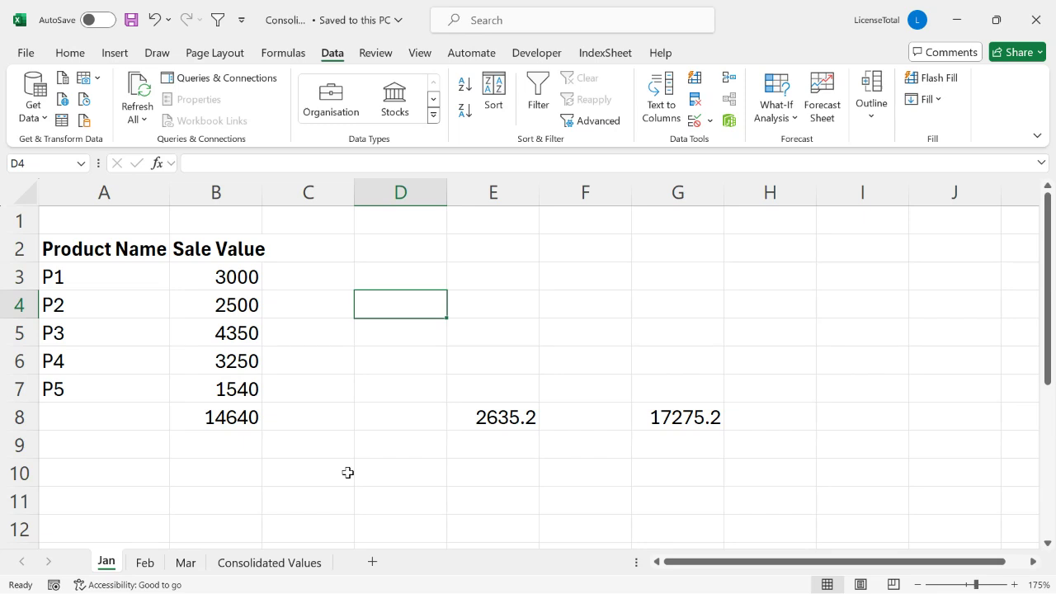
- Examine the product sale values in A2:B7 and the total formula in B8 on the Jan sheet
{"action": "left_click", "coordinate": [283, 56]}
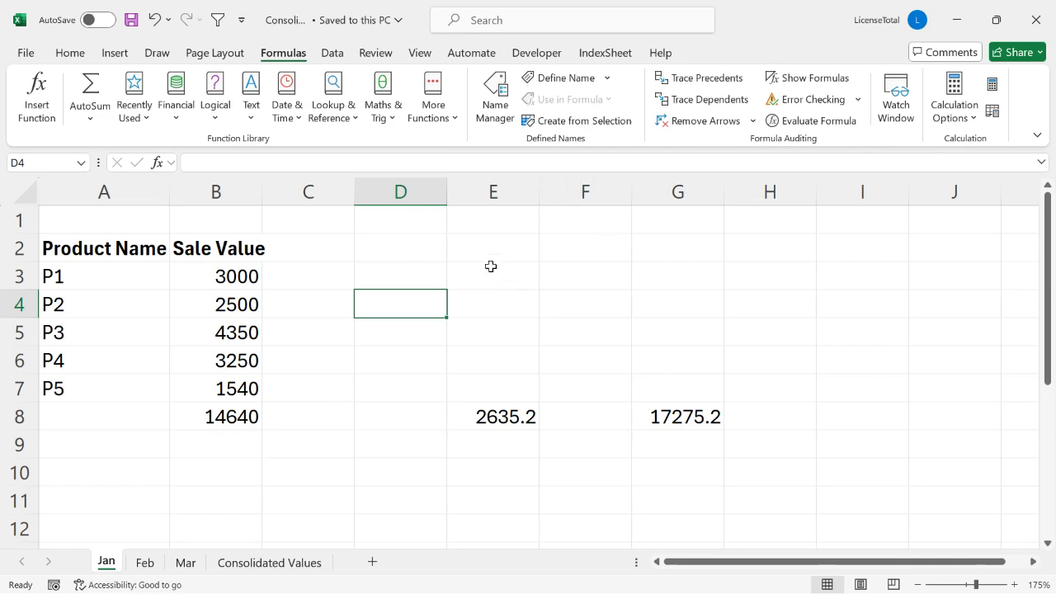
{"action": "left_click", "coordinate": [247, 417]}
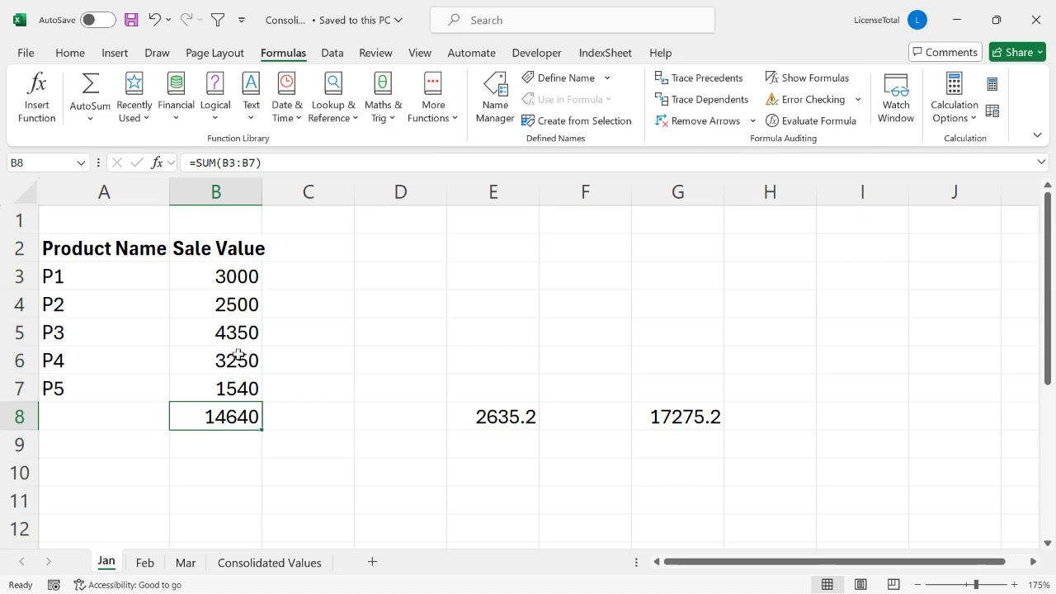
{"action": "left_click", "coordinate": [79, 280]}
{"action": "left_click", "coordinate": [246, 272]}
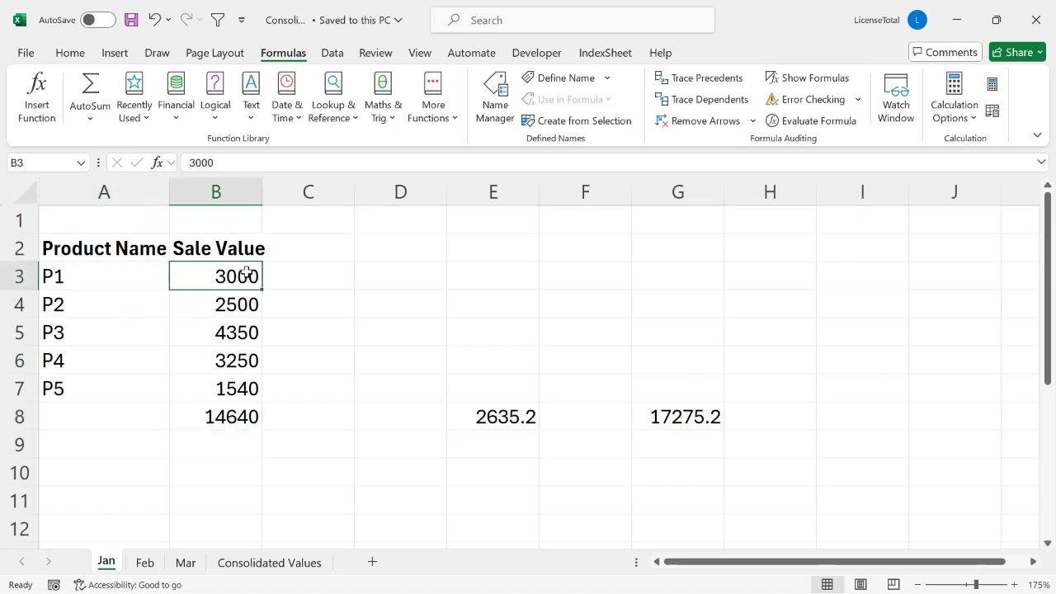
{"action": "left_click", "coordinate": [75, 275]}
{"action": "left_click_drag", "start_coordinate": [75, 249], "coordinate": [248, 389]}
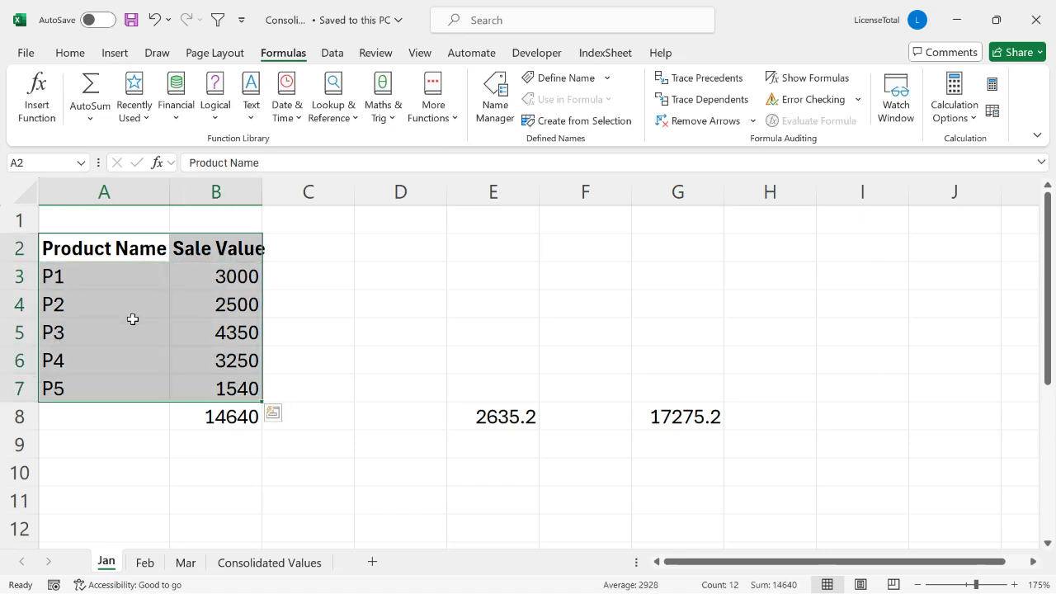
{"action": "left_click", "coordinate": [230, 421]}
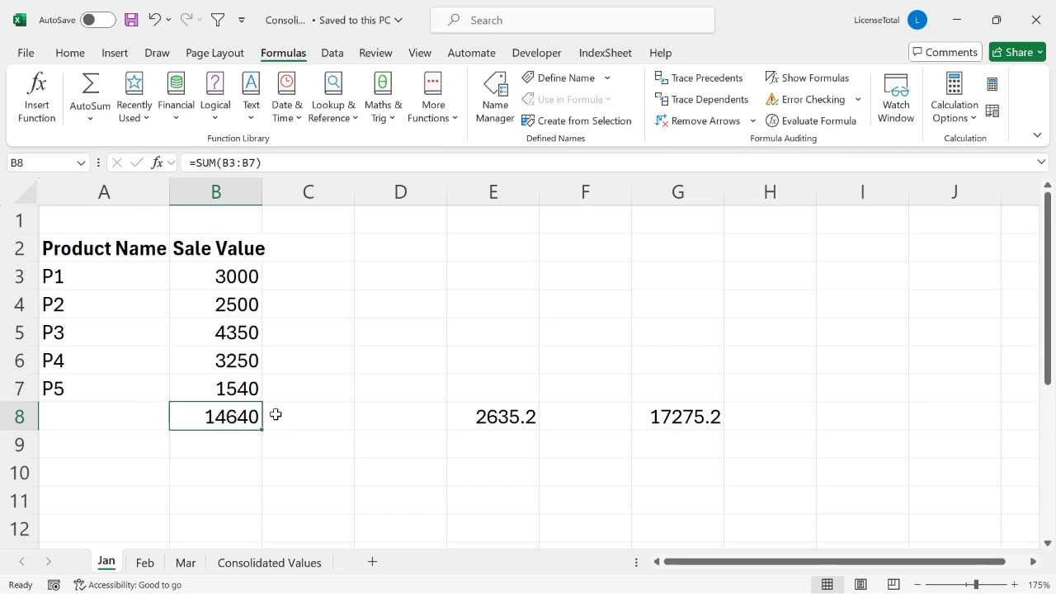
- Inspect the formulas in E8 and G8 and the cells they refer to, without changing them
{"action": "left_click", "coordinate": [519, 415]}
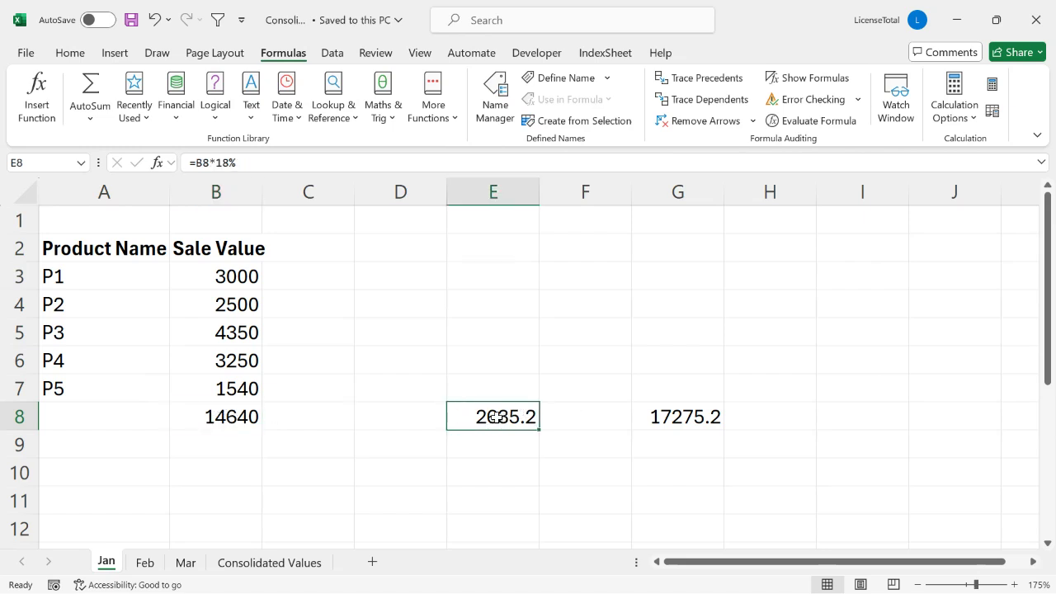
{"action": "double_click", "coordinate": [495, 417]}
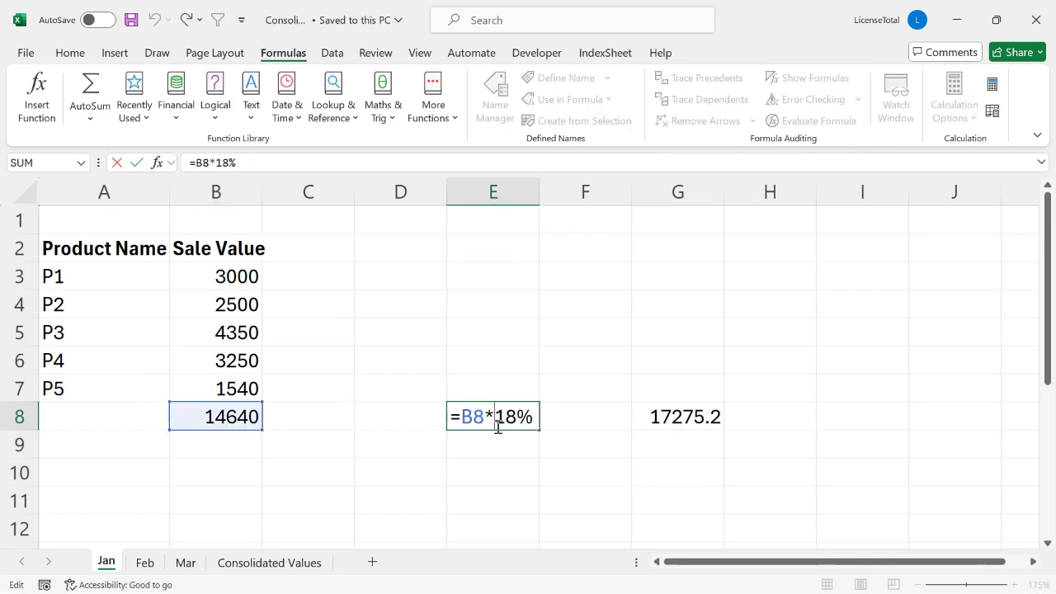
{"action": "key", "text": "Escape"}
{"action": "left_click", "coordinate": [217, 423]}
{"action": "left_click", "coordinate": [495, 415]}
{"action": "left_click", "coordinate": [689, 418]}
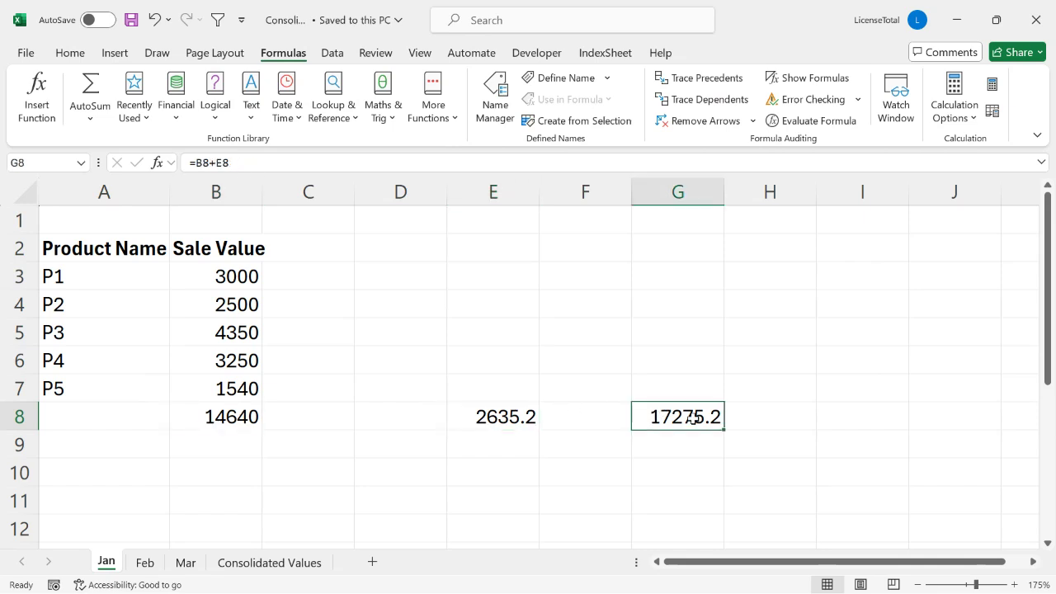
{"action": "double_click", "coordinate": [691, 418]}
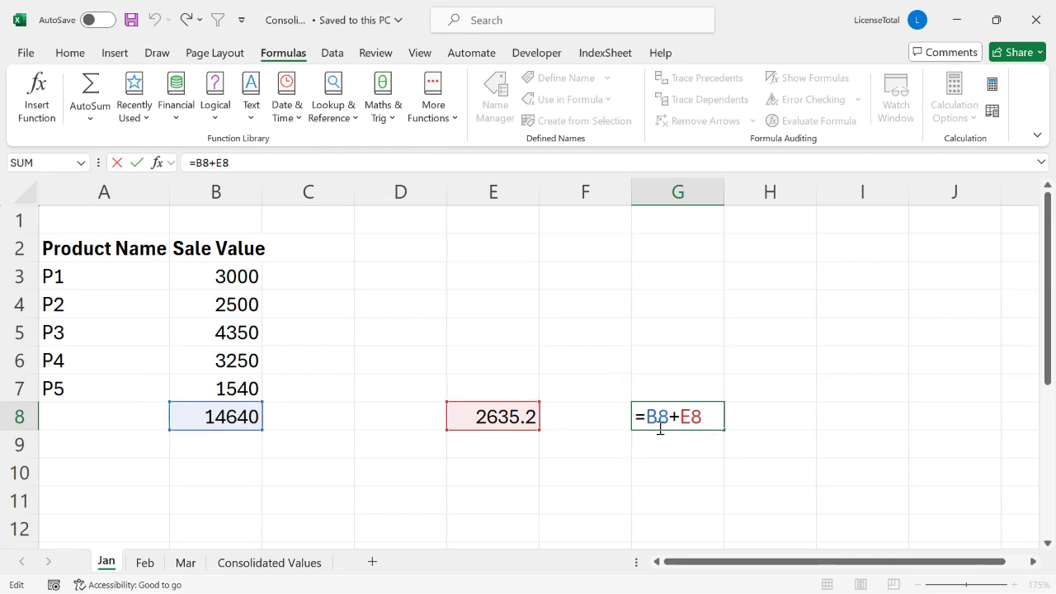
{"action": "key", "text": "Escape"}
{"action": "left_click", "coordinate": [215, 416]}
{"action": "left_click", "coordinate": [767, 416], "text": "shift"}
{"action": "left_click", "coordinate": [330, 305]}
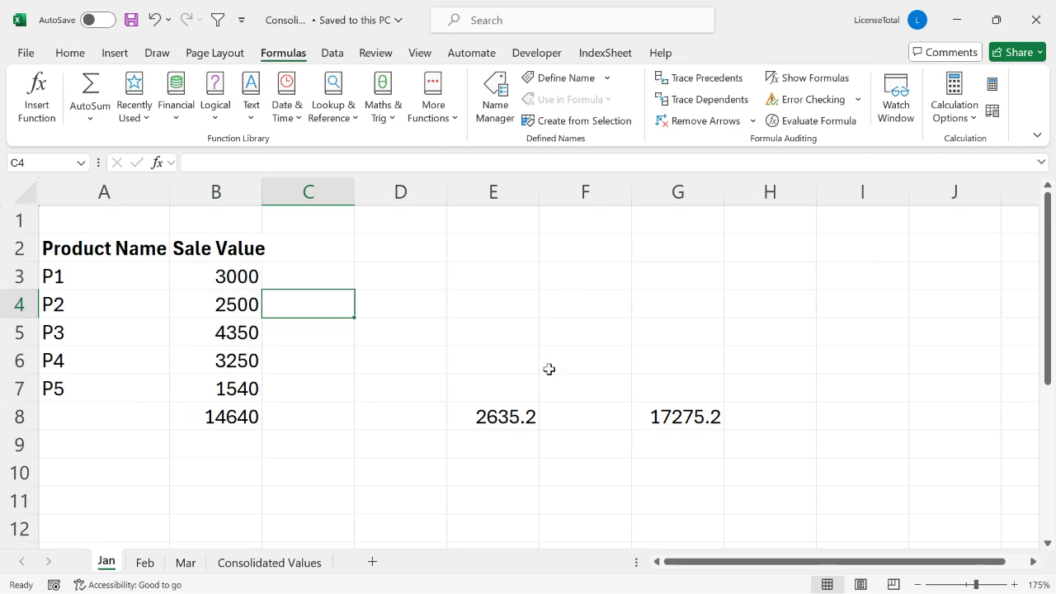
- Trace the precedents of the formulas in B8, E8 and G8 with arrows
{"action": "left_click", "coordinate": [226, 418]}
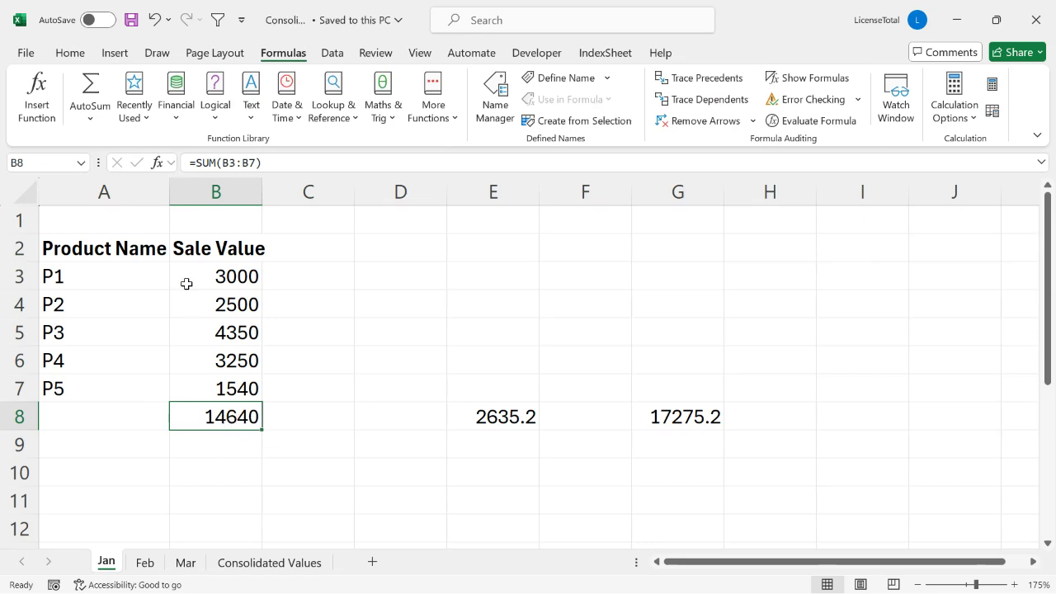
{"action": "left_click", "coordinate": [702, 77]}
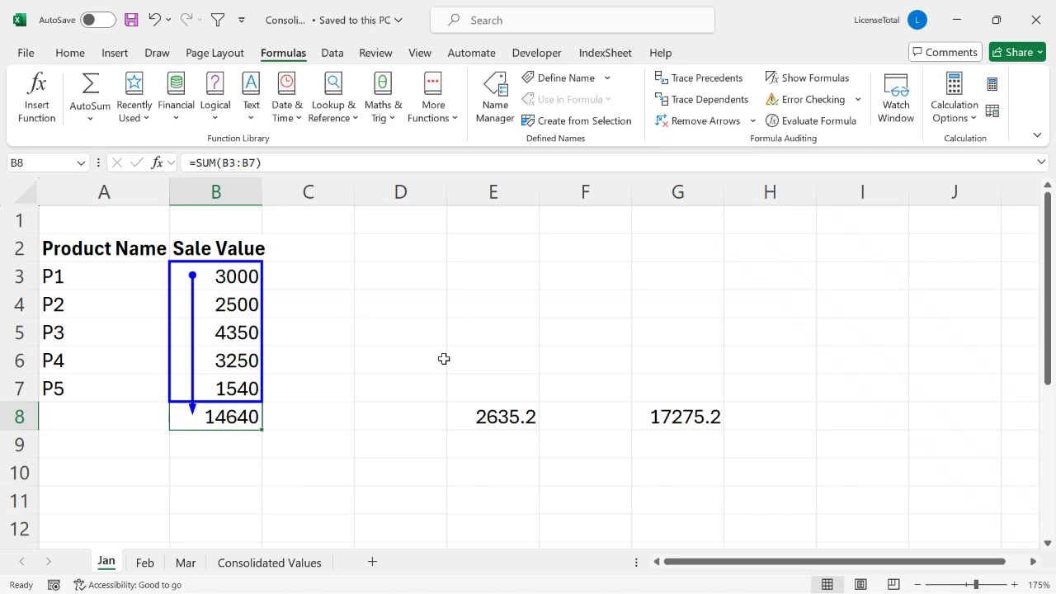
{"action": "left_click", "coordinate": [513, 417]}
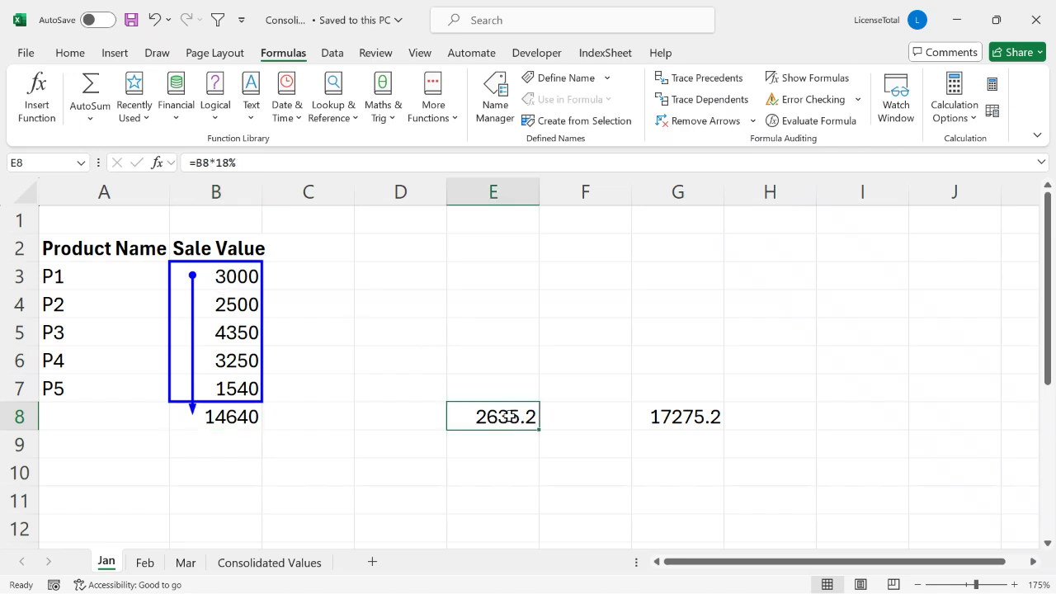
{"action": "left_click", "coordinate": [698, 79]}
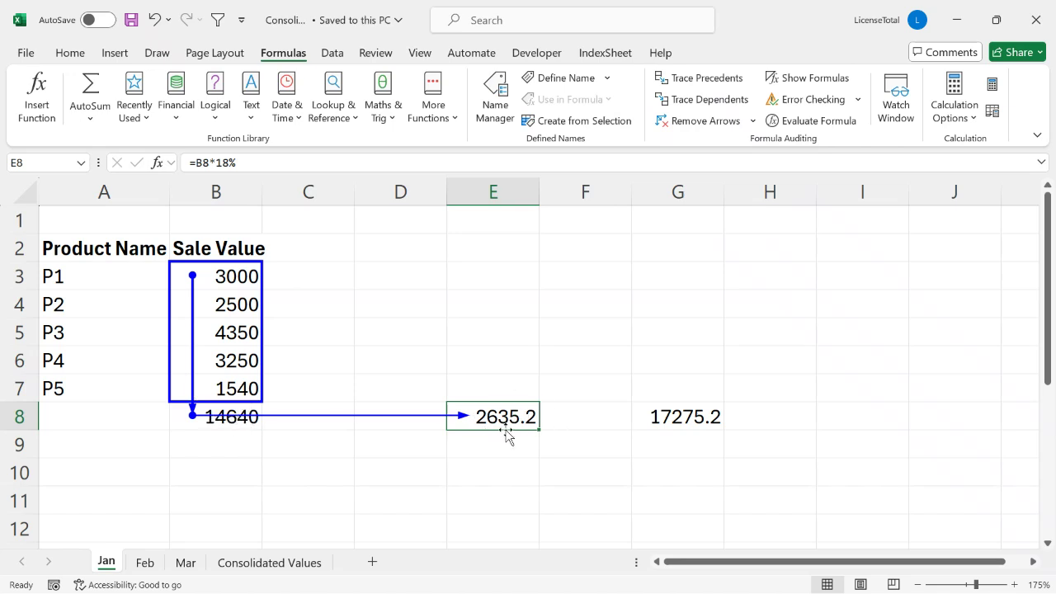
{"action": "left_click", "coordinate": [678, 416]}
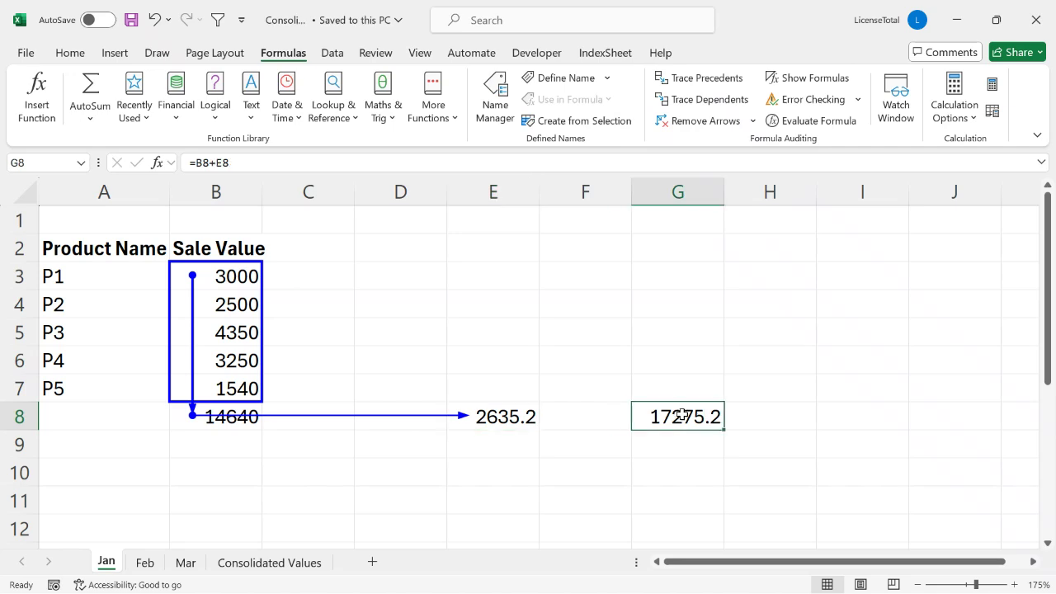
{"action": "left_click", "coordinate": [706, 80]}
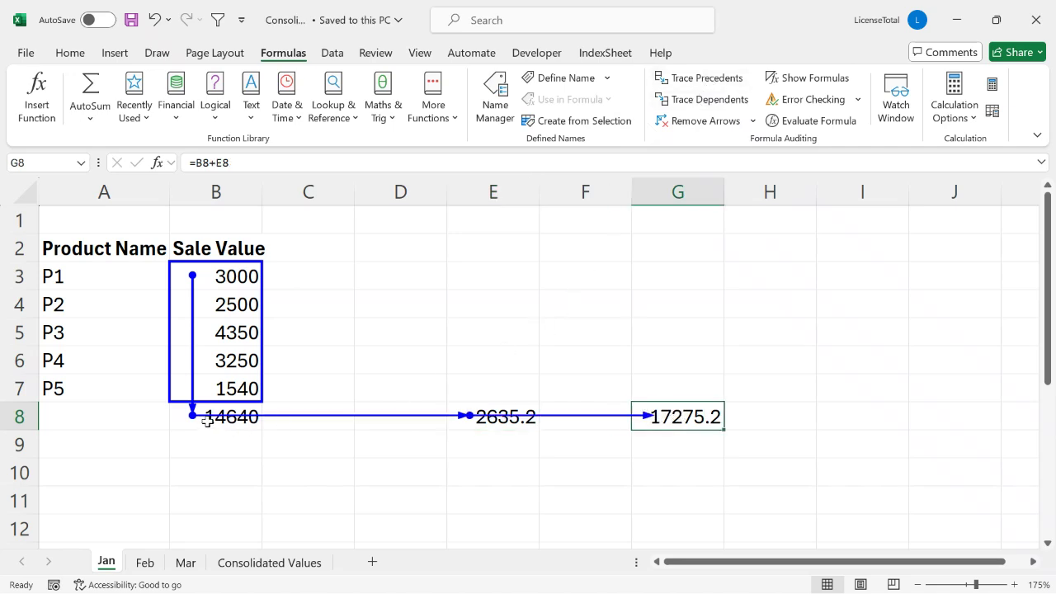
- Set the sale value of product P1 in B3 to 3500
{"action": "left_click", "coordinate": [236, 275]}
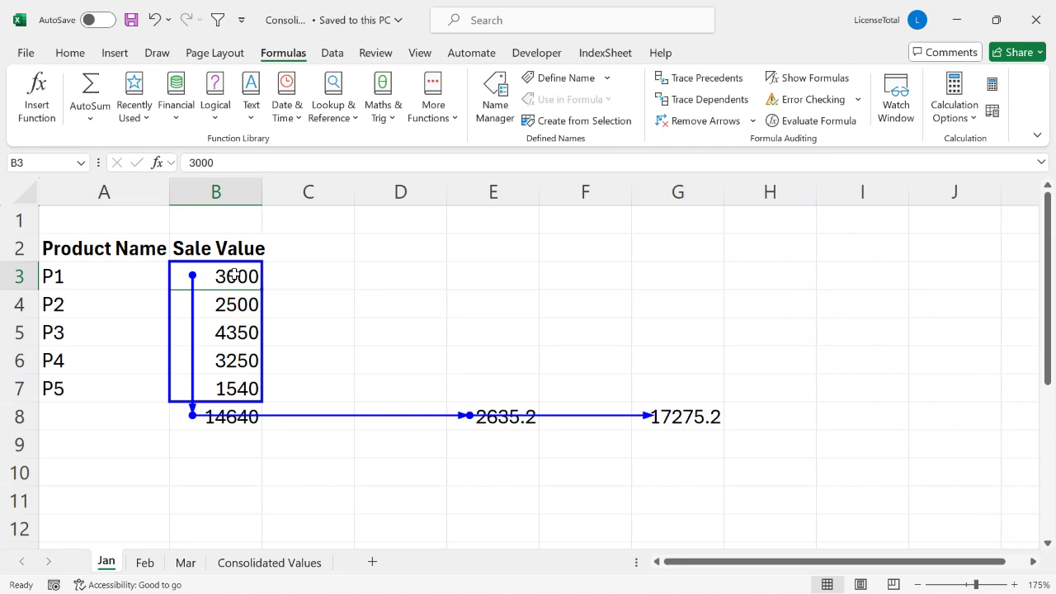
{"action": "double_click", "coordinate": [235, 276]}
{"action": "left_click_drag", "start_coordinate": [225, 277], "coordinate": [236, 277]}
{"action": "type", "text": "5"}
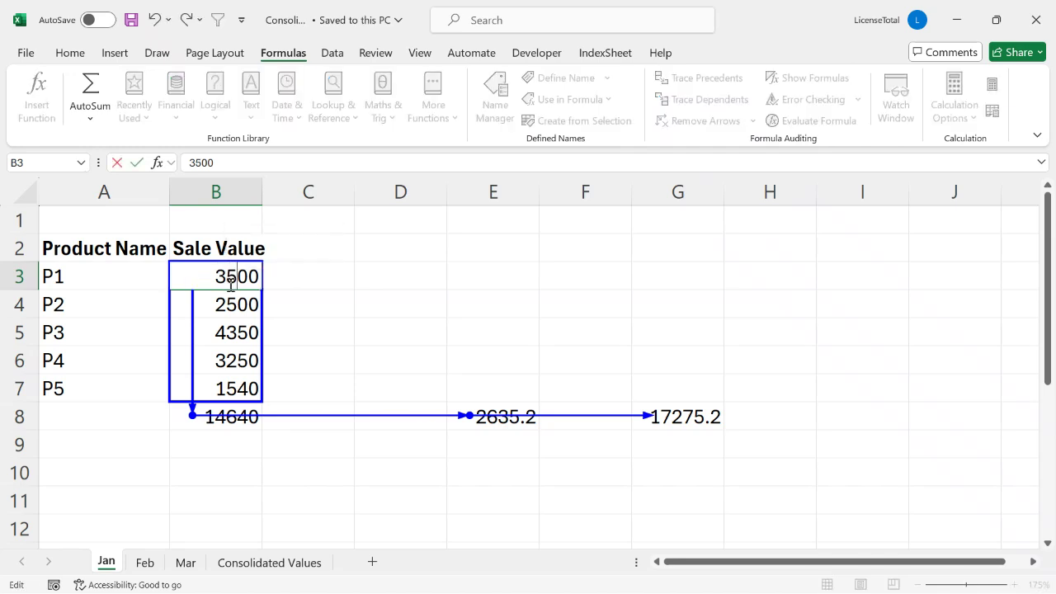
{"action": "key", "text": "Return"}
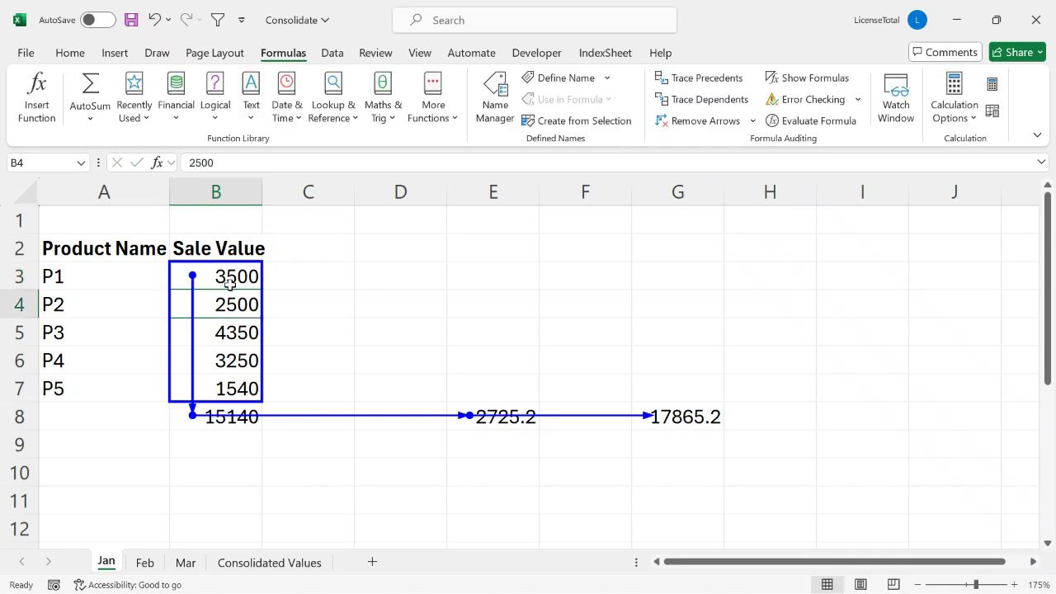
- Check how the P1 sale value in B3 carries through to the dependent formulas in B8, E8 and G8
{"action": "left_click", "coordinate": [214, 410]}
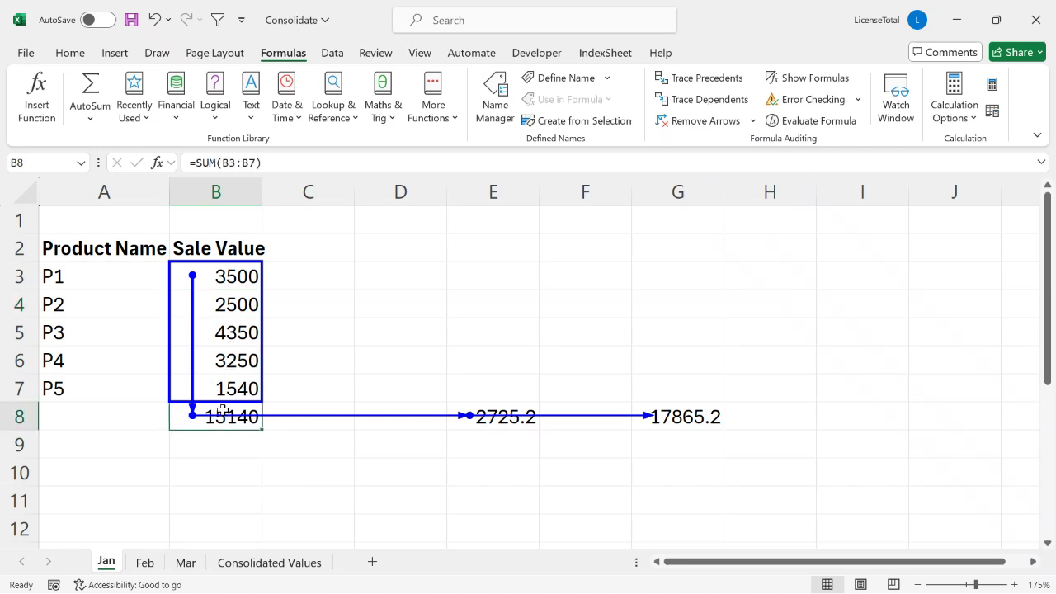
{"action": "left_click", "coordinate": [495, 408]}
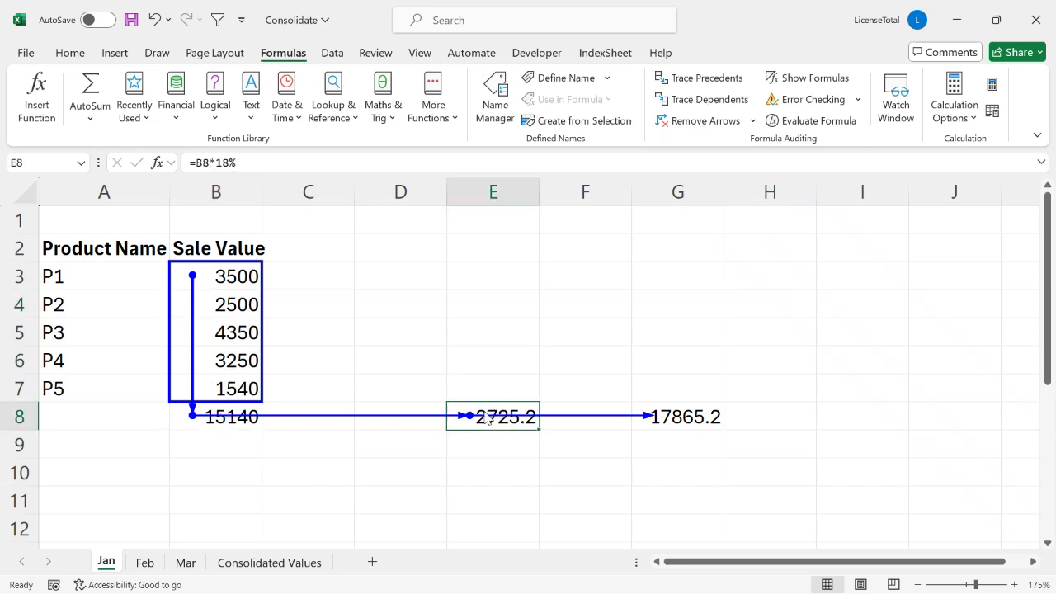
{"action": "left_click", "coordinate": [221, 413]}
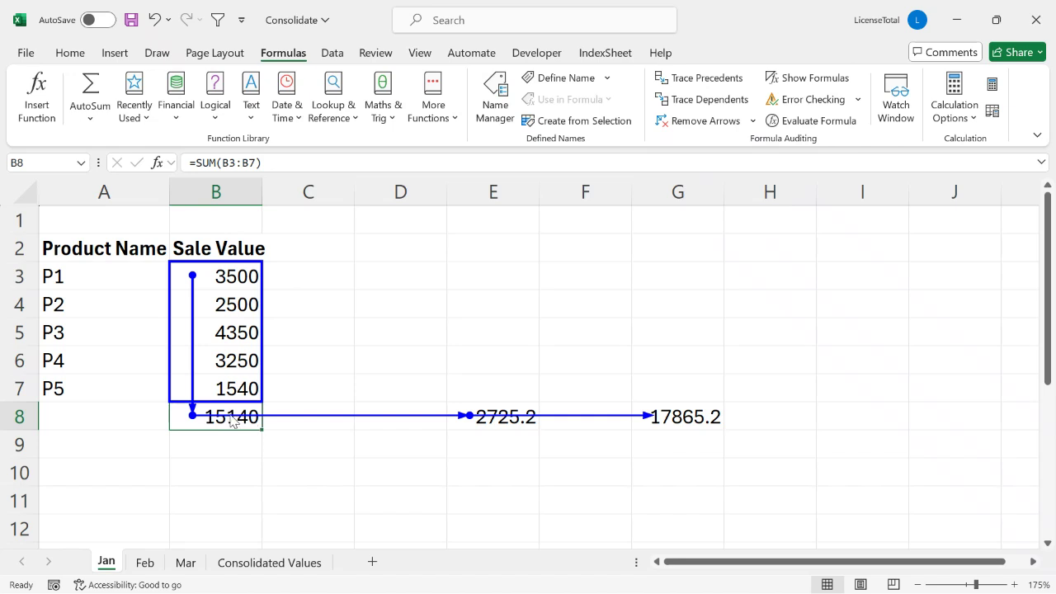
{"action": "left_click", "coordinate": [513, 411]}
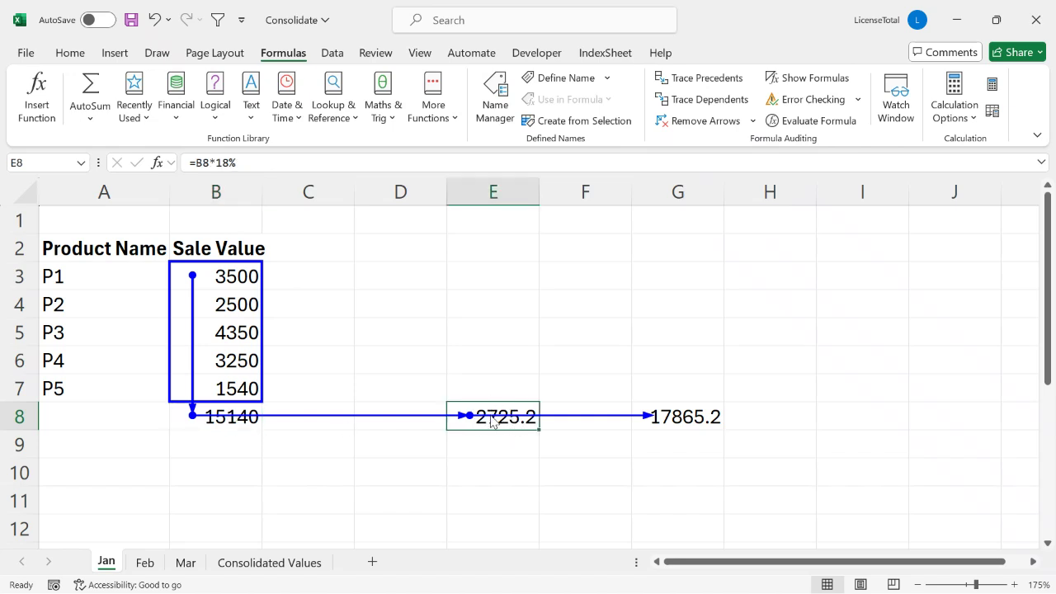
{"action": "left_click", "coordinate": [661, 416]}
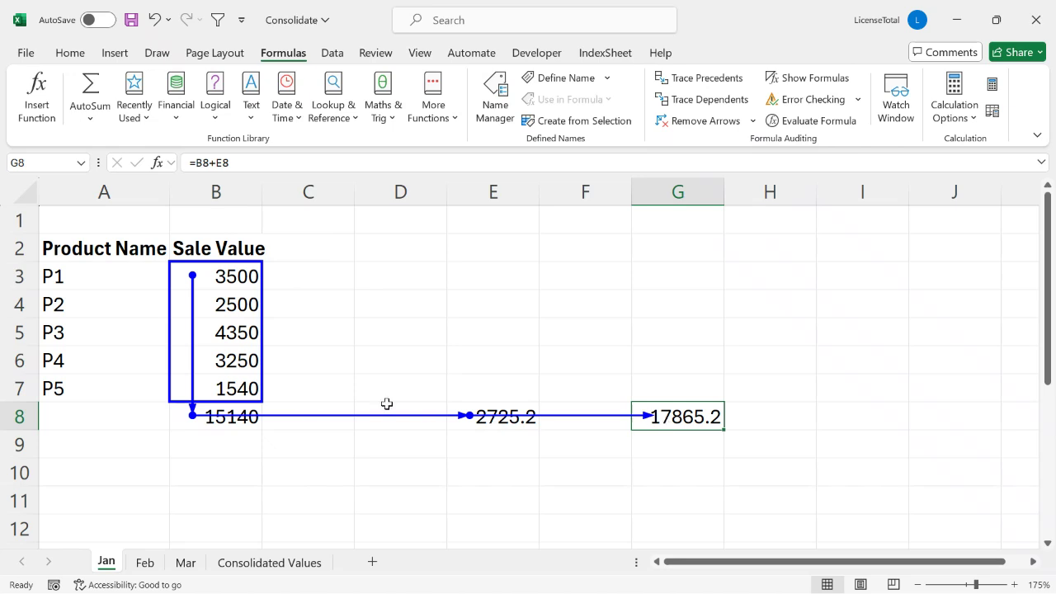
{"action": "left_click", "coordinate": [226, 279]}
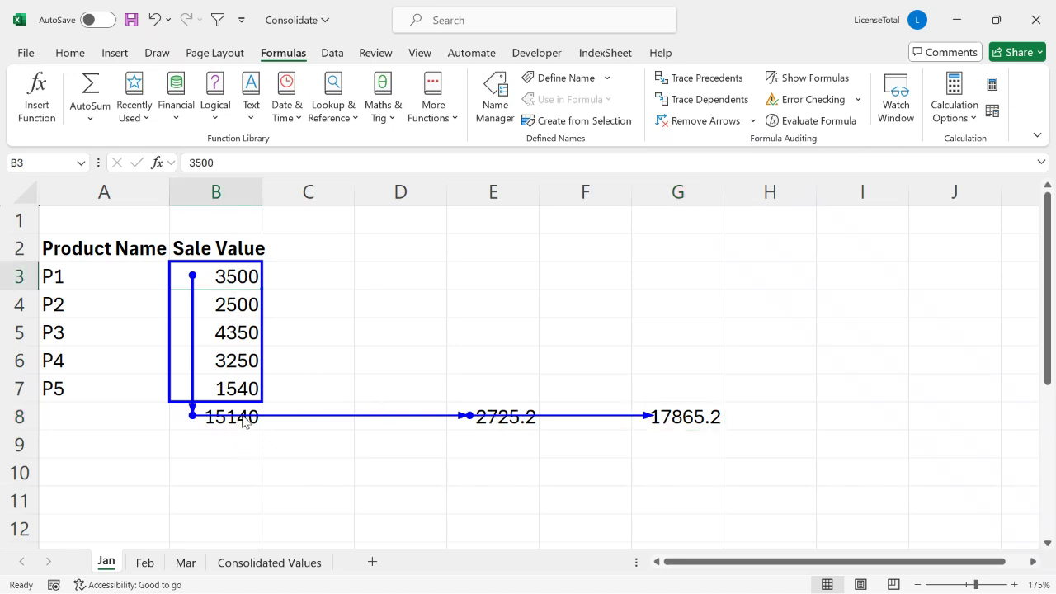
{"action": "left_click", "coordinate": [657, 408]}
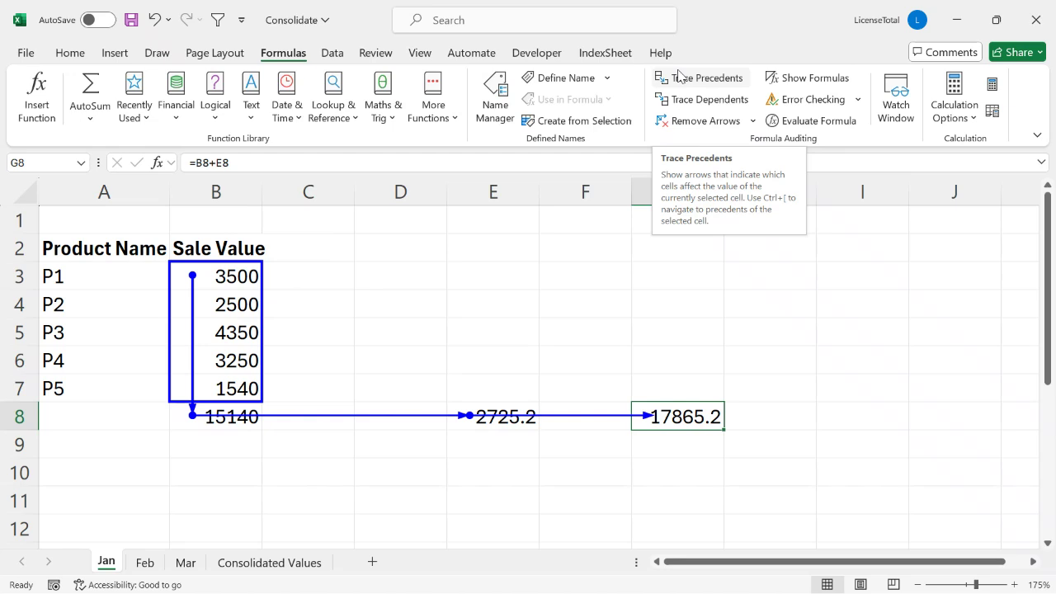
{"action": "left_click", "coordinate": [514, 266]}
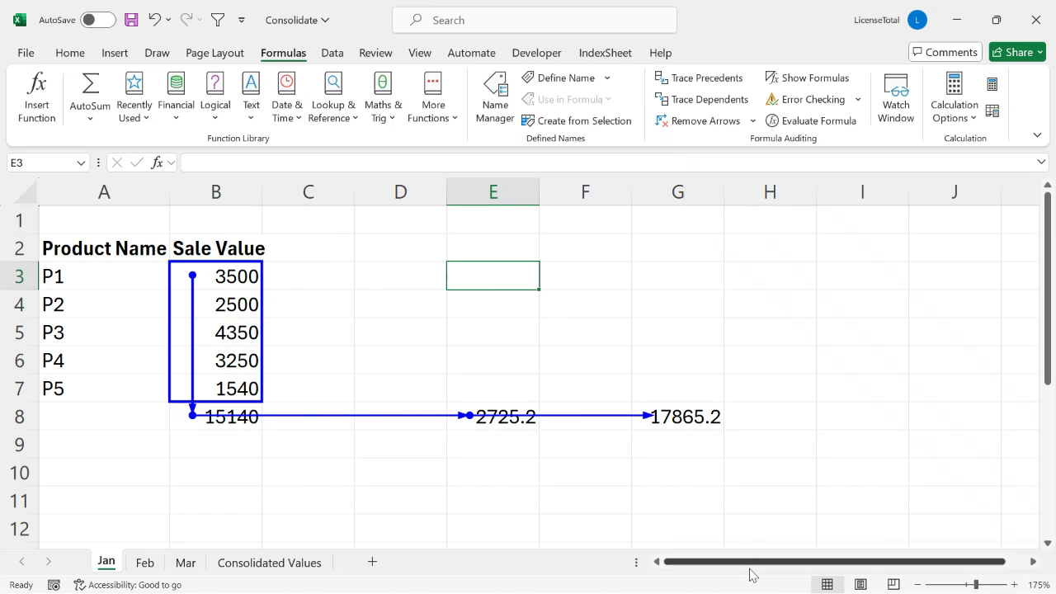
{"action": "left_click_drag", "start_coordinate": [754, 565], "coordinate": [937, 566]}
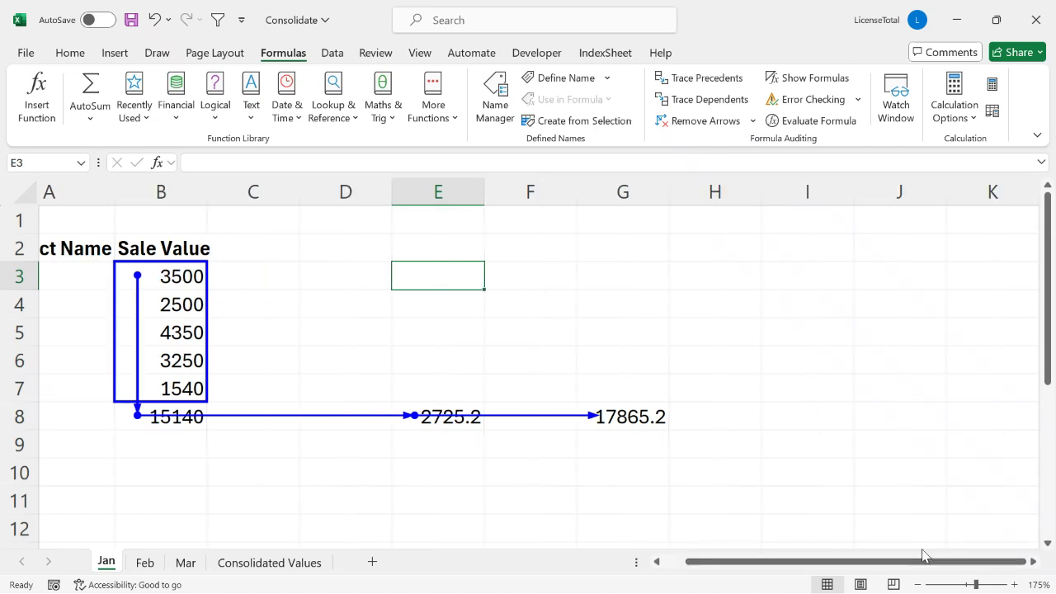
{"action": "scroll", "coordinate": [948, 529], "scroll_direction": "down", "scroll_amount": 9}
{"action": "left_click", "coordinate": [975, 498]}
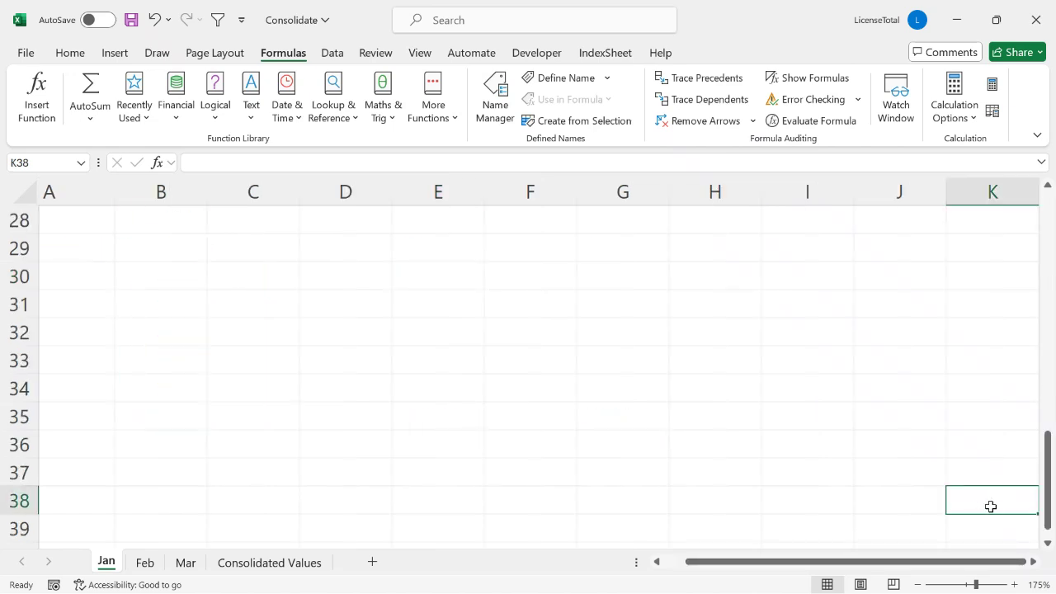
{"action": "scroll", "coordinate": [474, 304], "scroll_direction": "up", "scroll_amount": 4}
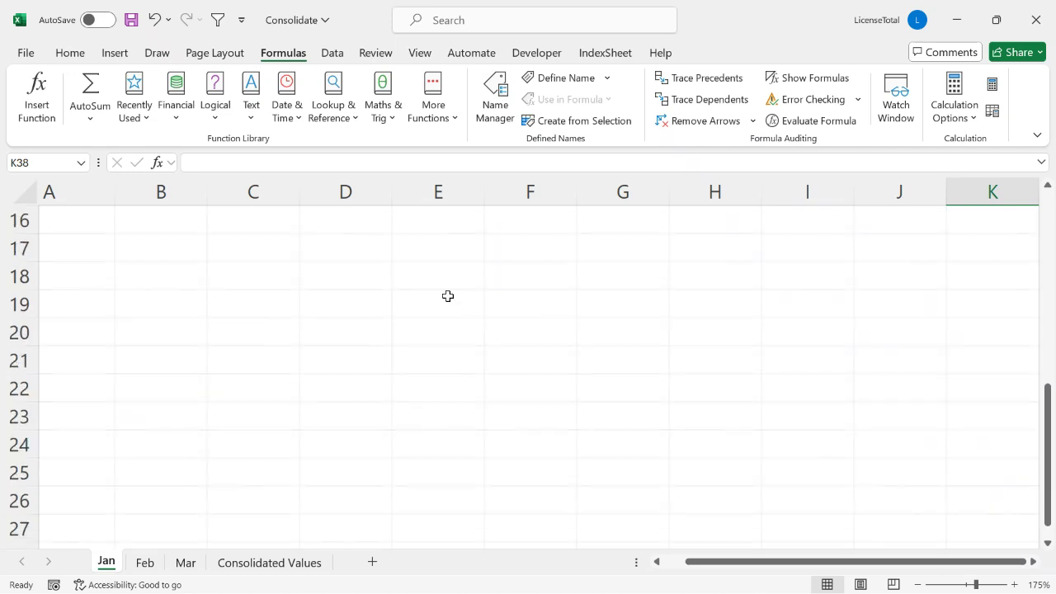
{"action": "left_click", "coordinate": [422, 249]}
{"action": "left_click", "coordinate": [1010, 525]}
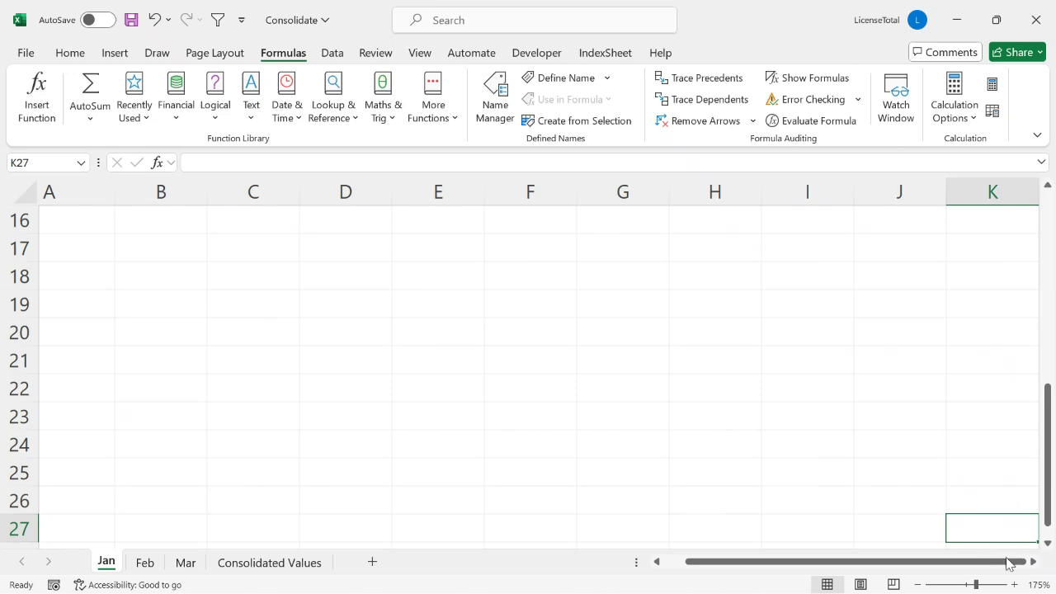
- Remove all the tracer arrows from the Jan sheet
{"action": "scroll", "coordinate": [652, 433], "scroll_direction": "up", "scroll_amount": 5}
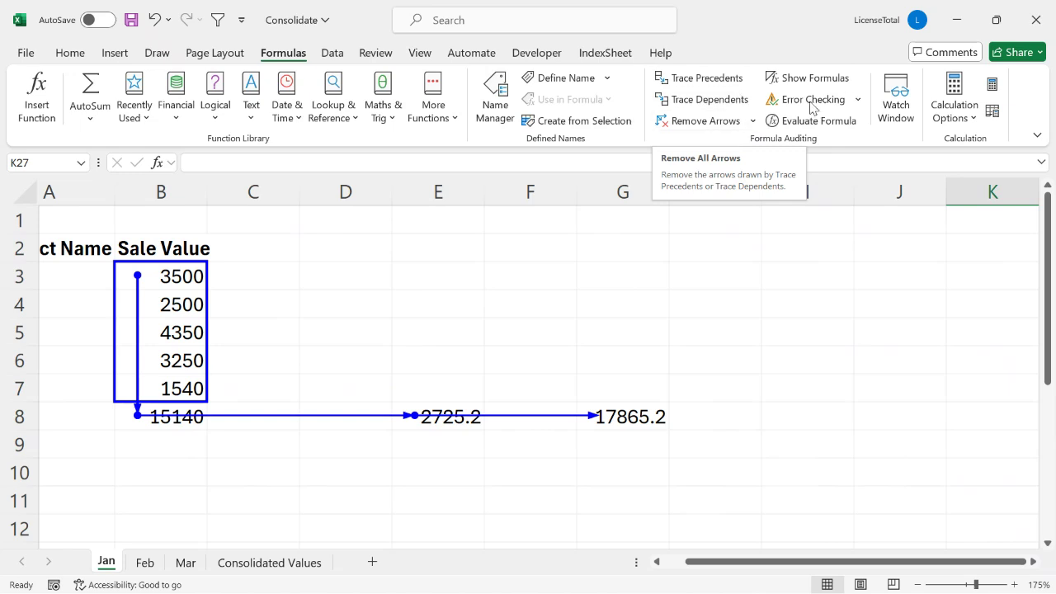
{"action": "left_click", "coordinate": [705, 121]}
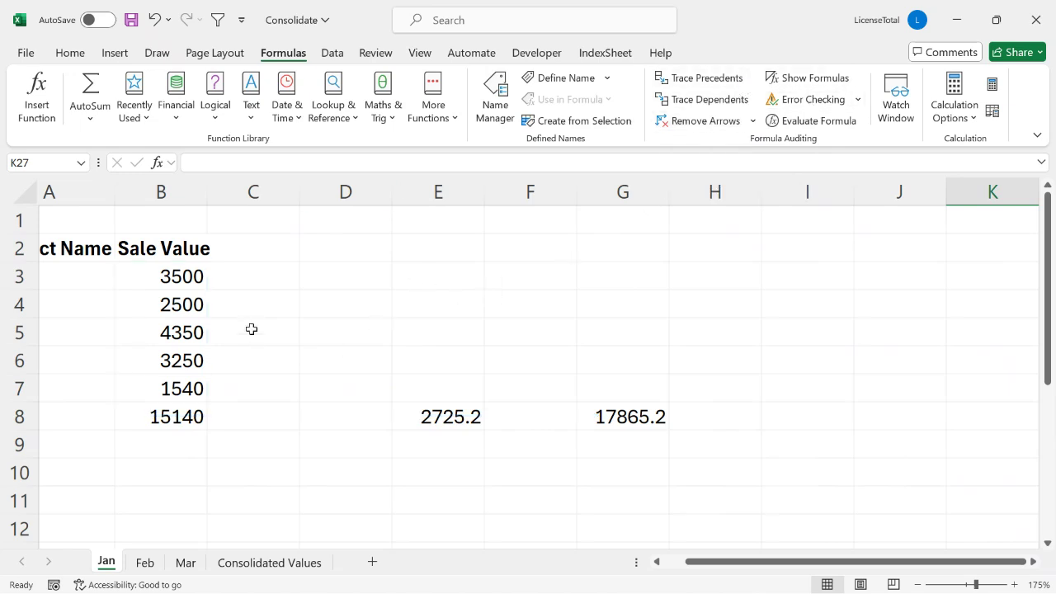
{"action": "left_click", "coordinate": [171, 267]}
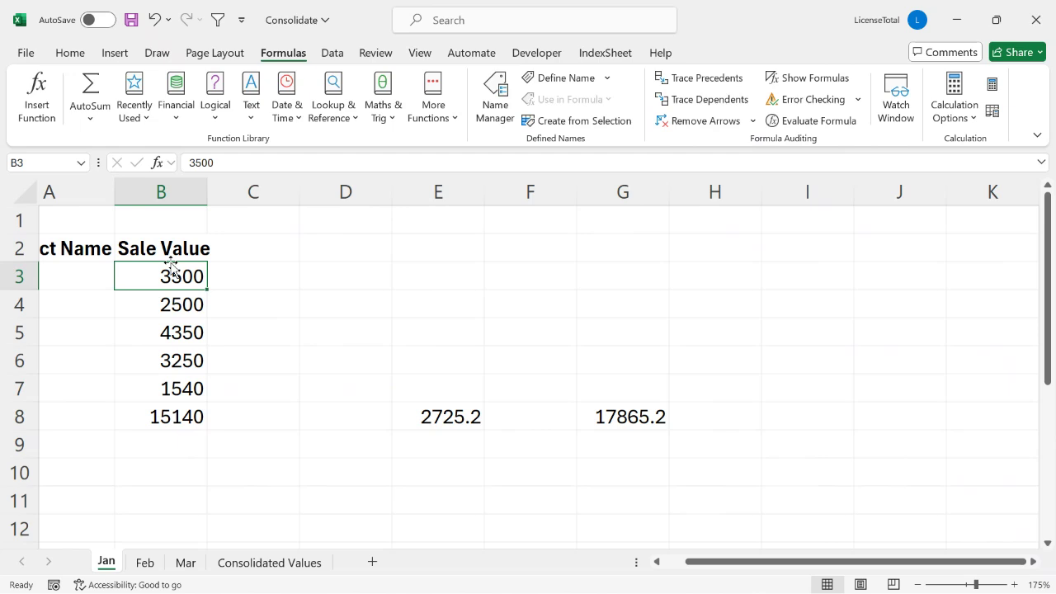
{"action": "left_click_drag", "start_coordinate": [171, 267], "coordinate": [171, 304]}
{"action": "left_click", "coordinate": [171, 303]}
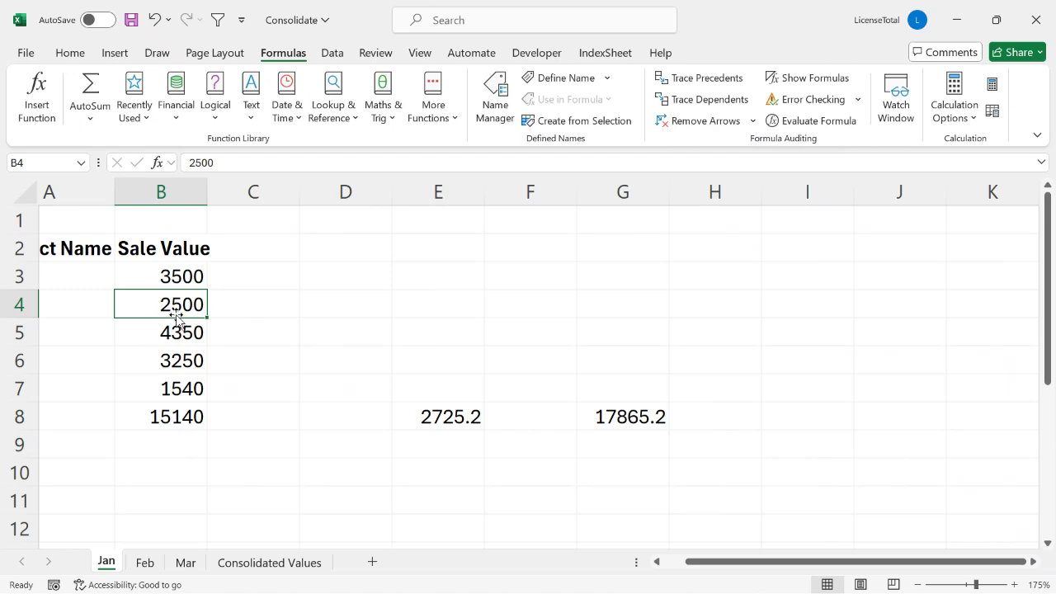
- Trace the dependents of the P2 sale value in B4 on the Jan sheet
{"action": "left_click", "coordinate": [245, 306]}
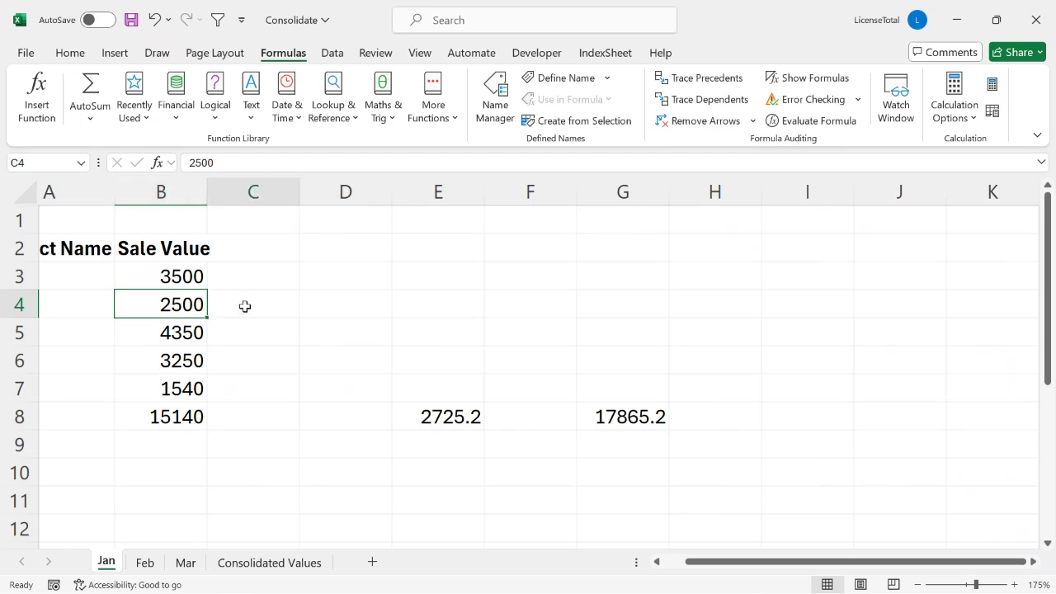
{"action": "left_click", "coordinate": [146, 309]}
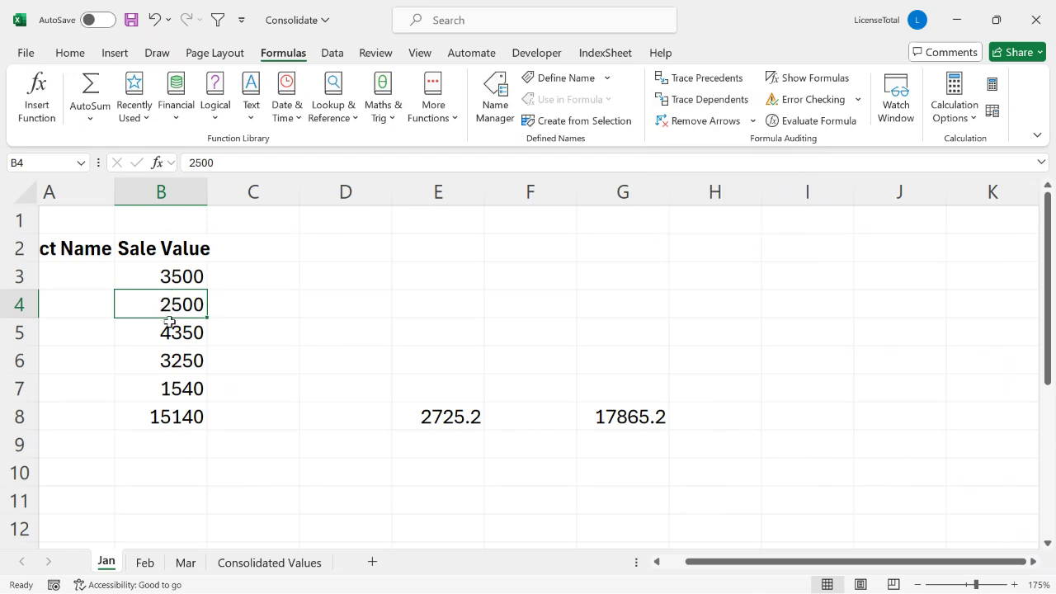
{"action": "left_click", "coordinate": [742, 105]}
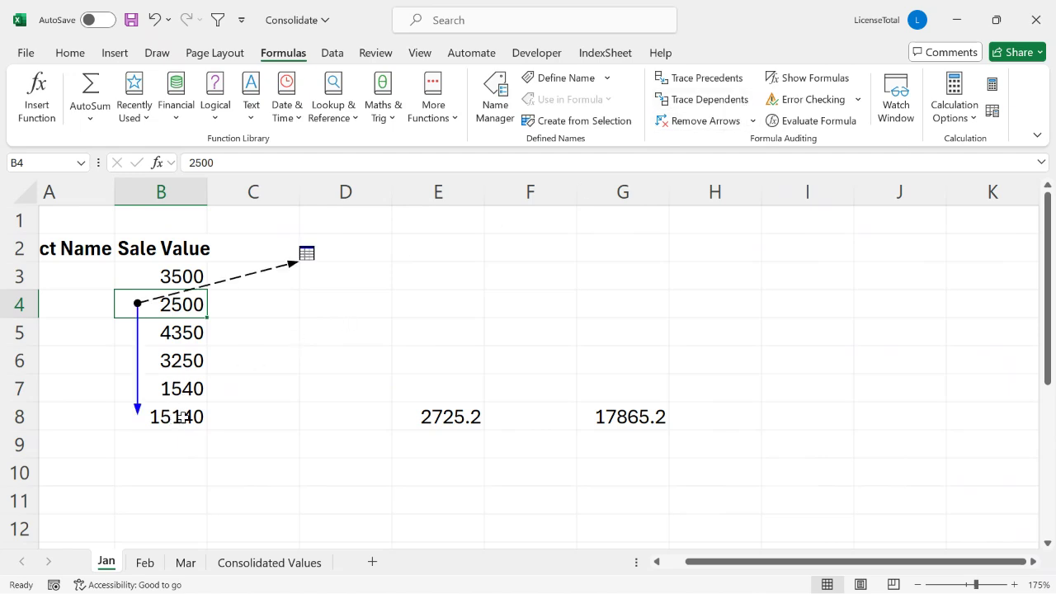
- Examine how the P2 sale value in Jan B4 feeds the P2 formula in B6 of the Consolidated Values sheet
{"action": "left_click", "coordinate": [306, 253]}
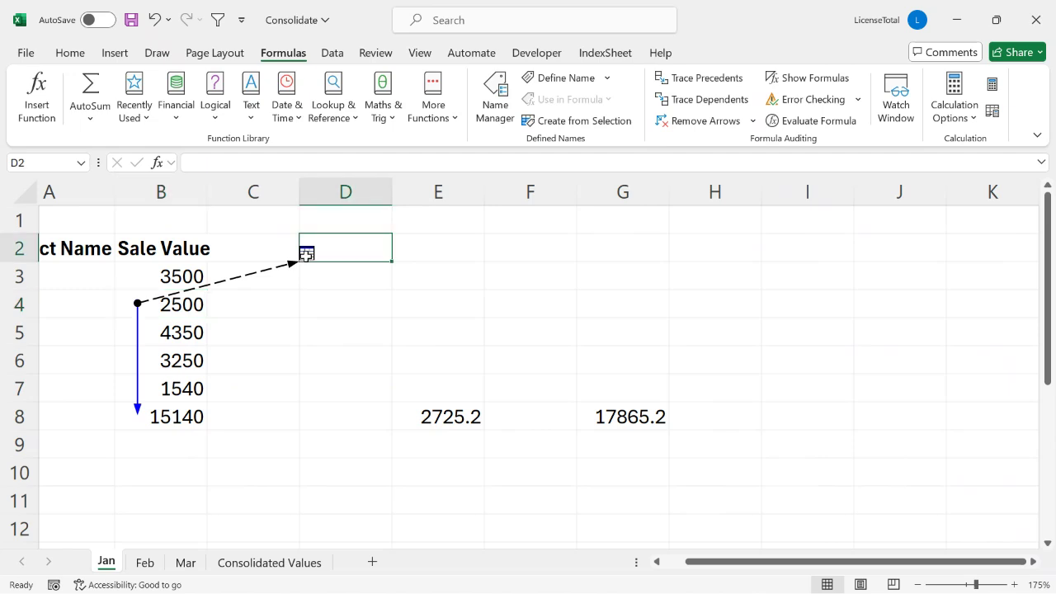
{"action": "left_click", "coordinate": [168, 305]}
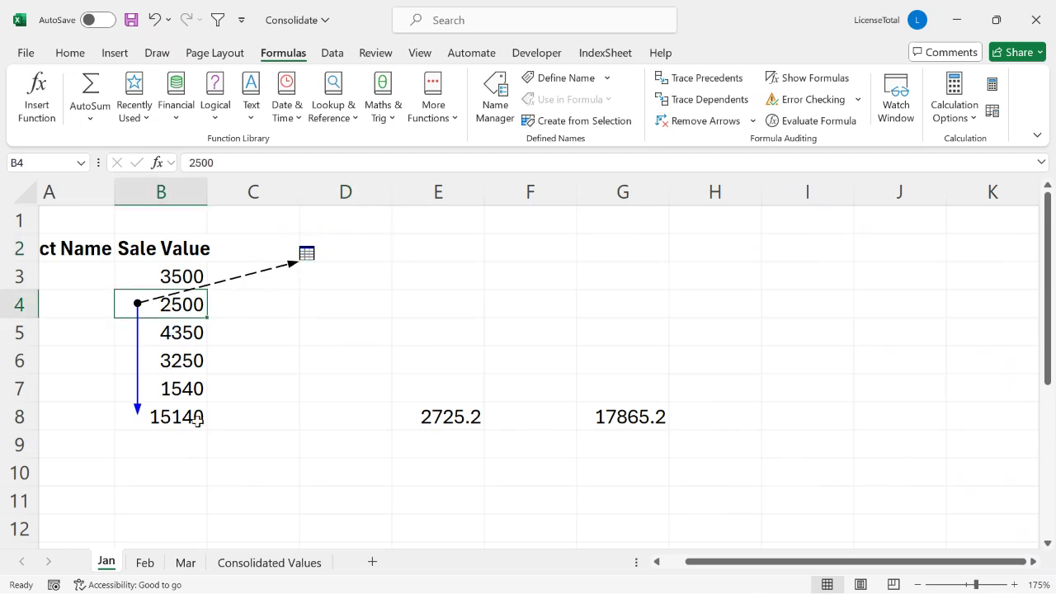
{"action": "double_click", "coordinate": [164, 305]}
{"action": "key", "text": "Escape"}
{"action": "left_click", "coordinate": [266, 564]}
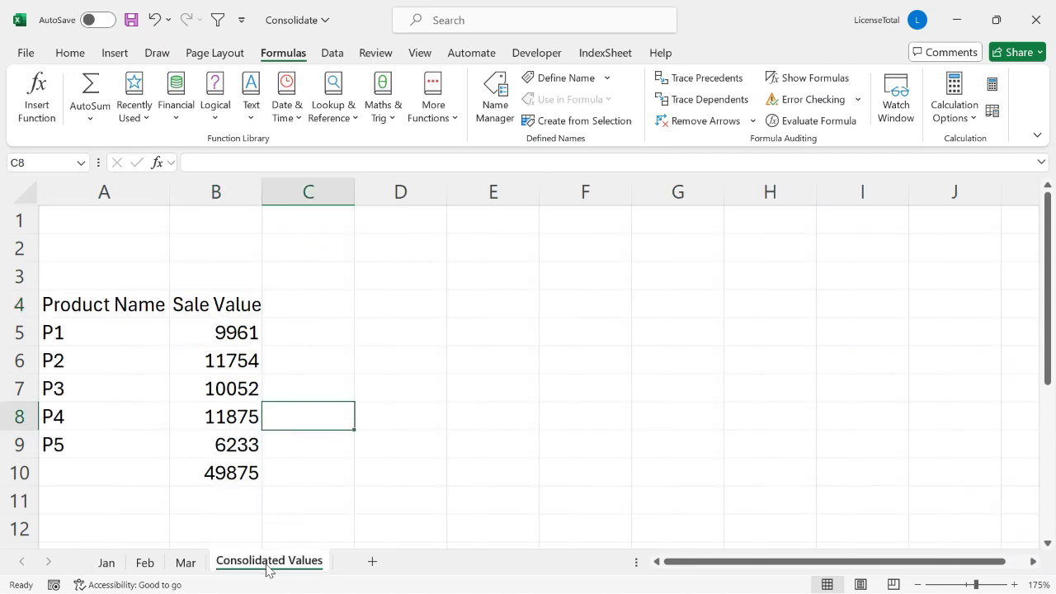
{"action": "left_click", "coordinate": [105, 561]}
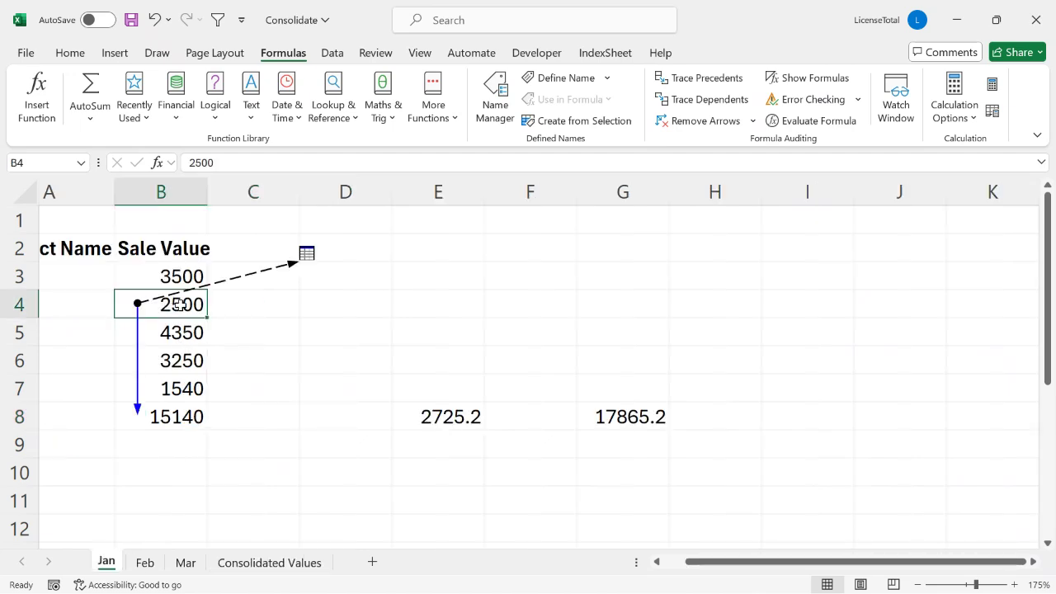
{"action": "left_click", "coordinate": [272, 567]}
{"action": "left_click", "coordinate": [222, 361]}
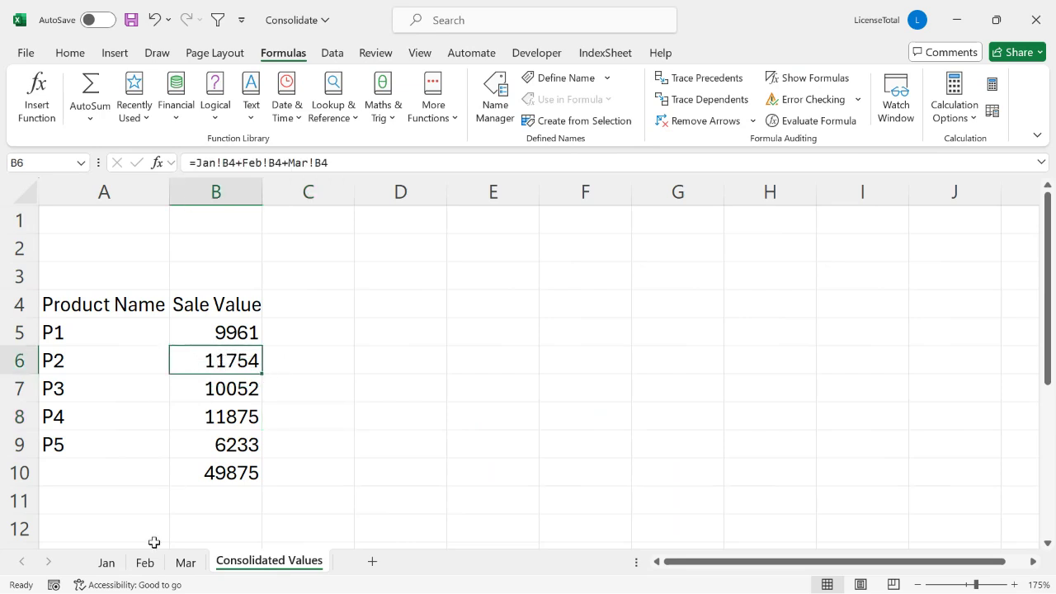
{"action": "left_click", "coordinate": [107, 566]}
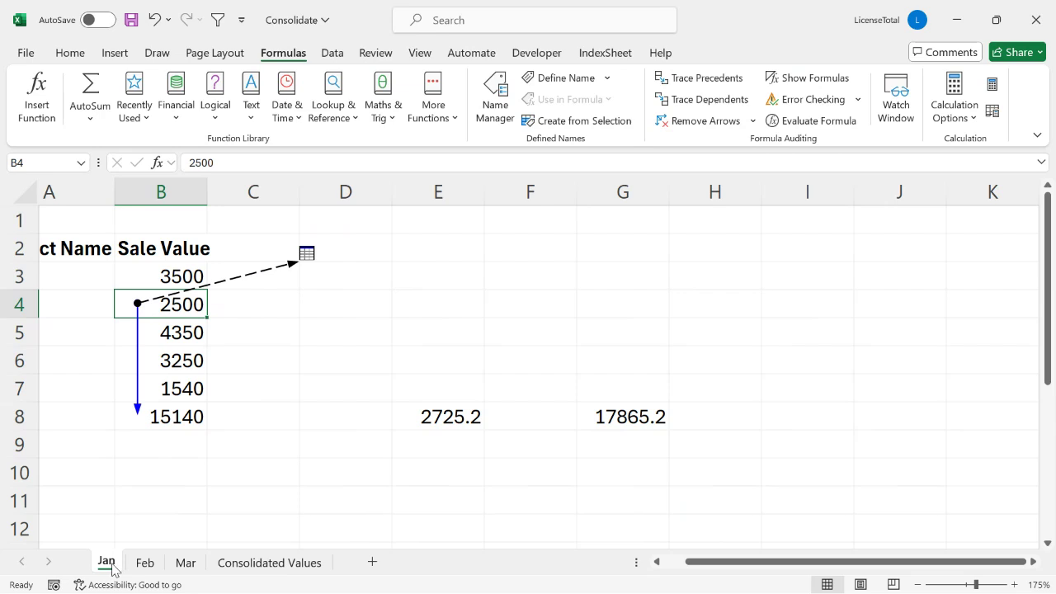
{"action": "left_click", "coordinate": [258, 566]}
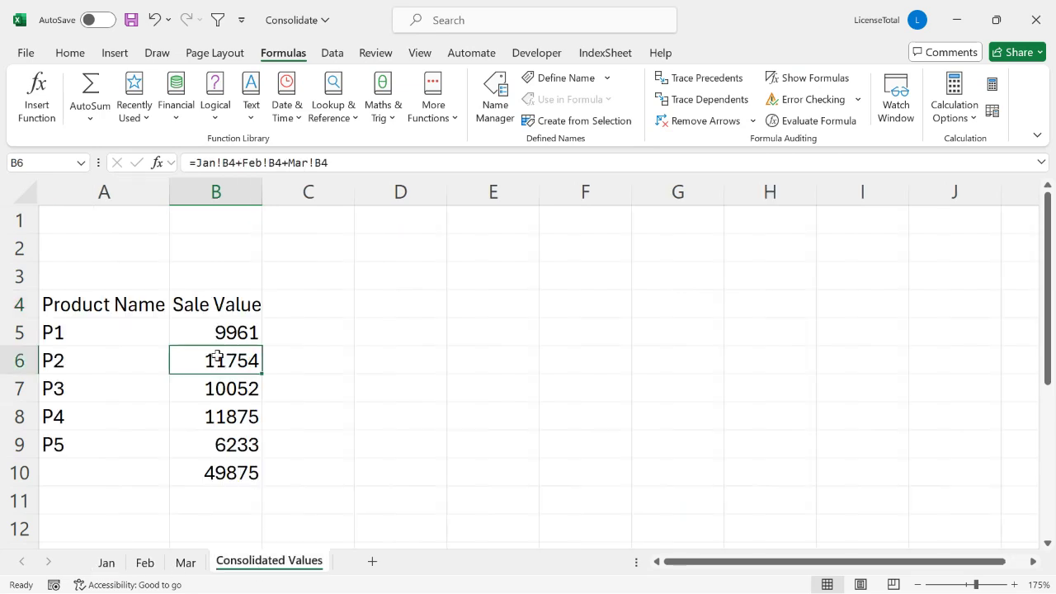
{"action": "left_click", "coordinate": [107, 564]}
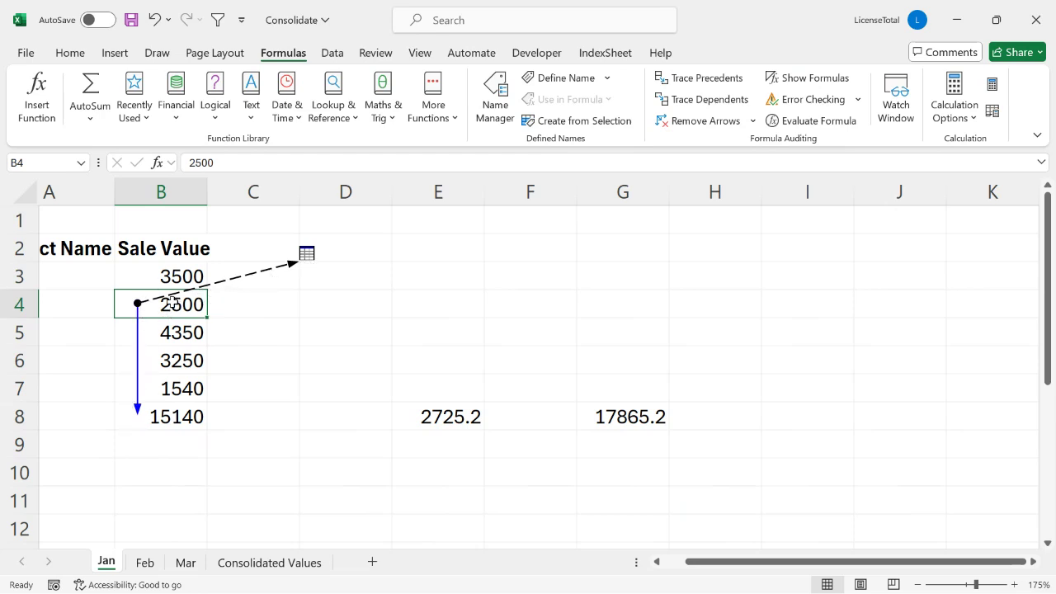
- Trace the dependents of the sales total in B8 on the Jan sheet and inspect the formulas in E8 and G8
{"action": "left_click", "coordinate": [175, 418]}
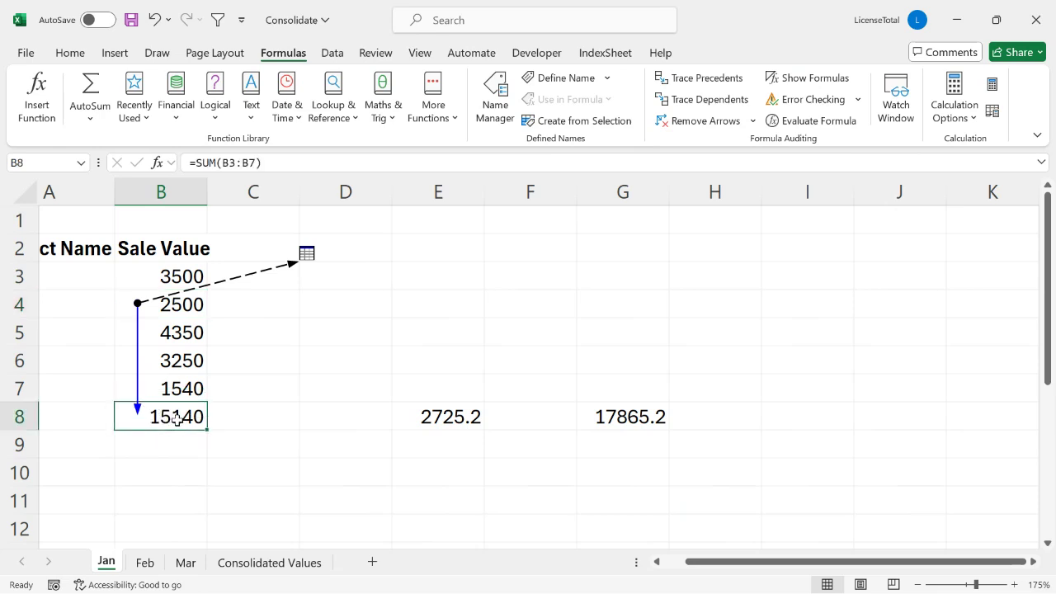
{"action": "left_click", "coordinate": [188, 304]}
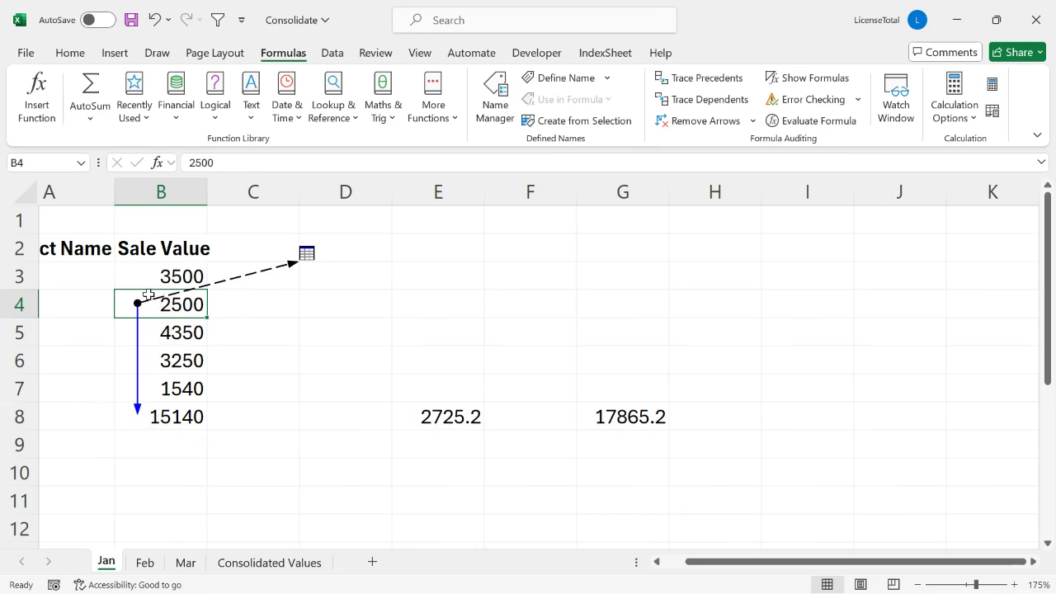
{"action": "left_click", "coordinate": [164, 416]}
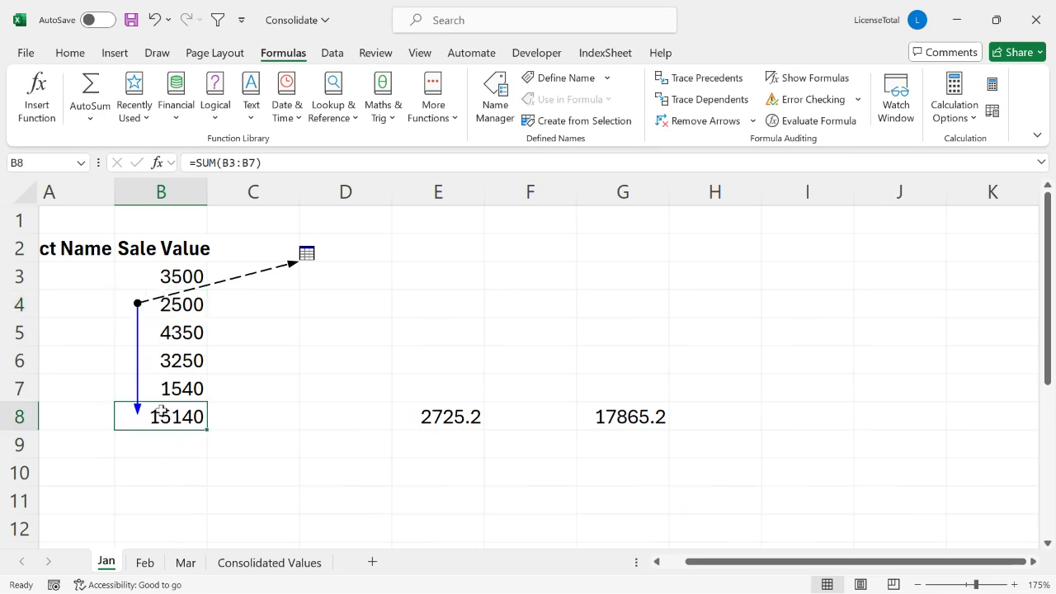
{"action": "left_click", "coordinate": [179, 305]}
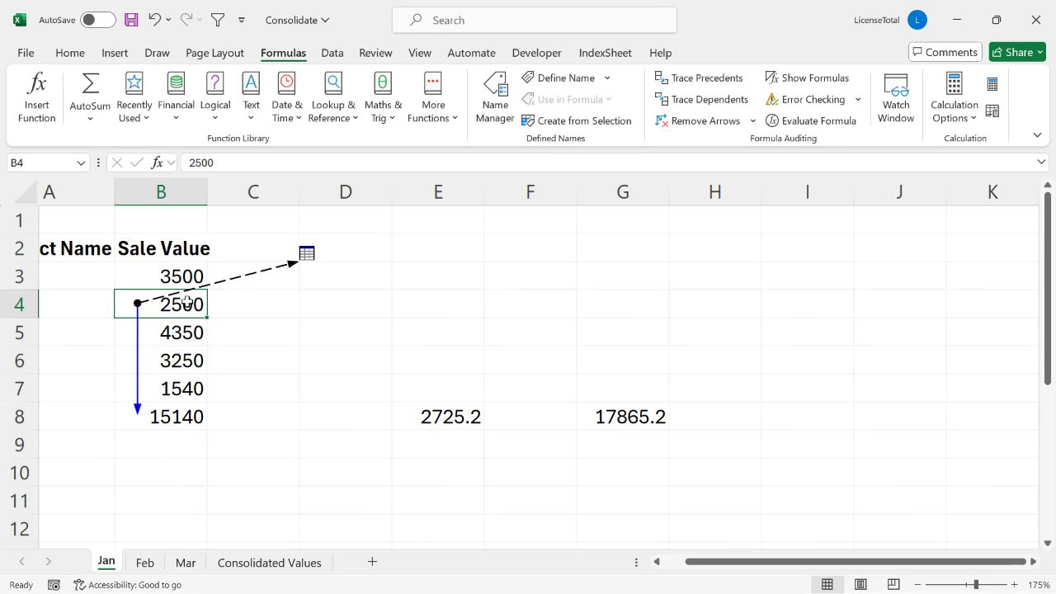
{"action": "left_click", "coordinate": [171, 415]}
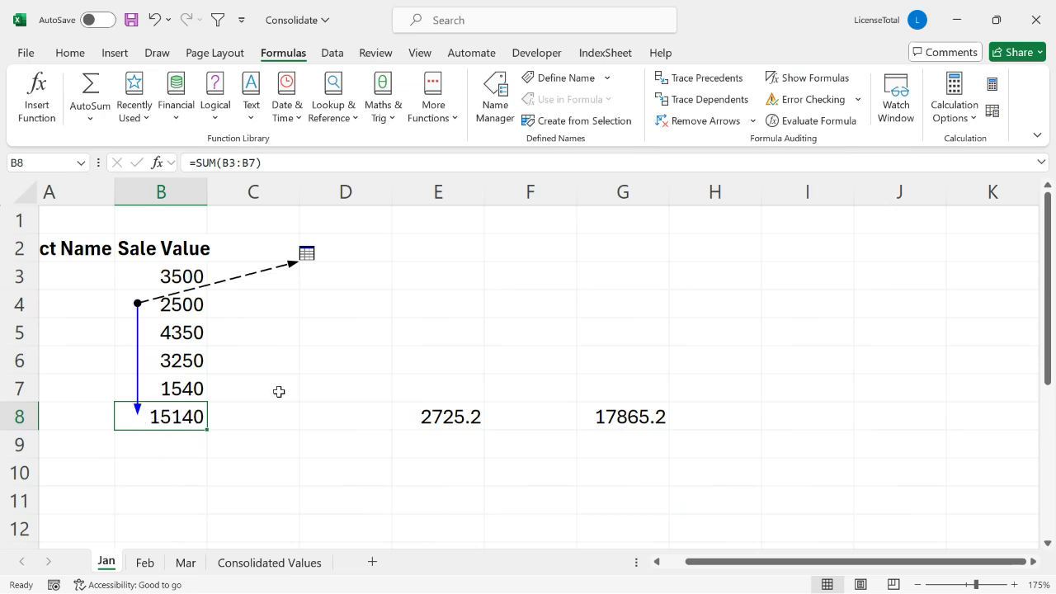
{"action": "left_click", "coordinate": [710, 101]}
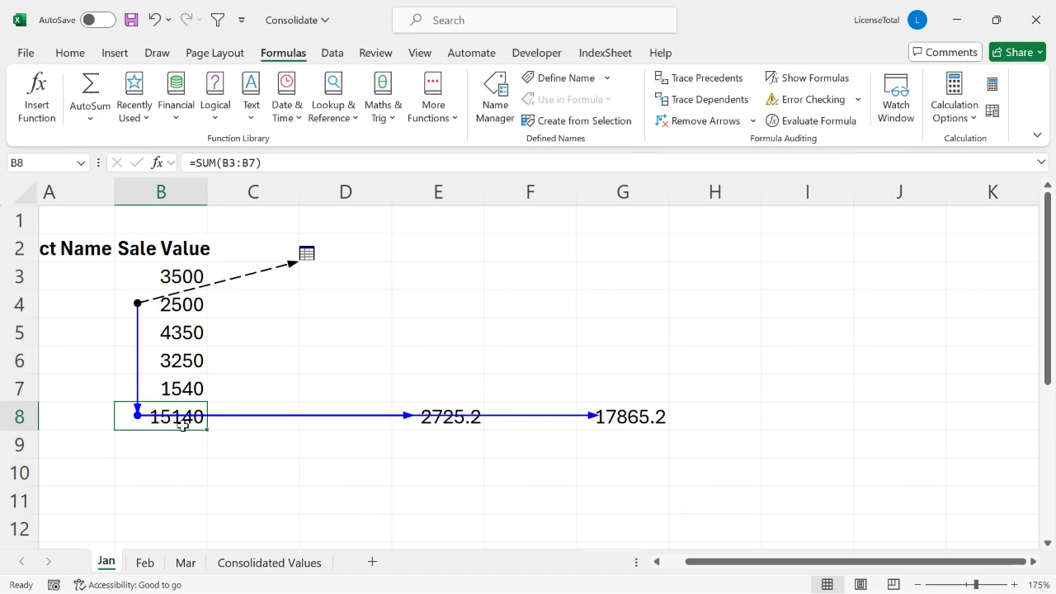
{"action": "left_click", "coordinate": [446, 405]}
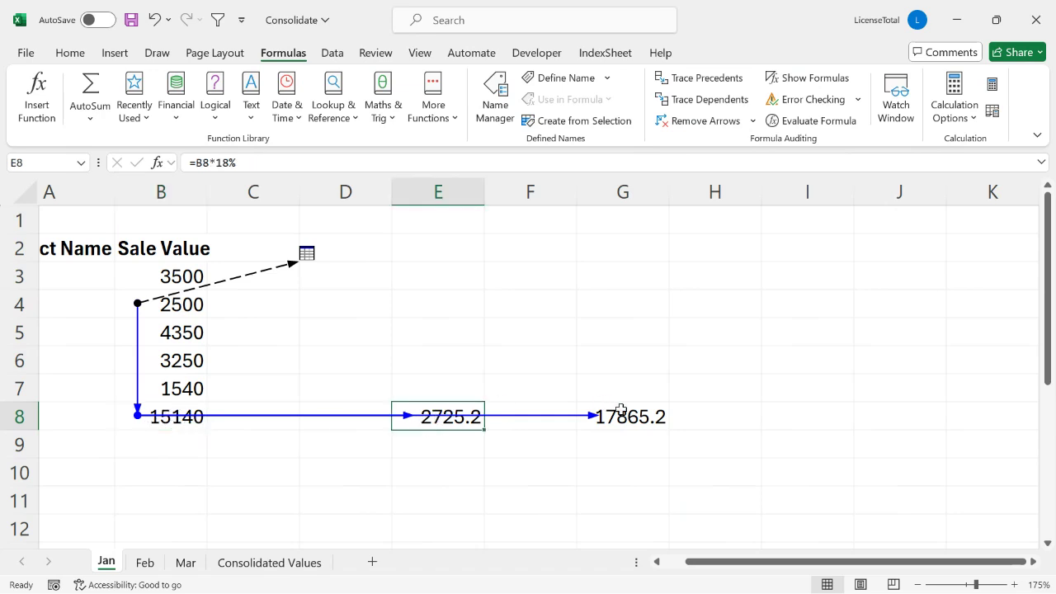
{"action": "left_click", "coordinate": [584, 407]}
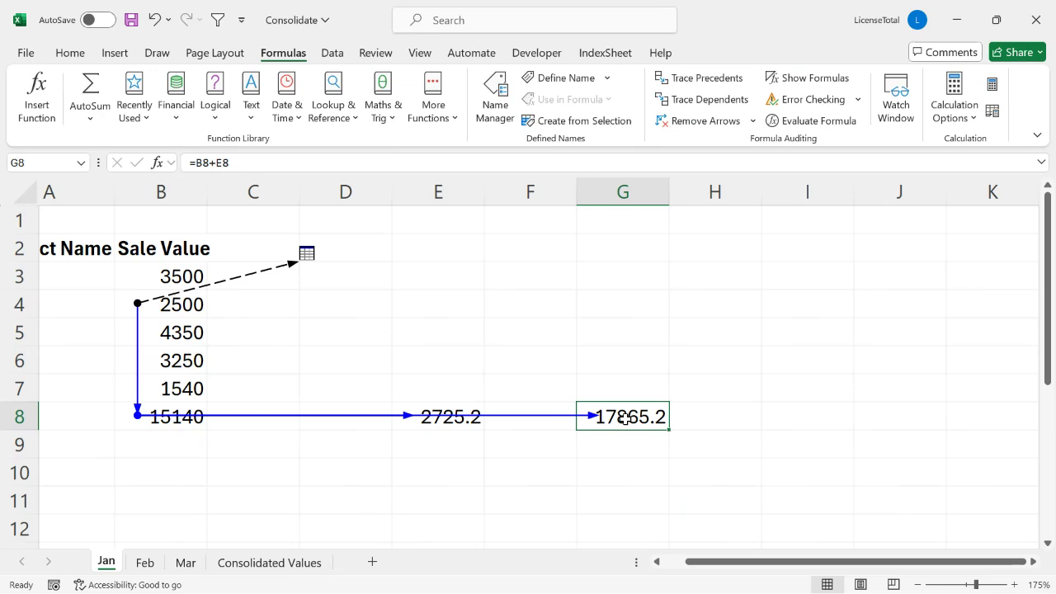
- Remove all the dependent tracer arrows from the Jan sheet
{"action": "left_click", "coordinate": [177, 309]}
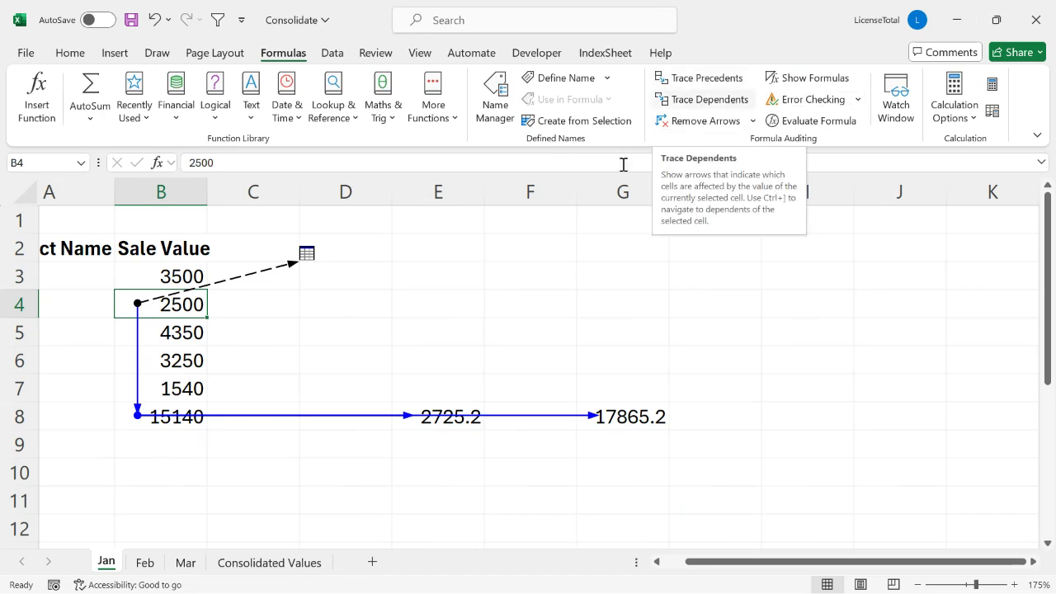
{"action": "left_click", "coordinate": [425, 301]}
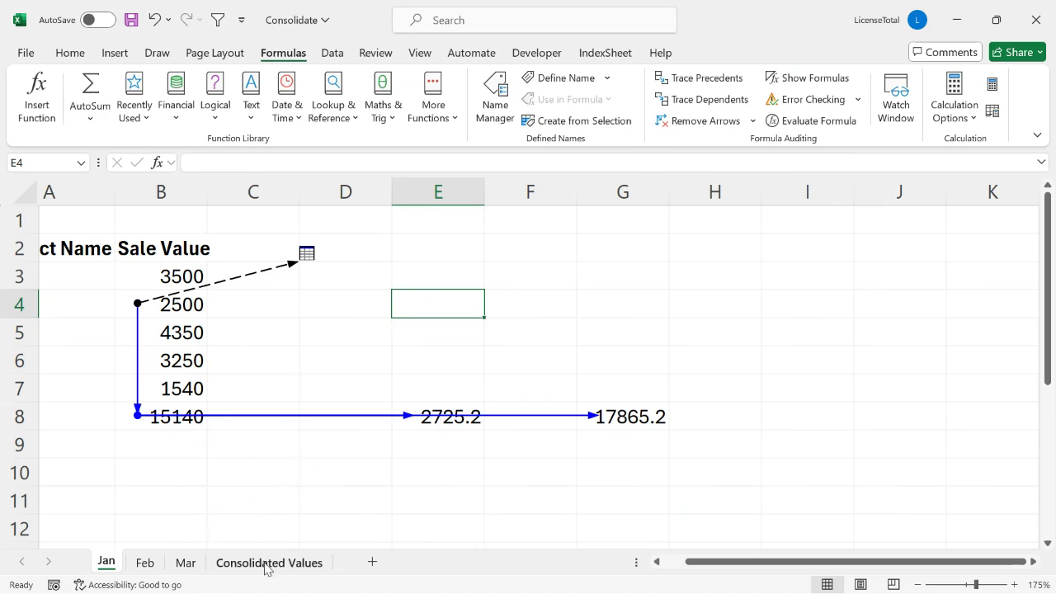
{"action": "left_click", "coordinate": [703, 126]}
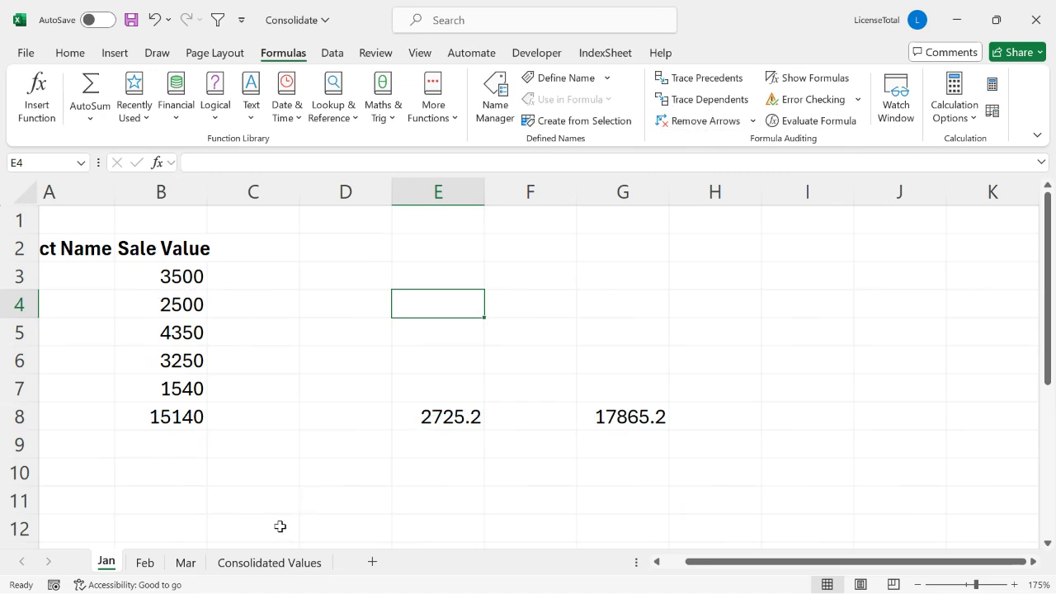
- Review the Jan, Feb, Mar and Consolidated Values sheets, including the consolidated total's formula in B10
{"action": "left_click", "coordinate": [279, 566]}
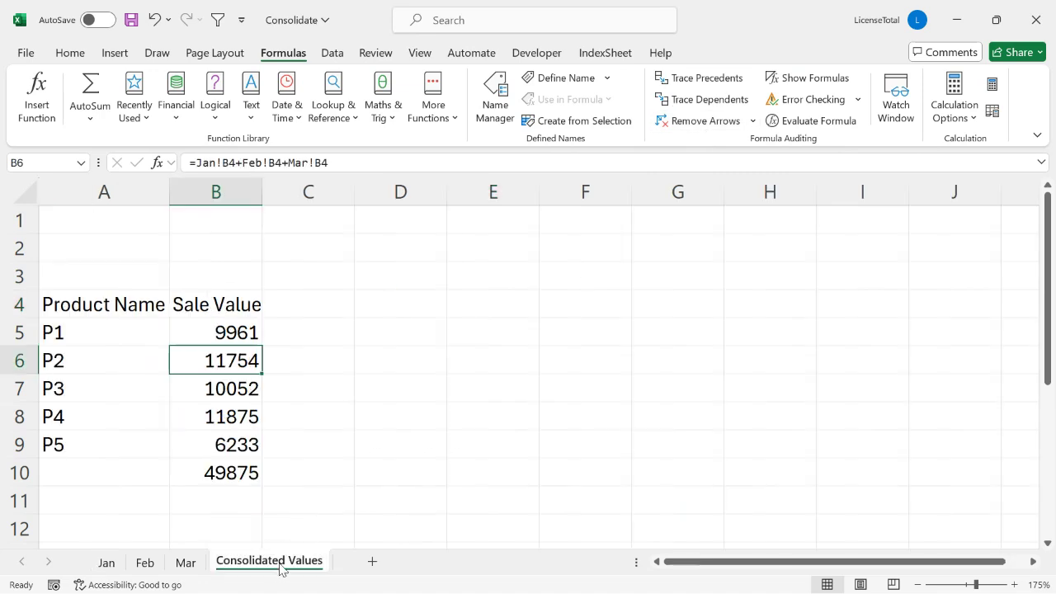
{"action": "left_click", "coordinate": [401, 343]}
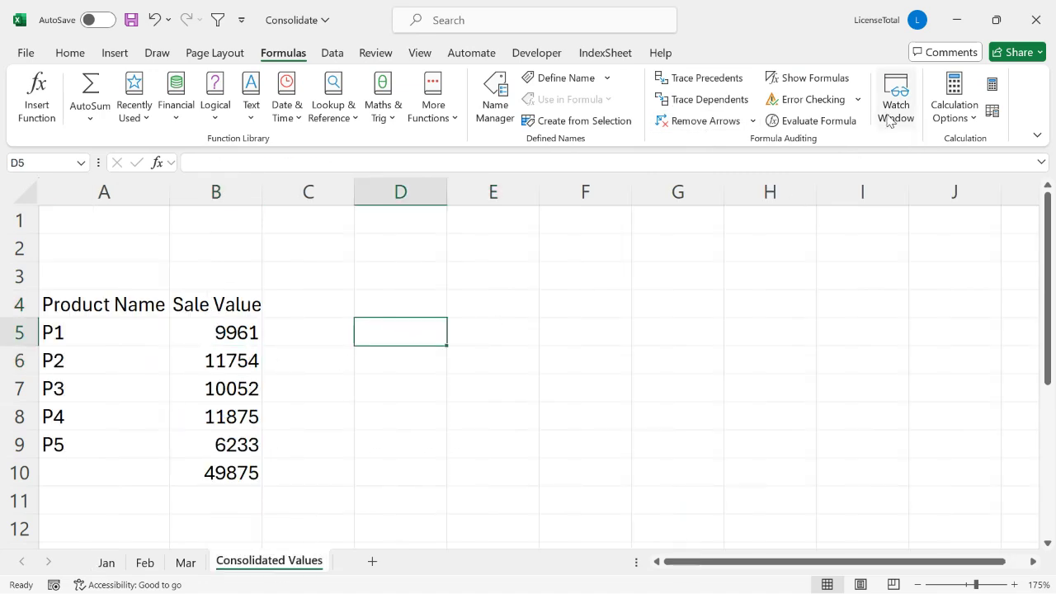
{"action": "left_click", "coordinate": [107, 564]}
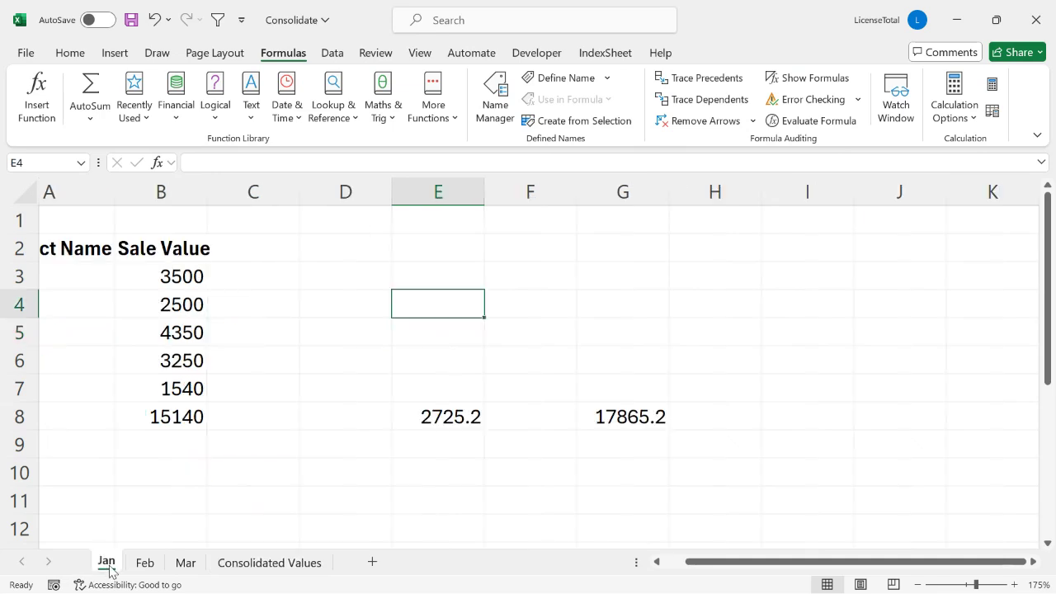
{"action": "left_click", "coordinate": [658, 562]}
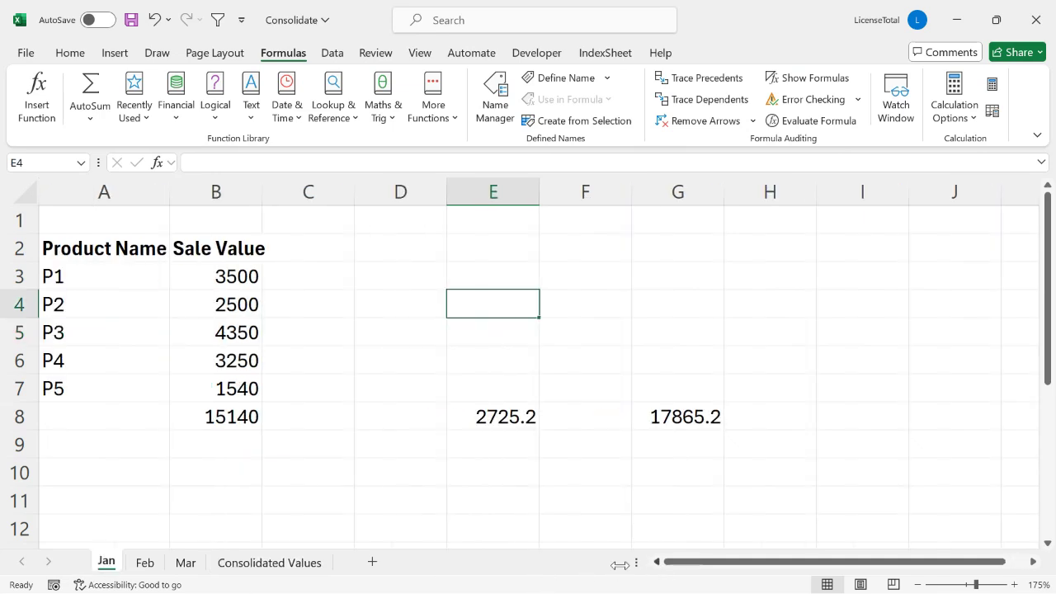
{"action": "left_click", "coordinate": [144, 564]}
{"action": "left_click", "coordinate": [187, 564]}
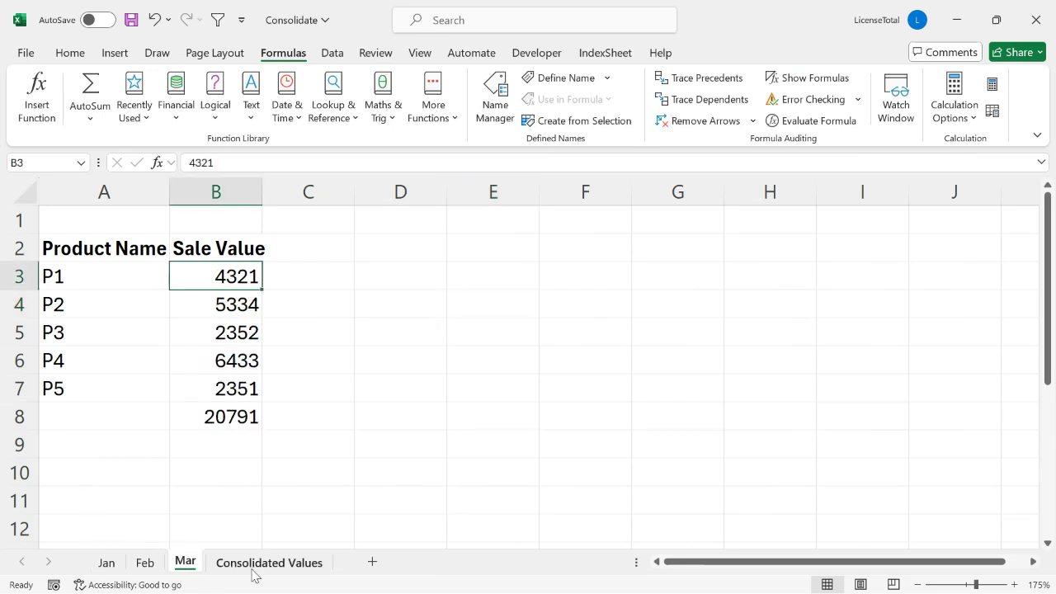
{"action": "left_click", "coordinate": [265, 565]}
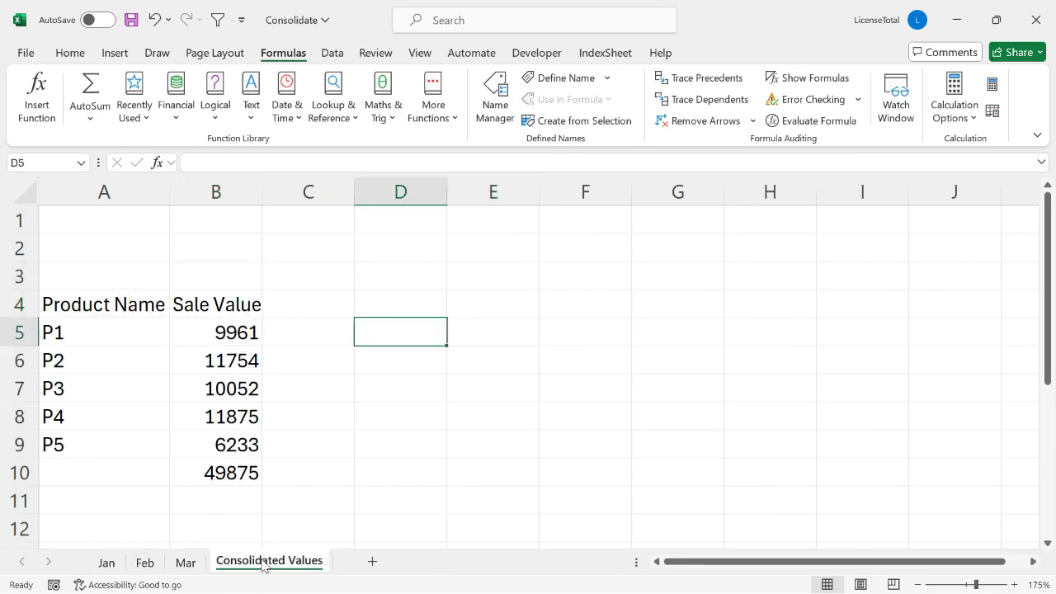
{"action": "left_click", "coordinate": [228, 474]}
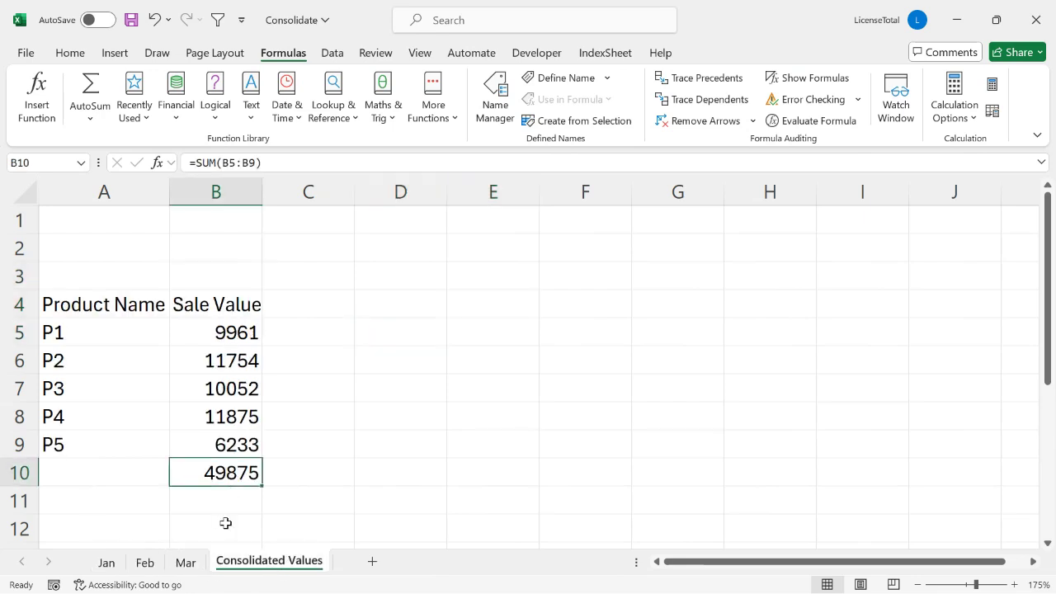
- Compare the P1 sale value in Jan B3 with the overall total in B10 of the Consolidated Values sheet
{"action": "left_click", "coordinate": [102, 568]}
{"action": "left_click", "coordinate": [224, 274]}
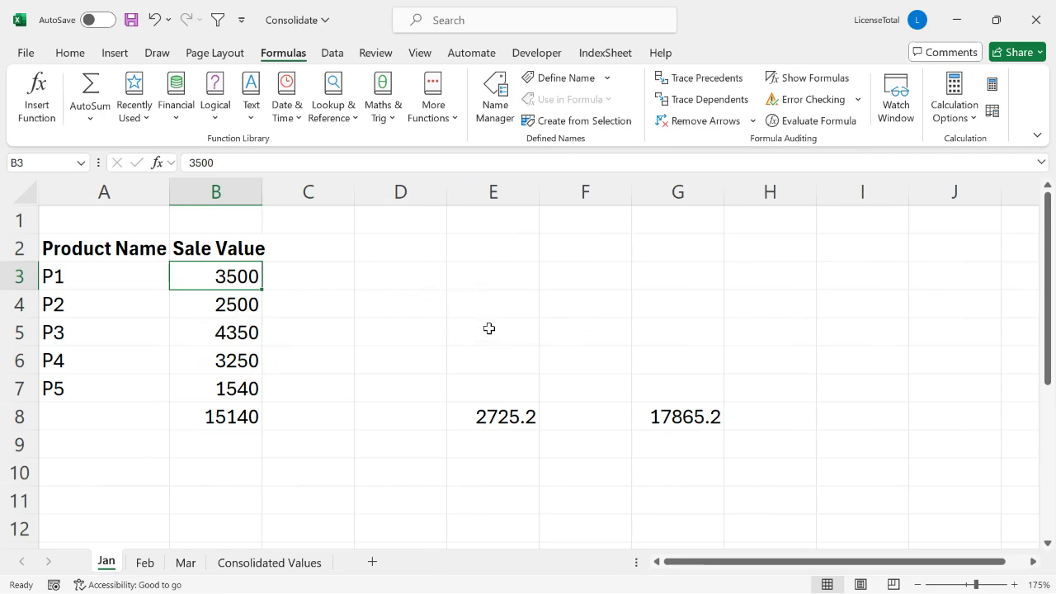
{"action": "left_click", "coordinate": [273, 563]}
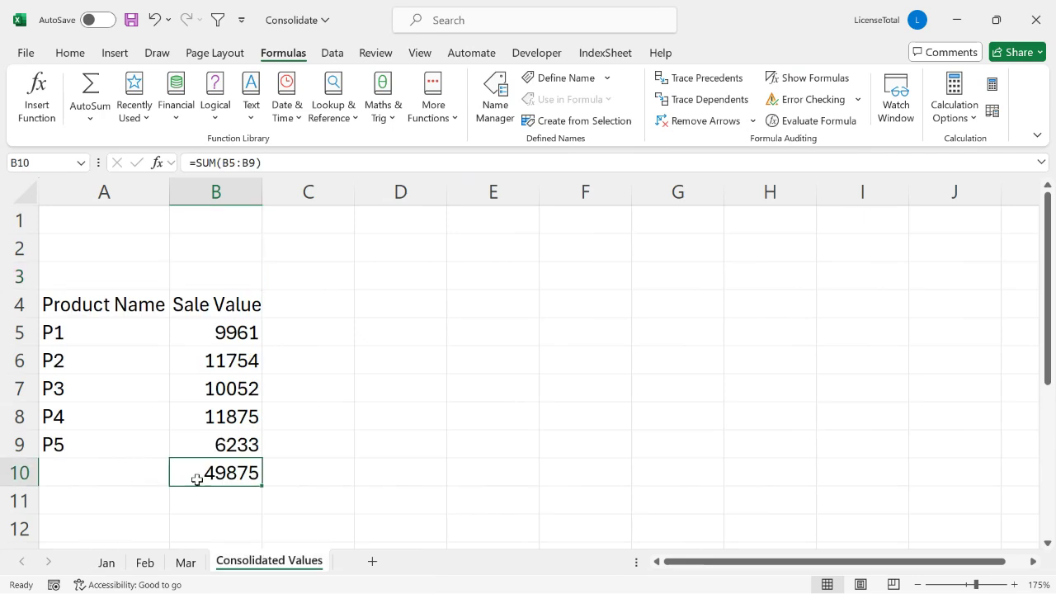
{"action": "left_click", "coordinate": [105, 563]}
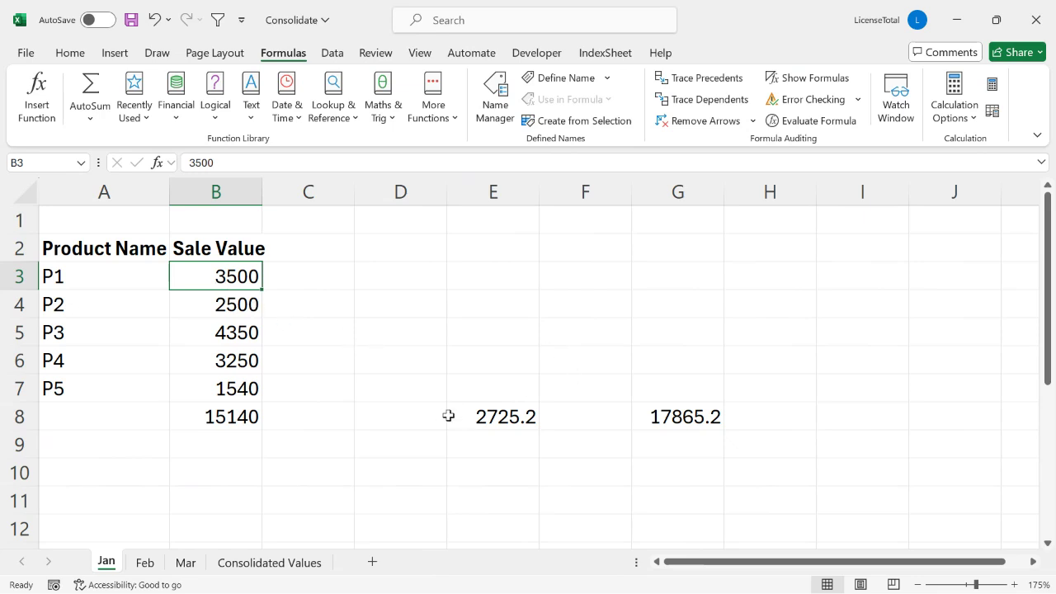
{"action": "left_click", "coordinate": [268, 564]}
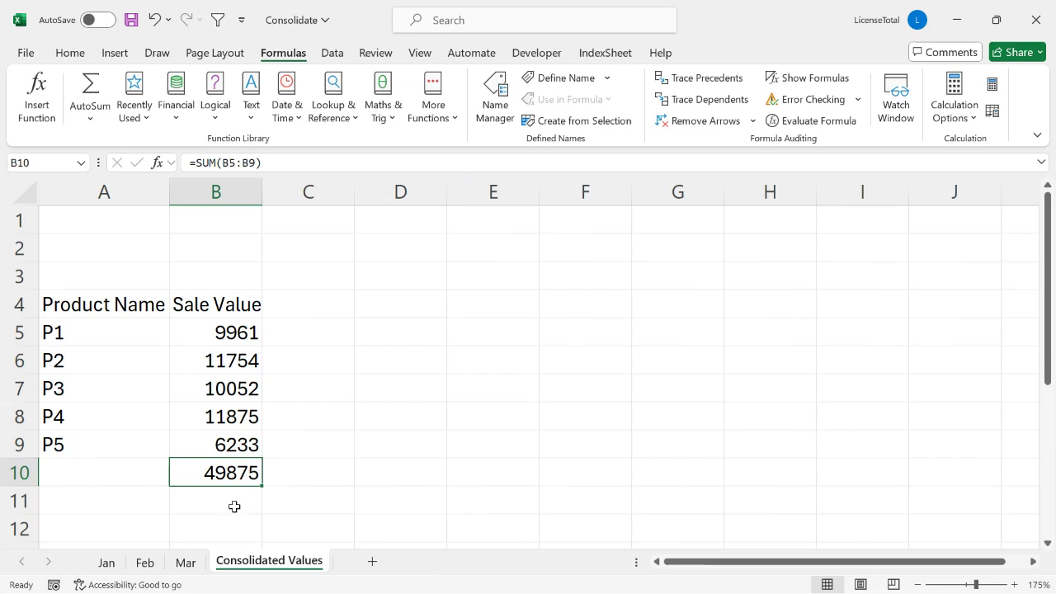
{"action": "left_click", "coordinate": [107, 563]}
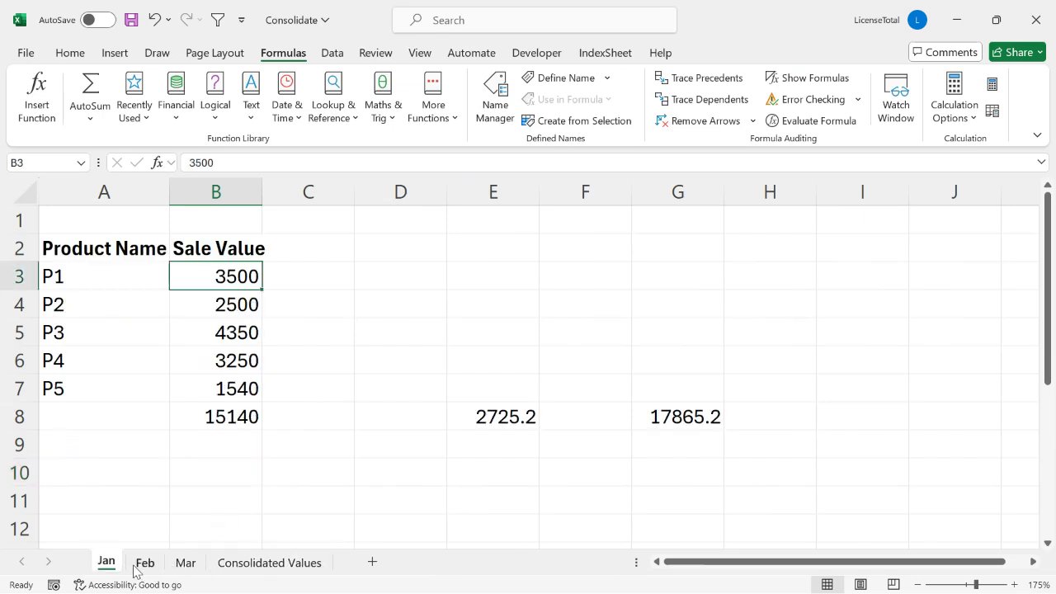
{"action": "left_click", "coordinate": [271, 564]}
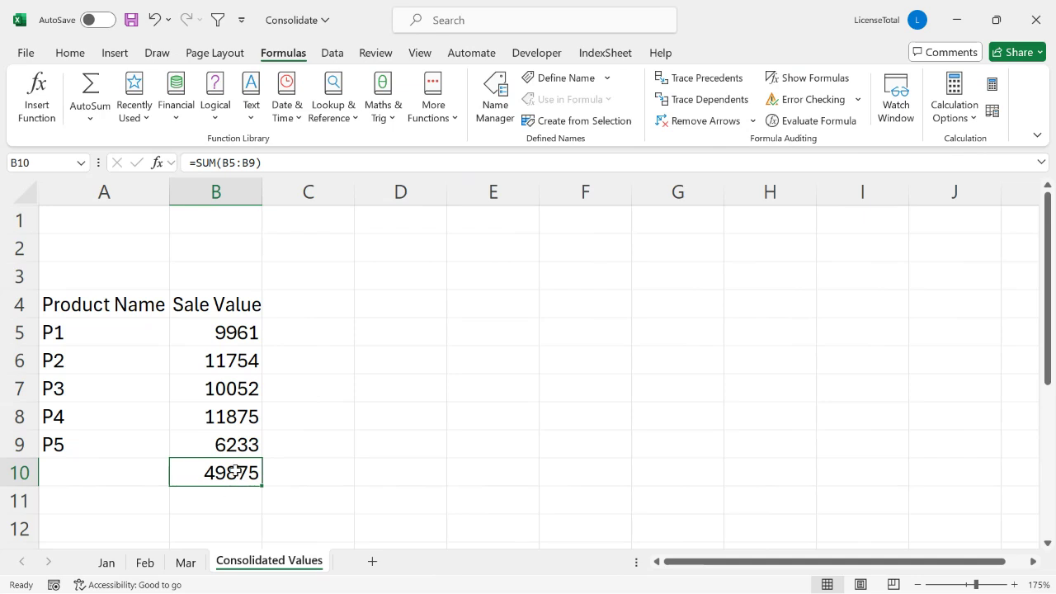
- Open the Watch Window on the Consolidated Values sheet and delete the existing watch on B10
{"action": "left_click", "coordinate": [106, 562]}
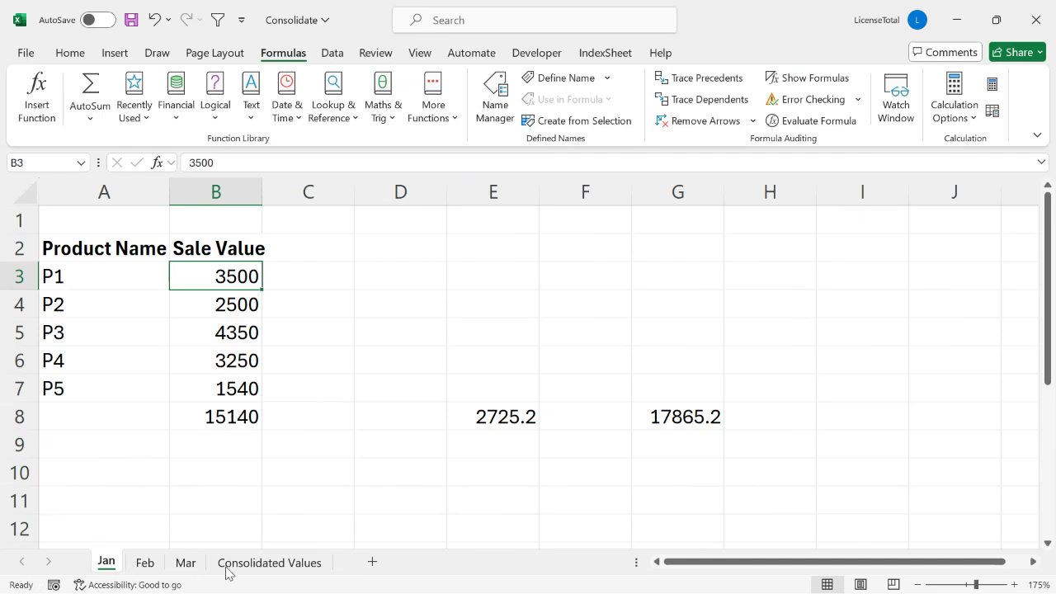
{"action": "left_click", "coordinate": [267, 563]}
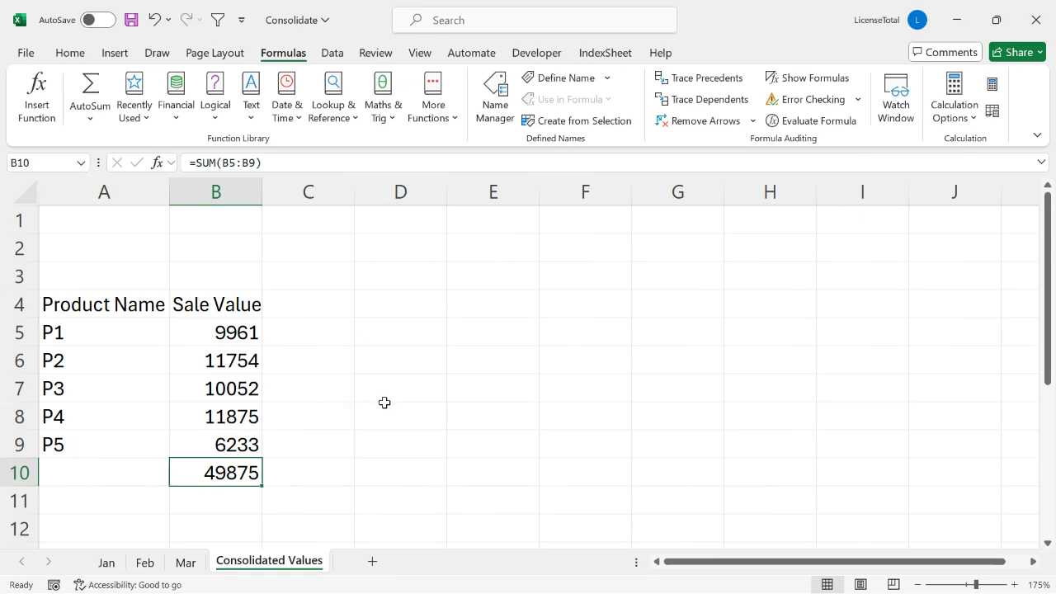
{"action": "left_click", "coordinate": [896, 97]}
{"action": "left_click", "coordinate": [467, 288]}
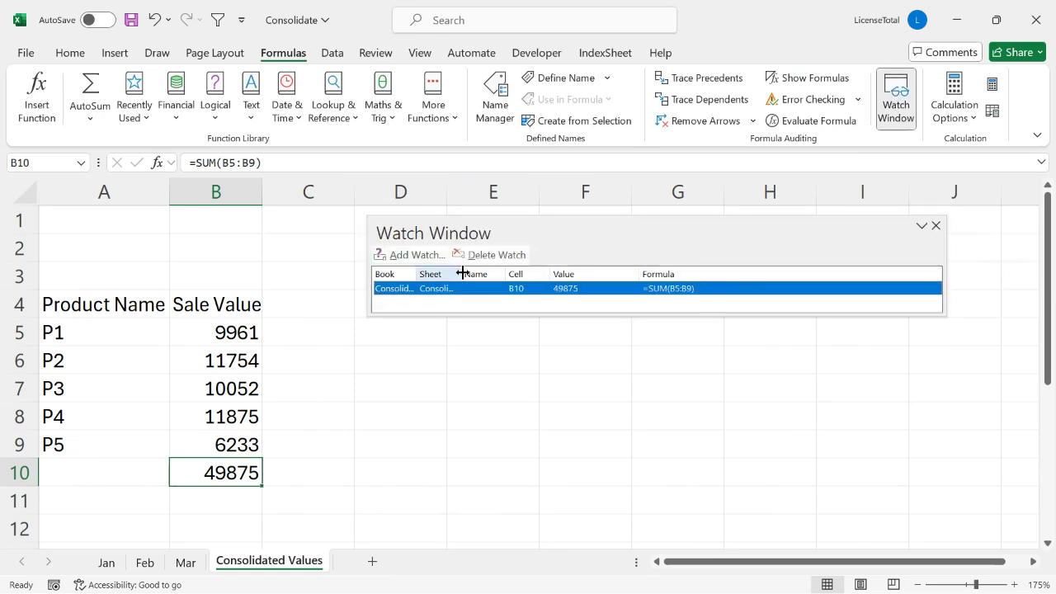
{"action": "left_click", "coordinate": [468, 254]}
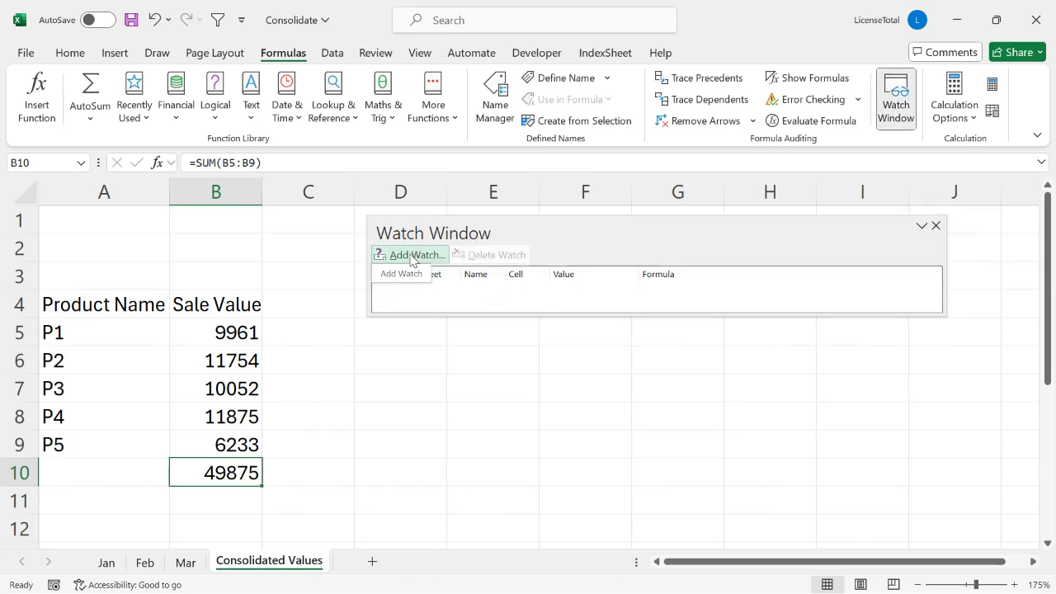
- Reposition the Watch Window and add a watch for cell B10 of the Consolidated Values sheet
{"action": "left_click_drag", "start_coordinate": [546, 225], "coordinate": [493, 212]}
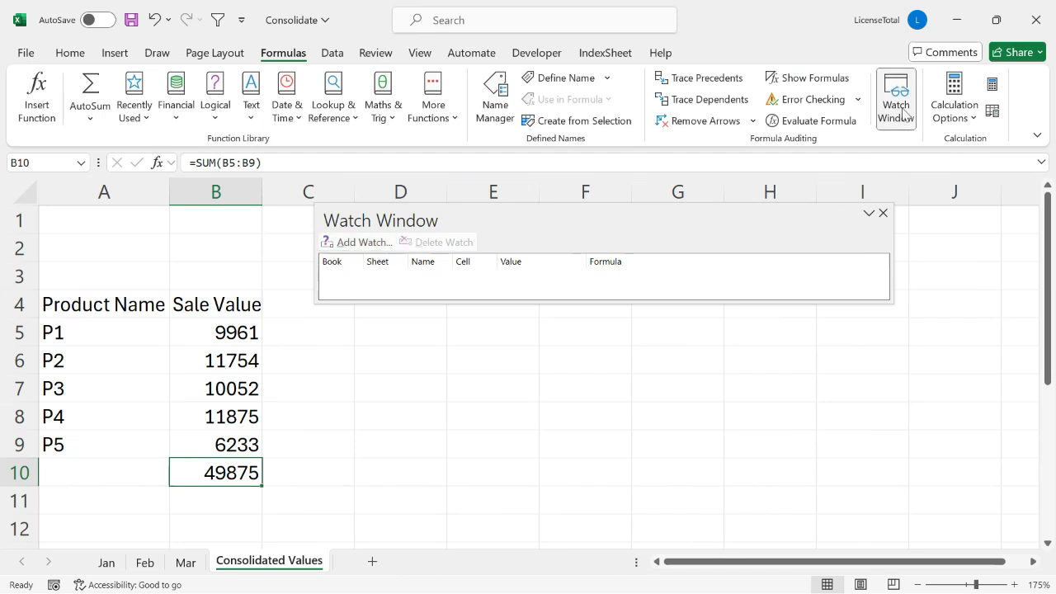
{"action": "left_click", "coordinate": [350, 245]}
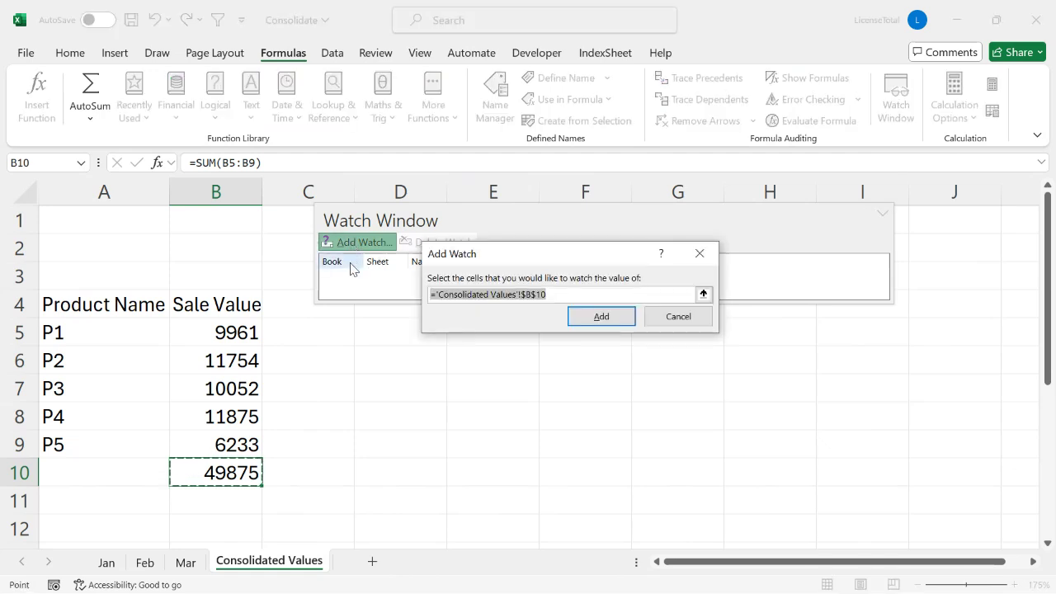
{"action": "left_click", "coordinate": [219, 473]}
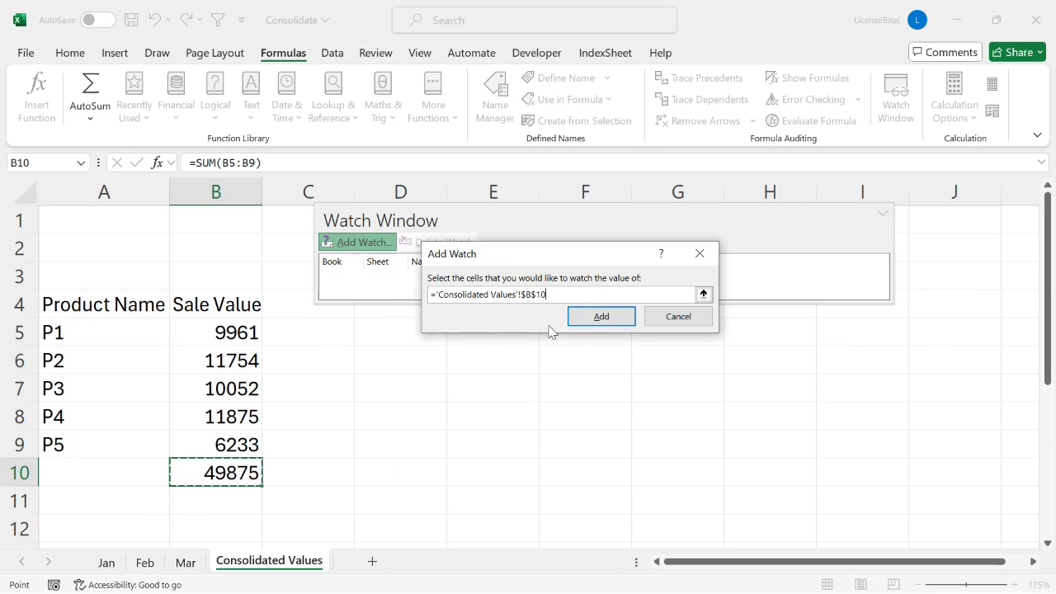
{"action": "left_click", "coordinate": [602, 318]}
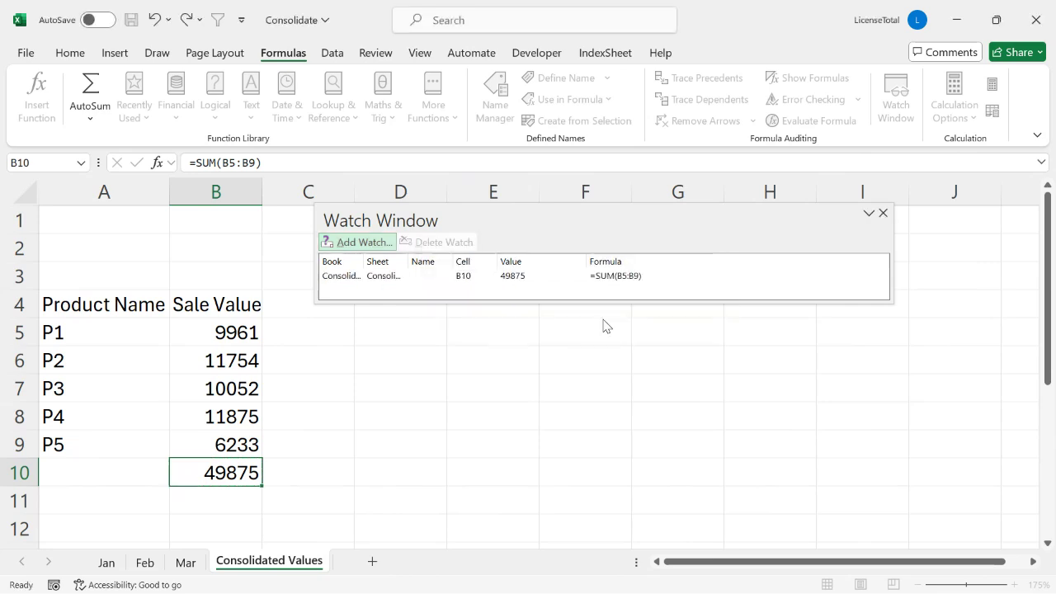
- Switch to the Jan sheet and move the Watch Window slightly down beside the sales table
{"action": "left_click", "coordinate": [106, 562]}
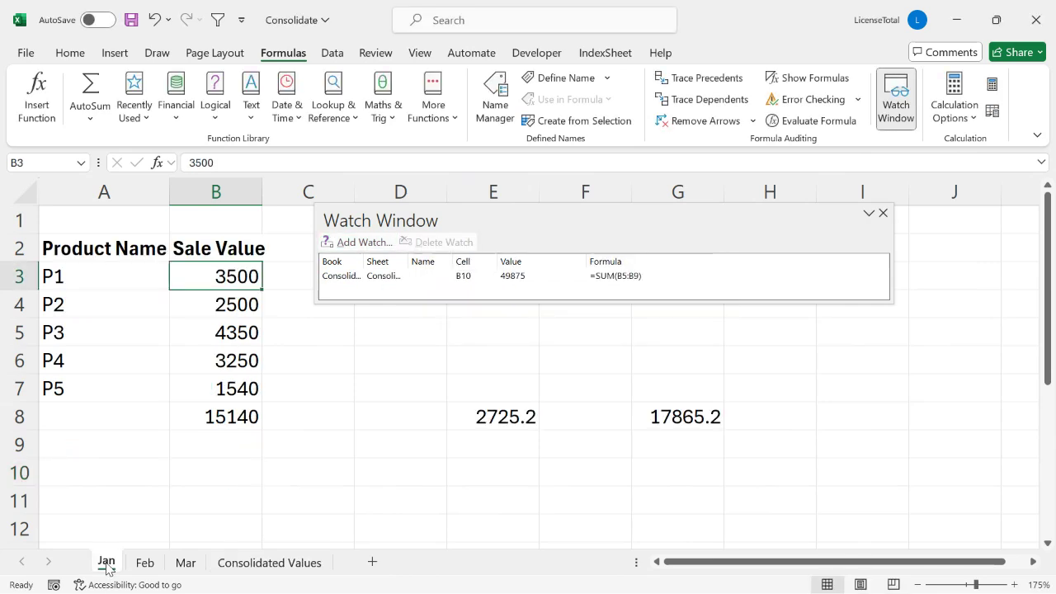
{"action": "double_click", "coordinate": [235, 277]}
{"action": "key", "text": "Escape"}
{"action": "left_click_drag", "start_coordinate": [513, 221], "coordinate": [512, 271]}
{"action": "left_click", "coordinate": [516, 256]}
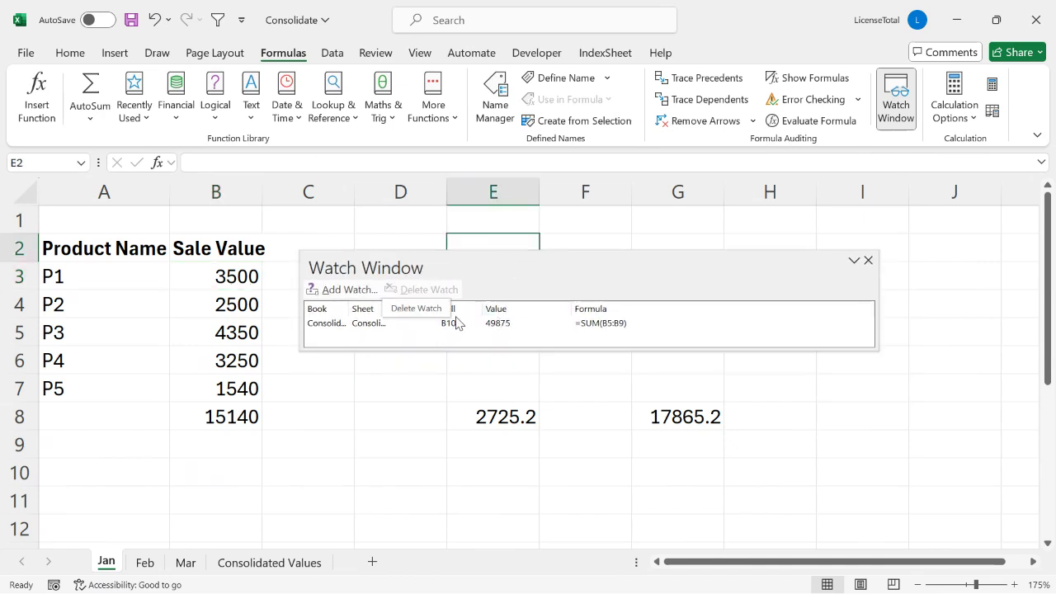
- Look through the Feb, Mar and Consolidated Values sheets with the Watch Window open, and return to Jan
{"action": "left_click", "coordinate": [151, 562]}
{"action": "left_click", "coordinate": [186, 563]}
{"action": "left_click", "coordinate": [236, 562]}
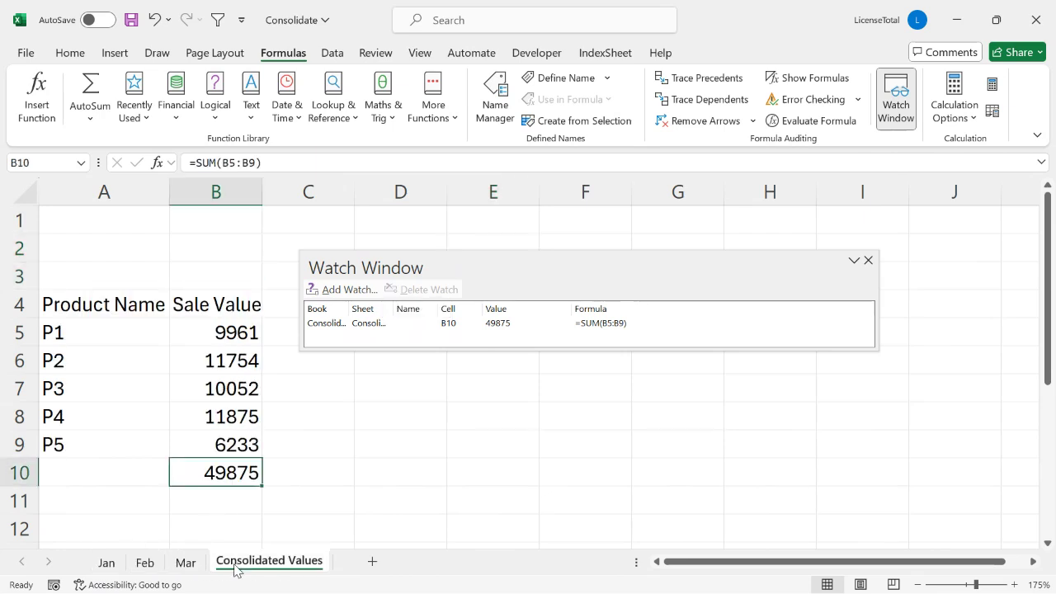
{"action": "left_click", "coordinate": [97, 565]}
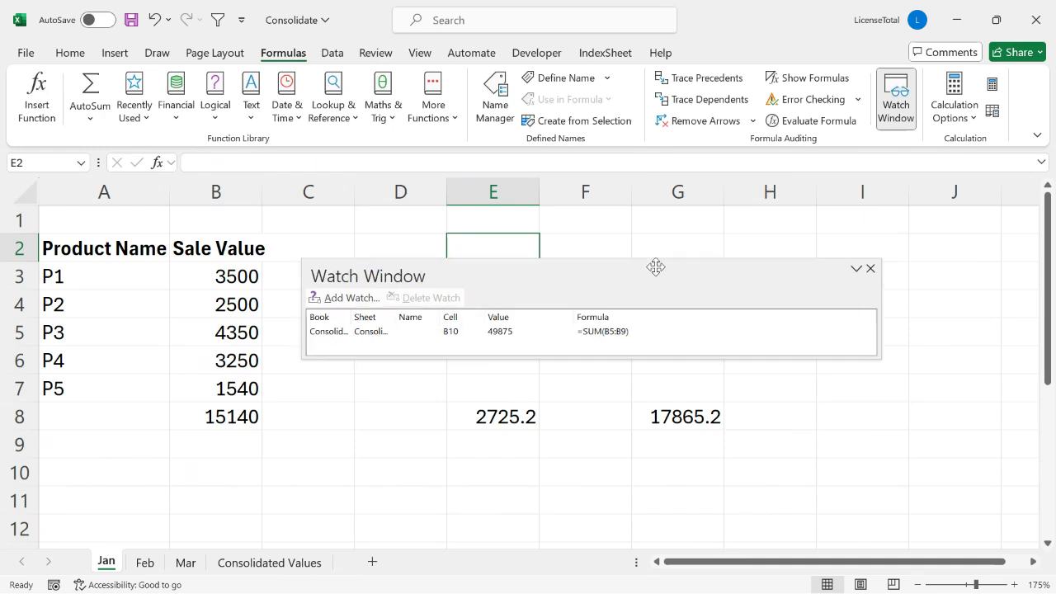
{"action": "left_click_drag", "start_coordinate": [655, 268], "coordinate": [660, 257]}
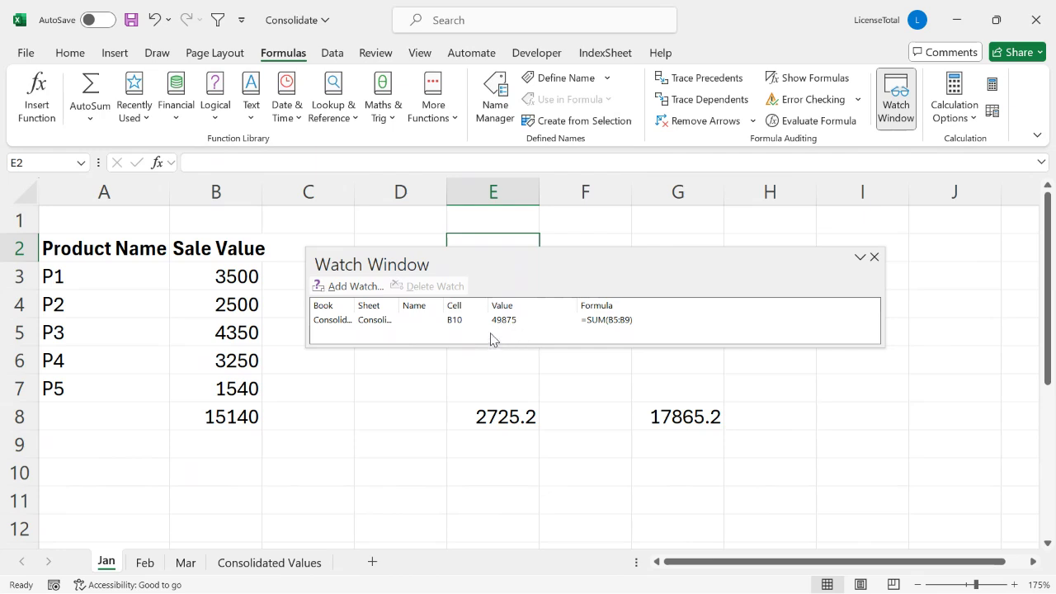
- Set the P1 sale value in B3 of the Jan sheet to 4000
{"action": "left_click", "coordinate": [233, 279]}
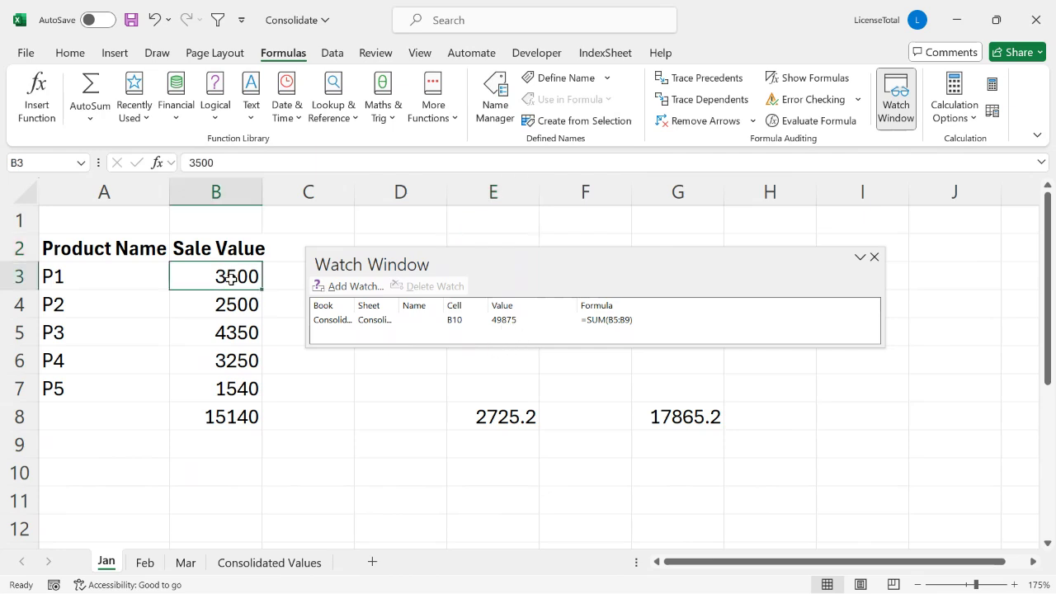
{"action": "double_click", "coordinate": [233, 278]}
{"action": "left_click_drag", "start_coordinate": [228, 278], "coordinate": [135, 281]}
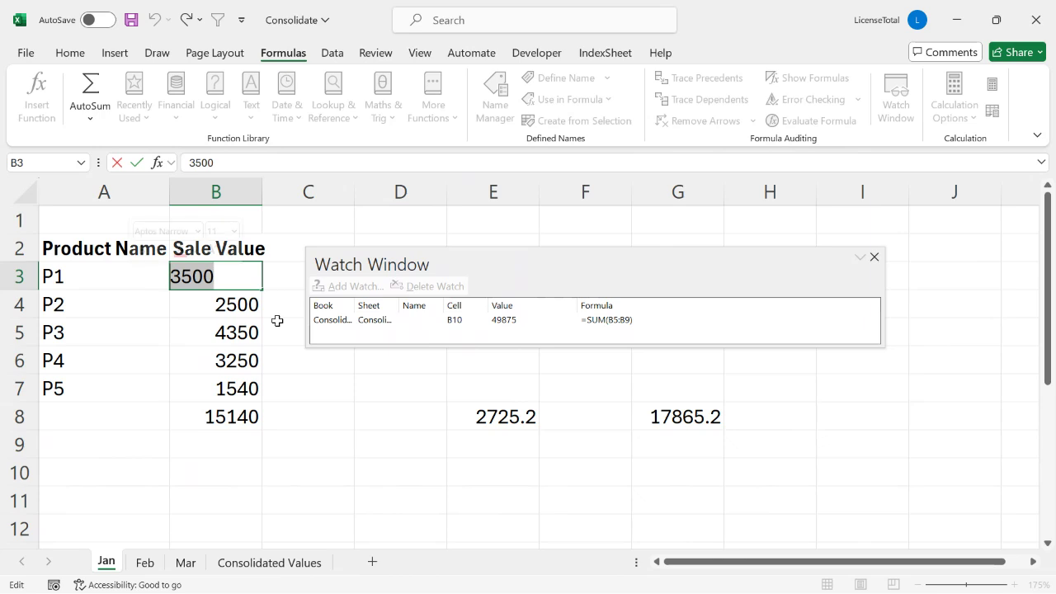
{"action": "type", "text": "4000"}
{"action": "key", "text": "Return"}
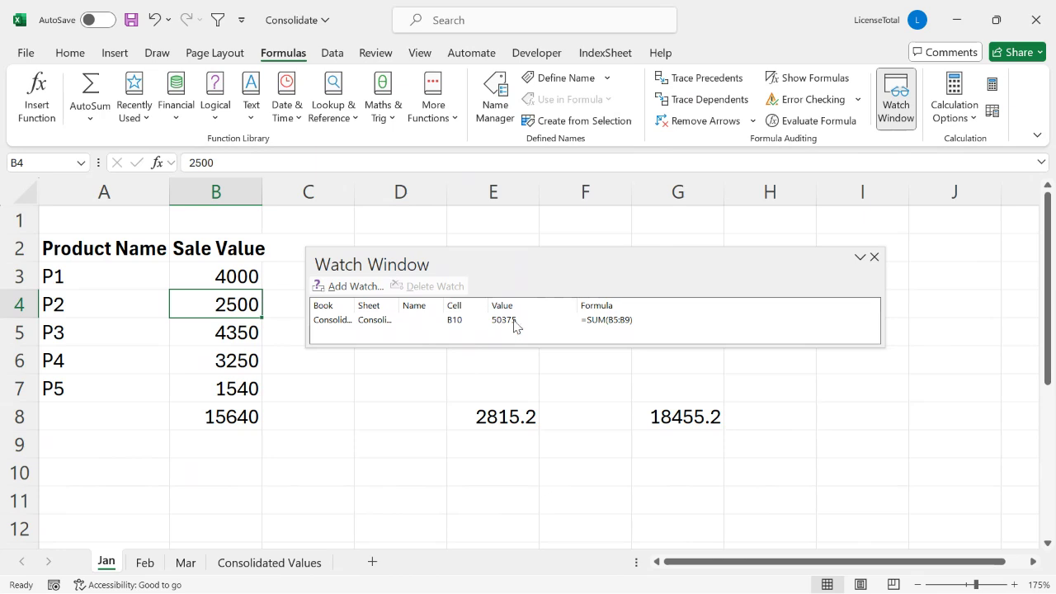
- Compare the watched B10 value with the total on the Consolidated Values sheet, and return to Jan
{"action": "left_click", "coordinate": [271, 565]}
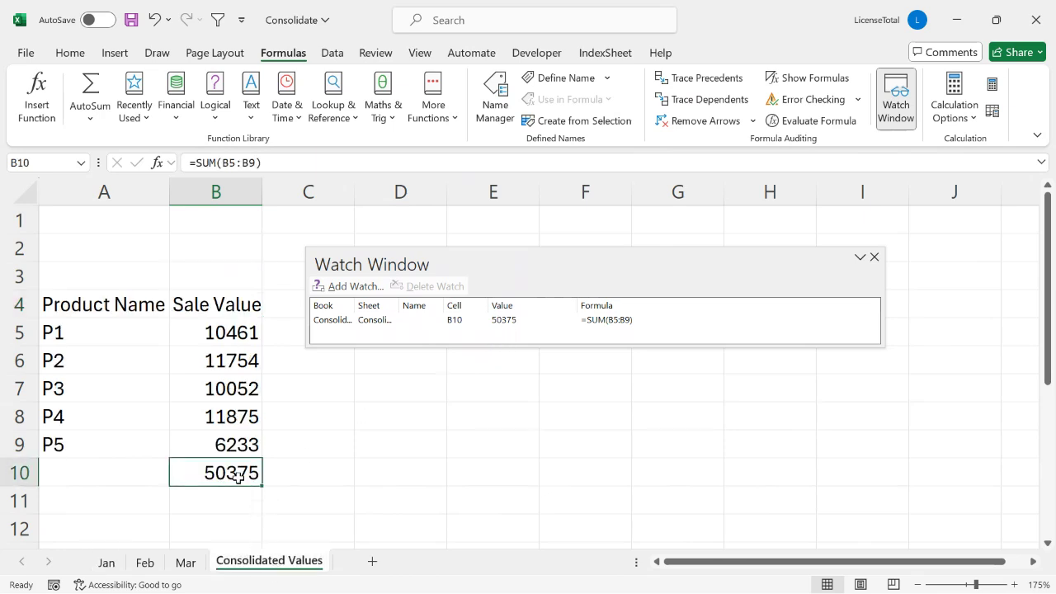
{"action": "left_click", "coordinate": [503, 322]}
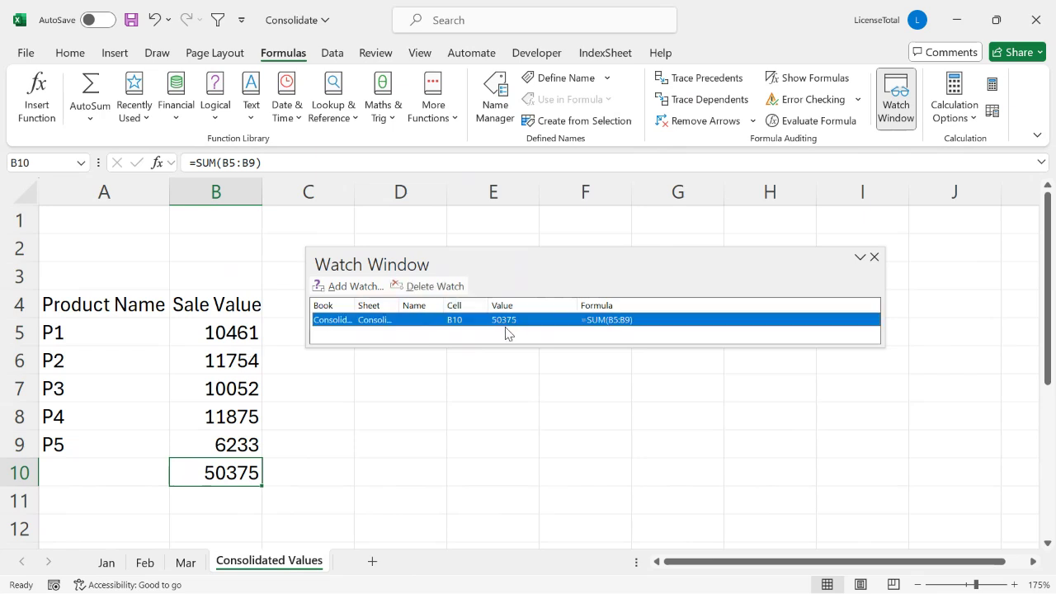
{"action": "left_click", "coordinate": [106, 562]}
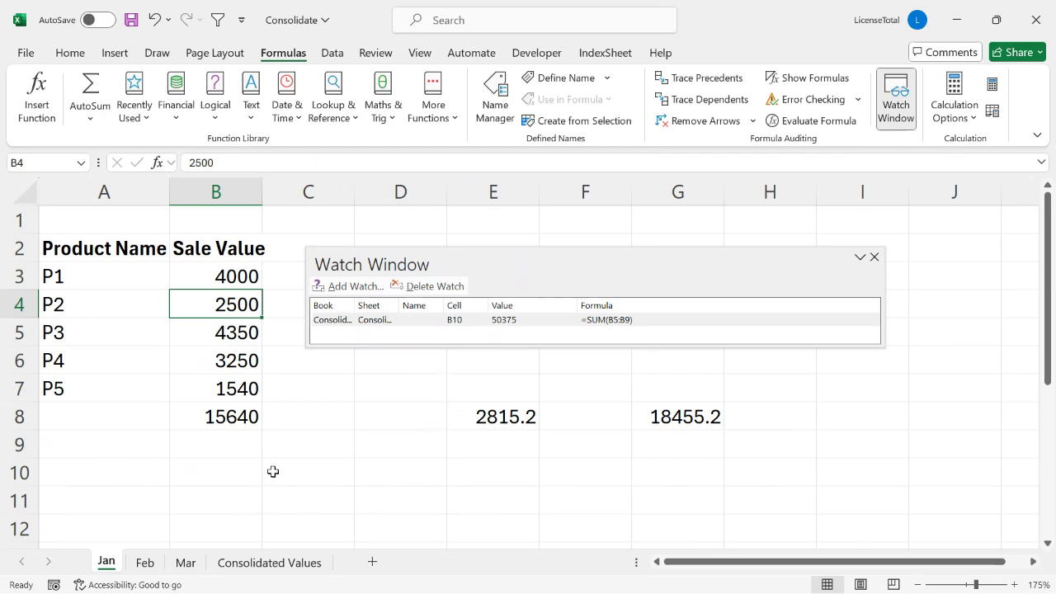
- Switch to Notepad and head the blank note with "Watch Window"
{"action": "key", "text": "alt+Tab"}
{"action": "key", "text": "alt+Tab"}
{"action": "key", "text": "alt+Tab"}
{"action": "key", "text": "alt+Tab"}
{"action": "type", "text": "Wat"}
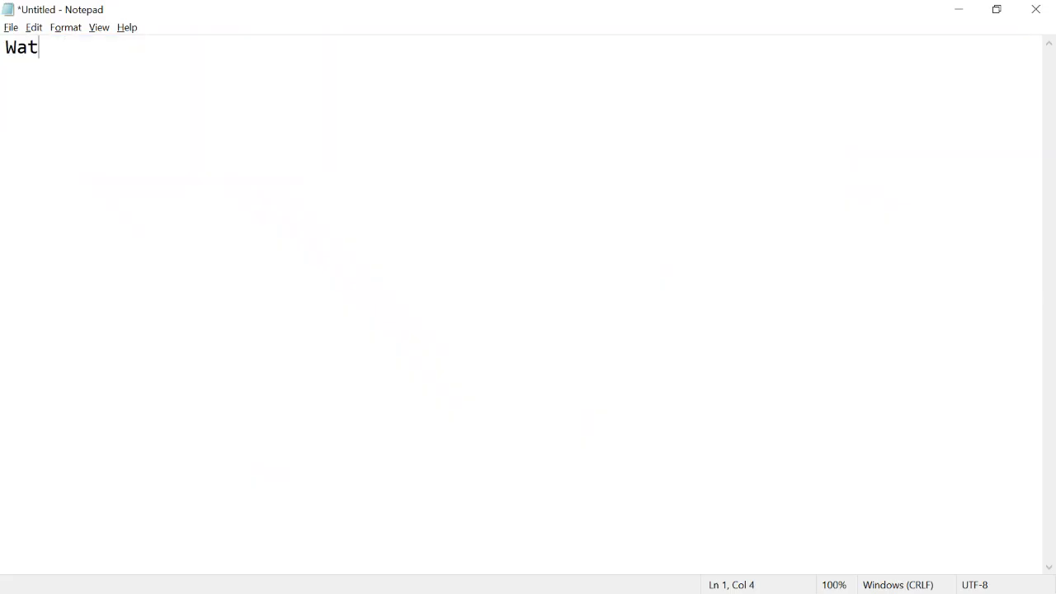
{"action": "type", "text": "ch Window"}
{"action": "key", "text": "Return"}
- Write the line "To help you to watch the value in a cell of another sheet" below the heading, after a blank line
{"action": "type", "text": "To help you to "}
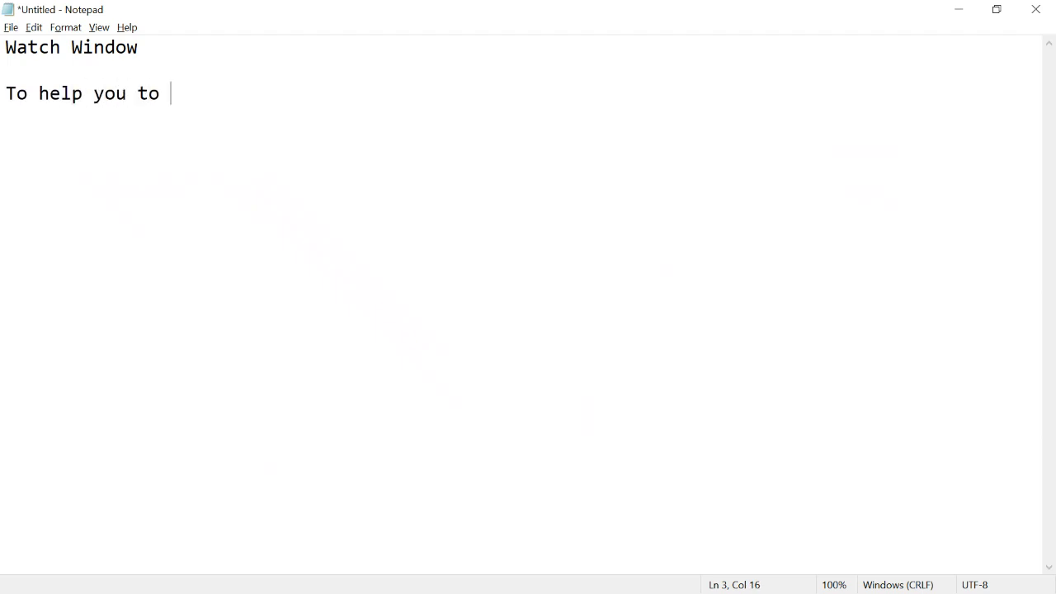
{"action": "type", "text": "watch the"}
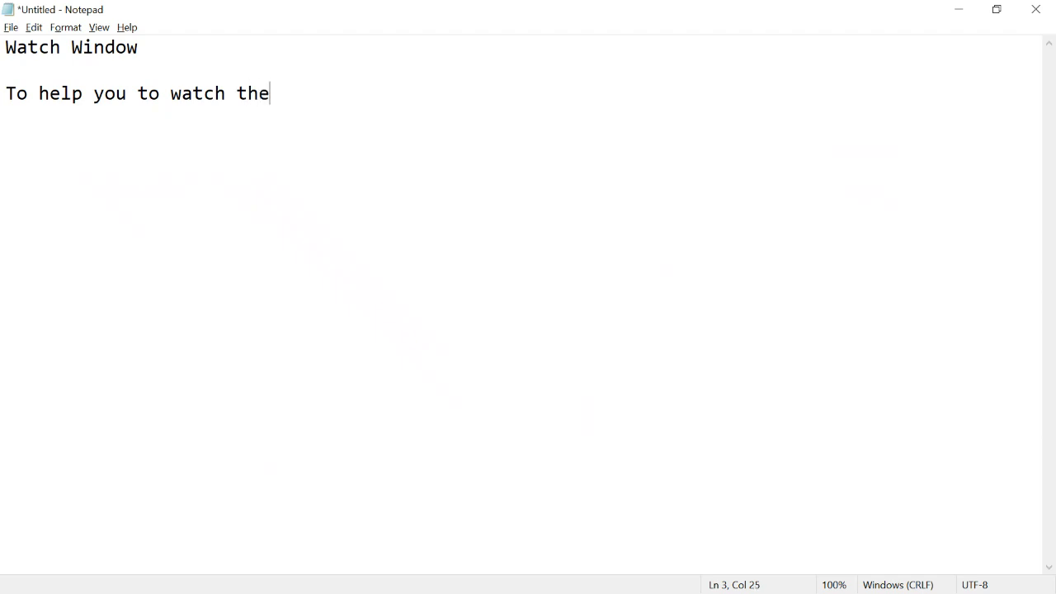
{"action": "type", "text": " value in "}
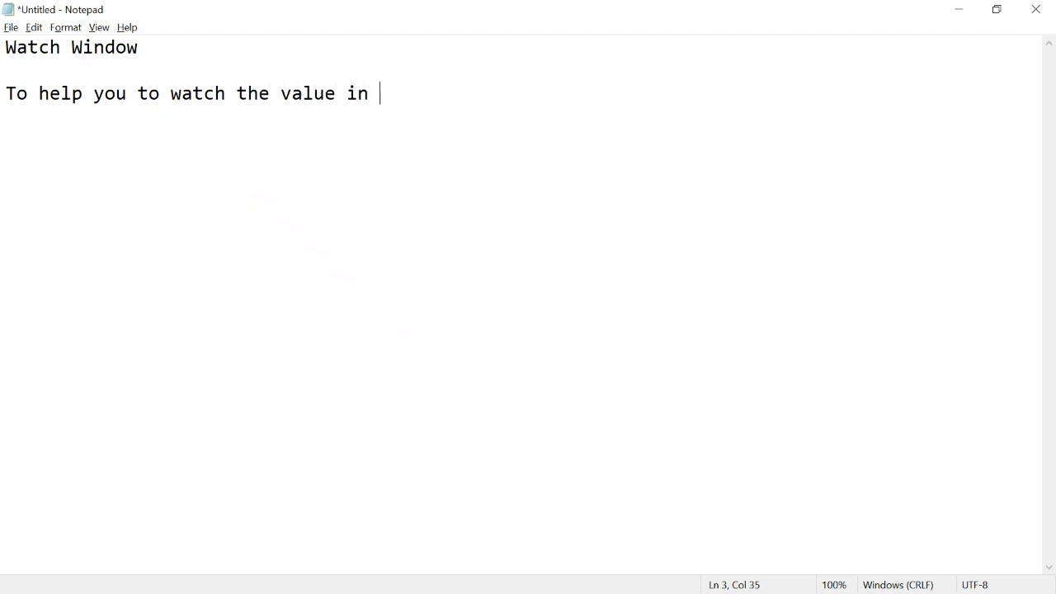
{"action": "type", "text": "a cell"}
{"action": "type", "text": "of a"}
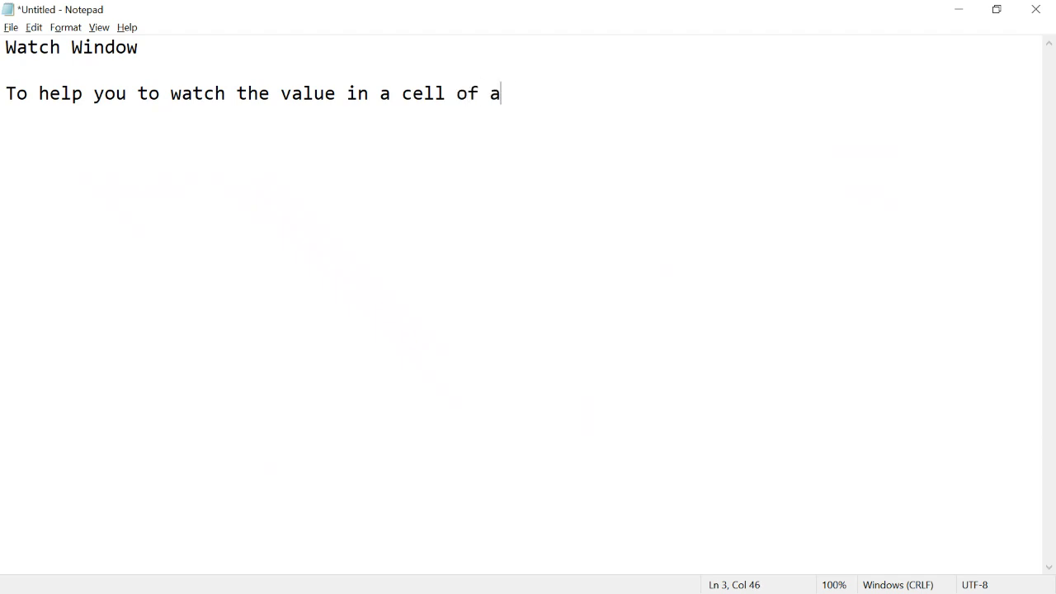
{"action": "type", "text": "nother sheet"}
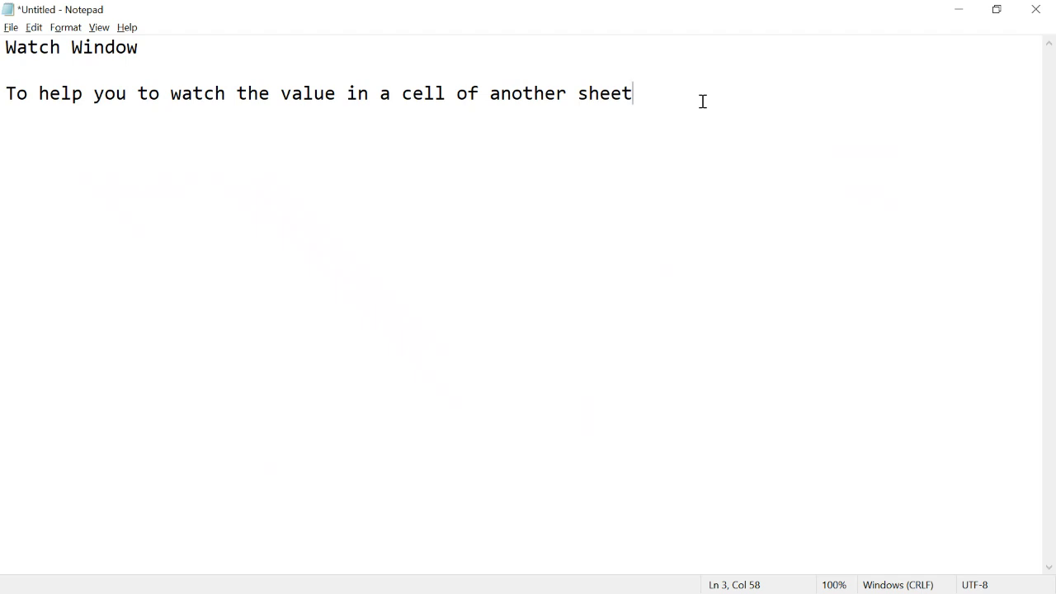
- Add the line "Watch Window will be visible across the sheets." at the end of the note
{"action": "key", "text": "Return"}
{"action": "type", "text": "Watch Window"}
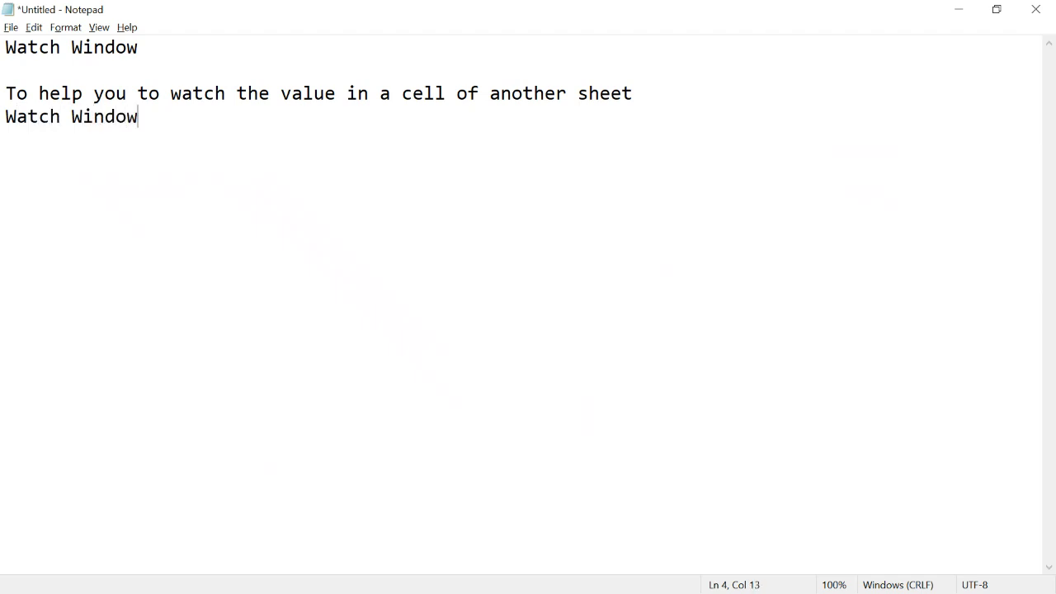
{"action": "type", "text": " will be visible "}
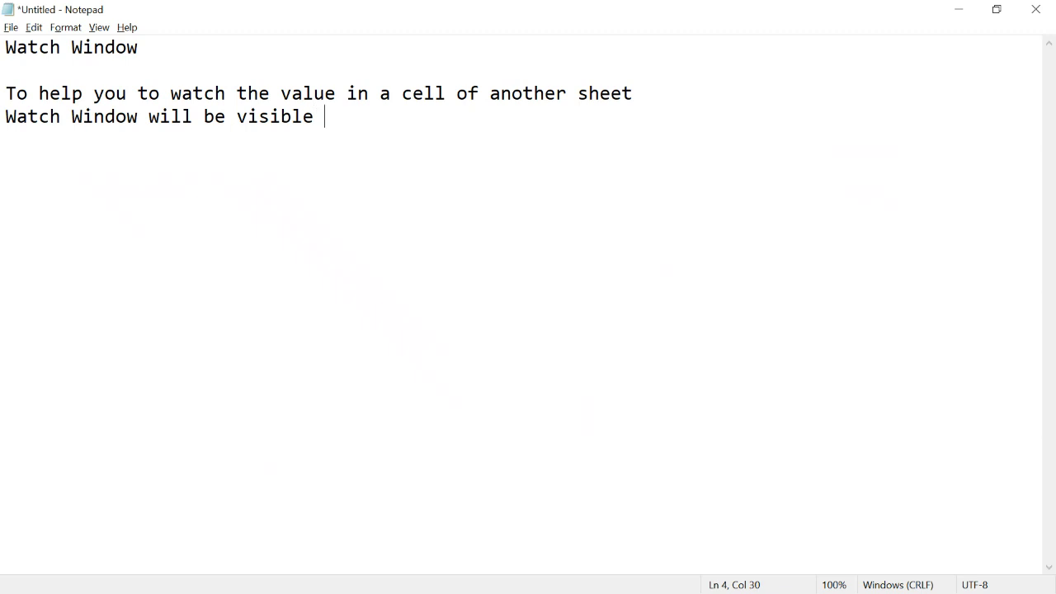
{"action": "type", "text": "across the sh"}
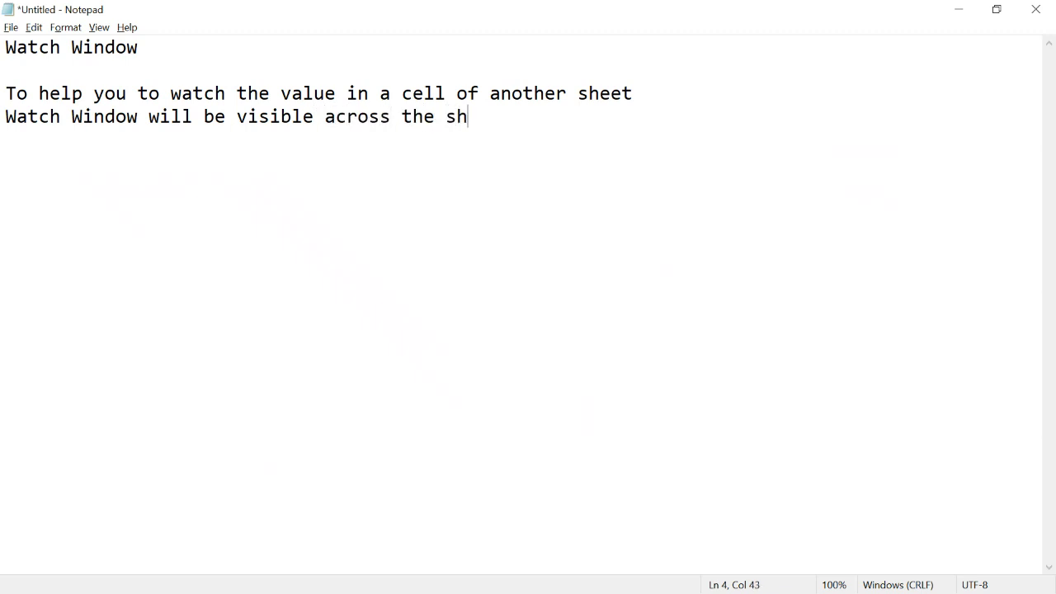
{"action": "type", "text": "eets."}
{"action": "left_click_drag", "start_coordinate": [5, 122], "coordinate": [138, 120]}
{"action": "left_click", "coordinate": [587, 109]}
- Insert the line "Add a cell to the watch window" above the "To help you" line
{"action": "left_click", "coordinate": [96, 80]}
{"action": "key", "text": "Return"}
{"action": "type", "text": "A"}
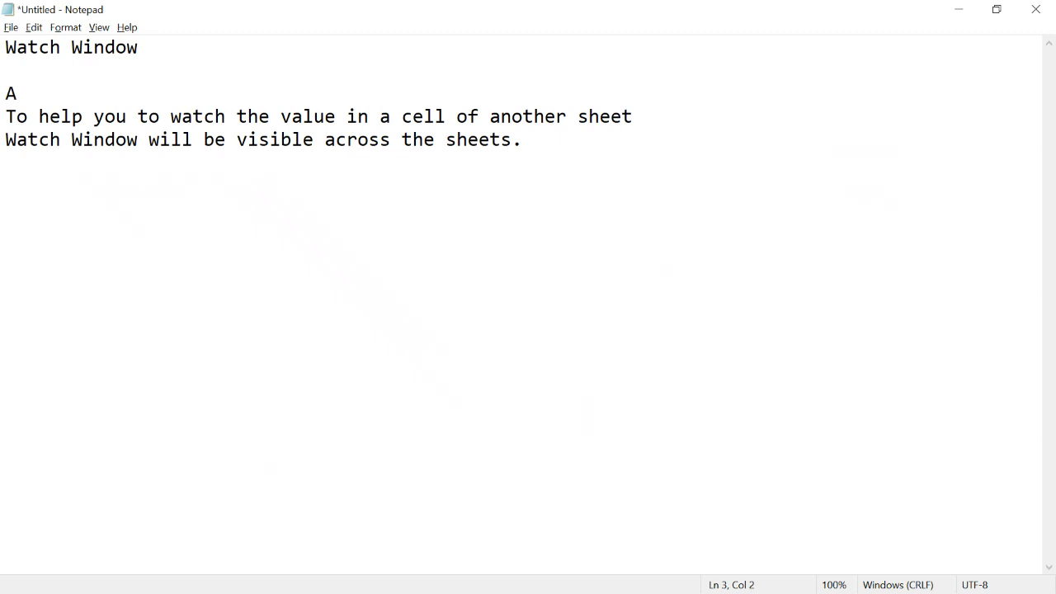
{"action": "type", "text": "dd a cell to the wa"}
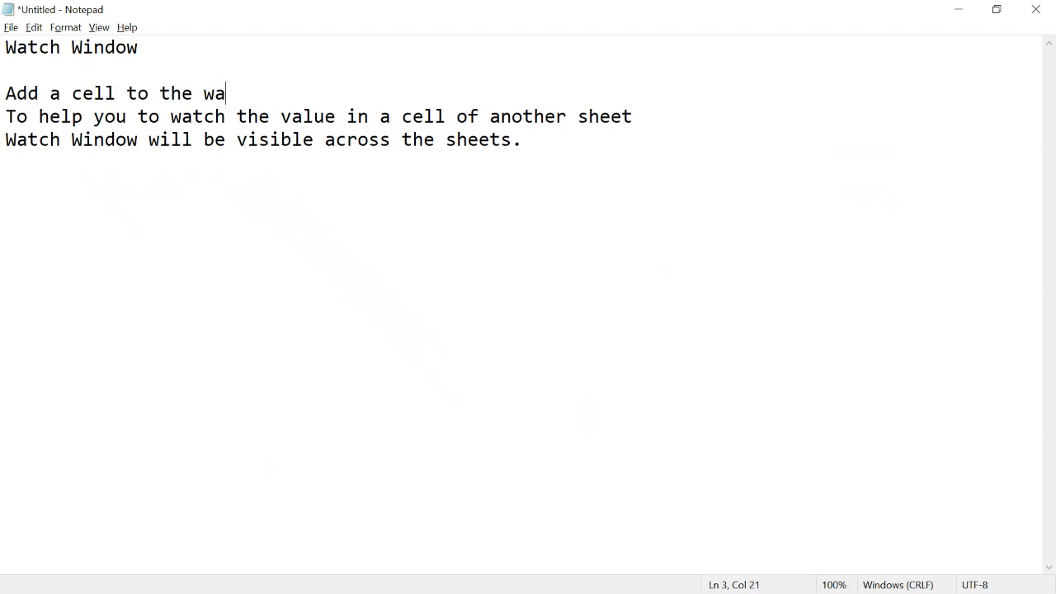
{"action": "type", "text": "tch window"}
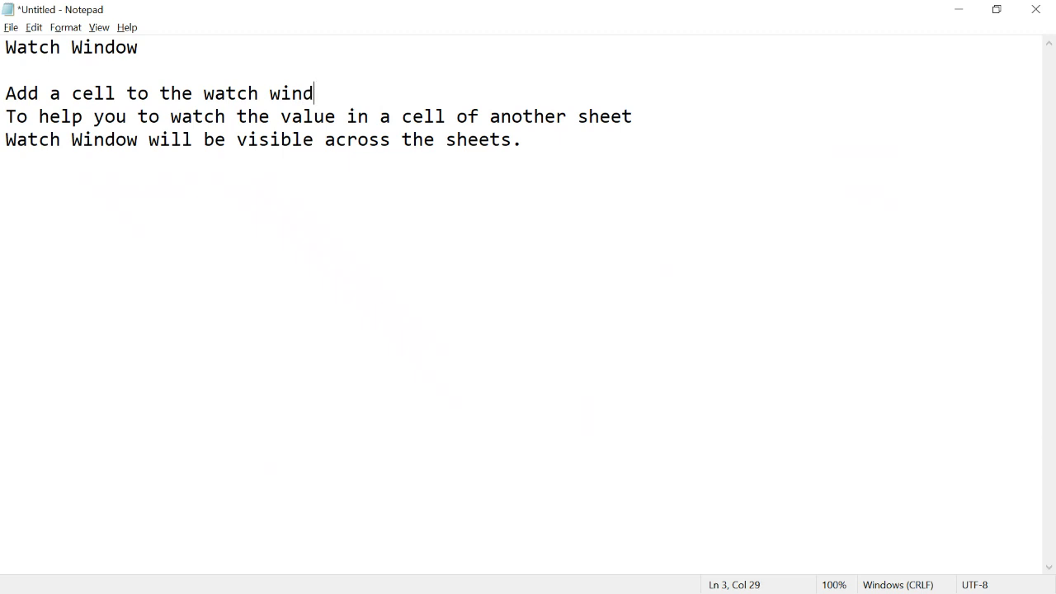
- Reword the first point to "Add a one cell / multiple cells to the watch window" and select the whole note
{"action": "left_click", "coordinate": [116, 95]}
{"action": "key", "text": "BackSpace"}
{"action": "key", "text": "BackSpace"}
{"action": "type", "text": "one cell "}
{"action": "type", "text": "/ mul t"}
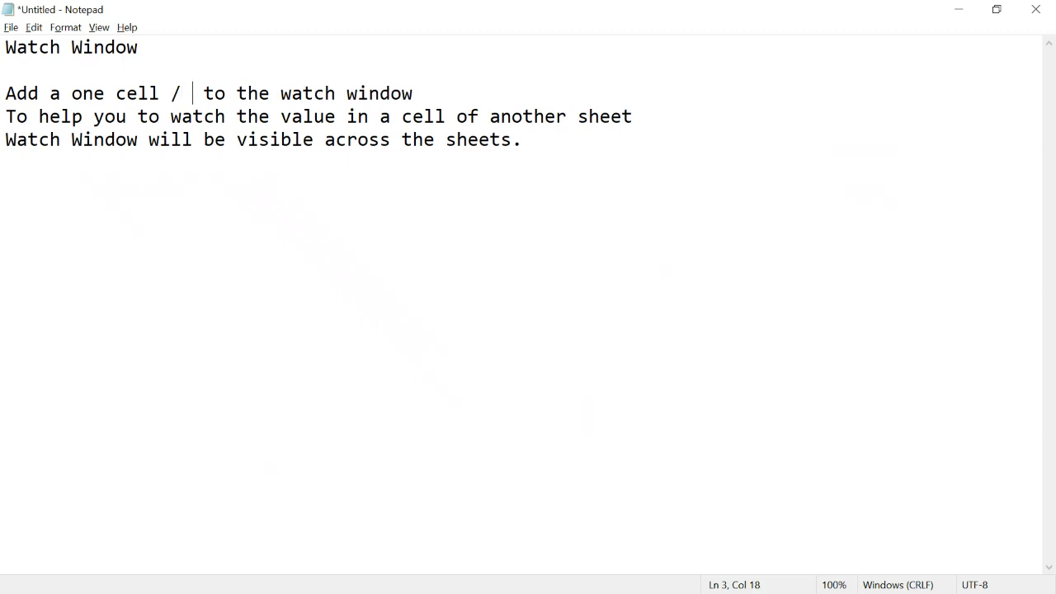
{"action": "key", "text": "BackSpace"}
{"action": "type", "text": "ltiple cell"}
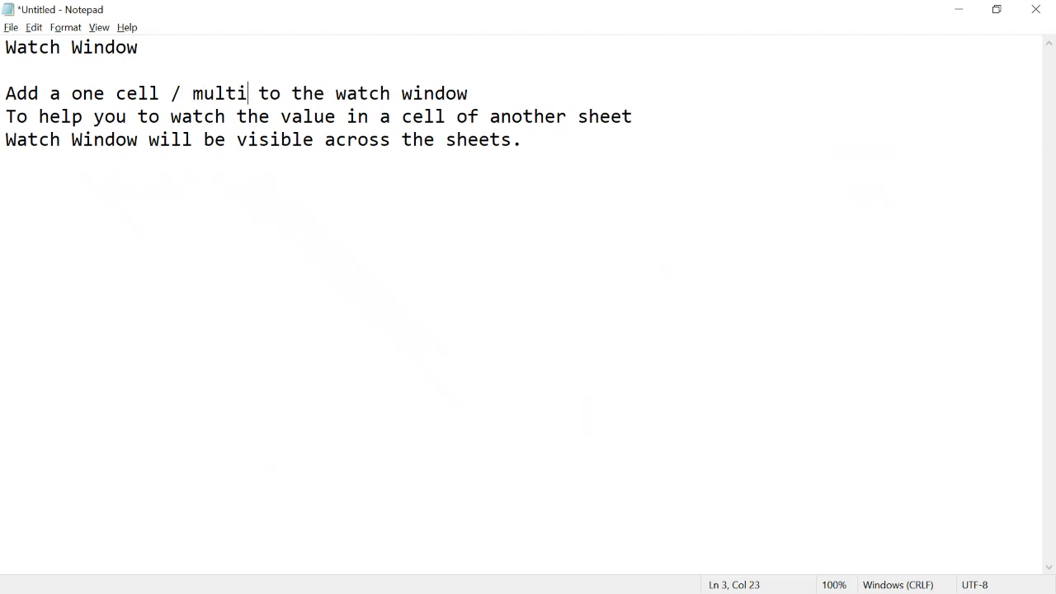
{"action": "type", "text": "s"}
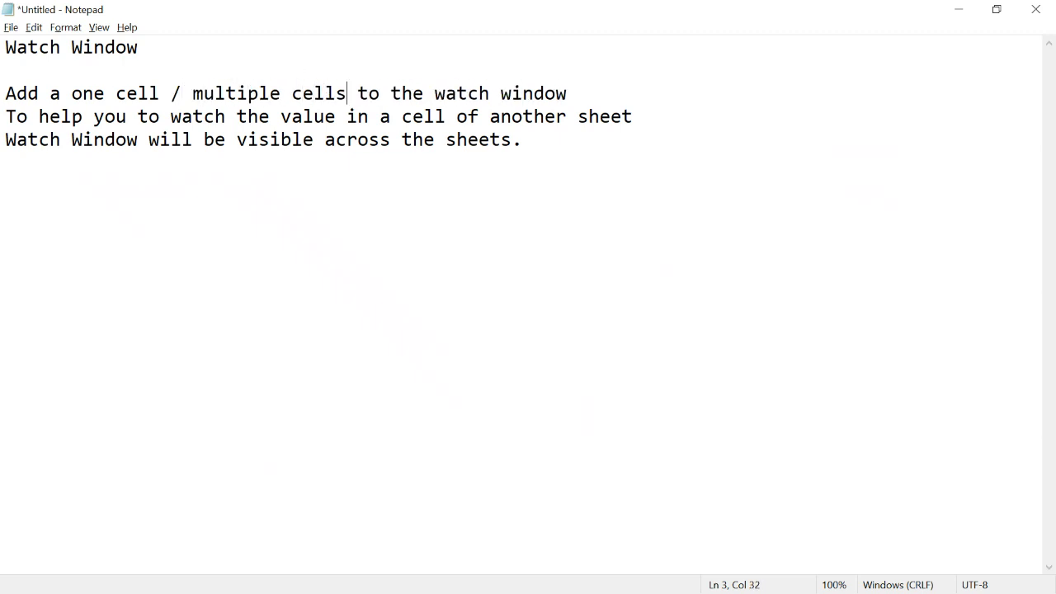
{"action": "left_click", "coordinate": [601, 142]}
{"action": "left_click_drag", "start_coordinate": [603, 140], "coordinate": [4, 51]}
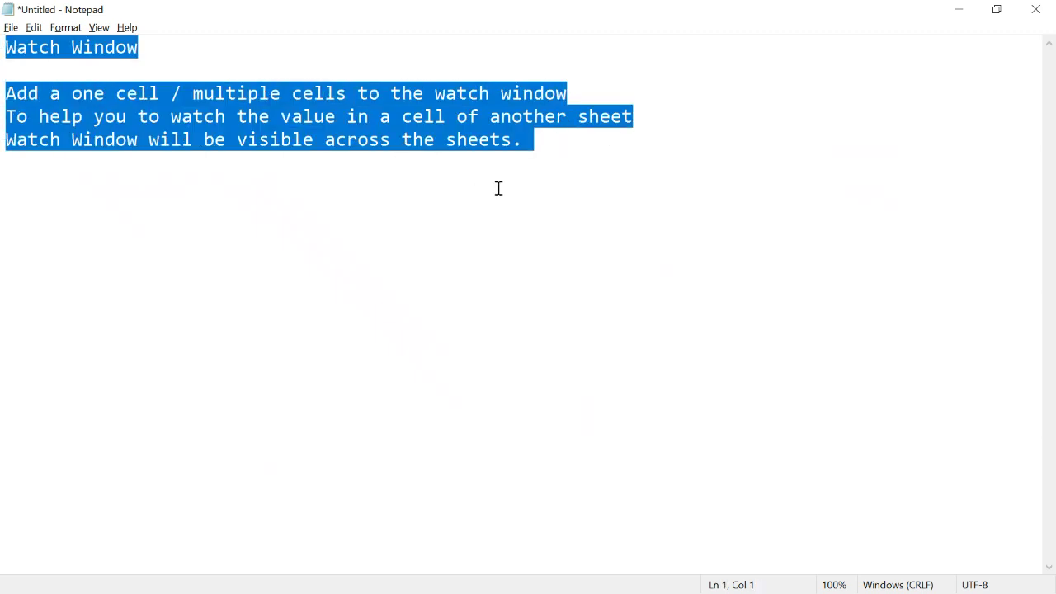
- Switch to the Excel workbook and close the Watch Window
{"action": "key", "text": "alt+Tab"}
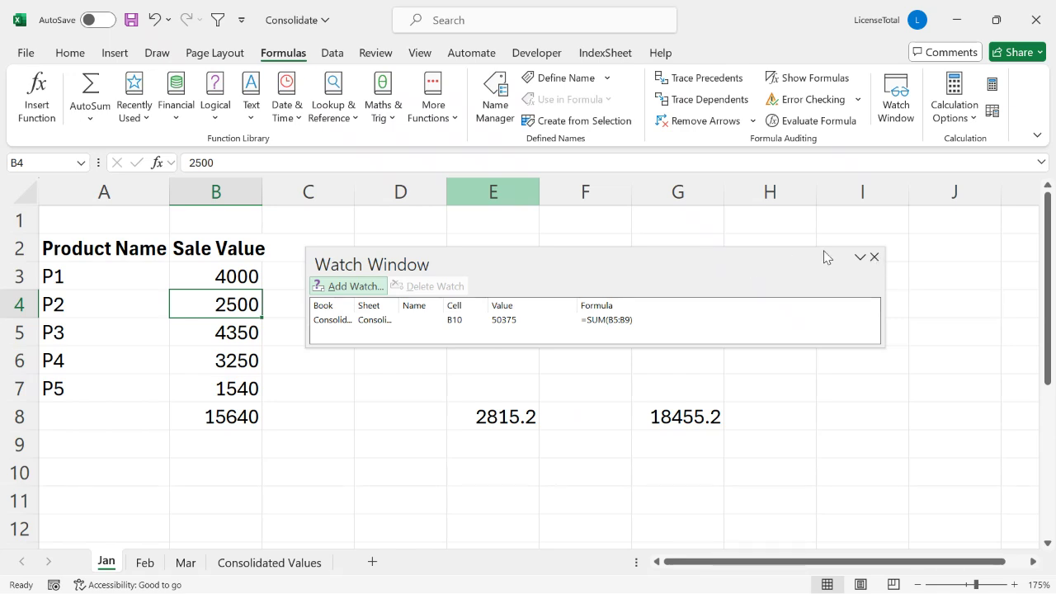
{"action": "left_click", "coordinate": [874, 258]}
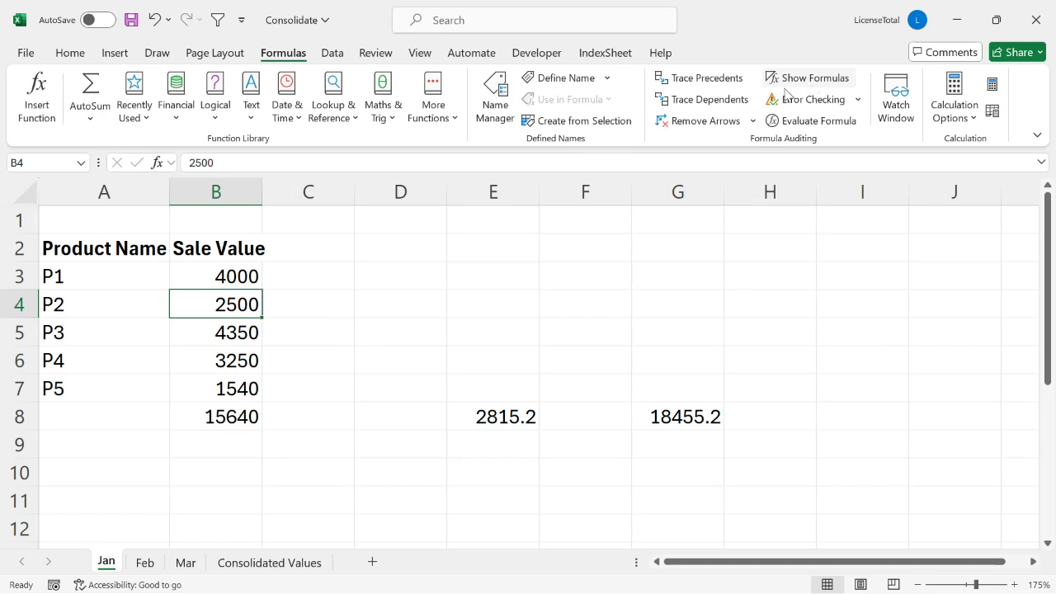
- Show the formulas on the Jan sheet, examine those in B8, E8 and G8, and return the sheet to displaying values
{"action": "left_click", "coordinate": [215, 417]}
{"action": "left_click", "coordinate": [426, 425]}
{"action": "left_click", "coordinate": [586, 422]}
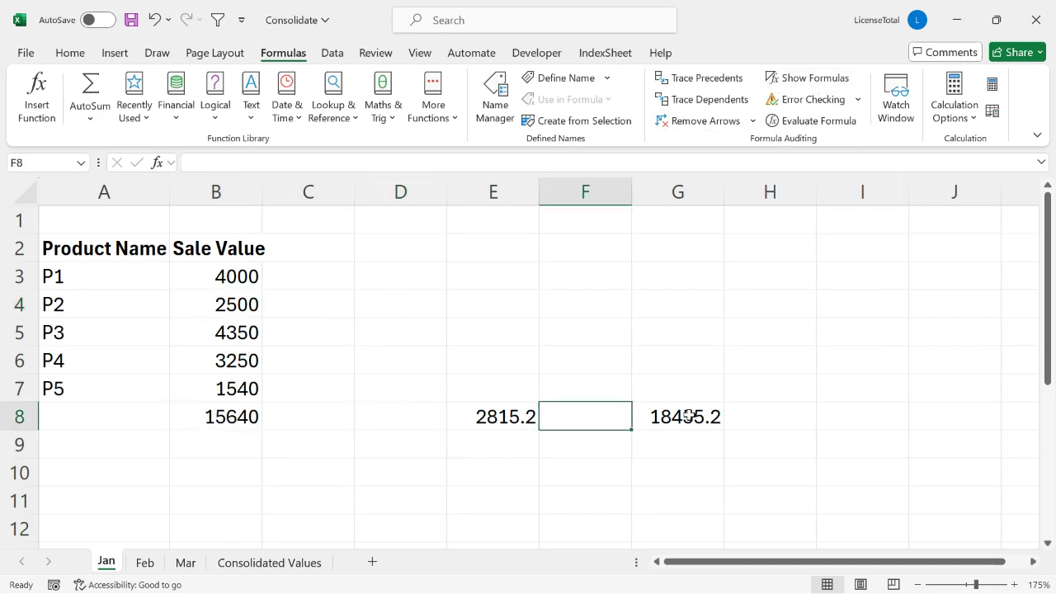
{"action": "left_click", "coordinate": [688, 416]}
{"action": "left_click", "coordinate": [794, 77]}
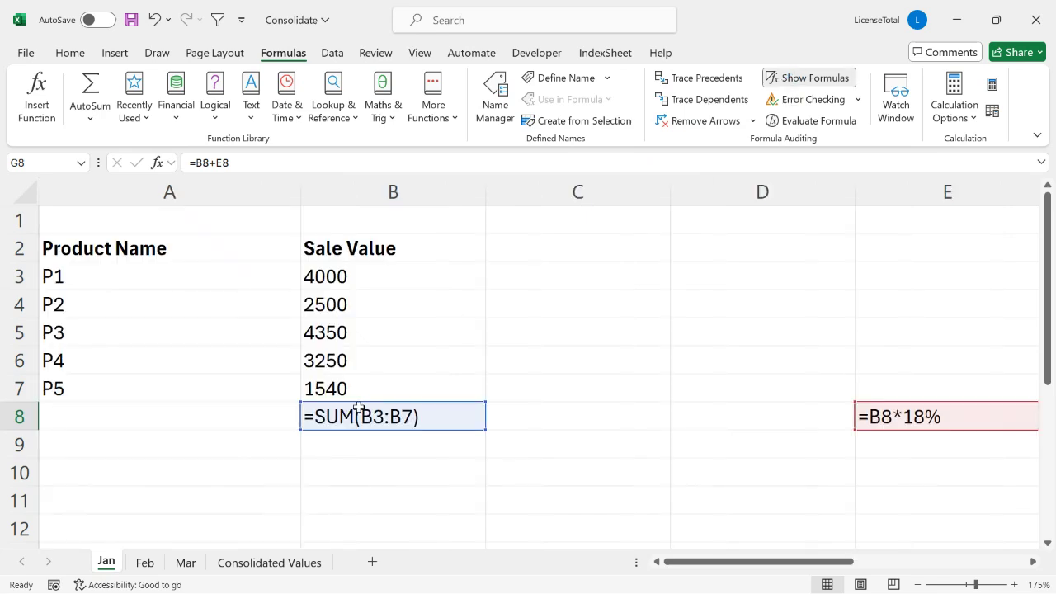
{"action": "left_click_drag", "start_coordinate": [708, 569], "coordinate": [882, 569]}
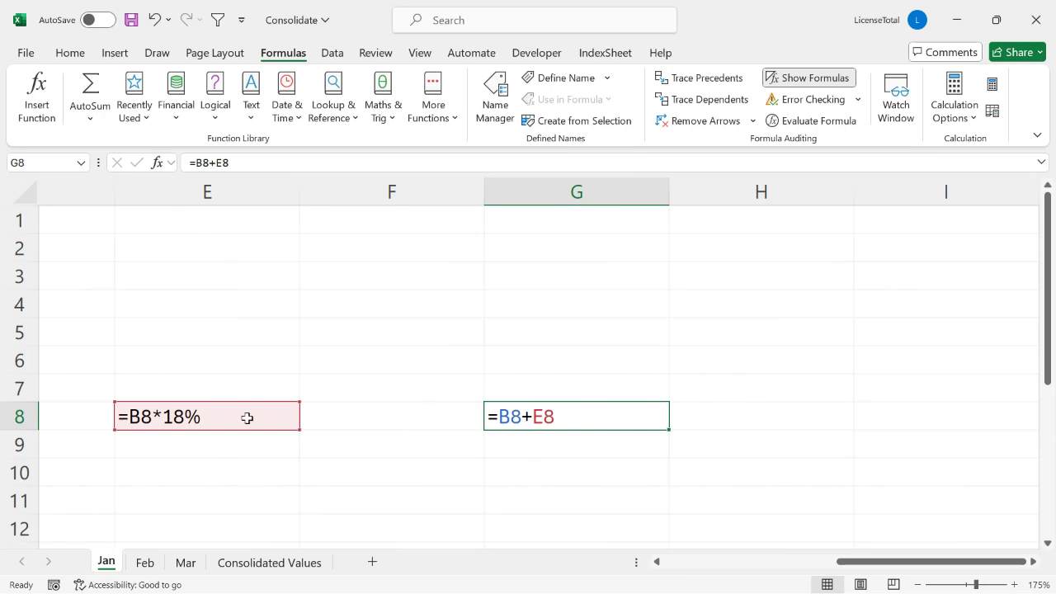
{"action": "left_click", "coordinate": [676, 561]}
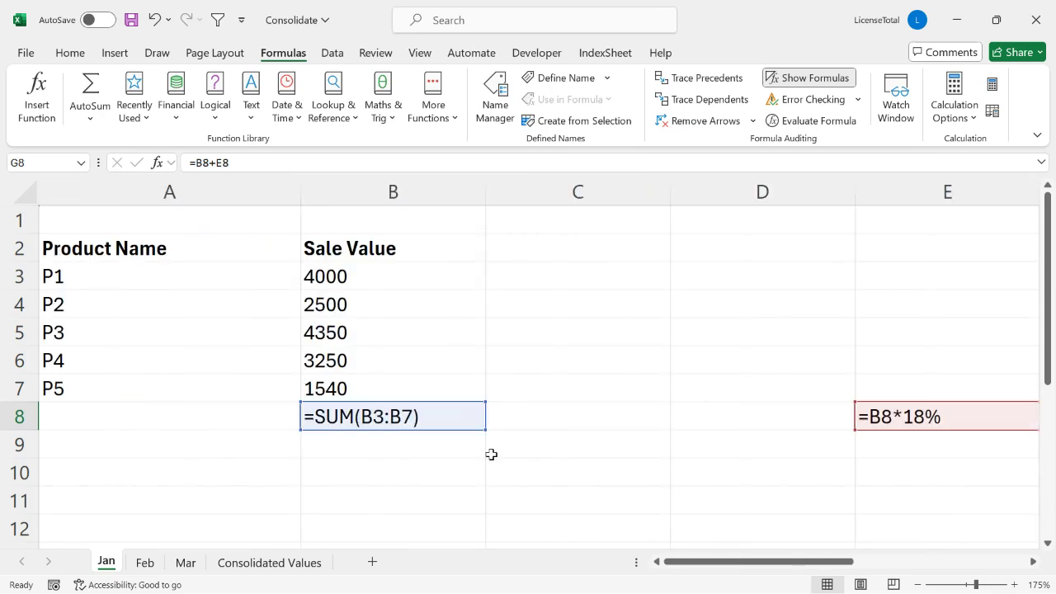
{"action": "left_click", "coordinate": [808, 78]}
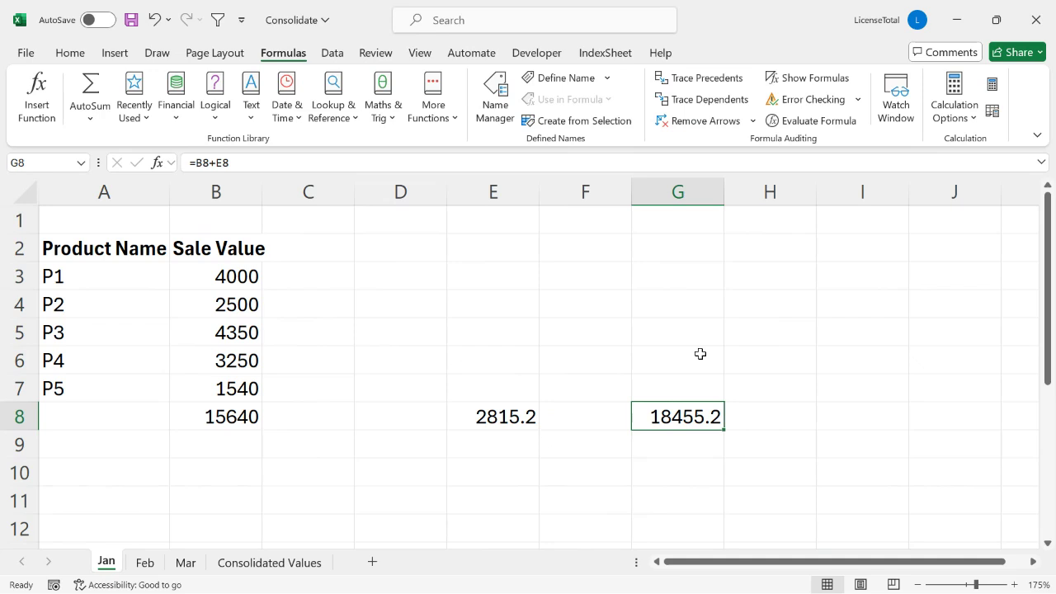
- Close the Consolidate workbook in Excel
{"action": "key", "text": "alt+Tab"}
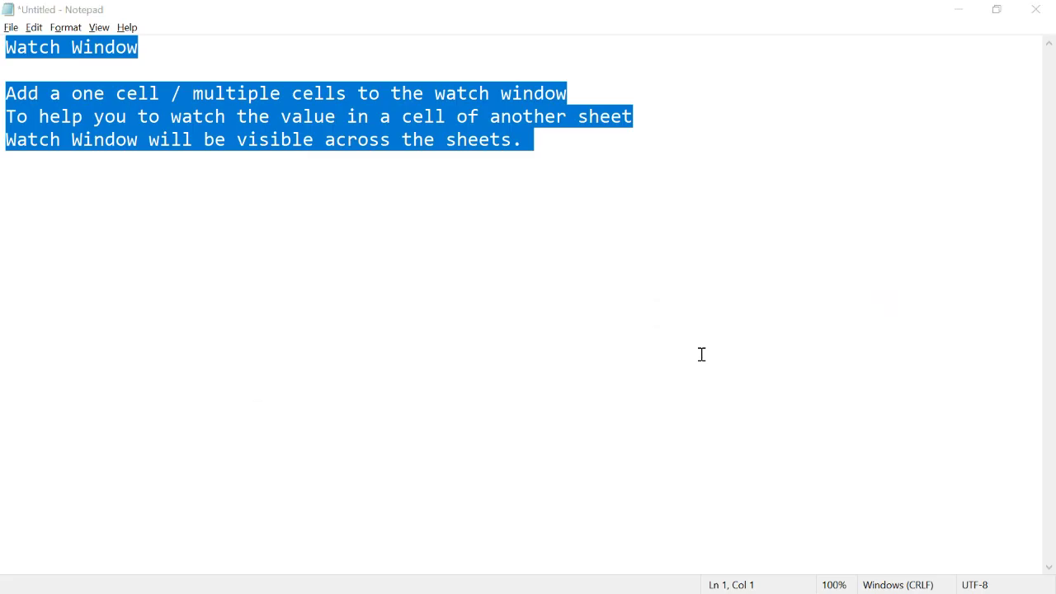
{"action": "key", "text": "alt+Tab"}
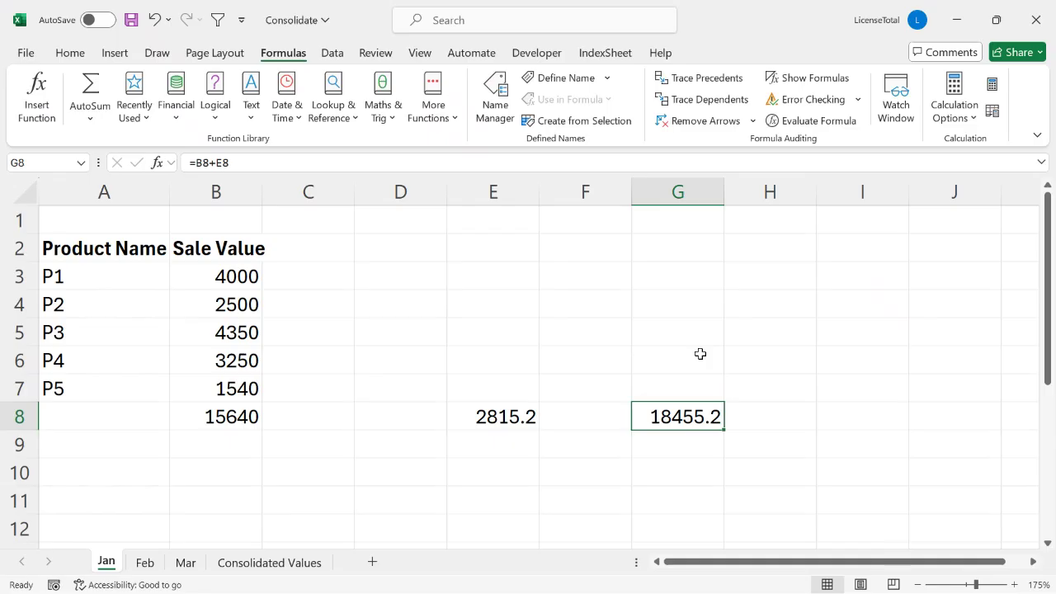
{"action": "left_click", "coordinate": [1037, 23]}
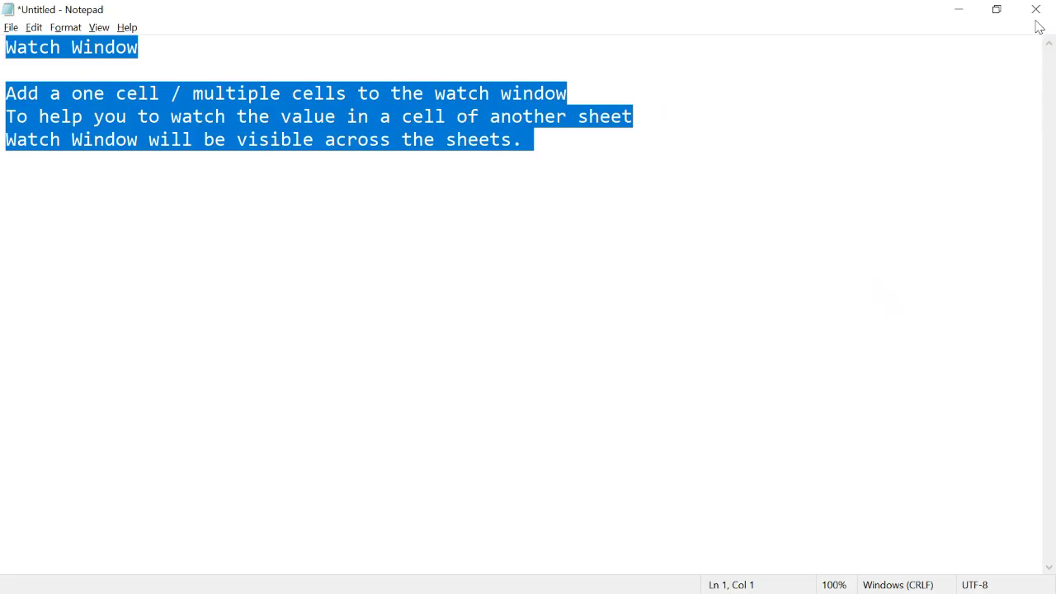
- Switch to the Teams webinar window and stop sharing the desktop
{"action": "key", "text": "alt+Tab"}
{"action": "key", "text": "alt+Tab"}
{"action": "key", "text": "Tab"}
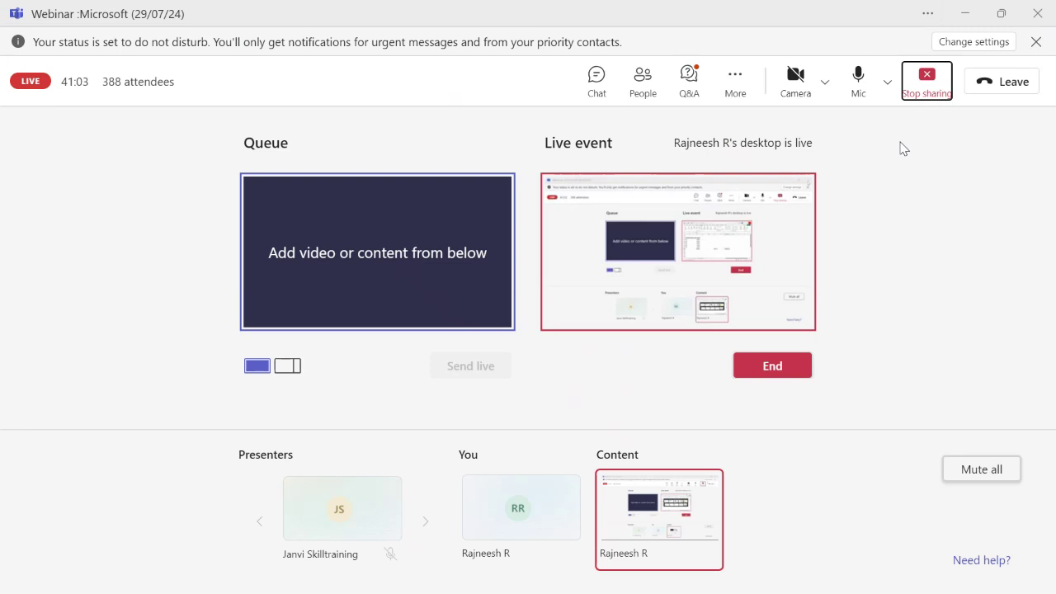
{"action": "left_click", "coordinate": [927, 81]}
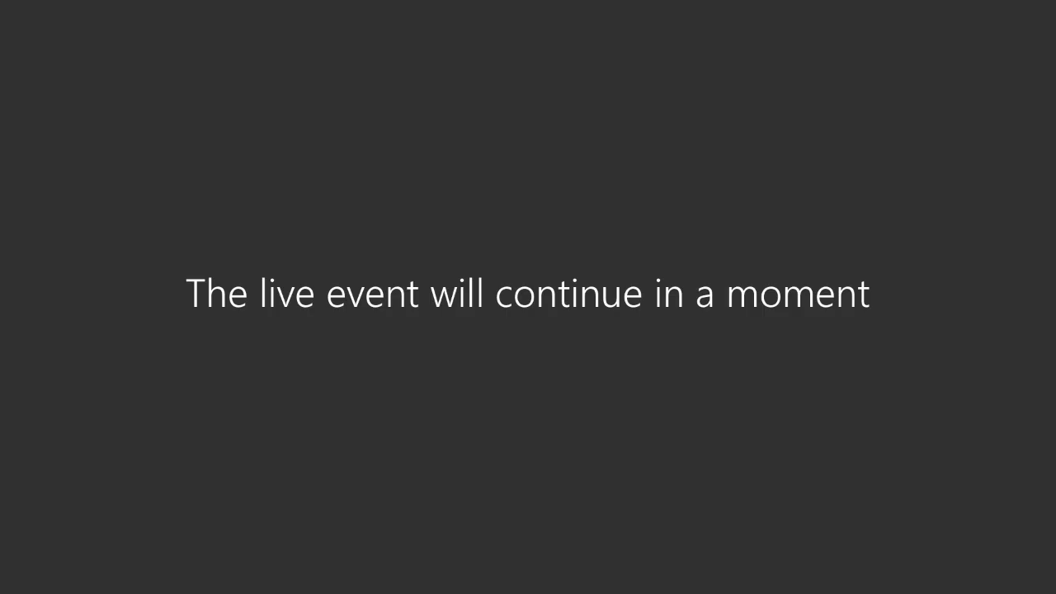
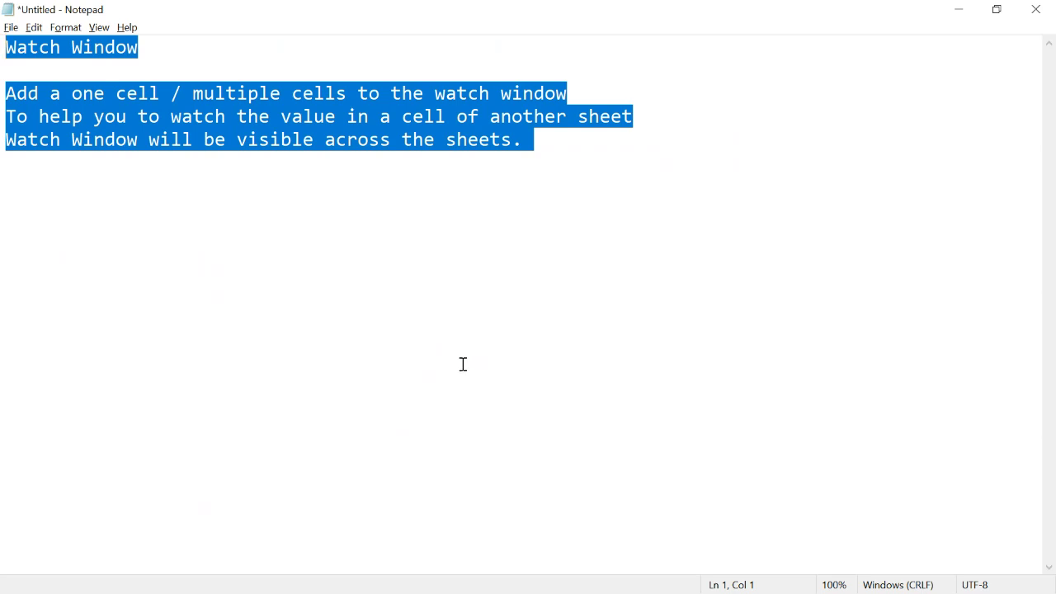
- Clear the Watch Window note in Notepad and set the font size to 22
{"action": "key", "text": "Delete"}
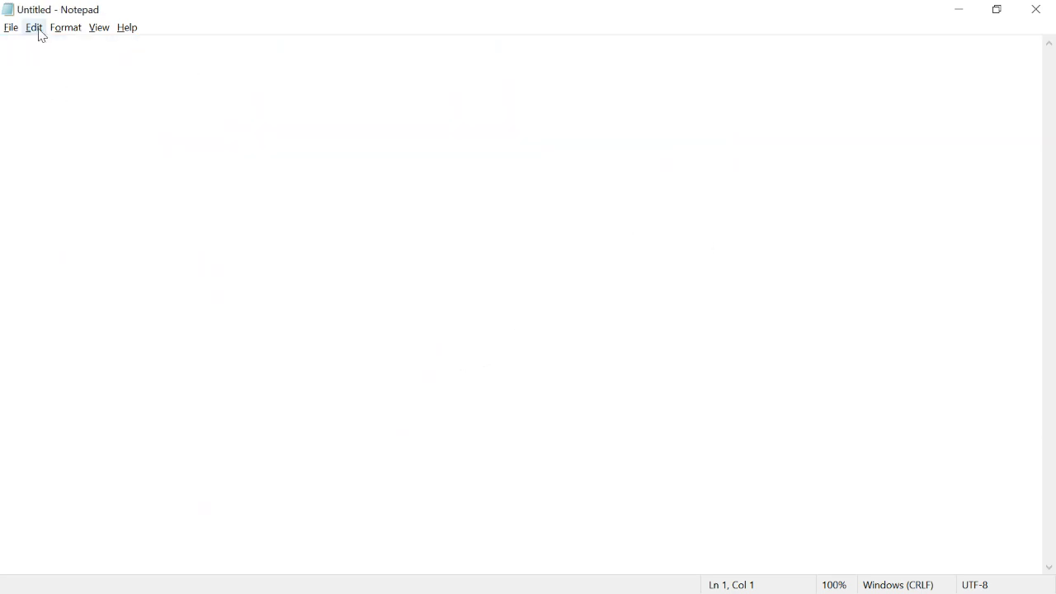
{"action": "left_click", "coordinate": [67, 27]}
{"action": "left_click", "coordinate": [83, 62]}
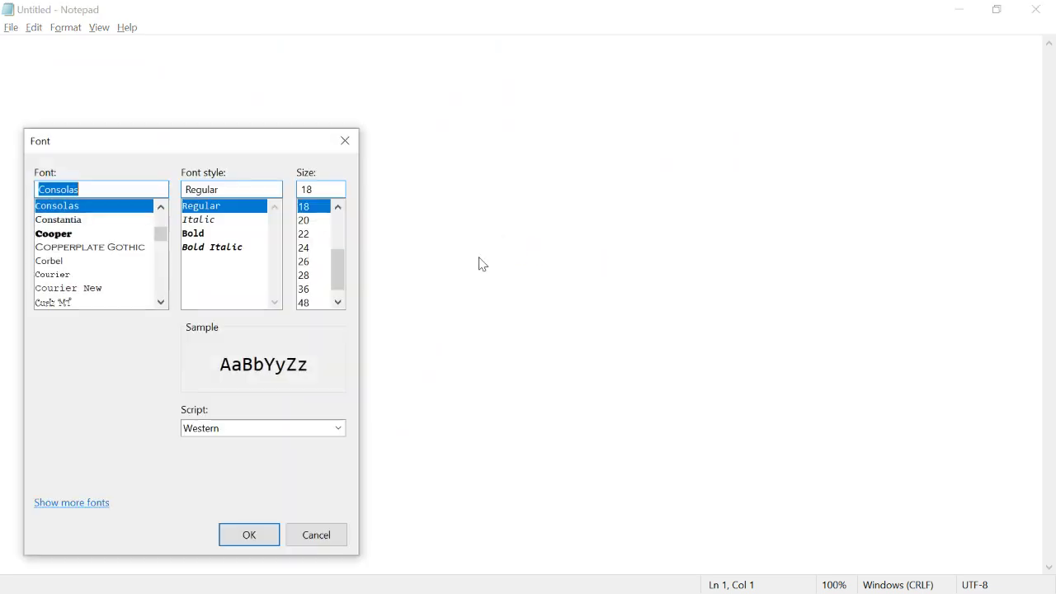
{"action": "left_click", "coordinate": [306, 237]}
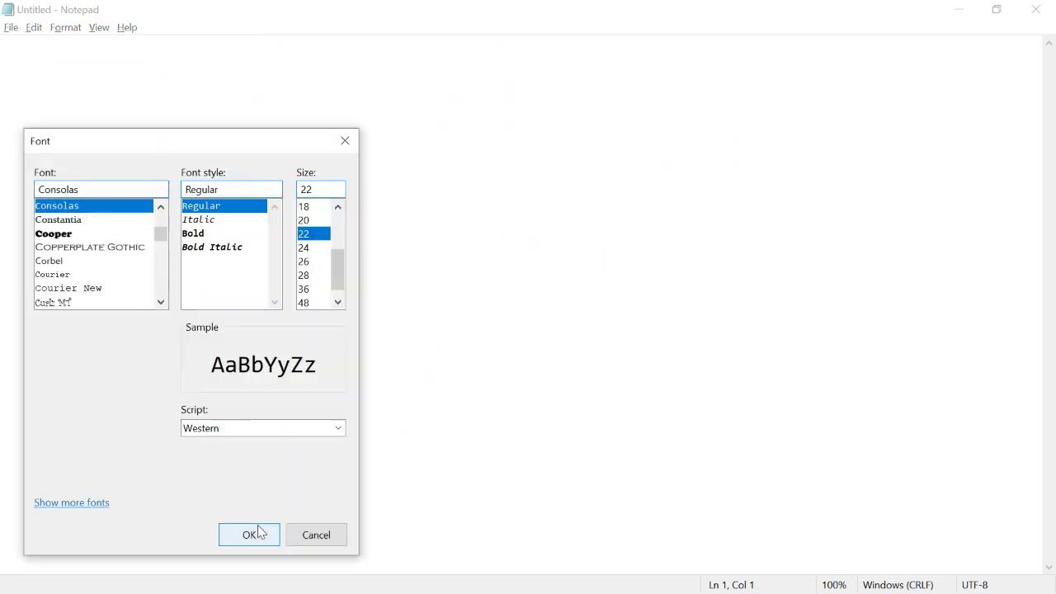
{"action": "left_click", "coordinate": [250, 535]}
- Write the heading "What-if Analysis" on the first line of the empty note
{"action": "type", "text": "What"}
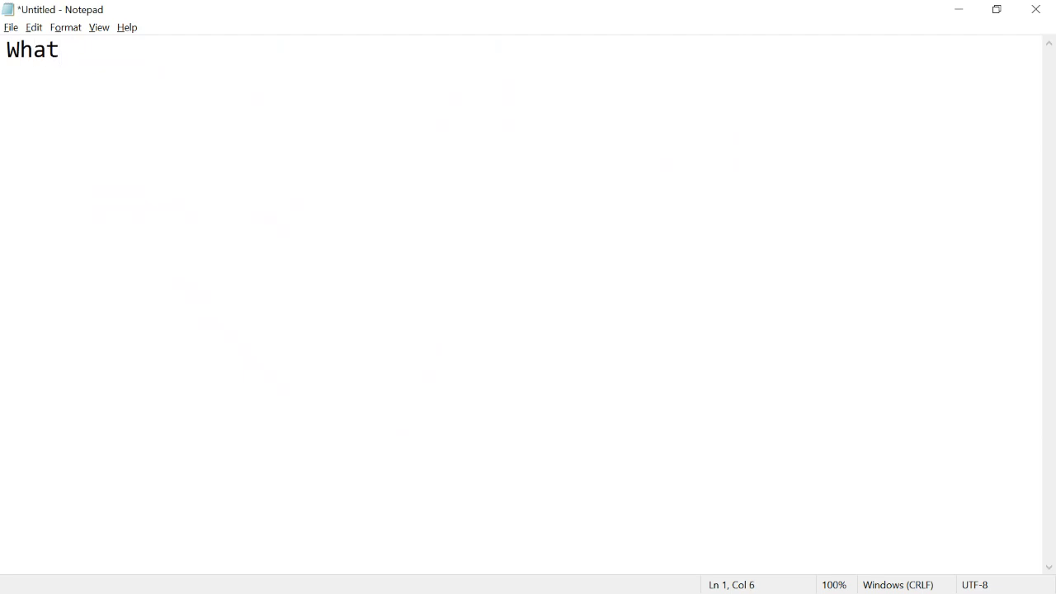
{"action": "key", "text": "BackSpace"}
{"action": "type", "text": "-if Analysis"}
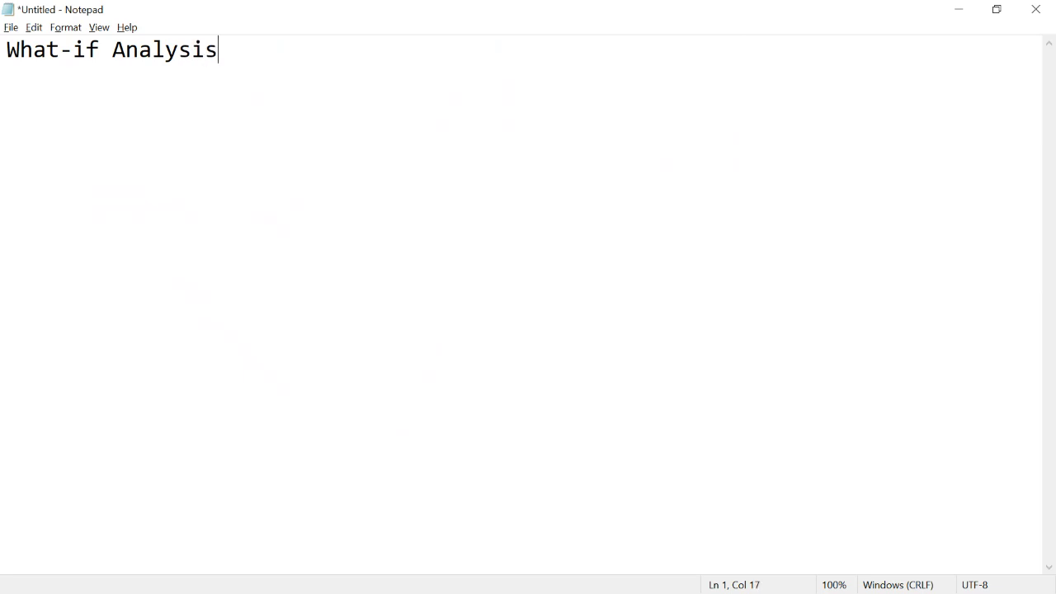
- Add the line "> Data Analysis Tool" below the heading, after a blank line
{"action": "key", "text": "Return"}
{"action": "key", "text": "Return"}
{"action": "type", "text": "<"}
{"action": "key", "text": "BackSpace"}
{"action": "type", "text": "> Data Anb"}
{"action": "key", "text": "BackSpace"}
{"action": "type", "text": "alysi"}
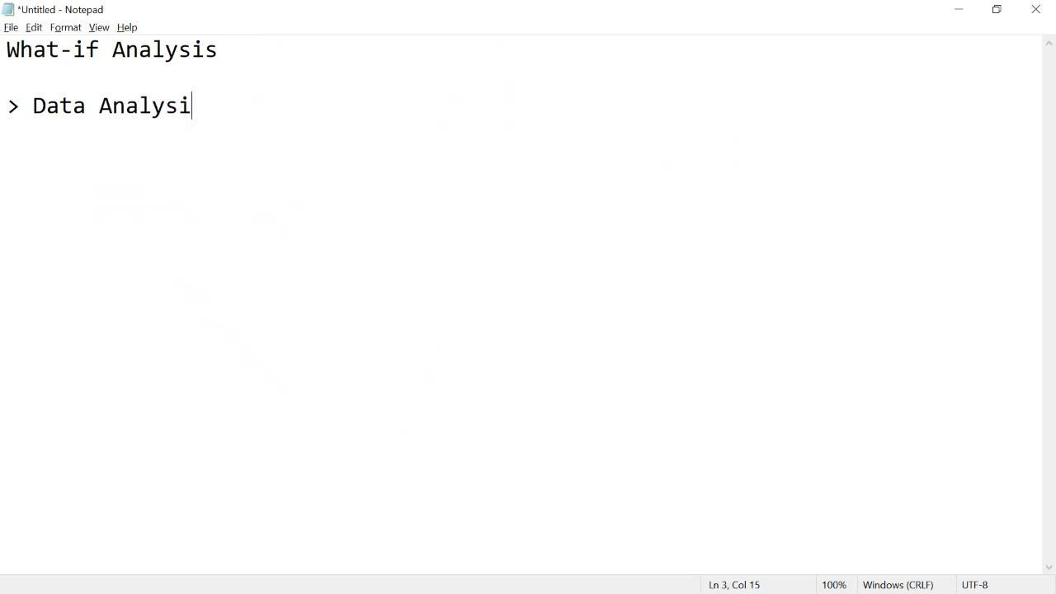
{"action": "type", "text": "s Tool"}
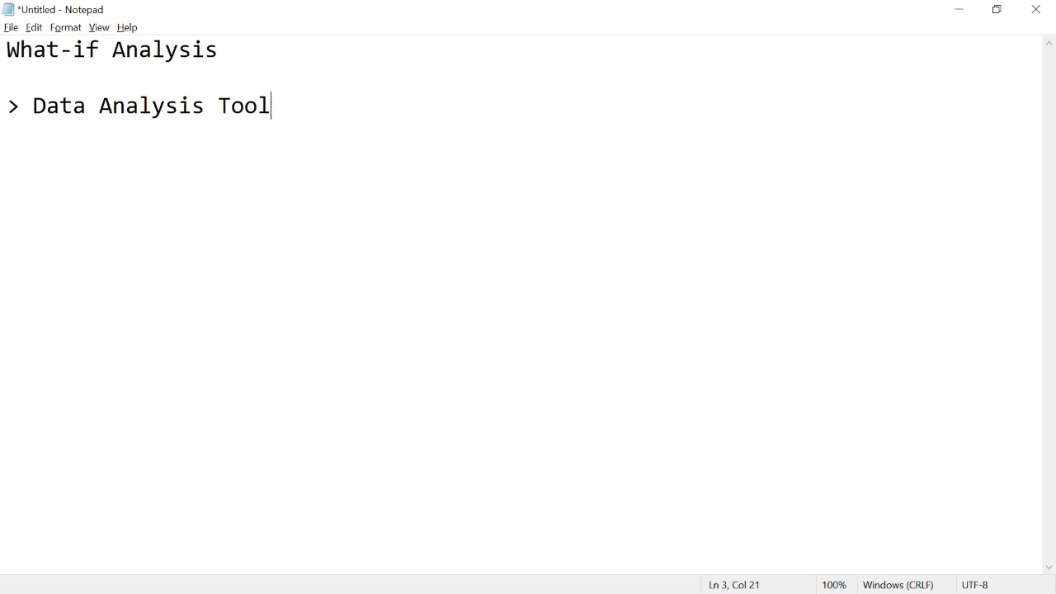
- Insert the indented item "- Scenario Manager" directly under the "What-if Analysis" heading
{"action": "left_click", "coordinate": [250, 43]}
{"action": "key", "text": "Return"}
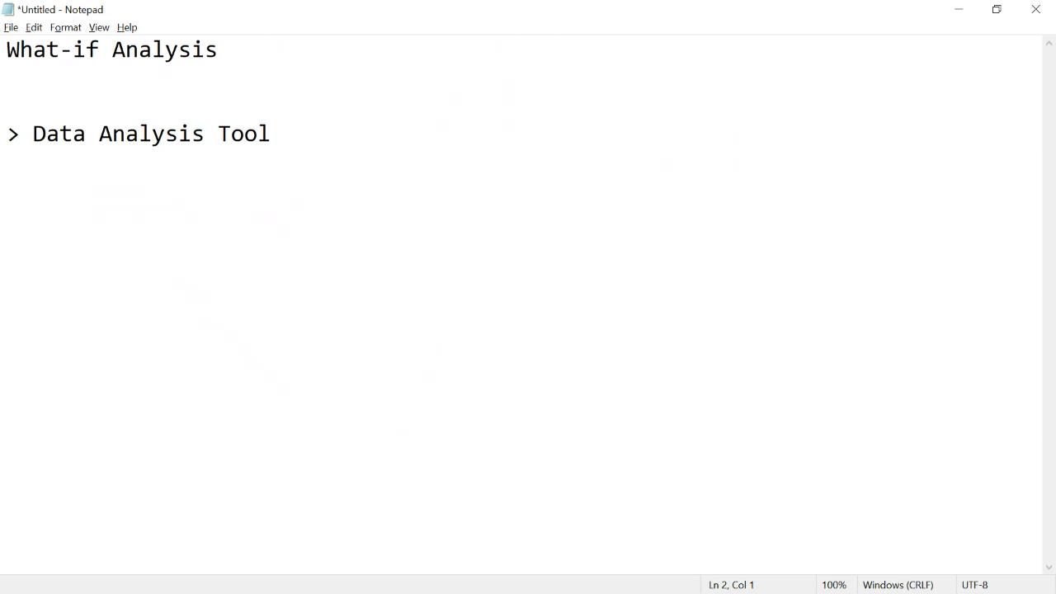
{"action": "type", "text": "- Scenai"}
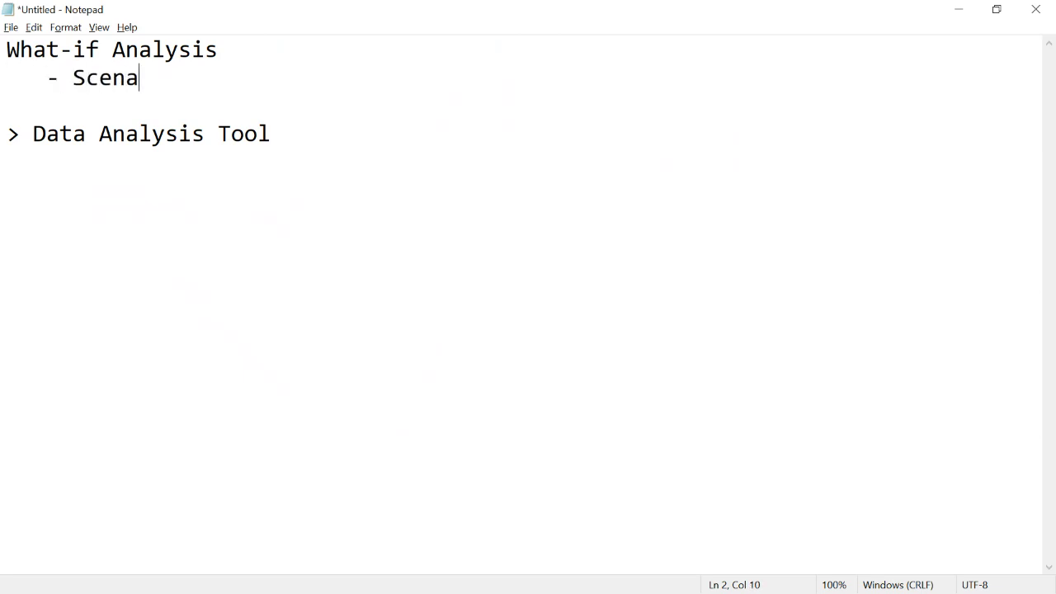
{"action": "key", "text": "BackSpace"}
{"action": "type", "text": "rio <"}
{"action": "key", "text": "BackSpace"}
{"action": "type", "text": "Manager"}
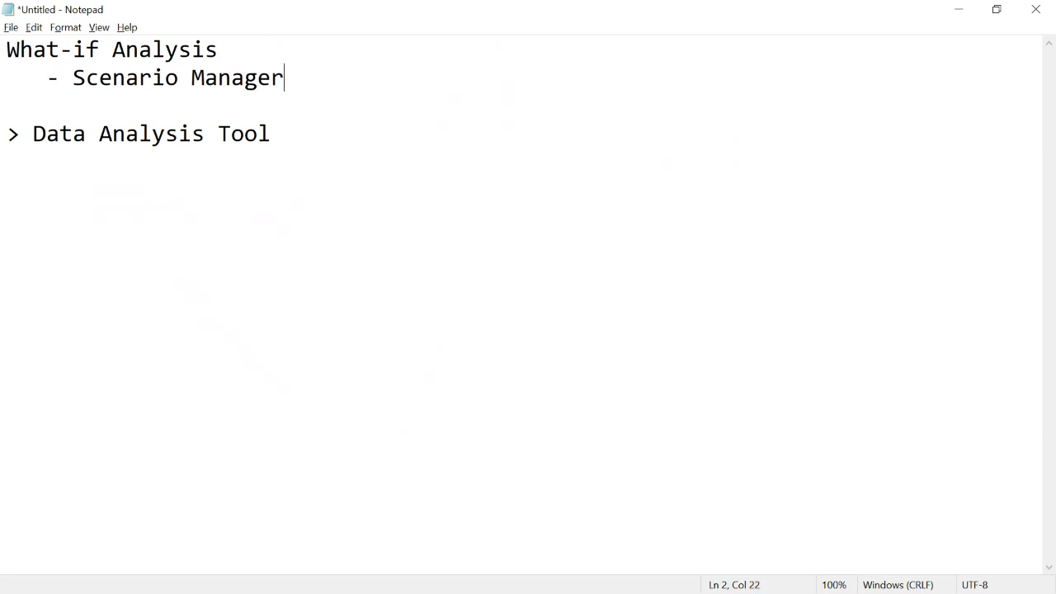
- Add the indented item "- Goal Seek" below "- Scenario Manager"
{"action": "key", "text": "Return"}
{"action": "type", "text": "-"}
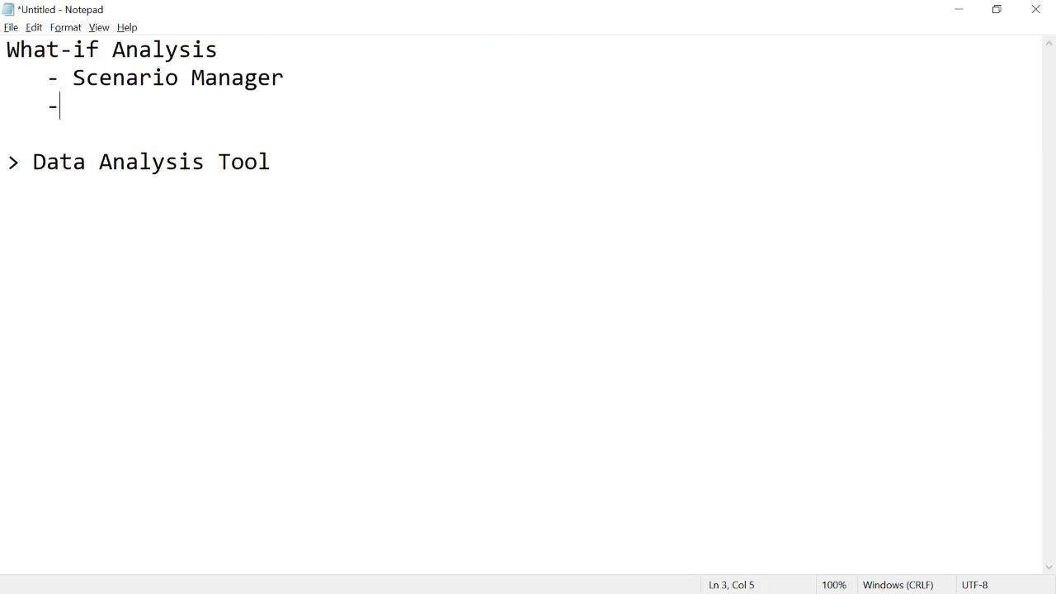
{"action": "type", "text": " Goal Sek"}
{"action": "key", "text": "BackSpace"}
{"action": "type", "text": "ekk"}
{"action": "key", "text": "BackSpace"}
{"action": "key", "text": "BackSpace"}
{"action": "type", "text": "e"}
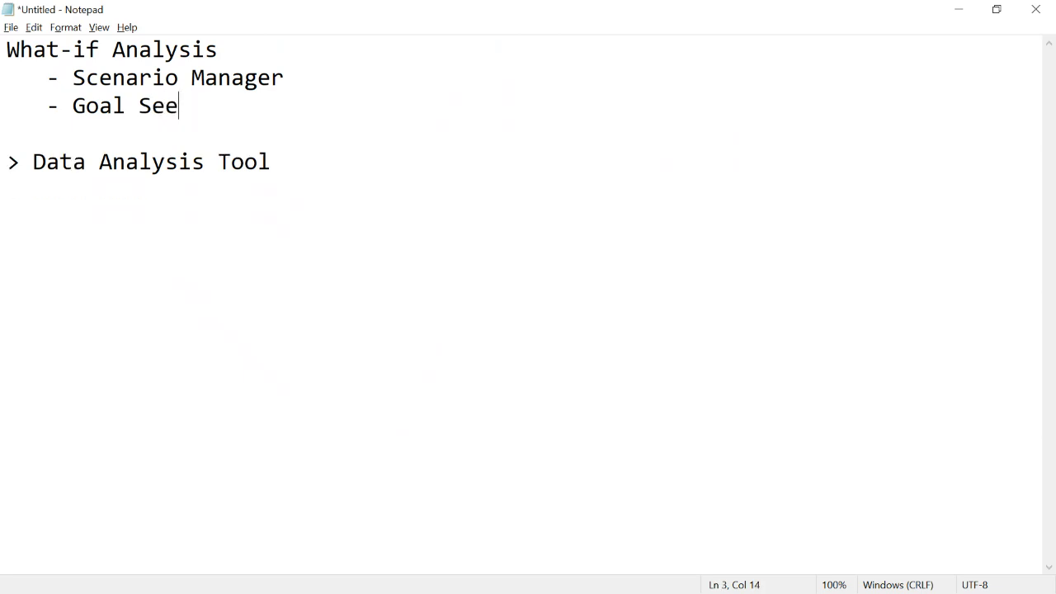
{"action": "type", "text": "k"}
- Add the indented item "- Data Table" below "- Goal Seek"
{"action": "key", "text": "Return"}
{"action": "type", "text": "- "}
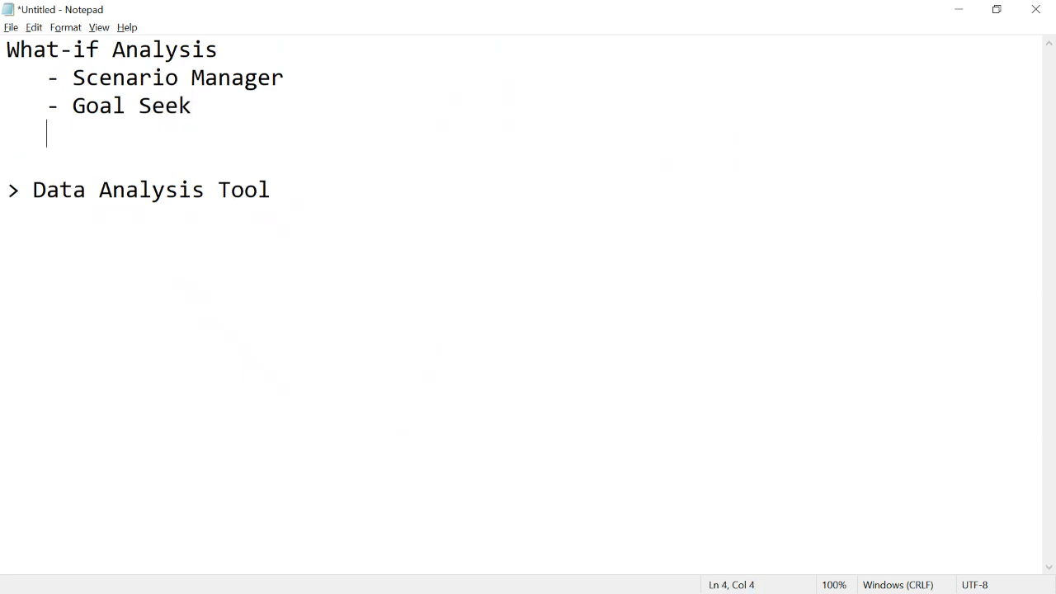
{"action": "type", "text": "Data Table"}
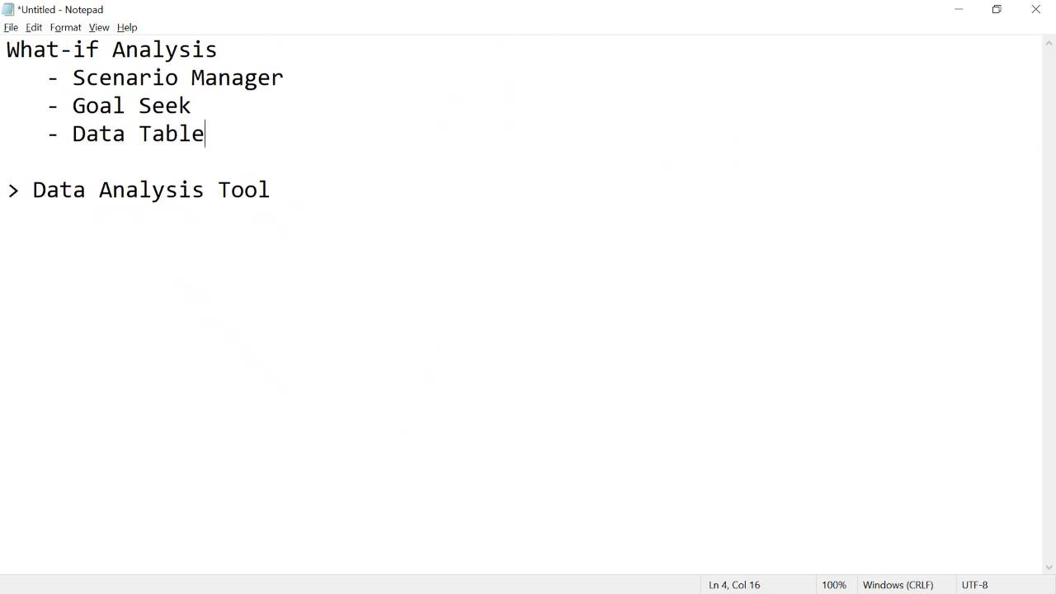
- Highlight the Scenario Manager, Goal Seek and Data Table items in the list while reviewing them
{"action": "left_click", "coordinate": [127, 82]}
{"action": "left_click", "coordinate": [73, 79]}
{"action": "left_click_drag", "start_coordinate": [73, 79], "coordinate": [302, 77]}
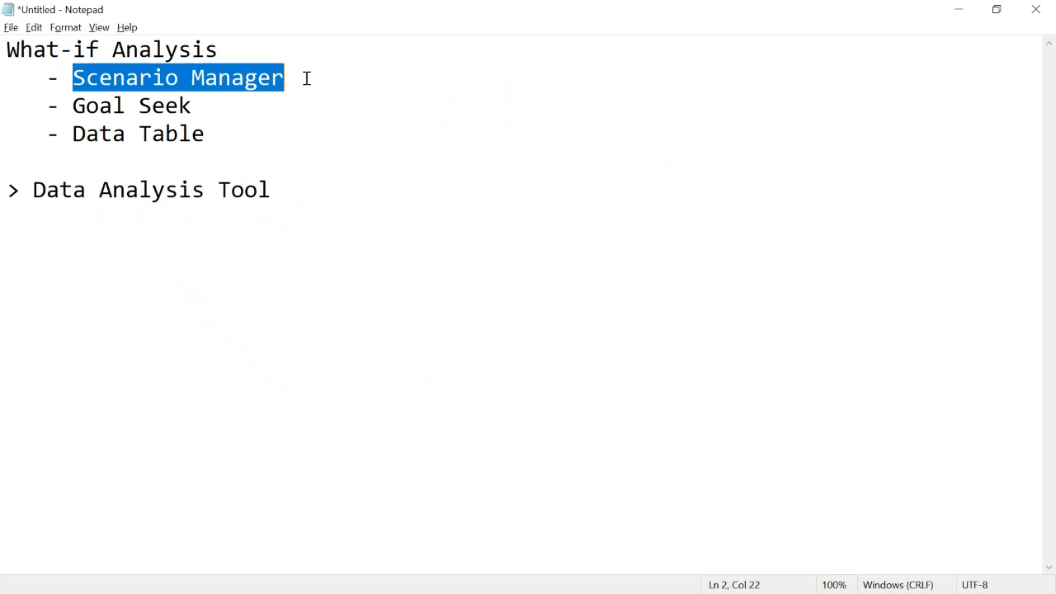
{"action": "left_click_drag", "start_coordinate": [70, 108], "coordinate": [189, 95]}
{"action": "left_click", "coordinate": [202, 97]}
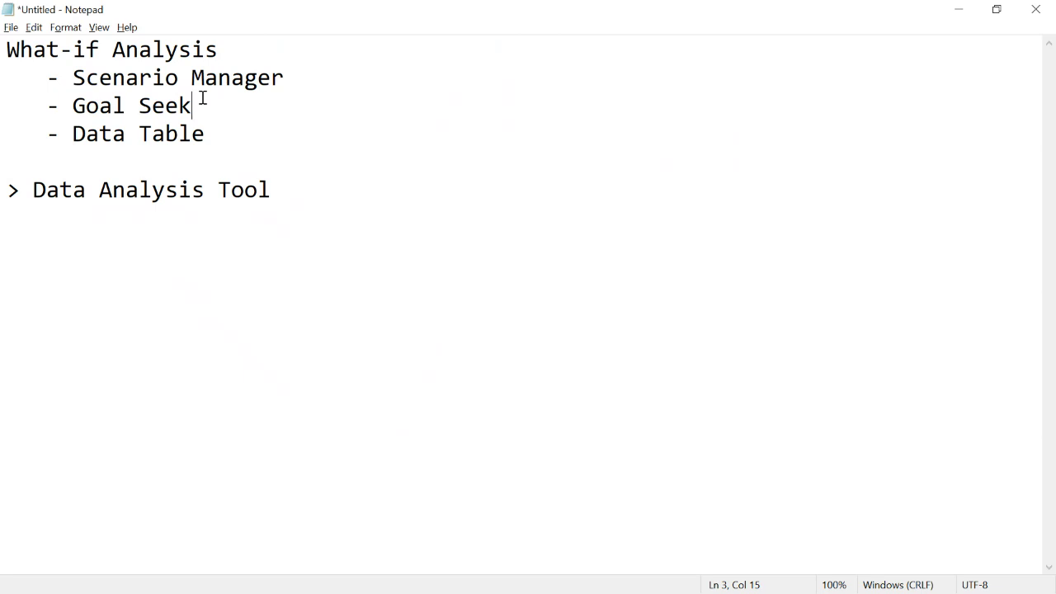
{"action": "left_click_drag", "start_coordinate": [68, 135], "coordinate": [229, 132]}
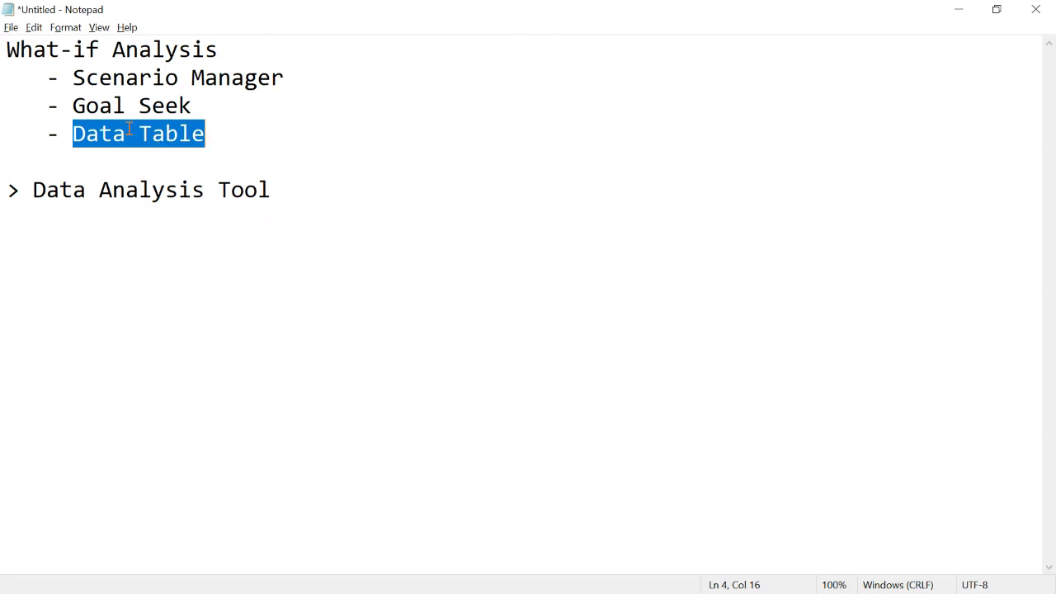
{"action": "left_click", "coordinate": [233, 136]}
{"action": "left_click_drag", "start_coordinate": [233, 136], "coordinate": [71, 146]}
{"action": "left_click_drag", "start_coordinate": [76, 79], "coordinate": [220, 100]}
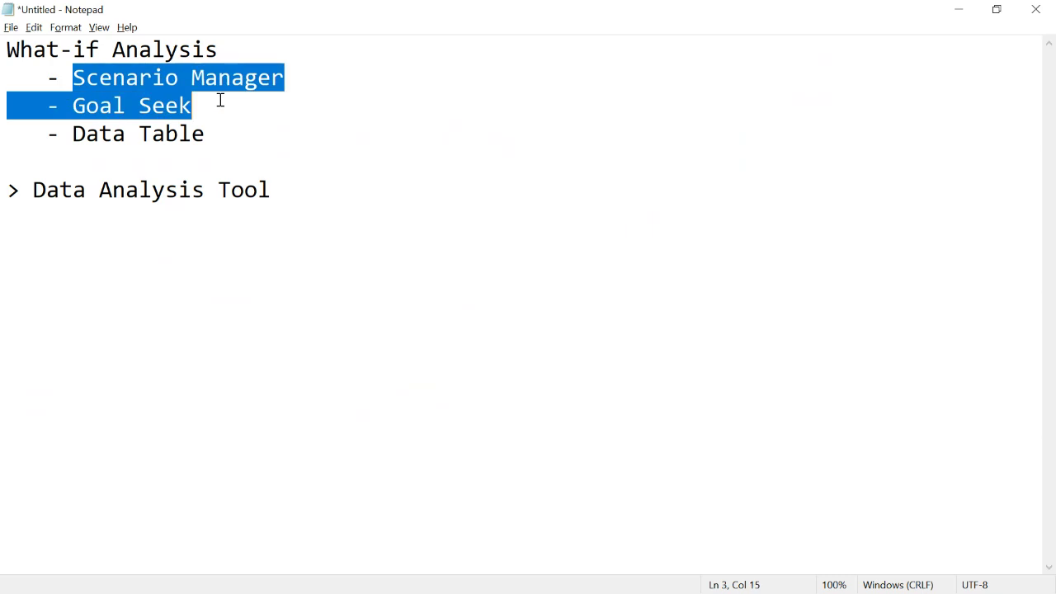
{"action": "left_click_drag", "start_coordinate": [210, 104], "coordinate": [6, 79]}
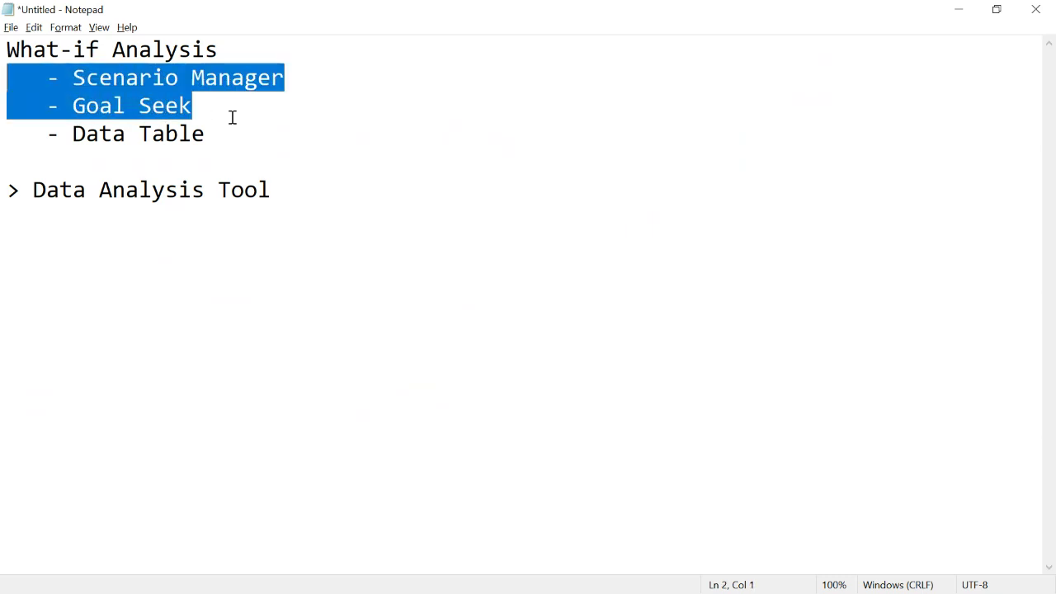
- Add the heading "Scenario Manager" at the end of the note, after a blank line
{"action": "left_click", "coordinate": [302, 225]}
{"action": "key", "text": "Return"}
{"action": "key", "text": "Return"}
{"action": "type", "text": "Scenario Manager"}
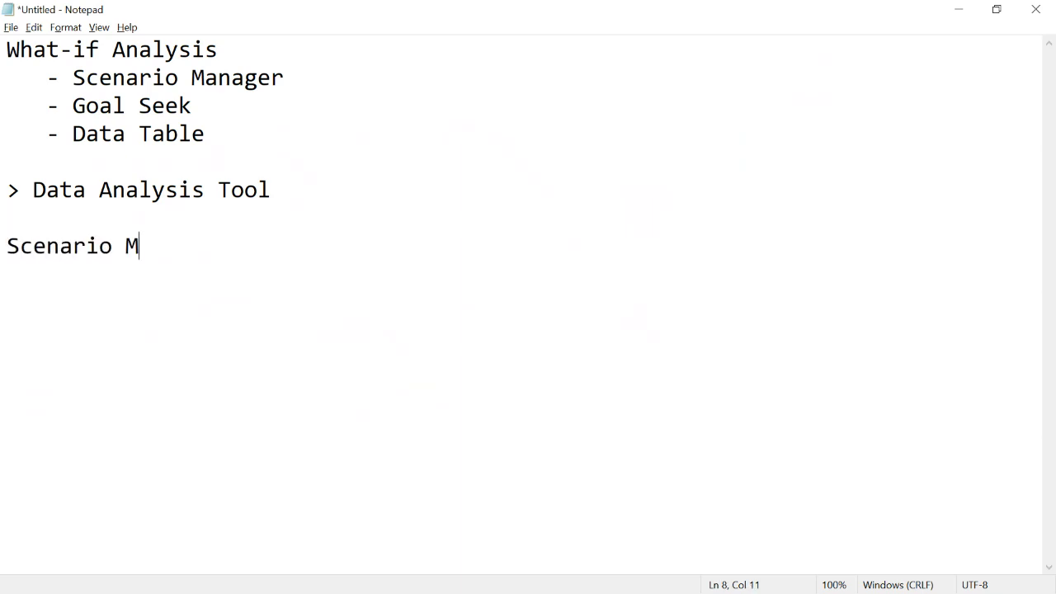
- Add the line "Situation 1 --> Result 1" below the "Scenario Manager" heading, after a blank line
{"action": "key", "text": "Return"}
{"action": "key", "text": "Return"}
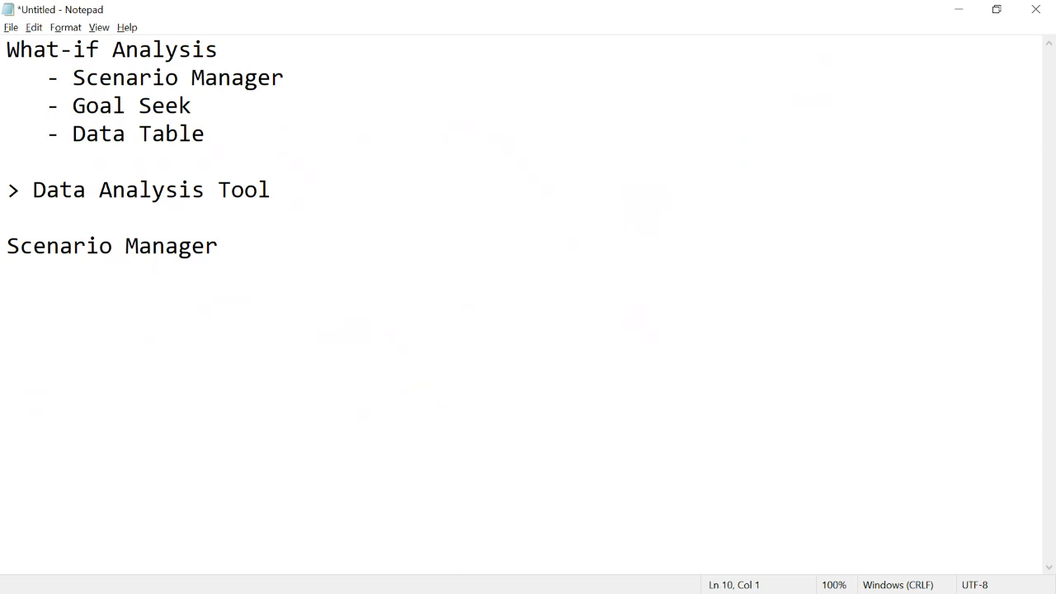
{"action": "type", "text": "Situation 1 --> "}
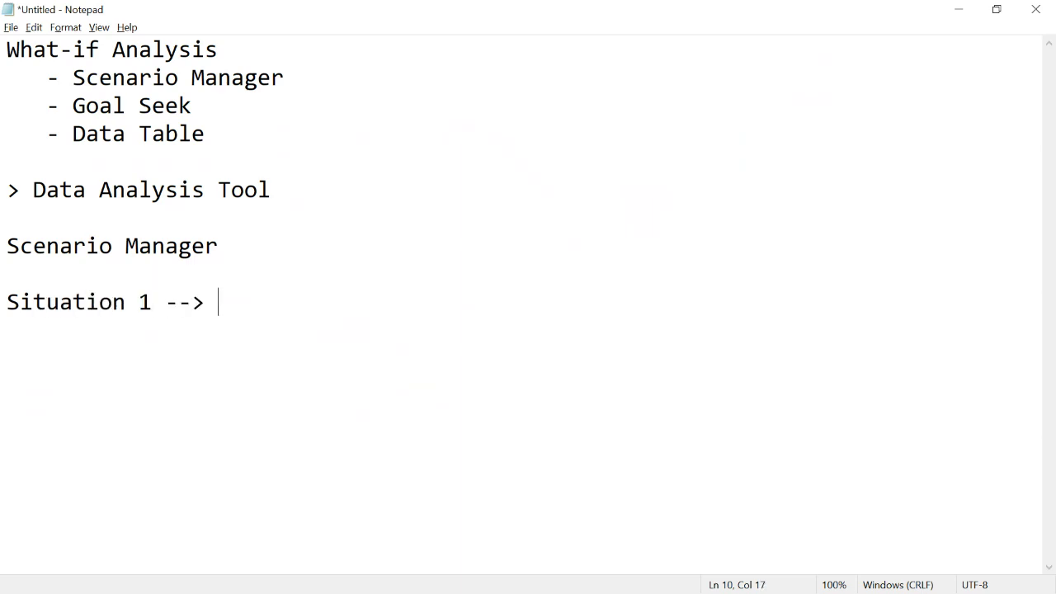
{"action": "type", "text": "Result 1"}
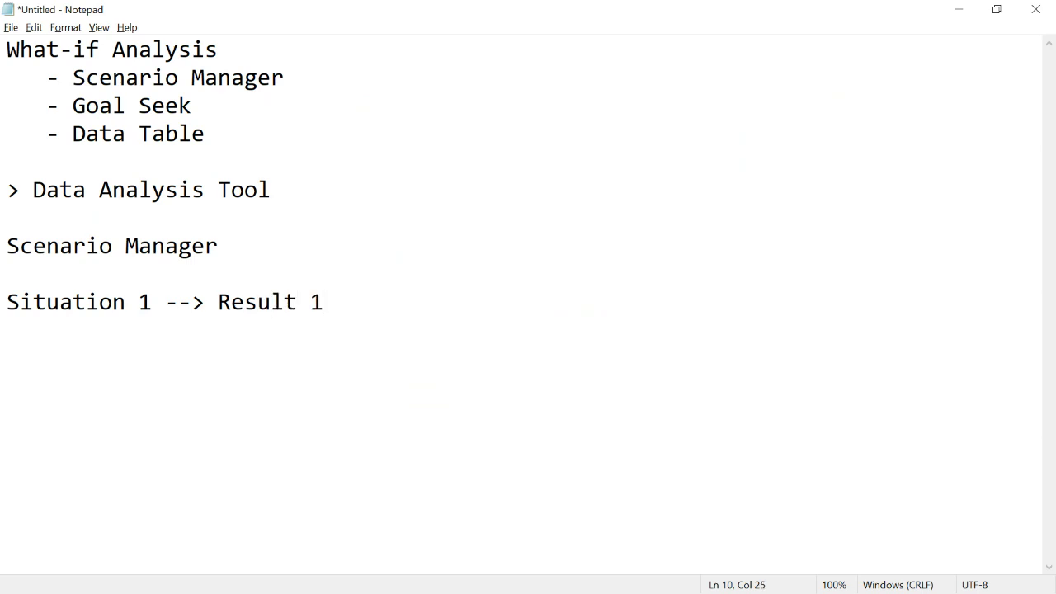
{"action": "left_click_drag", "start_coordinate": [6, 302], "coordinate": [154, 302]}
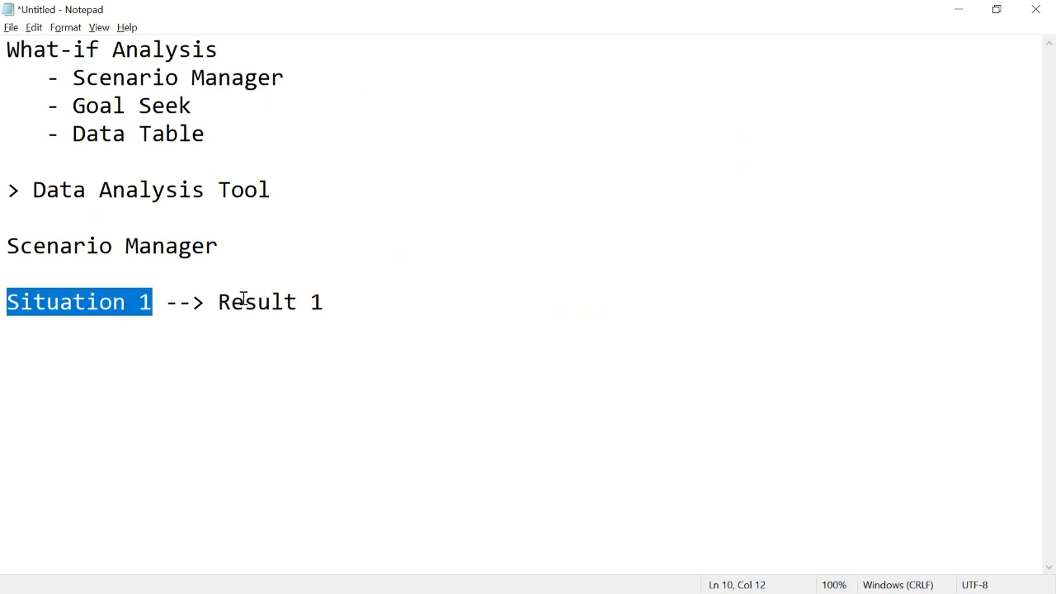
{"action": "left_click_drag", "start_coordinate": [218, 302], "coordinate": [341, 302]}
{"action": "left_click", "coordinate": [573, 302]}
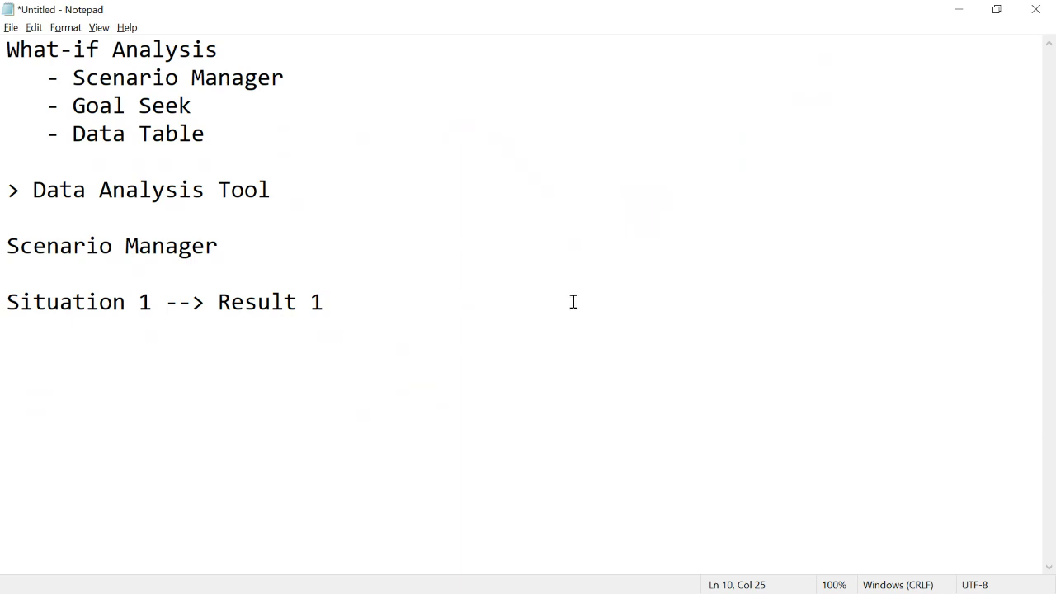
- Add the line "Sitauation 2 ---> Result 2" below the Situation 1 line, after a blank line
{"action": "key", "text": "Return"}
{"action": "key", "text": "Return"}
{"action": "type", "text": "Sitaua"}
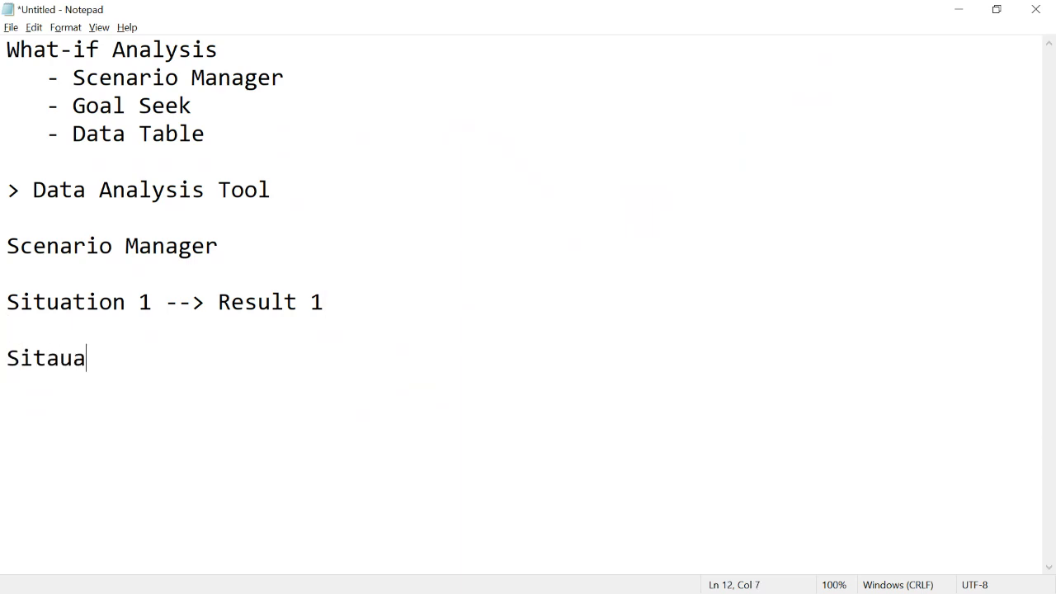
{"action": "type", "text": "tion 2 ---> Result 2"}
{"action": "key", "text": "Return"}
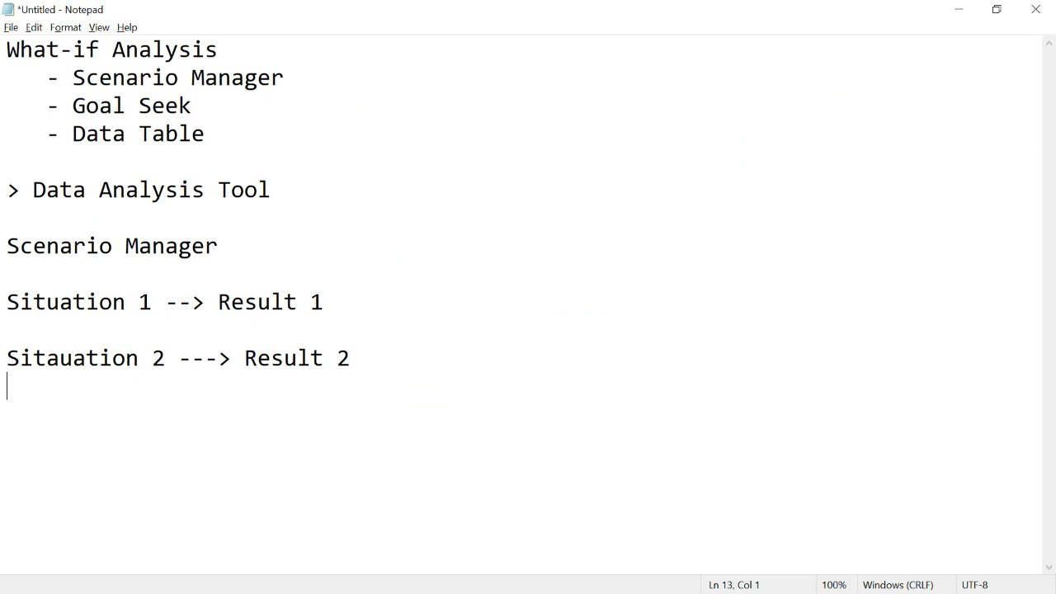
- Highlight the two situation lines and the text "Result 2" while reviewing how each situation leads to a result
{"action": "left_click", "coordinate": [141, 340]}
{"action": "left_click_drag", "start_coordinate": [6, 302], "coordinate": [370, 357]}
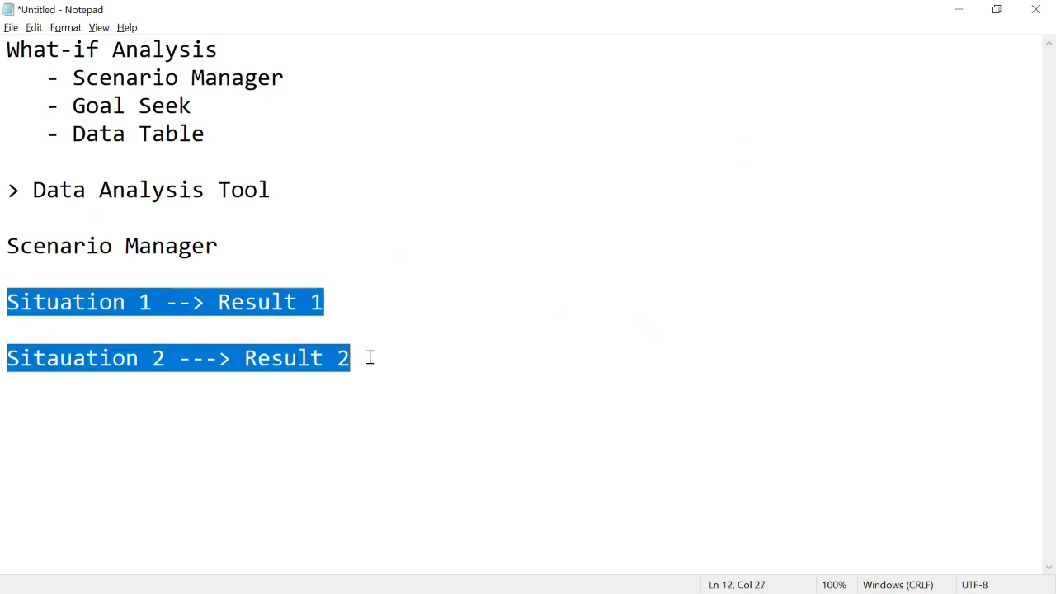
{"action": "left_click", "coordinate": [360, 339]}
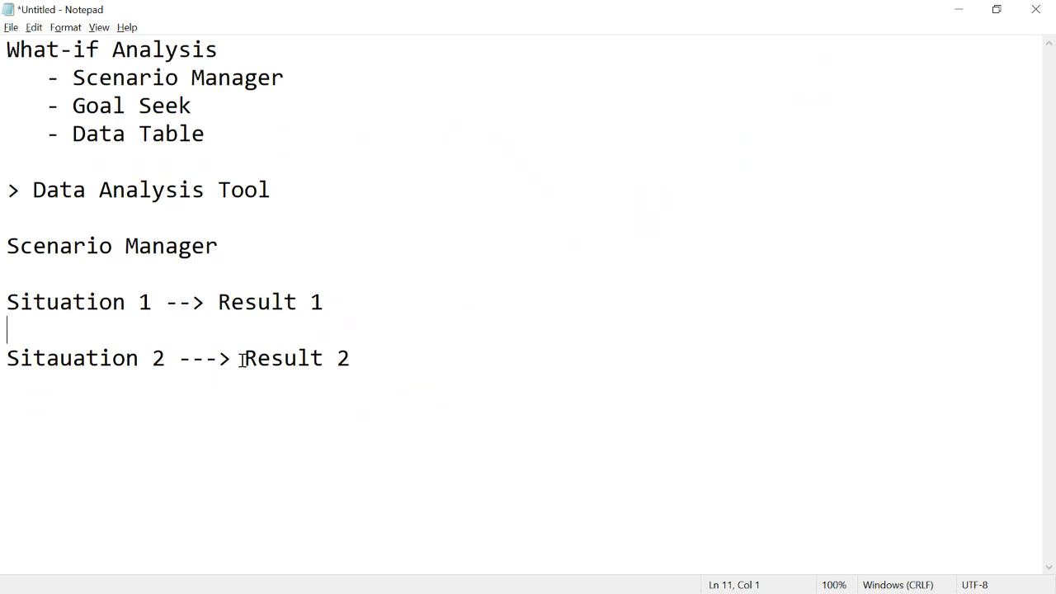
{"action": "left_click_drag", "start_coordinate": [242, 360], "coordinate": [351, 360]}
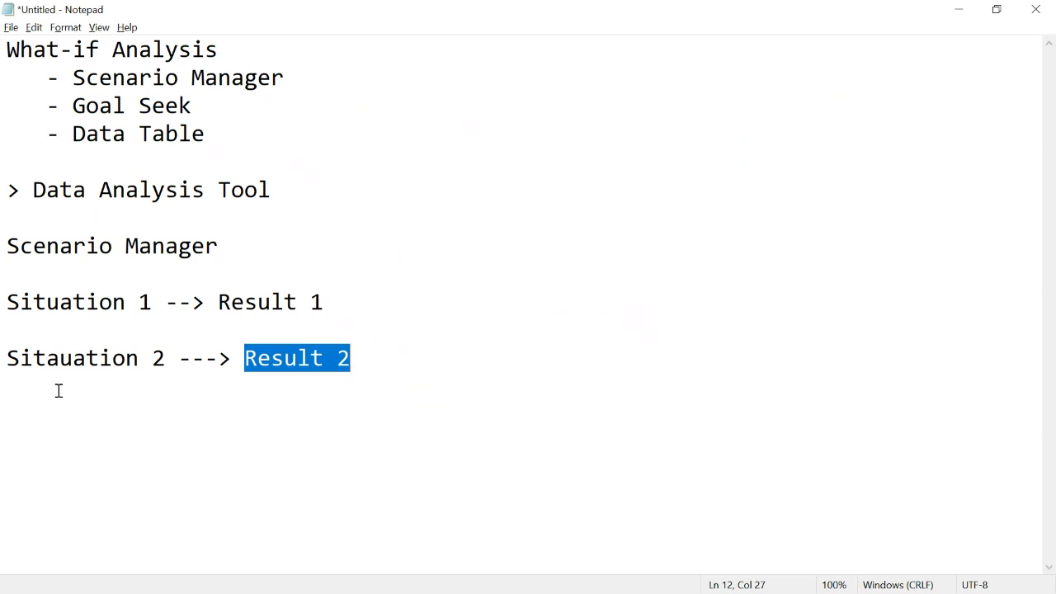
{"action": "left_click", "coordinate": [14, 360]}
{"action": "left_click_drag", "start_coordinate": [6, 360], "coordinate": [354, 361]}
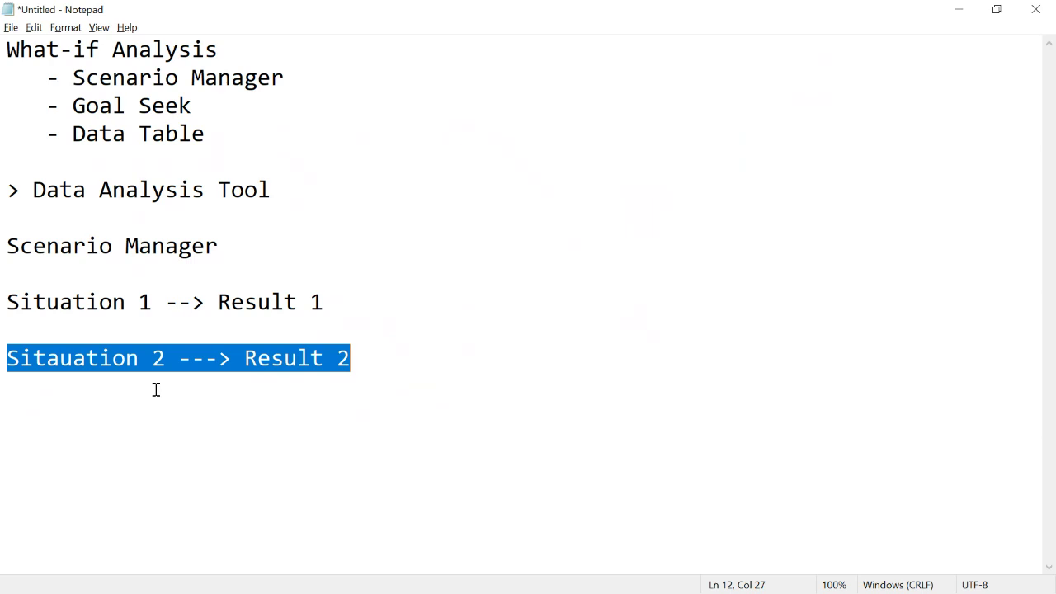
{"action": "left_click", "coordinate": [382, 347]}
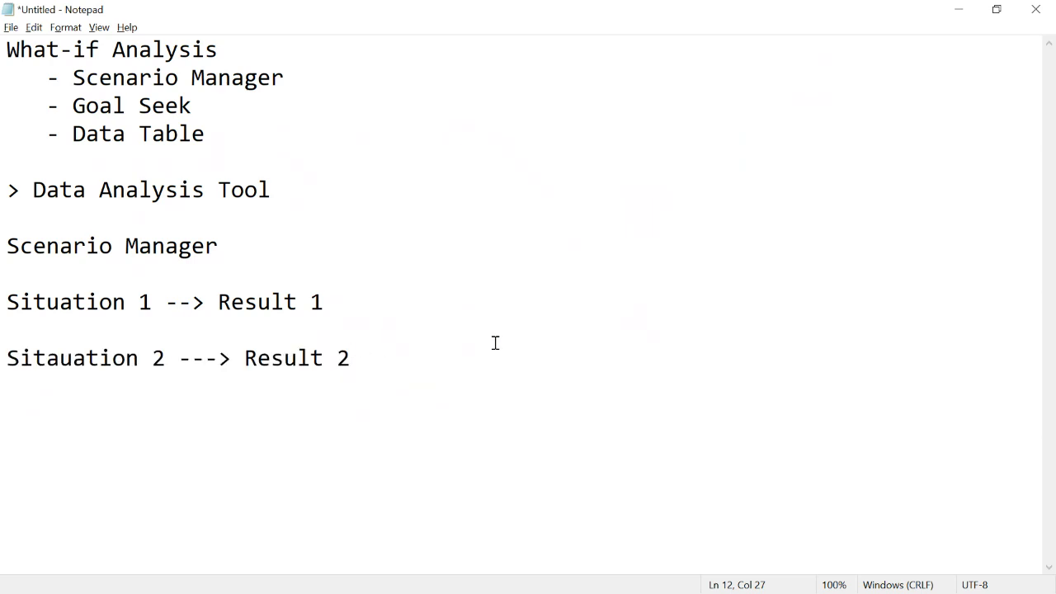
- Add the lines "Situation 3" and "situation 4" at the end of the note, separated by blank lines
{"action": "key", "text": "Return"}
{"action": "key", "text": "Return"}
{"action": "type", "text": "Situations"}
{"action": "key", "text": "BackSpace"}
{"action": "key", "text": "BackSpace"}
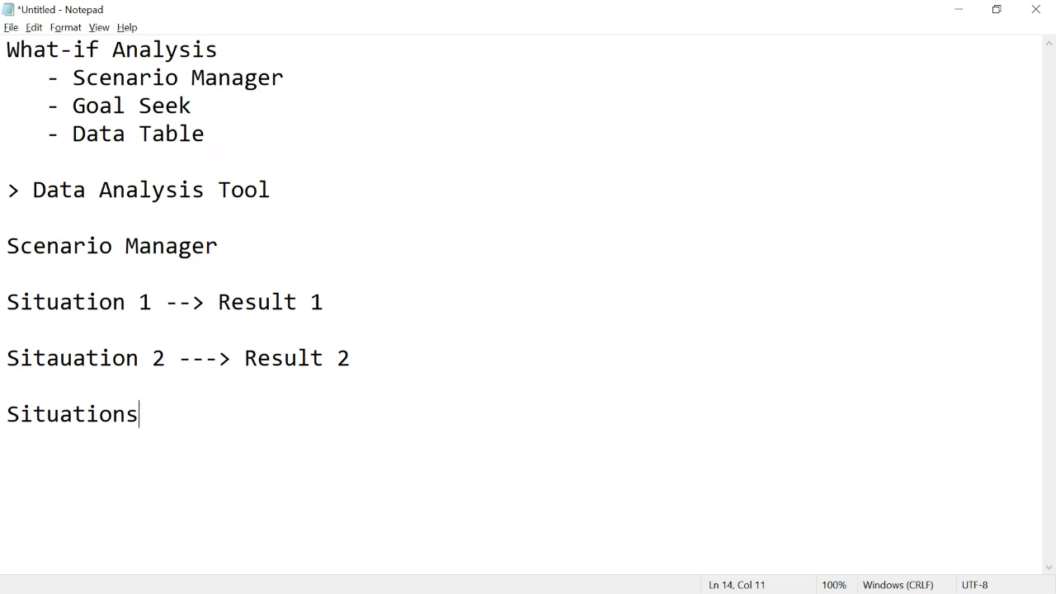
{"action": "type", "text": "2"}
{"action": "key", "text": "BackSpace"}
{"action": "type", "text": "3"}
{"action": "key", "text": "Return"}
{"action": "key", "text": "Return"}
{"action": "type", "text": "situat"}
{"action": "key", "text": "BackSpace"}
{"action": "type", "text": "tion 4"}
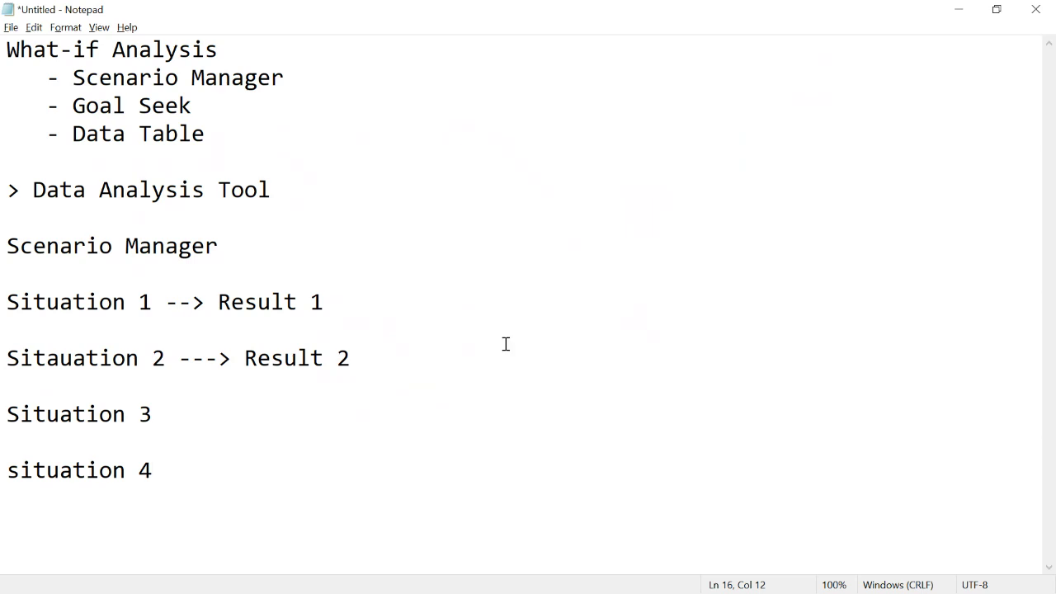
- Highlight the situation lines, Situation 3, situation 4 and the "What-if" title text in turn while reviewing them
{"action": "left_click_drag", "start_coordinate": [271, 481], "coordinate": [5, 216]}
{"action": "left_click", "coordinate": [273, 394]}
{"action": "left_click", "coordinate": [158, 415]}
{"action": "left_click_drag", "start_coordinate": [8, 412], "coordinate": [179, 424]}
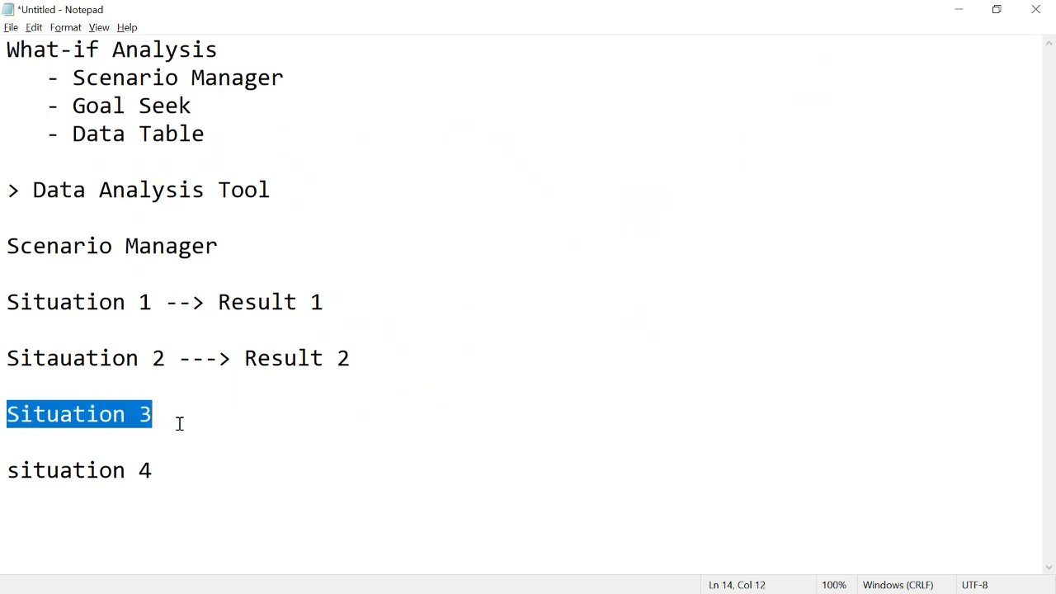
{"action": "left_click", "coordinate": [20, 471]}
{"action": "left_click_drag", "start_coordinate": [7, 470], "coordinate": [165, 467]}
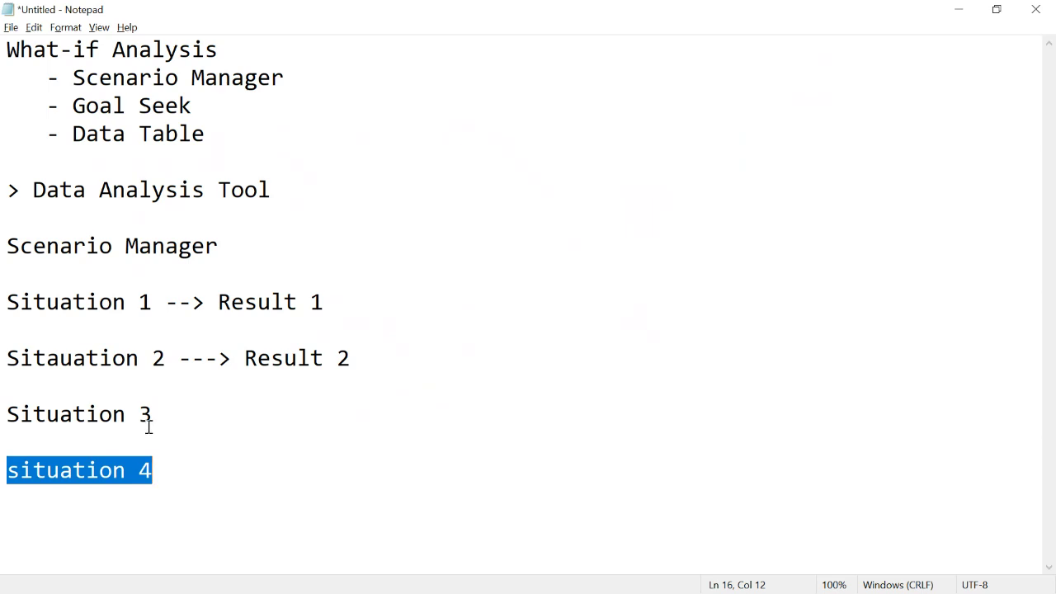
{"action": "left_click", "coordinate": [178, 453]}
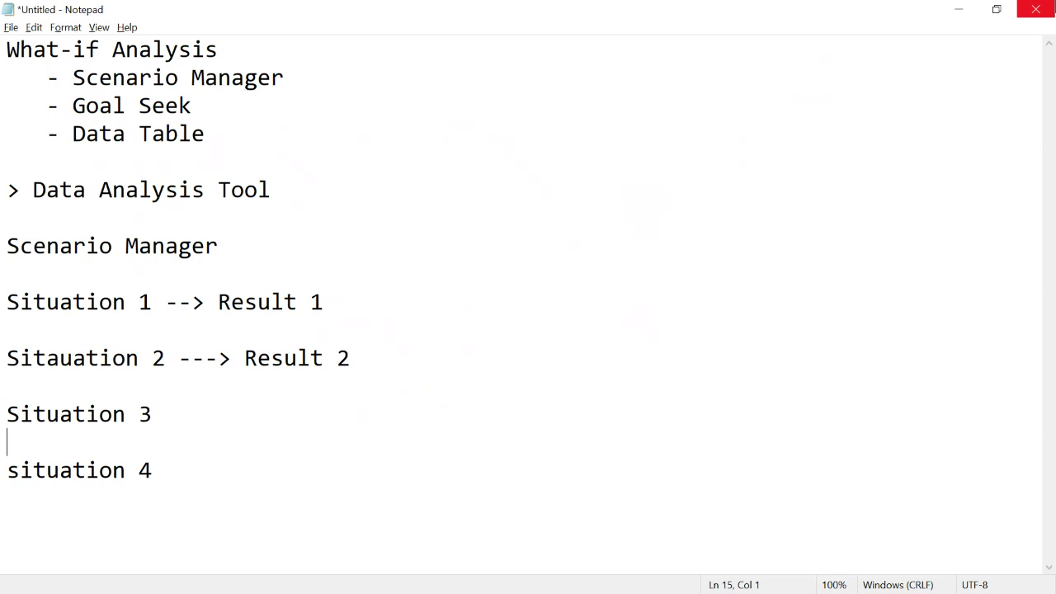
{"action": "left_click_drag", "start_coordinate": [5, 49], "coordinate": [99, 54]}
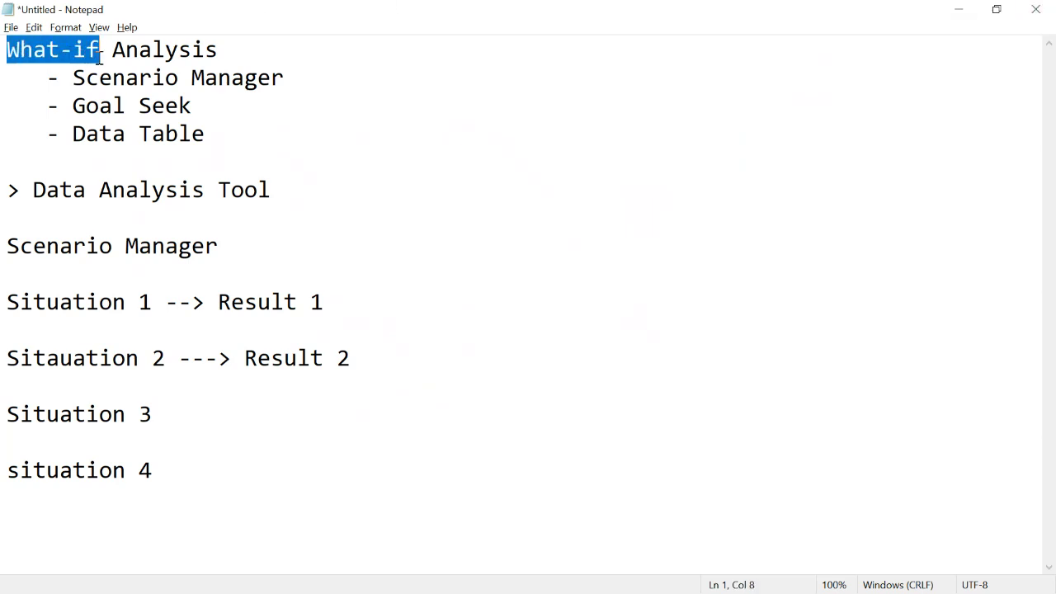
- Underline the "Scenario Manager" heading above the situations with a row of equals signs
{"action": "left_click", "coordinate": [266, 275]}
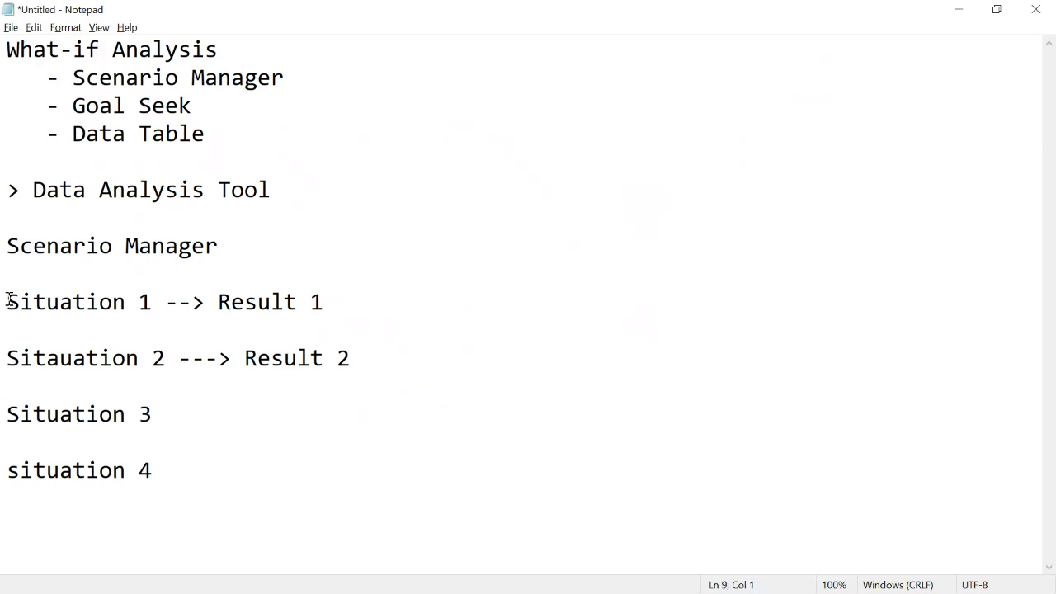
{"action": "type", "text": "================="}
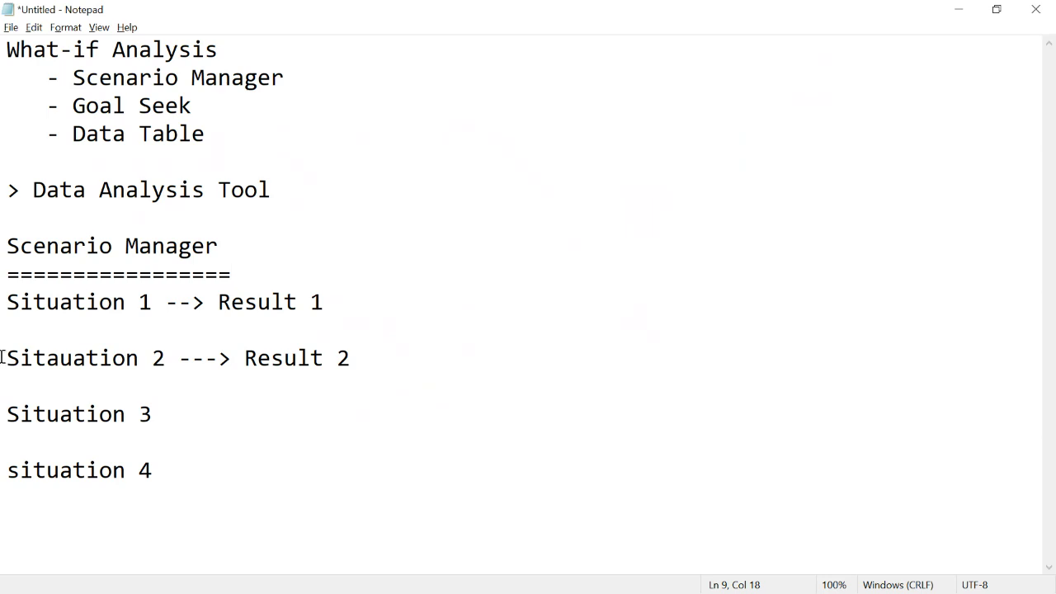
- Insert "/Scenario" after "Situation 1" and "/ Scenario" after "Sitauation 2", before their arrows
{"action": "left_click_drag", "start_coordinate": [8, 302], "coordinate": [153, 302]}
{"action": "left_click", "coordinate": [152, 302]}
{"action": "type", "text": "/Sce"}
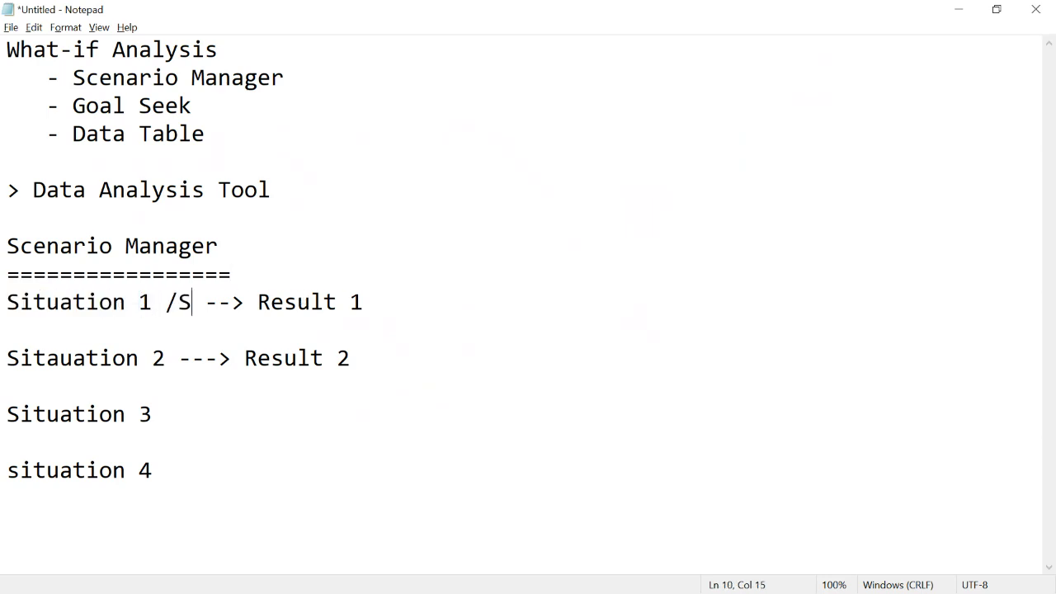
{"action": "type", "text": "nario"}
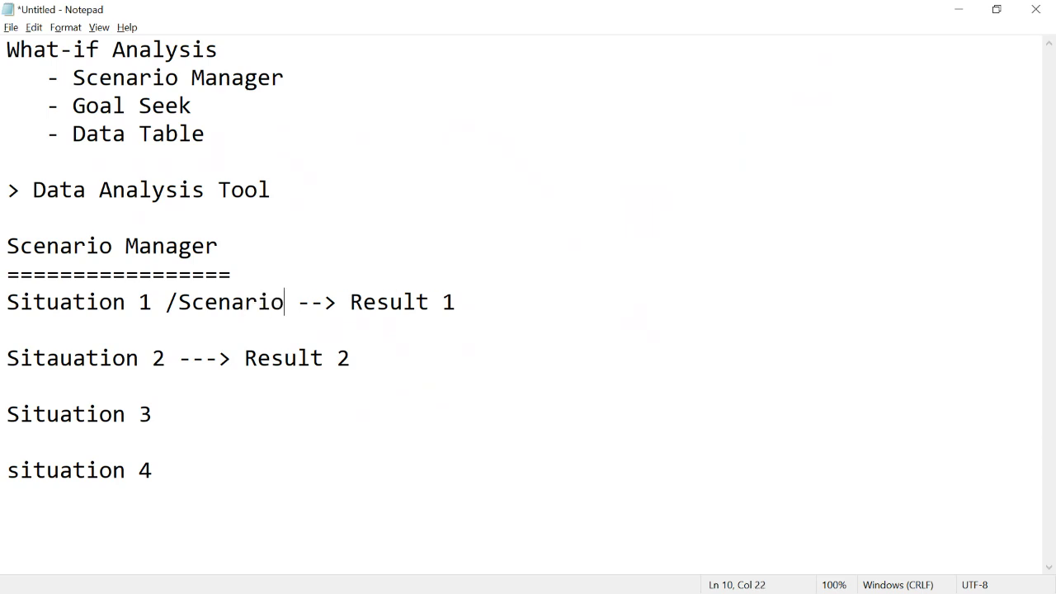
{"action": "left_click", "coordinate": [171, 364]}
{"action": "type", "text": "/ Scenario"}
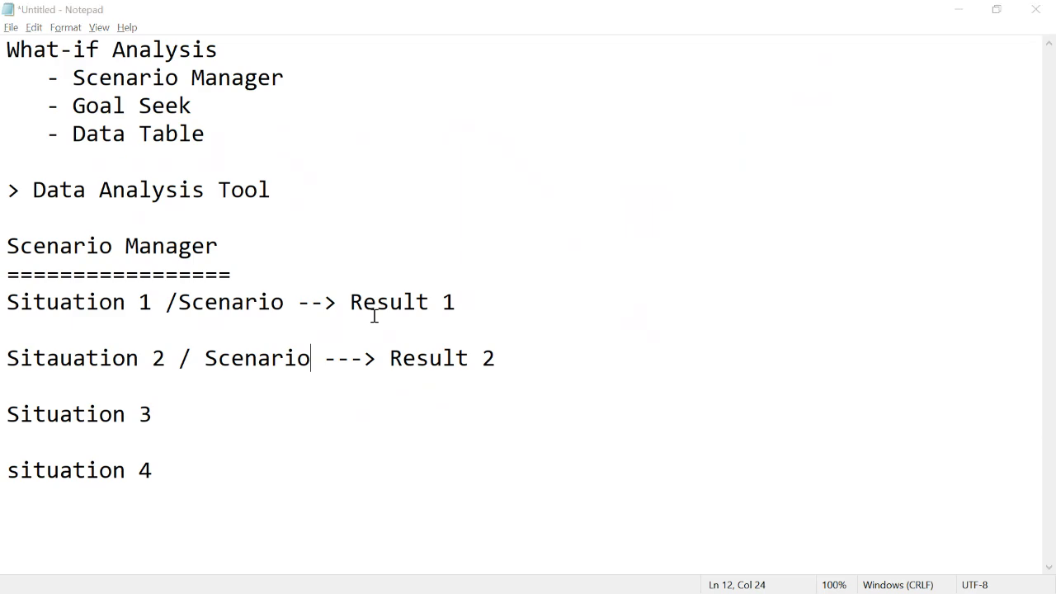
- Switch to the Book Store workbook in Excel and enlarge the sheet so its input and profit cells are readable
{"action": "key", "text": "alt+Tab"}
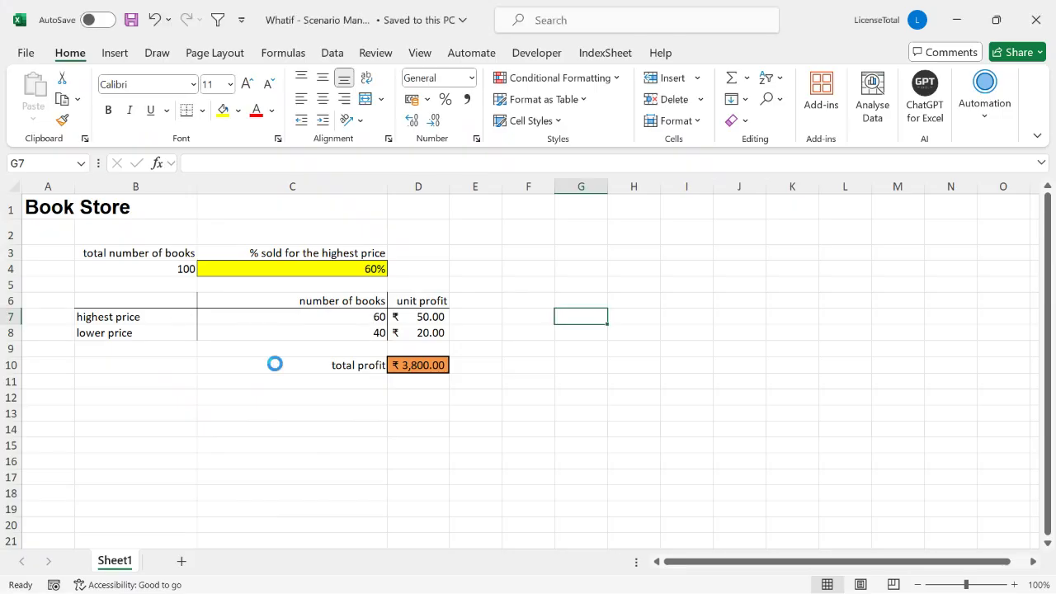
{"action": "scroll", "coordinate": [274, 363], "scroll_direction": "up", "scroll_amount": 6}
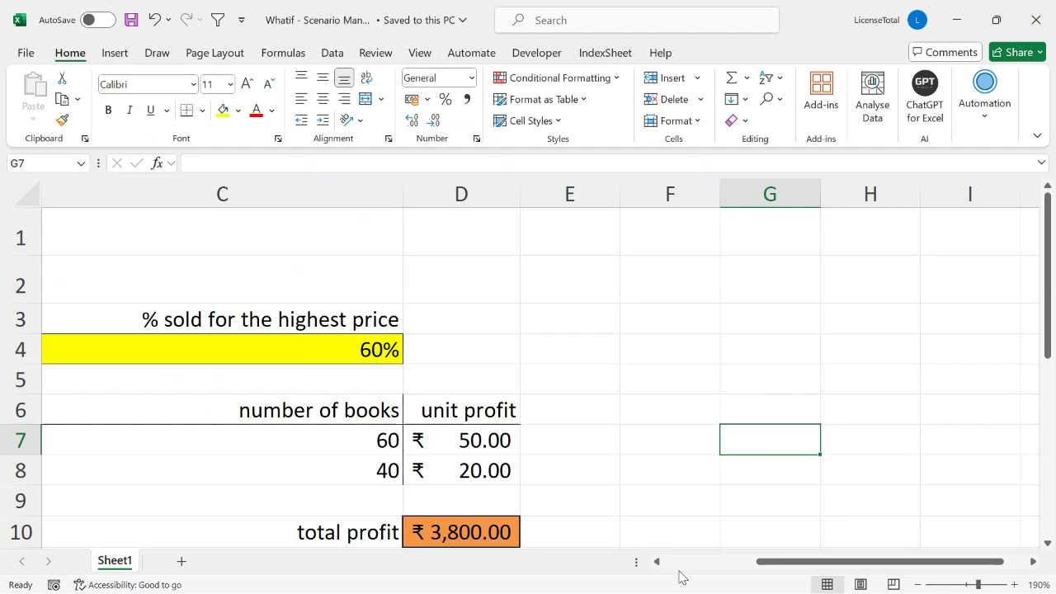
{"action": "scroll", "coordinate": [682, 571], "scroll_direction": "left", "scroll_amount": 3}
{"action": "scroll", "coordinate": [502, 468], "scroll_direction": "up", "scroll_amount": 1}
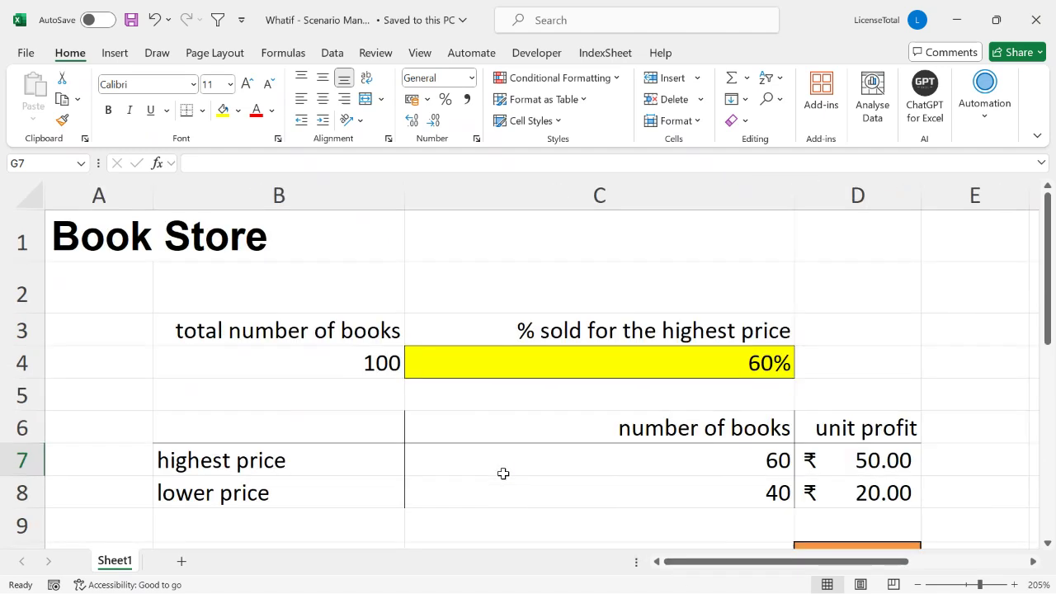
{"action": "scroll", "coordinate": [502, 468], "scroll_direction": "down", "scroll_amount": 1}
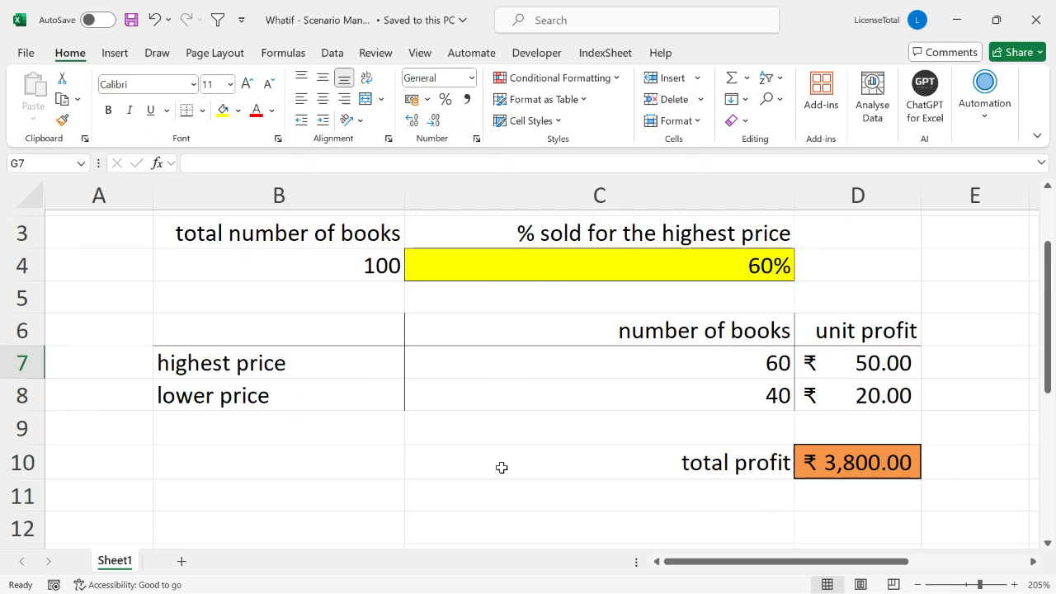
- Examine the total number of books, the unit profits for highest and lower price, and the percentage sold for the highest price
{"action": "left_click", "coordinate": [381, 271]}
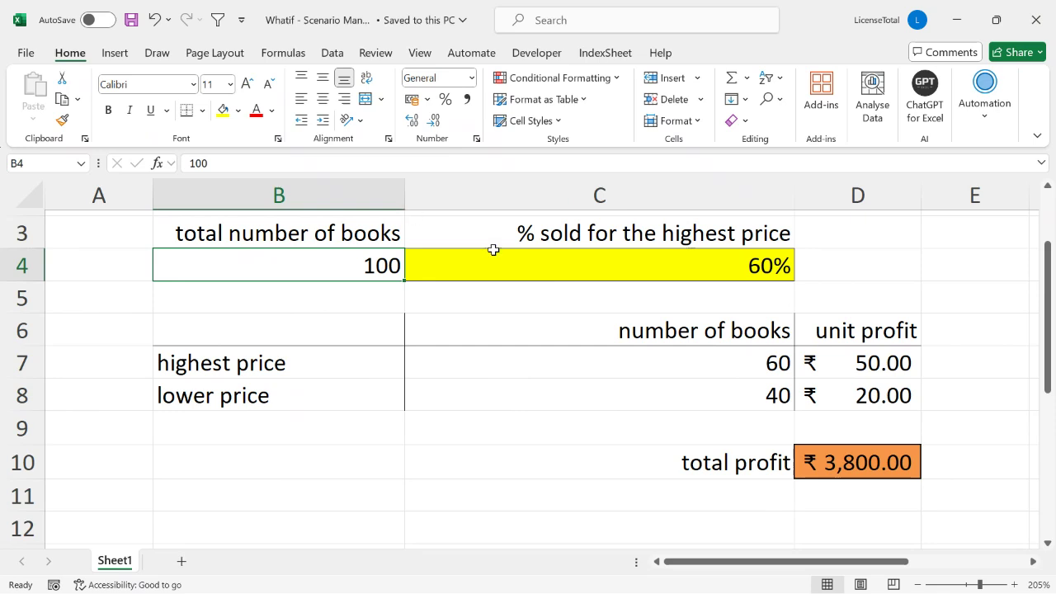
{"action": "left_click", "coordinate": [884, 361]}
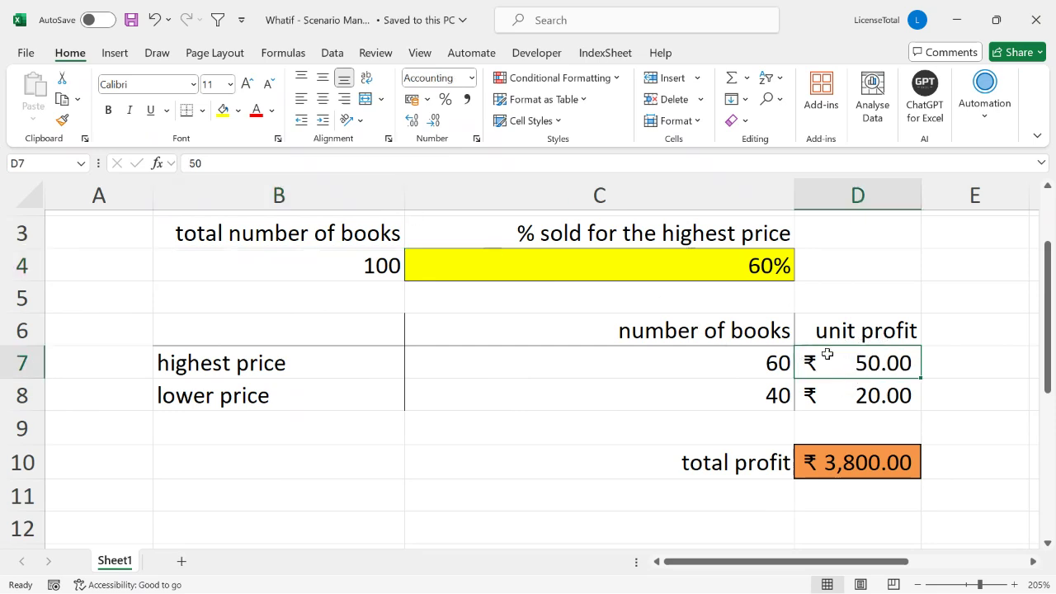
{"action": "left_click", "coordinate": [308, 360]}
{"action": "left_click", "coordinate": [875, 367]}
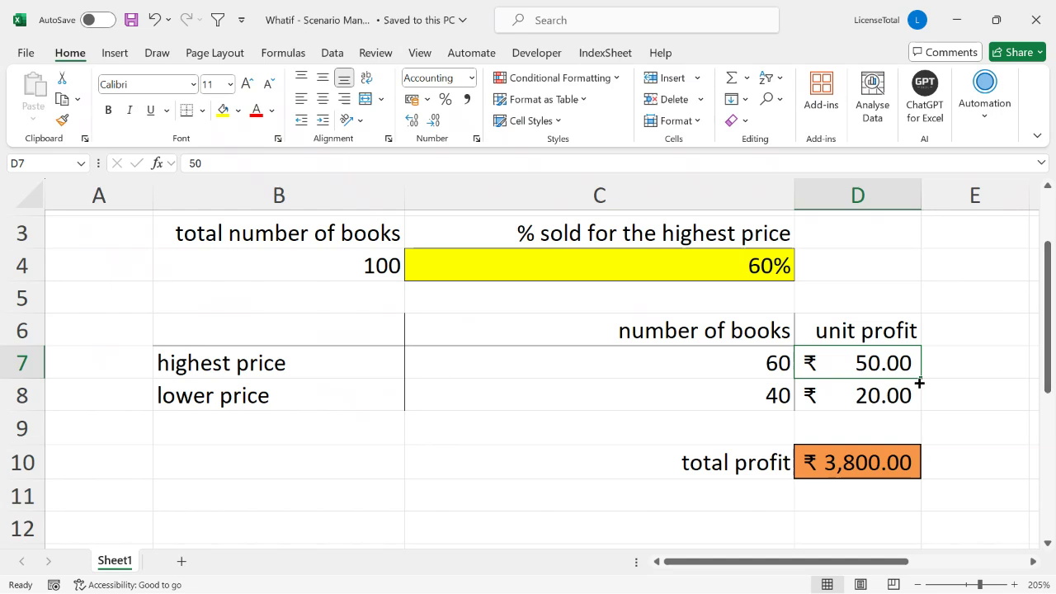
{"action": "left_click", "coordinate": [896, 395]}
{"action": "left_click", "coordinate": [942, 385]}
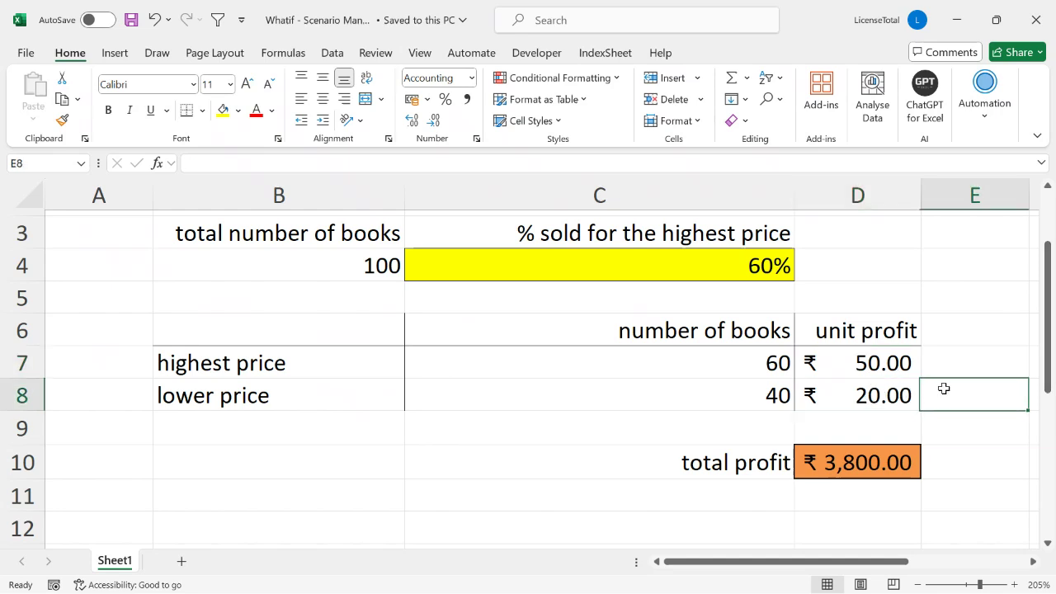
{"action": "left_click", "coordinate": [894, 395]}
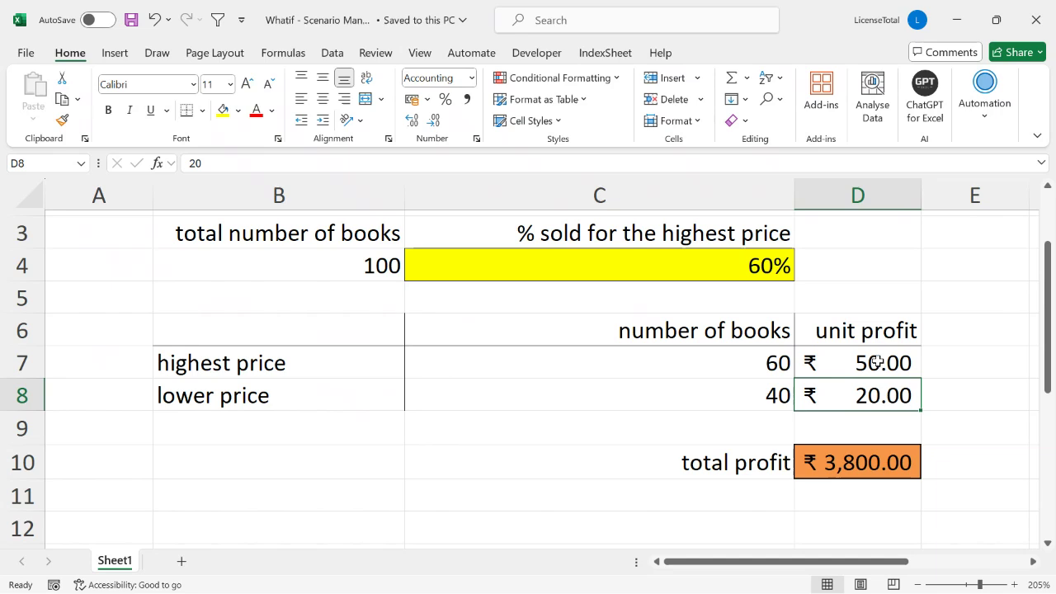
{"action": "left_click", "coordinate": [878, 361]}
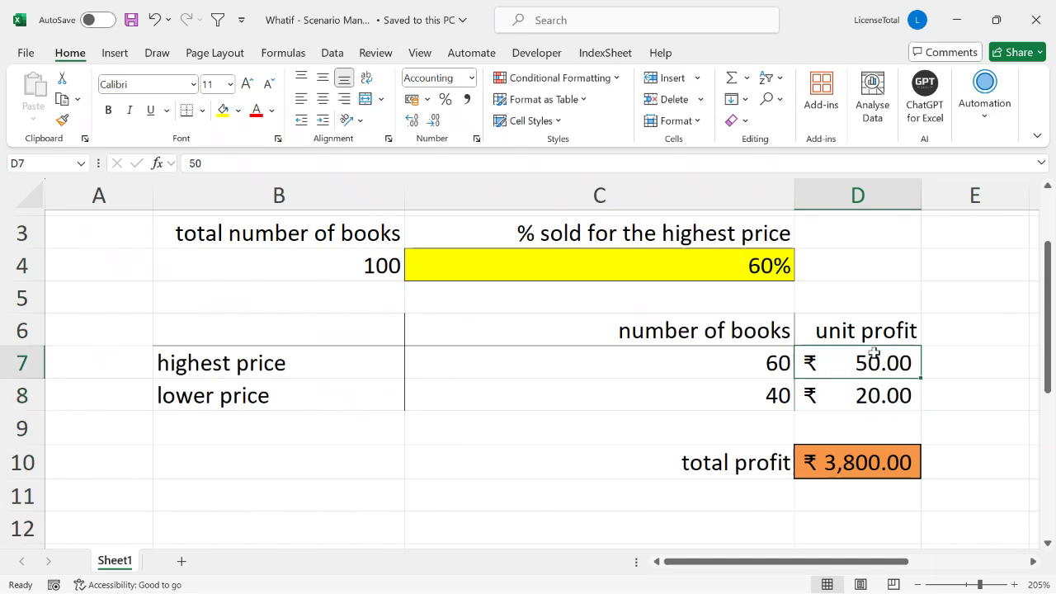
{"action": "left_click", "coordinate": [866, 397]}
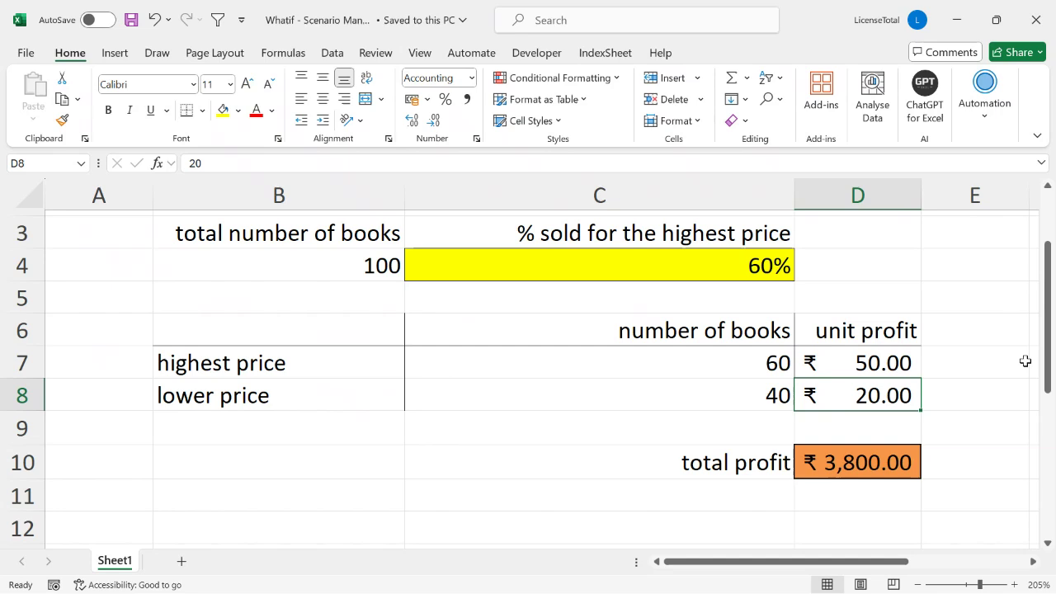
{"action": "left_click", "coordinate": [734, 271]}
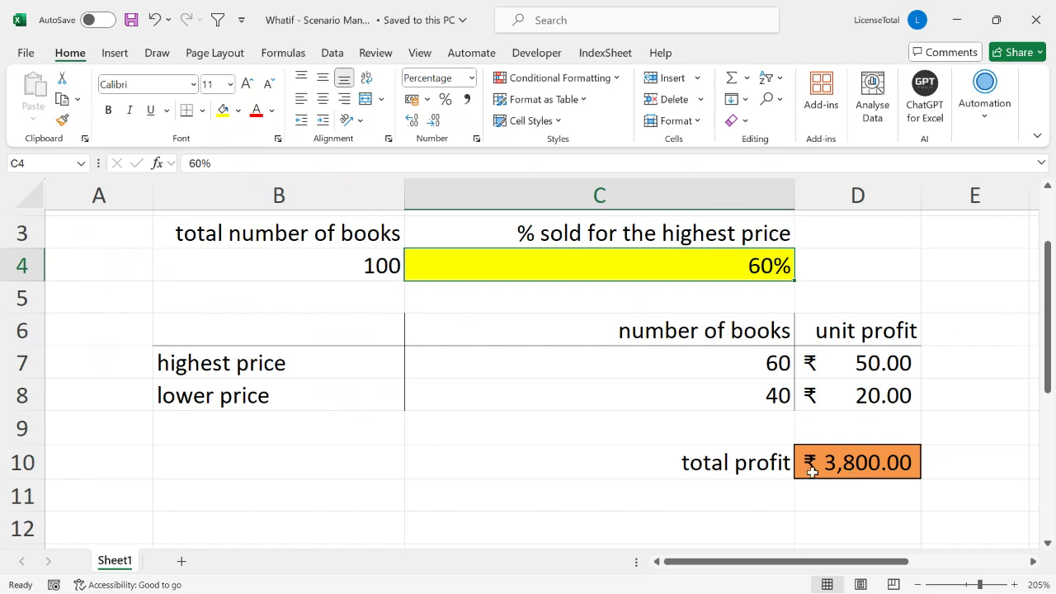
- Examine the total number of books and the percentage sold for the highest price as the inputs of the model
{"action": "left_click", "coordinate": [647, 293]}
{"action": "left_click", "coordinate": [696, 262]}
{"action": "left_click", "coordinate": [359, 269]}
{"action": "left_click", "coordinate": [700, 255]}
{"action": "left_click", "coordinate": [595, 237]}
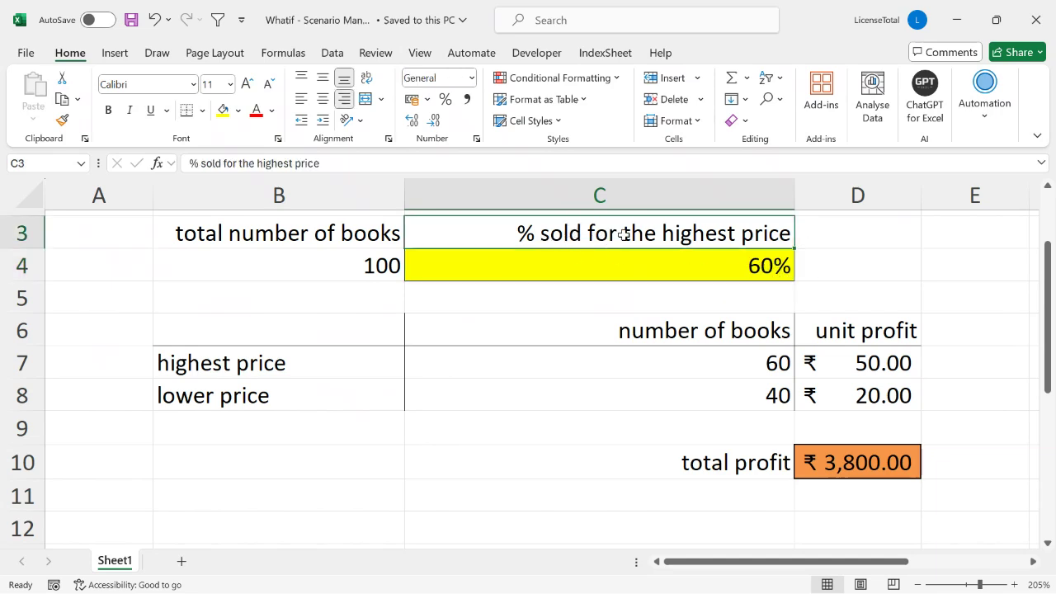
{"action": "left_click", "coordinate": [753, 263]}
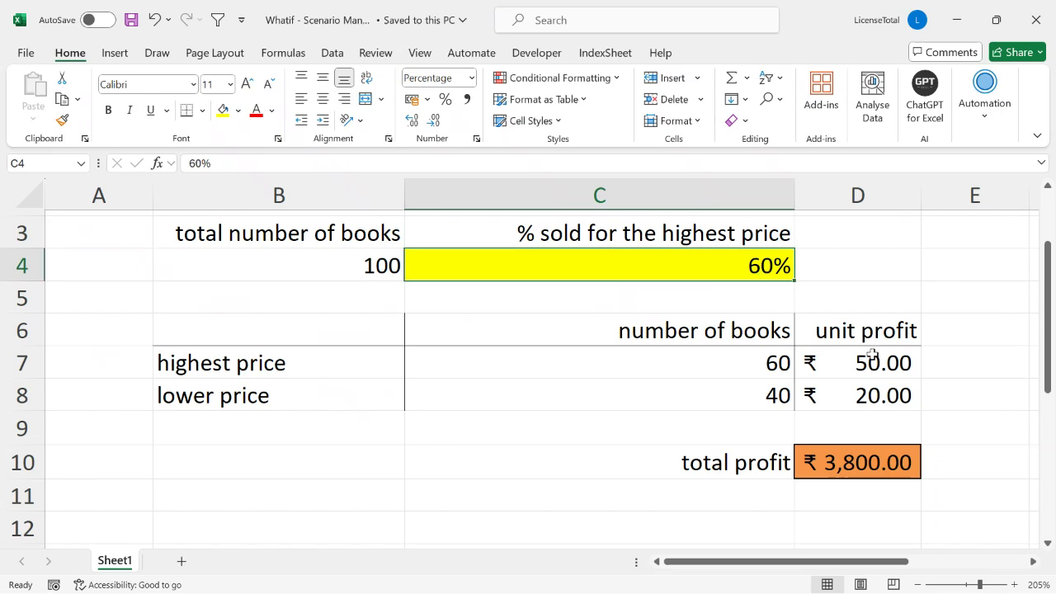
{"action": "left_click", "coordinate": [364, 266]}
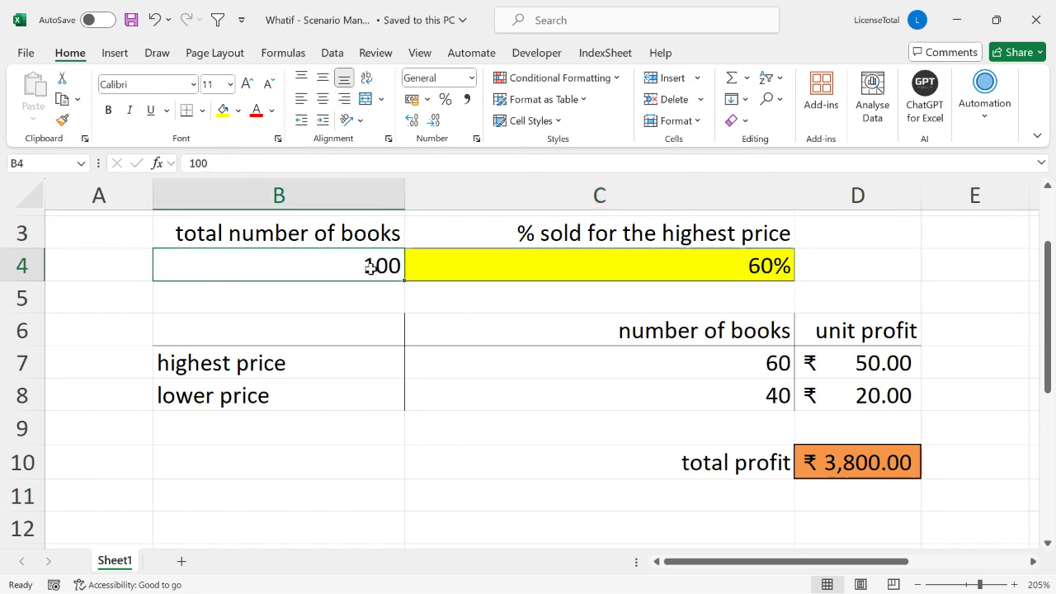
{"action": "left_click", "coordinate": [718, 271]}
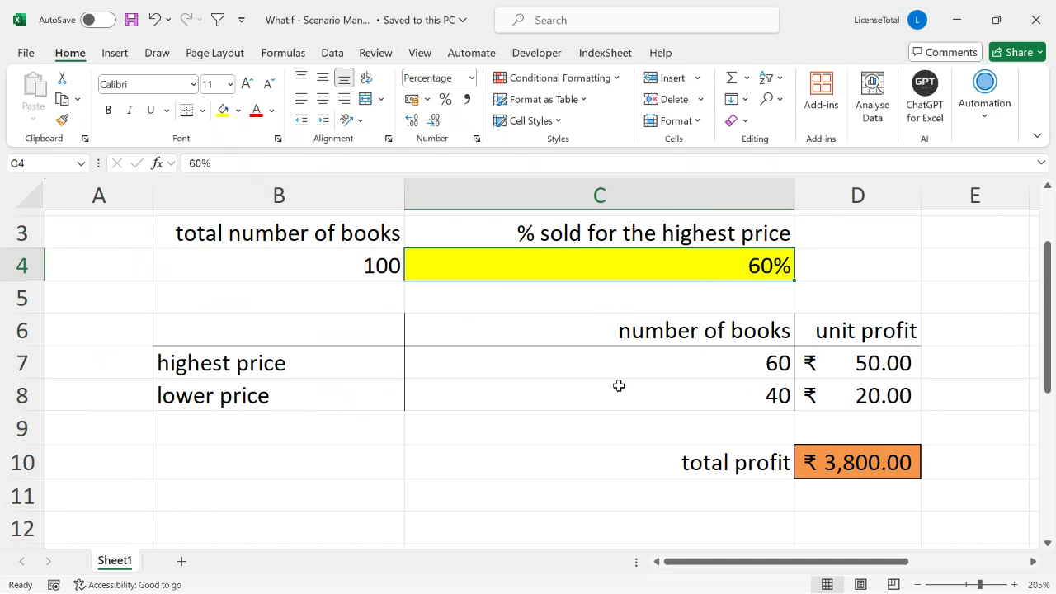
- Inspect the formulas that calculate the number of books sold at the highest price and at the lower price
{"action": "left_click", "coordinate": [759, 364]}
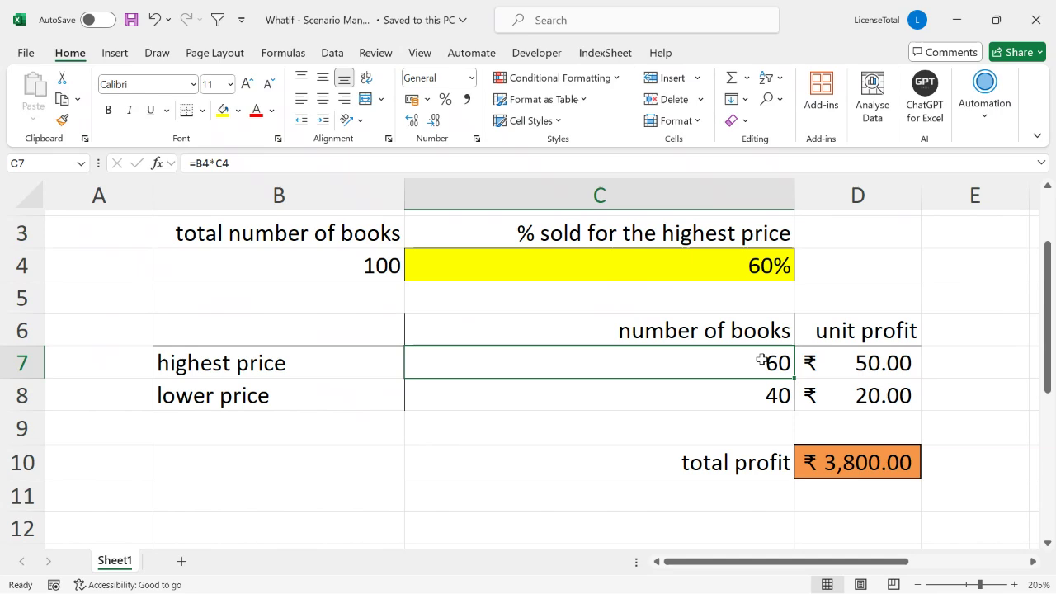
{"action": "double_click", "coordinate": [761, 361]}
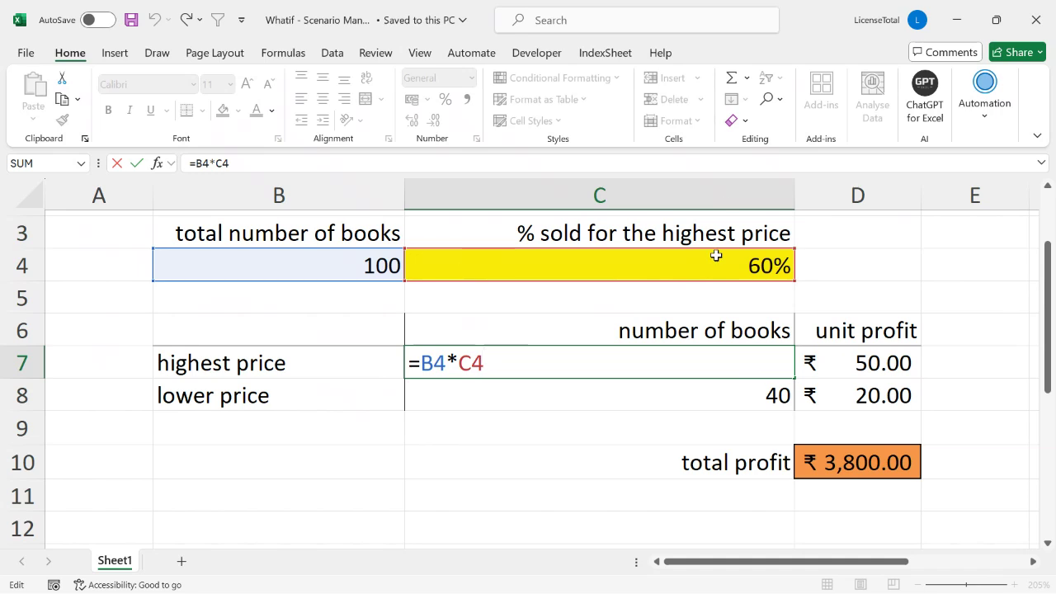
{"action": "key", "text": "Escape"}
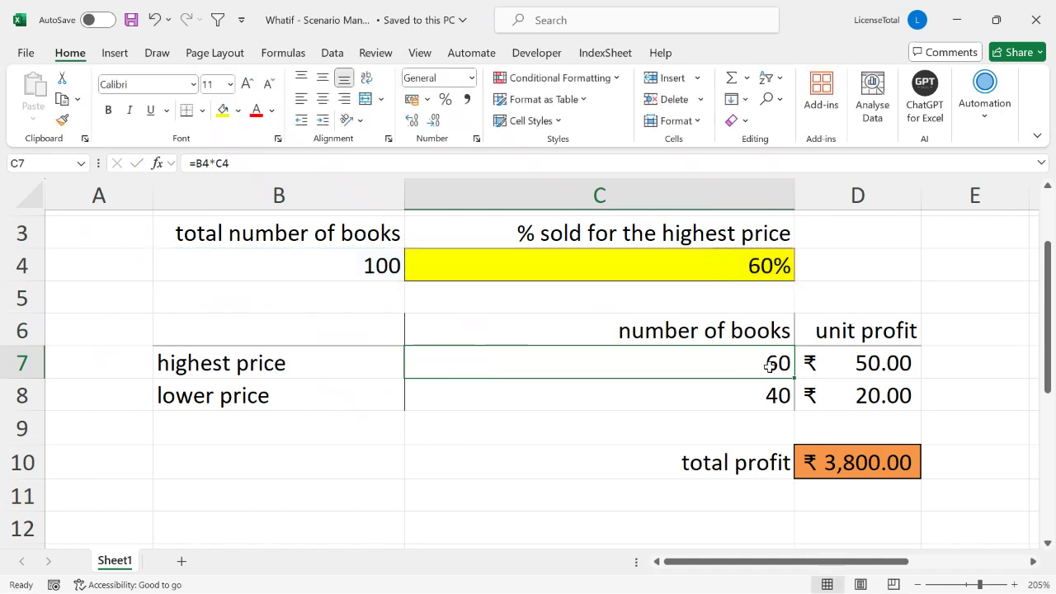
{"action": "double_click", "coordinate": [573, 363]}
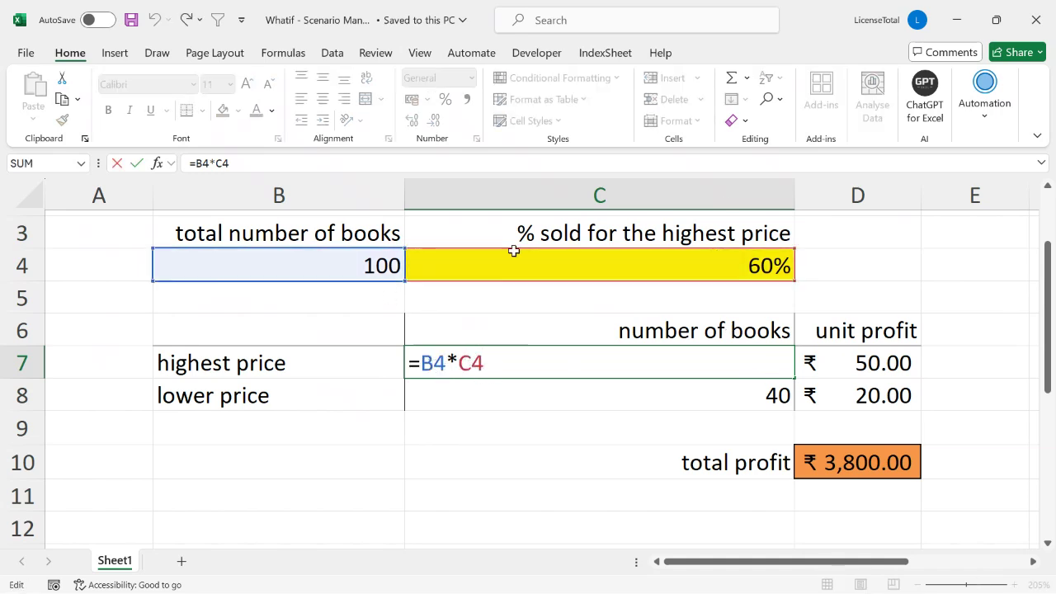
{"action": "key", "text": "Escape"}
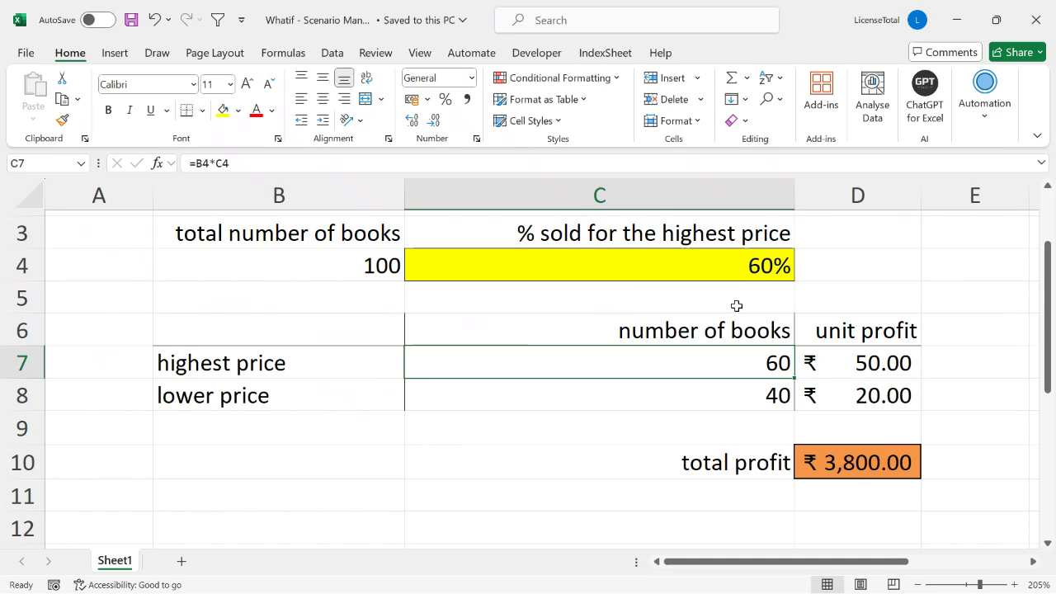
{"action": "double_click", "coordinate": [752, 394]}
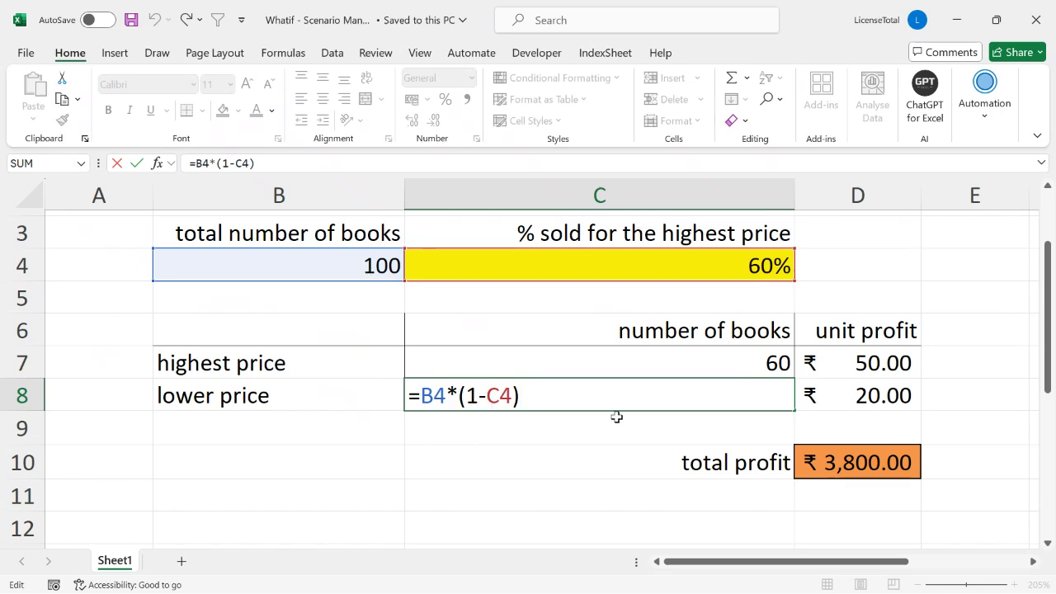
{"action": "key", "text": "ctrl+Return"}
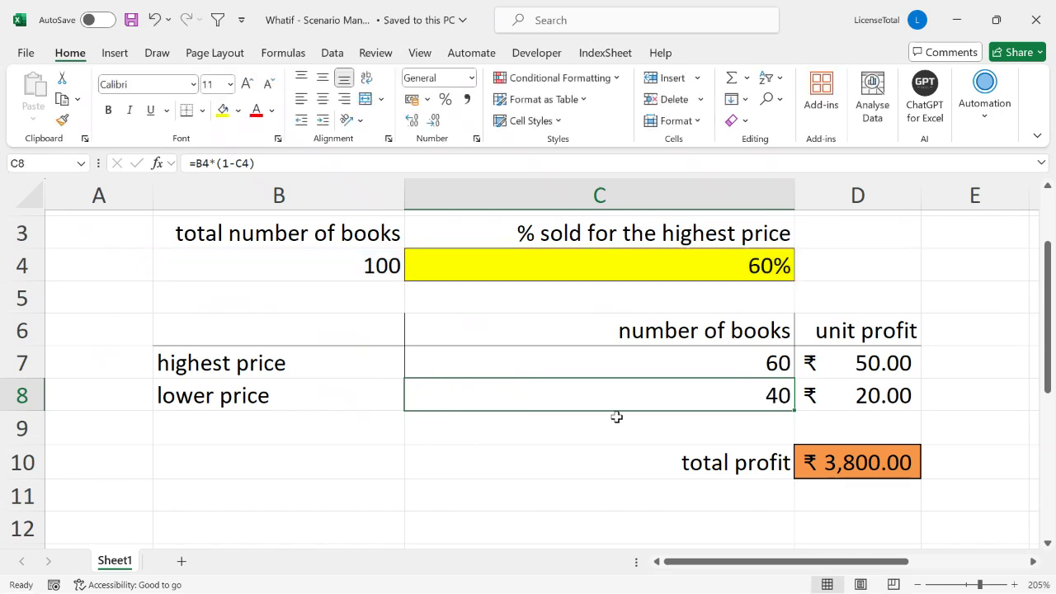
- Compare the numbers of books in C7 and C8 with the total number of books and the percentage sold
{"action": "left_click", "coordinate": [755, 265]}
{"action": "left_click", "coordinate": [749, 394]}
{"action": "left_click_drag", "start_coordinate": [748, 363], "coordinate": [750, 396]}
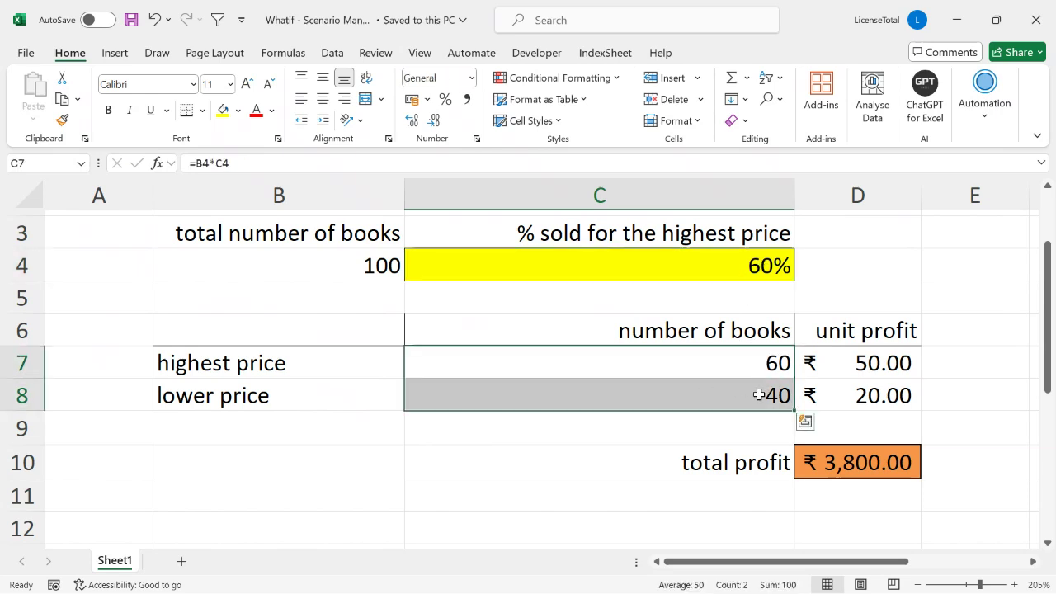
{"action": "left_click", "coordinate": [759, 396]}
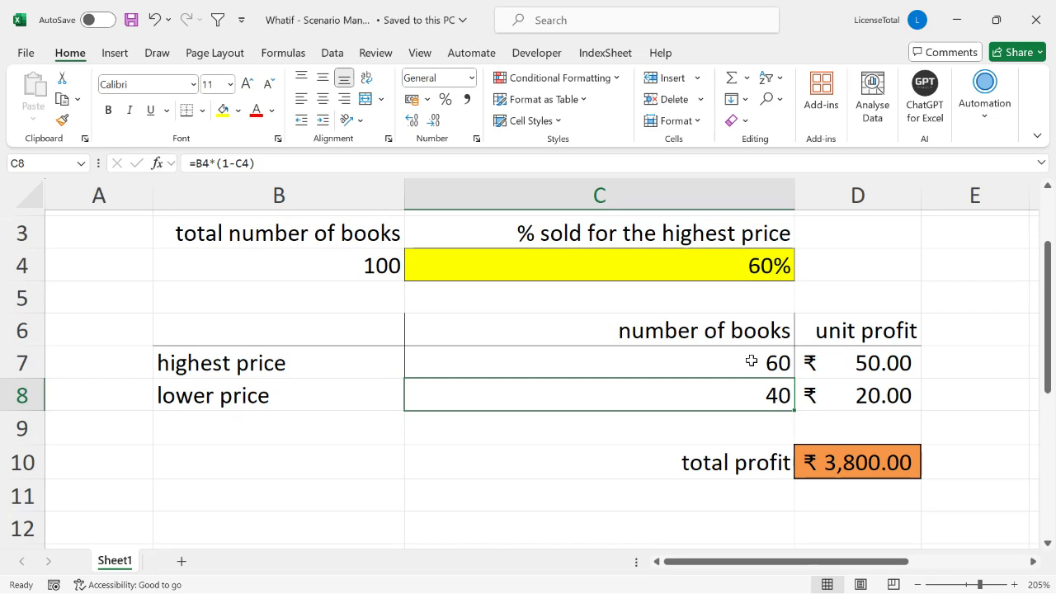
{"action": "left_click", "coordinate": [340, 259]}
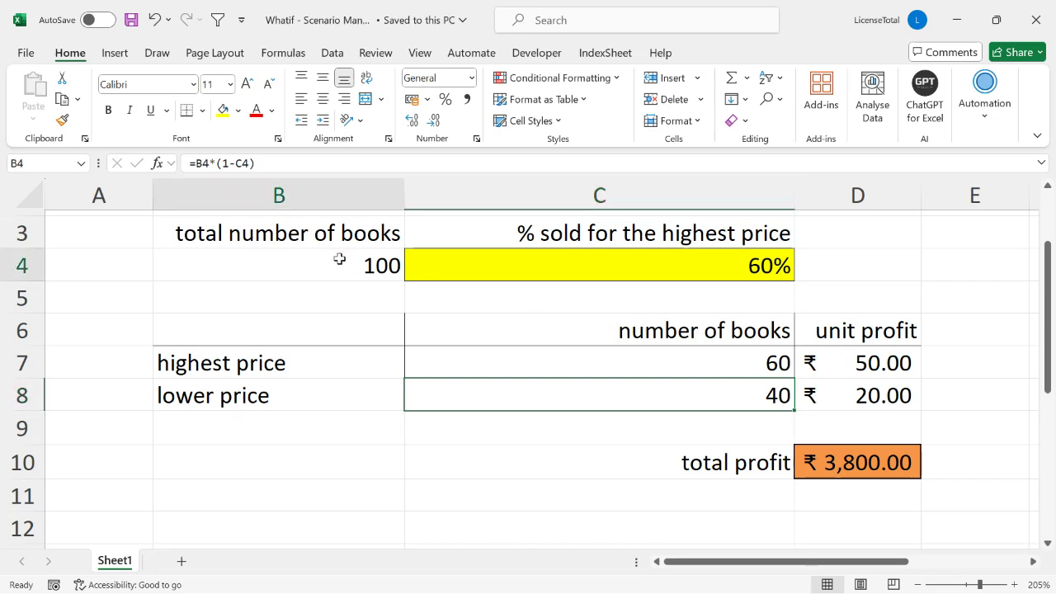
{"action": "left_click", "coordinate": [739, 365]}
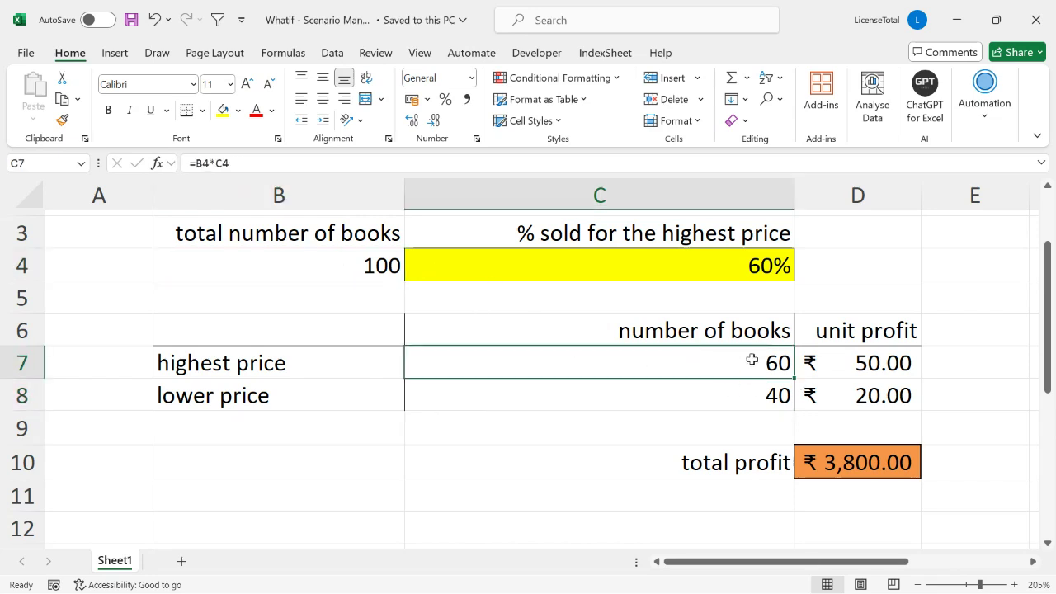
{"action": "left_click", "coordinate": [771, 396]}
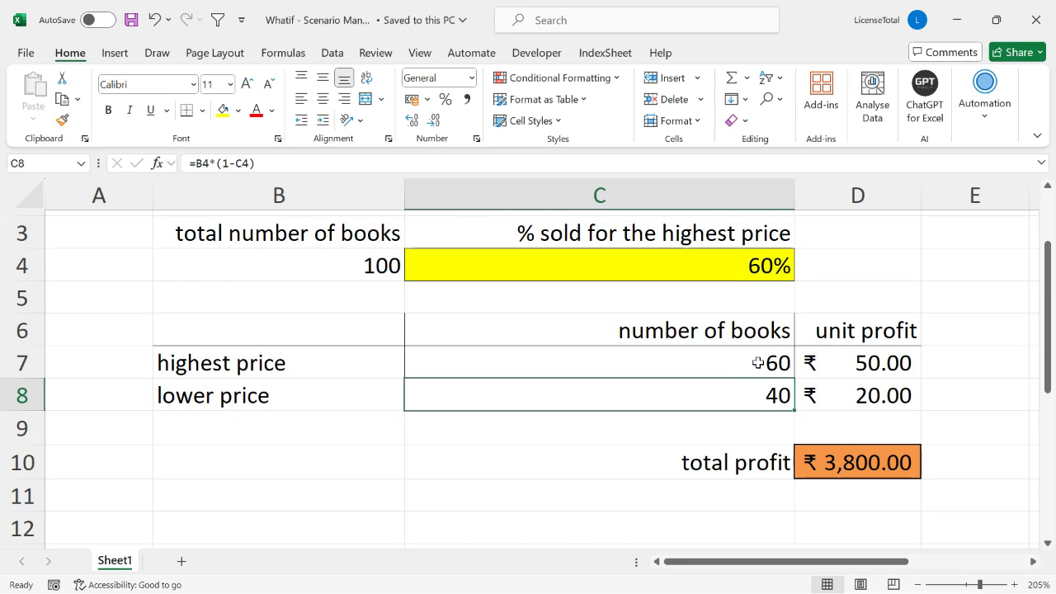
{"action": "left_click", "coordinate": [757, 365]}
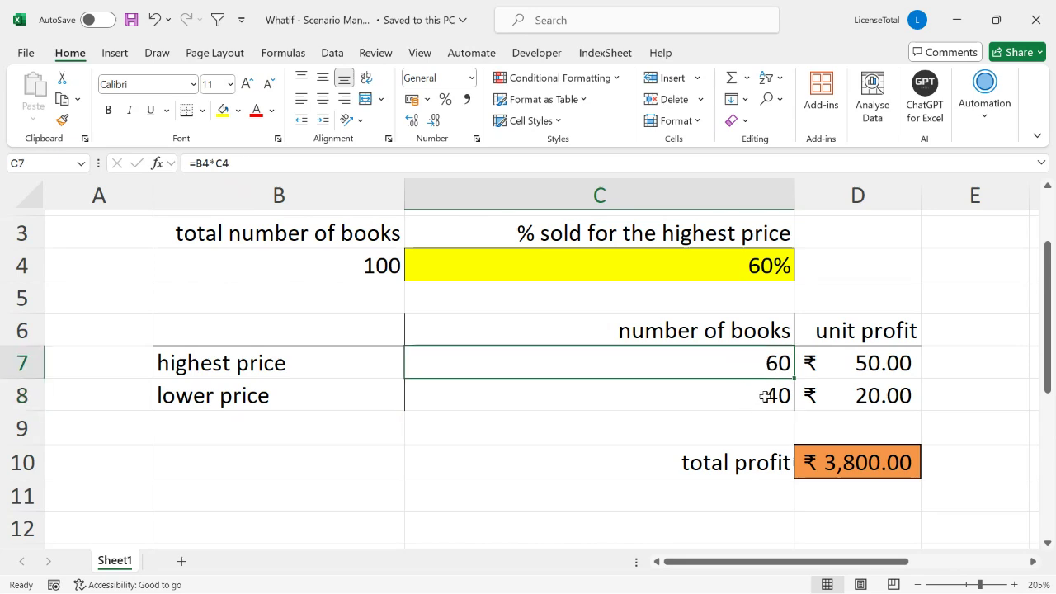
{"action": "left_click", "coordinate": [765, 396]}
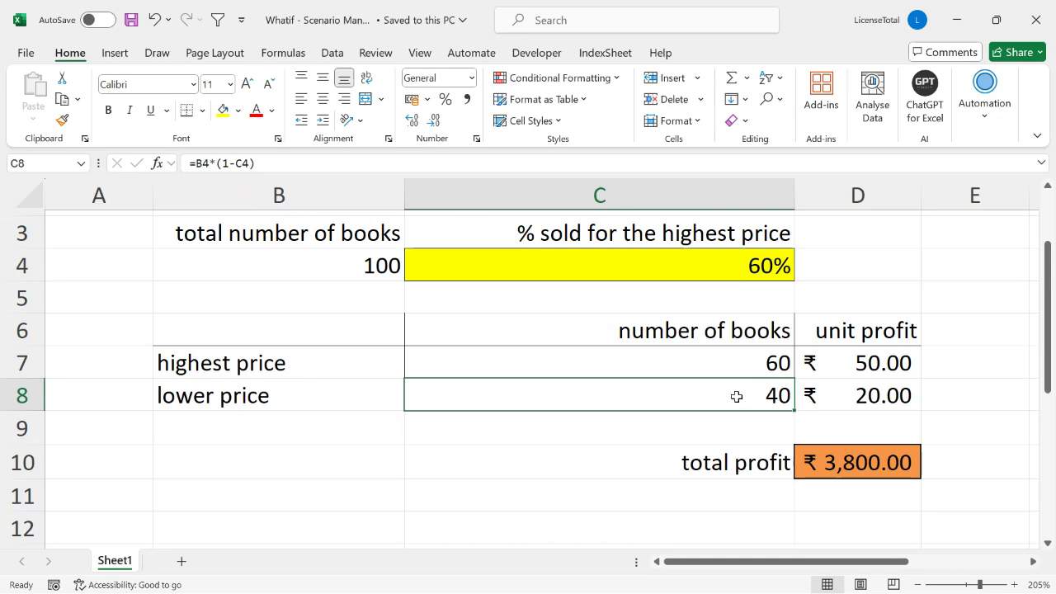
{"action": "left_click", "coordinate": [747, 364]}
{"action": "left_click", "coordinate": [735, 417]}
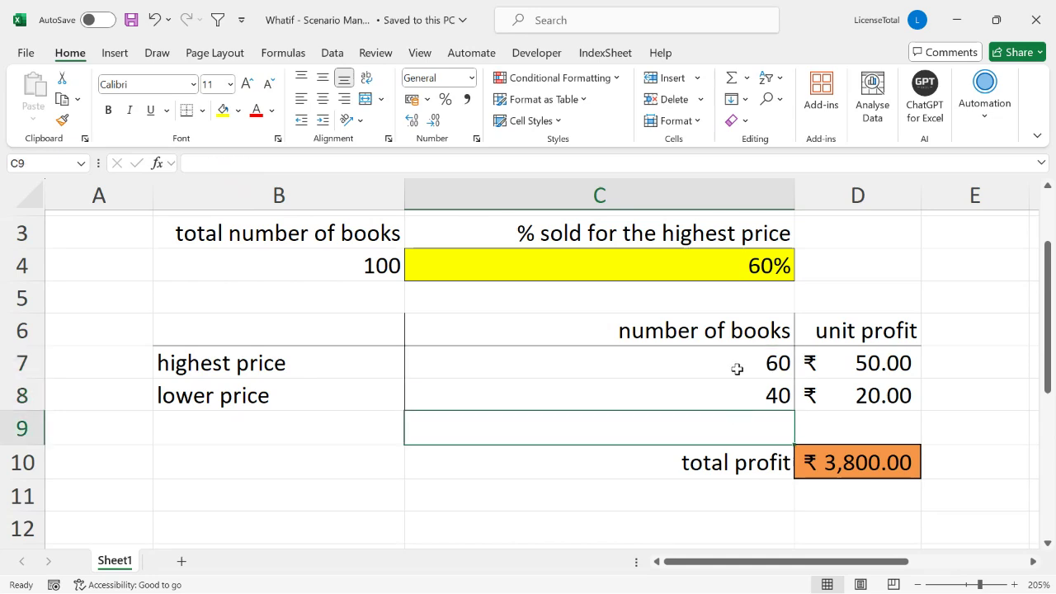
{"action": "left_click", "coordinate": [737, 369]}
{"action": "left_click", "coordinate": [731, 394]}
{"action": "left_click_drag", "start_coordinate": [738, 363], "coordinate": [740, 394]}
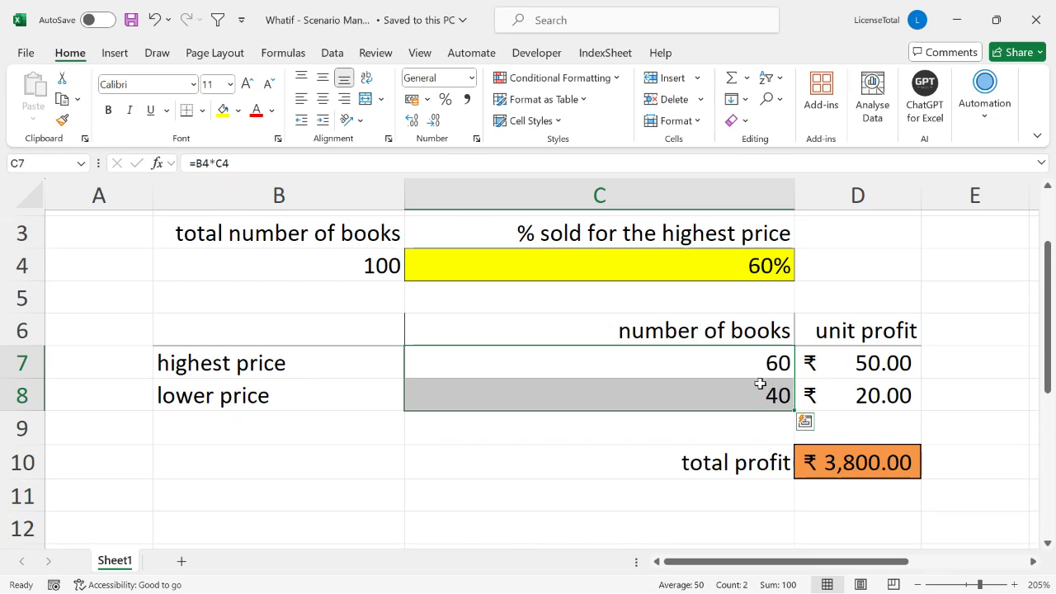
{"action": "left_click", "coordinate": [767, 367]}
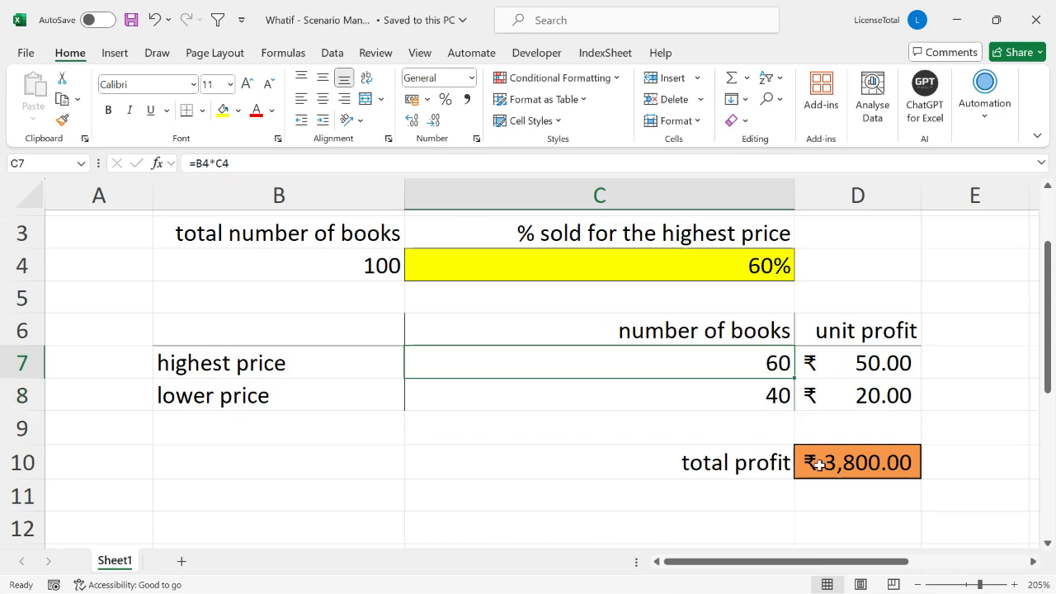
- Inspect the total profit formula in D10 and the cells it references, leaving it unedited
{"action": "left_click", "coordinate": [863, 464]}
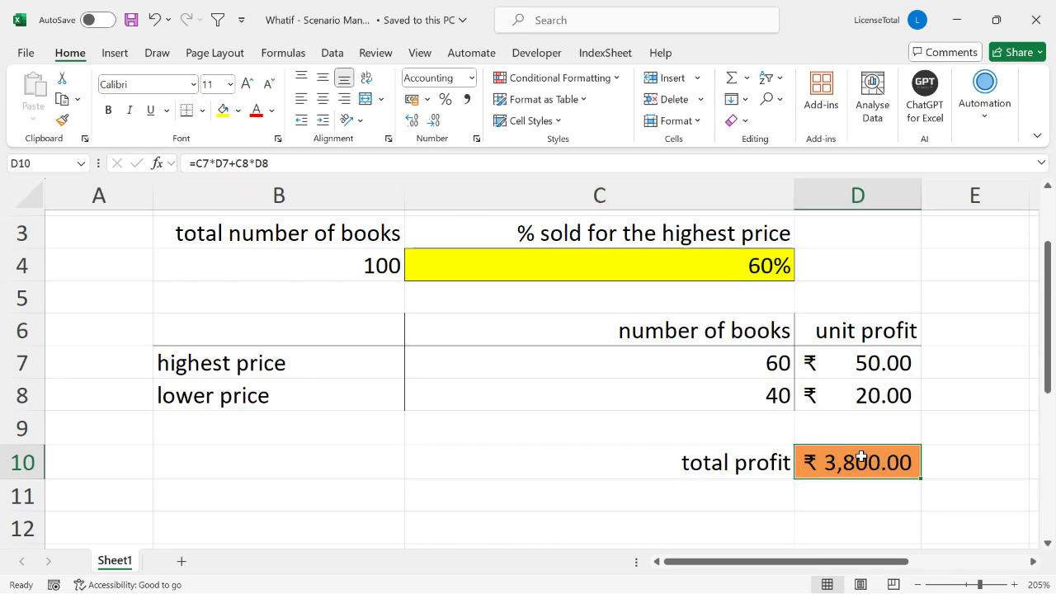
{"action": "double_click", "coordinate": [862, 459]}
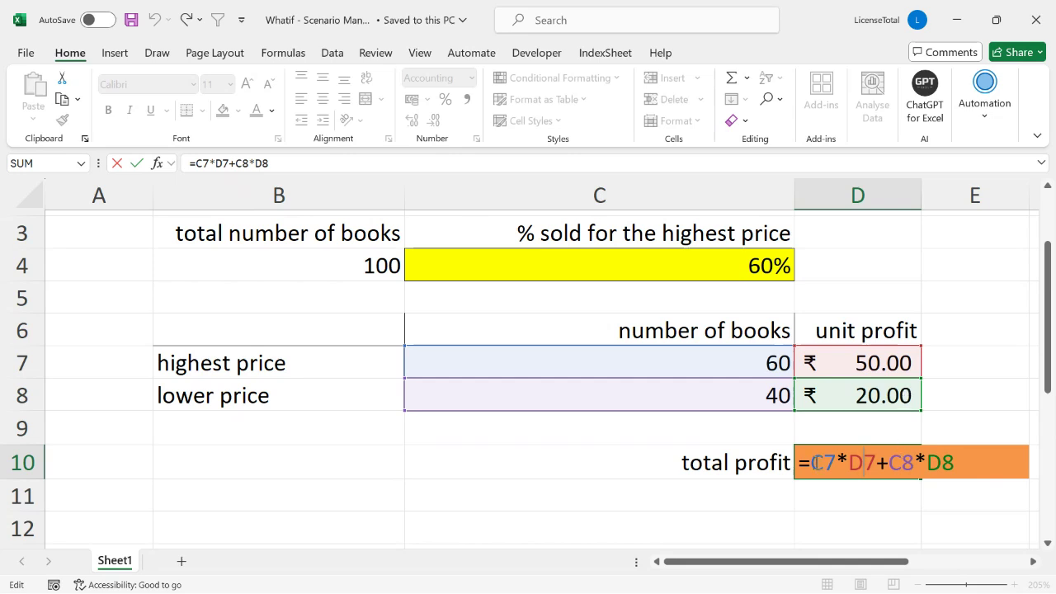
{"action": "left_click_drag", "start_coordinate": [813, 462], "coordinate": [966, 443]}
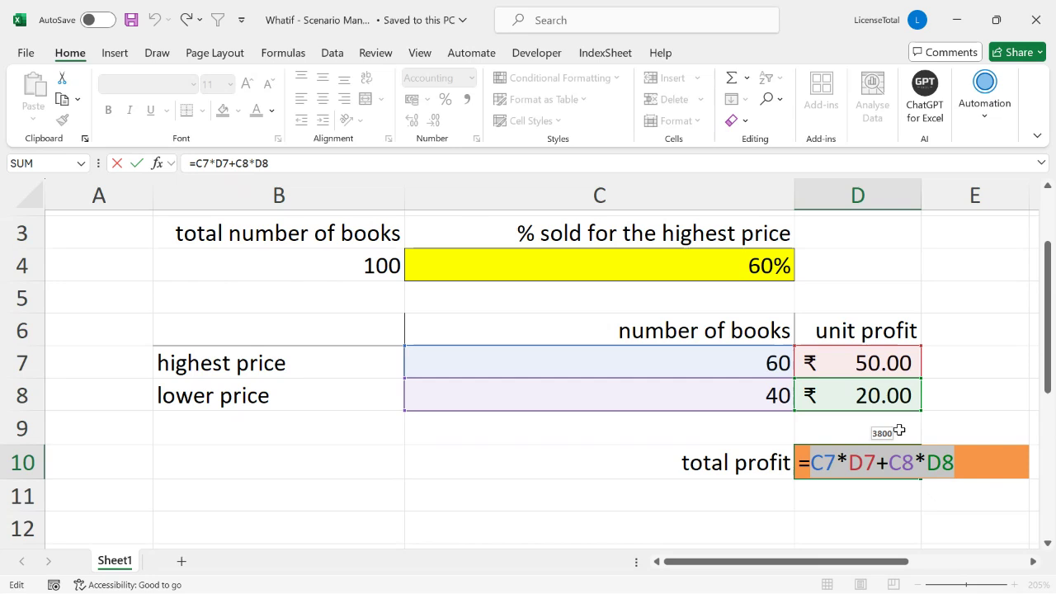
{"action": "key", "text": "Escape"}
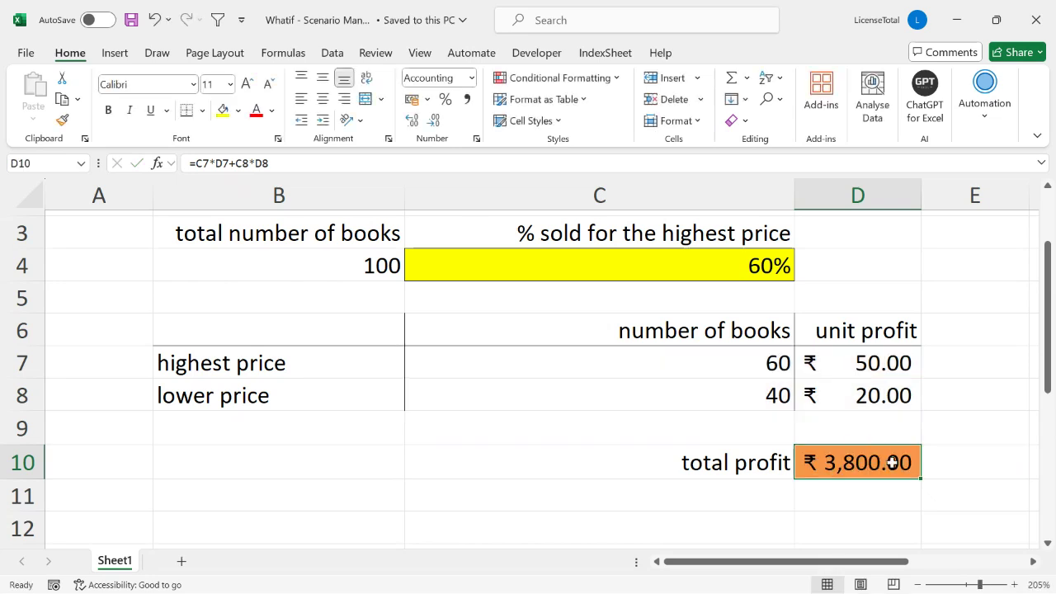
- Calculate the highest-price profit in E7 with the formula =C7*D7
{"action": "left_click", "coordinate": [950, 364]}
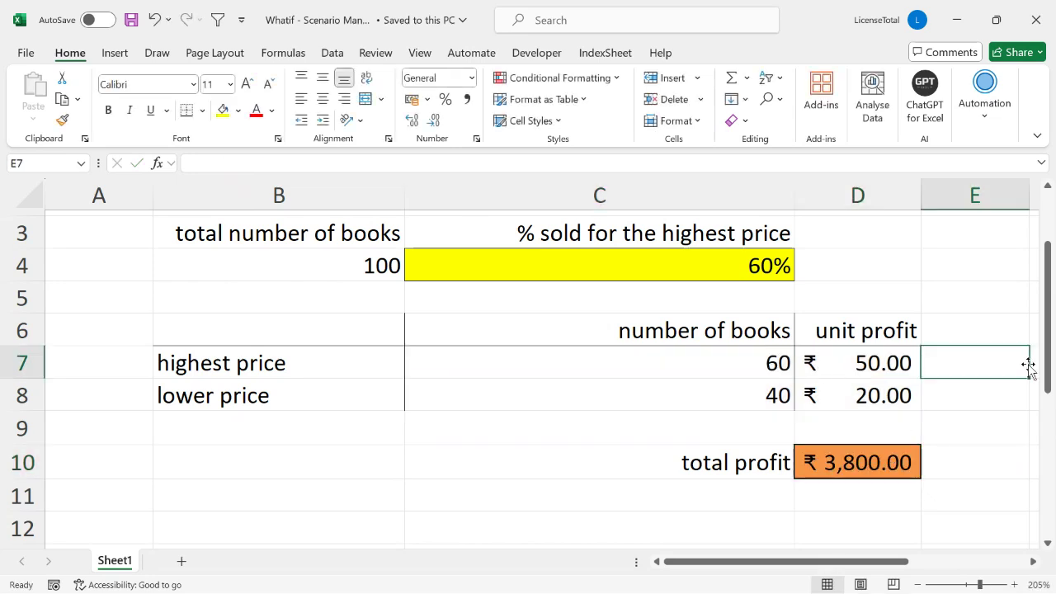
{"action": "type", "text": "="}
{"action": "key", "text": "Left"}
{"action": "key", "text": "Left"}
{"action": "key", "text": "Left"}
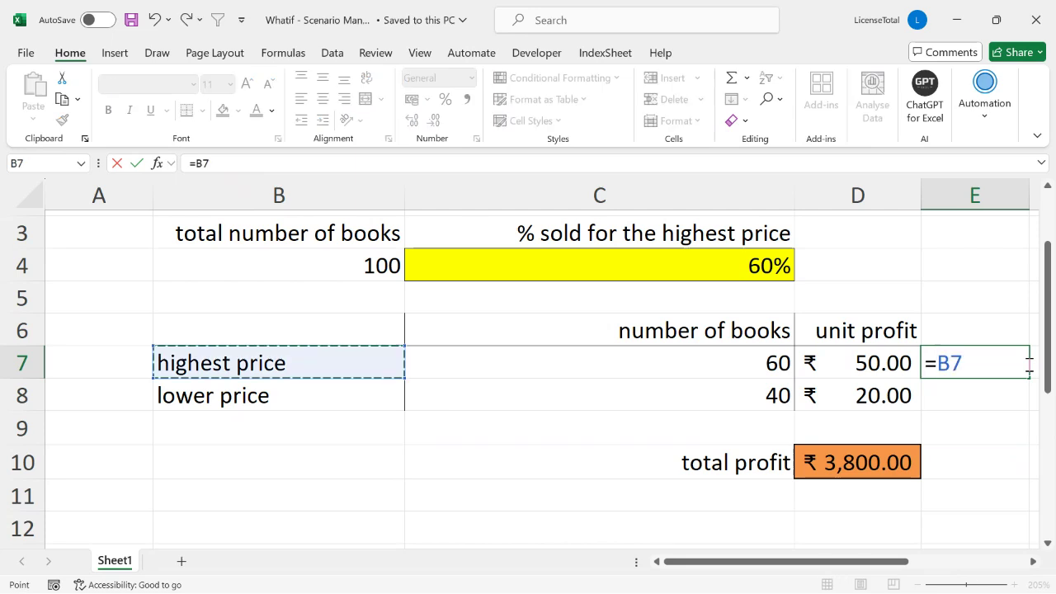
{"action": "key", "text": "Right"}
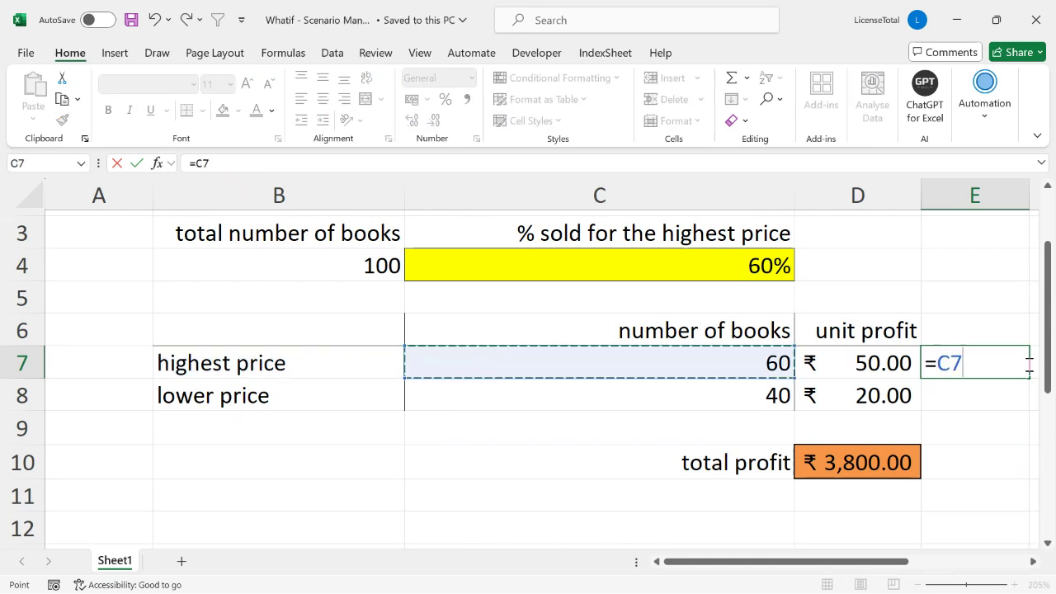
{"action": "type", "text": "*"}
{"action": "key", "text": "Left"}
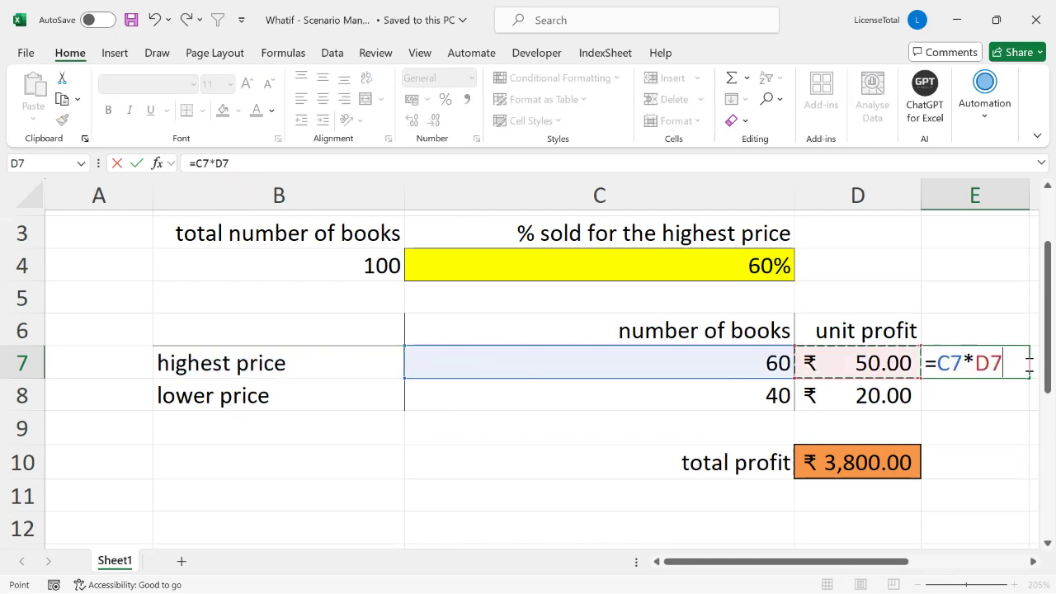
{"action": "key", "text": "Return"}
{"action": "key", "text": "Up"}
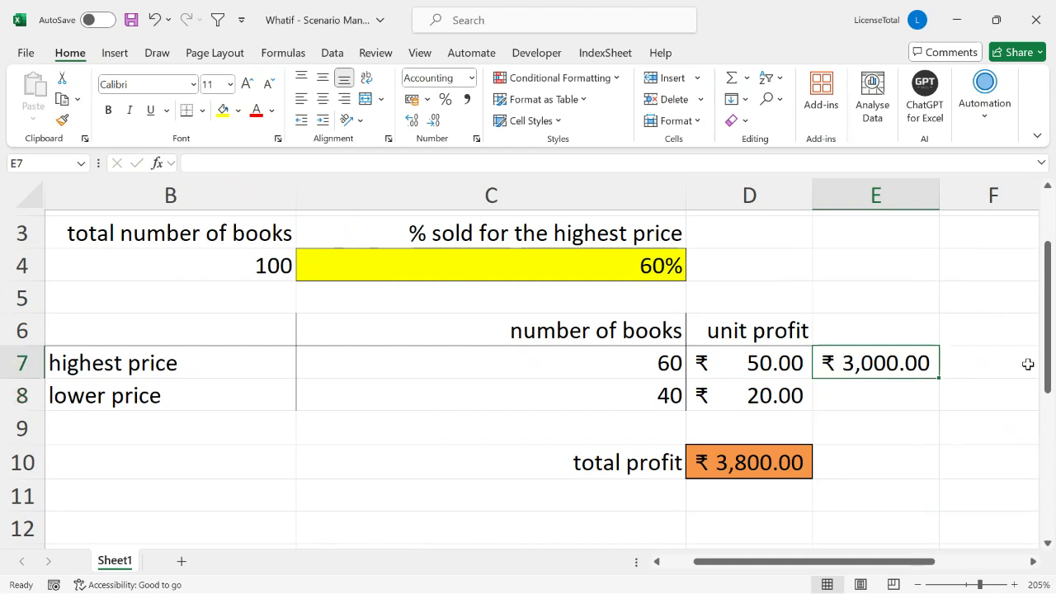
- Fill the profit formula from E7 down into E8 for the lower price and compare both amounts with the total profit
{"action": "key", "text": "Down"}
{"action": "key", "text": "ctrl+d"}
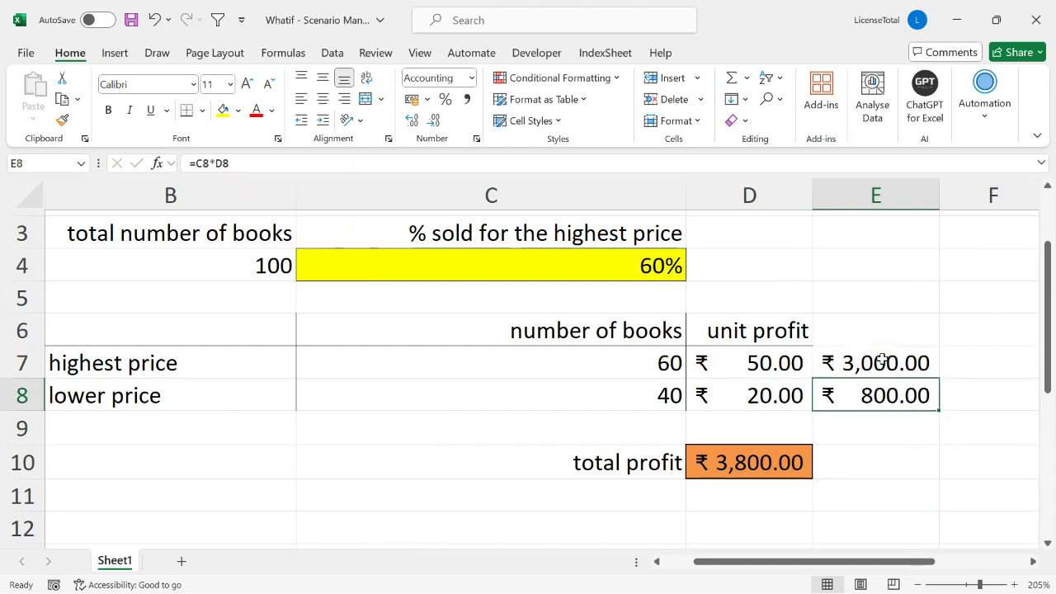
{"action": "left_click_drag", "start_coordinate": [882, 361], "coordinate": [882, 388]}
{"action": "left_click", "coordinate": [766, 462]}
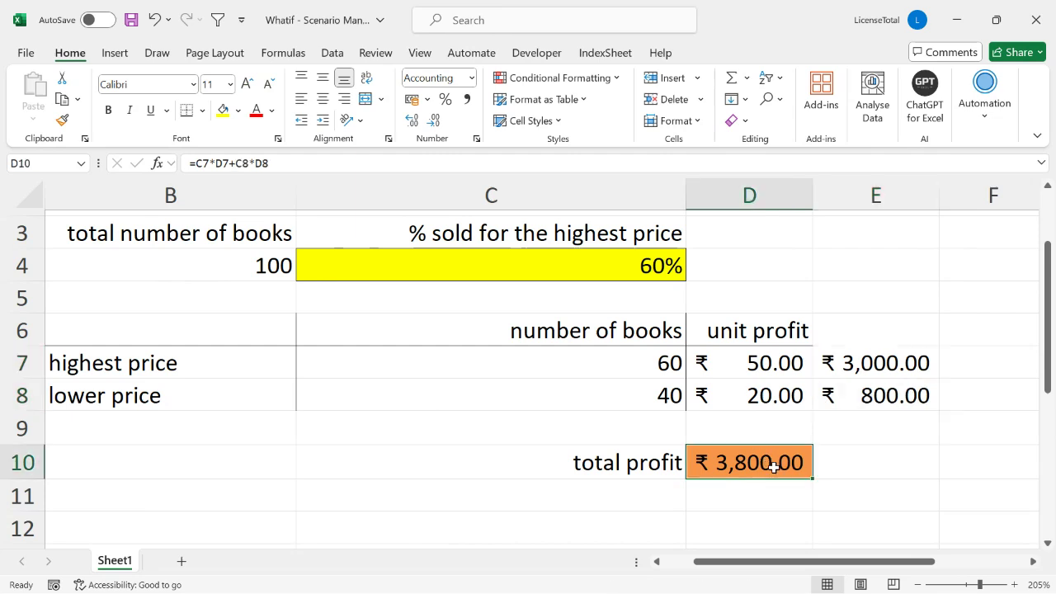
- Set the percentage sold for the highest price in C4 to 40%
{"action": "left_click", "coordinate": [634, 267]}
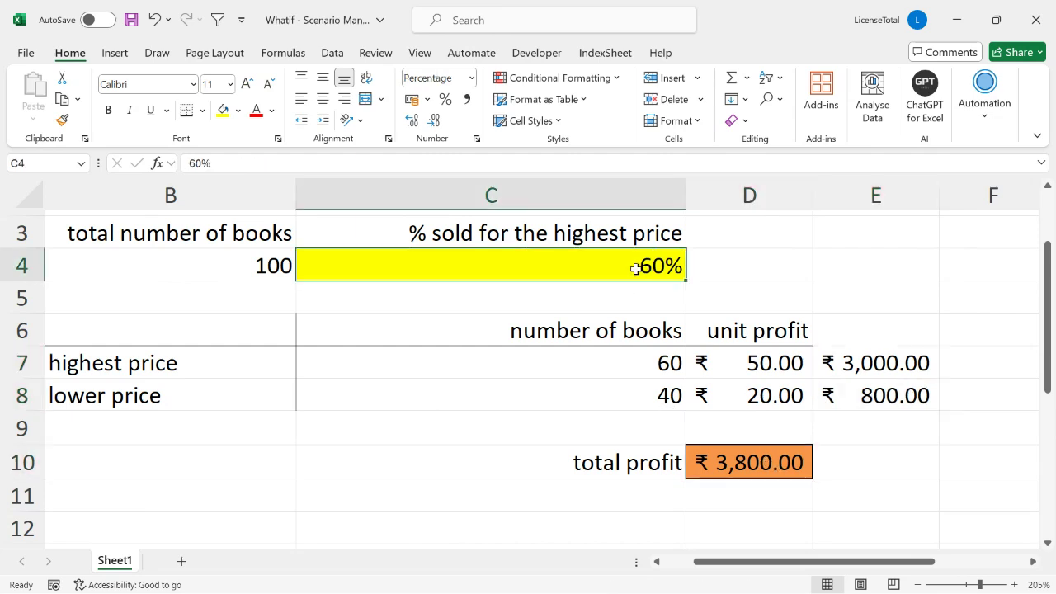
{"action": "double_click", "coordinate": [650, 264]}
{"action": "left_click_drag", "start_coordinate": [640, 265], "coordinate": [652, 265]}
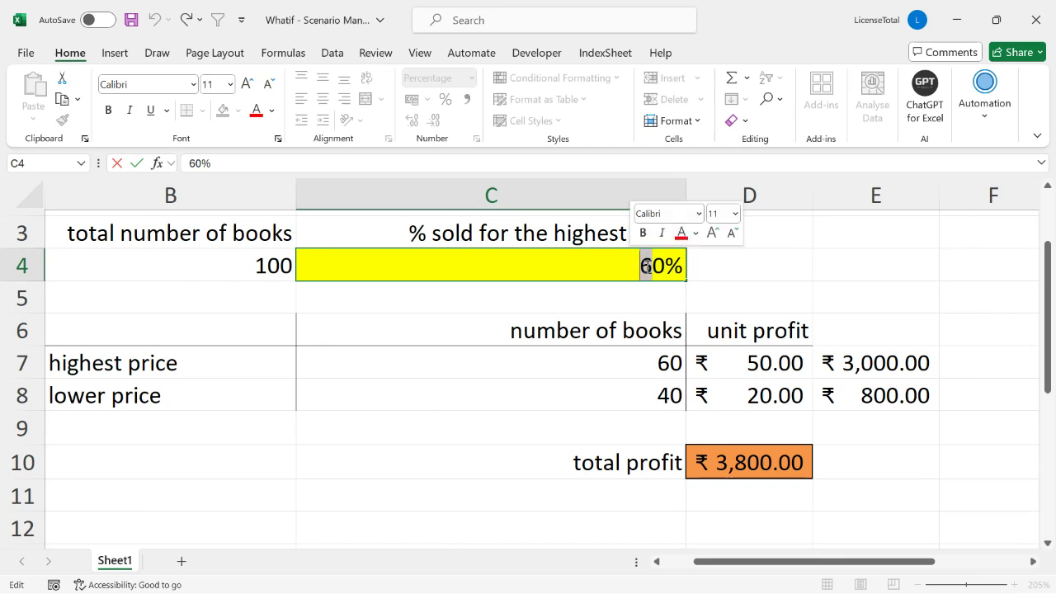
{"action": "type", "text": "4"}
{"action": "key", "text": "Return"}
{"action": "left_click", "coordinate": [642, 266]}
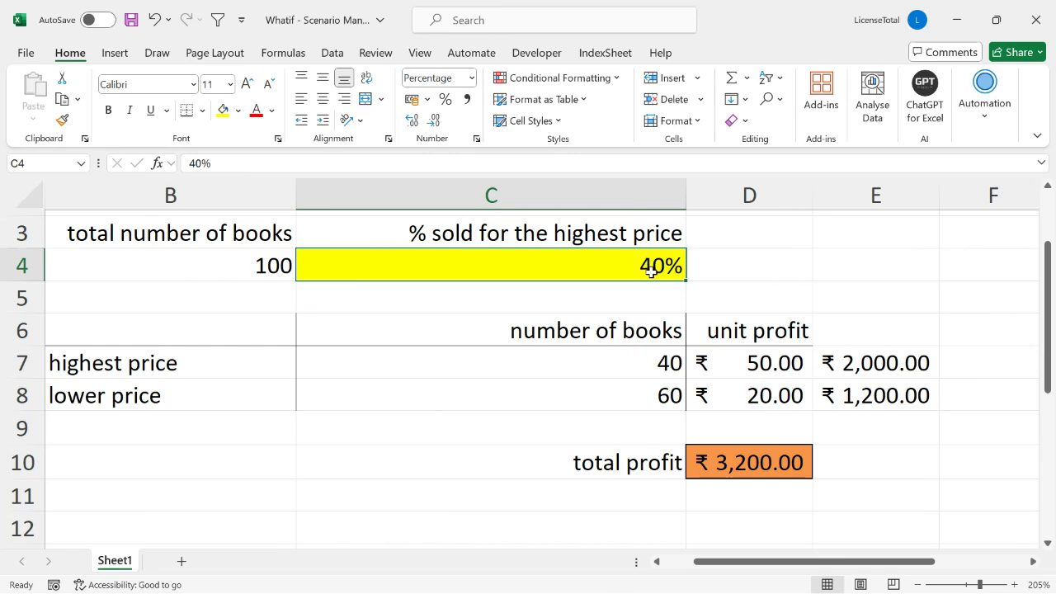
- Review how the total books in B4 and percentage in C4 feed the highest-price row's book count, unit profit and profit in row 7
{"action": "left_click", "coordinate": [223, 269]}
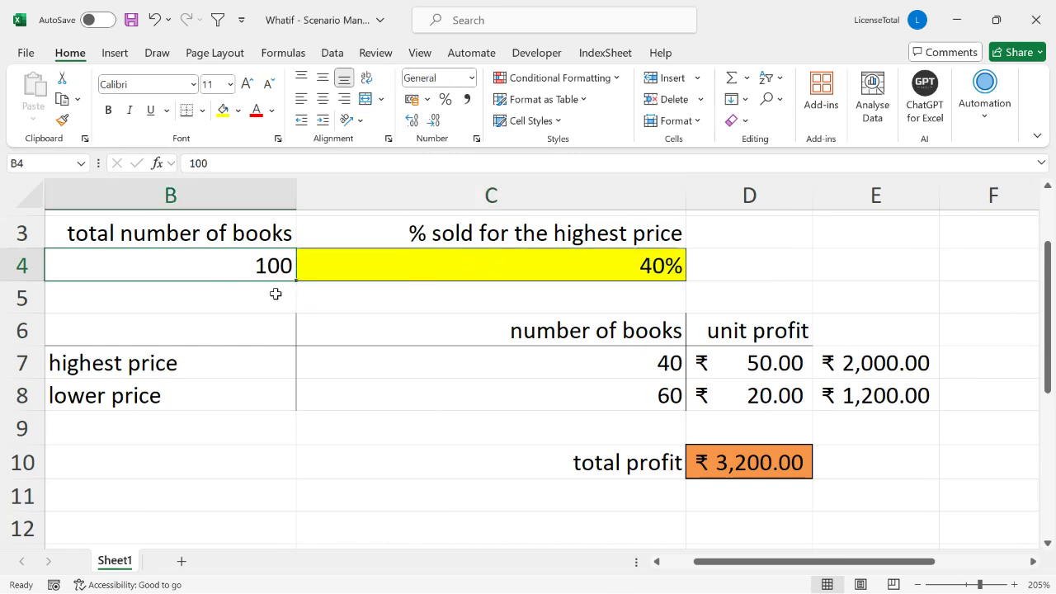
{"action": "left_click", "coordinate": [142, 372]}
{"action": "left_click", "coordinate": [569, 375]}
{"action": "left_click", "coordinate": [766, 378]}
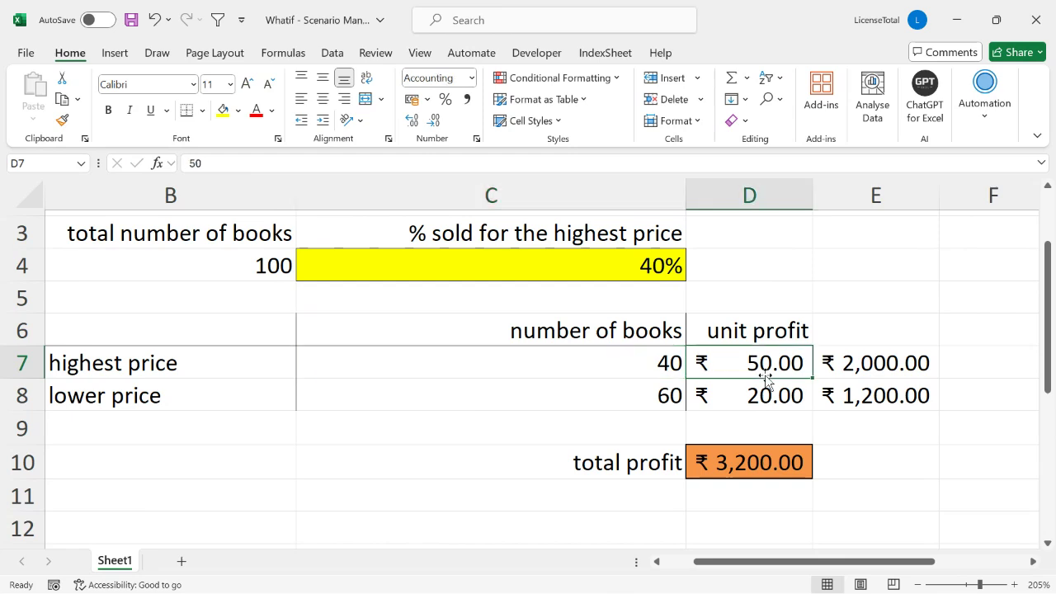
{"action": "left_click", "coordinate": [610, 264]}
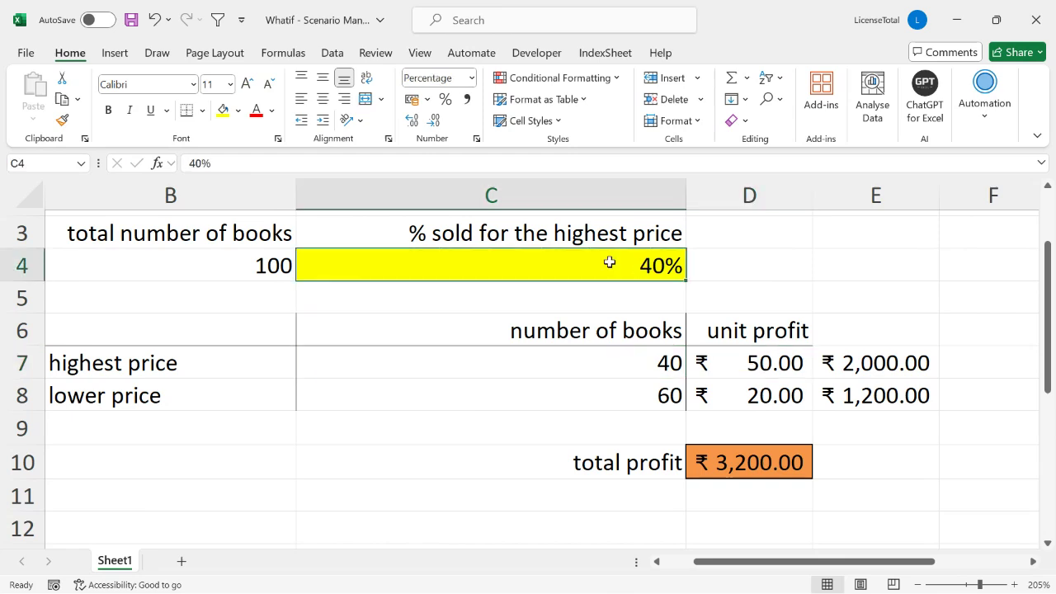
{"action": "left_click", "coordinate": [261, 265]}
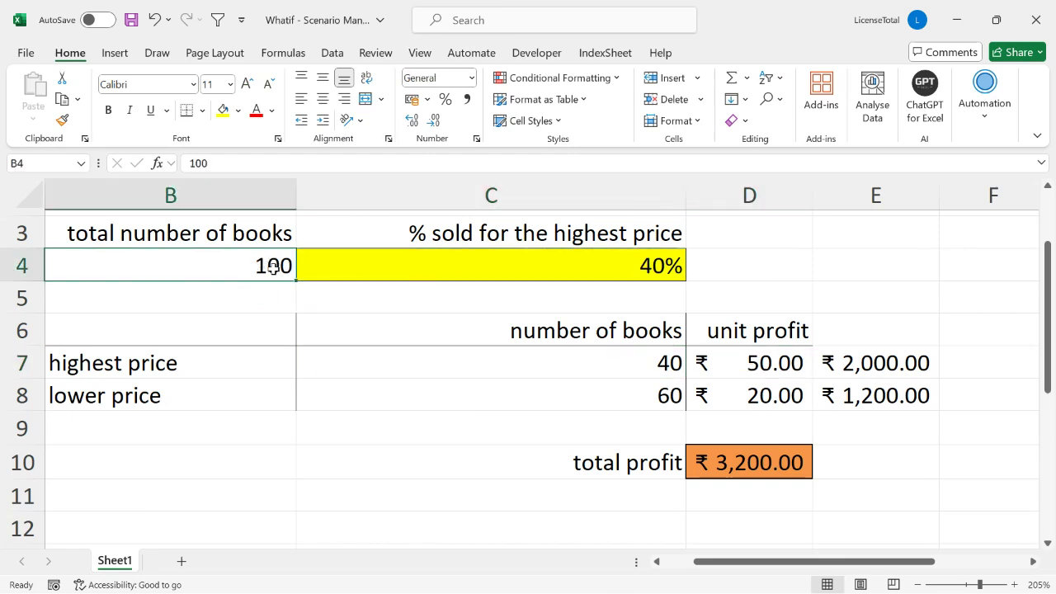
{"action": "left_click", "coordinate": [161, 371]}
{"action": "left_click", "coordinate": [560, 377]}
{"action": "left_click", "coordinate": [918, 361]}
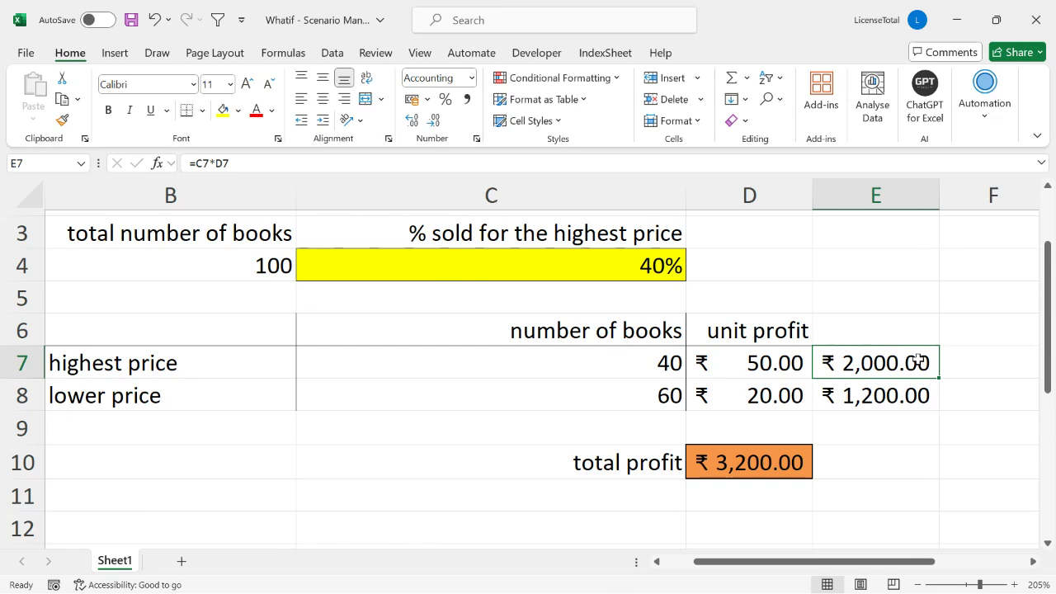
- Compare the book-count formulas in C7 and C8 and the unit profits in D7 and D8 for both price levels
{"action": "left_click", "coordinate": [656, 360]}
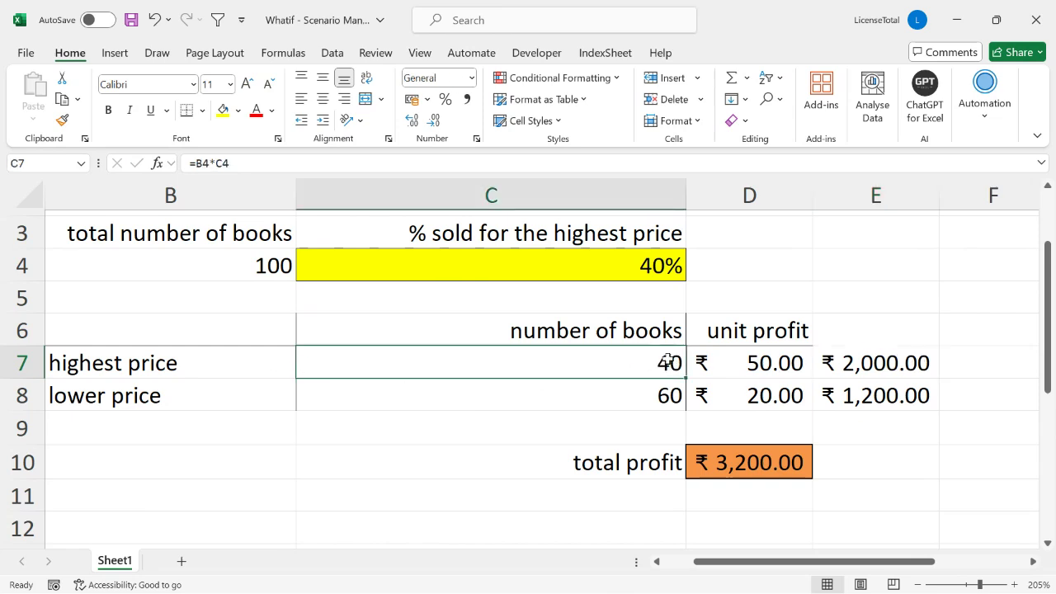
{"action": "left_click", "coordinate": [155, 361]}
{"action": "left_click", "coordinate": [581, 373]}
{"action": "left_click", "coordinate": [634, 392]}
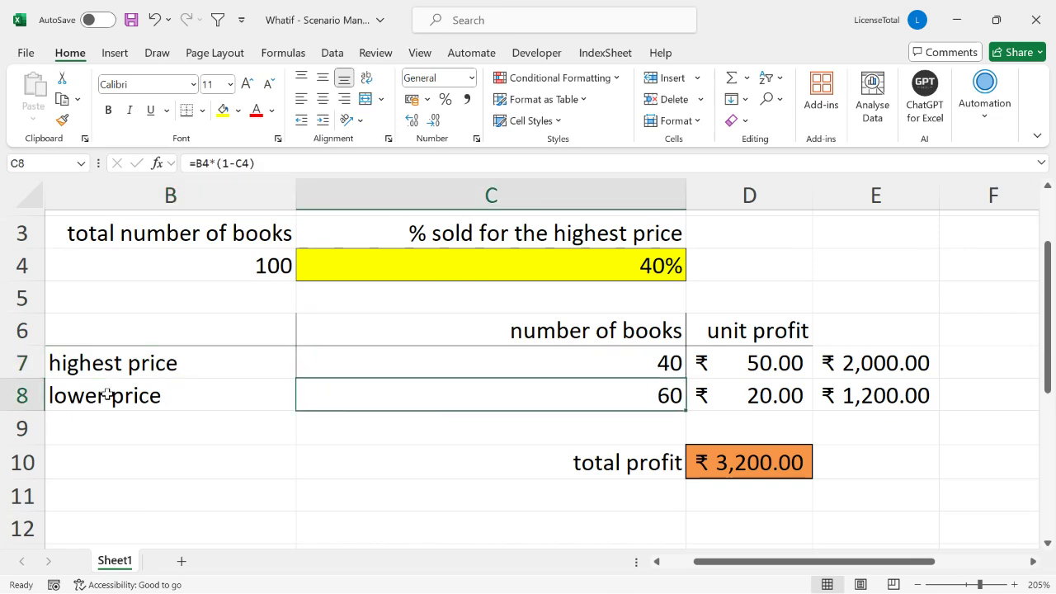
{"action": "left_click", "coordinate": [176, 397]}
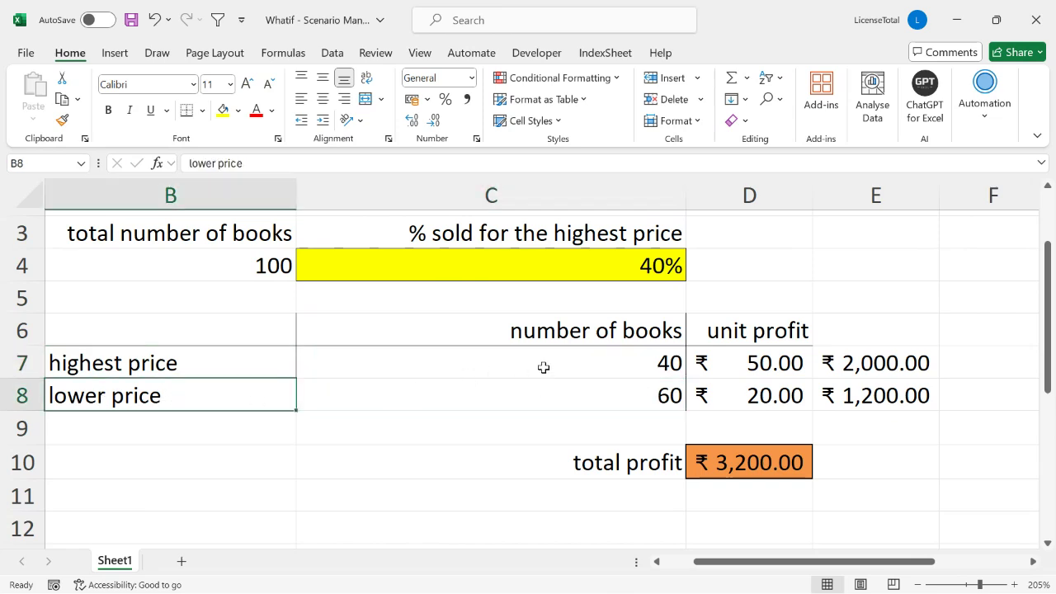
{"action": "left_click", "coordinate": [586, 361]}
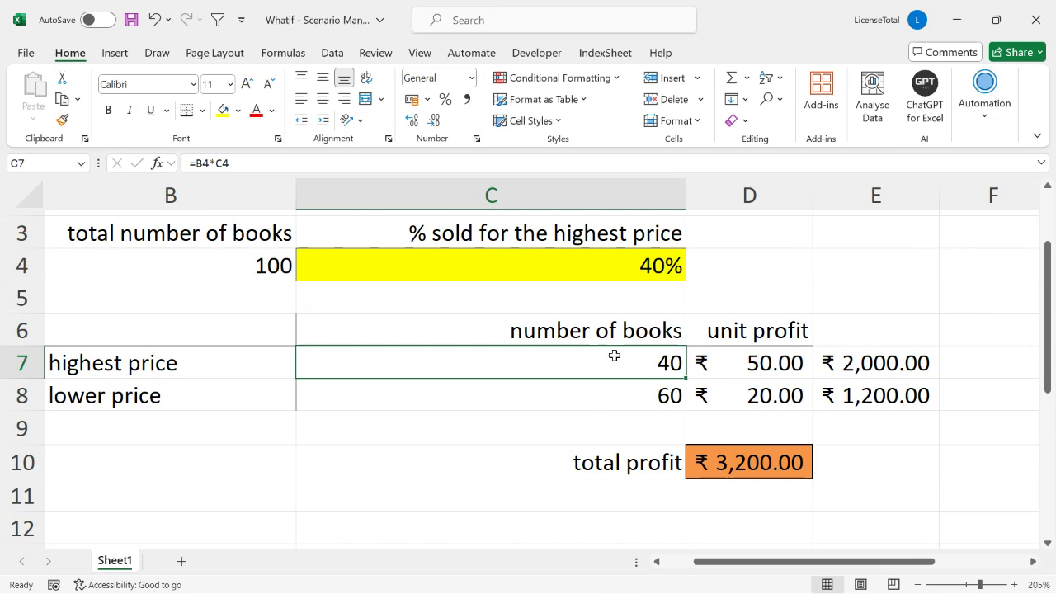
{"action": "left_click", "coordinate": [758, 362]}
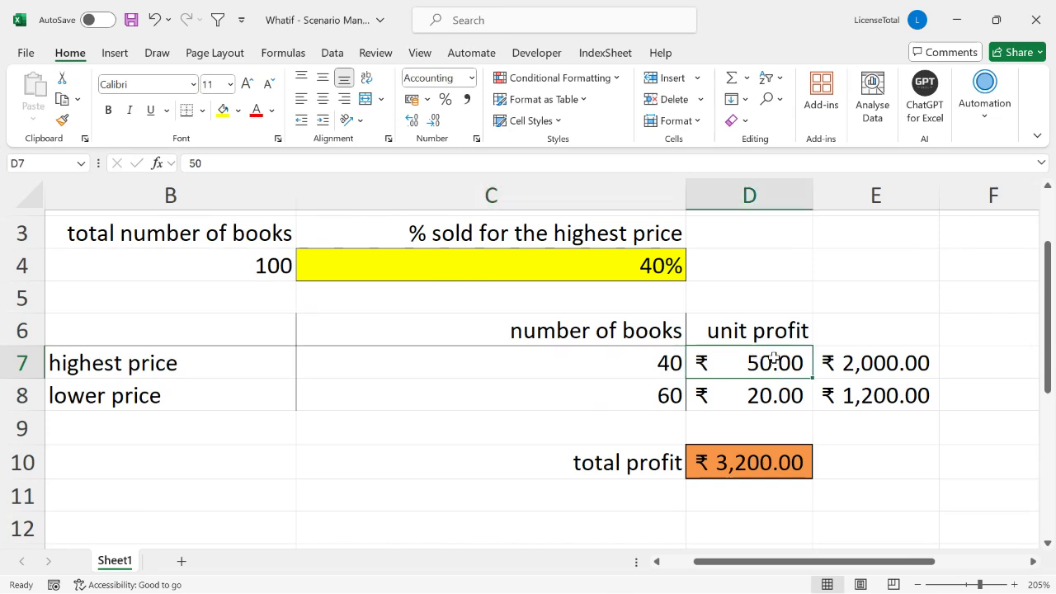
{"action": "left_click", "coordinate": [653, 398]}
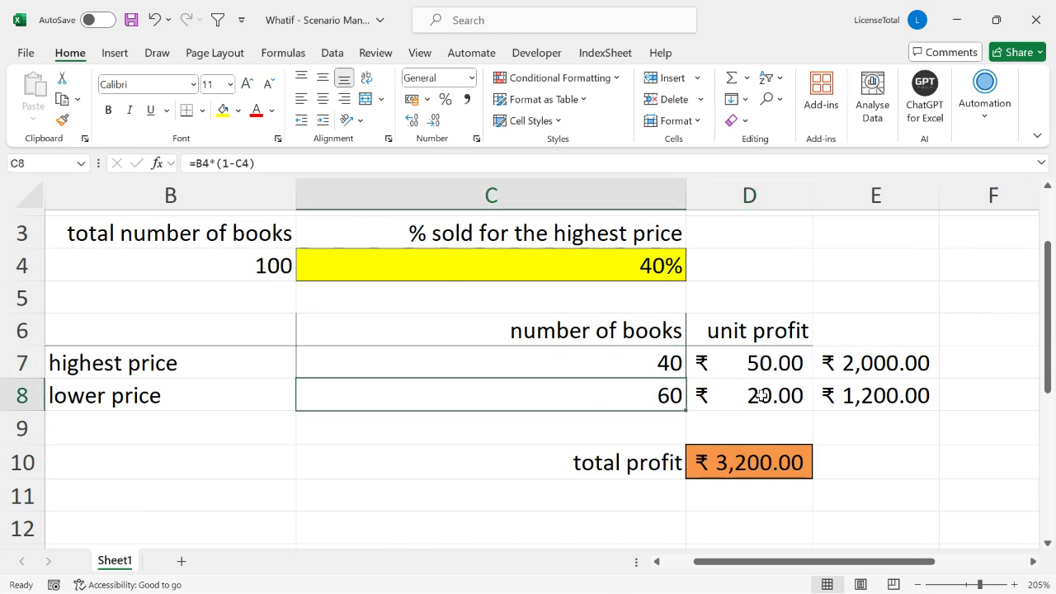
{"action": "left_click", "coordinate": [764, 396]}
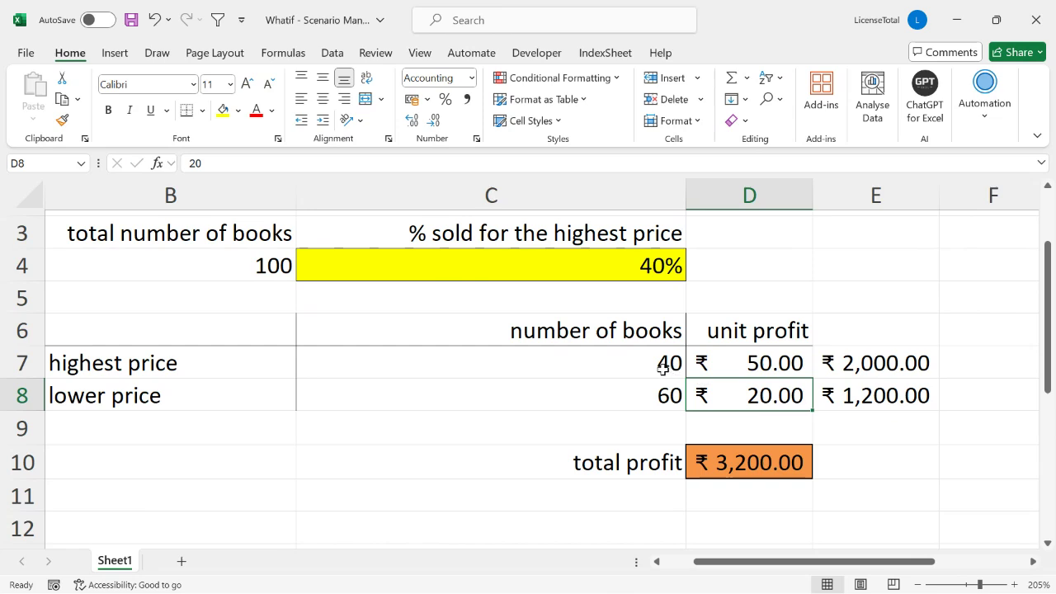
- Trace how book counts and unit profits produce the profits in E7 and E8, and relate them to the total profit in D10
{"action": "left_click_drag", "start_coordinate": [662, 368], "coordinate": [790, 368]}
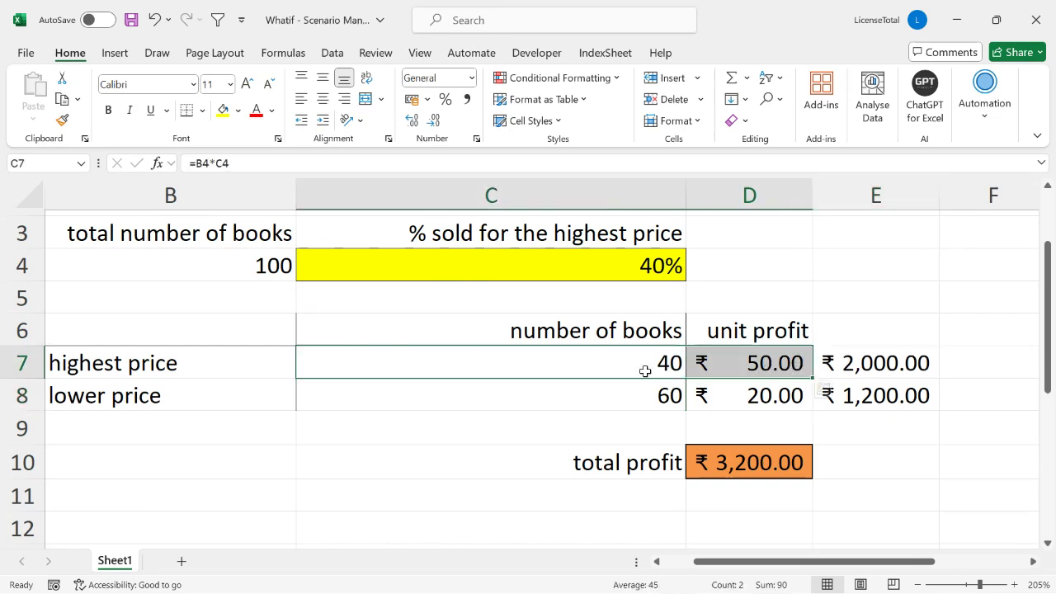
{"action": "left_click", "coordinate": [877, 363]}
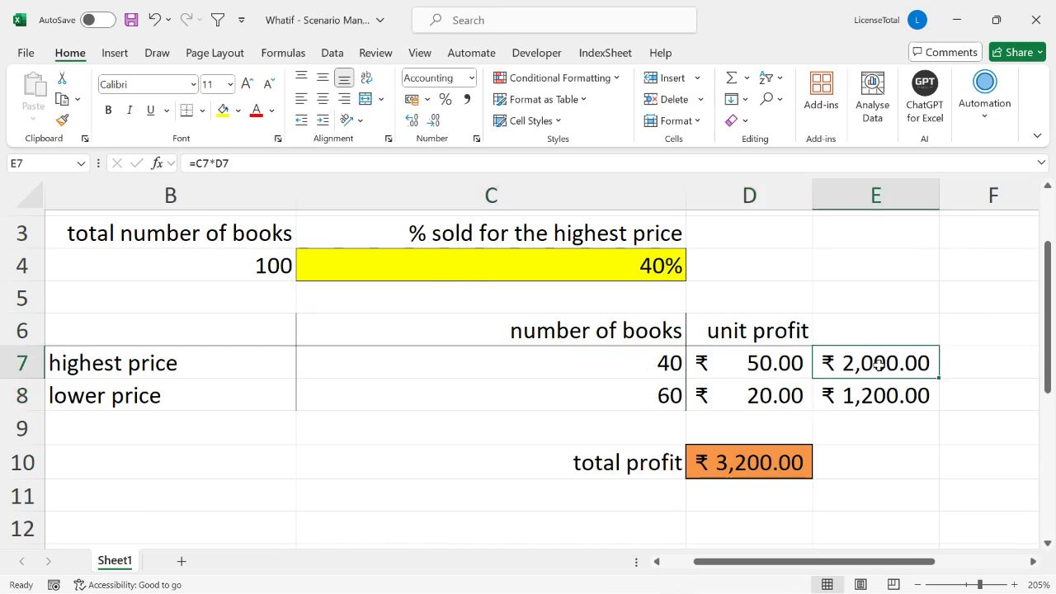
{"action": "left_click", "coordinate": [653, 403]}
{"action": "left_click", "coordinate": [782, 401]}
{"action": "left_click", "coordinate": [878, 396]}
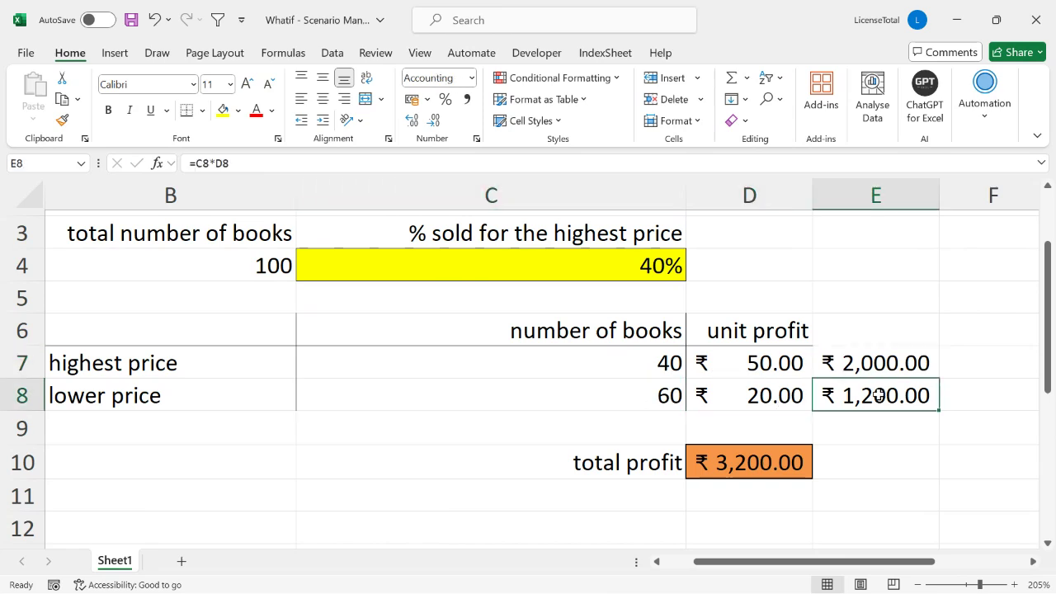
{"action": "left_click", "coordinate": [766, 454]}
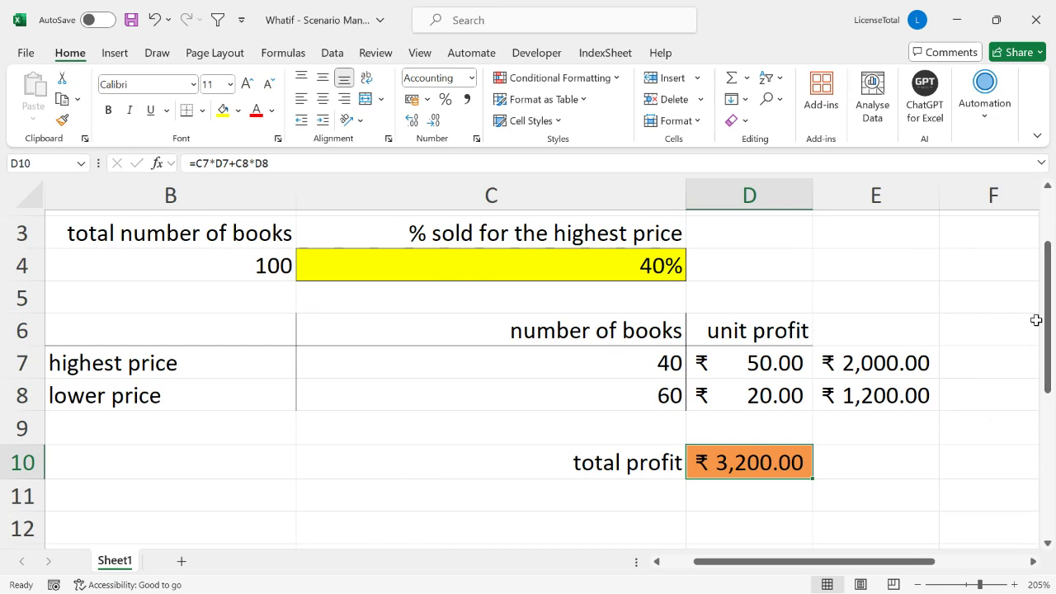
{"action": "left_click", "coordinate": [902, 368]}
{"action": "left_click", "coordinate": [895, 395]}
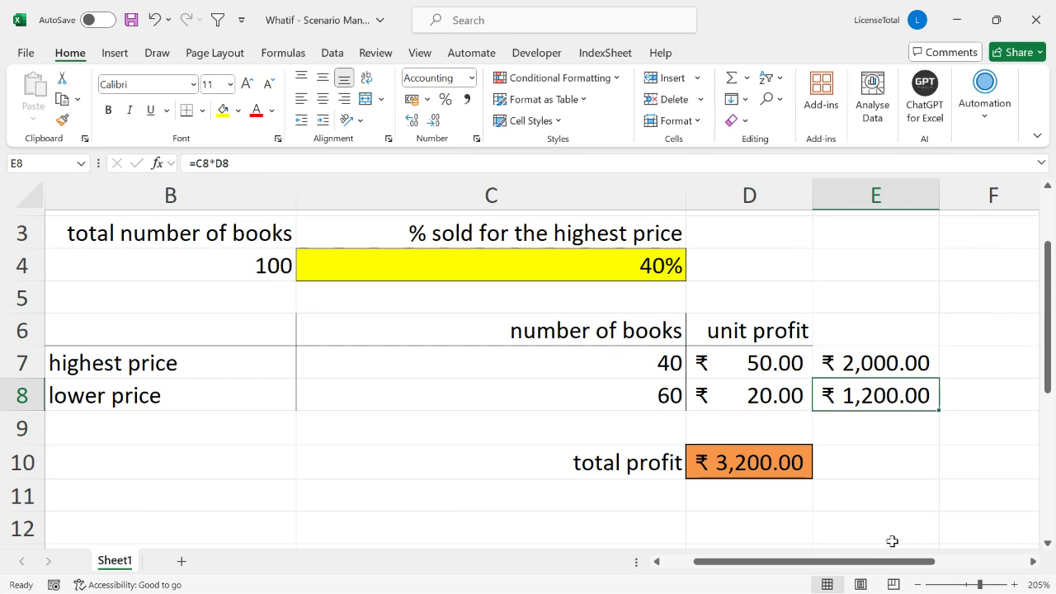
- Start a scenario heading row in the empty area beside the model with 60% HP in H6 and 70% HP in I6
{"action": "left_click_drag", "start_coordinate": [871, 566], "coordinate": [963, 566]}
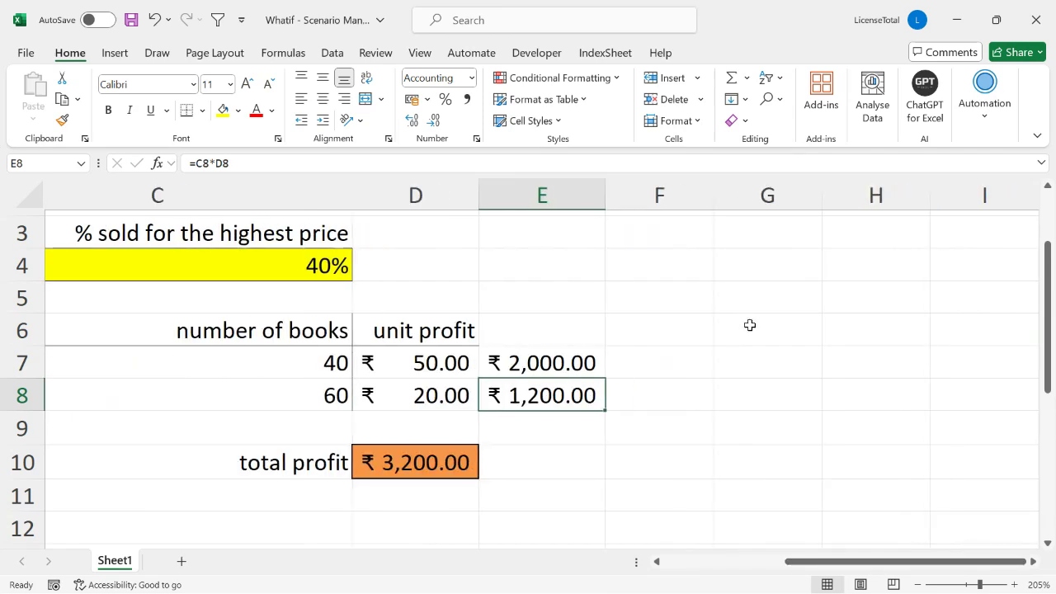
{"action": "left_click", "coordinate": [802, 338]}
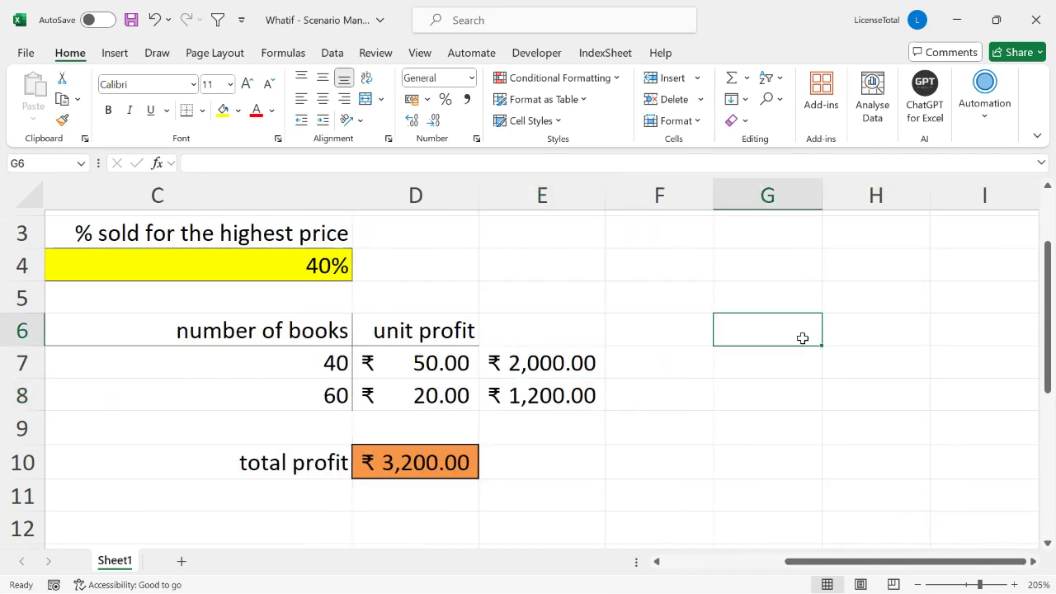
{"action": "left_click", "coordinate": [858, 332]}
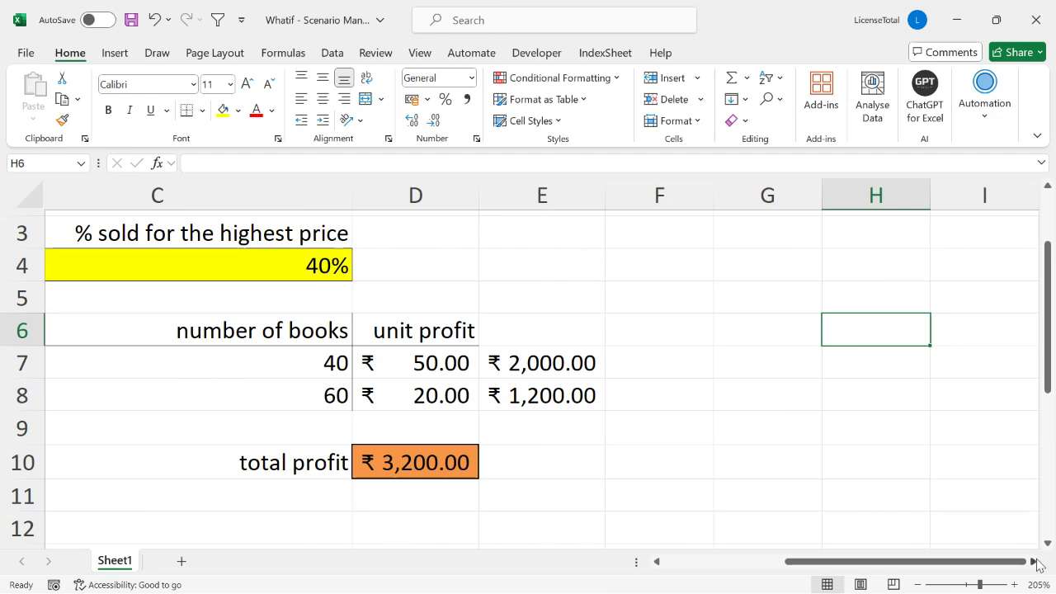
{"action": "left_click", "coordinate": [1034, 562]}
{"action": "left_click", "coordinate": [1034, 562]}
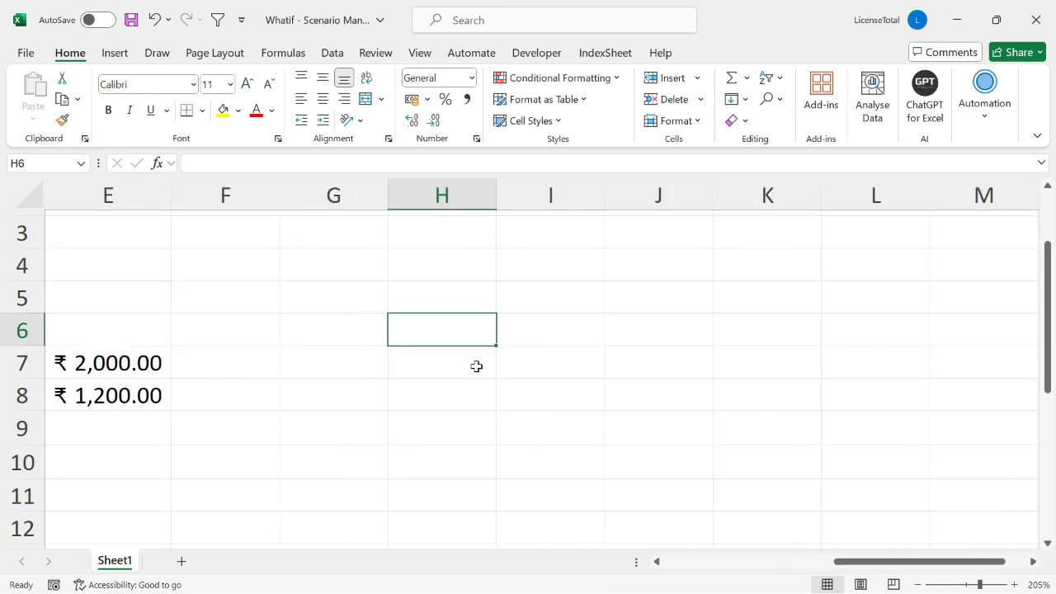
{"action": "type", "text": "60"}
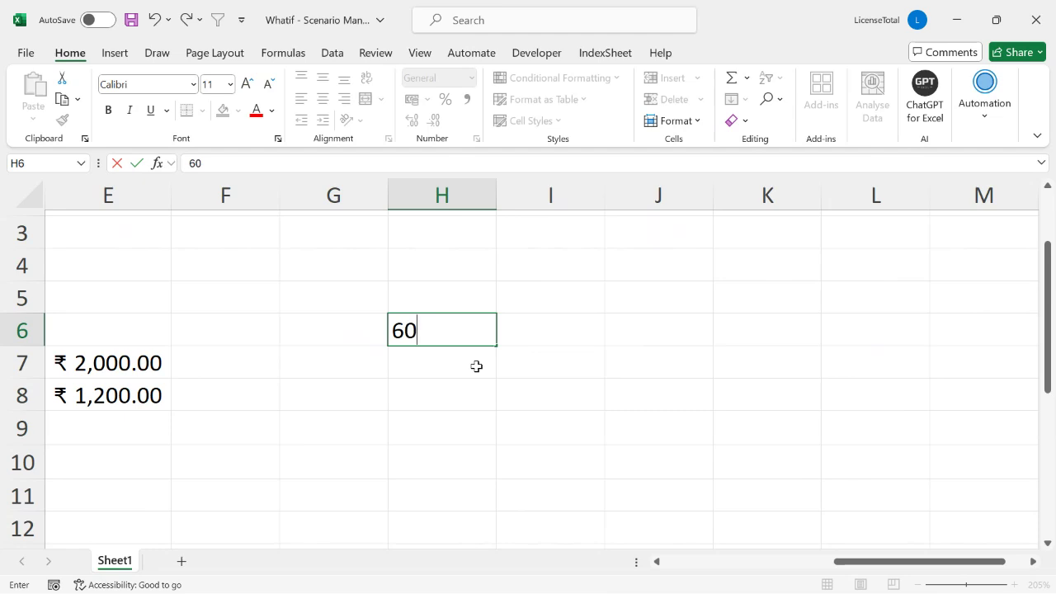
{"action": "type", "text": "% HP"}
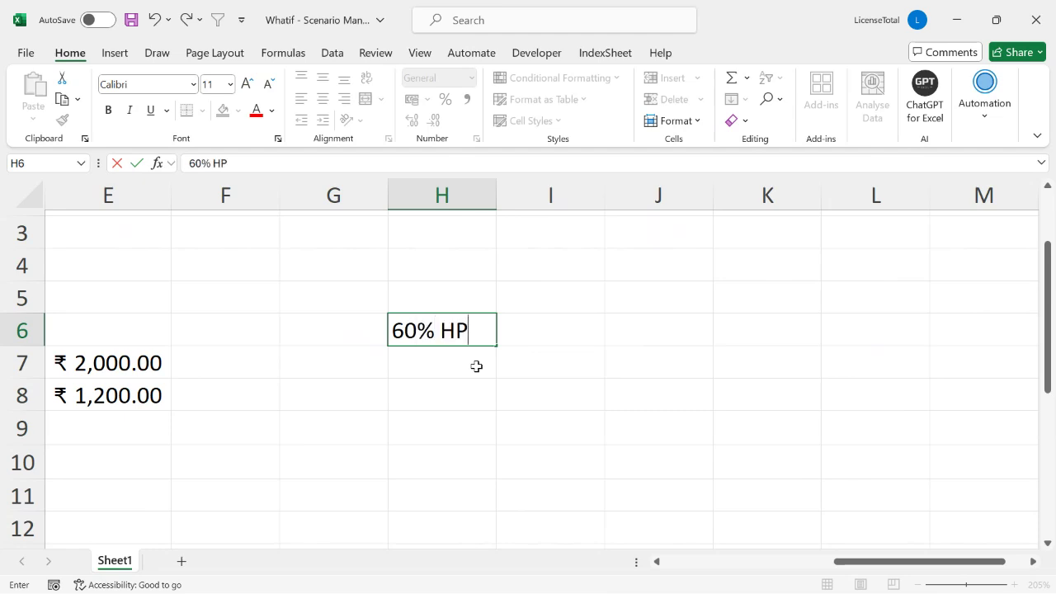
{"action": "key", "text": "Tab"}
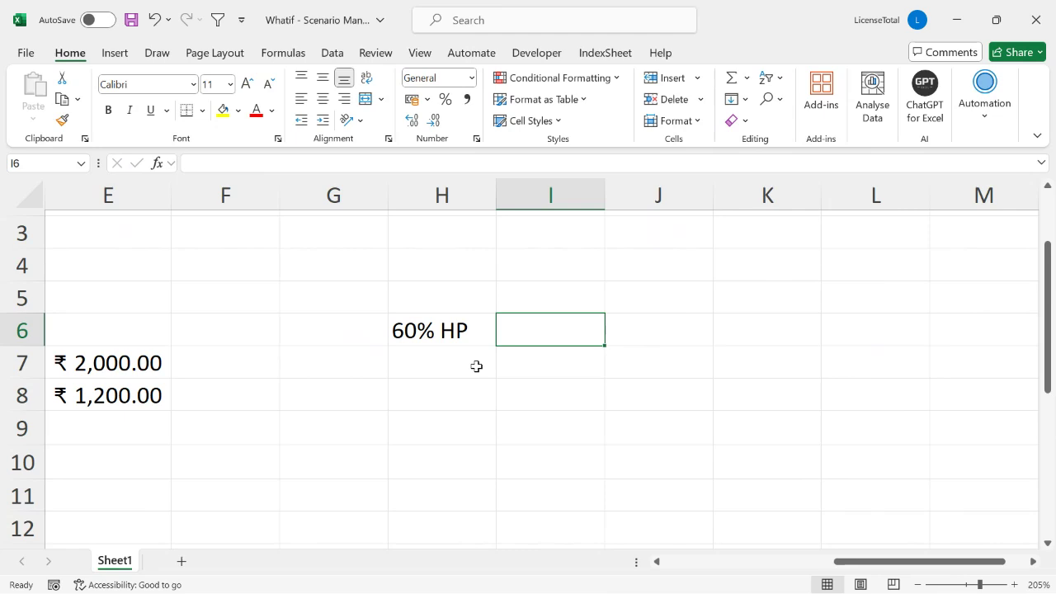
{"action": "type", "text": "7"}
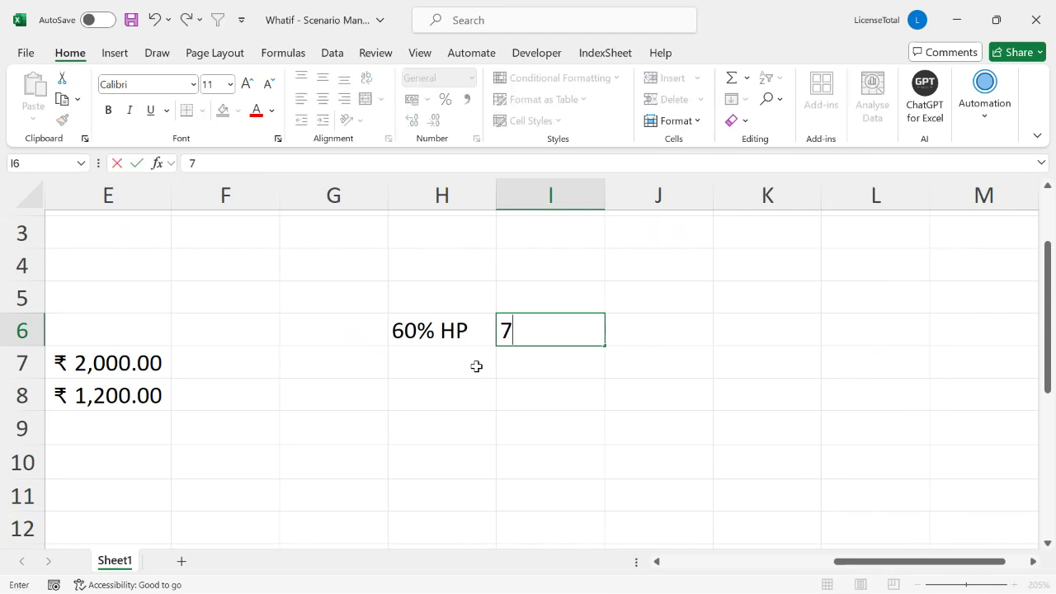
{"action": "type", "text": "0% HP"}
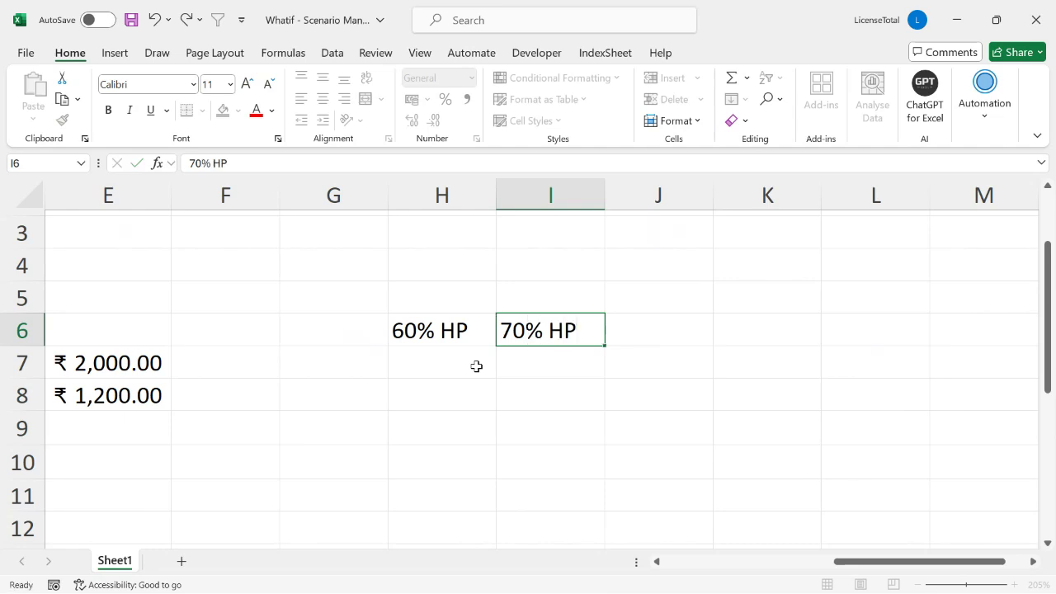
{"action": "key", "text": "Tab"}
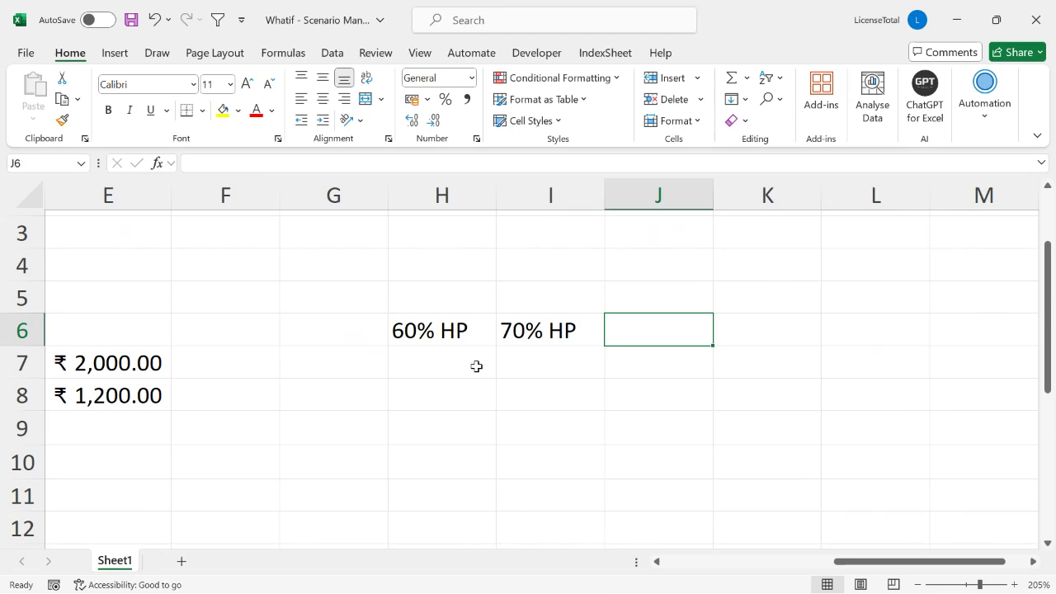
- Add the scenario headings 80% HP in J6 and 85% HP in K6
{"action": "type", "text": "80"}
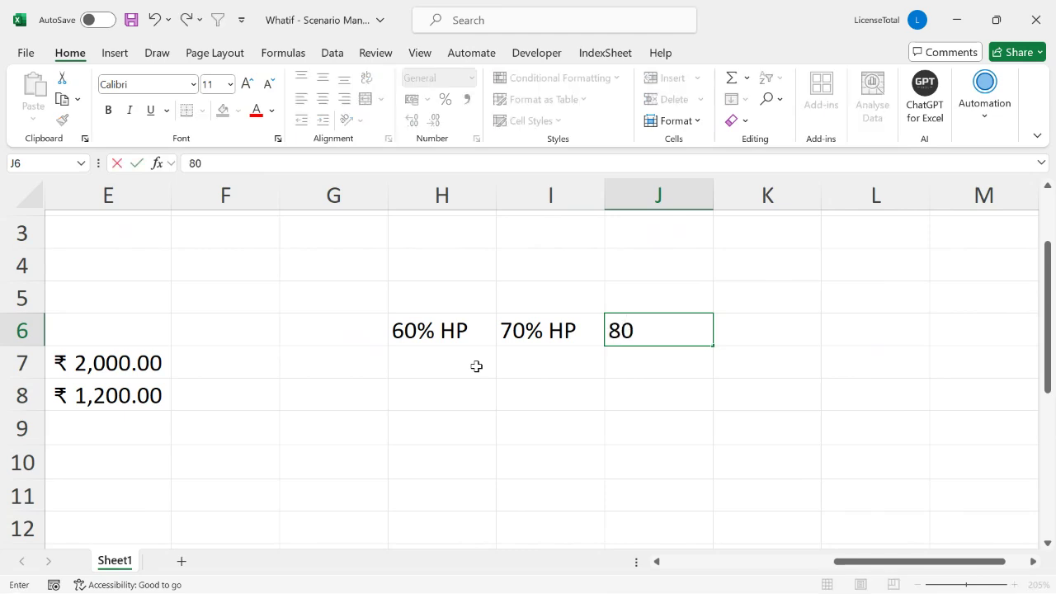
{"action": "type", "text": "% HP"}
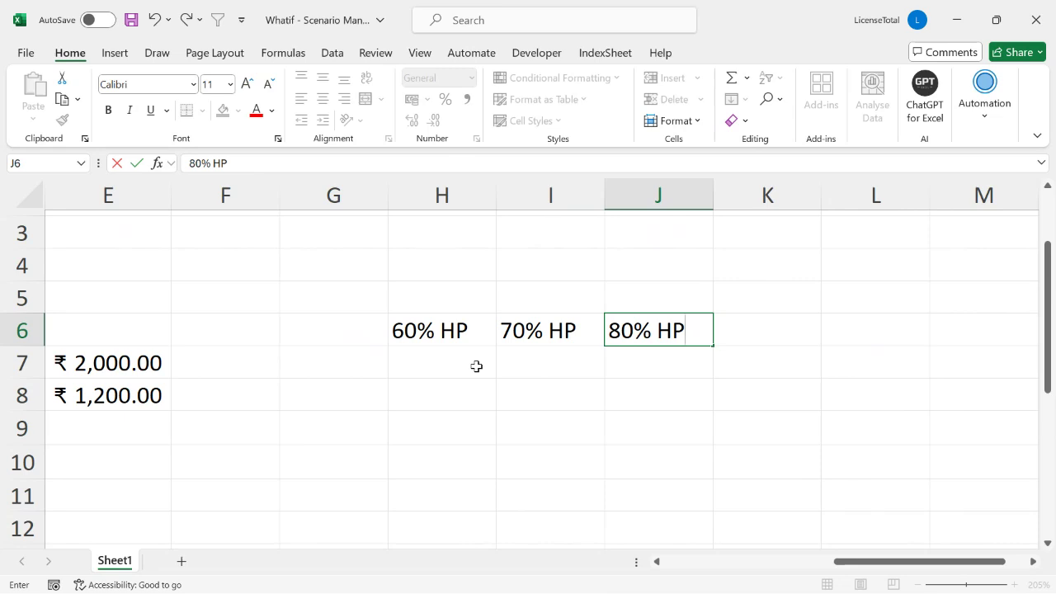
{"action": "key", "text": "Tab"}
{"action": "type", "text": "85% HP"}
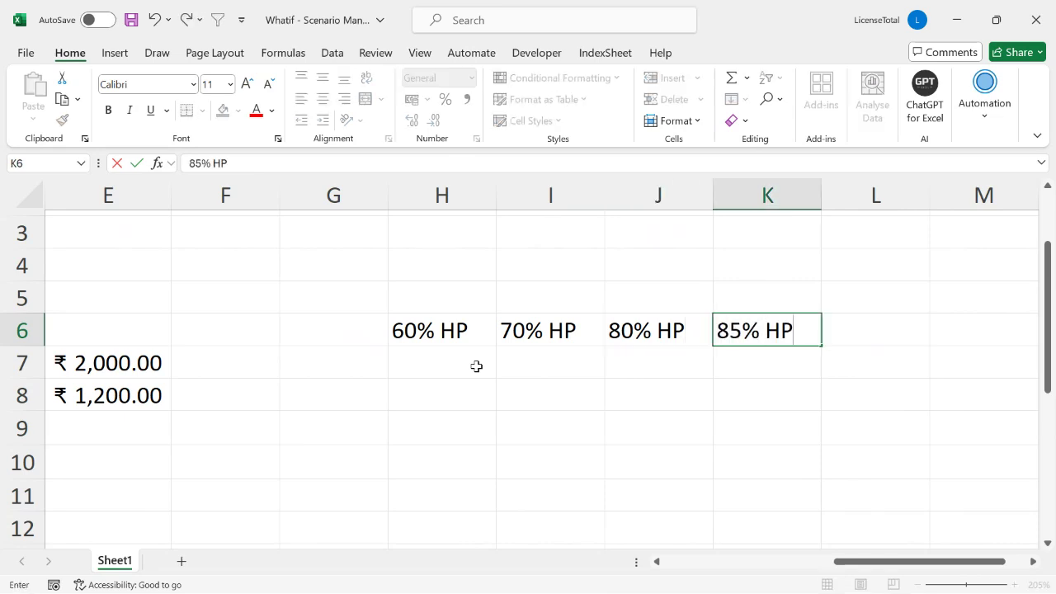
{"action": "key", "text": "Tab"}
- Complete the scenario heading row with 90% HP in L6 and 95% HP in M6
{"action": "type", "text": "90%"}
{"action": "key", "text": "Tab"}
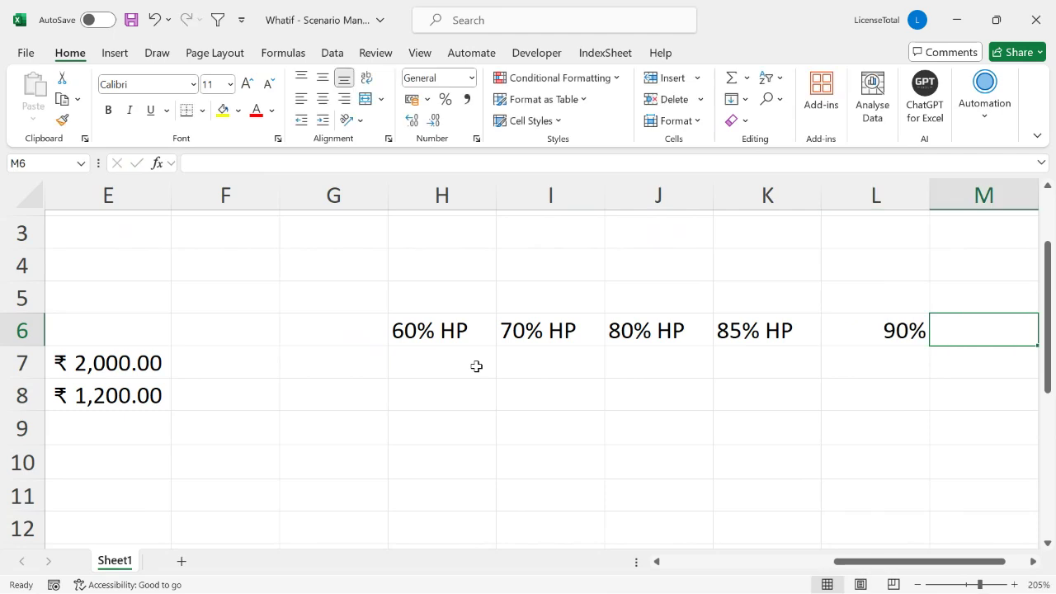
{"action": "key", "text": "shift+Tab"}
{"action": "key", "text": "F2"}
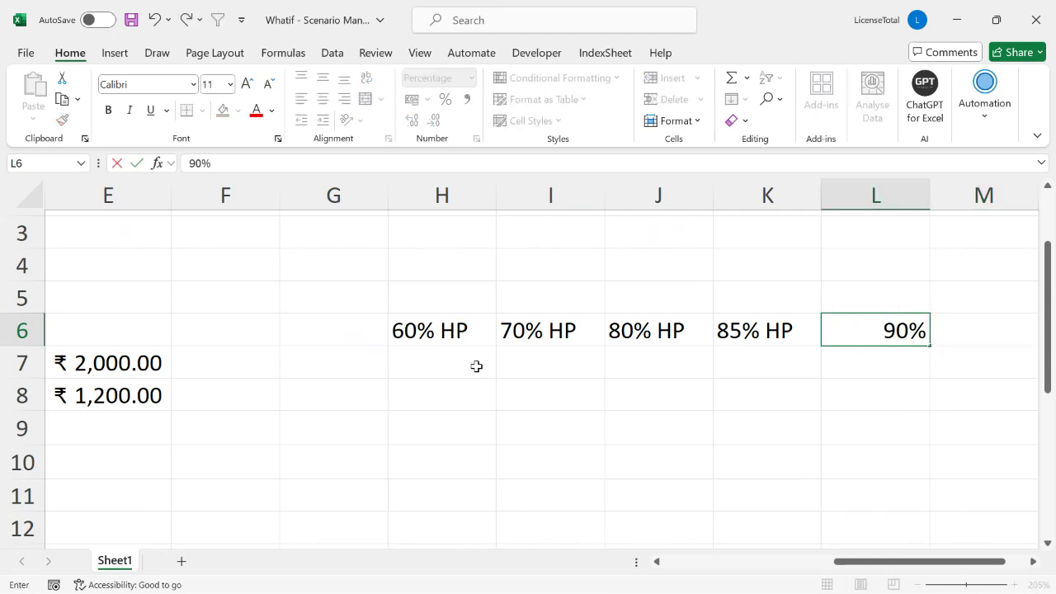
{"action": "type", "text": "HP"}
{"action": "key", "text": "Tab"}
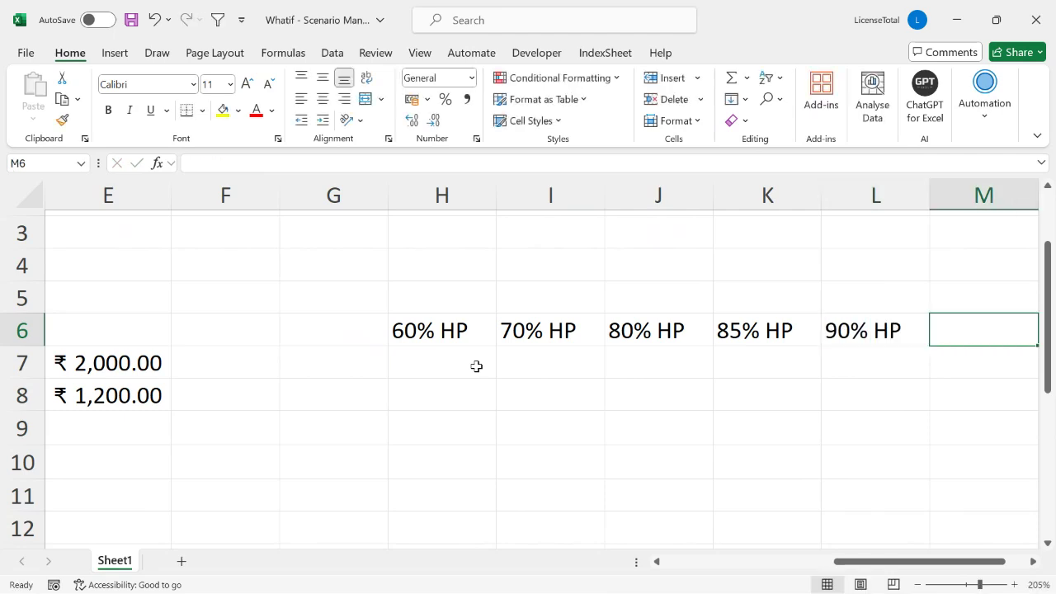
{"action": "type", "text": "95%"}
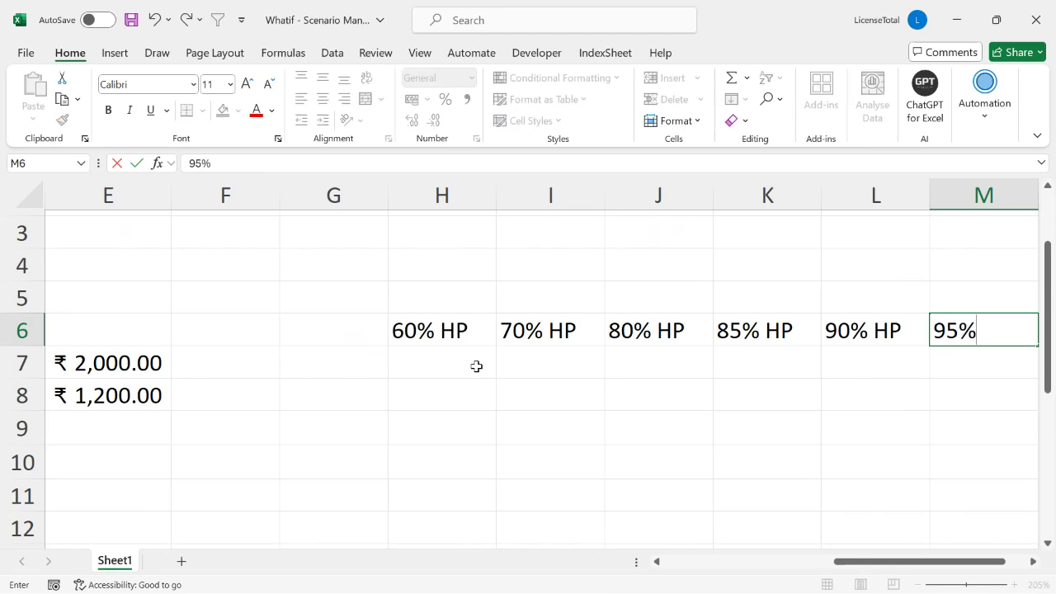
{"action": "type", "text": " HP"}
{"action": "key", "text": "Return"}
- Label the row below the scenario headings with Total Profit in G7
{"action": "left_click", "coordinate": [352, 368]}
{"action": "type", "text": "Total Pro"}
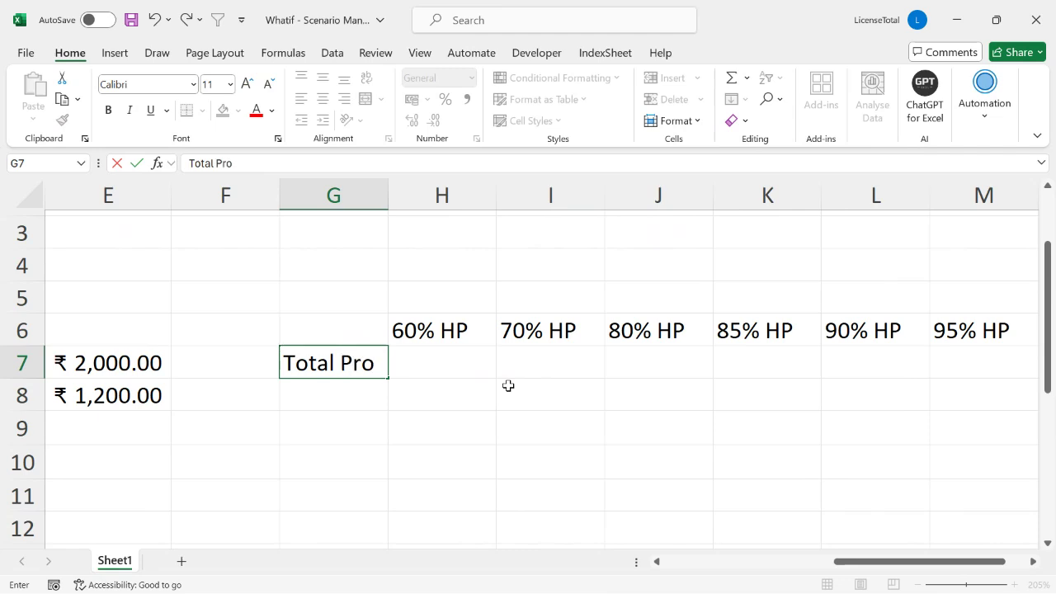
{"action": "type", "text": "fit"}
{"action": "key", "text": "Tab"}
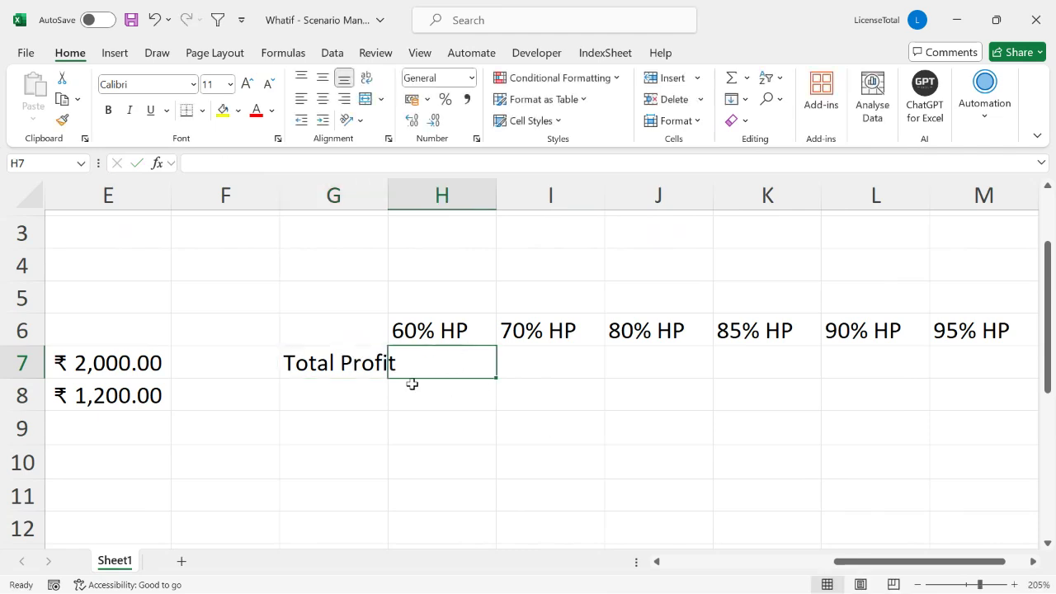
- Review how each highest-price scenario heading in H6:M6 pairs with the empty total profit cell beneath it
{"action": "left_click", "coordinate": [435, 328]}
{"action": "left_click", "coordinate": [429, 363]}
{"action": "left_click", "coordinate": [549, 363]}
{"action": "left_click", "coordinate": [559, 330]}
{"action": "left_click", "coordinate": [649, 361]}
{"action": "left_click", "coordinate": [661, 333]}
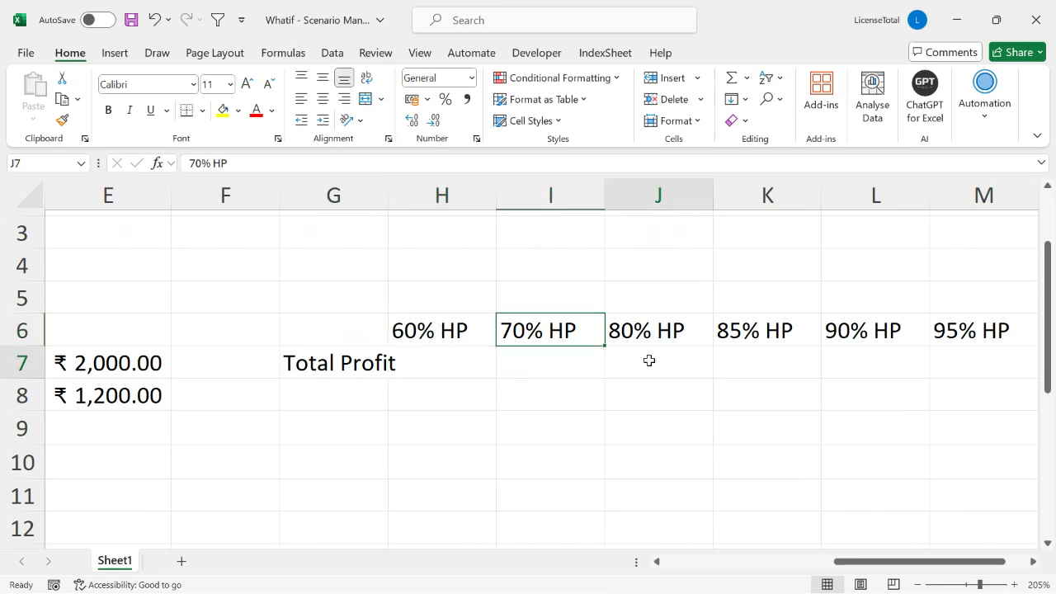
{"action": "left_click", "coordinate": [771, 330]}
{"action": "left_click", "coordinate": [768, 363]}
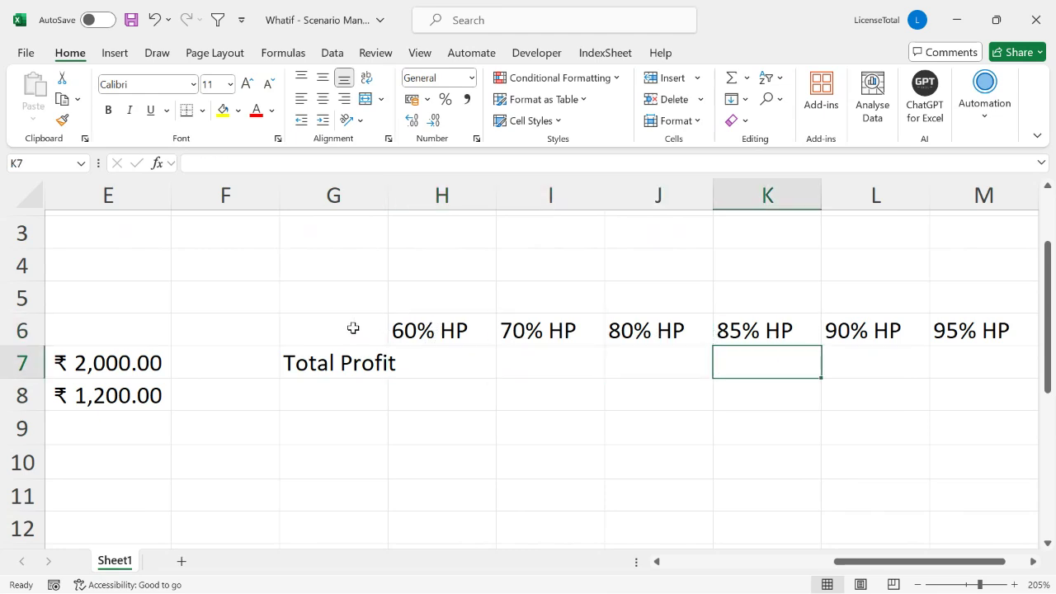
{"action": "left_click_drag", "start_coordinate": [356, 329], "coordinate": [731, 363]}
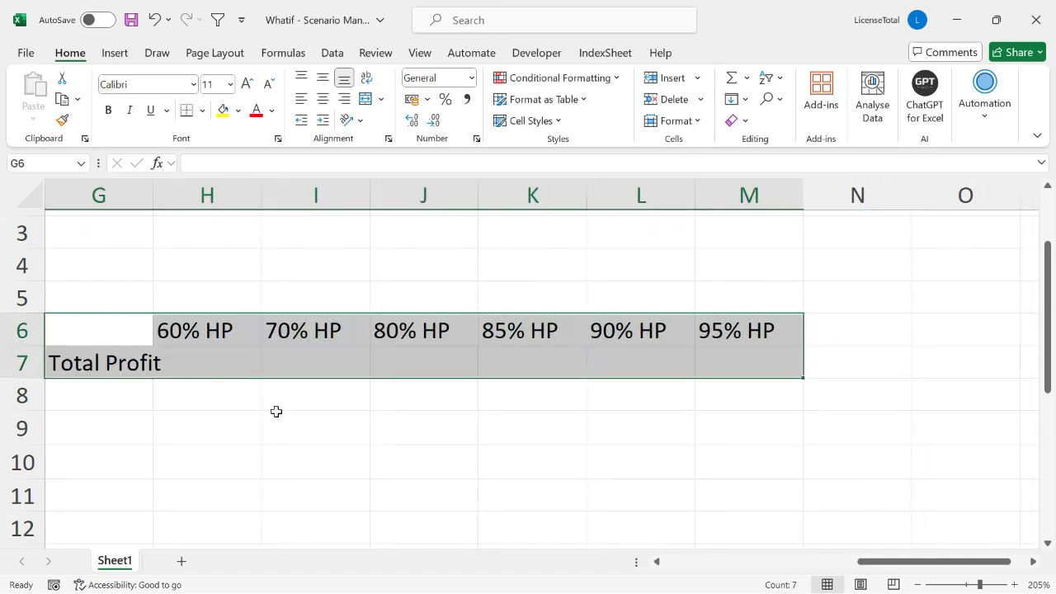
{"action": "left_click_drag", "start_coordinate": [671, 572], "coordinate": [891, 570]}
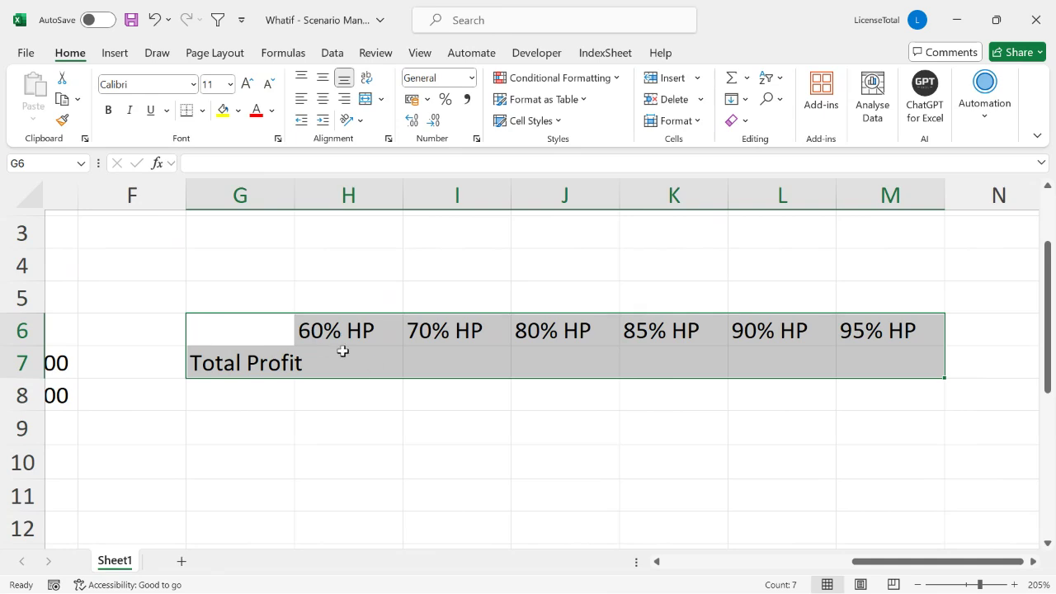
{"action": "left_click", "coordinate": [376, 397]}
{"action": "left_click", "coordinate": [359, 359]}
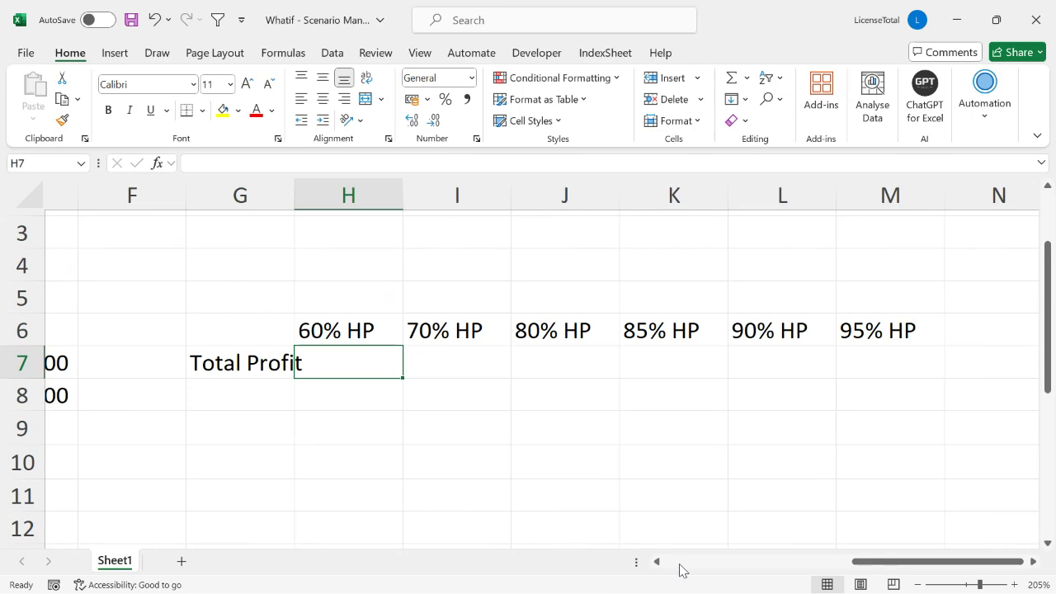
- Set the percentage sold for the highest price in C4 to 60%
{"action": "left_click_drag", "start_coordinate": [907, 561], "coordinate": [825, 566]}
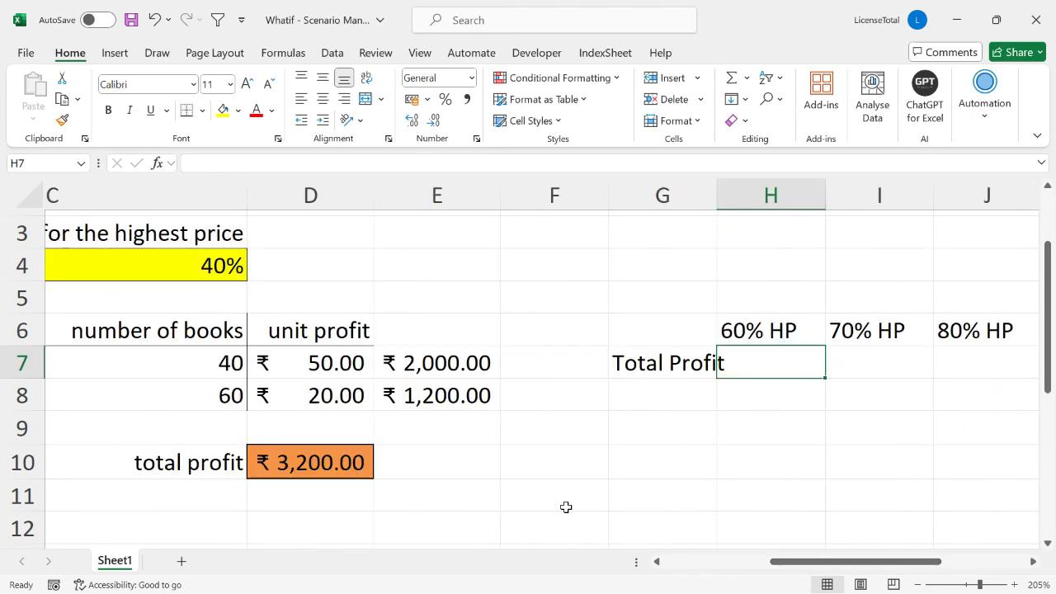
{"action": "left_click", "coordinate": [207, 264]}
{"action": "double_click", "coordinate": [399, 266]}
{"action": "left_click_drag", "start_coordinate": [399, 266], "coordinate": [337, 261]}
{"action": "type", "text": "6"}
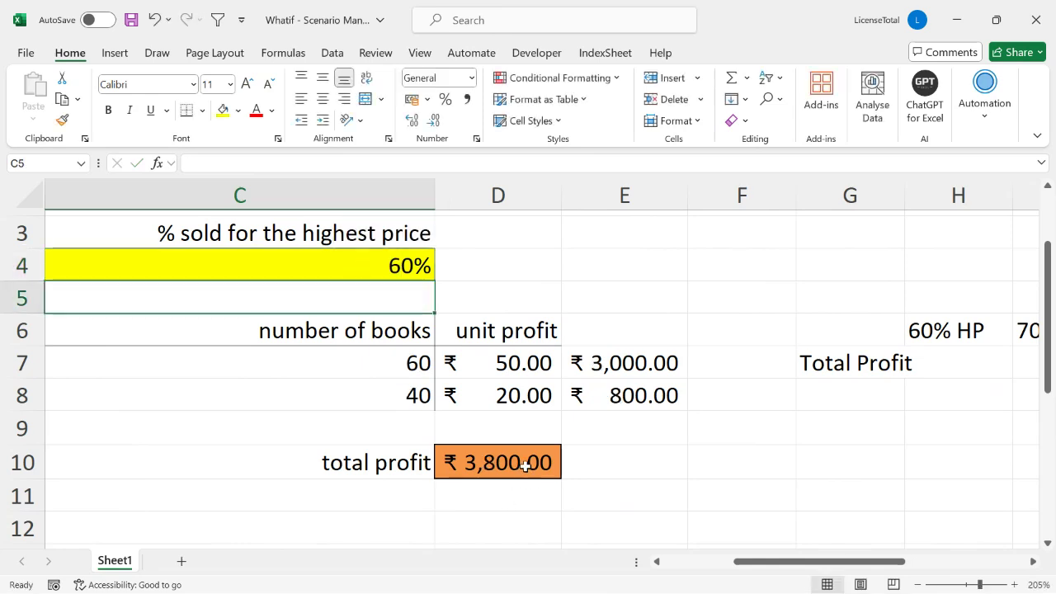
- Record the total profit from D10 as 3800 under the 60% HP heading in H7
{"action": "left_click", "coordinate": [526, 466]}
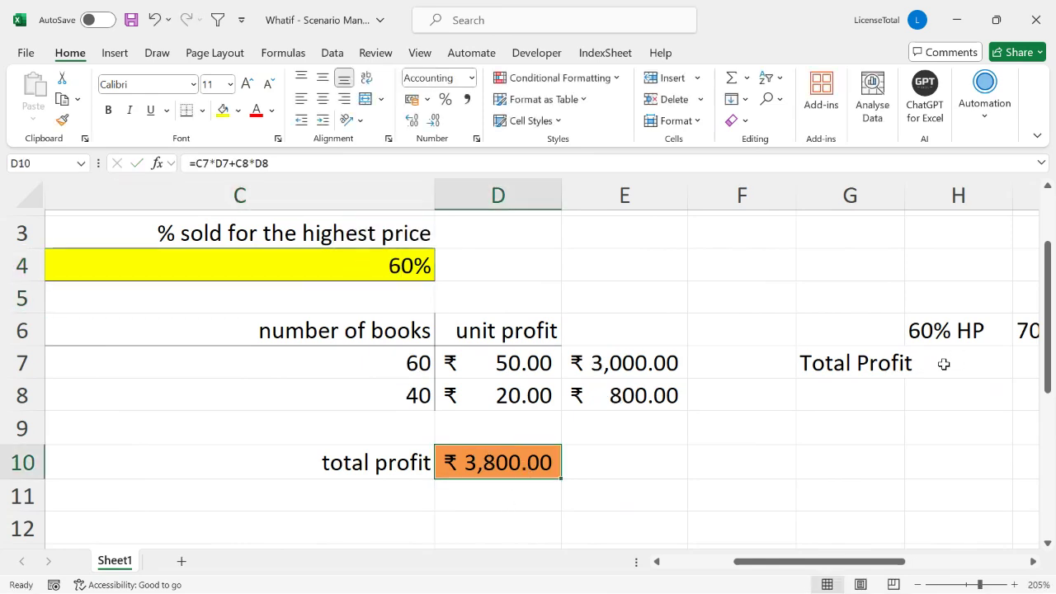
{"action": "left_click_drag", "start_coordinate": [840, 569], "coordinate": [891, 569]}
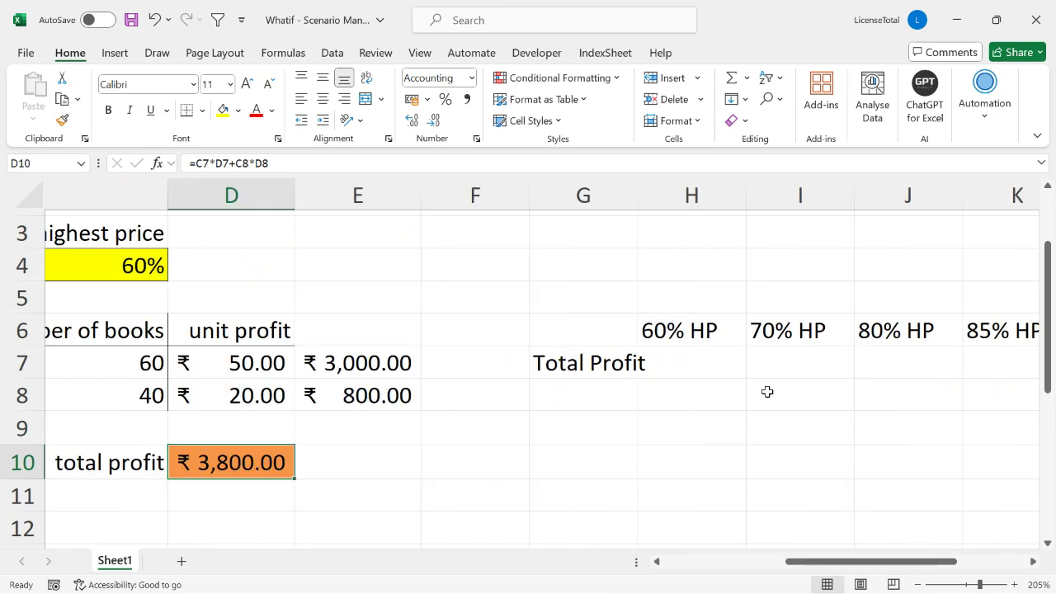
{"action": "left_click", "coordinate": [705, 367]}
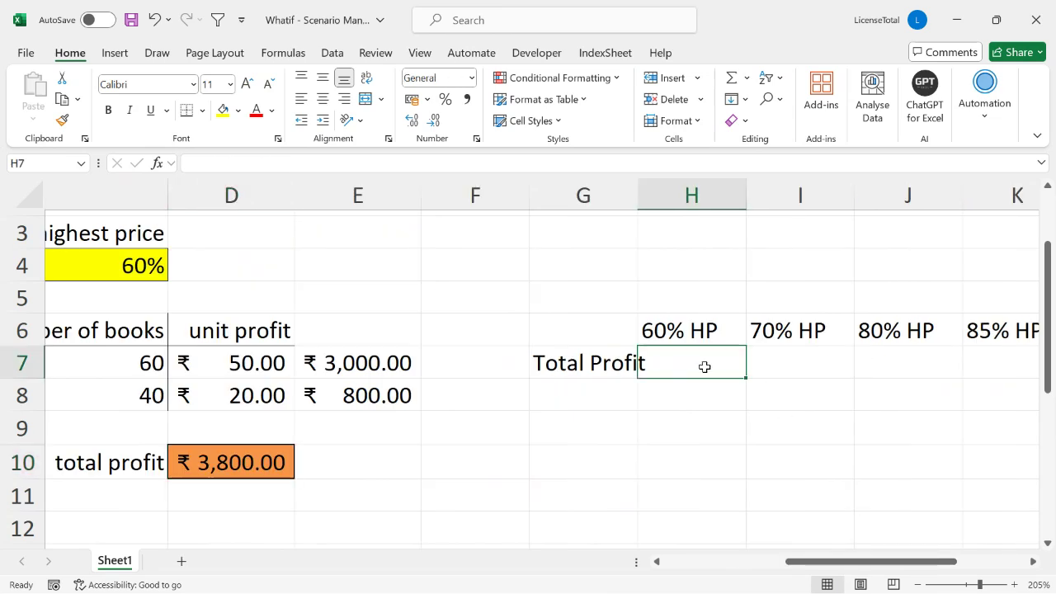
{"action": "type", "text": "3800"}
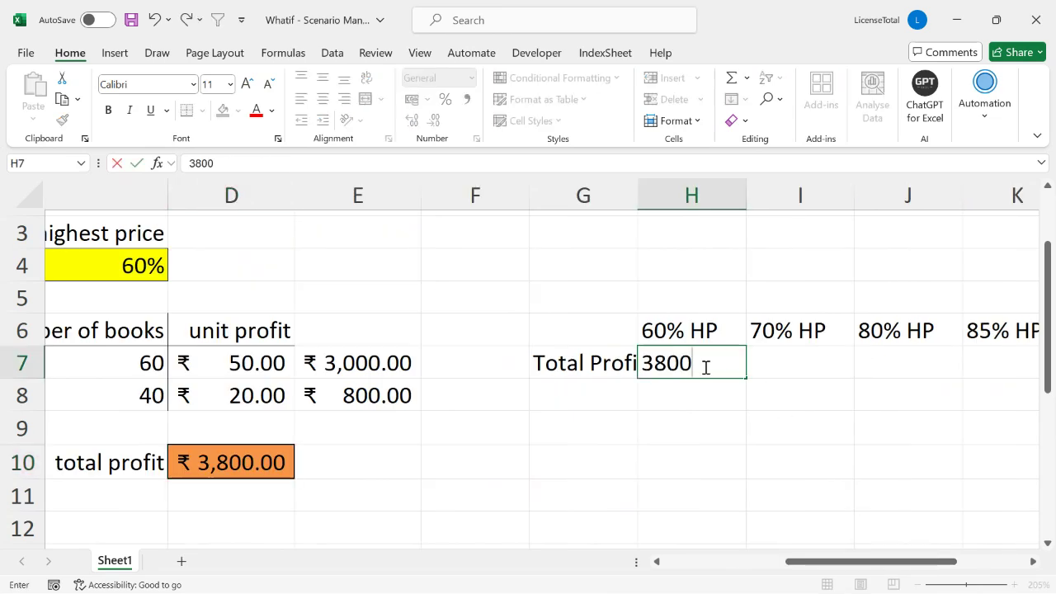
{"action": "key", "text": "Return"}
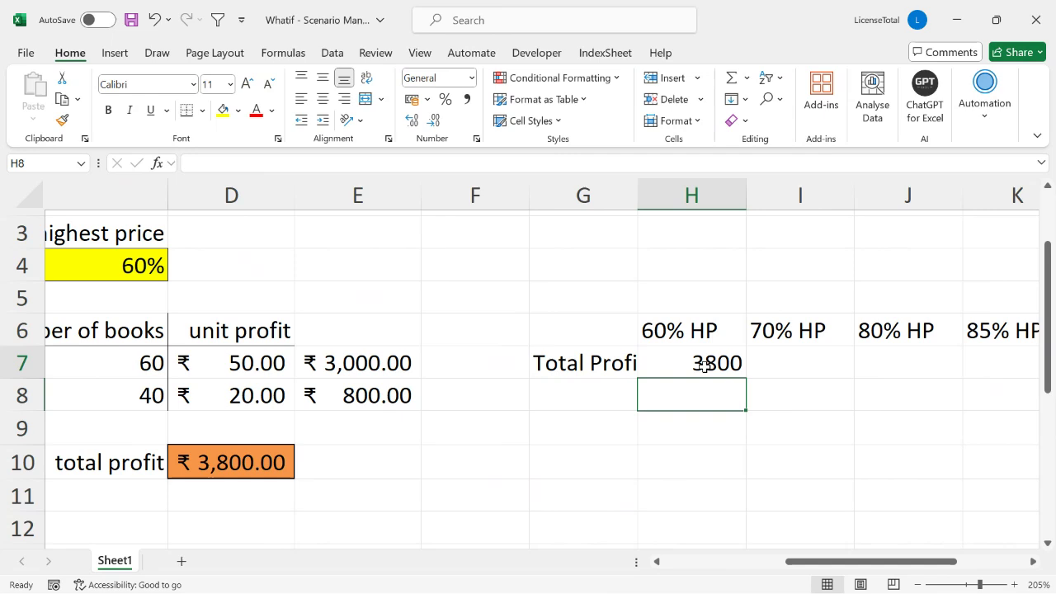
- Set the percentage sold for the highest price in C4 to 70%
{"action": "left_click", "coordinate": [804, 360]}
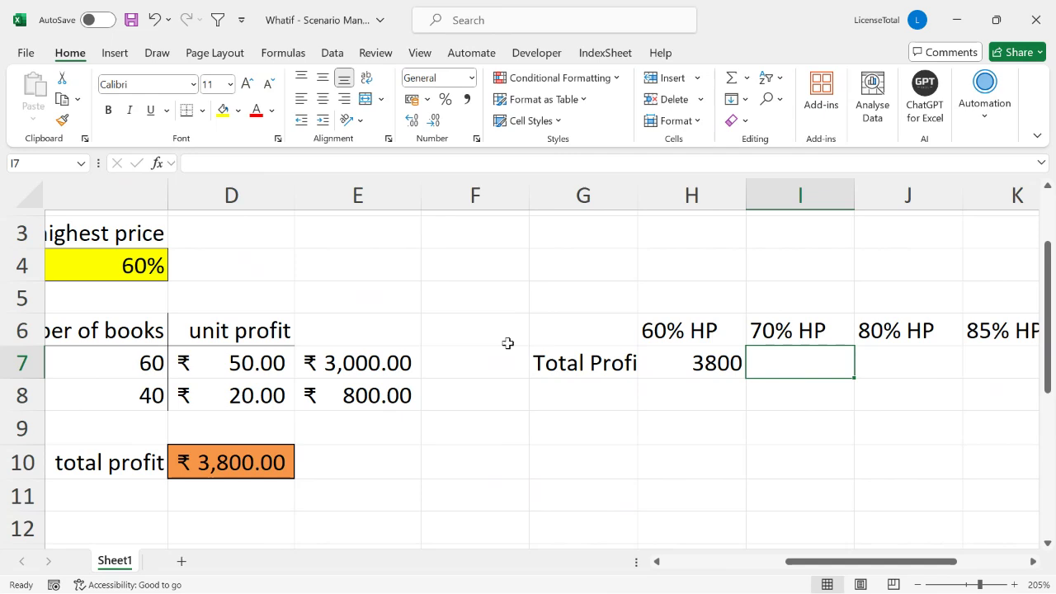
{"action": "double_click", "coordinate": [134, 266]}
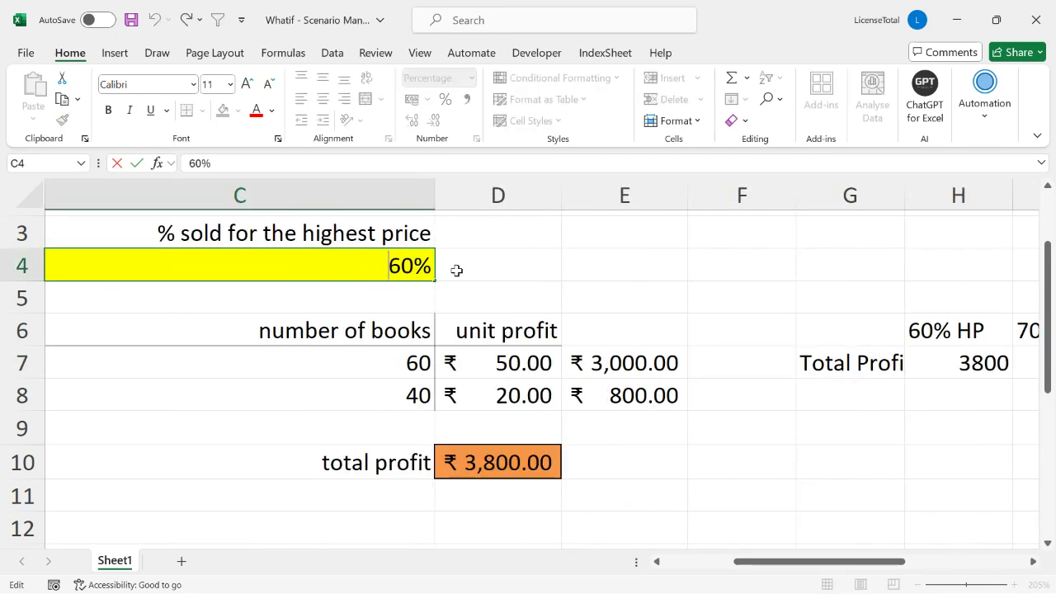
{"action": "left_click_drag", "start_coordinate": [388, 265], "coordinate": [401, 265]}
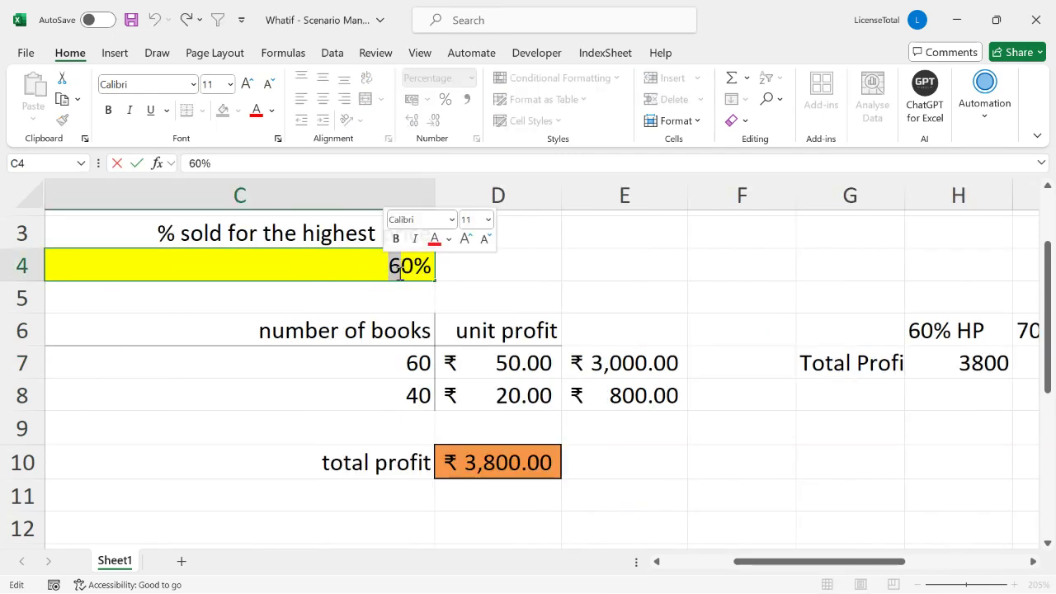
{"action": "type", "text": "7"}
{"action": "key", "text": "Return"}
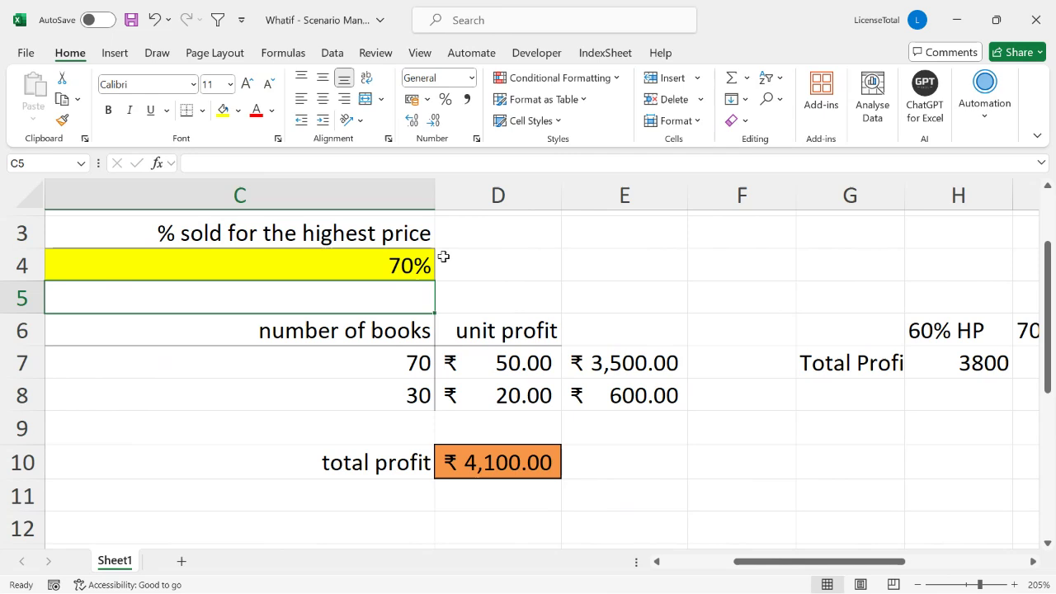
- Record the total profit from D10 as 4100 under the 70% HP heading in I7
{"action": "left_click", "coordinate": [520, 472]}
{"action": "left_click_drag", "start_coordinate": [831, 570], "coordinate": [949, 573]}
{"action": "double_click", "coordinate": [598, 364]}
{"action": "type", "text": "41"}
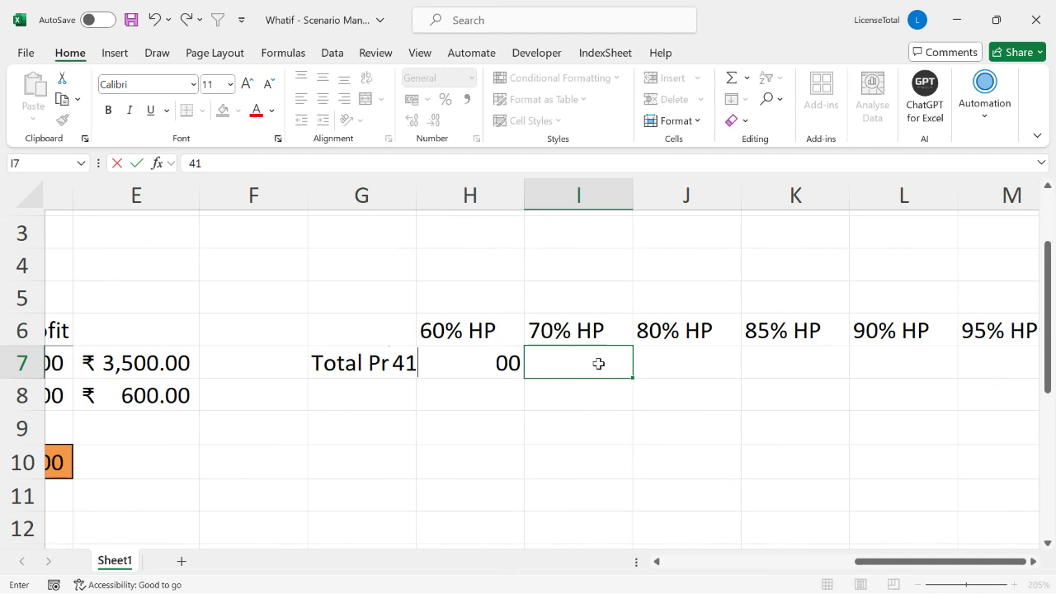
{"action": "key", "text": "Escape"}
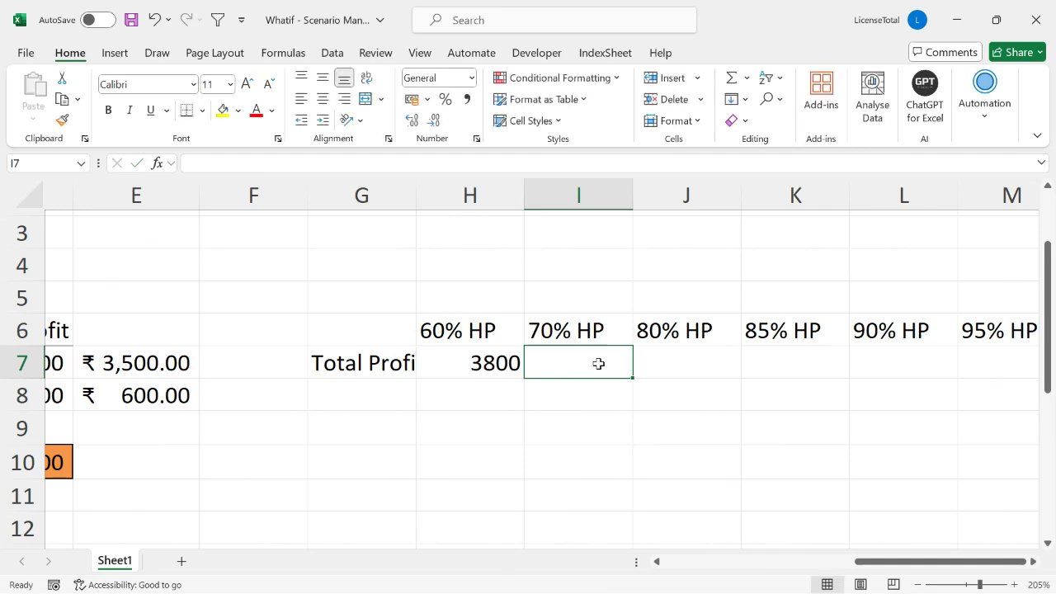
{"action": "type", "text": "4100"}
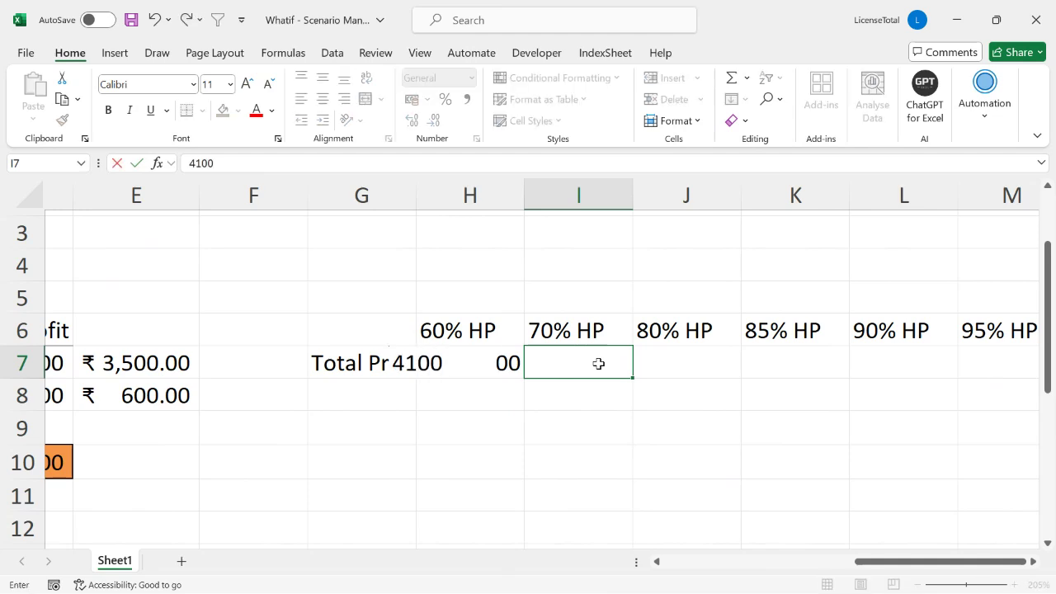
{"action": "key", "text": "Return"}
{"action": "key", "text": "Up"}
{"action": "key", "text": "Right"}
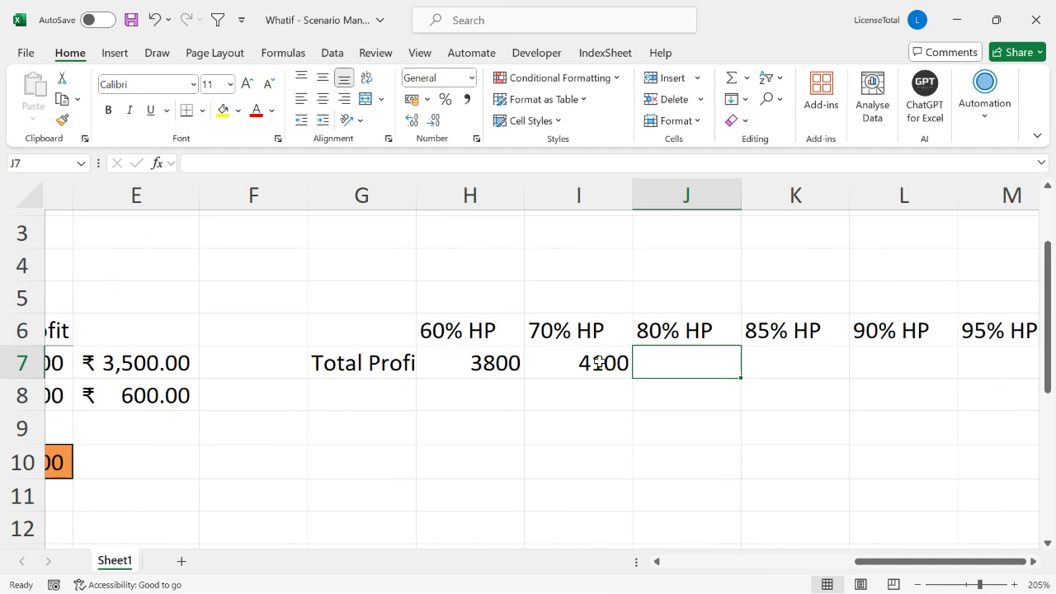
{"action": "key", "text": "Right"}
{"action": "key", "text": "Down"}
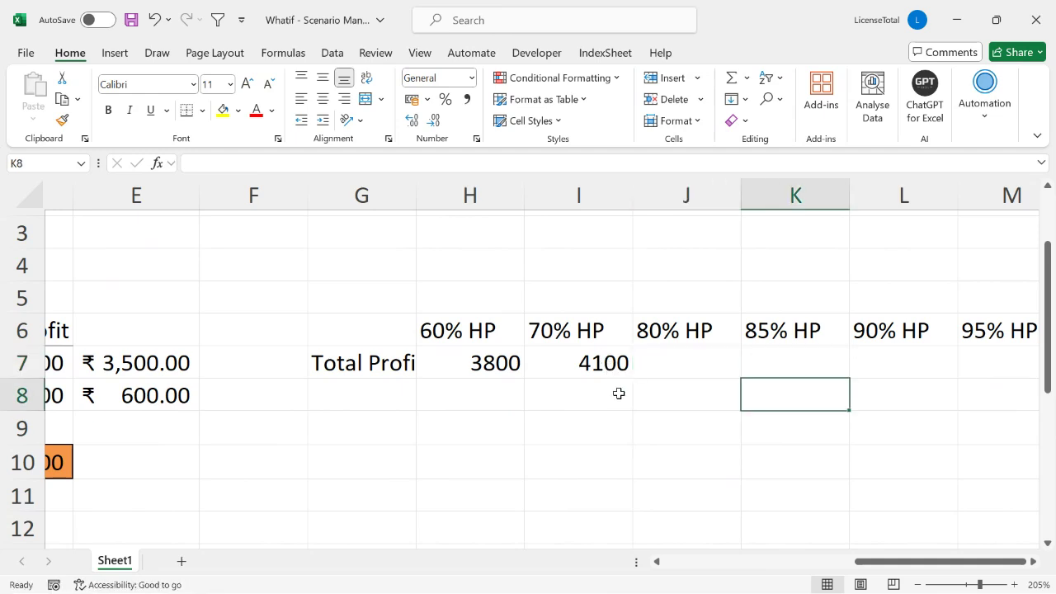
- Switch to the Teams live event and stop sharing the desktop
{"action": "key", "text": "alt+Tab"}
{"action": "key", "text": "alt+Tab"}
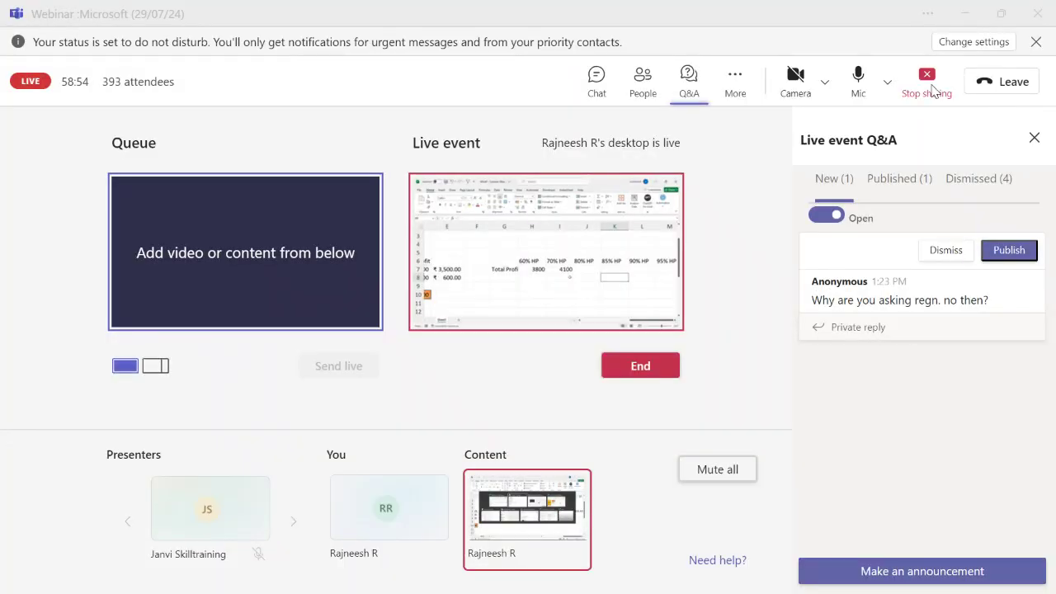
{"action": "left_click", "coordinate": [930, 87]}
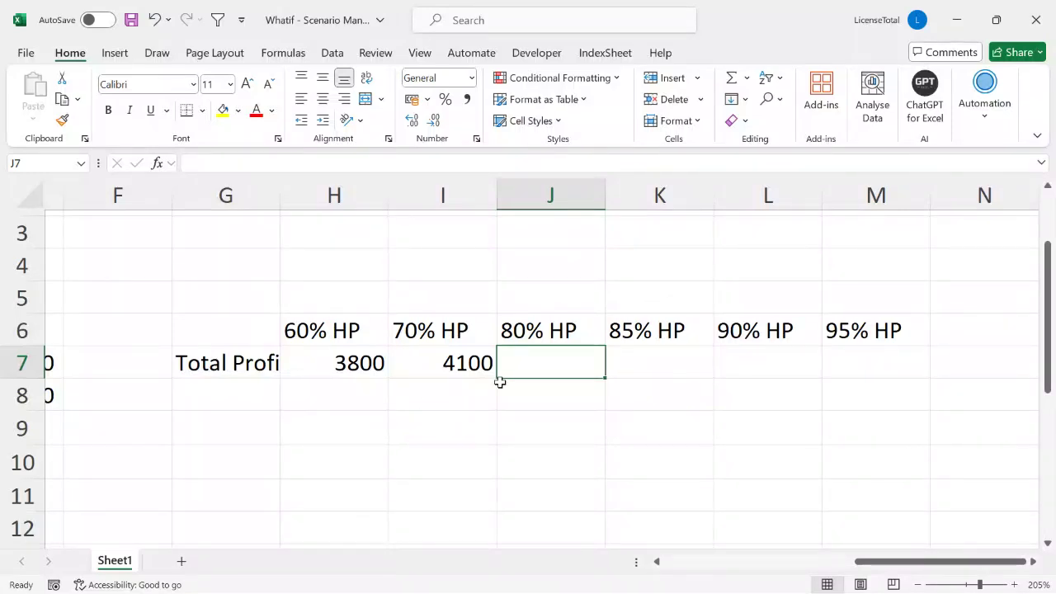
{"action": "left_click", "coordinate": [660, 562]}
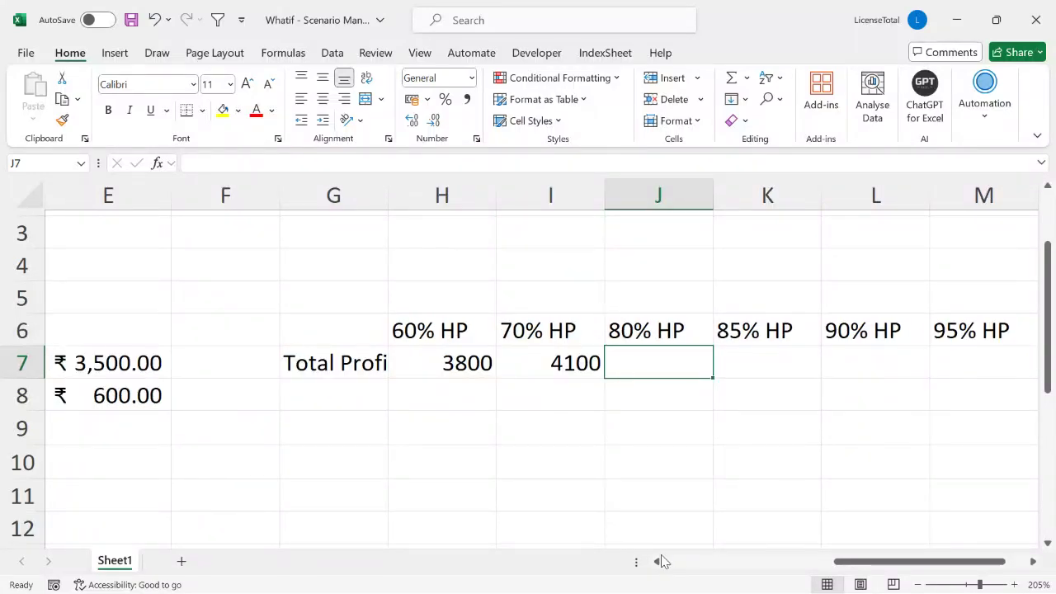
{"action": "left_click", "coordinate": [661, 562]}
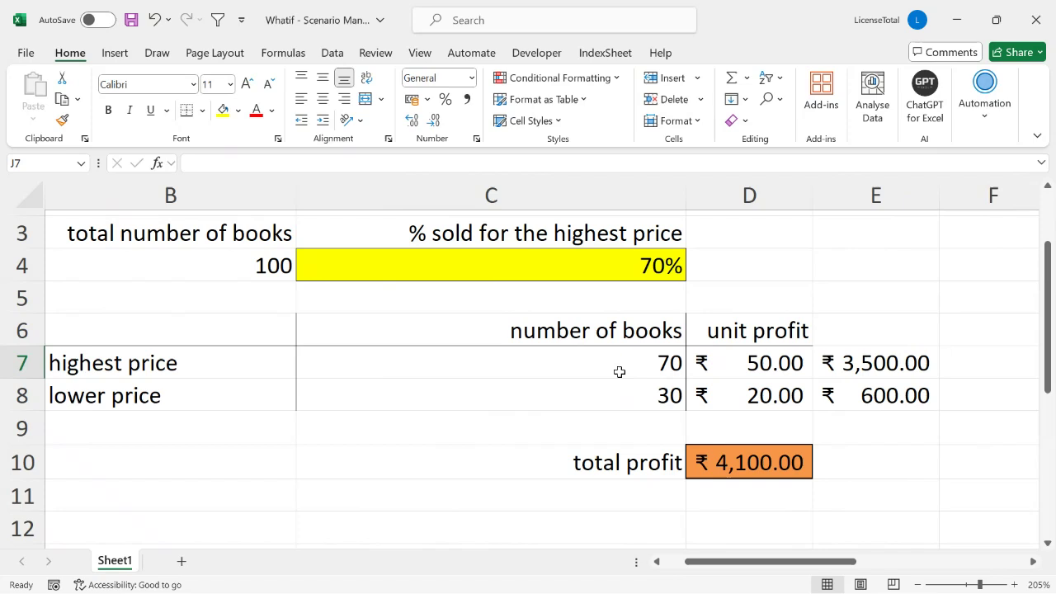
{"action": "double_click", "coordinate": [637, 268]}
{"action": "left_click_drag", "start_coordinate": [665, 265], "coordinate": [619, 266]}
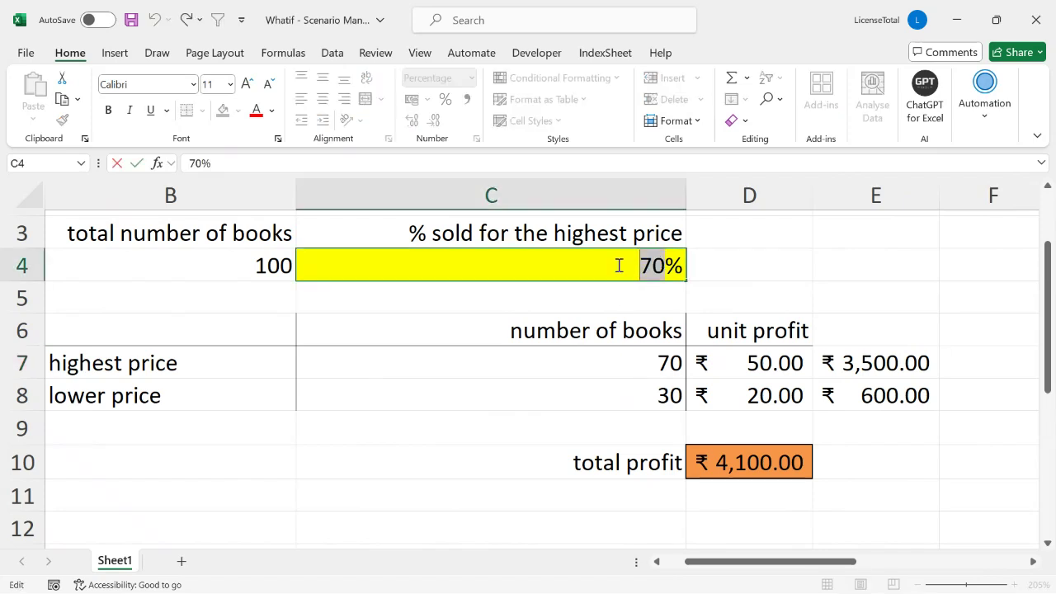
{"action": "left_click", "coordinate": [642, 272]}
{"action": "type", "text": "0"}
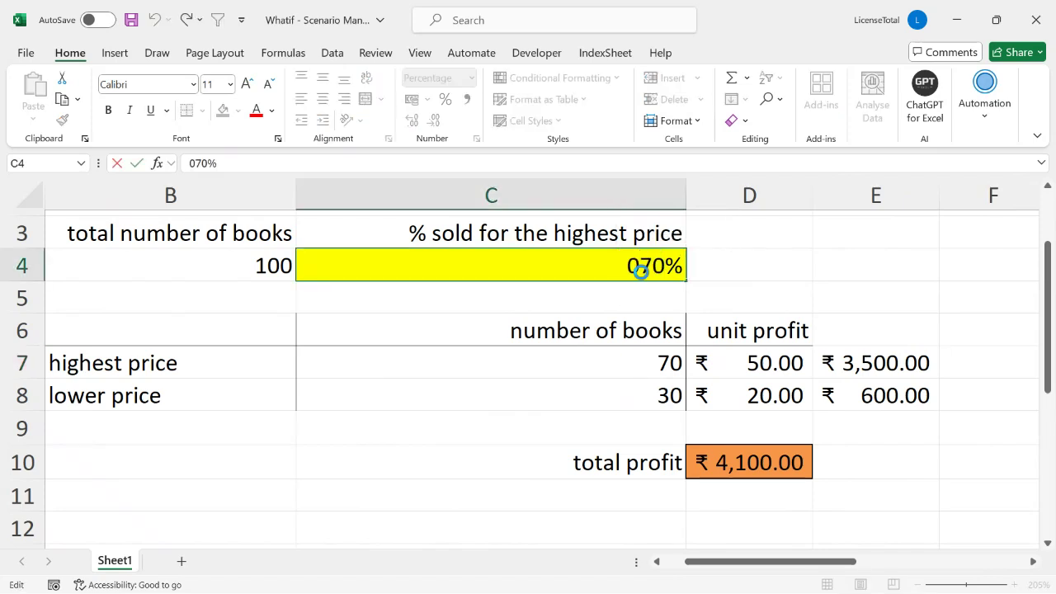
{"action": "key", "text": "Return"}
- Set the percentage sold for the highest price in C4 to 80%
{"action": "left_click", "coordinate": [641, 272]}
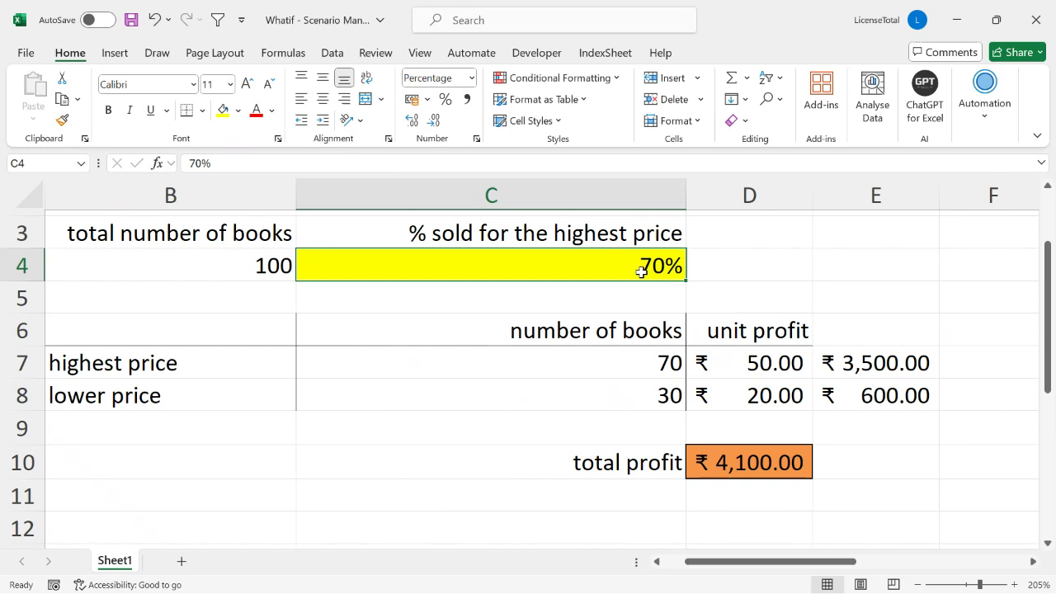
{"action": "double_click", "coordinate": [641, 272]}
{"action": "type", "text": "80"}
{"action": "key", "text": "Return"}
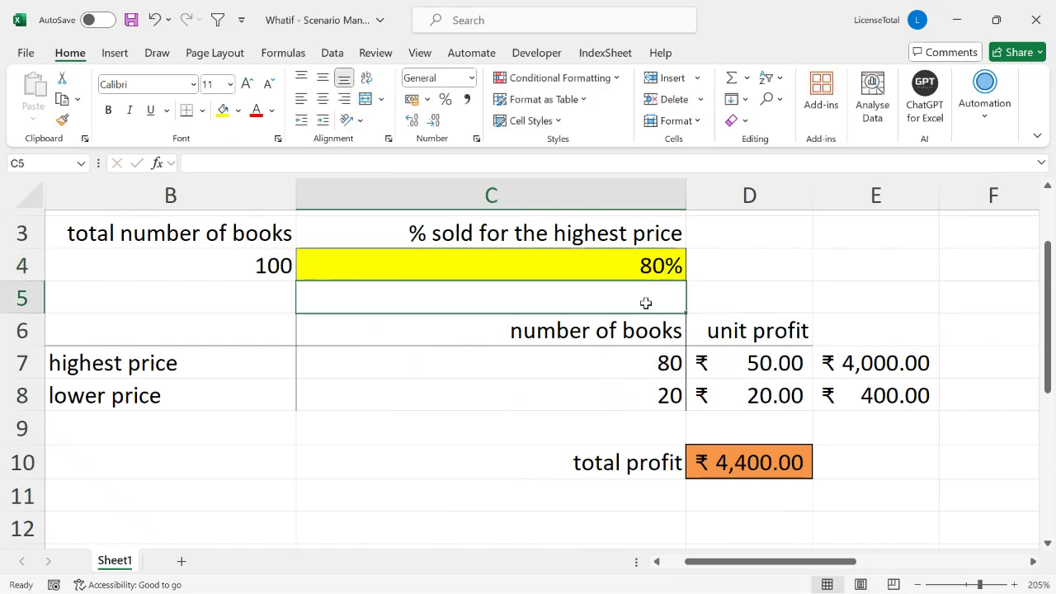
- Record the total profit from D10 as 4400 under the 80% HP heading in J7
{"action": "left_click", "coordinate": [755, 471]}
{"action": "left_click_drag", "start_coordinate": [731, 562], "coordinate": [883, 562]}
{"action": "left_click", "coordinate": [653, 368]}
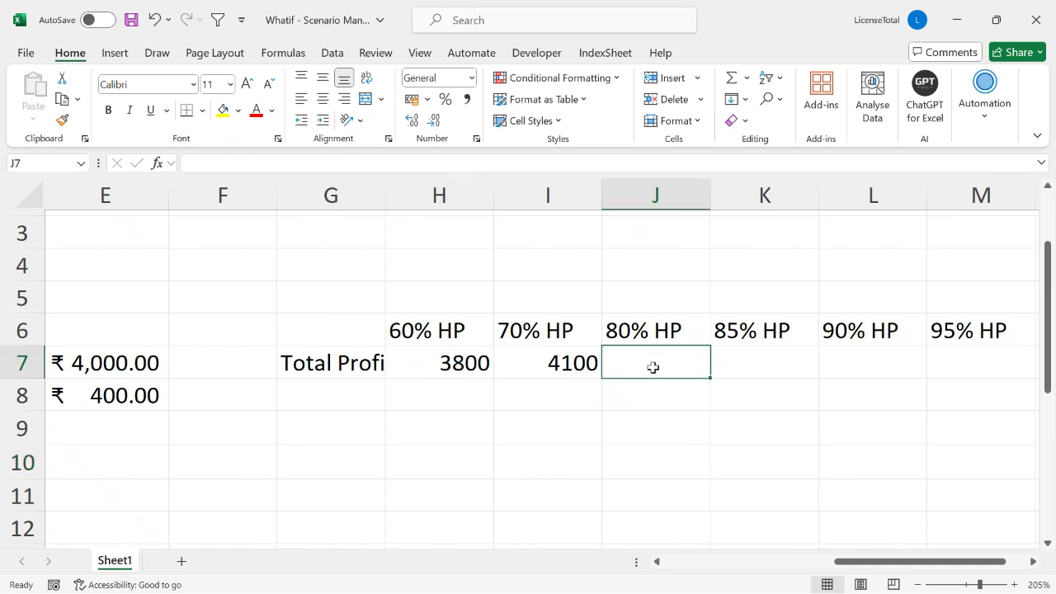
{"action": "type", "text": "4400"}
{"action": "key", "text": "Return"}
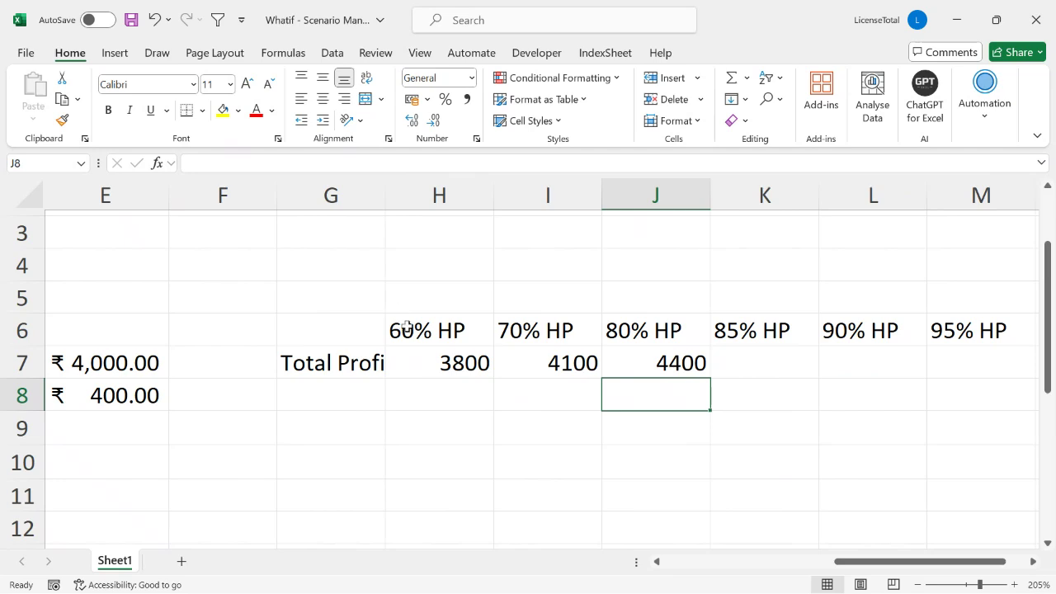
{"action": "left_click", "coordinate": [536, 330]}
{"action": "left_click", "coordinate": [759, 330]}
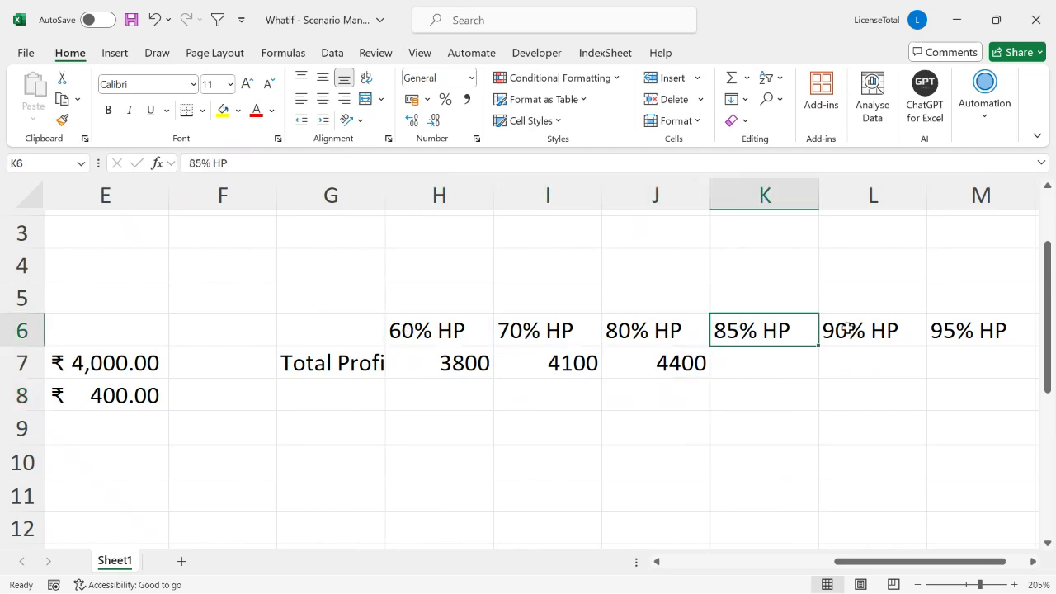
{"action": "left_click", "coordinate": [982, 330]}
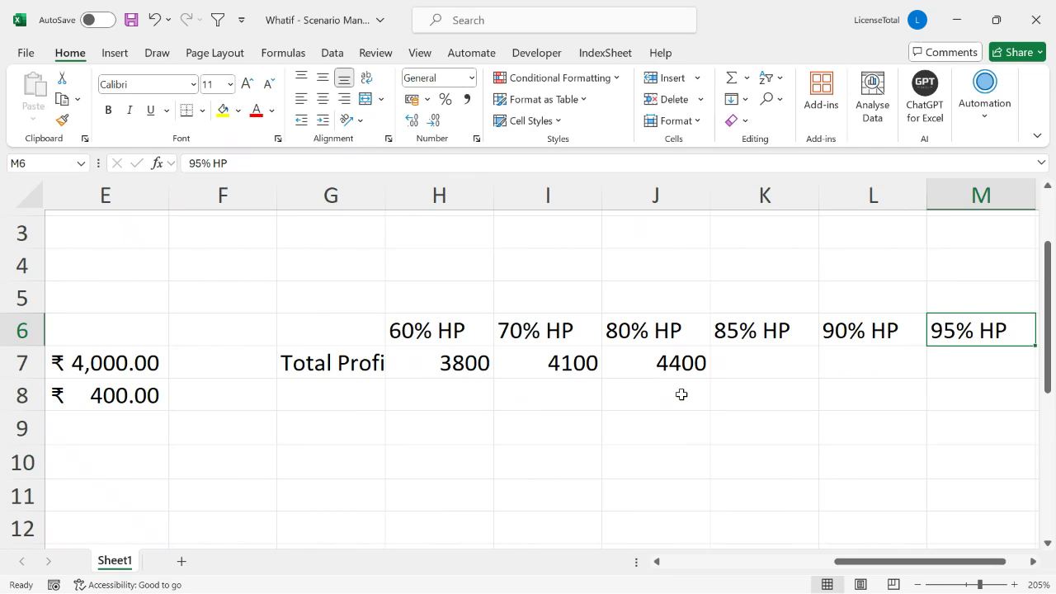
- Clear the manually filled Total Profit comparison table in G6:M7
{"action": "left_click", "coordinate": [665, 562]}
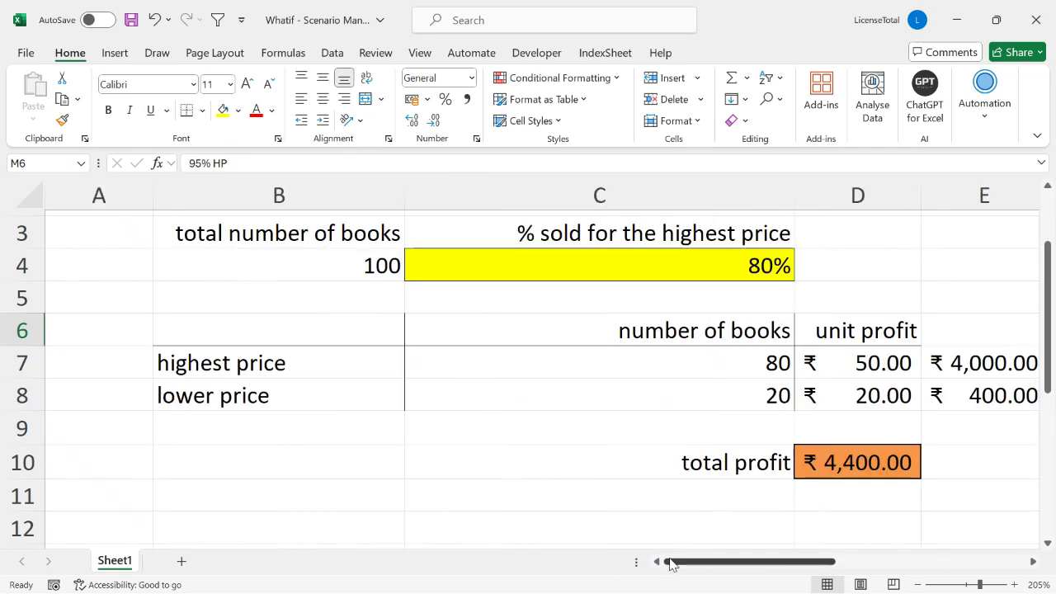
{"action": "left_click_drag", "start_coordinate": [670, 564], "coordinate": [754, 562]}
{"action": "left_click", "coordinate": [754, 325]}
{"action": "left_click_drag", "start_coordinate": [779, 330], "coordinate": [833, 360]}
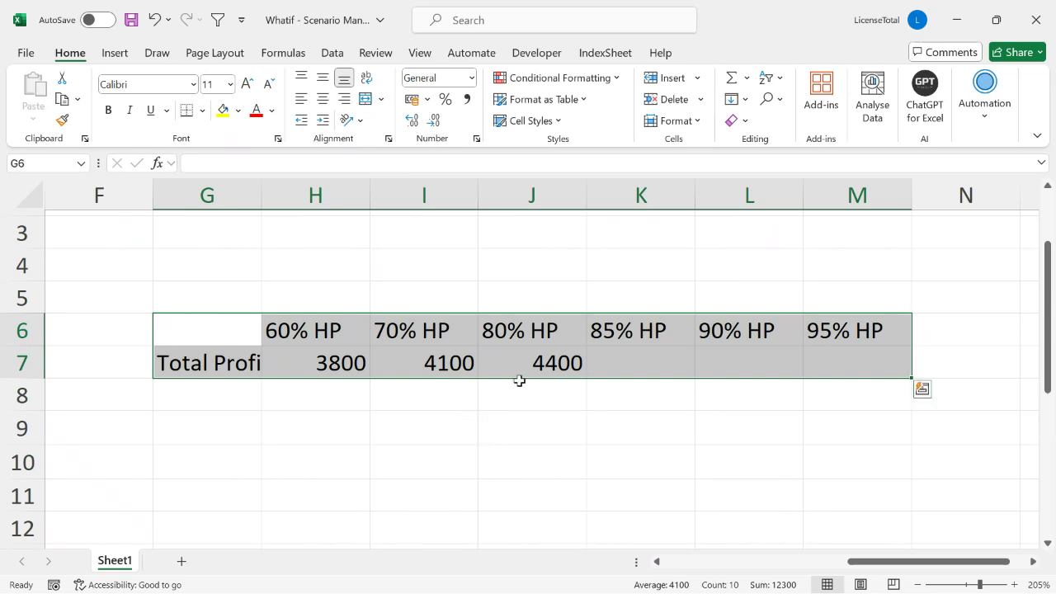
{"action": "key", "text": "Delete"}
- Select the total profit cell D10 and open Scenario Manager from What-If Analysis, keeping the sheet data in view
{"action": "left_click", "coordinate": [674, 565]}
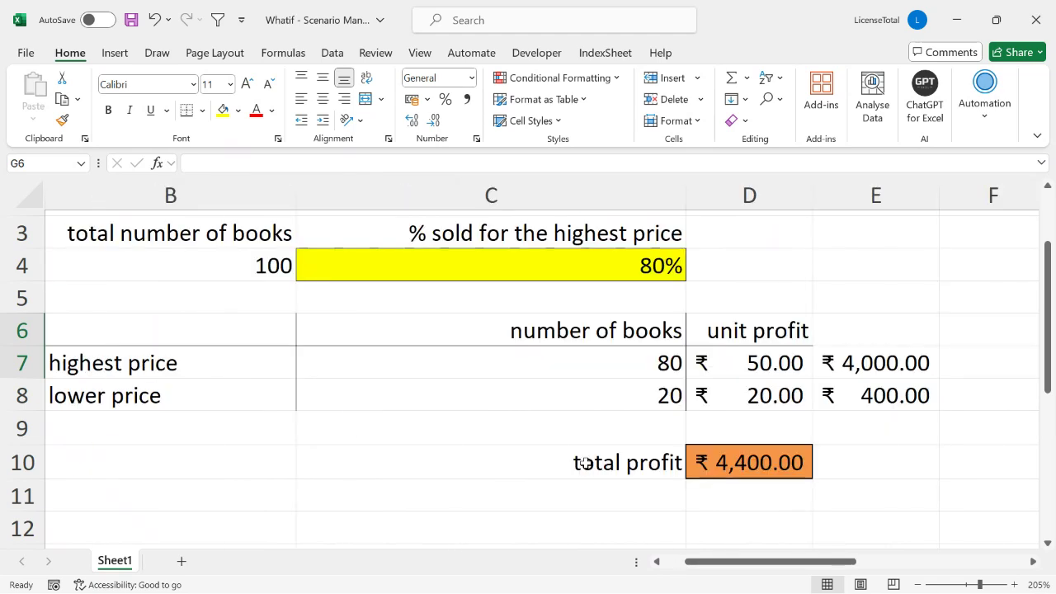
{"action": "left_click", "coordinate": [553, 455]}
{"action": "left_click", "coordinate": [750, 464]}
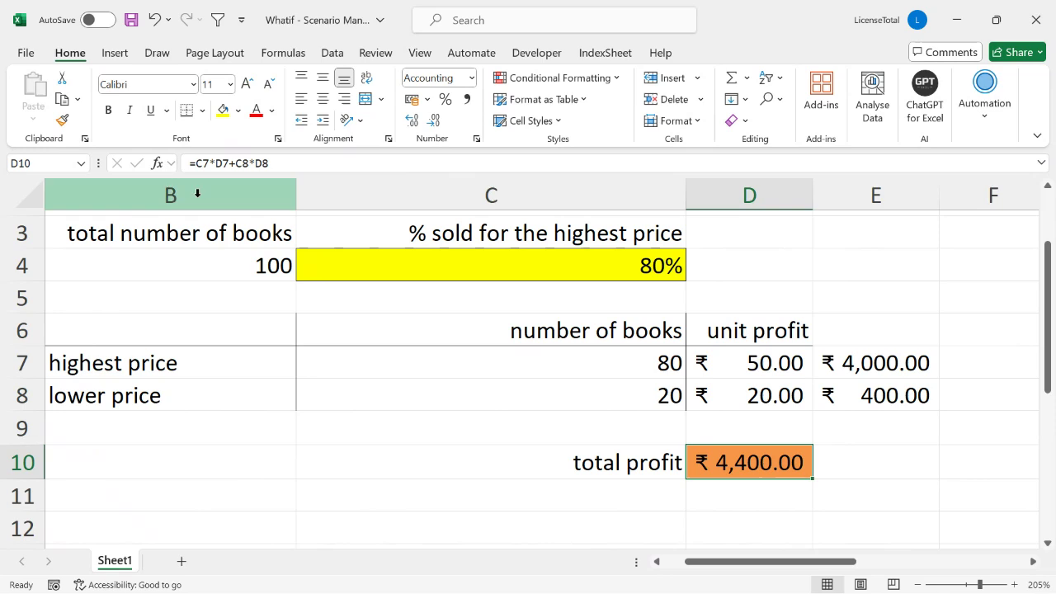
{"action": "left_click", "coordinate": [333, 55]}
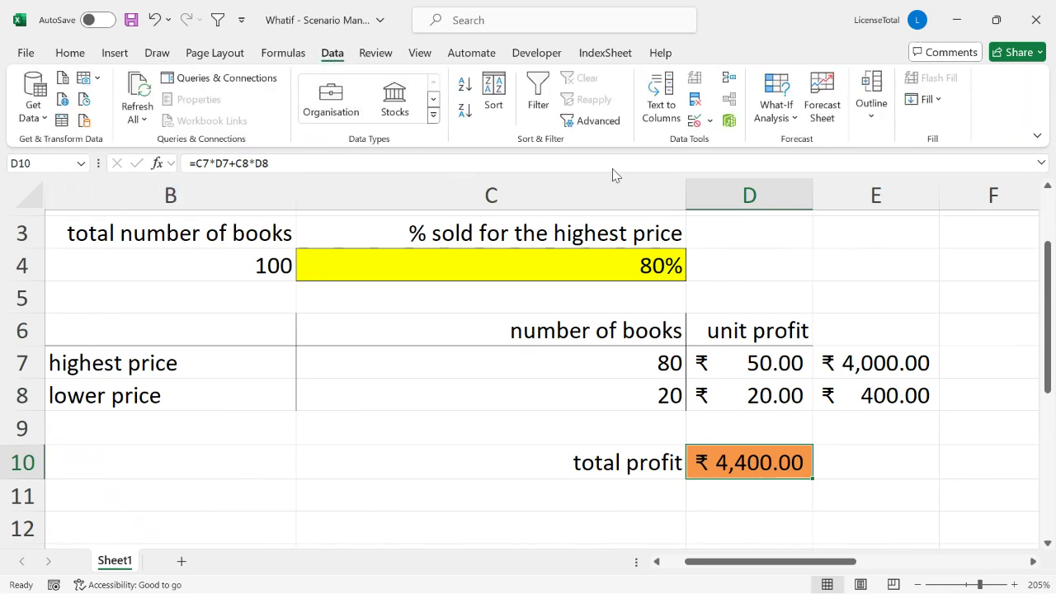
{"action": "left_click", "coordinate": [783, 114]}
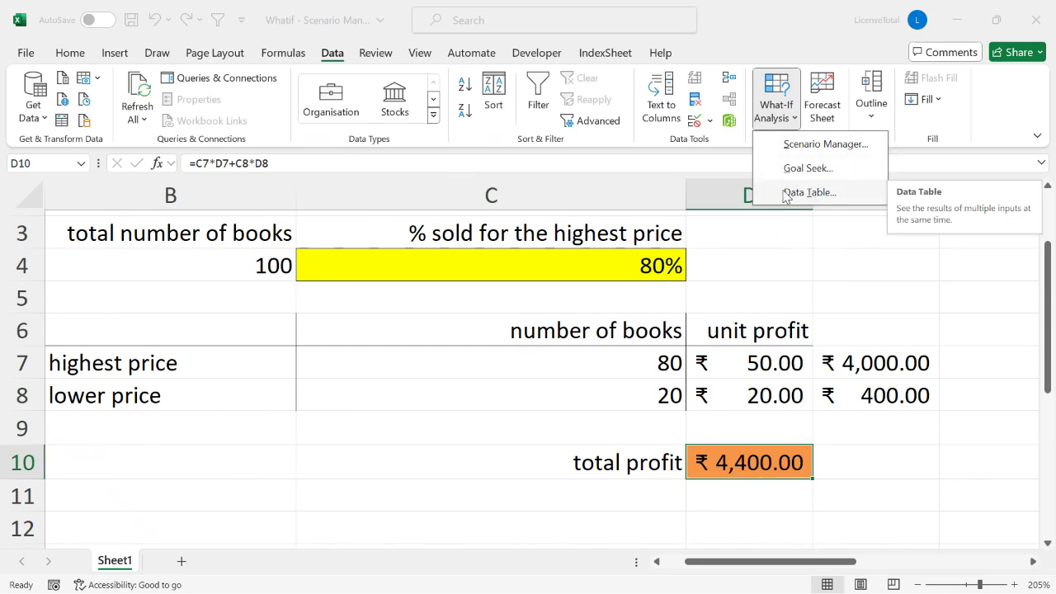
{"action": "left_click", "coordinate": [798, 146]}
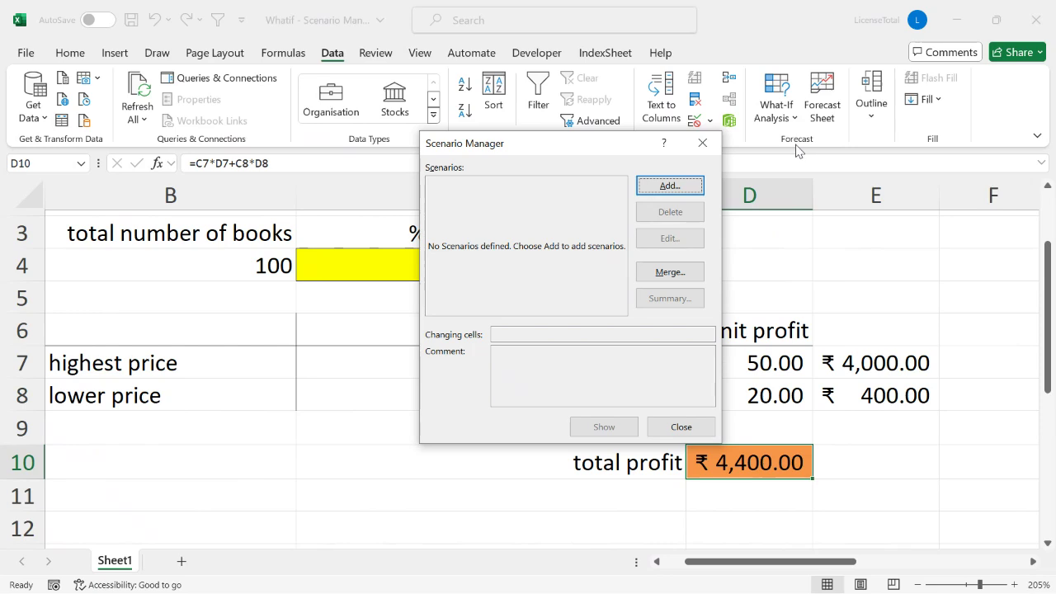
{"action": "left_click_drag", "start_coordinate": [589, 142], "coordinate": [514, 61]}
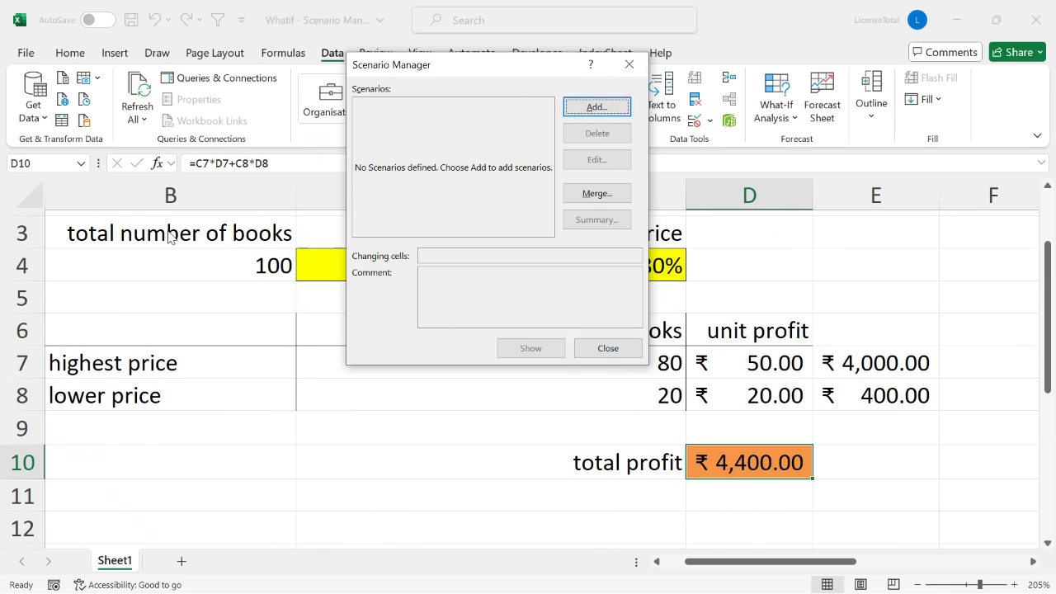
- Start a new scenario and name it 60 HP
{"action": "left_click", "coordinate": [597, 109]}
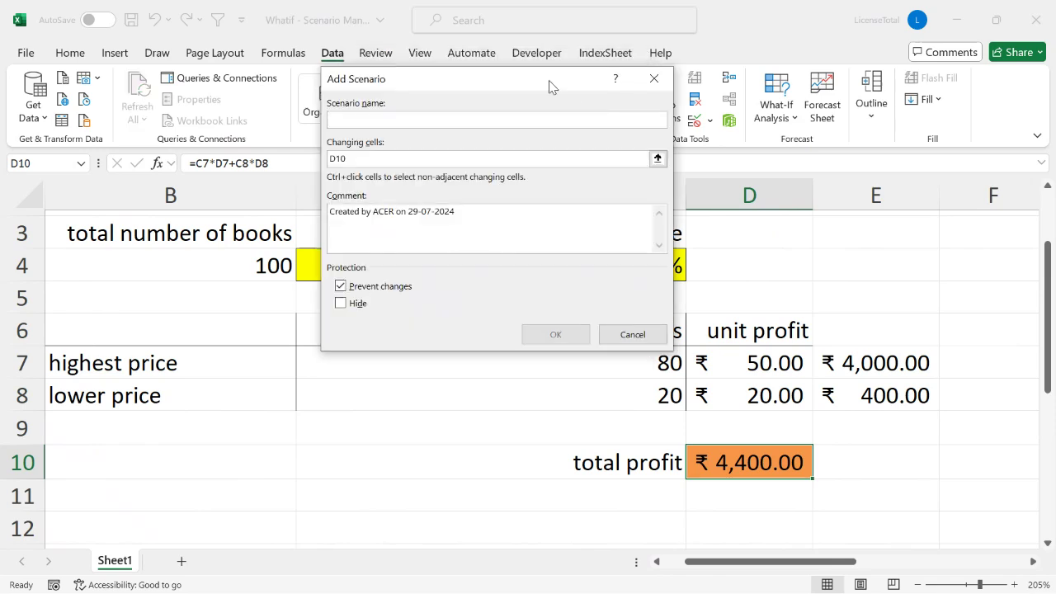
{"action": "left_click_drag", "start_coordinate": [551, 87], "coordinate": [591, 78]}
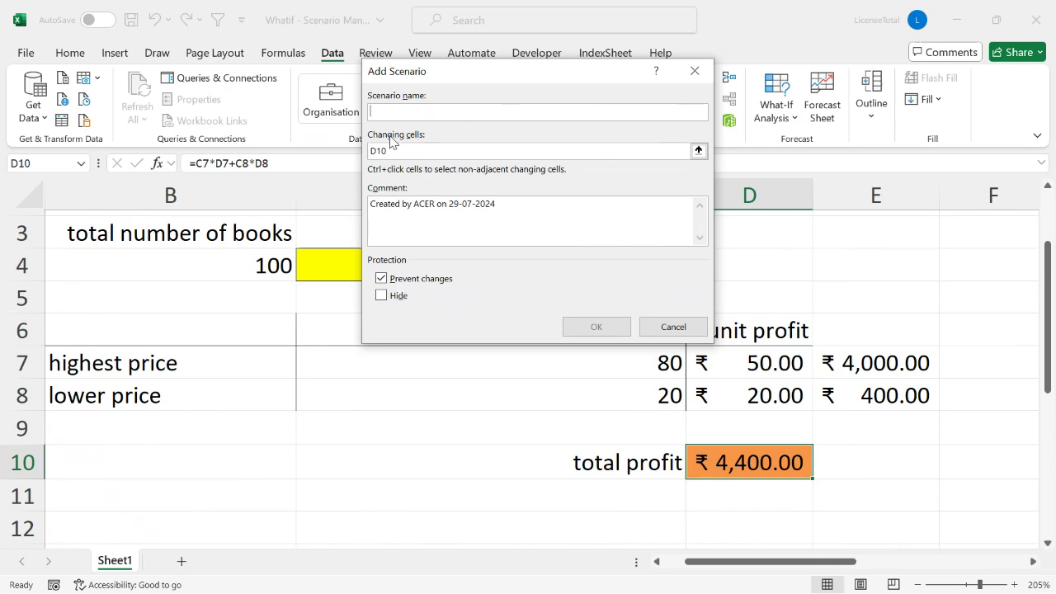
{"action": "left_click_drag", "start_coordinate": [476, 73], "coordinate": [351, 119]}
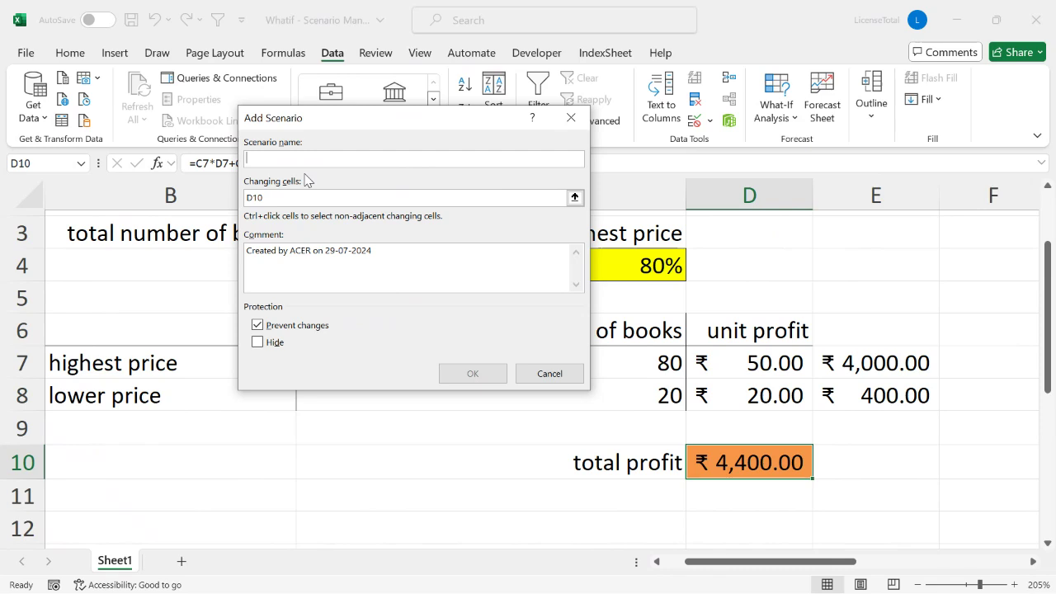
{"action": "type", "text": "60 HP"}
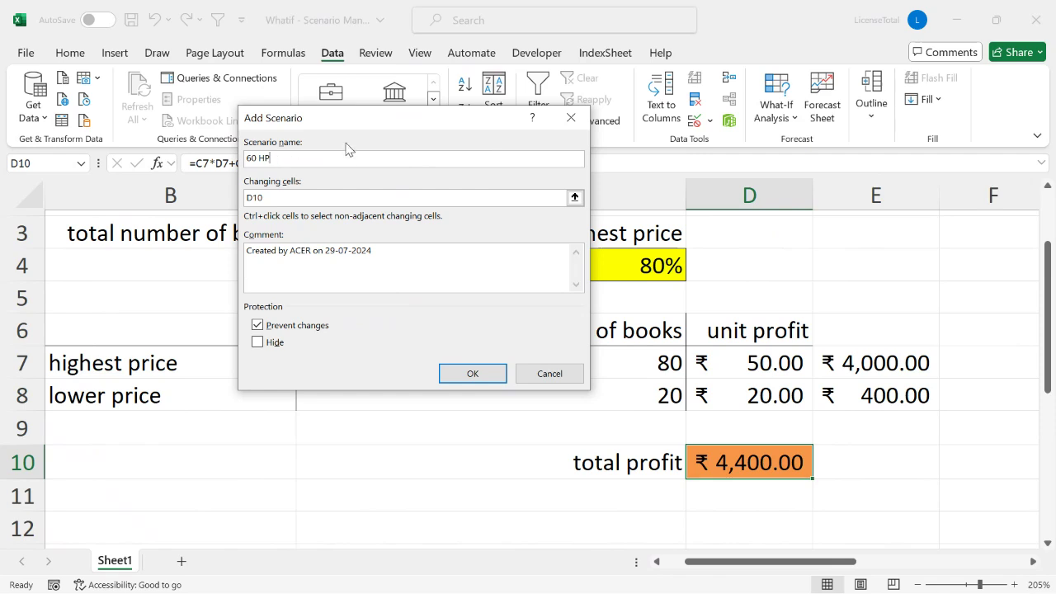
- Replace the 60 HP scenario's changing cell with C4, the percentage sold for the highest price
{"action": "left_click_drag", "start_coordinate": [347, 126], "coordinate": [650, 34]}
{"action": "left_click", "coordinate": [580, 106]}
{"action": "left_click", "coordinate": [548, 105]}
{"action": "left_click_drag", "start_coordinate": [623, 40], "coordinate": [790, 45]}
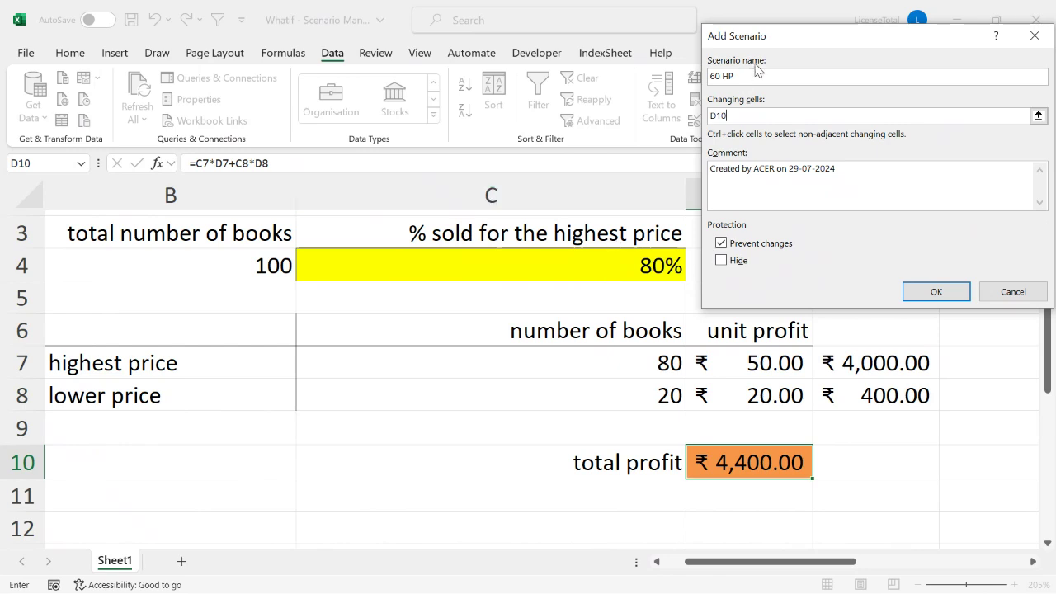
{"action": "left_click_drag", "start_coordinate": [804, 41], "coordinate": [341, 146]}
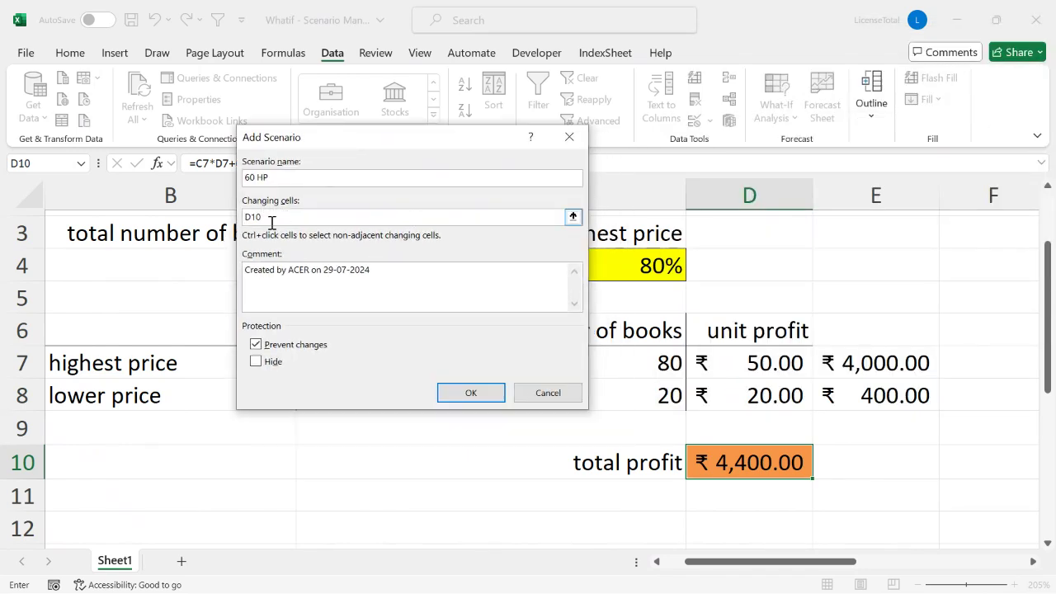
{"action": "key", "text": "BackSpace"}
{"action": "key", "text": "BackSpace"}
{"action": "key", "text": "BackSpace"}
{"action": "left_click_drag", "start_coordinate": [343, 149], "coordinate": [257, 142]}
{"action": "left_click", "coordinate": [620, 265]}
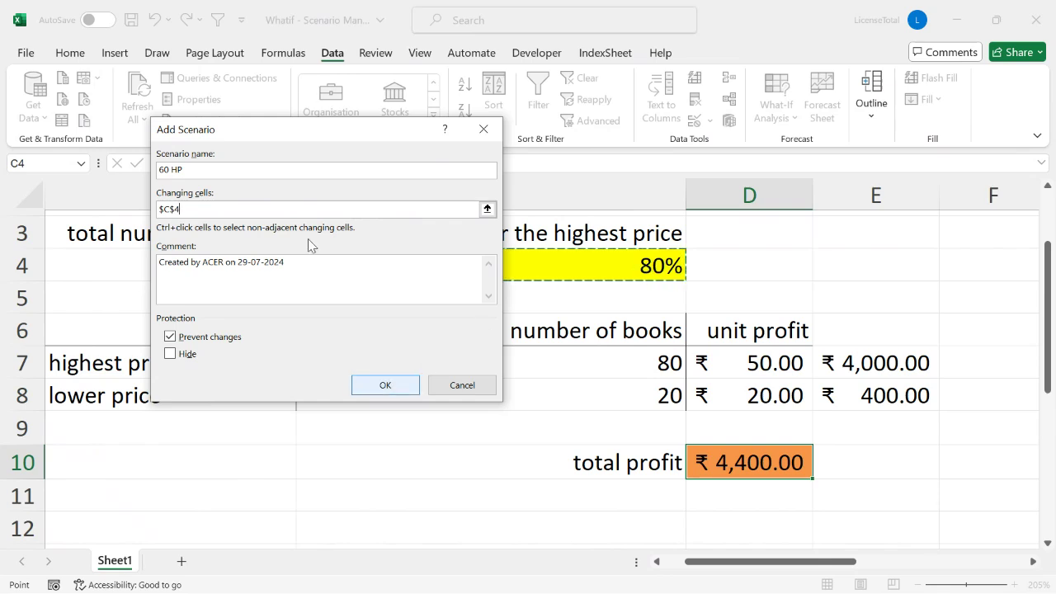
- Accept the 60 HP scenario's name and changing cell, and save it with its value for C4
{"action": "left_click_drag", "start_coordinate": [300, 135], "coordinate": [497, 105]}
{"action": "left_click", "coordinate": [406, 145]}
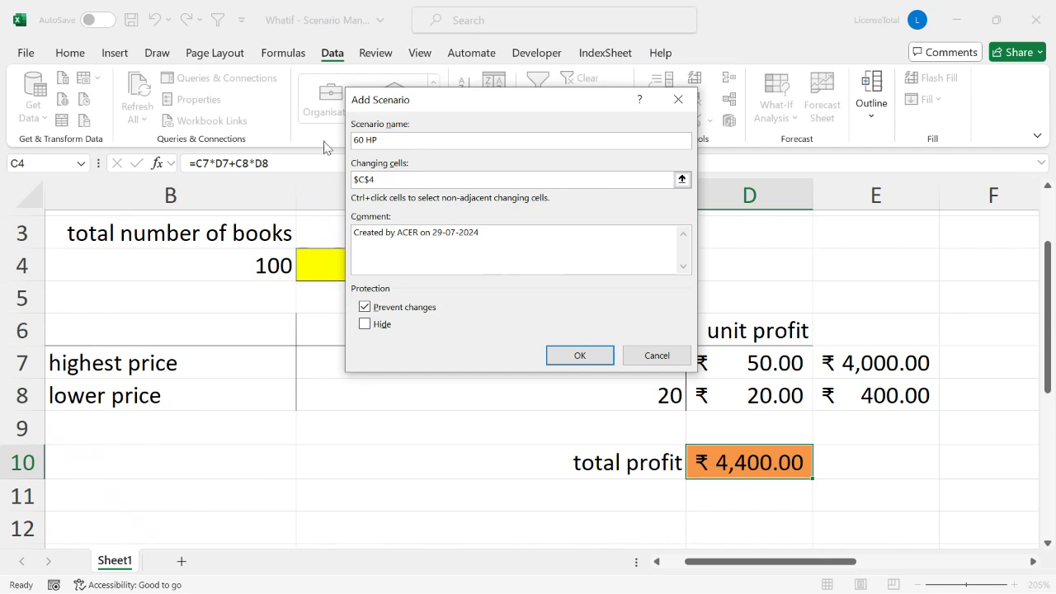
{"action": "double_click", "coordinate": [394, 141]}
{"action": "left_click", "coordinate": [394, 141]}
{"action": "key", "text": "shift+Left"}
{"action": "key", "text": "shift+Left"}
{"action": "key", "text": "shift+Left"}
{"action": "key", "text": "shift+Left"}
{"action": "key", "text": "shift+Left"}
{"action": "left_click", "coordinate": [400, 180]}
{"action": "left_click", "coordinate": [570, 356]}
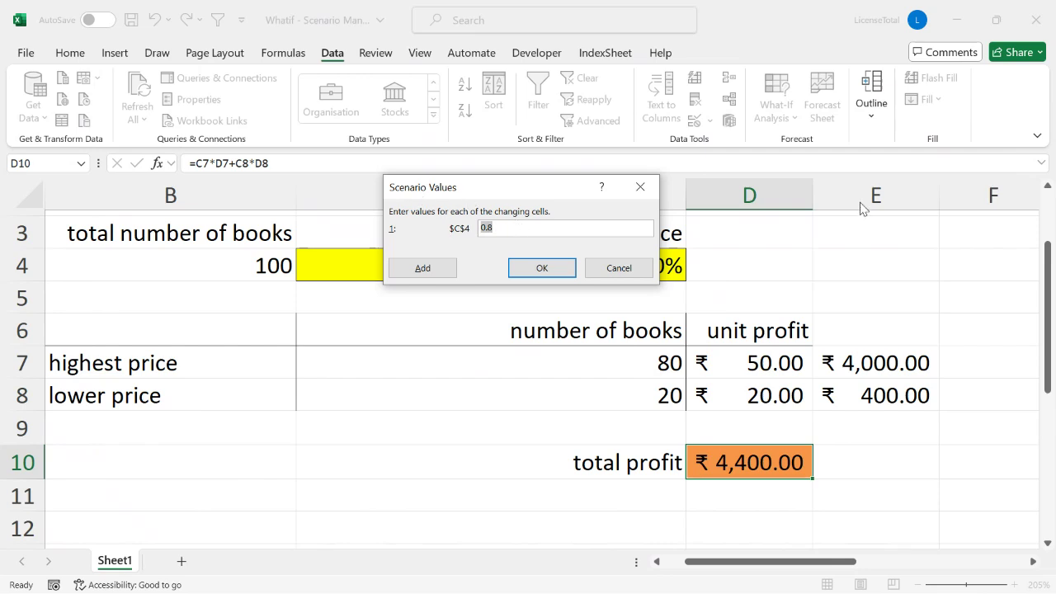
{"action": "type", "text": "0"}
{"action": "left_click", "coordinate": [559, 270]}
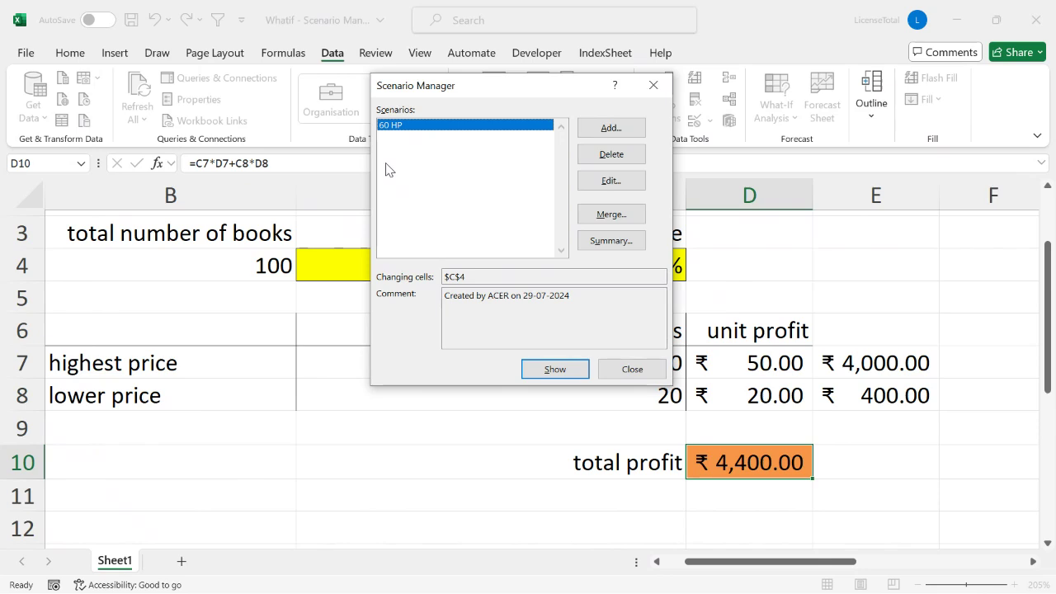
- Add a scenario named 70 HP with C4 as the changing cell and save it with its value
{"action": "left_click", "coordinate": [612, 129]}
{"action": "type", "text": "70 HP"}
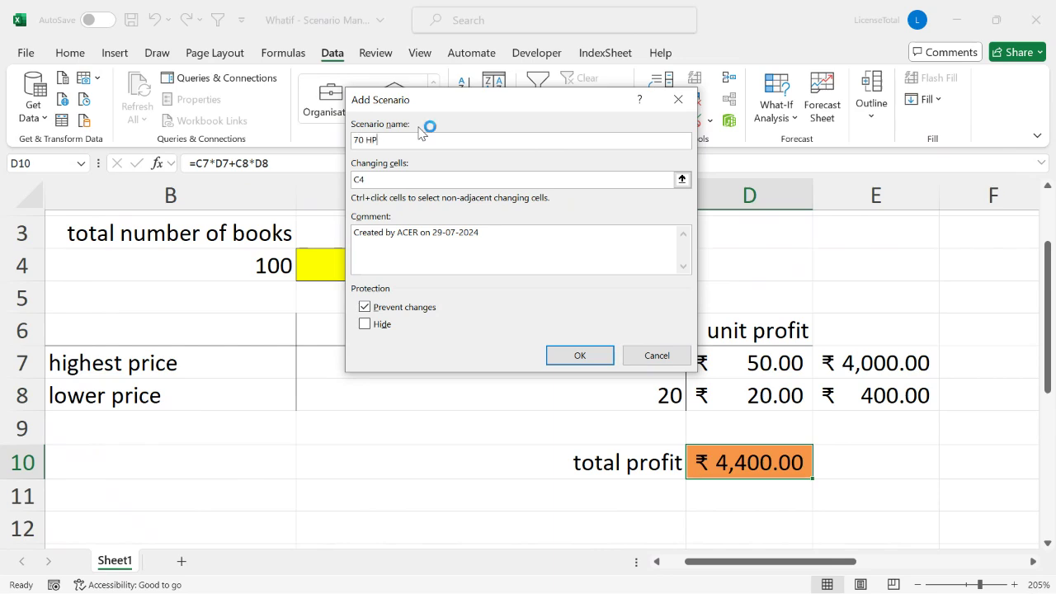
{"action": "left_click", "coordinate": [405, 179]}
{"action": "left_click", "coordinate": [371, 179]}
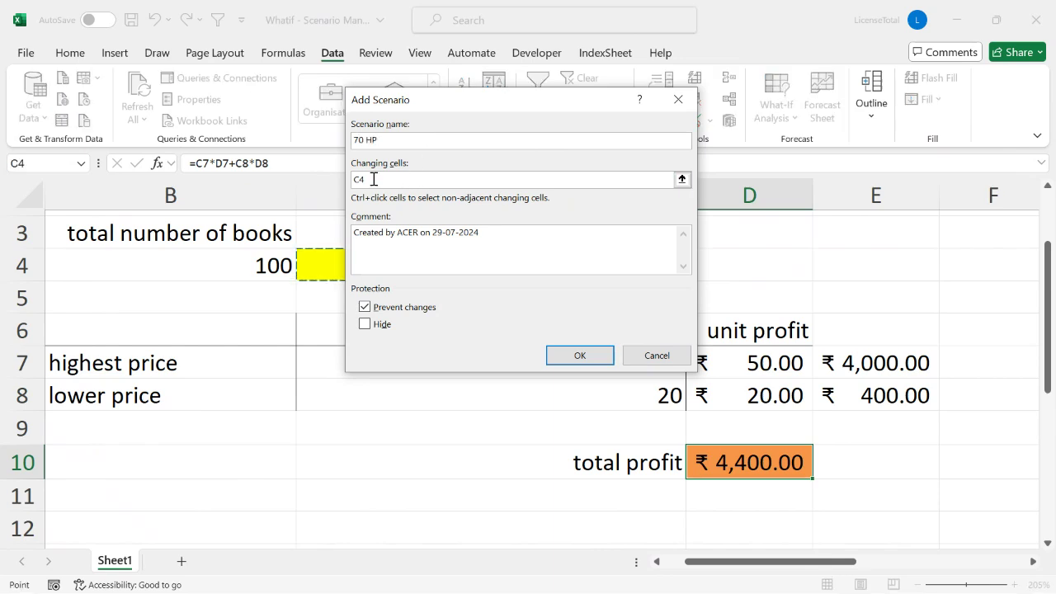
{"action": "key", "text": "BackSpace"}
{"action": "key", "text": "BackSpace"}
{"action": "left_click_drag", "start_coordinate": [488, 108], "coordinate": [825, 108]}
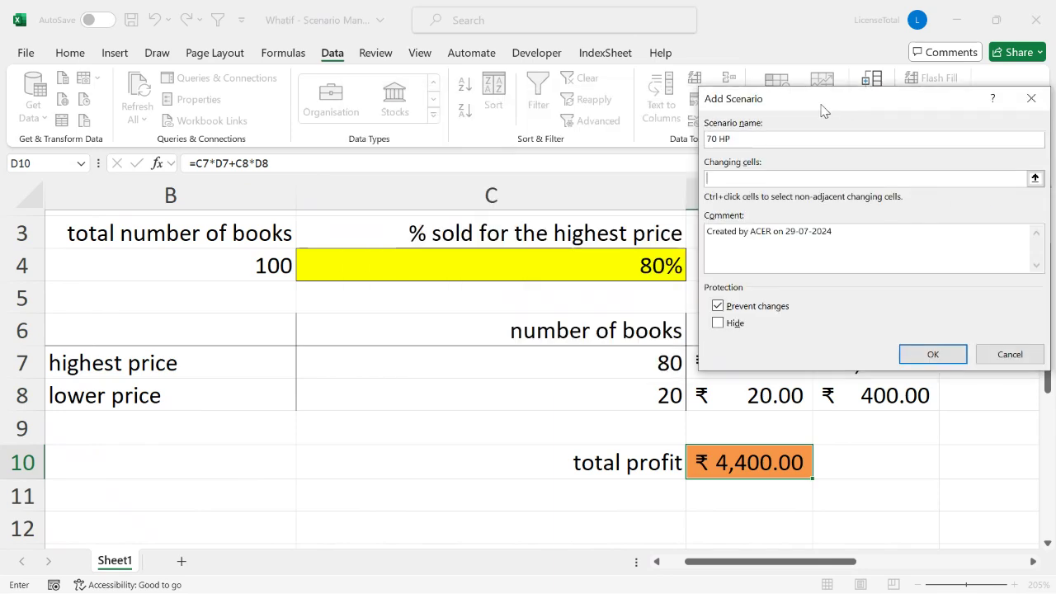
{"action": "left_click", "coordinate": [599, 267]}
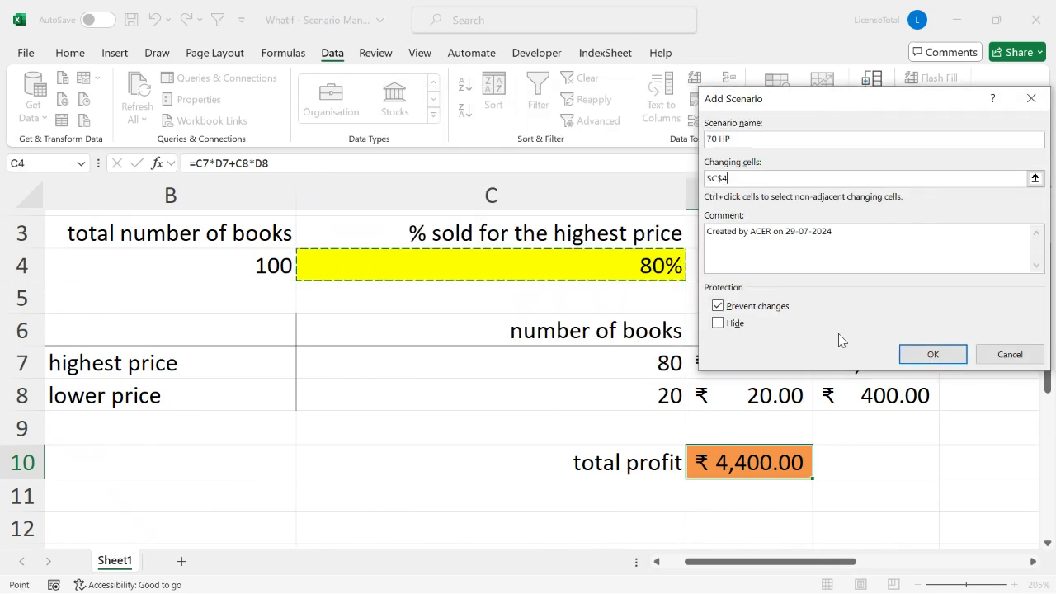
{"action": "left_click", "coordinate": [931, 355]}
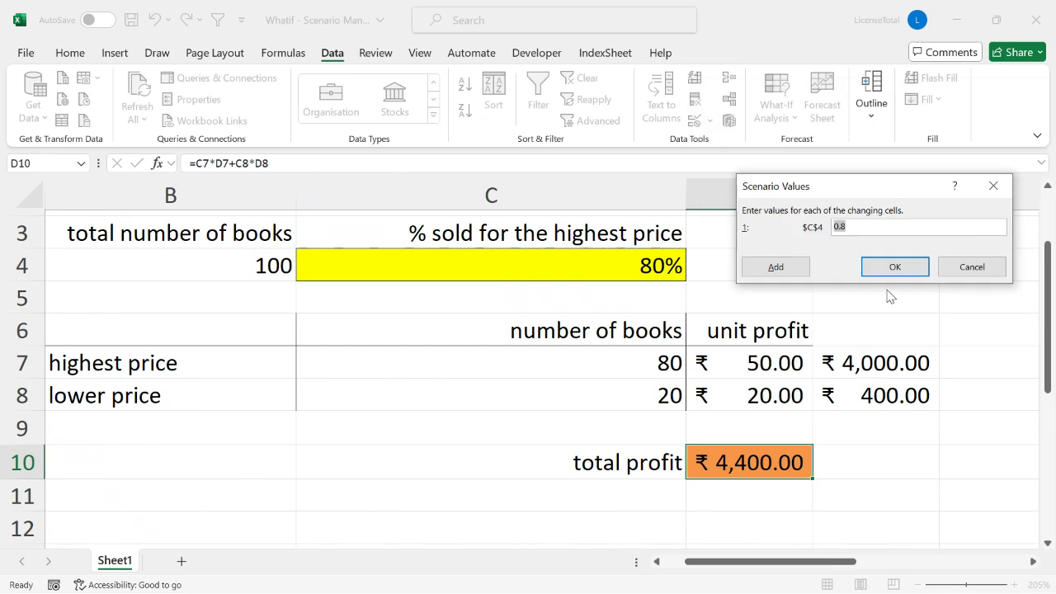
{"action": "left_click", "coordinate": [865, 226]}
{"action": "key", "text": "Return"}
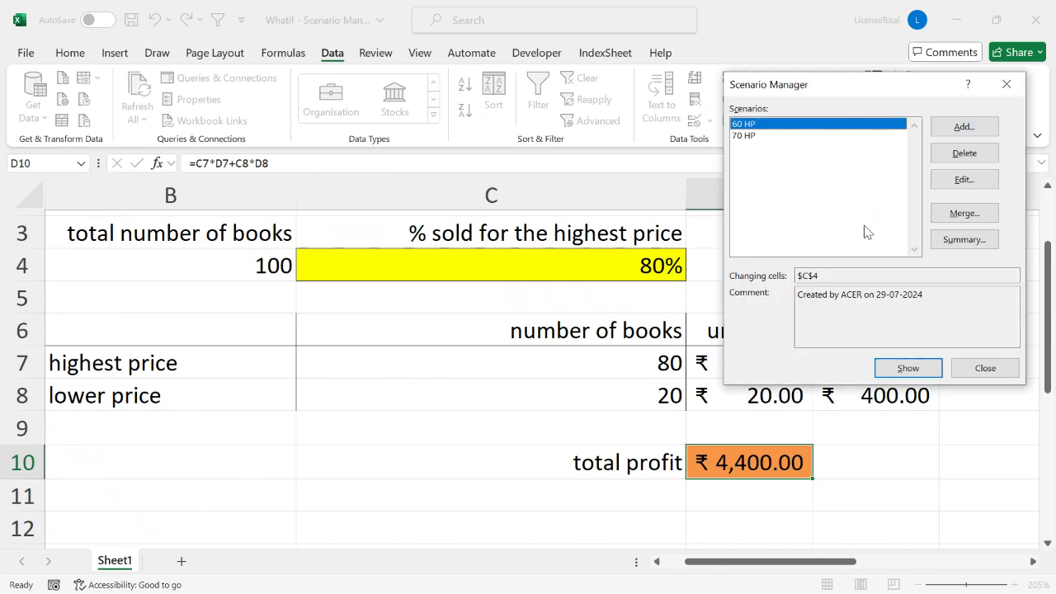
{"action": "left_click", "coordinate": [761, 136]}
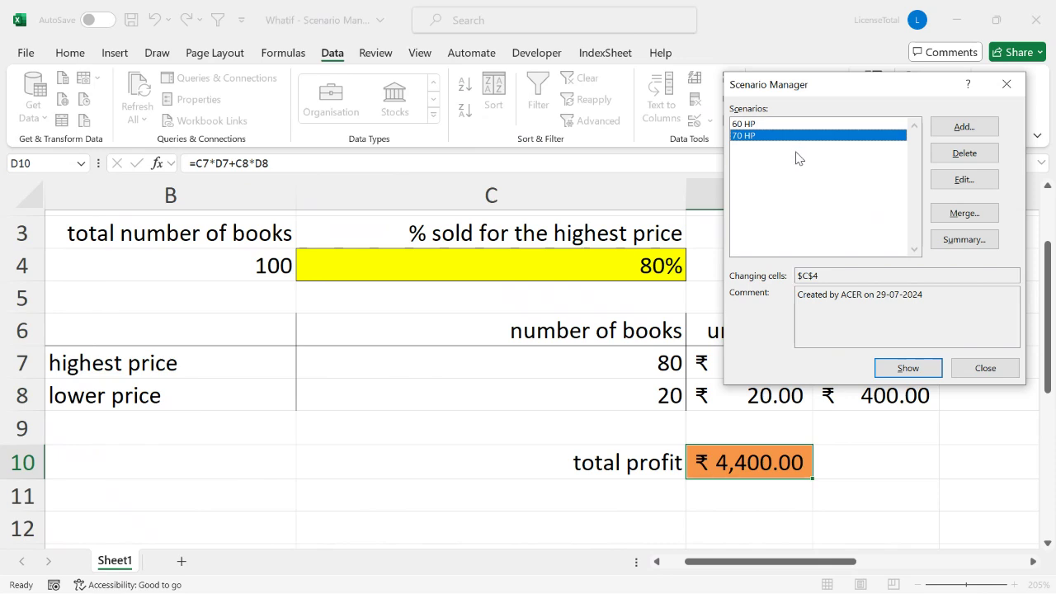
- Add a scenario named 80 HP with C4 as the changing cell and a value of 0.8
{"action": "left_click", "coordinate": [958, 130]}
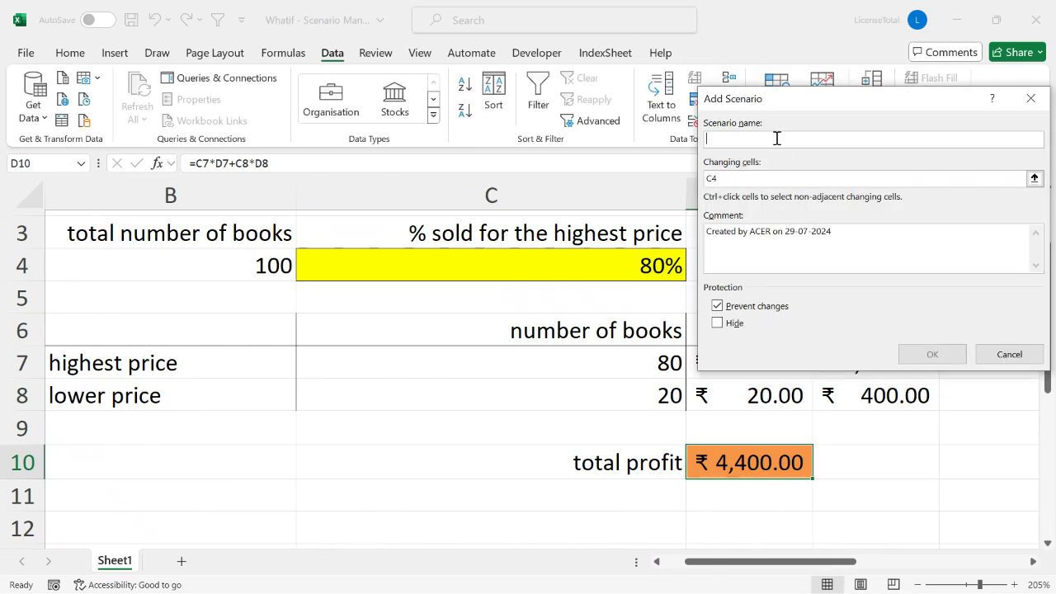
{"action": "type", "text": "80 HP"}
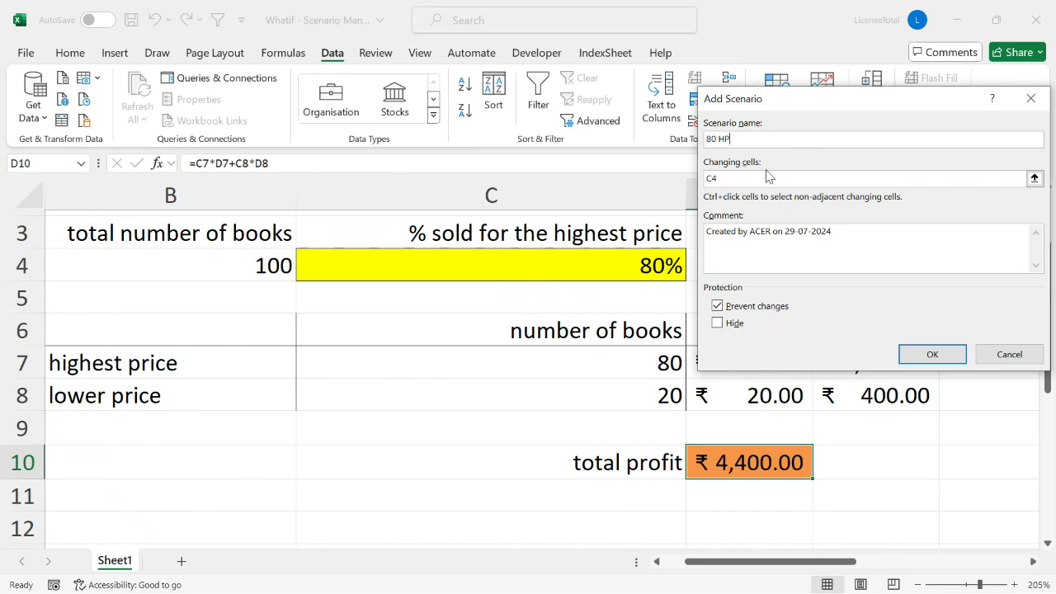
{"action": "left_click", "coordinate": [762, 175]}
{"action": "key", "text": "BackSpace"}
{"action": "key", "text": "BackSpace"}
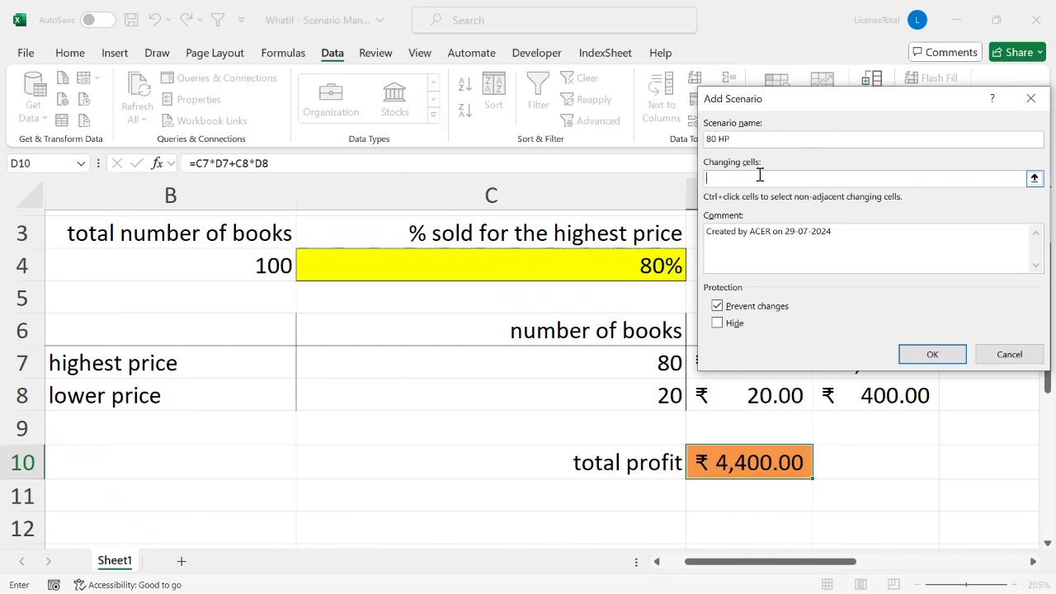
{"action": "left_click", "coordinate": [635, 266]}
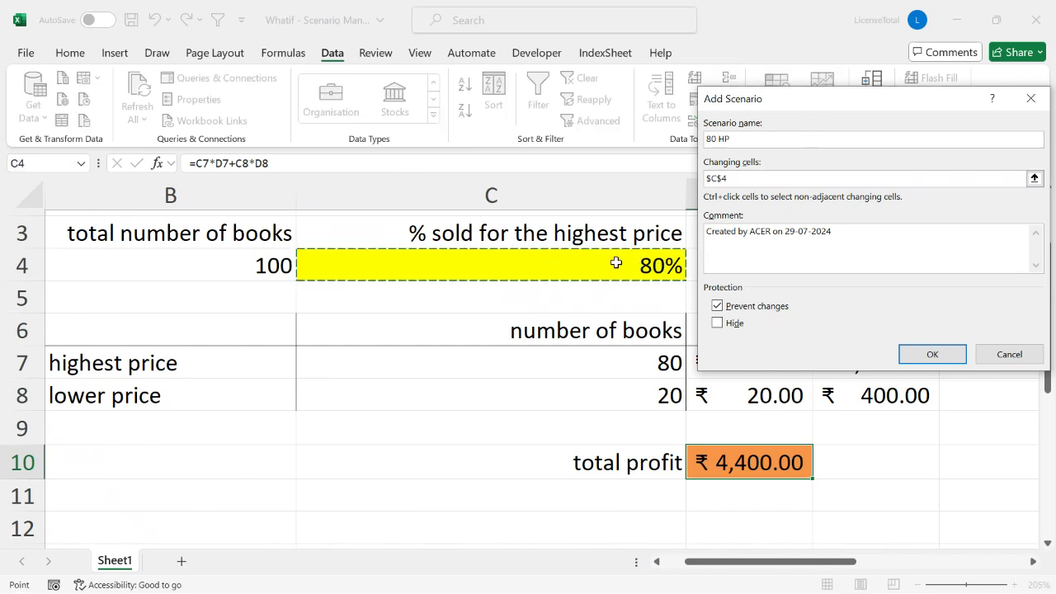
{"action": "left_click", "coordinate": [932, 354]}
{"action": "left_click", "coordinate": [856, 229]}
{"action": "key", "text": "BackSpace"}
{"action": "type", "text": "8"}
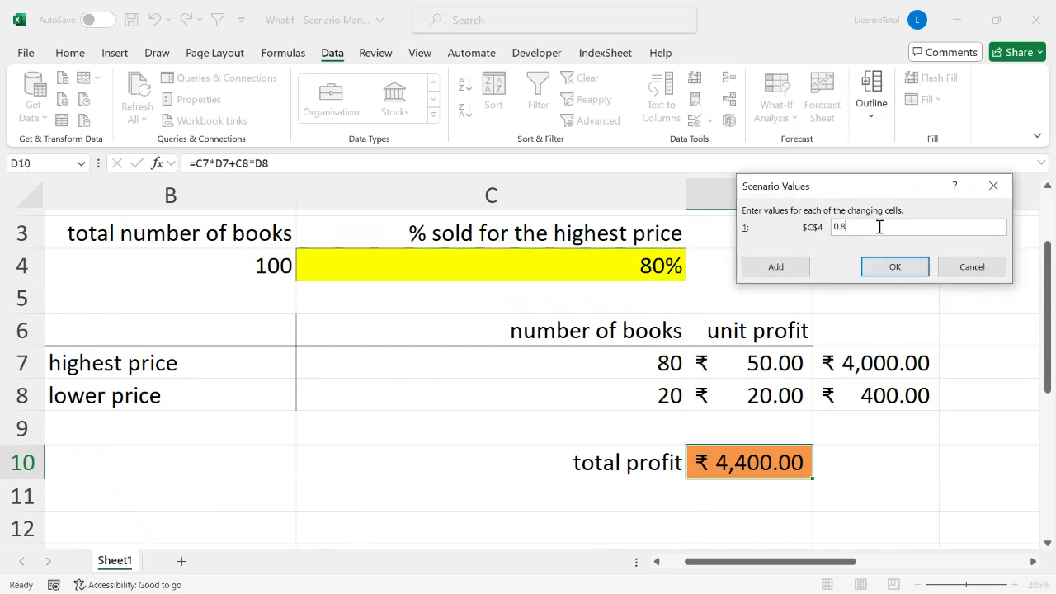
{"action": "left_click", "coordinate": [883, 270]}
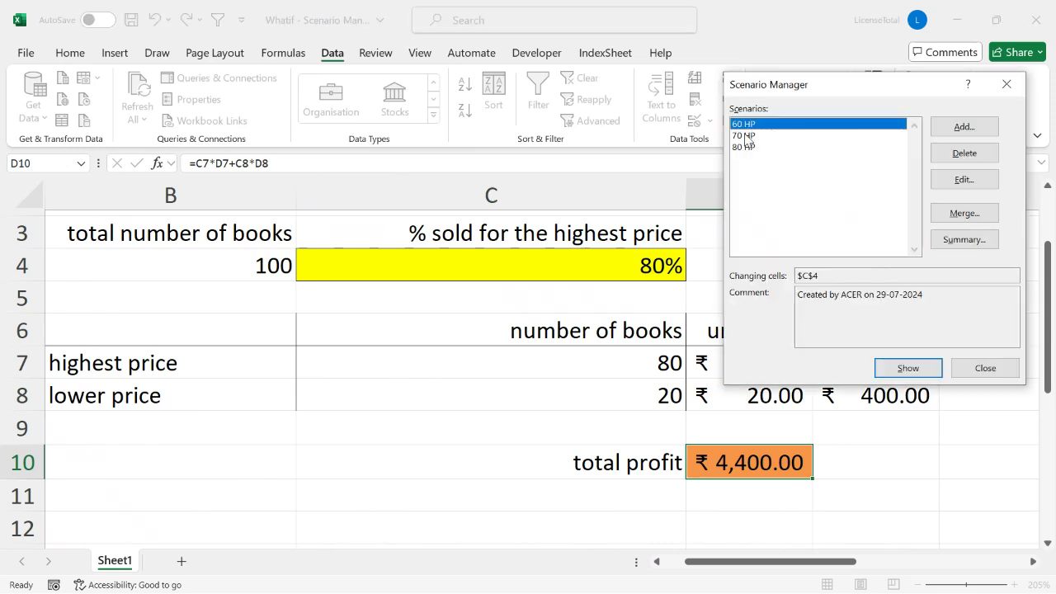
- Start adding another scenario after 80 HP
{"action": "left_click", "coordinate": [950, 128]}
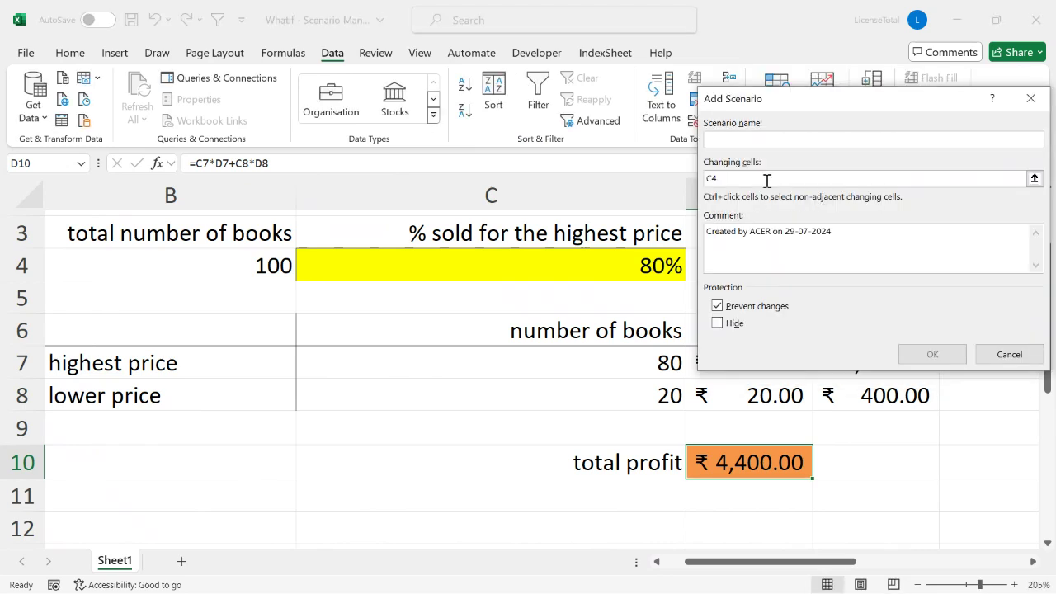
- Add a scenario named 90 HP that changes cell C4 to 0.9
{"action": "type", "text": "90"}
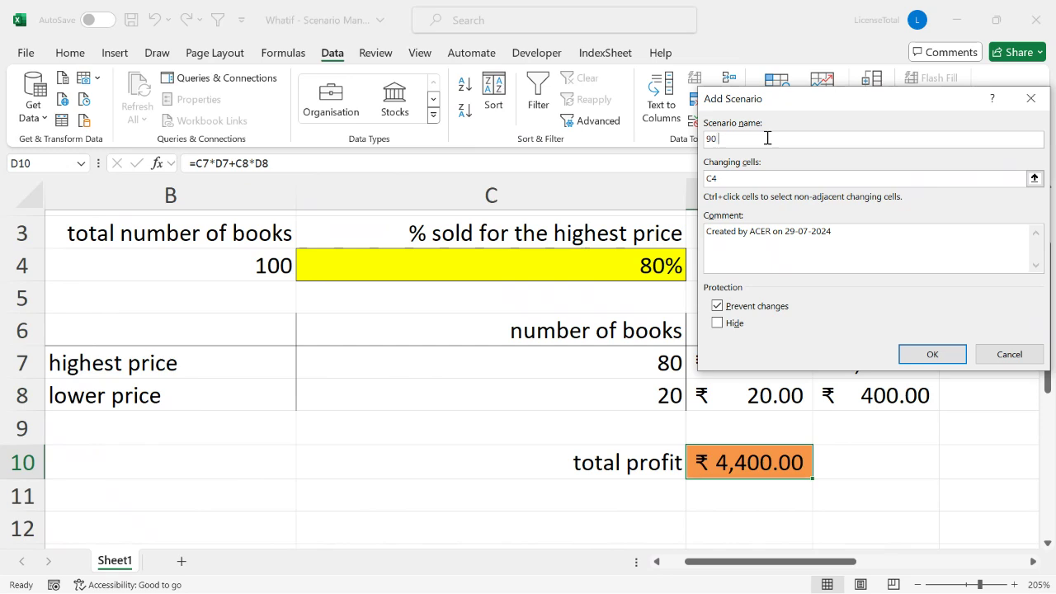
{"action": "type", "text": " HP"}
{"action": "left_click", "coordinate": [765, 179]}
{"action": "left_click", "coordinate": [778, 179]}
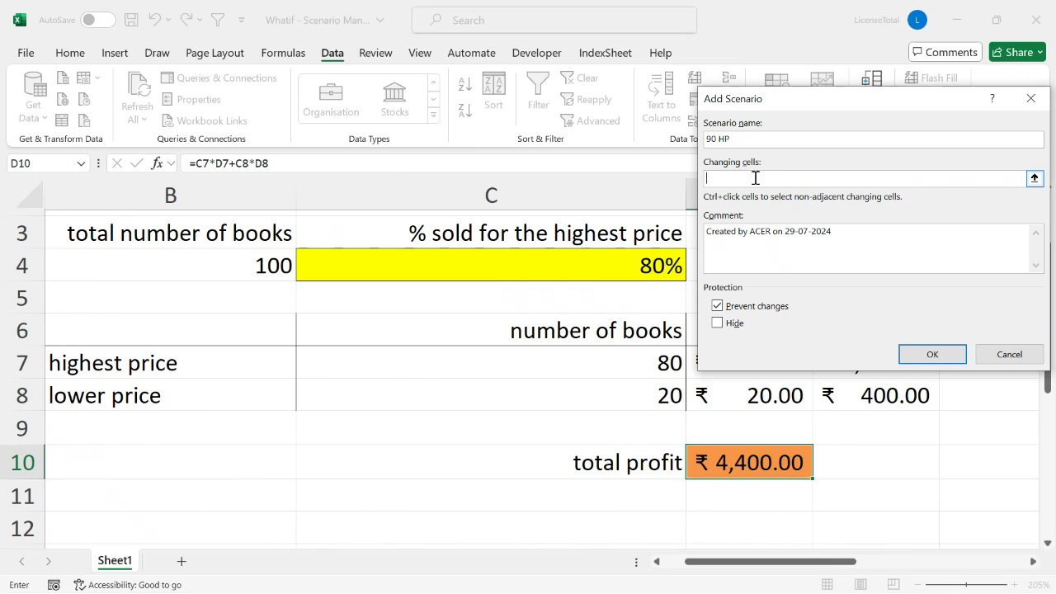
{"action": "left_click", "coordinate": [592, 261]}
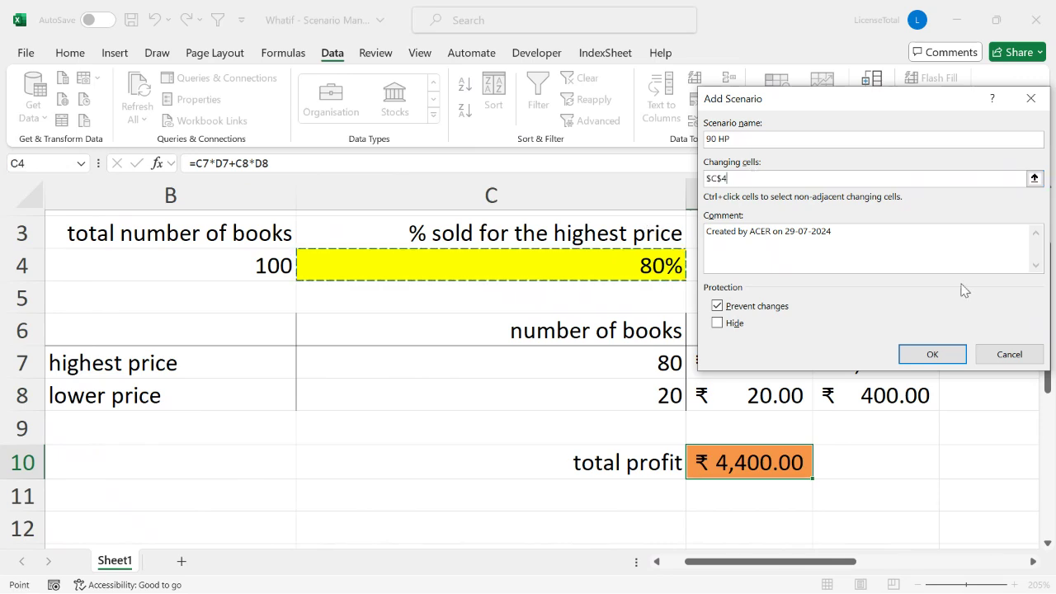
{"action": "left_click", "coordinate": [938, 359]}
{"action": "left_click", "coordinate": [937, 361]}
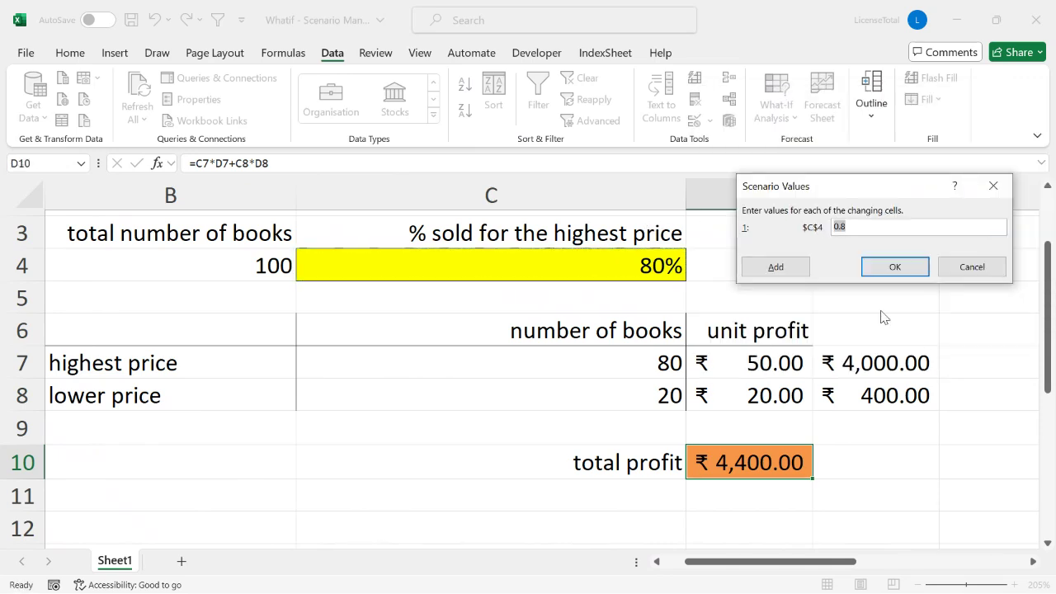
{"action": "left_click", "coordinate": [890, 224]}
{"action": "type", "text": "9"}
{"action": "left_click", "coordinate": [875, 266]}
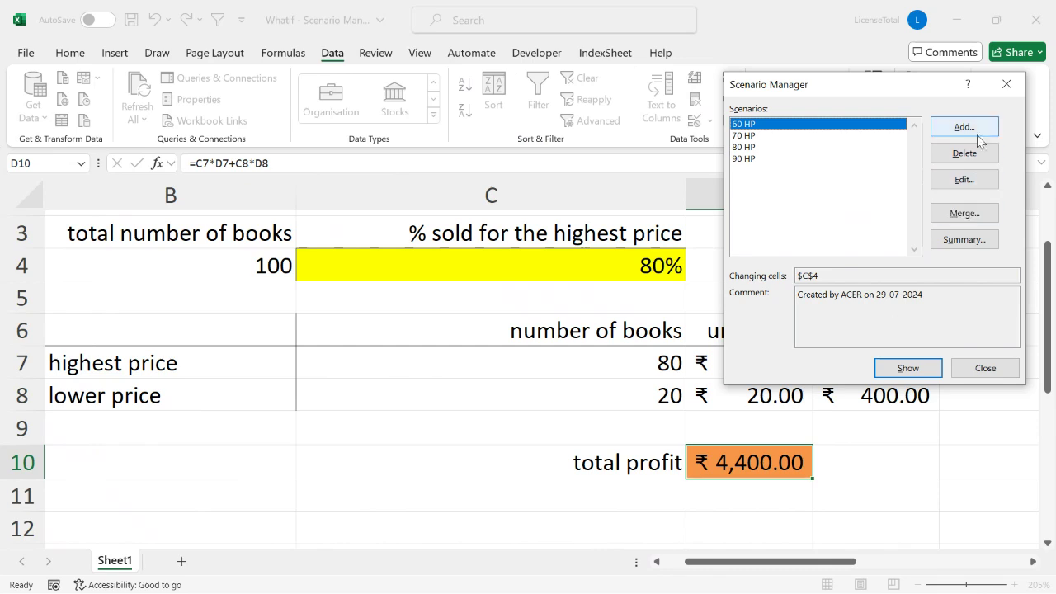
- Add another scenario named 95 HP with C4 as the changing cell and a value of 0.9
{"action": "left_click", "coordinate": [964, 127]}
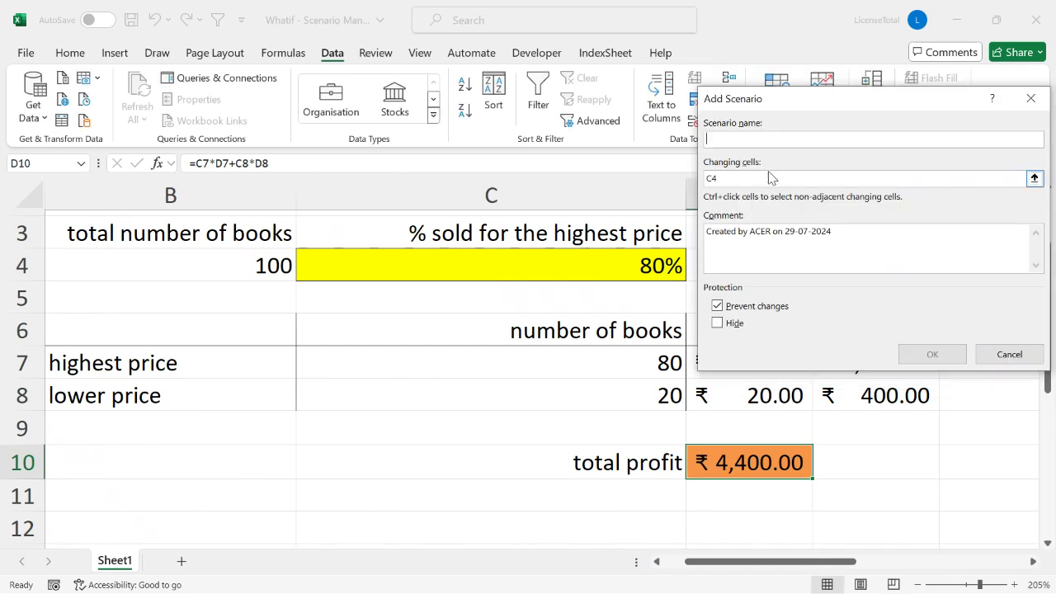
{"action": "type", "text": "95 HP"}
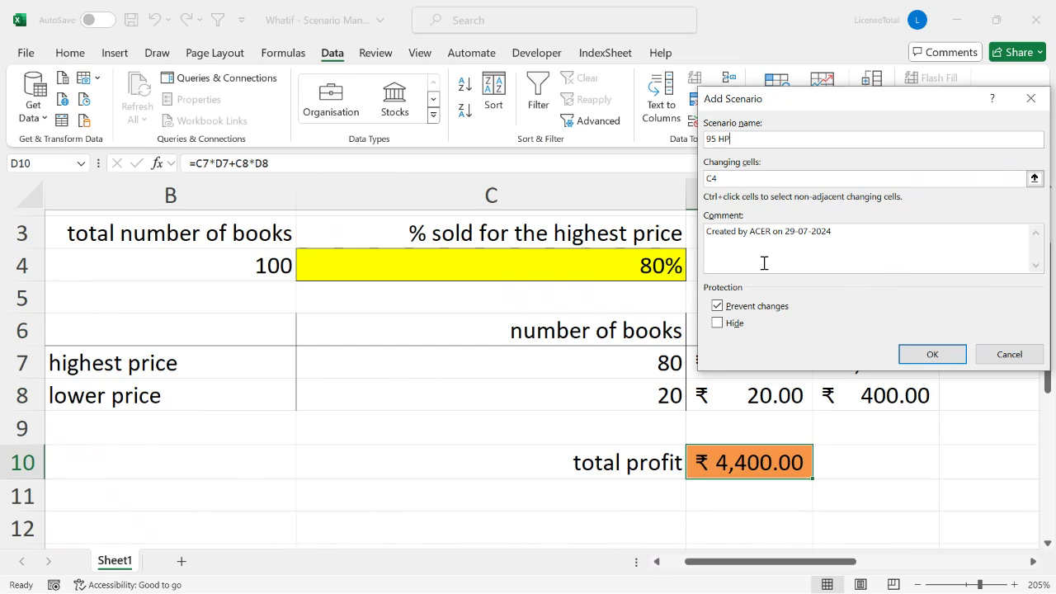
{"action": "left_click", "coordinate": [777, 174]}
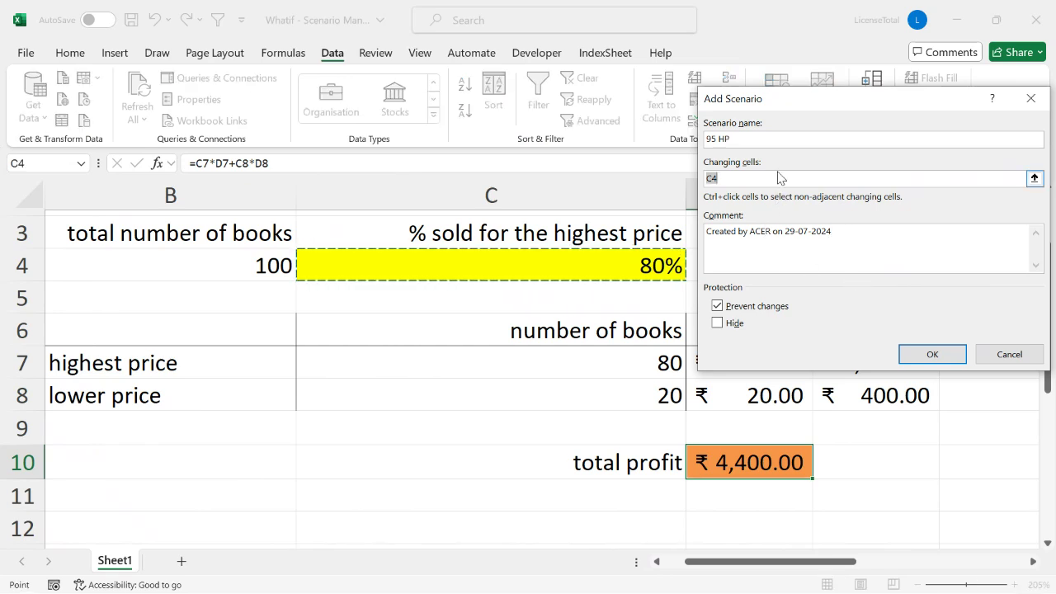
{"action": "left_click", "coordinate": [634, 268]}
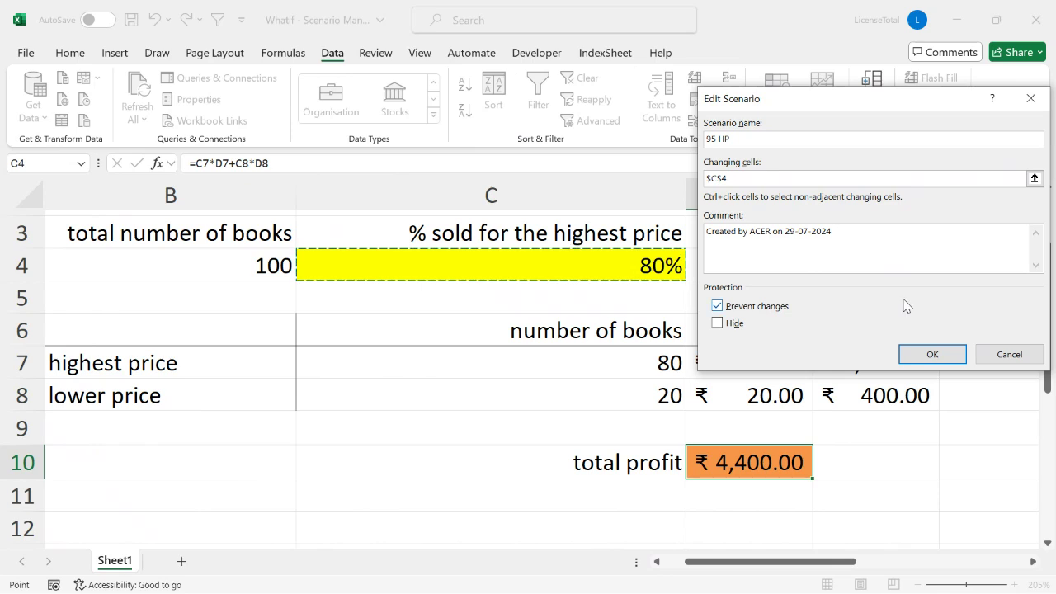
{"action": "left_click", "coordinate": [956, 354]}
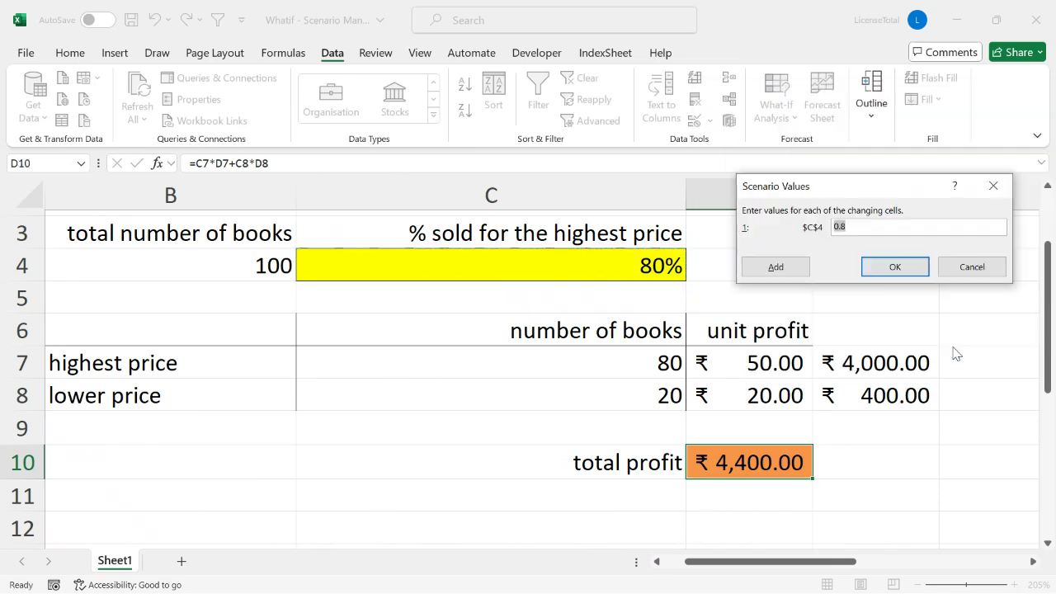
{"action": "left_click", "coordinate": [894, 226]}
{"action": "left_click", "coordinate": [893, 268]}
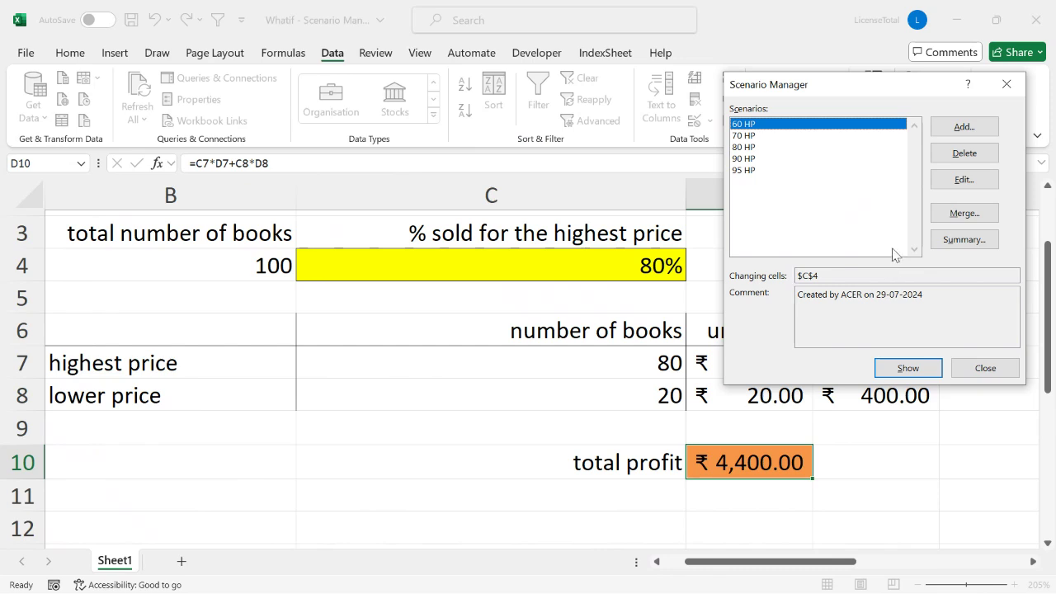
- Go through the defined scenarios from 60 HP to 95 HP in the scenario list
{"action": "left_click", "coordinate": [760, 147]}
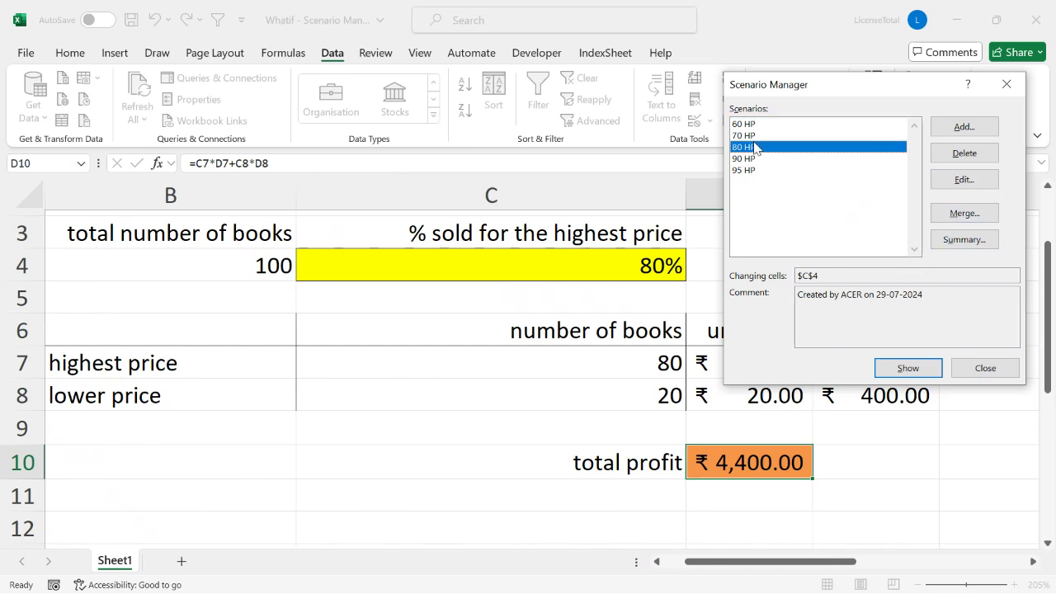
{"action": "left_click", "coordinate": [751, 135]}
{"action": "left_click", "coordinate": [751, 123]}
{"action": "left_click", "coordinate": [751, 135]}
{"action": "left_click", "coordinate": [753, 147]}
{"action": "left_click", "coordinate": [753, 158]}
{"action": "left_click", "coordinate": [753, 170]}
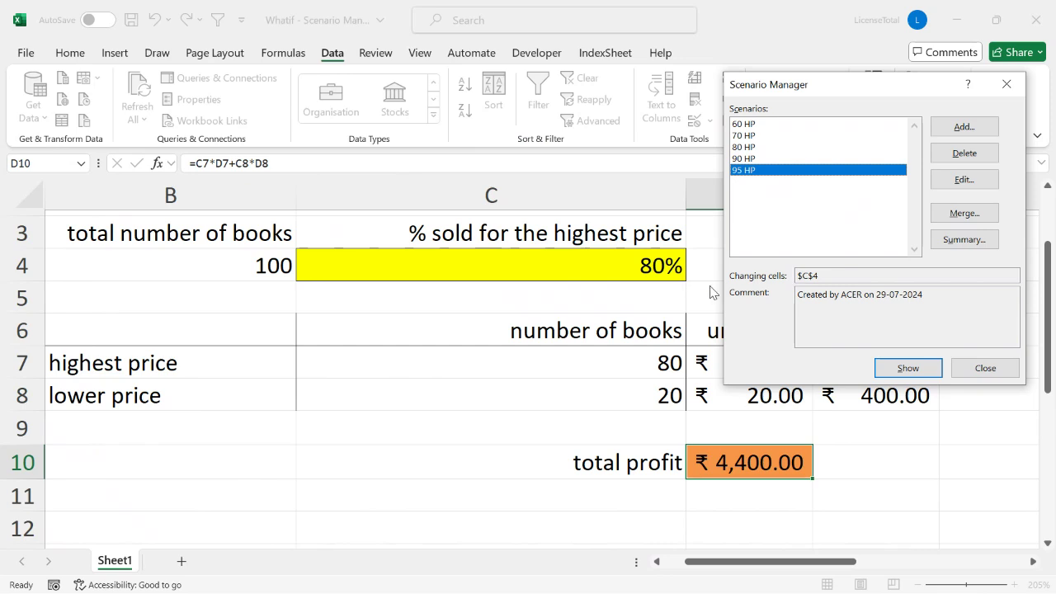
- Start a Scenario summary report and pick the total profit cell D10 as its result cell
{"action": "left_click", "coordinate": [964, 240]}
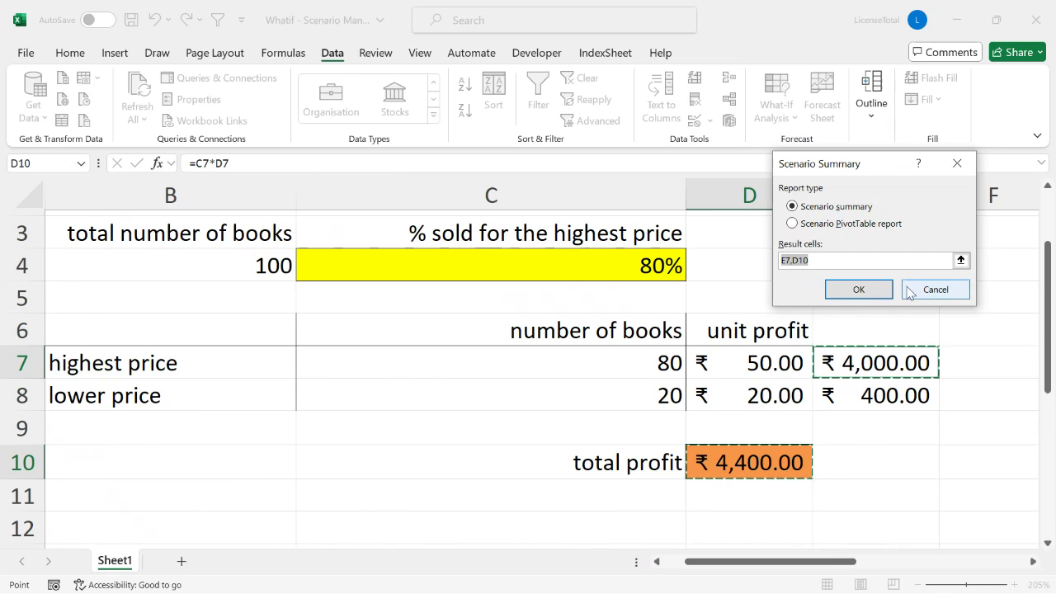
{"action": "left_click_drag", "start_coordinate": [838, 164], "coordinate": [766, 125]}
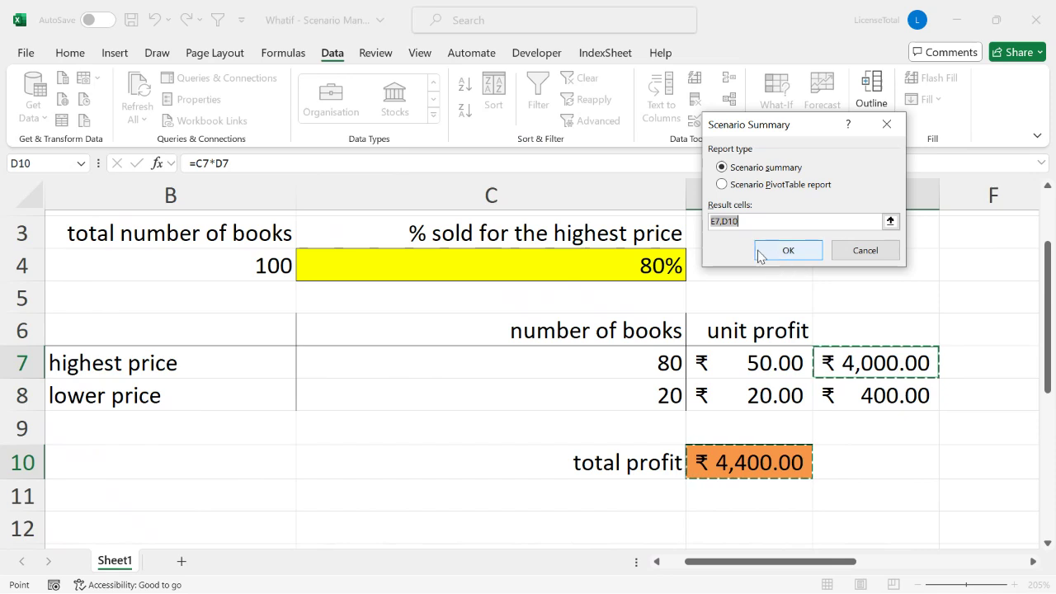
{"action": "left_click", "coordinate": [739, 464]}
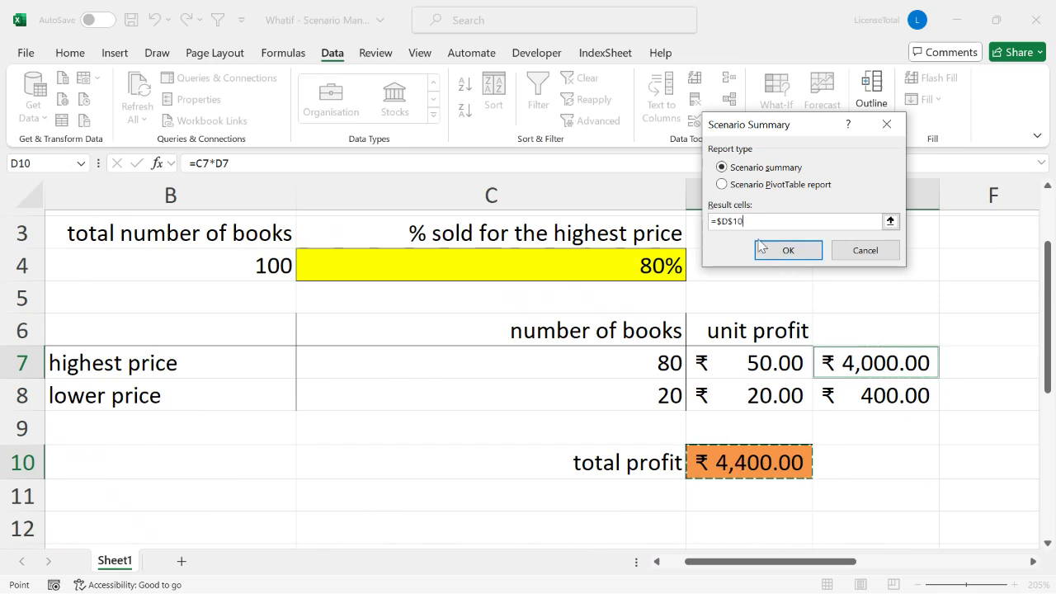
{"action": "left_click", "coordinate": [760, 224]}
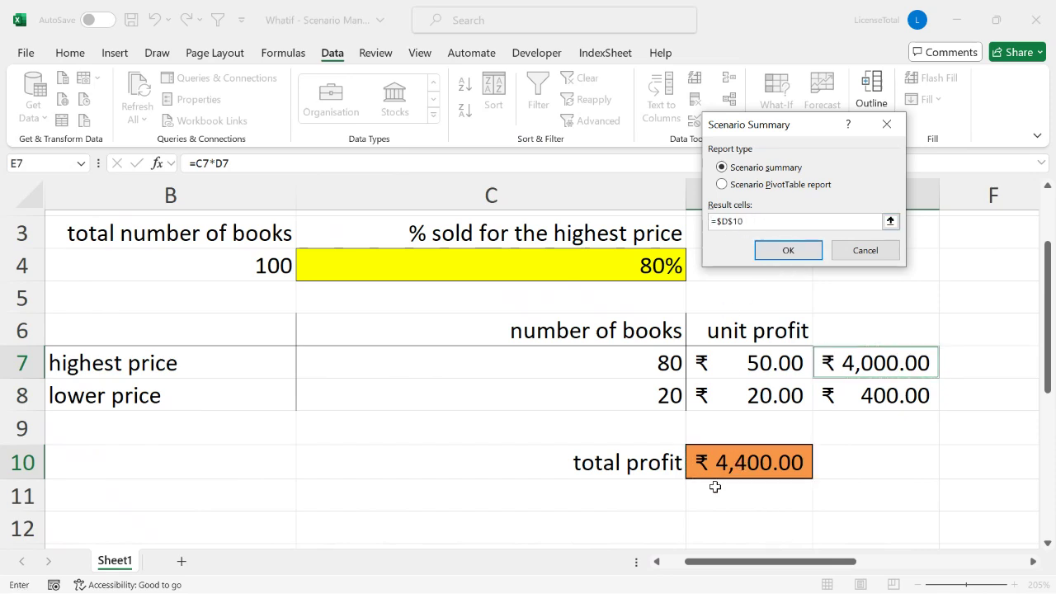
{"action": "type", "text": "+"}
{"action": "left_click", "coordinate": [751, 459]}
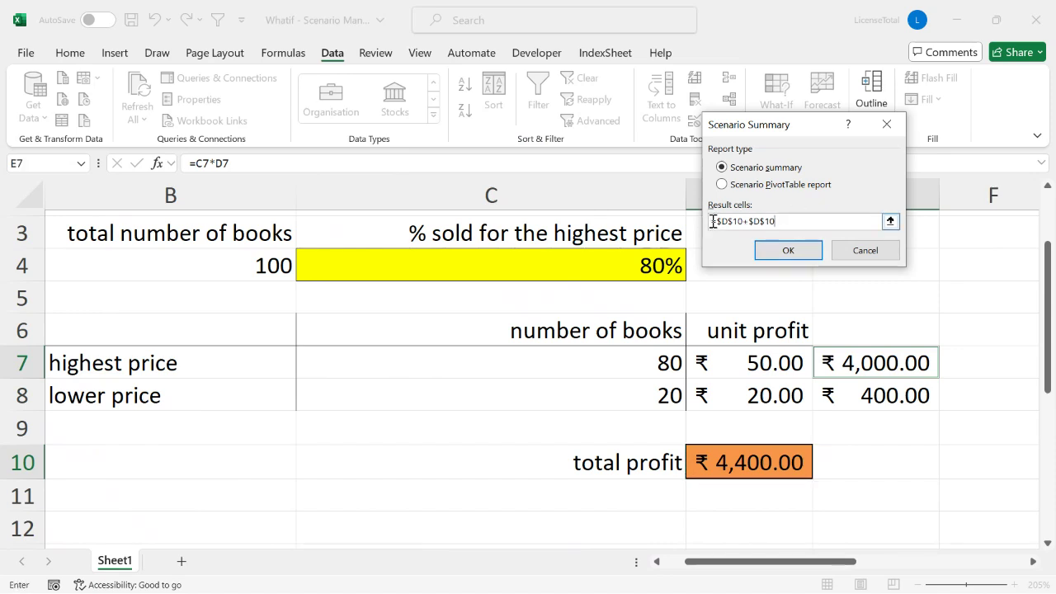
{"action": "key", "text": "BackSpace"}
{"action": "key", "text": "BackSpace"}
{"action": "key", "text": "BackSpace"}
{"action": "key", "text": "BackSpace"}
{"action": "key", "text": "BackSpace"}
{"action": "key", "text": "BackSpace"}
{"action": "key", "text": "BackSpace"}
{"action": "key", "text": "BackSpace"}
{"action": "key", "text": "BackSpace"}
{"action": "key", "text": "BackSpace"}
{"action": "key", "text": "BackSpace"}
{"action": "key", "text": "BackSpace"}
- Select D10 again as the result cell and generate the scenario summary report
{"action": "left_click", "coordinate": [783, 464]}
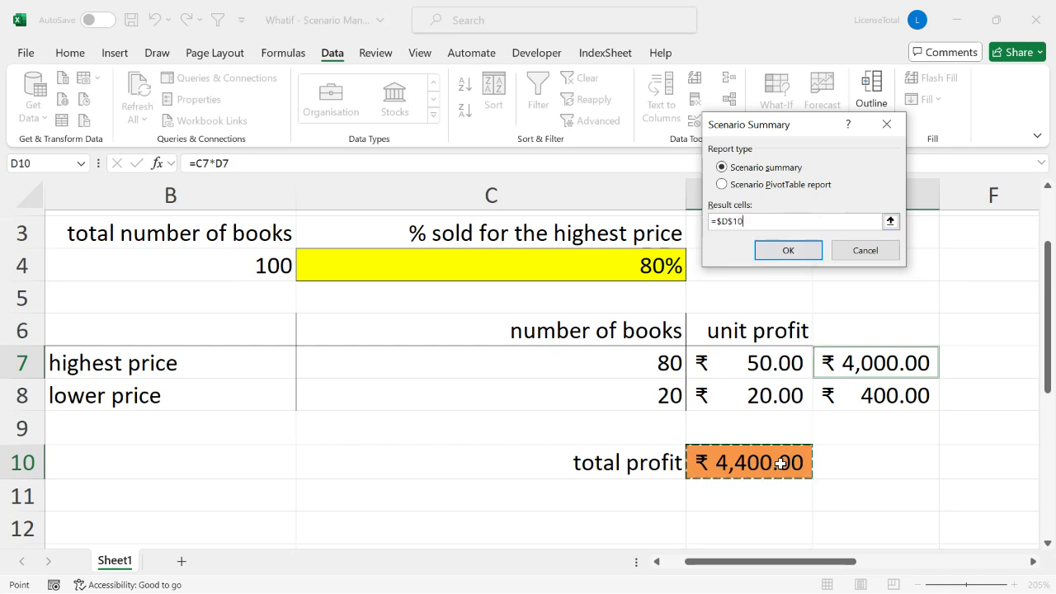
{"action": "left_click", "coordinate": [796, 259]}
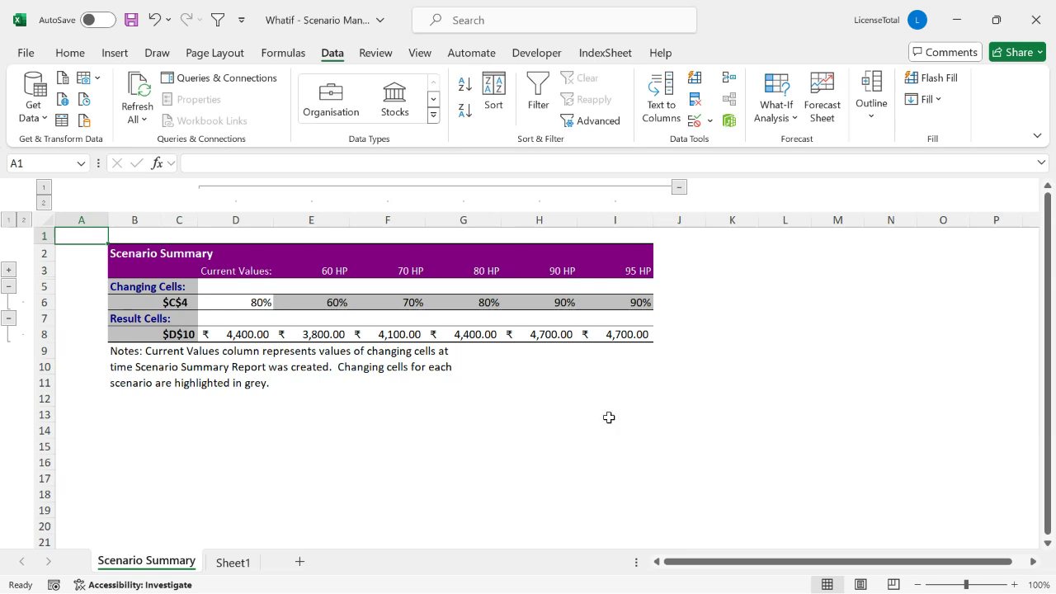
- Compare the Current Values column of the Scenario Summary with the percentage in cell C4 on Sheet1
{"action": "left_click", "coordinate": [243, 304]}
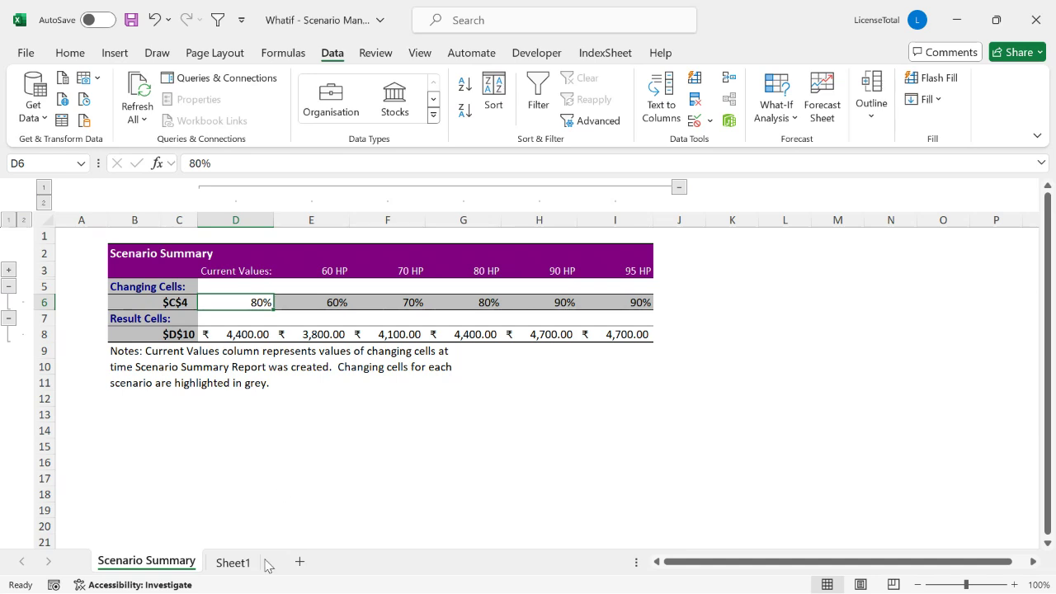
{"action": "left_click", "coordinate": [233, 563]}
{"action": "left_click", "coordinate": [567, 260]}
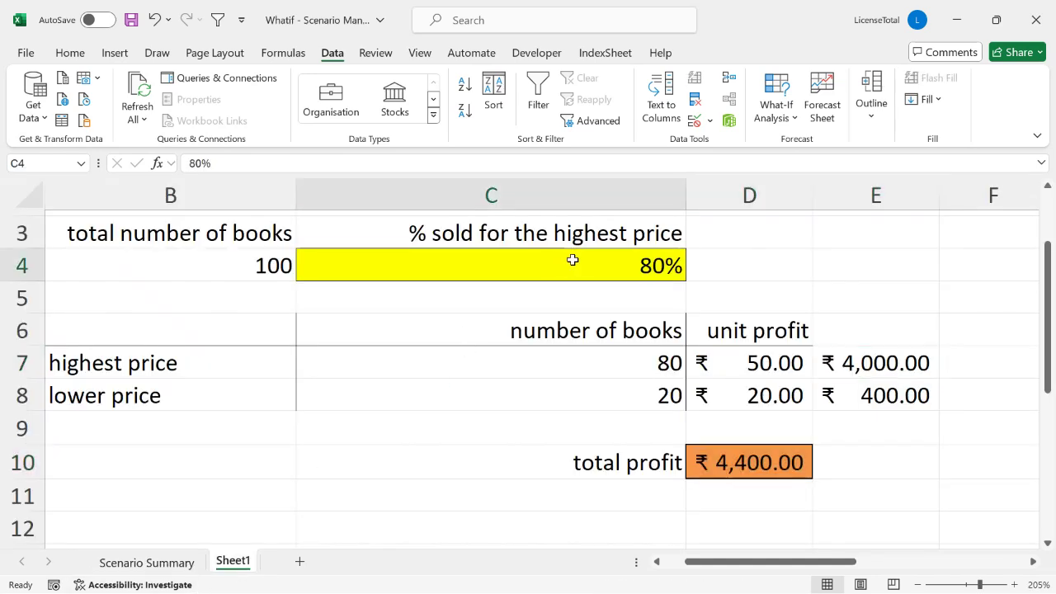
{"action": "left_click", "coordinate": [147, 562]}
{"action": "left_click_drag", "start_coordinate": [229, 302], "coordinate": [240, 347]}
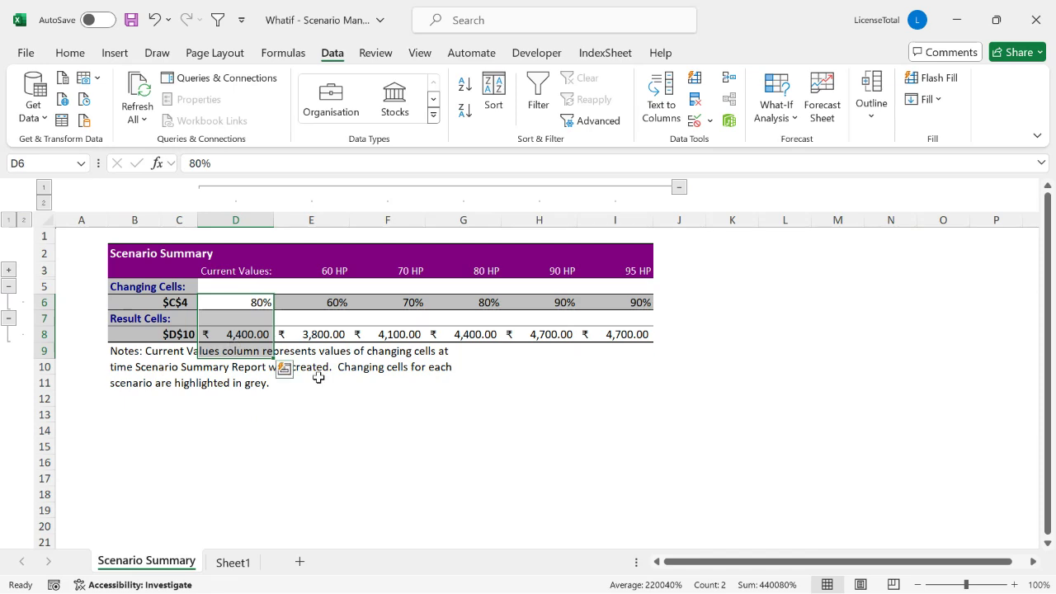
- Examine the changing-cell percentages and resulting profits for the 60, 80, 90 and 95 HP scenarios in the summary report
{"action": "scroll", "coordinate": [317, 376], "scroll_direction": "up", "scroll_amount": 5, "text": "ctrl"}
{"action": "scroll", "coordinate": [317, 378], "scroll_direction": "down", "scroll_amount": 1}
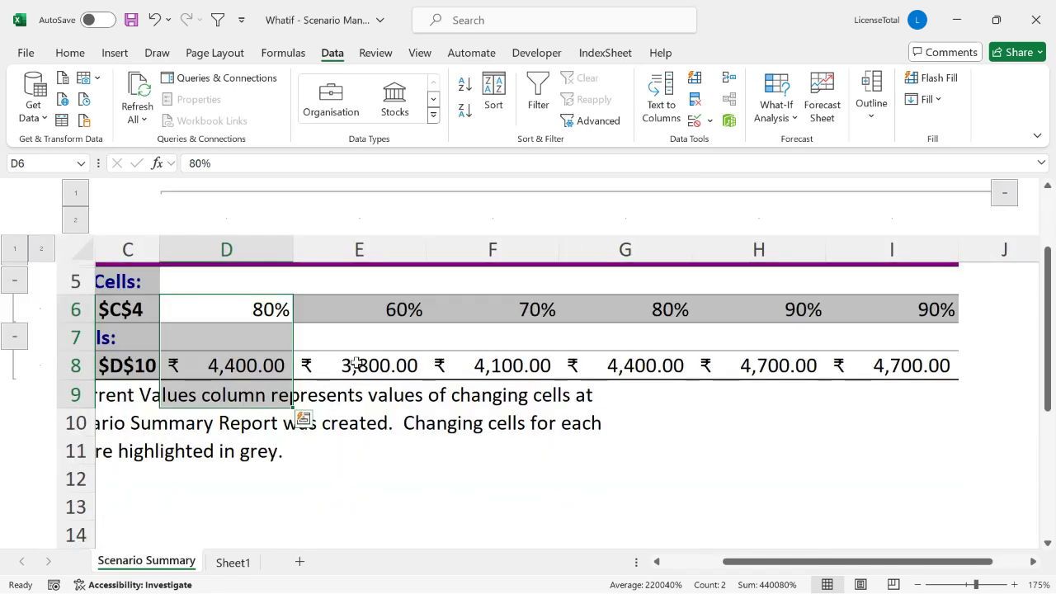
{"action": "scroll", "coordinate": [396, 349], "scroll_direction": "up", "scroll_amount": 1}
{"action": "left_click", "coordinate": [415, 335]}
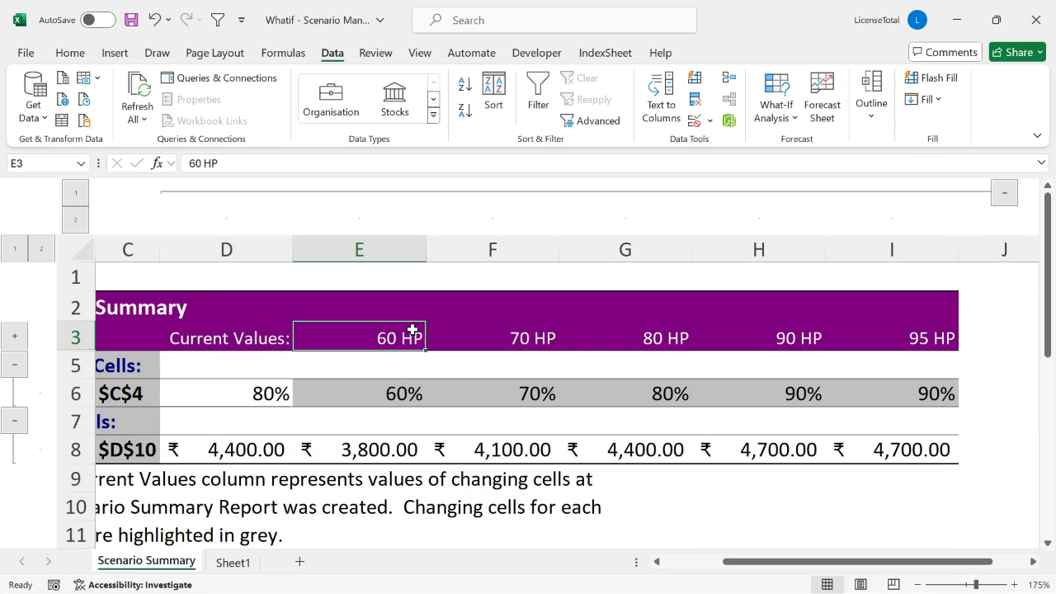
{"action": "scroll", "coordinate": [412, 330], "scroll_direction": "down", "scroll_amount": 1}
{"action": "left_click", "coordinate": [375, 307]}
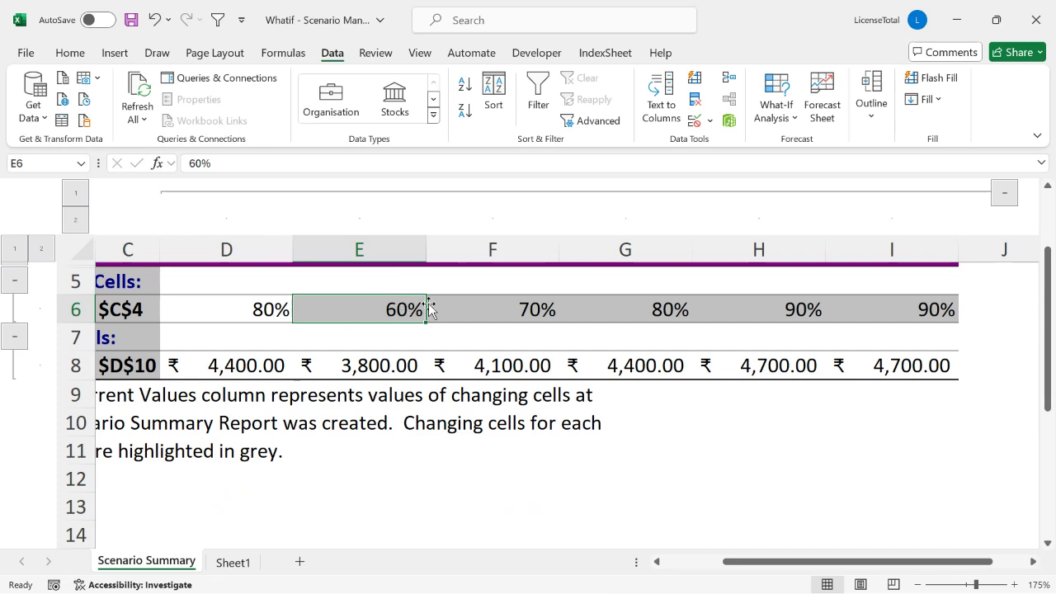
{"action": "left_click", "coordinate": [384, 362]}
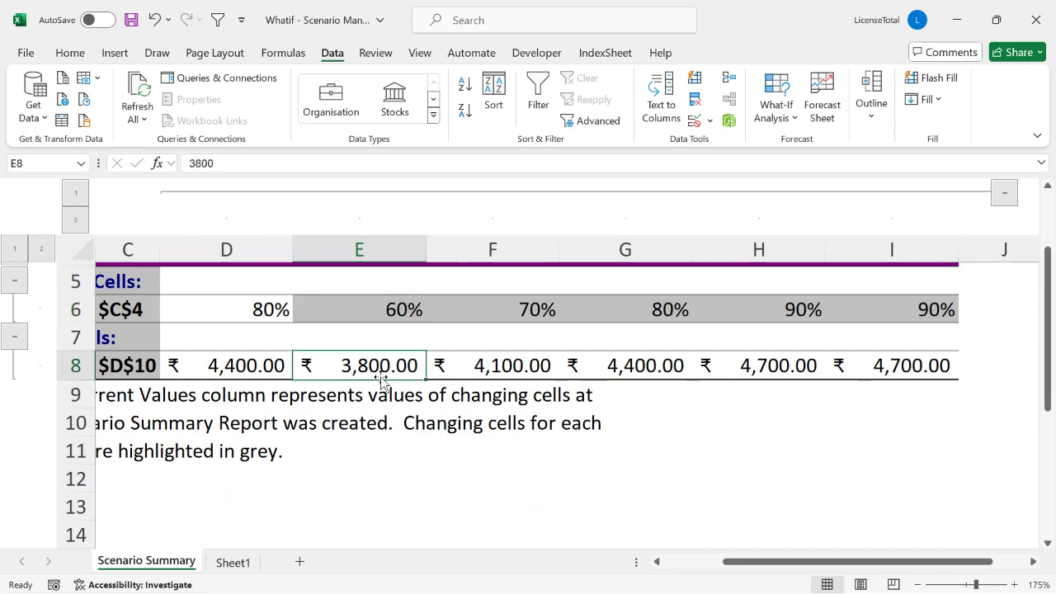
{"action": "scroll", "coordinate": [536, 413], "scroll_direction": "up", "scroll_amount": 1}
{"action": "left_click", "coordinate": [659, 398]}
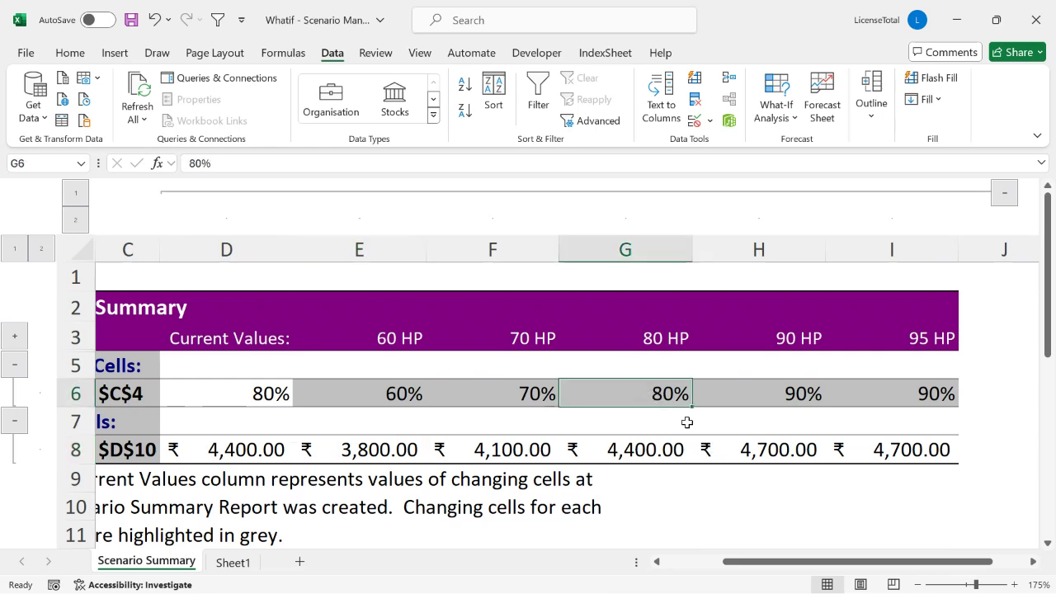
{"action": "scroll", "coordinate": [686, 422], "scroll_direction": "down", "scroll_amount": 1}
{"action": "left_click", "coordinate": [656, 378]}
{"action": "scroll", "coordinate": [677, 396], "scroll_direction": "up", "scroll_amount": 1}
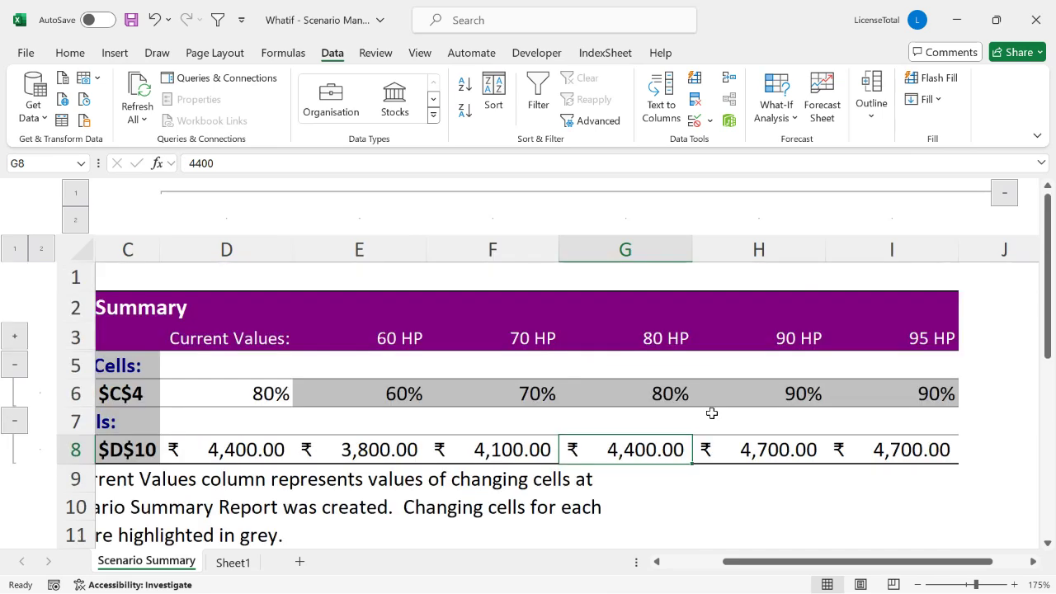
{"action": "left_click", "coordinate": [807, 391]}
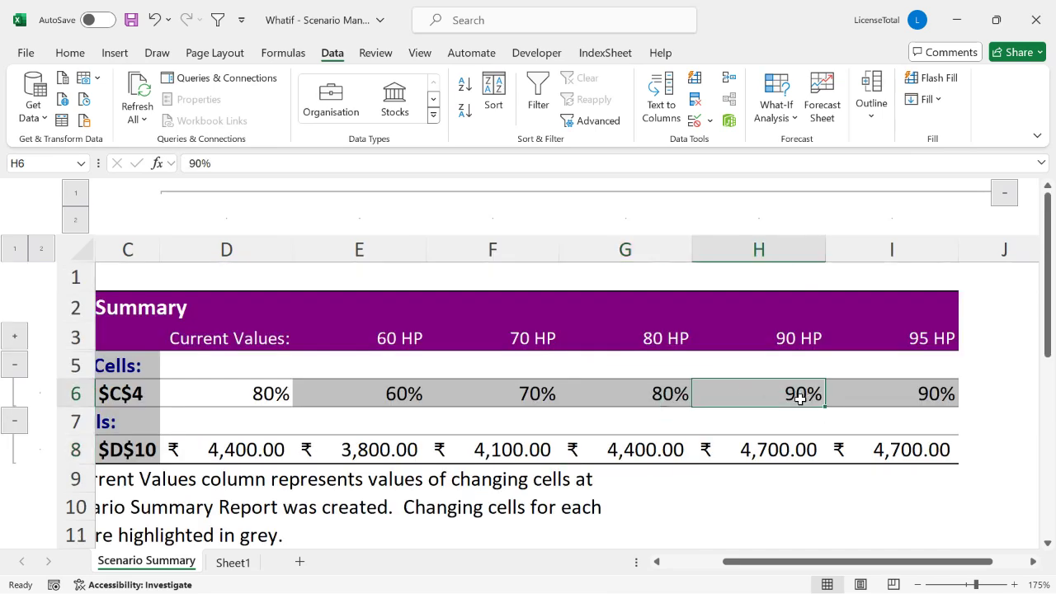
{"action": "left_click", "coordinate": [779, 450]}
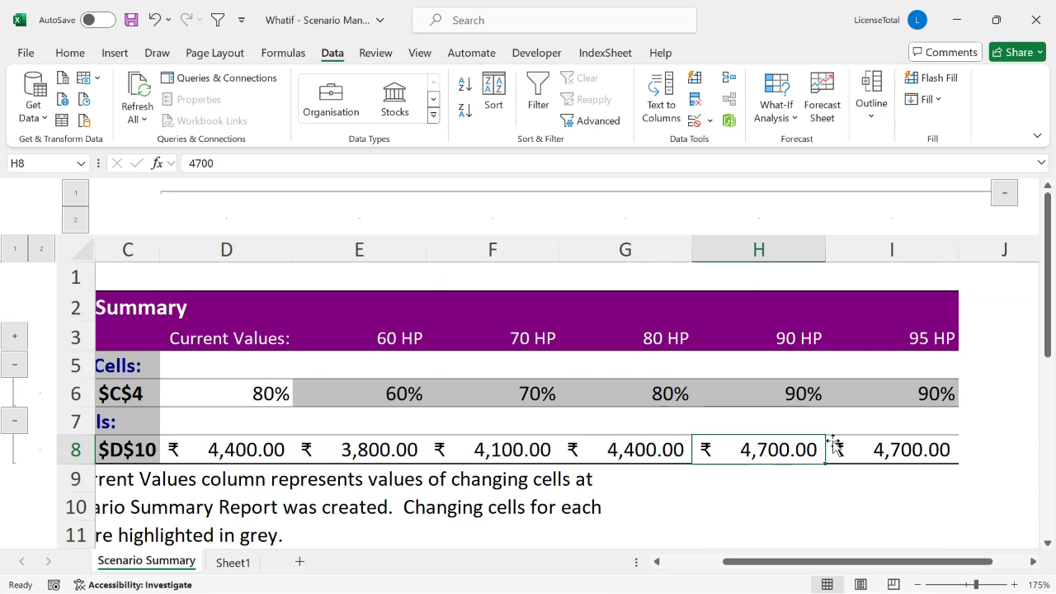
{"action": "left_click", "coordinate": [916, 401]}
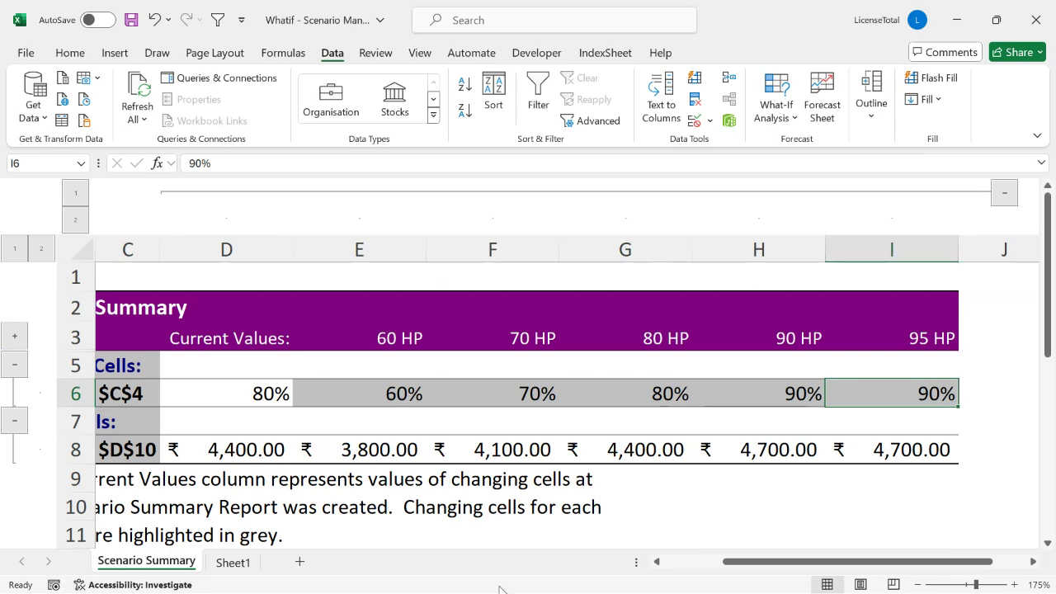
- Review rows 6 and 8 across the scenario columns to compare the percentages and total profits once more
{"action": "left_click", "coordinate": [679, 568]}
{"action": "left_click_drag", "start_coordinate": [682, 567], "coordinate": [774, 568]}
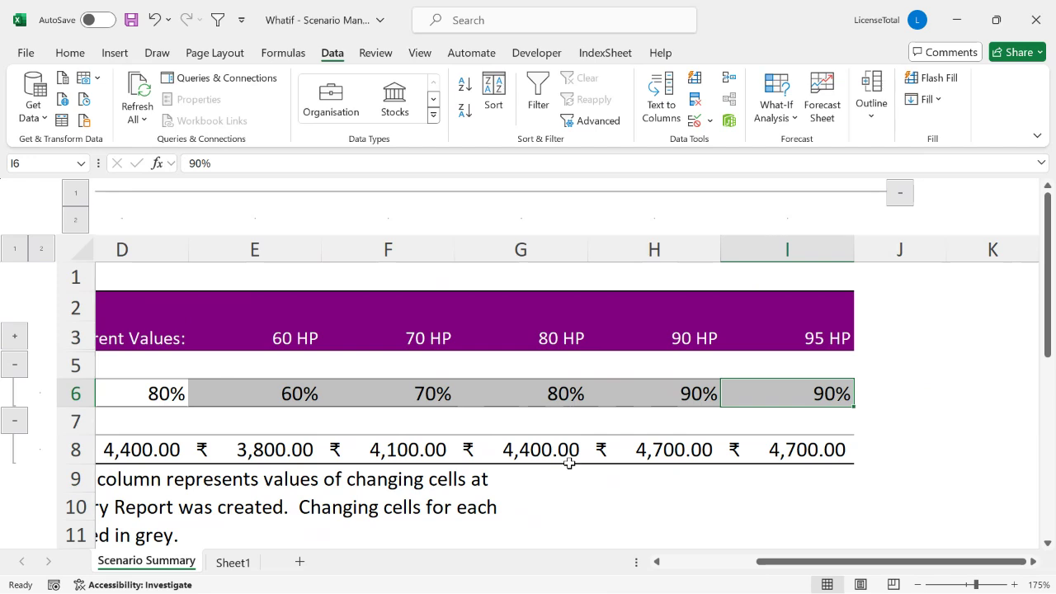
{"action": "left_click", "coordinate": [766, 425]}
{"action": "left_click", "coordinate": [642, 442]}
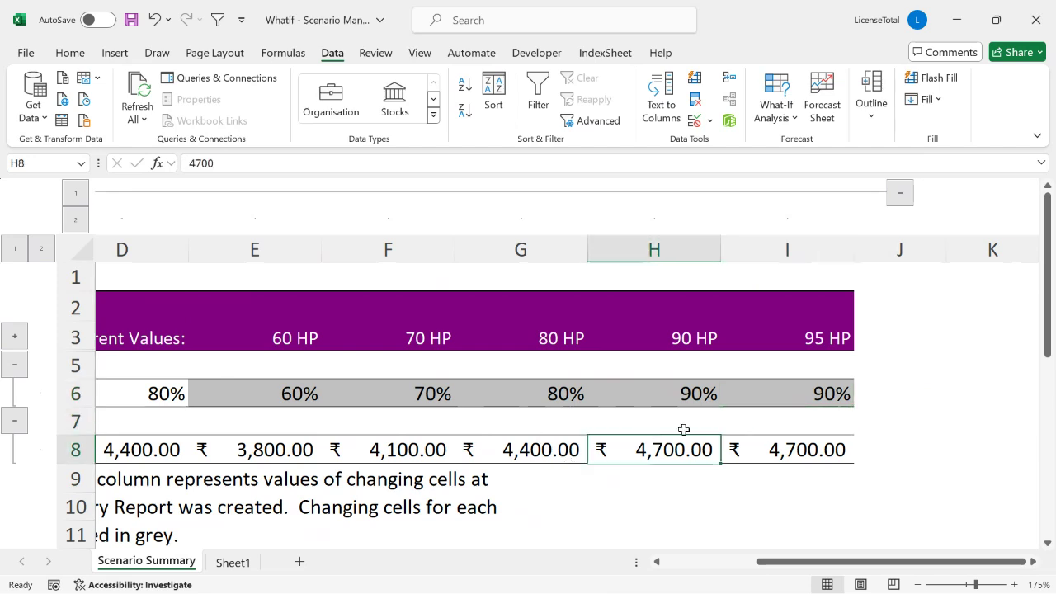
{"action": "left_click", "coordinate": [673, 567]}
{"action": "left_click", "coordinate": [396, 445]}
{"action": "left_click", "coordinate": [464, 396]}
{"action": "left_click", "coordinate": [554, 386]}
{"action": "left_click", "coordinate": [709, 394]}
{"action": "left_click", "coordinate": [820, 393]}
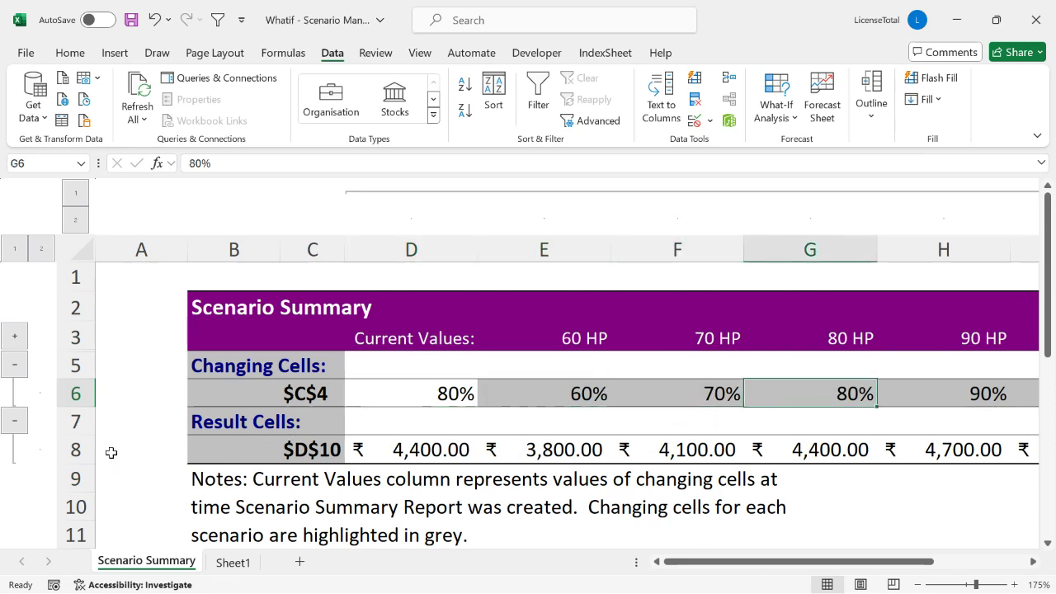
{"action": "left_click", "coordinate": [798, 122]}
{"action": "left_click", "coordinate": [623, 369]}
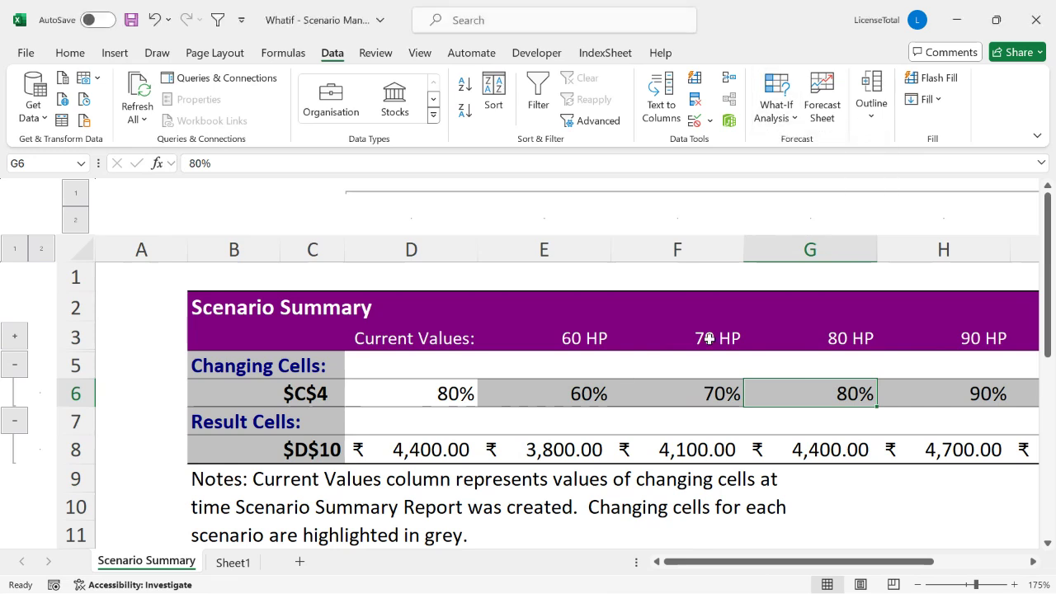
{"action": "left_click", "coordinate": [554, 390]}
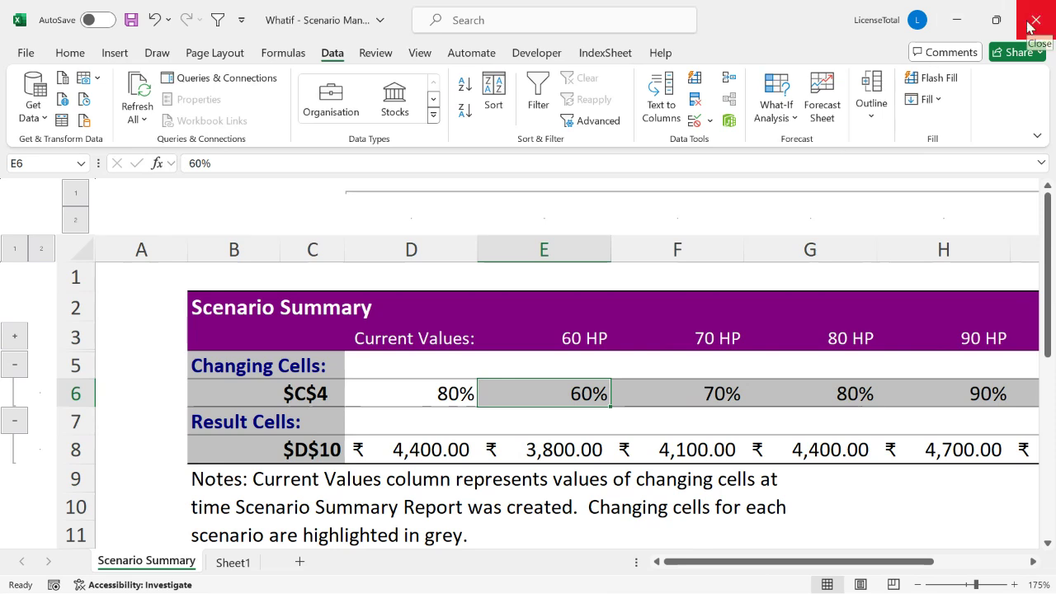
- Switch to the Microsoft Teams webinar window and check the live event Q&A for new questions
{"action": "key", "text": "alt+Tab"}
{"action": "key", "text": "alt+Tab"}
{"action": "key", "text": "alt+Tab"}
{"action": "key", "text": "alt+Tab"}
{"action": "key", "text": "alt+Tab"}
{"action": "key", "text": "alt+Tab"}
{"action": "key", "text": "alt+Tab"}
{"action": "key", "text": "alt+Tab"}
{"action": "key", "text": "alt+Tab"}
{"action": "key", "text": "alt+Tab"}
{"action": "key", "text": "alt+Tab"}
{"action": "key", "text": "alt+Tab"}
{"action": "key", "text": "alt+Tab"}
{"action": "key", "text": "alt+Tab"}
{"action": "key", "text": "alt+Tab"}
{"action": "key", "text": "alt+Tab"}
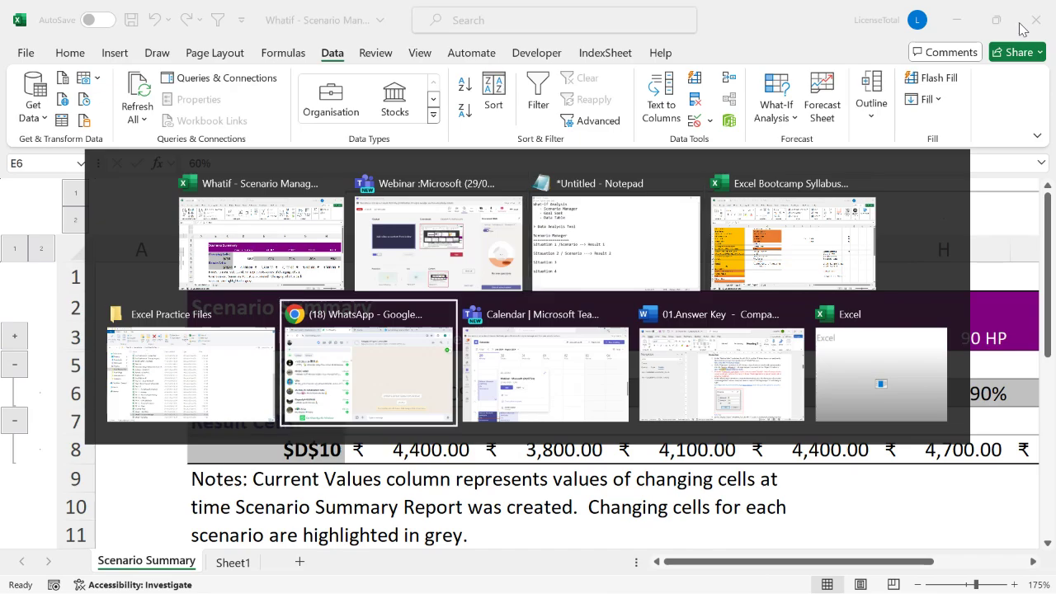
{"action": "key", "text": "alt+Tab"}
{"action": "key", "text": "alt+Tab"}
{"action": "key", "text": "alt+Tab"}
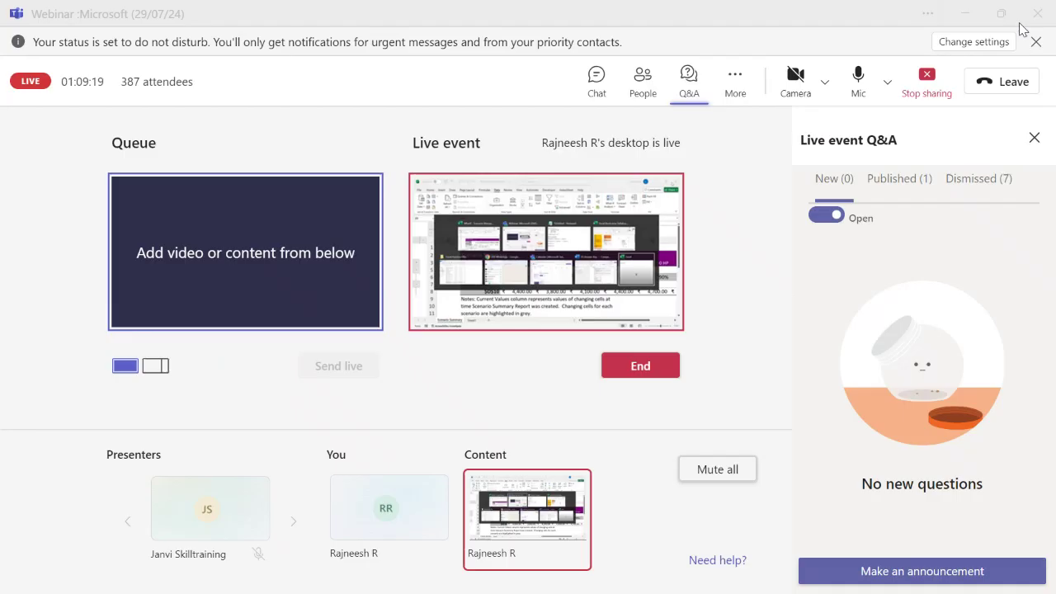
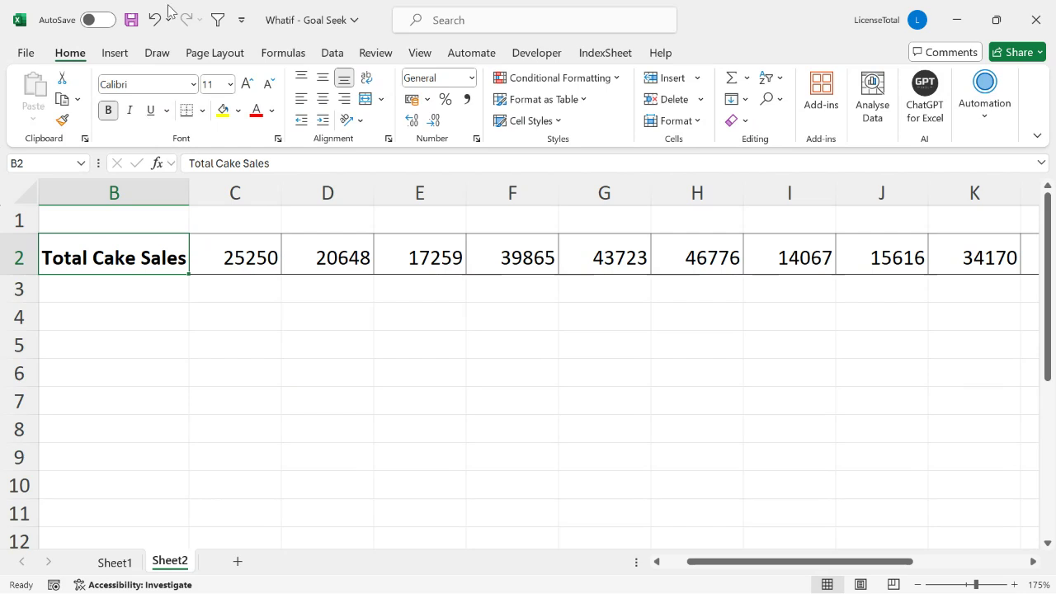
- Enter Jan in C1 and fill the month names across row 1 through Dec in N1
{"action": "left_click", "coordinate": [238, 218]}
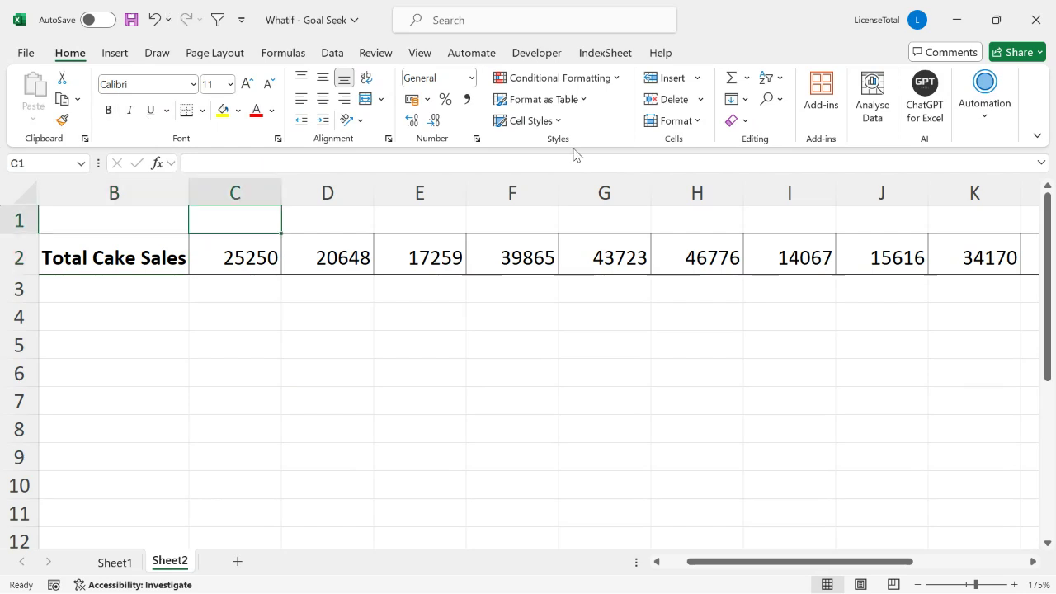
{"action": "type", "text": "JAn"}
{"action": "key", "text": "Tab"}
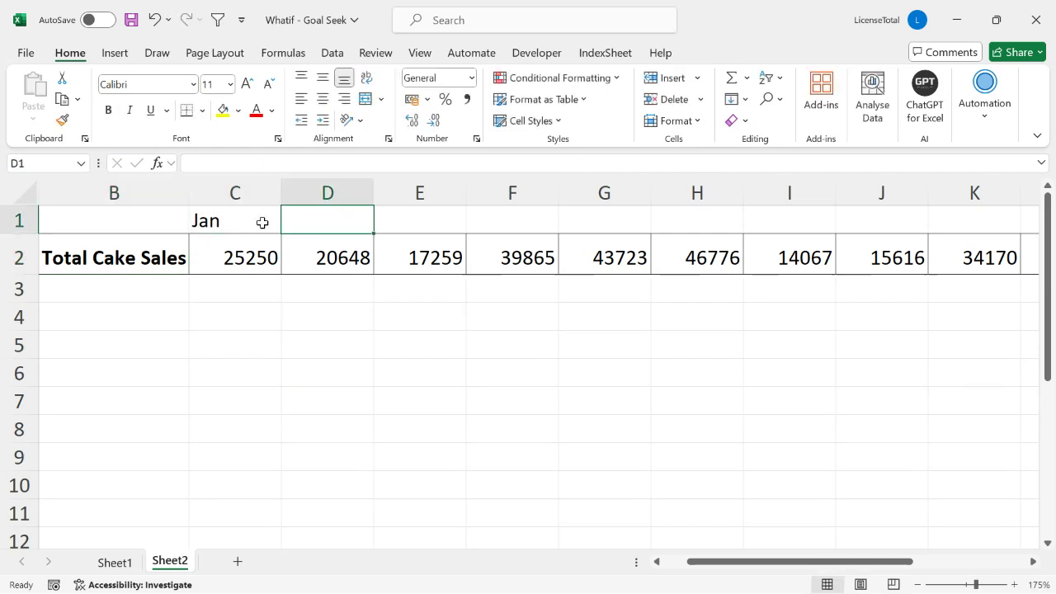
{"action": "left_click", "coordinate": [226, 215]}
{"action": "left_click_drag", "start_coordinate": [280, 238], "coordinate": [788, 230]}
- Label cell O1 above the yearly sum as TOTAL and make it bold
{"action": "left_click", "coordinate": [844, 226]}
{"action": "type", "text": "TOTAL"}
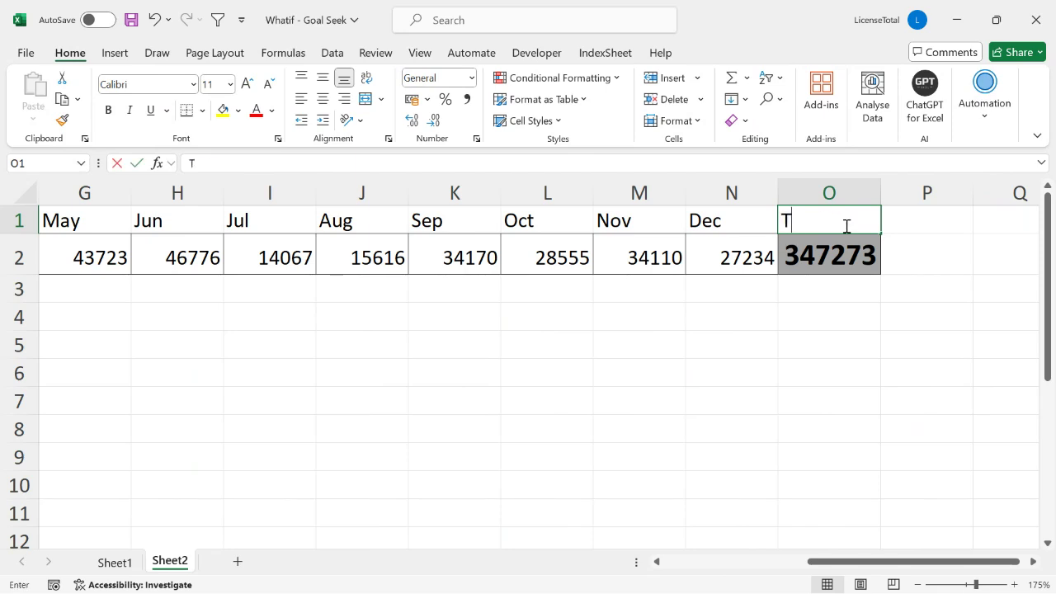
{"action": "key", "text": "Return"}
{"action": "left_click", "coordinate": [846, 225]}
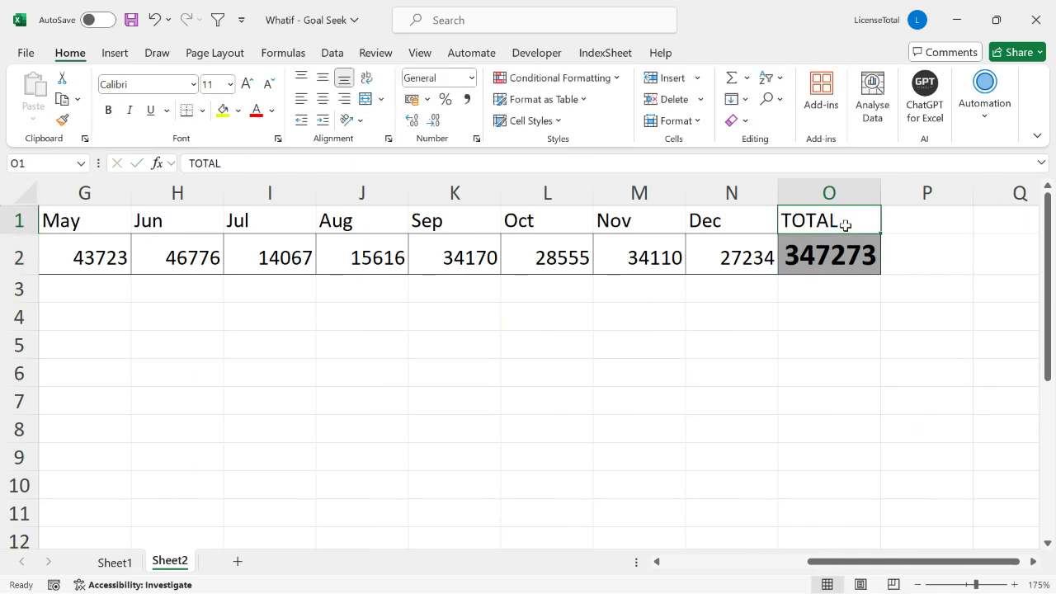
{"action": "key", "text": "ctrl+b"}
- Review the month headers from December back to January, ending on January's cake sales in C2
{"action": "left_click", "coordinate": [690, 563]}
{"action": "mouse_move", "coordinate": [695, 564]}
{"action": "left_mouse_down"}
{"action": "mouse_move", "coordinate": [719, 561]}
{"action": "mouse_move", "coordinate": [685, 561]}
{"action": "left_mouse_up"}
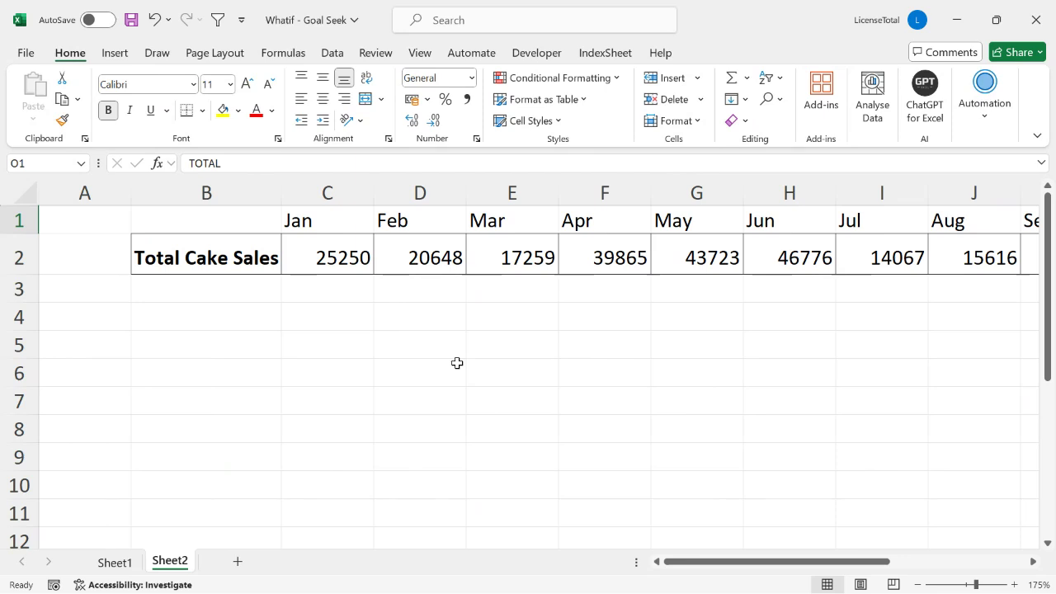
{"action": "key", "text": "Left"}
{"action": "key", "text": "Left"}
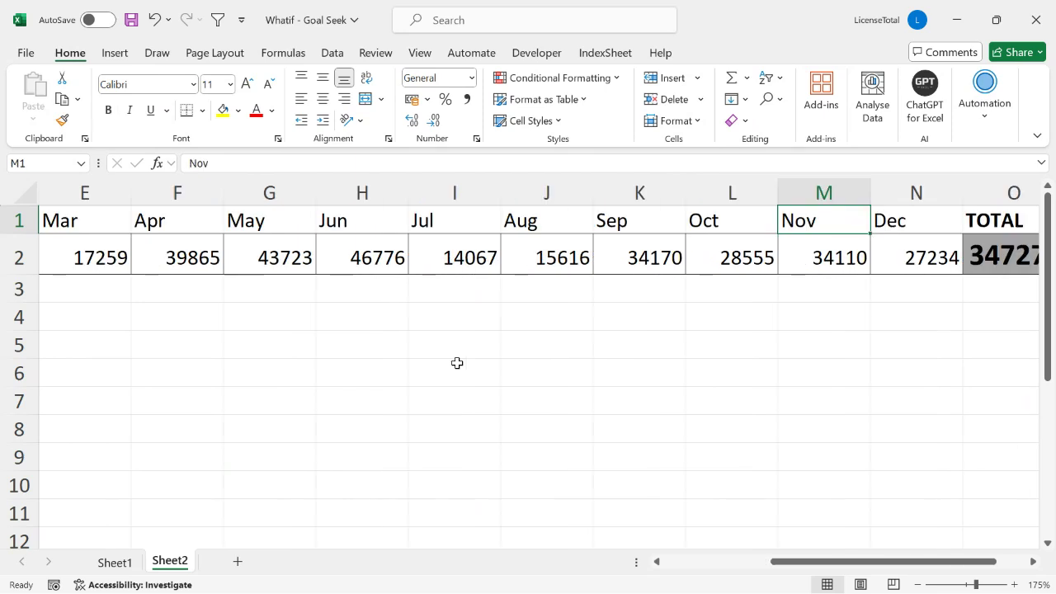
{"action": "key", "text": "Left"}
{"action": "key", "text": "Left"}
{"action": "key", "text": "Left"}
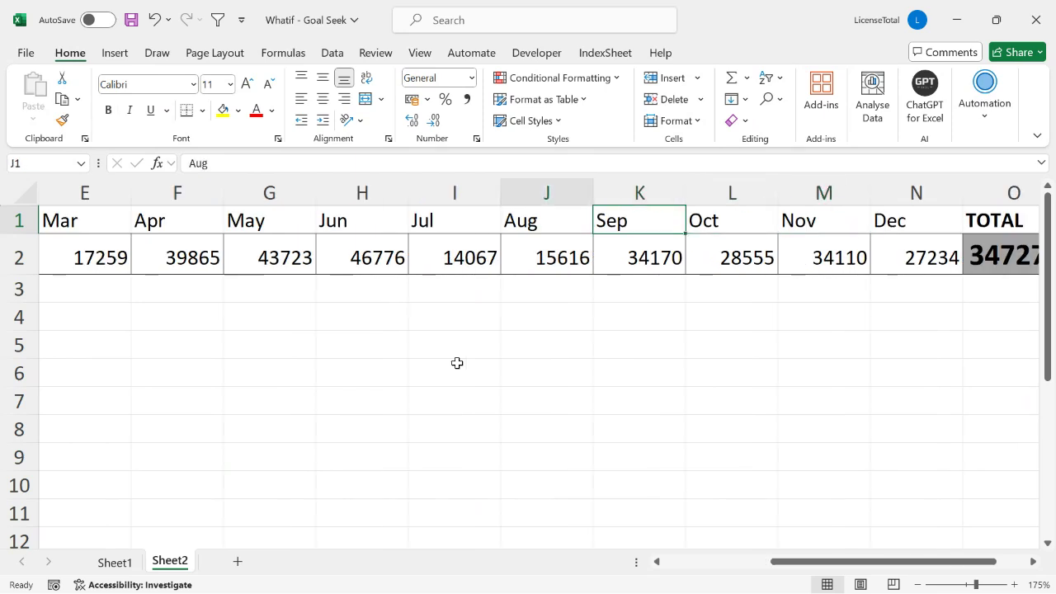
{"action": "key", "text": "Down"}
{"action": "key", "text": "ctrl+Left"}
{"action": "key", "text": "Up"}
{"action": "key", "text": "Down"}
{"action": "key", "text": "Right"}
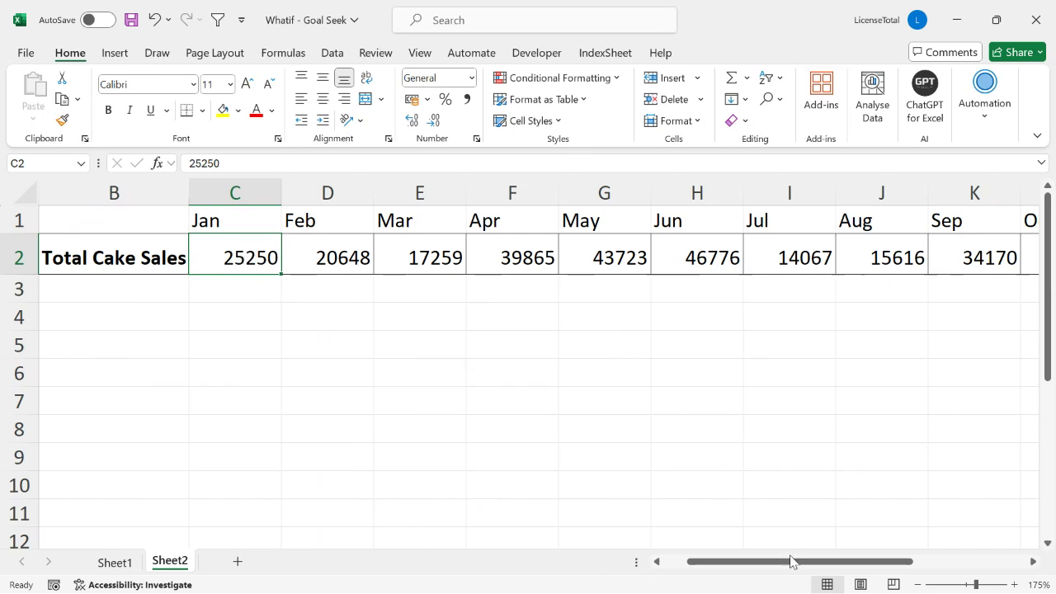
- Examine the Total Cake Sales values month by month through December, then highlight the row from N2 back to B2
{"action": "left_click_drag", "start_coordinate": [792, 569], "coordinate": [768, 561]}
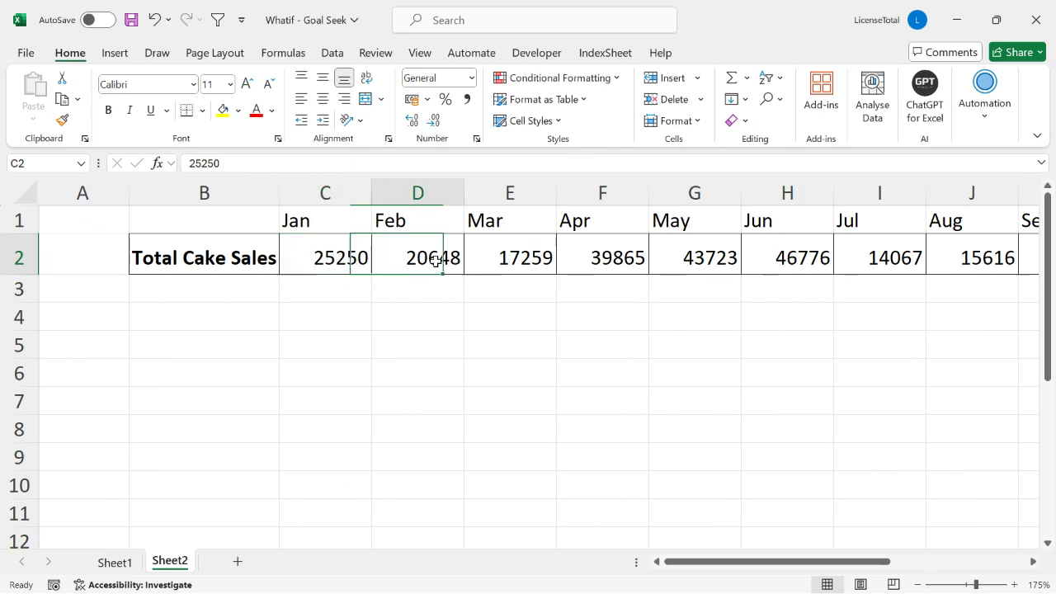
{"action": "key", "text": "Right"}
{"action": "key", "text": "Right"}
{"action": "key", "text": "Right"}
{"action": "key", "text": "Right"}
{"action": "key", "text": "Right"}
{"action": "left_click_drag", "start_coordinate": [770, 562], "coordinate": [891, 561]}
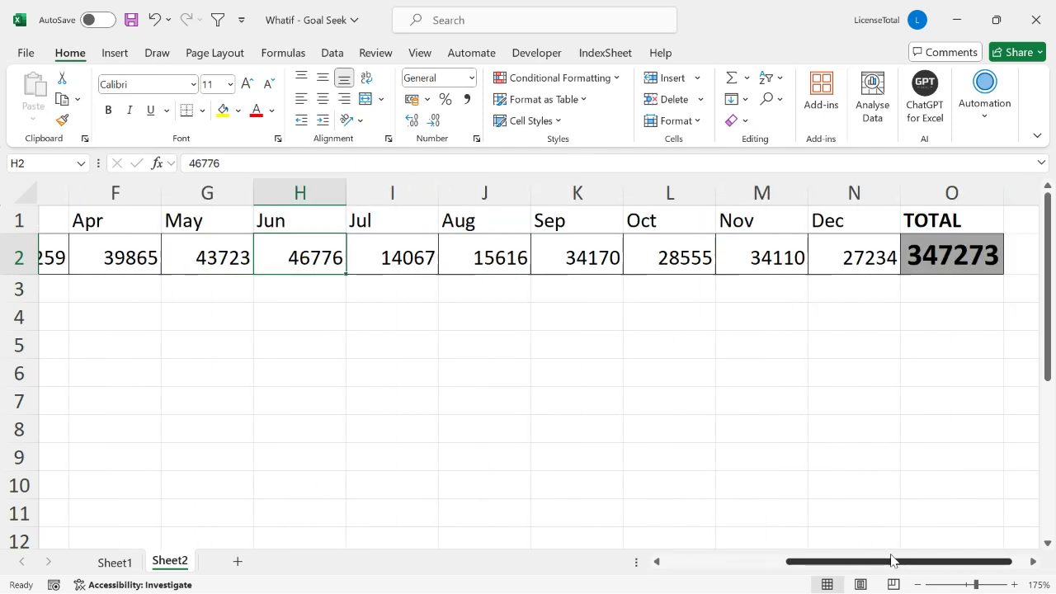
{"action": "left_click", "coordinate": [854, 260]}
{"action": "left_click_drag", "start_coordinate": [854, 260], "coordinate": [103, 262]}
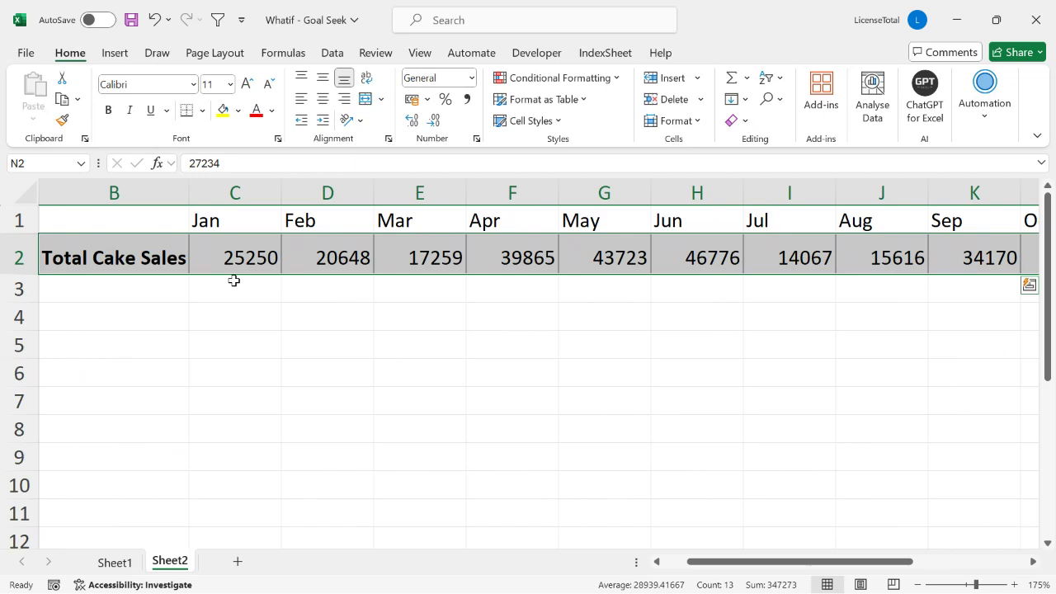
{"action": "left_click", "coordinate": [157, 268]}
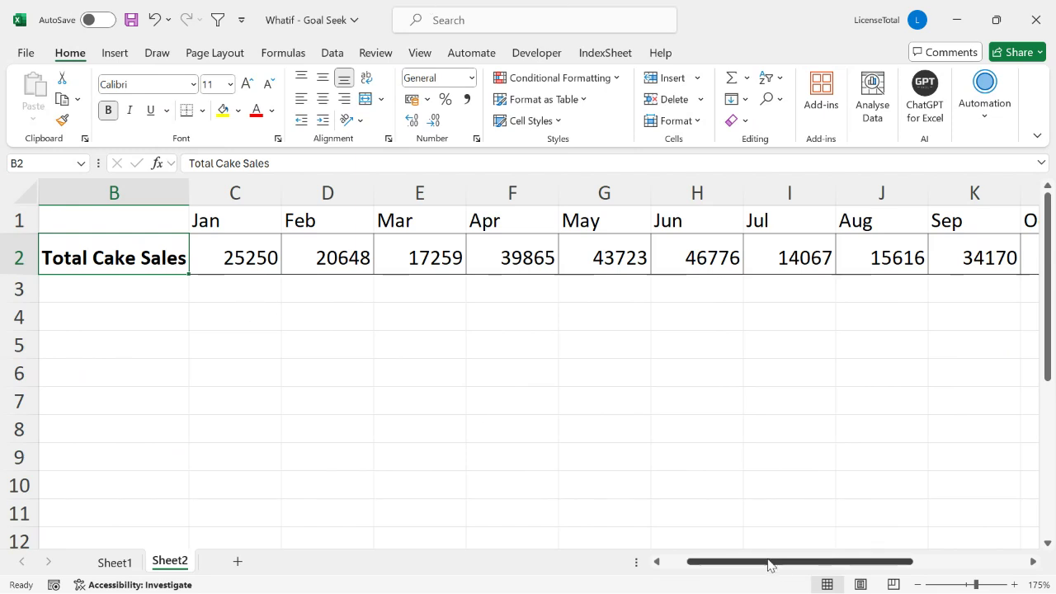
- Enter the label Target in P2 beside the yearly total and the value 375000 in P3
{"action": "left_click_drag", "start_coordinate": [768, 564], "coordinate": [960, 579]}
{"action": "left_click", "coordinate": [893, 285]}
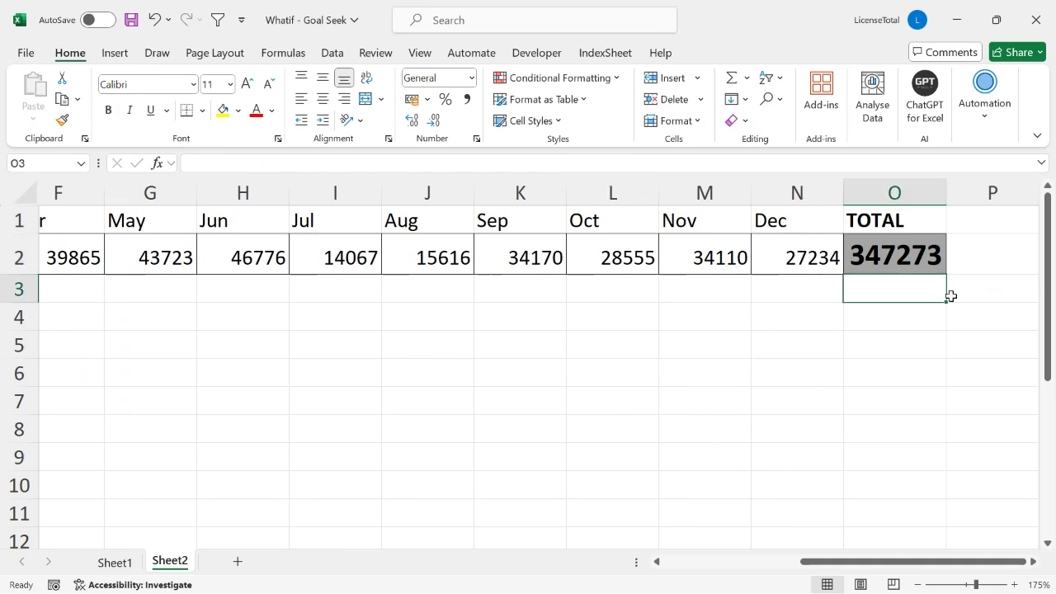
{"action": "left_click", "coordinate": [987, 267]}
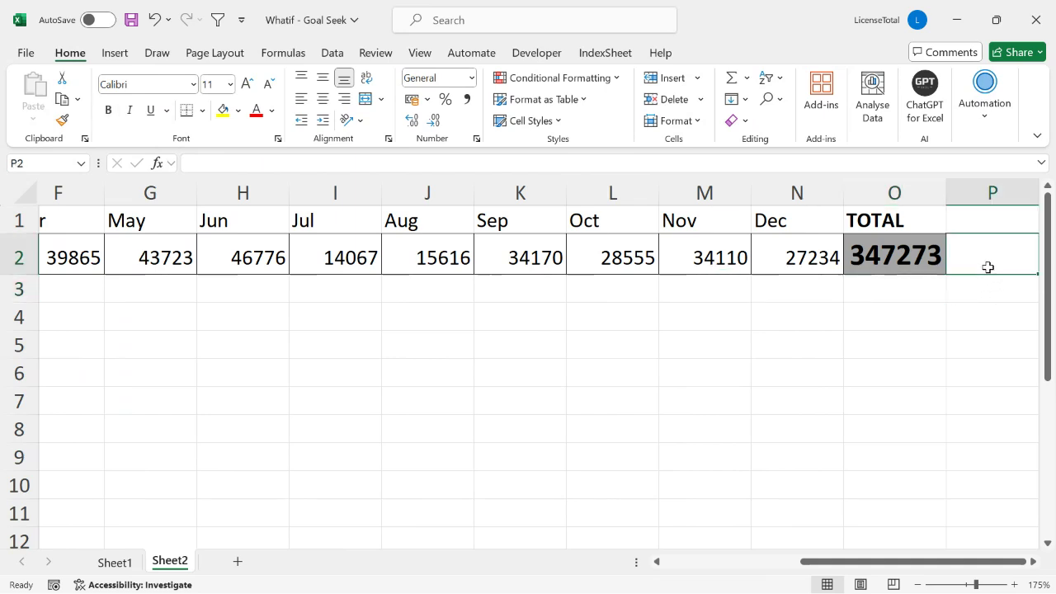
{"action": "type", "text": "Target"}
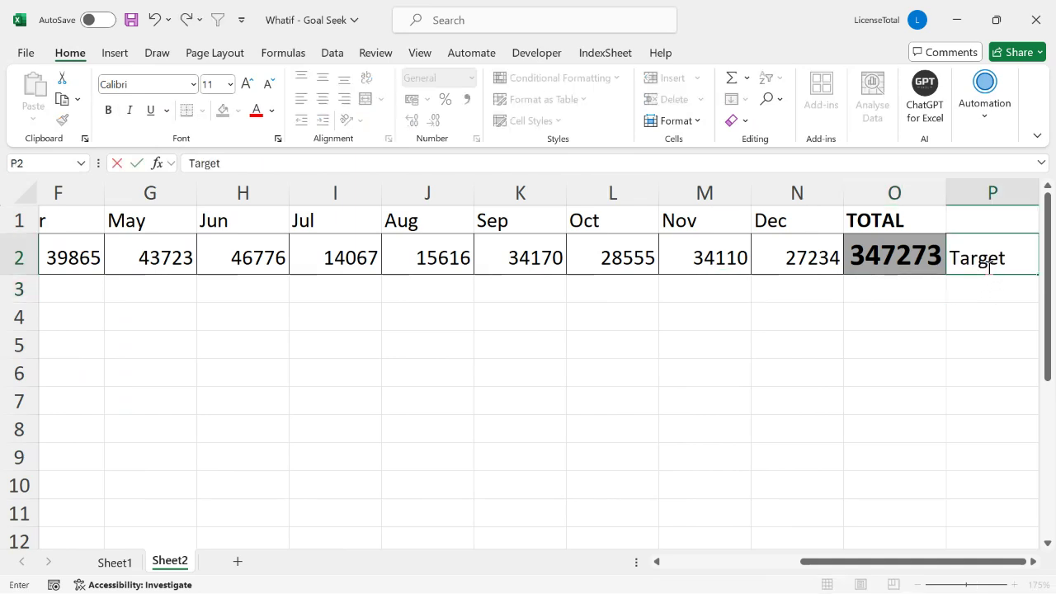
{"action": "key", "text": "Return"}
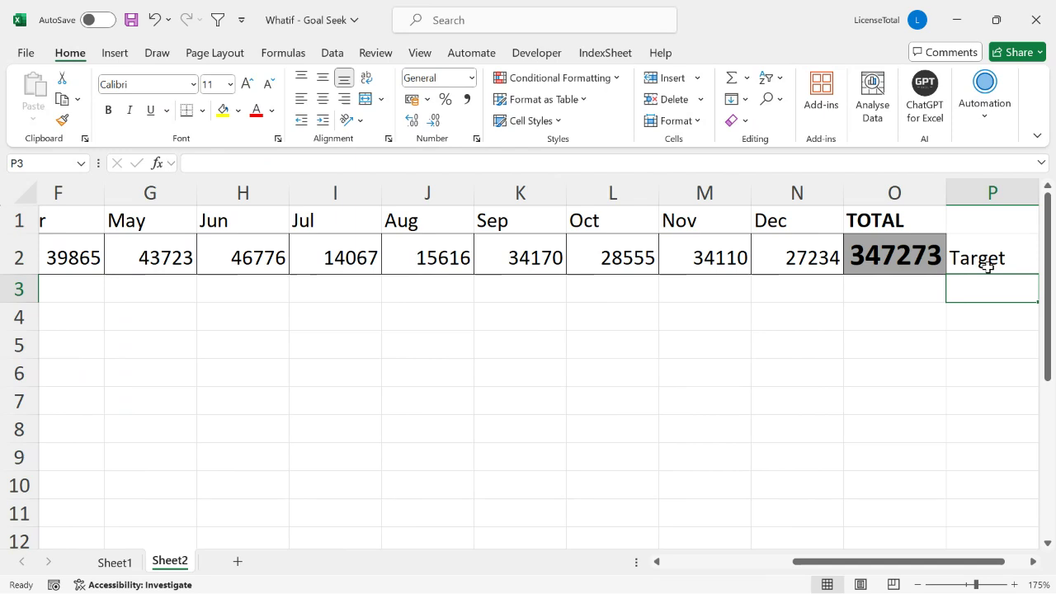
{"action": "type", "text": "375000"}
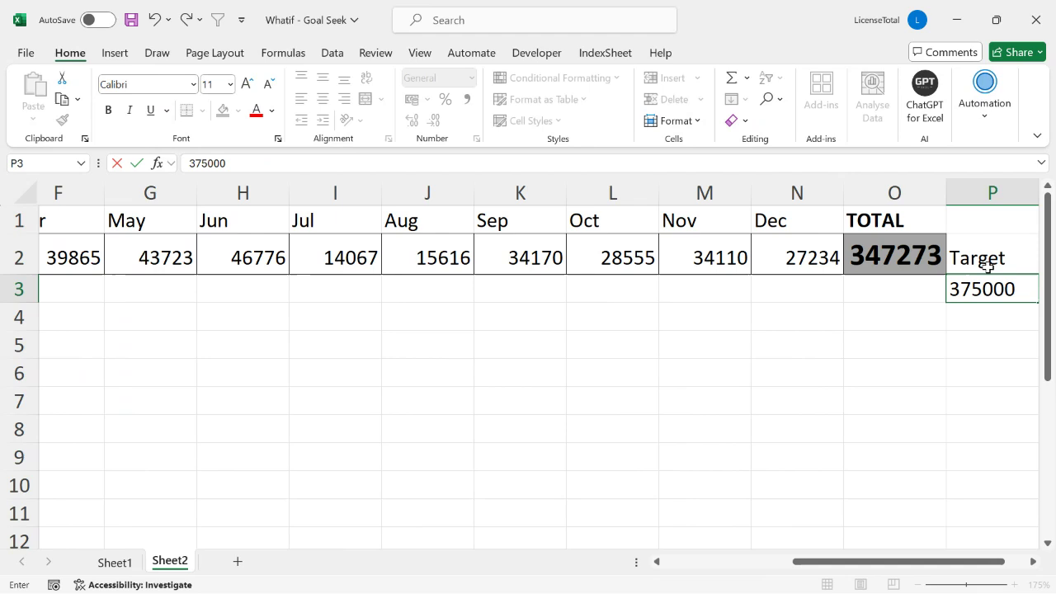
{"action": "key", "text": "Return"}
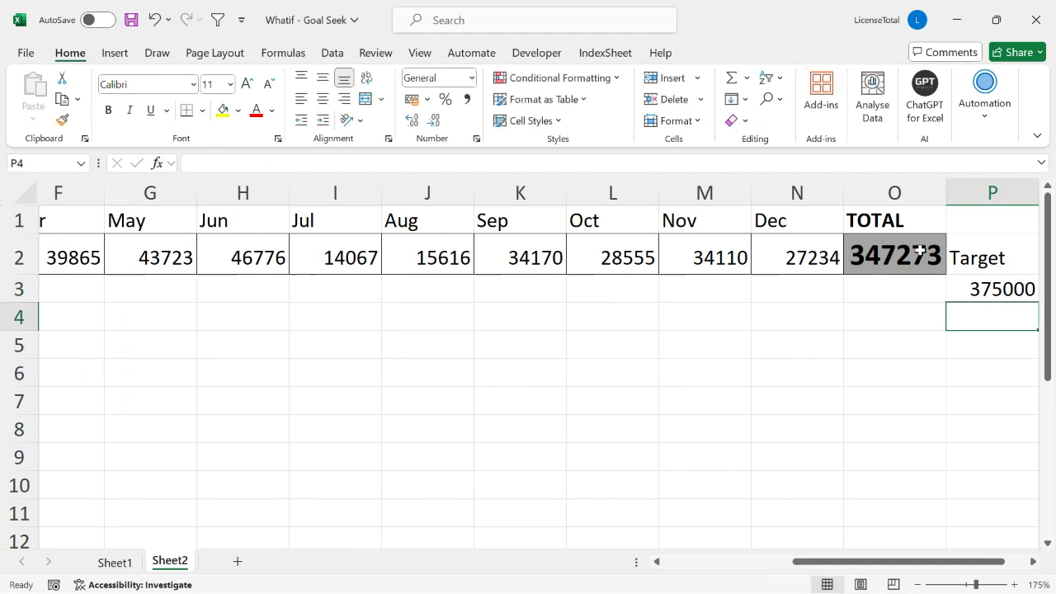
- Check the total formula in O2 and make the target value in P3 bold
{"action": "left_click", "coordinate": [902, 250]}
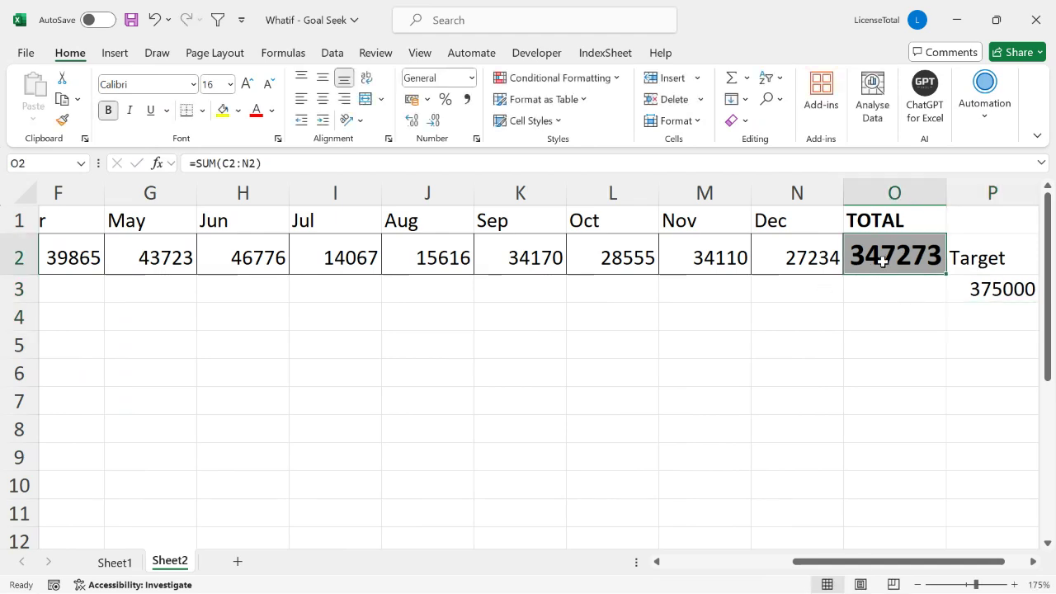
{"action": "left_click", "coordinate": [1017, 289]}
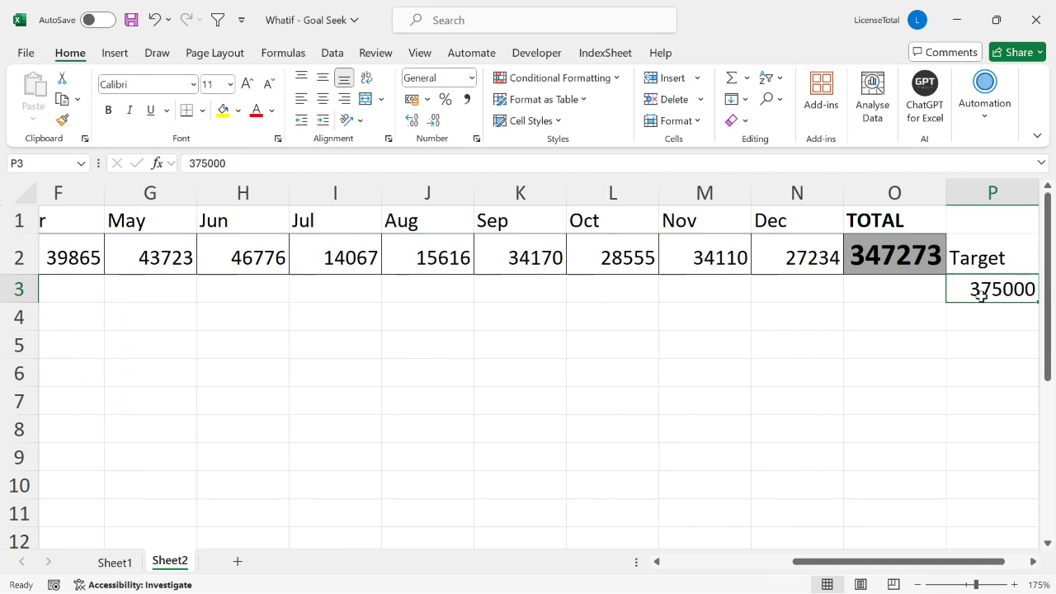
{"action": "key", "text": "ctrl+b"}
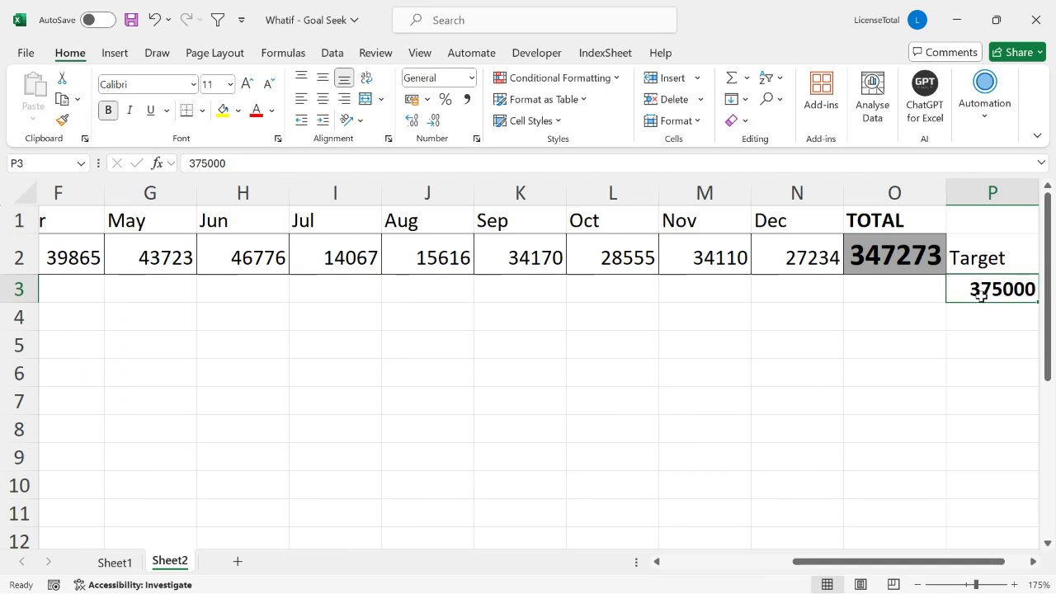
- Look across the monthly sales, the total and the target, ending on December's value in N2
{"action": "left_click", "coordinate": [693, 569]}
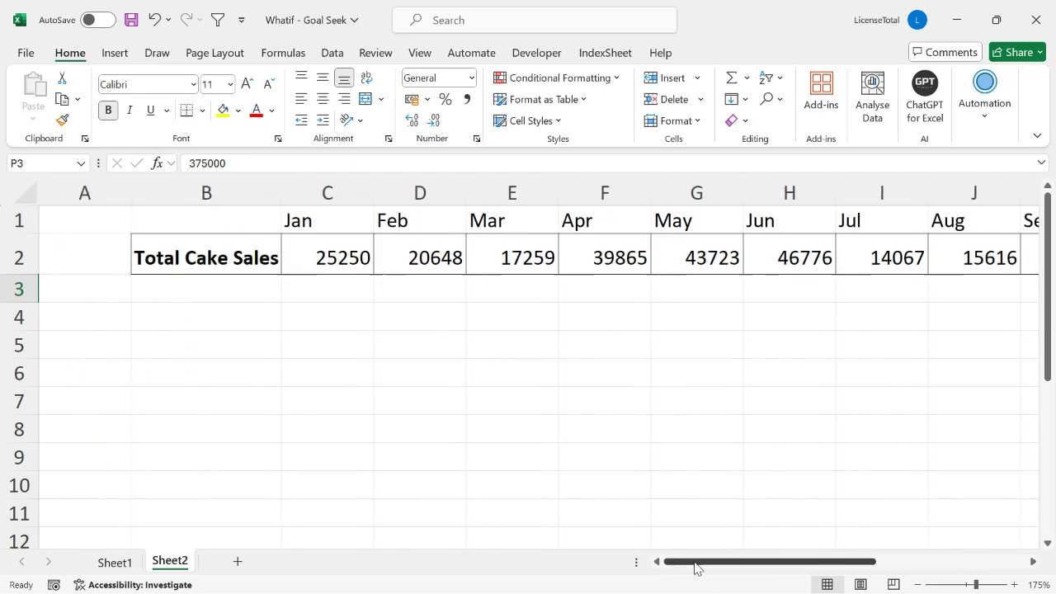
{"action": "left_click_drag", "start_coordinate": [698, 567], "coordinate": [736, 564]}
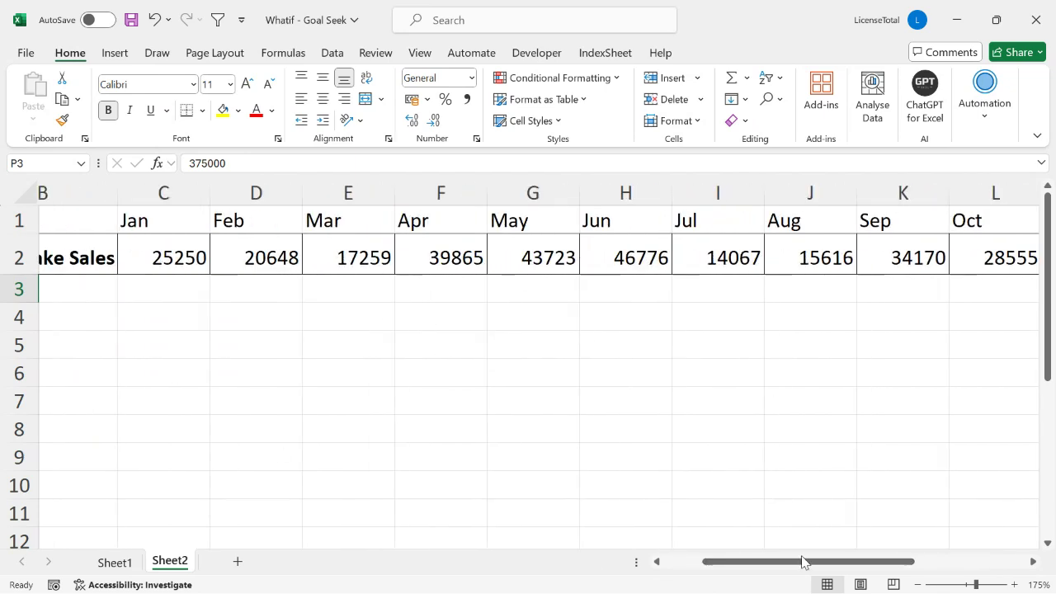
{"action": "left_click_drag", "start_coordinate": [801, 569], "coordinate": [909, 570]}
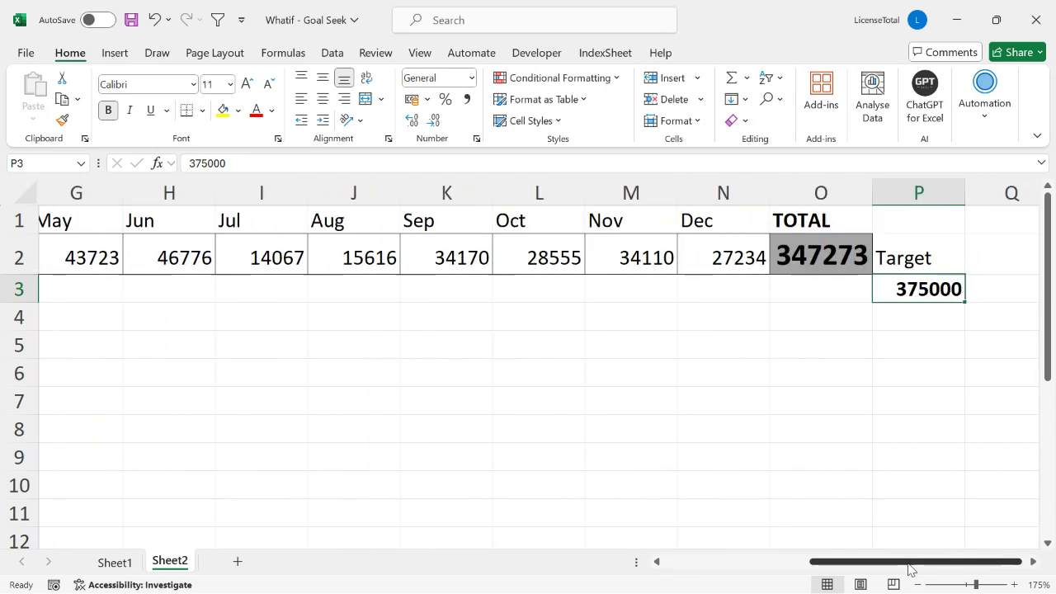
{"action": "left_click", "coordinate": [714, 222]}
{"action": "left_click", "coordinate": [713, 272]}
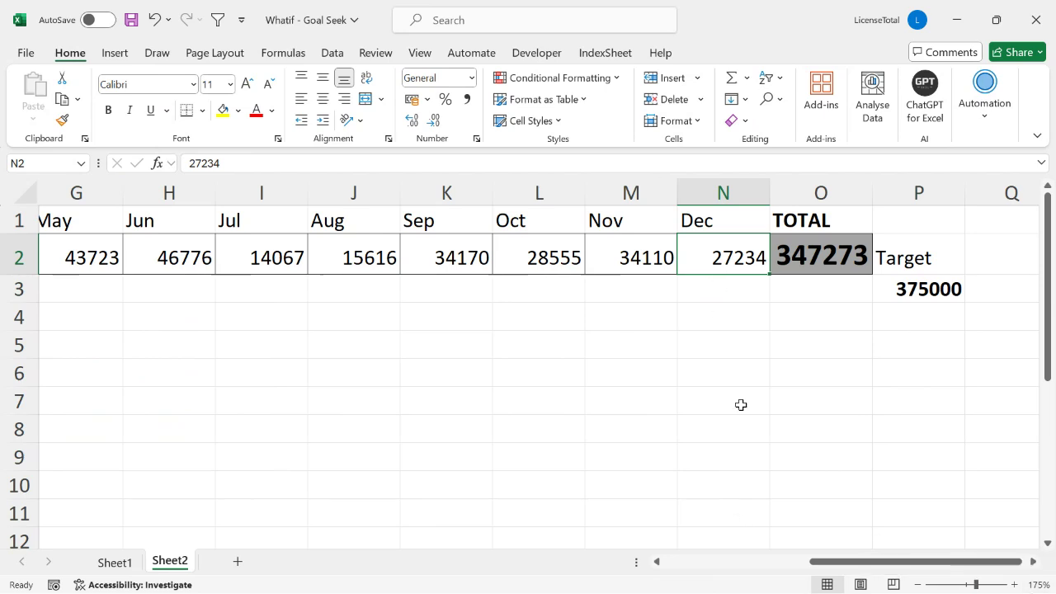
- Go through the monthly cake sales again from January in column C to August in column J
{"action": "left_click", "coordinate": [682, 564]}
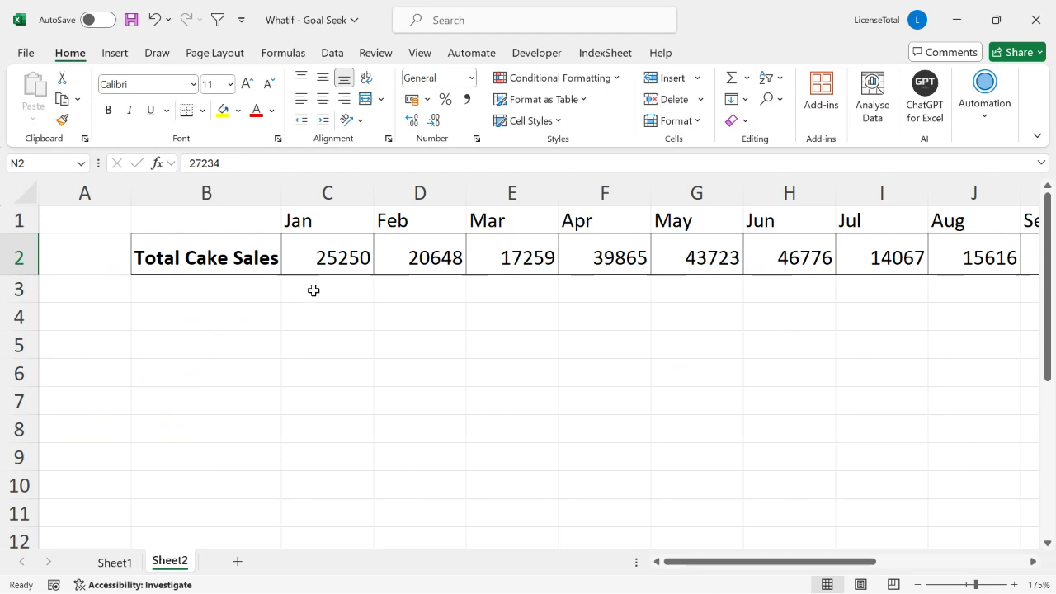
{"action": "left_click", "coordinate": [341, 260]}
{"action": "left_click", "coordinate": [266, 287]}
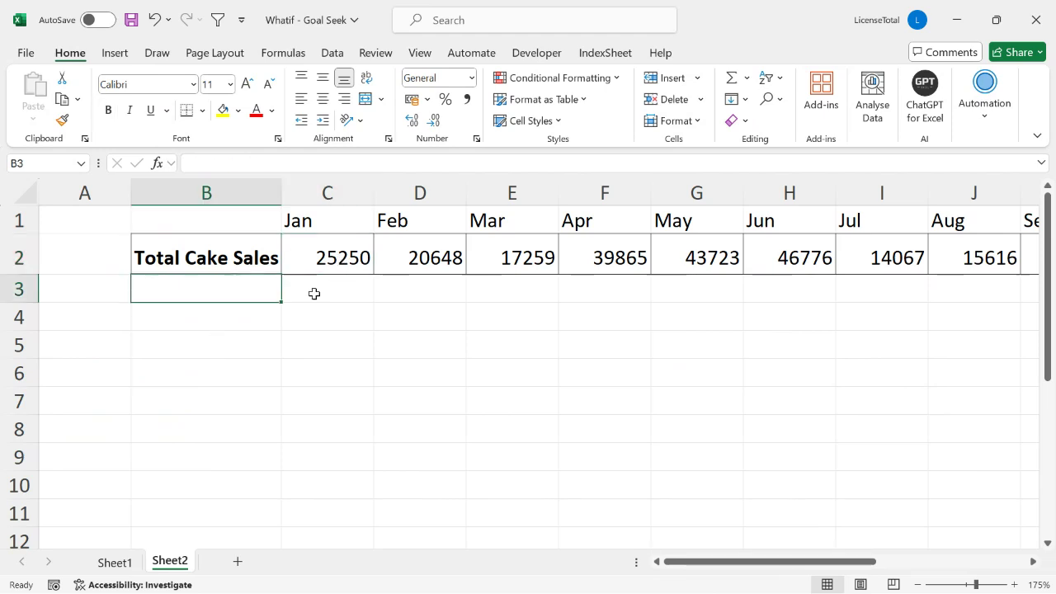
{"action": "left_click", "coordinate": [318, 292]}
{"action": "left_click", "coordinate": [438, 288]}
{"action": "left_click", "coordinate": [519, 288]}
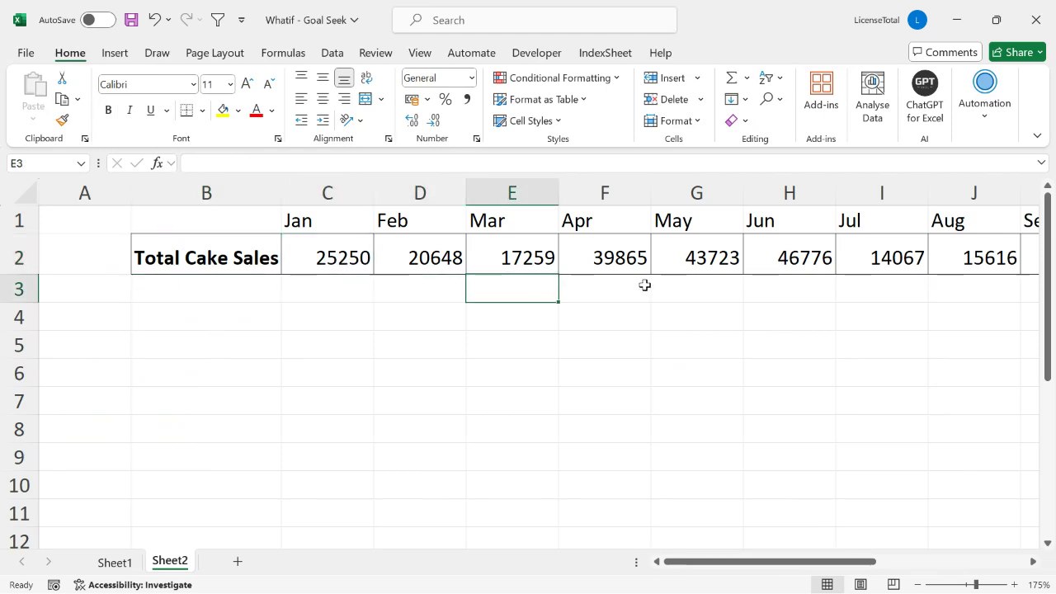
{"action": "left_click", "coordinate": [792, 288]}
{"action": "left_click", "coordinate": [861, 292]}
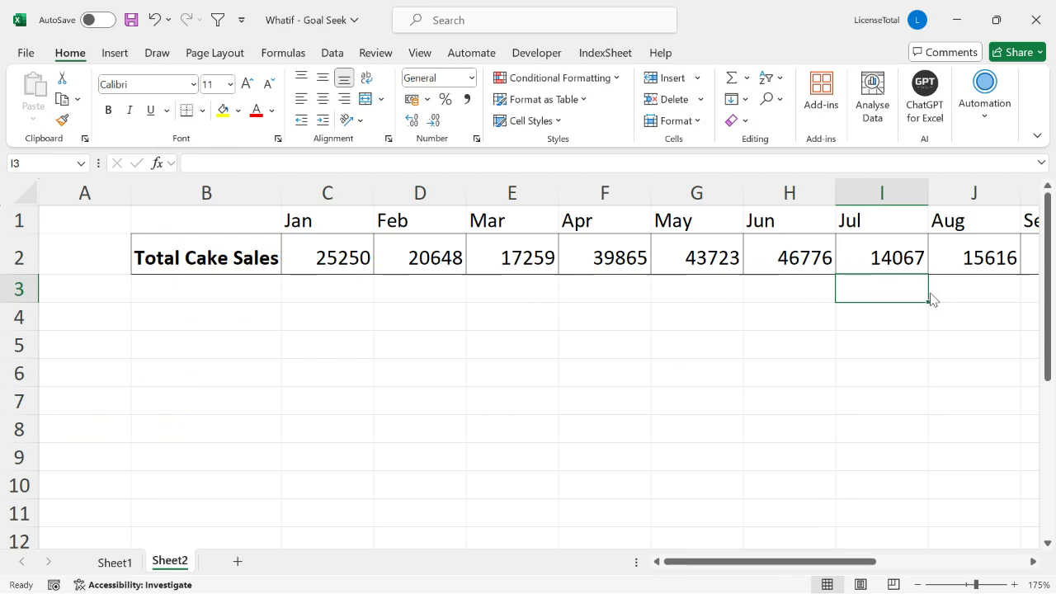
{"action": "left_click", "coordinate": [946, 285]}
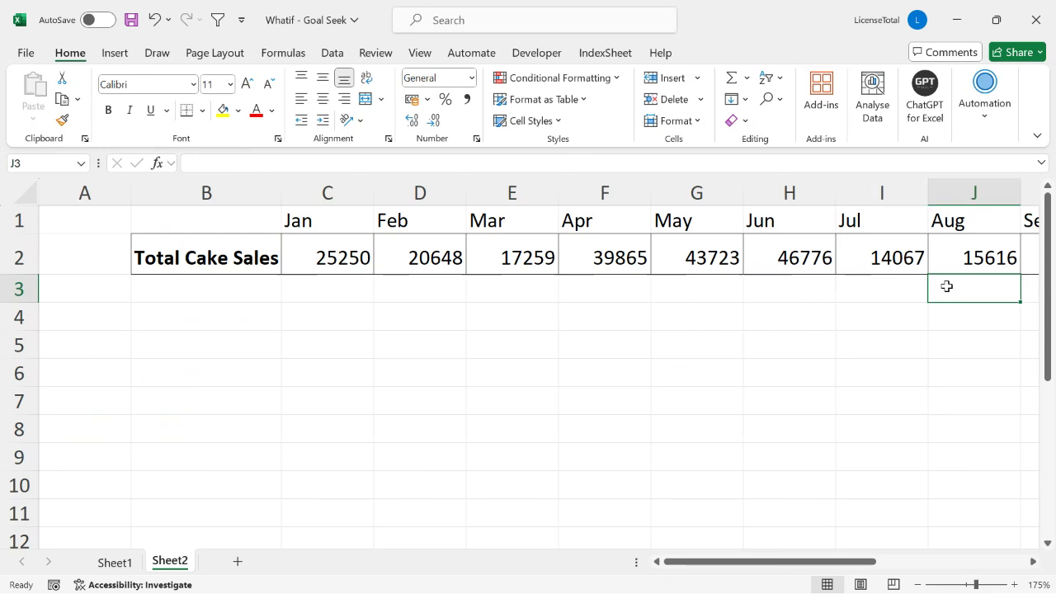
- Copy the January to November sales from row 2 down into C3:M3, leaving December's cell out
{"action": "key", "text": "Right"}
{"action": "key", "text": "Right"}
{"action": "key", "text": "Right"}
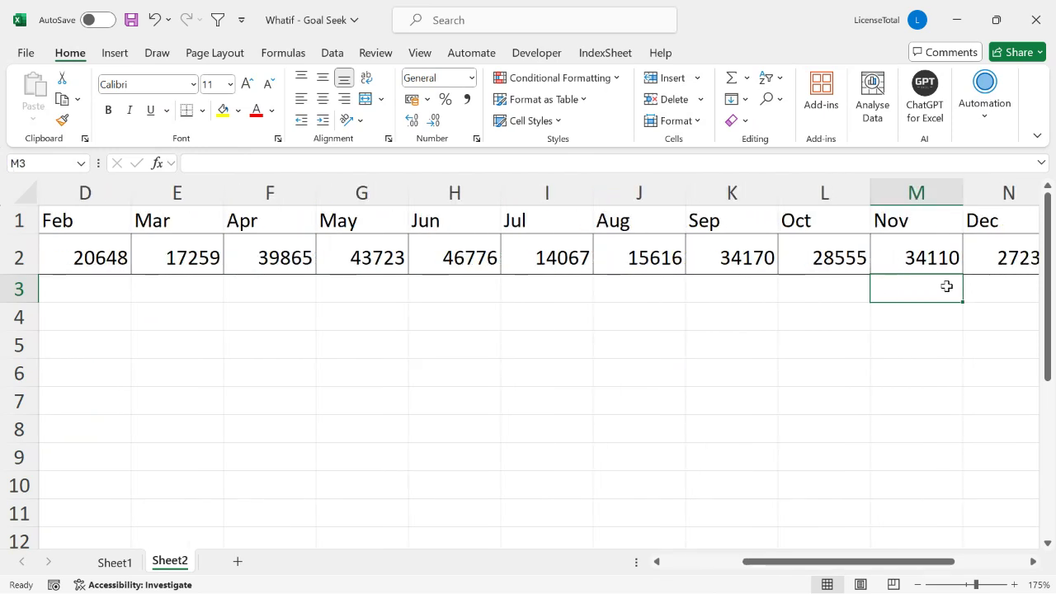
{"action": "key", "text": "shift+Left"}
{"action": "key", "text": "shift+Left"}
{"action": "key", "text": "shift+Left"}
{"action": "key", "text": "shift+Left"}
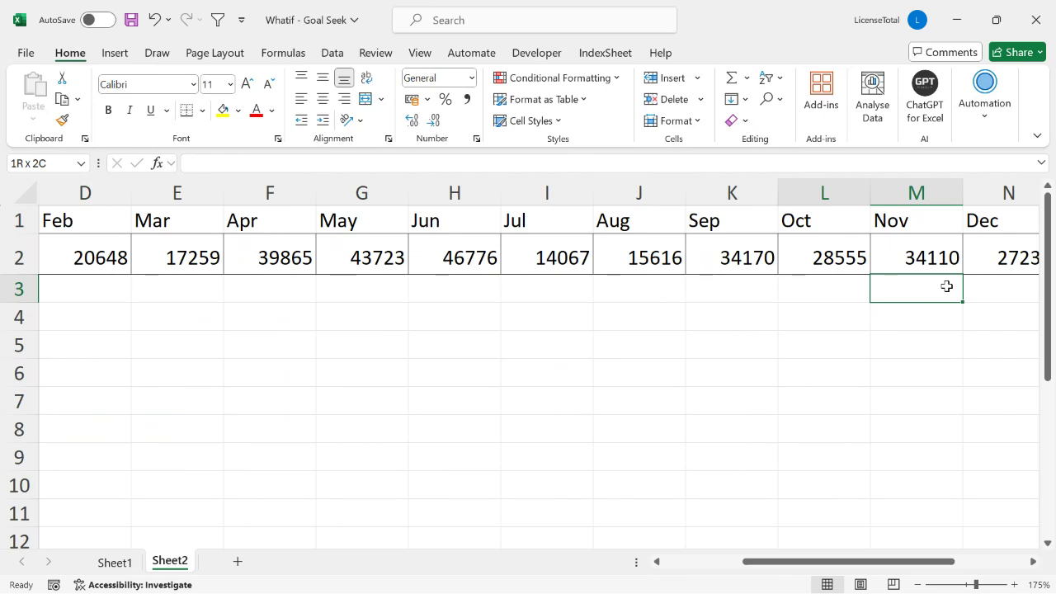
{"action": "key", "text": "shift+Left"}
{"action": "key", "text": "shift+Left"}
{"action": "key", "text": "shift+Left"}
{"action": "key", "text": "shift+Left"}
{"action": "key", "text": "shift+Left"}
{"action": "key", "text": "shift+Left"}
{"action": "key", "text": "shift+Left"}
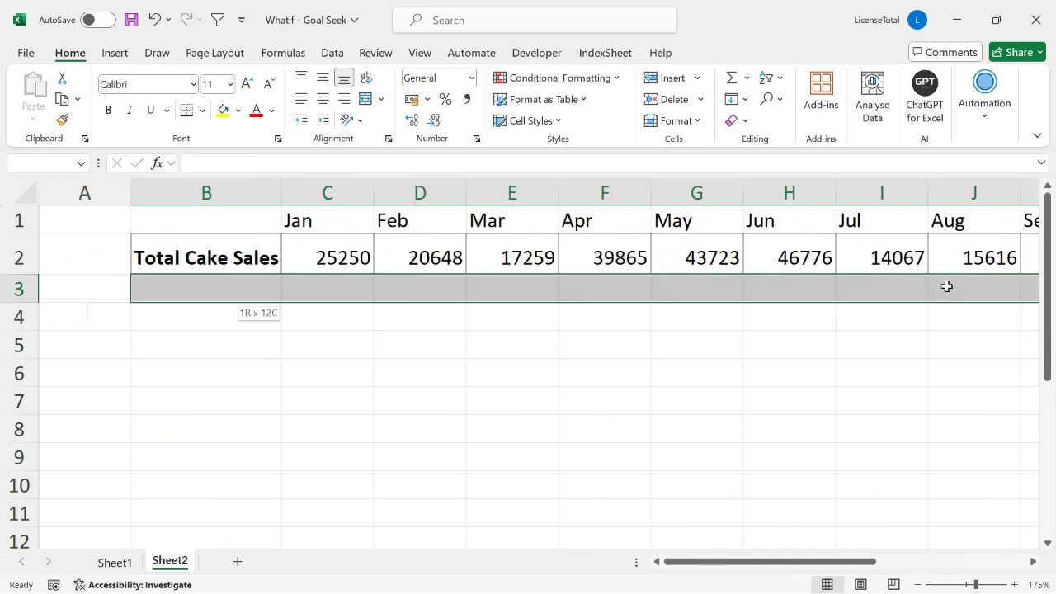
{"action": "key", "text": "shift+Right"}
{"action": "key", "text": "ctrl+d"}
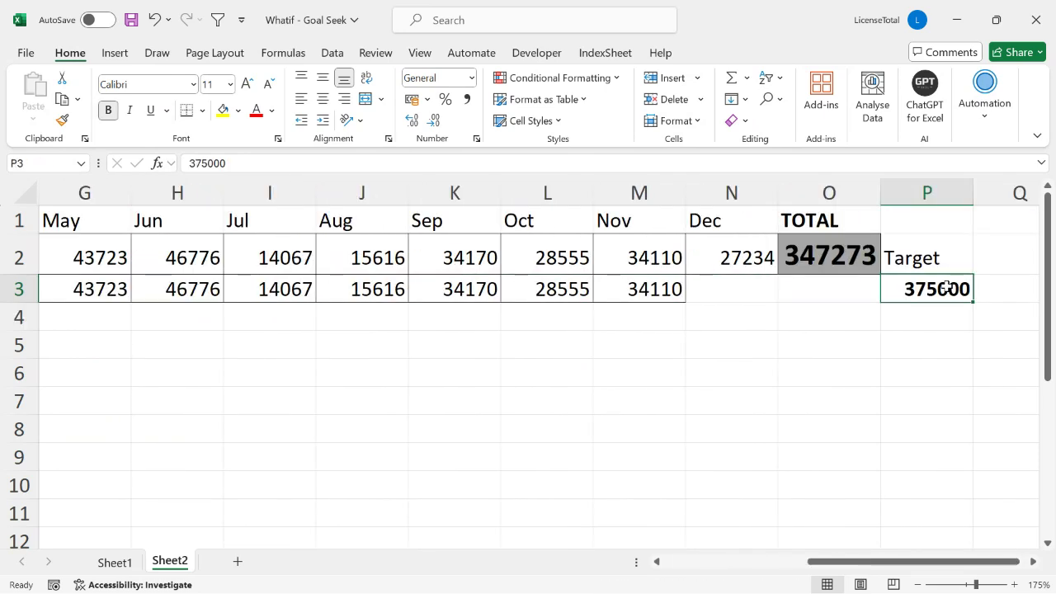
- Examine the copied January to November values in C3:M3, the December cell N3 and the target in P3
{"action": "key", "text": "Left"}
{"action": "key", "text": "Left"}
{"action": "key", "text": "Left"}
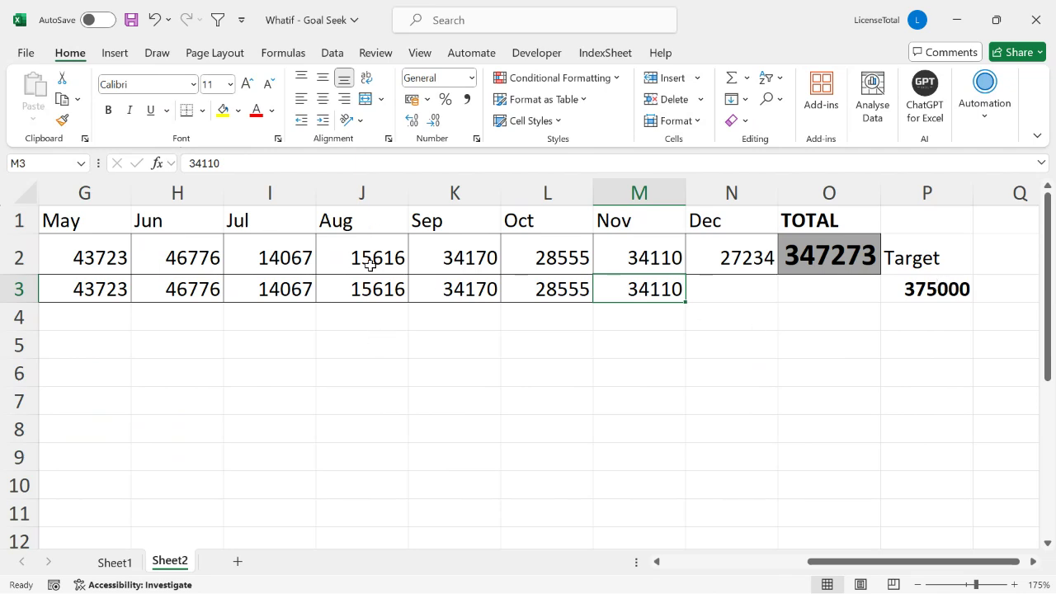
{"action": "left_click", "coordinate": [735, 285]}
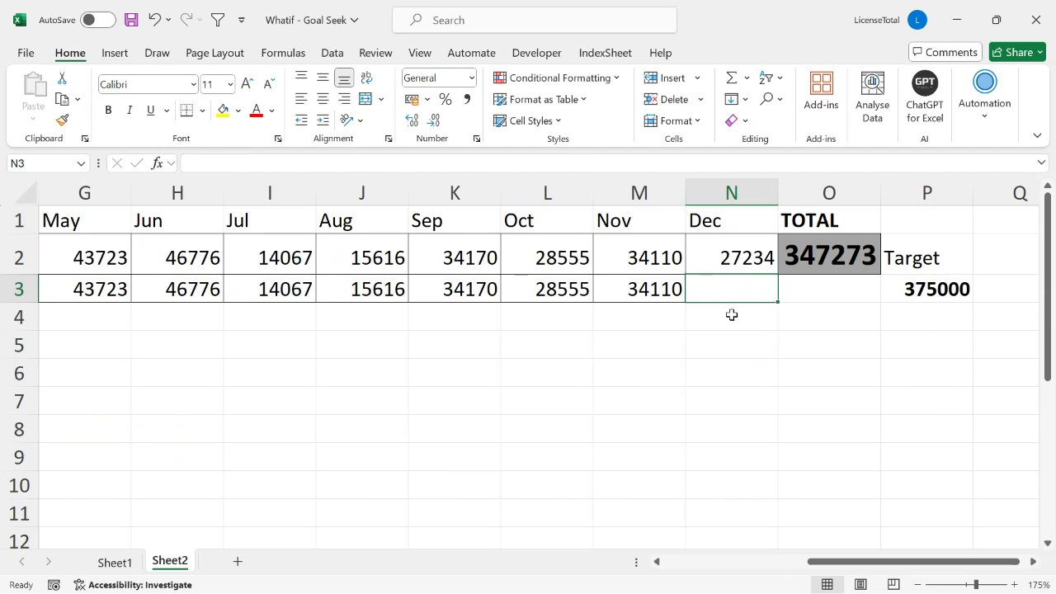
{"action": "left_click", "coordinate": [952, 292]}
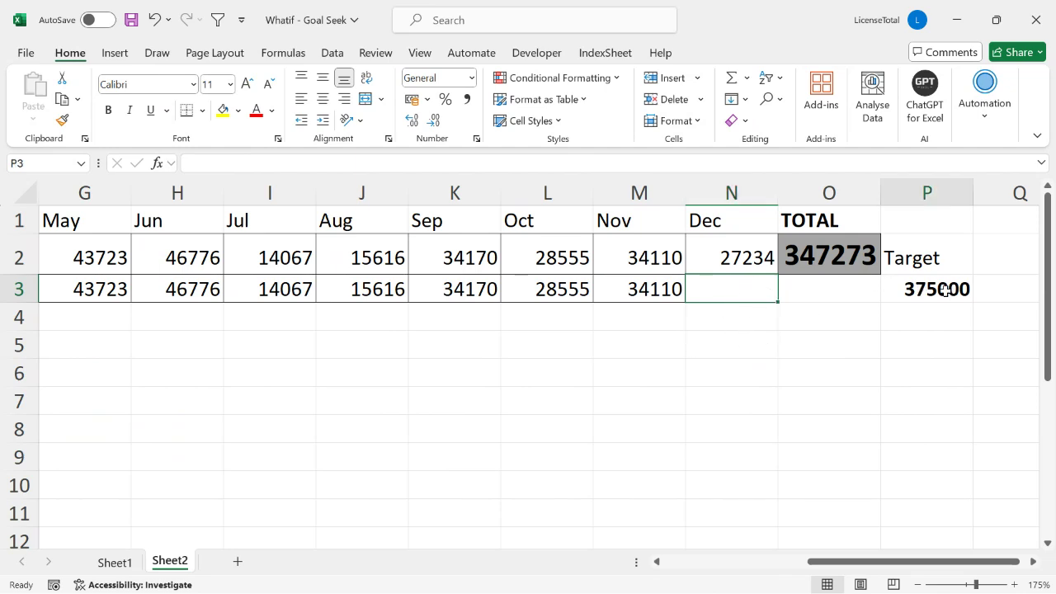
{"action": "left_click", "coordinate": [724, 291]}
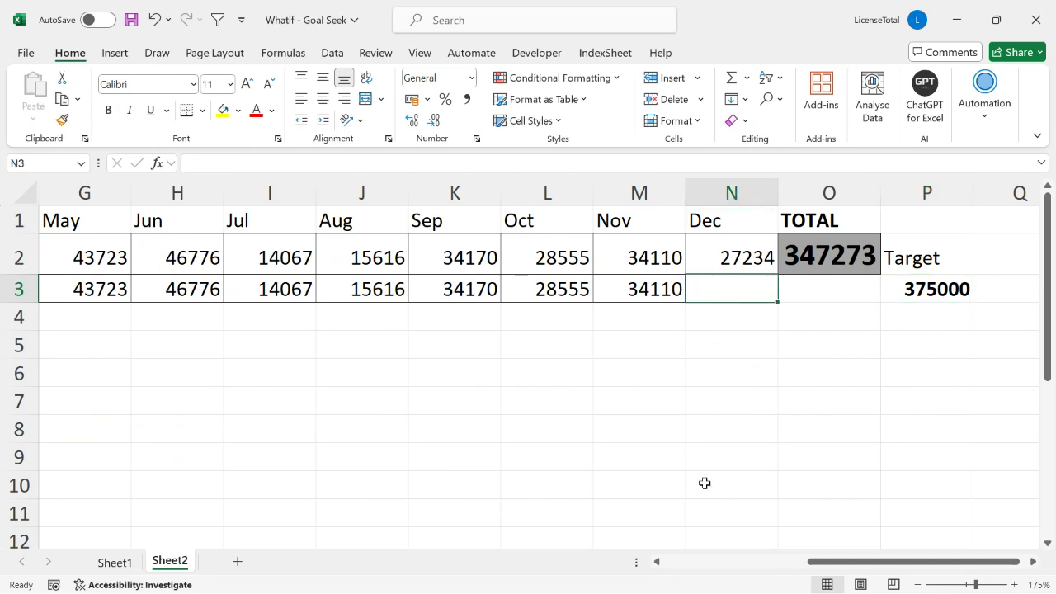
{"action": "left_click", "coordinate": [674, 566]}
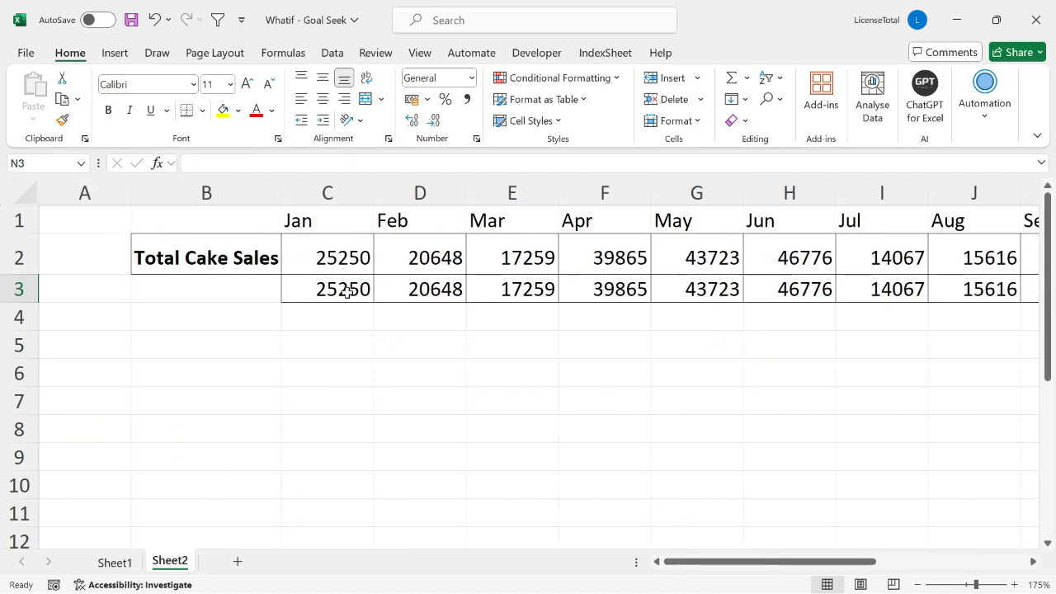
{"action": "left_click_drag", "start_coordinate": [346, 289], "coordinate": [957, 290]}
{"action": "scroll", "coordinate": [1049, 287], "scroll_direction": "right", "scroll_amount": 2}
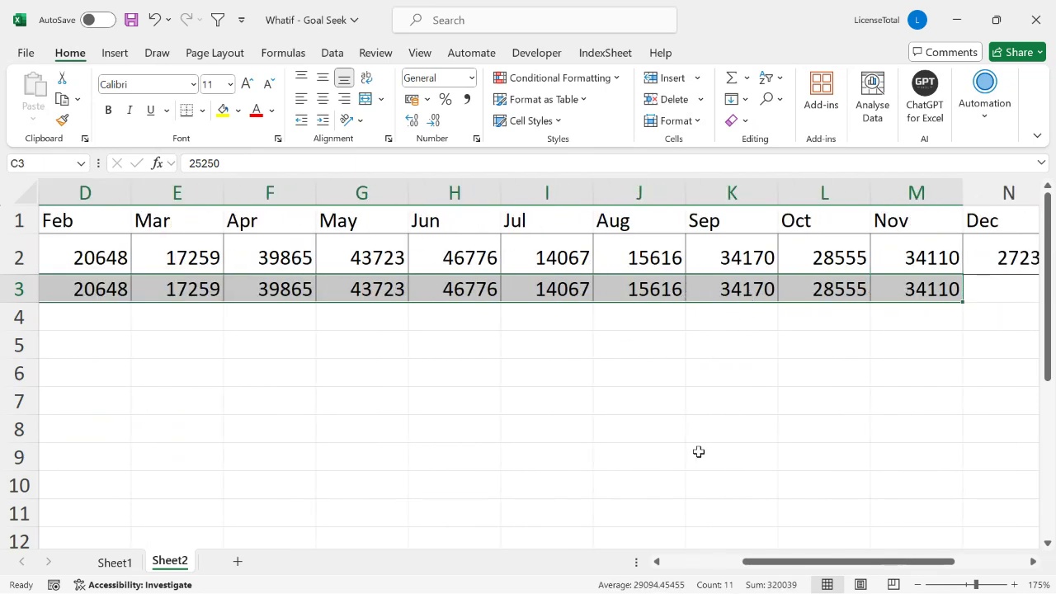
{"action": "left_click", "coordinate": [675, 562]}
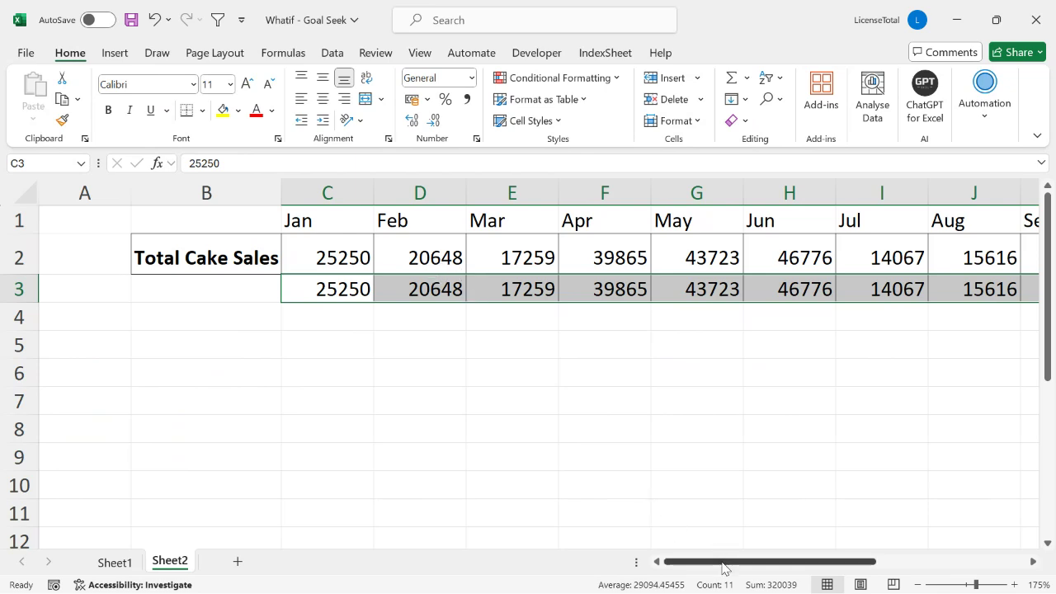
{"action": "left_click_drag", "start_coordinate": [731, 561], "coordinate": [882, 562]}
{"action": "left_click", "coordinate": [715, 310]}
{"action": "left_click", "coordinate": [717, 292]}
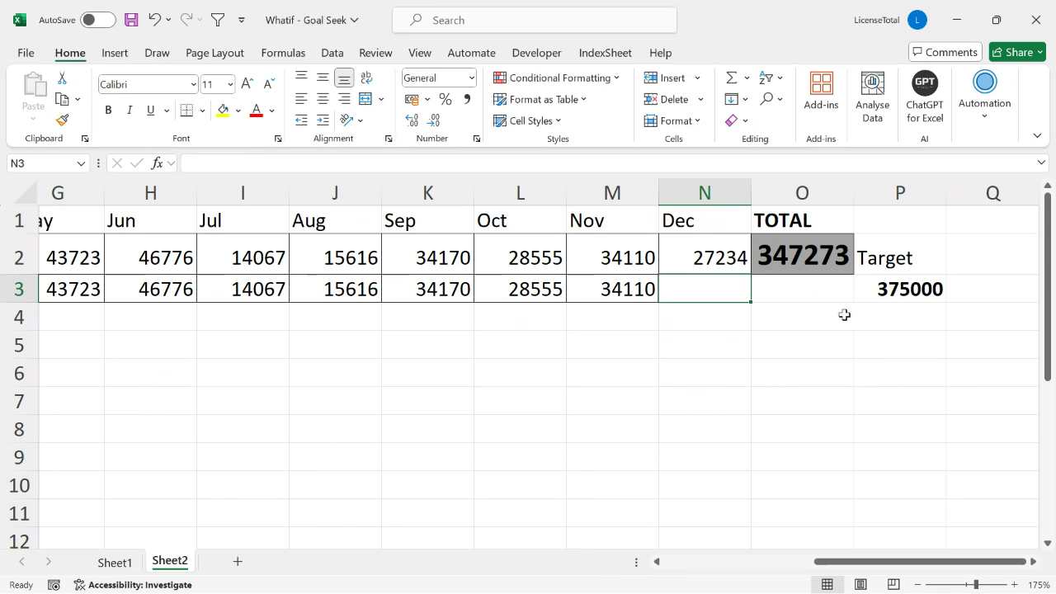
{"action": "left_click", "coordinate": [887, 290]}
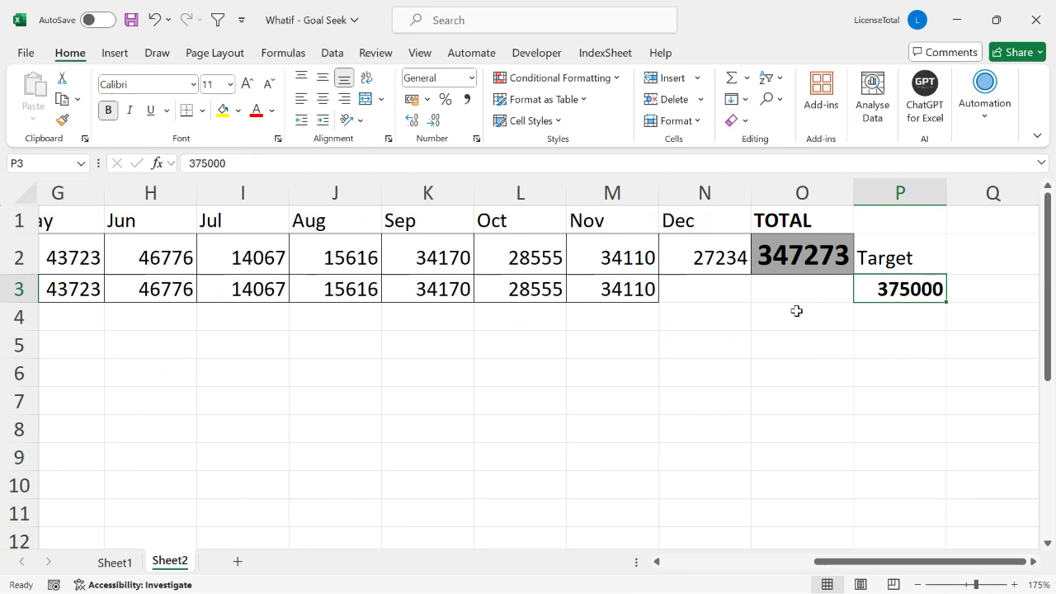
{"action": "left_click", "coordinate": [697, 285]}
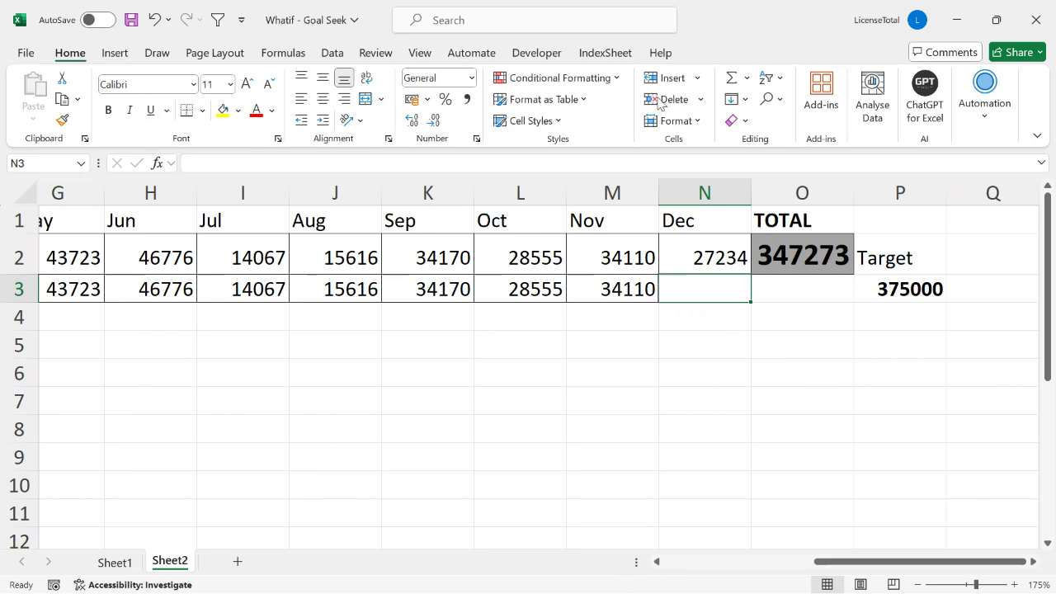
{"action": "left_click", "coordinate": [333, 56]}
{"action": "left_click", "coordinate": [790, 120]}
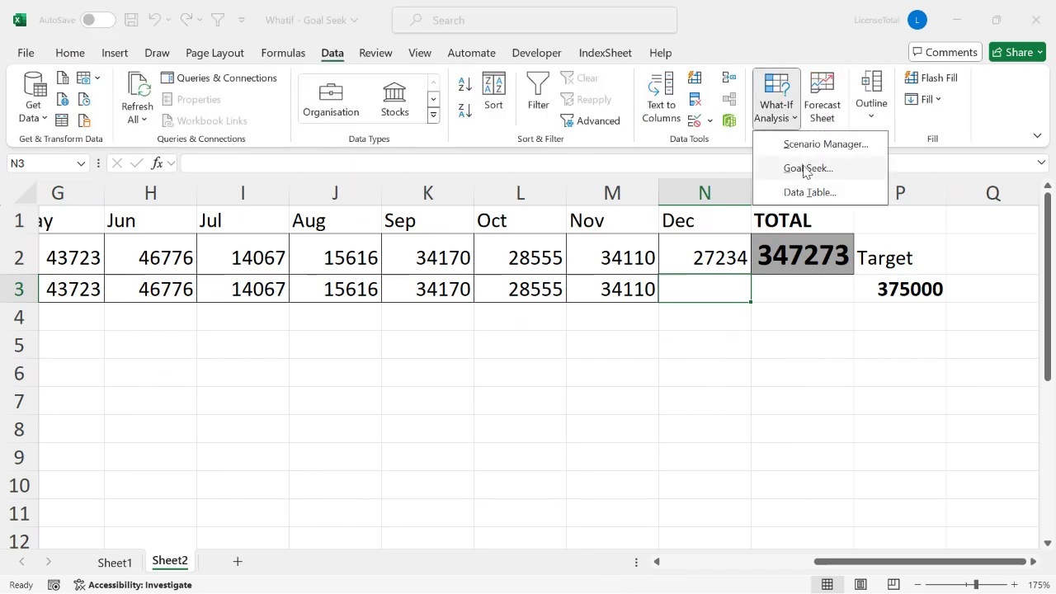
{"action": "left_click", "coordinate": [804, 168]}
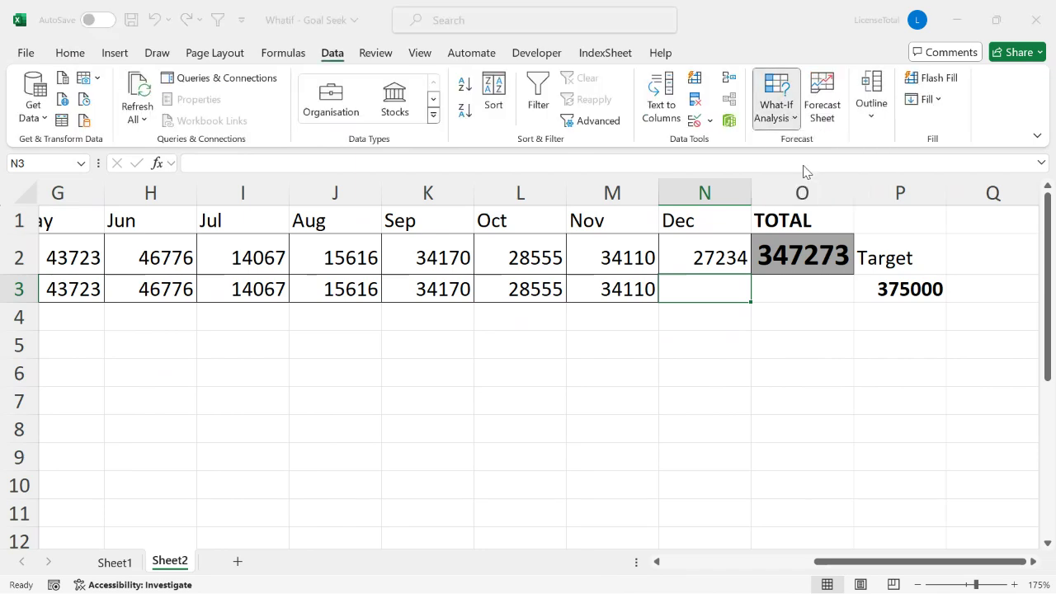
{"action": "left_click_drag", "start_coordinate": [743, 137], "coordinate": [528, 80]}
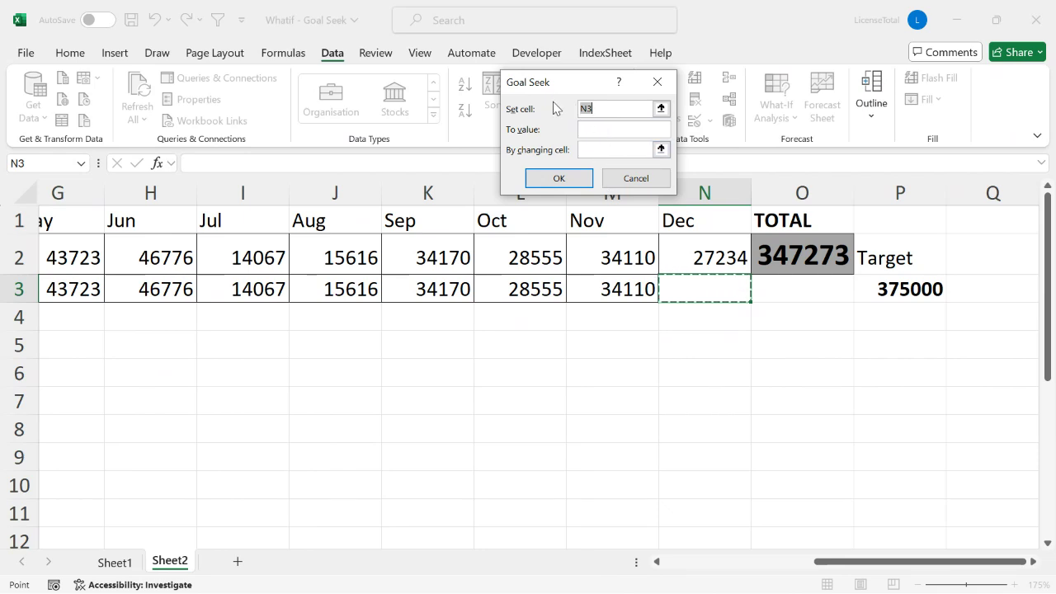
{"action": "left_click_drag", "start_coordinate": [566, 89], "coordinate": [570, 78]}
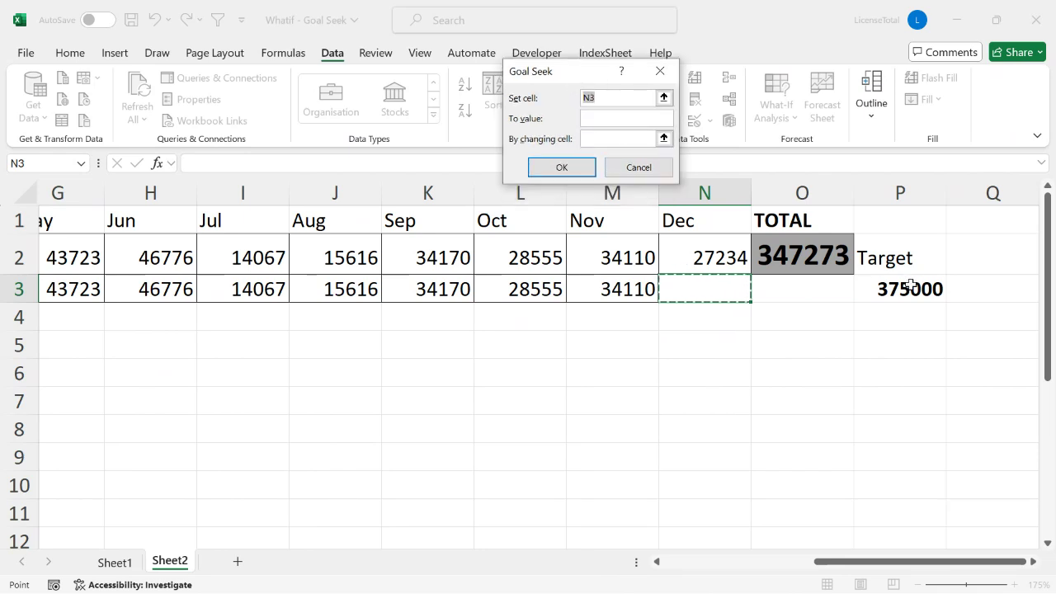
{"action": "left_click", "coordinate": [808, 263]}
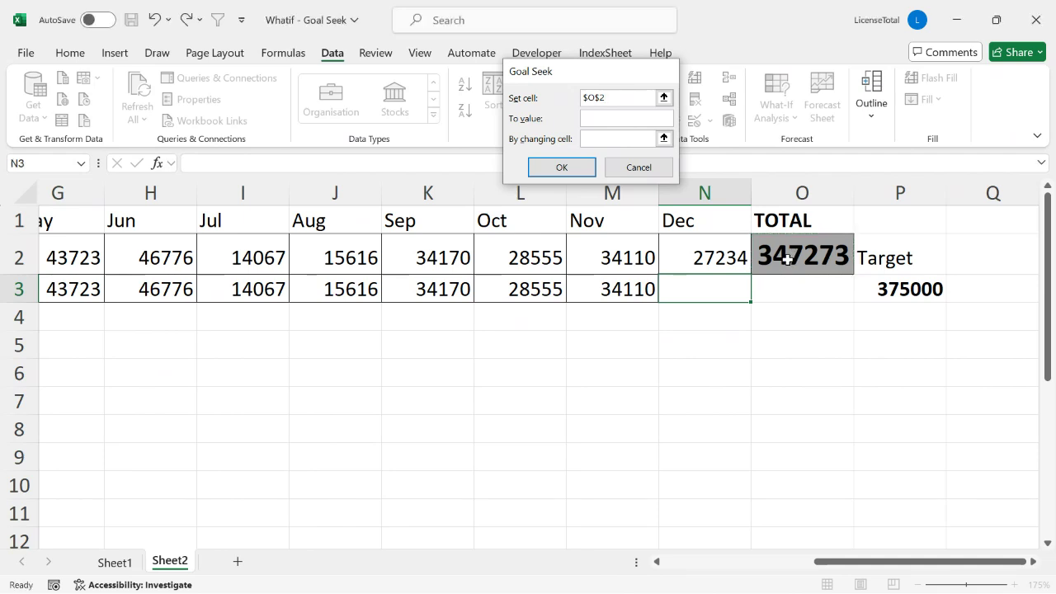
{"action": "key", "text": "Escape"}
- Fill the total formula from O2 down into O3 so that it sums row 3
{"action": "left_click", "coordinate": [778, 283]}
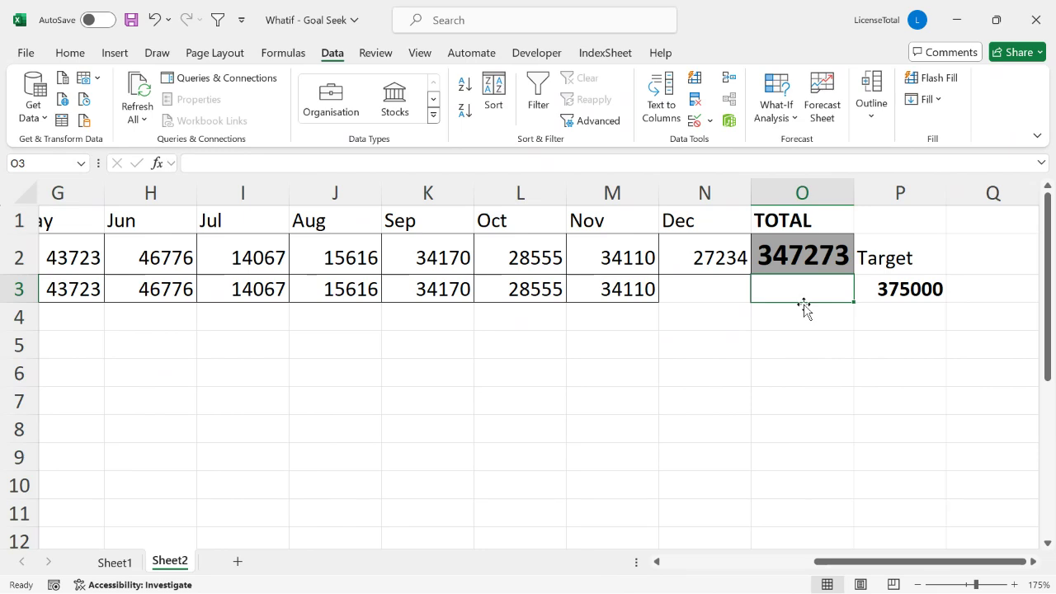
{"action": "left_click", "coordinate": [798, 262]}
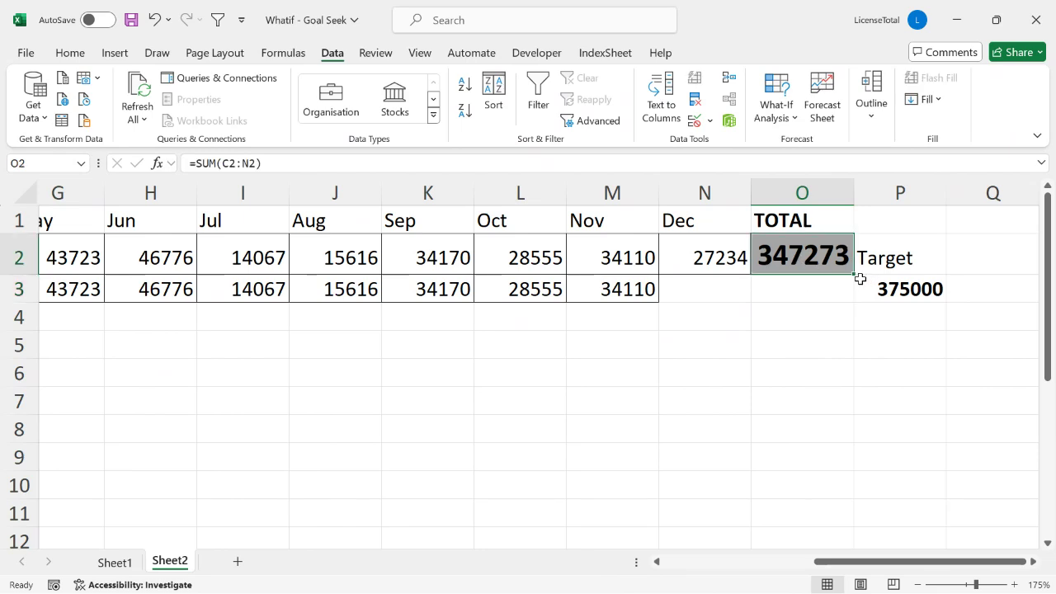
{"action": "left_click_drag", "start_coordinate": [855, 276], "coordinate": [855, 299]}
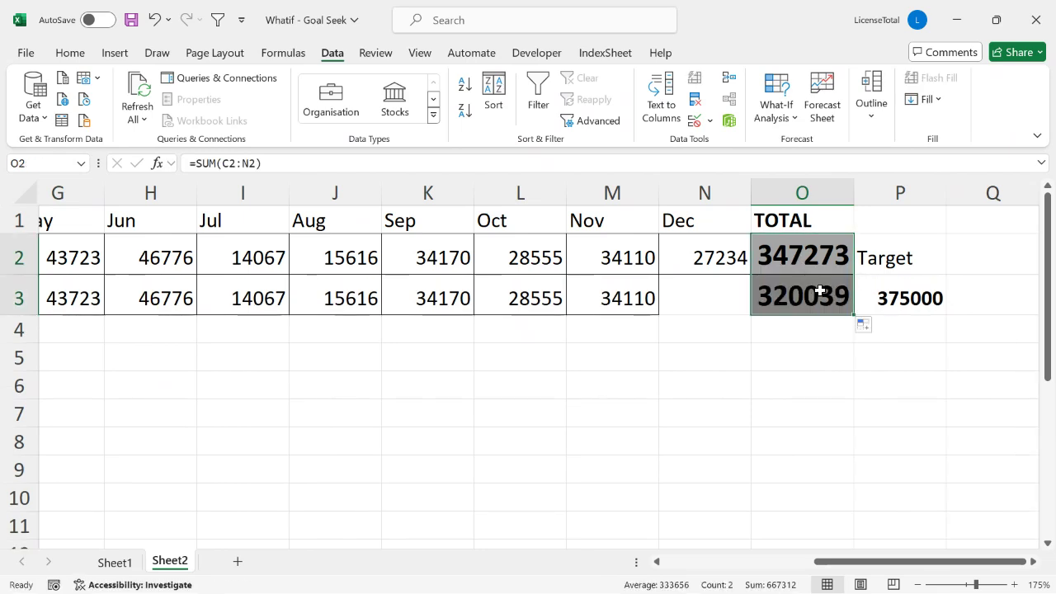
- Label the rows 2020 Sales in B2 and 2021 Targets in B3, and make the B3 label bold
{"action": "left_click", "coordinate": [709, 569]}
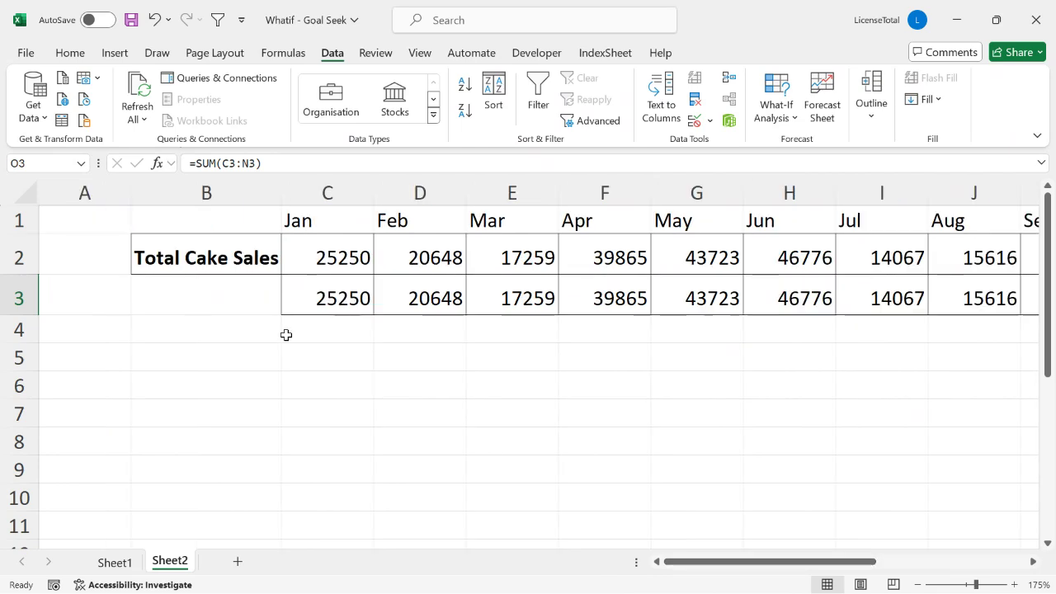
{"action": "left_click", "coordinate": [234, 302]}
{"action": "left_click", "coordinate": [219, 258]}
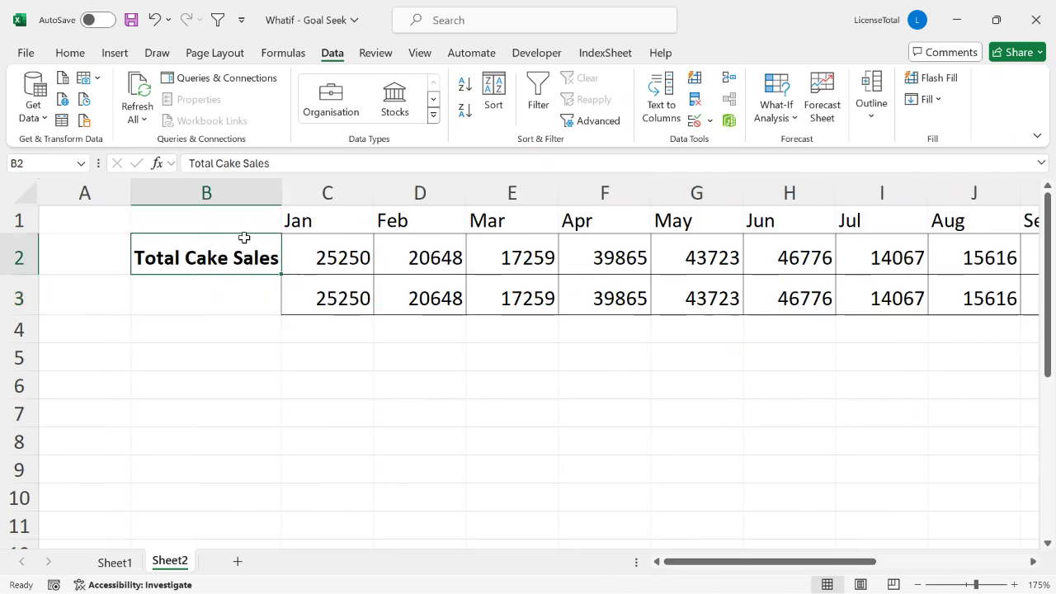
{"action": "type", "text": "2020 Sales"}
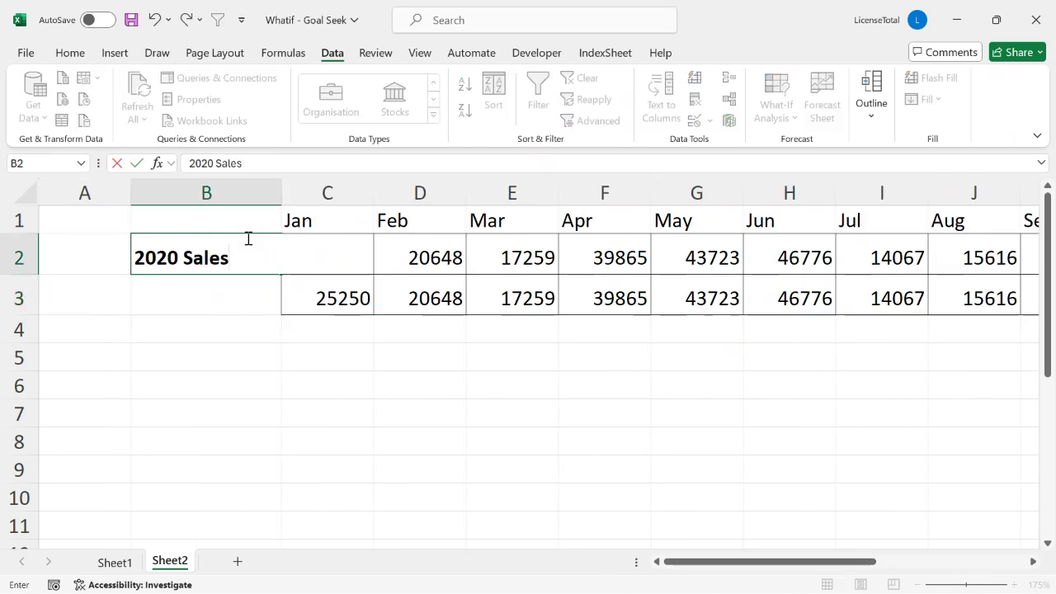
{"action": "key", "text": "Return"}
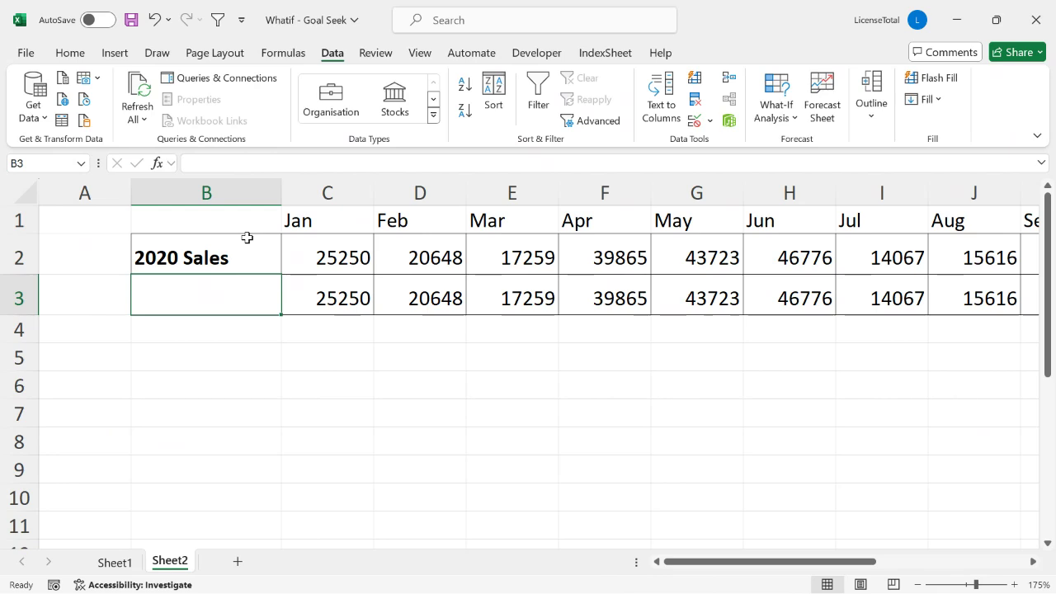
{"action": "type", "text": "2021 Targets"}
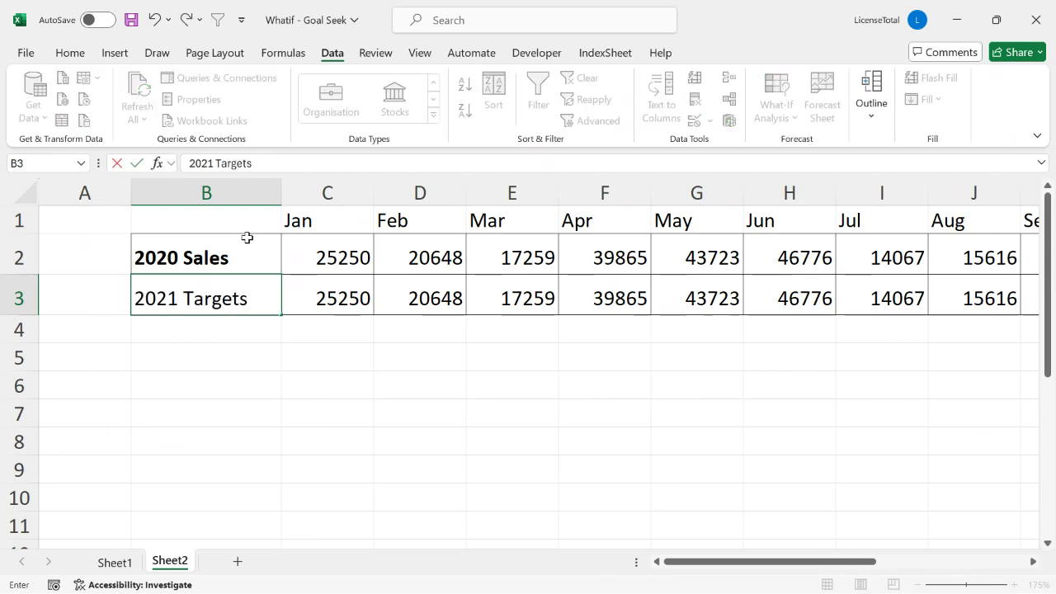
{"action": "key", "text": "Return"}
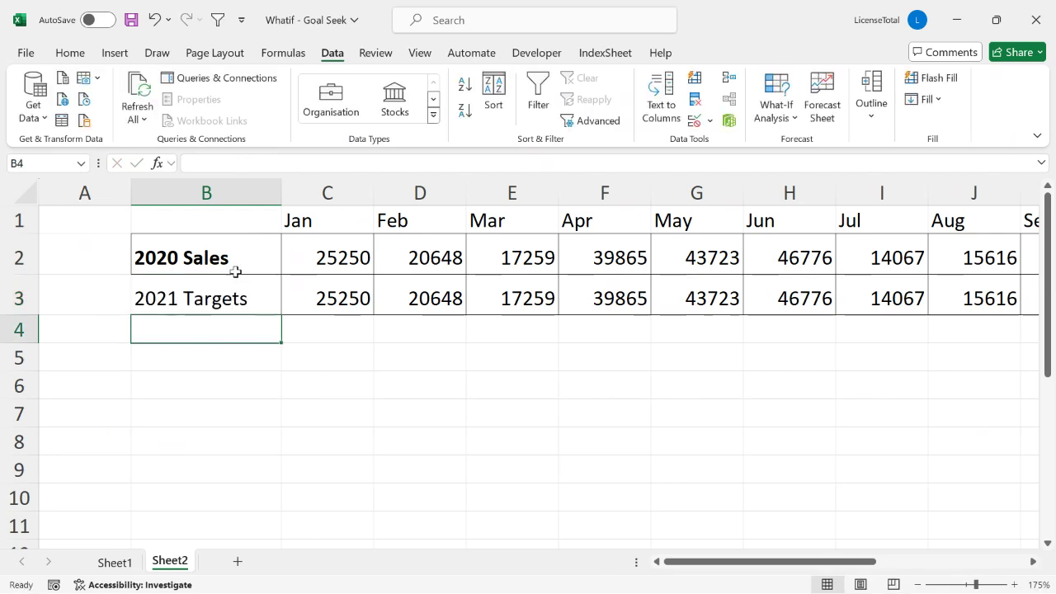
{"action": "left_click", "coordinate": [231, 277]}
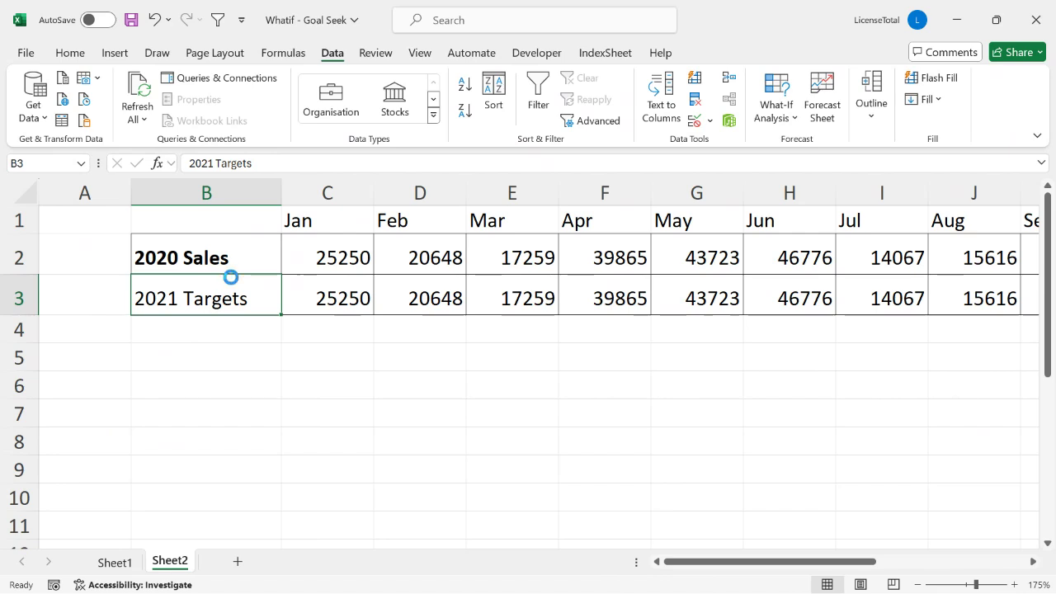
{"action": "key", "text": "ctrl+b"}
{"action": "left_click", "coordinate": [218, 256]}
- Review the 2021 Targets row, the target in P3 and the December cell N3, ending on the total in O3
{"action": "left_click", "coordinate": [347, 295]}
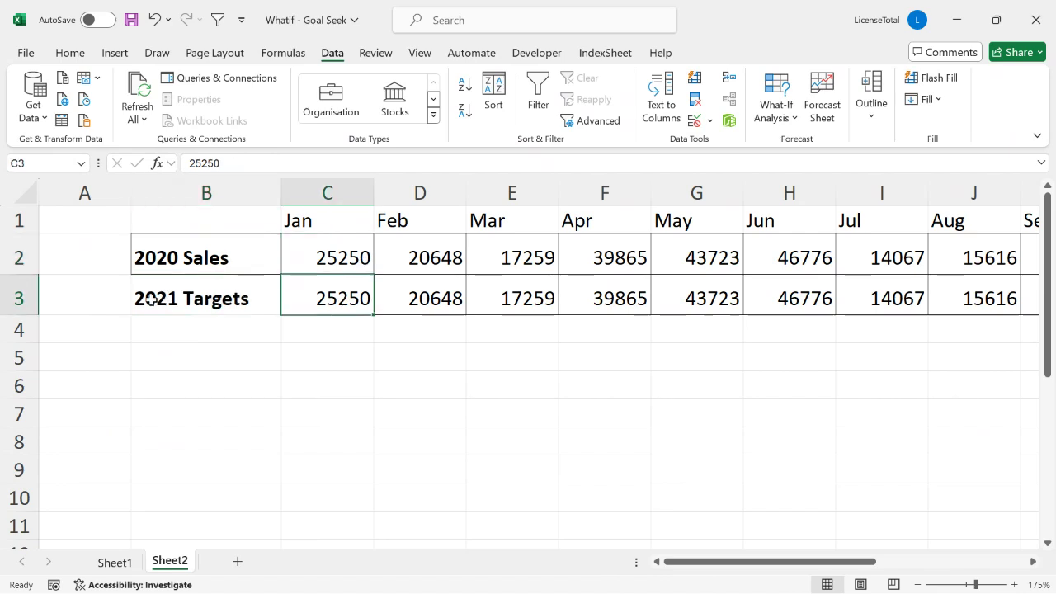
{"action": "left_click_drag", "start_coordinate": [158, 304], "coordinate": [762, 292]}
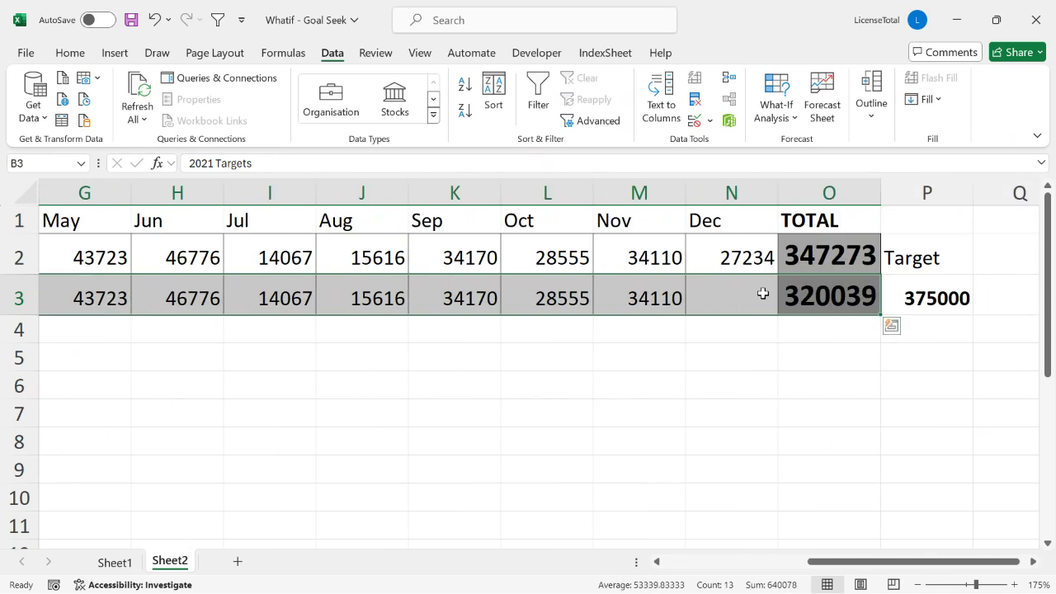
{"action": "left_click", "coordinate": [854, 302]}
{"action": "left_click", "coordinate": [933, 308]}
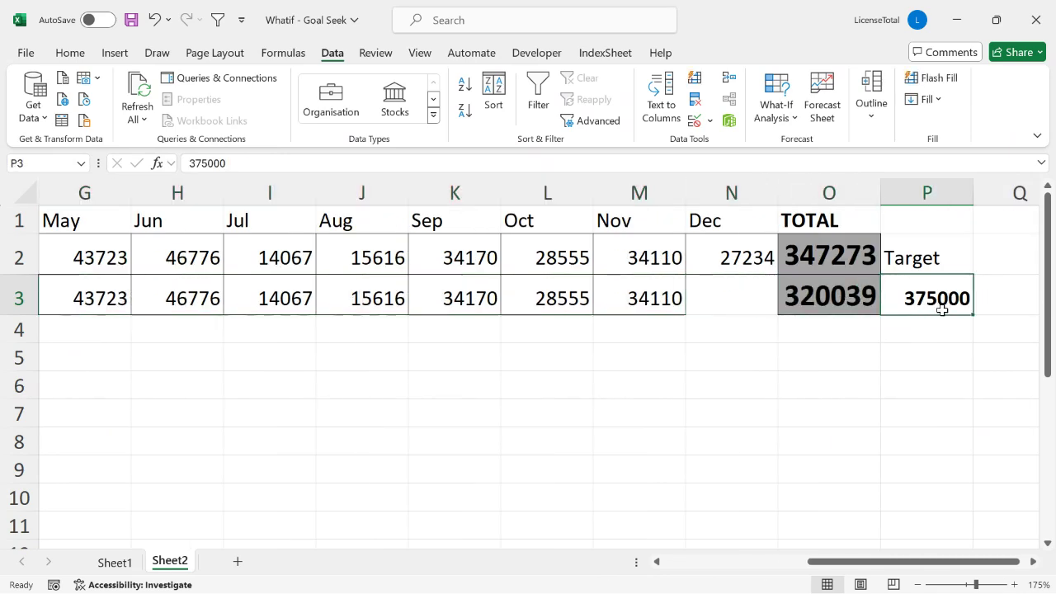
{"action": "left_click", "coordinate": [825, 297]}
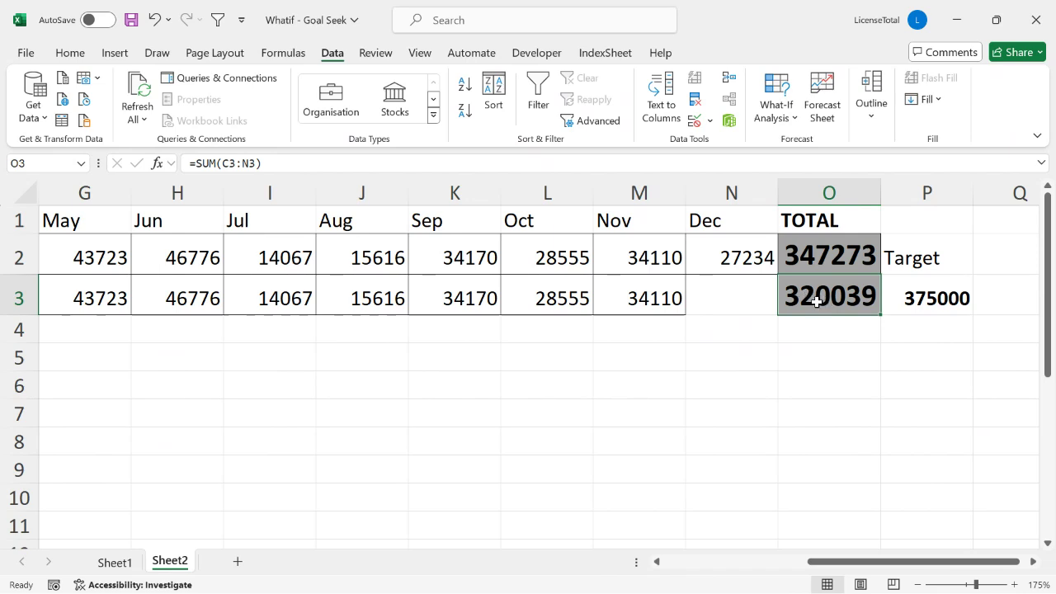
{"action": "left_click", "coordinate": [740, 301]}
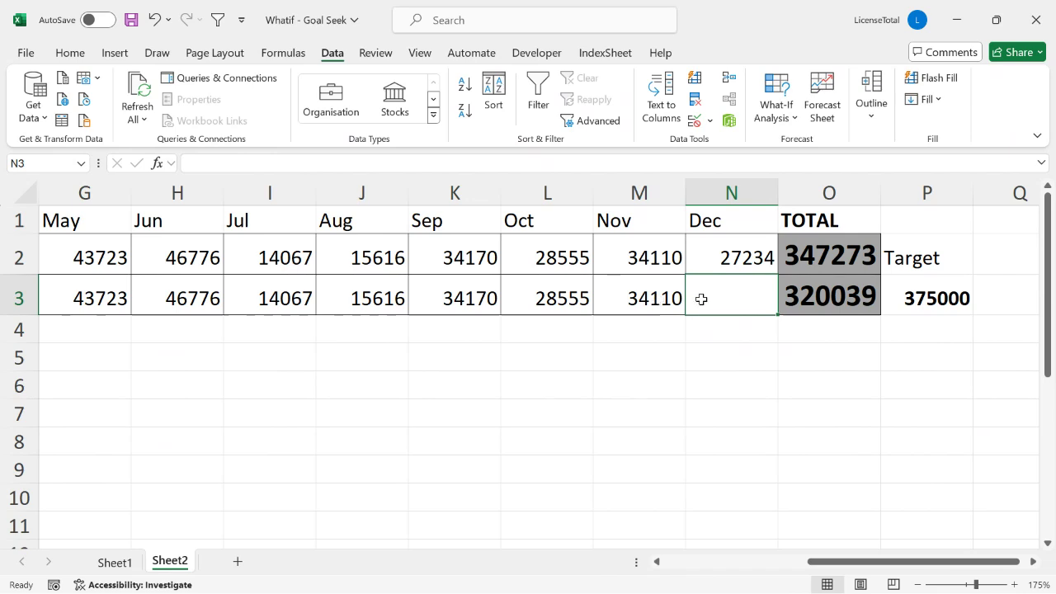
{"action": "left_click", "coordinate": [805, 297]}
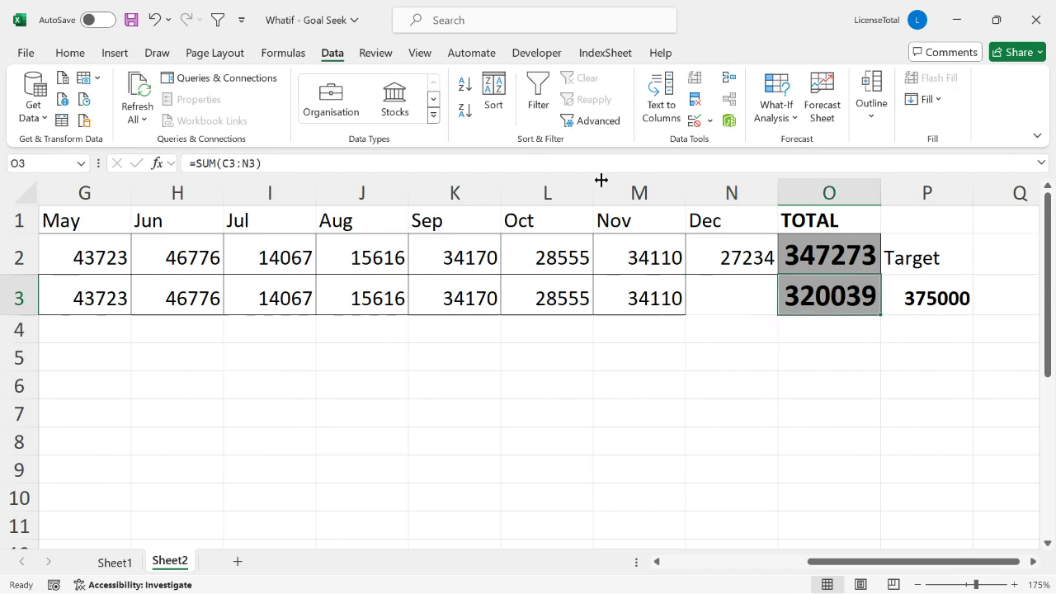
- Set up Goal Seek to bring the 2021 total in O3 to 375000 by changing the December cell N3
{"action": "left_click", "coordinate": [794, 106]}
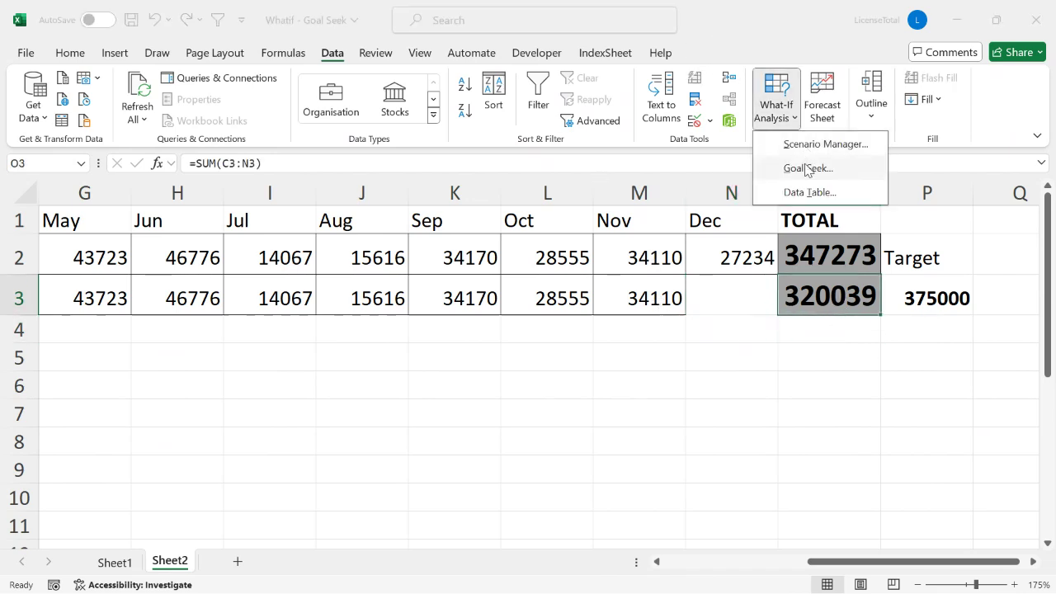
{"action": "left_click", "coordinate": [807, 168]}
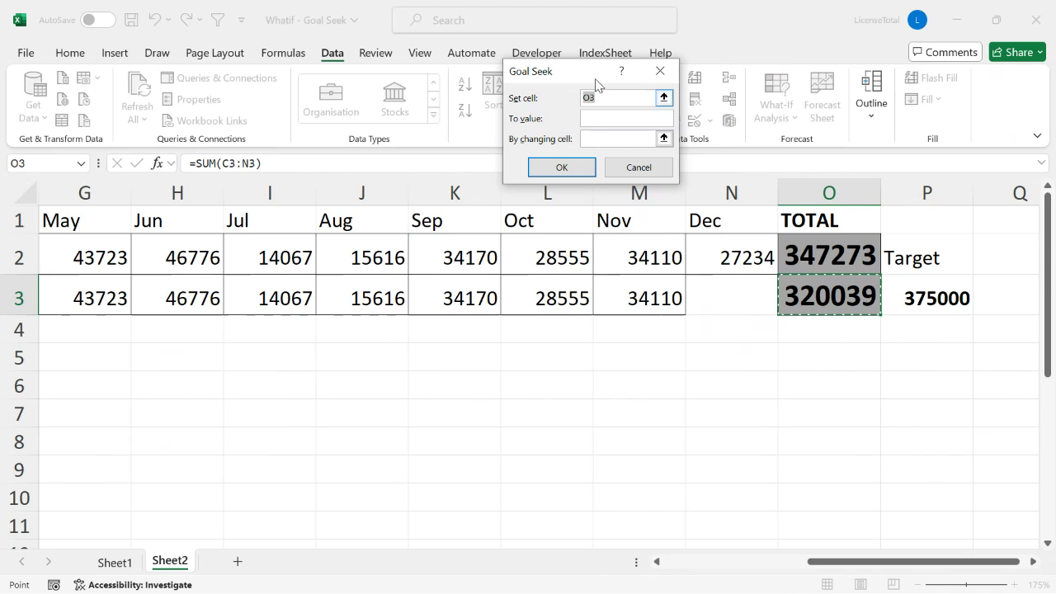
{"action": "left_click_drag", "start_coordinate": [465, 60], "coordinate": [462, 59]}
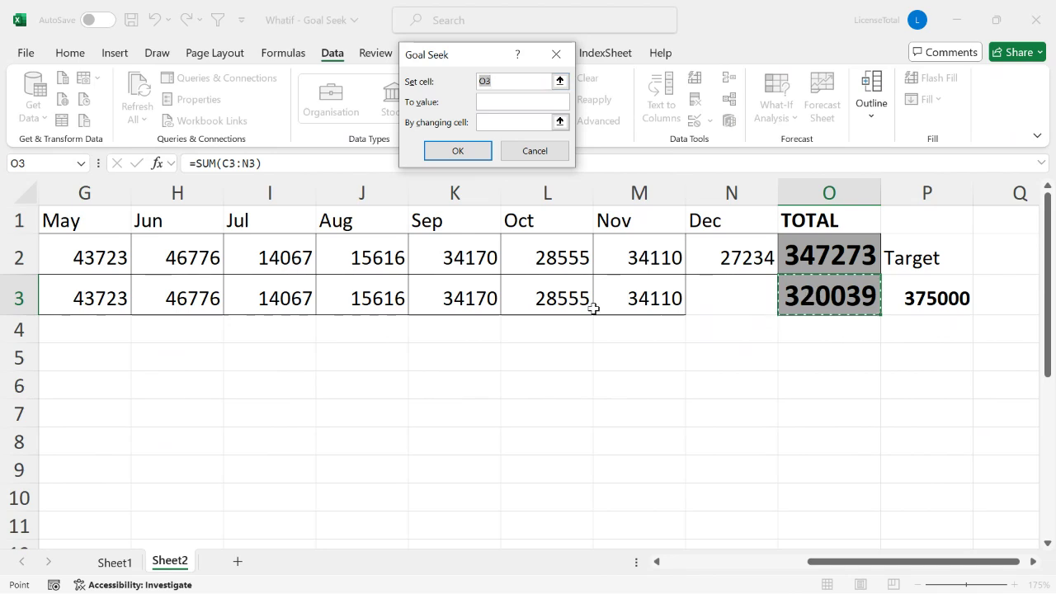
{"action": "left_click", "coordinate": [845, 293]}
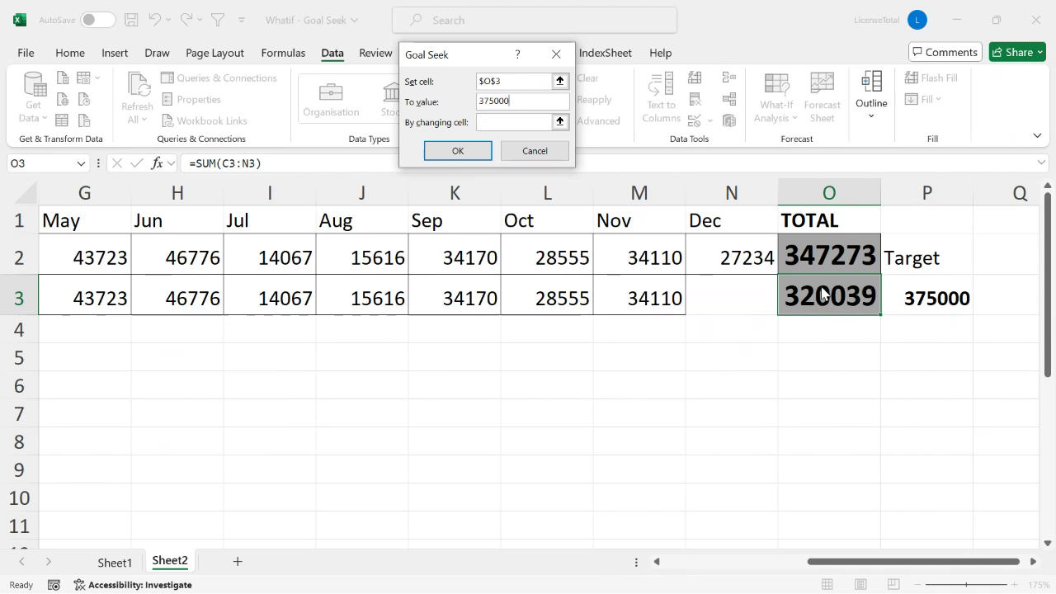
{"action": "left_click", "coordinate": [498, 124]}
{"action": "left_click", "coordinate": [731, 289]}
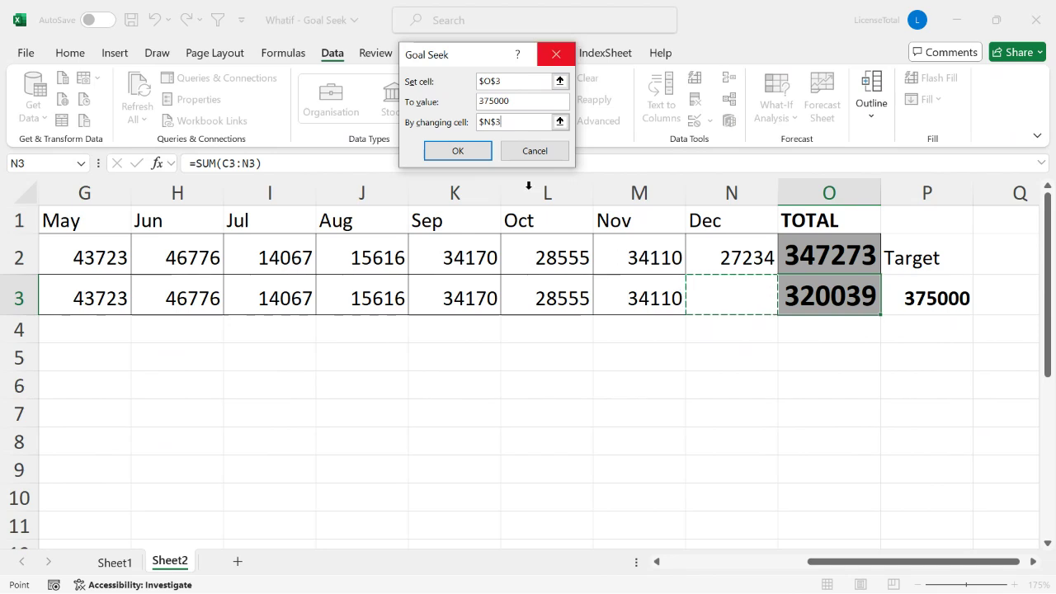
{"action": "left_click_drag", "start_coordinate": [511, 122], "coordinate": [468, 122]}
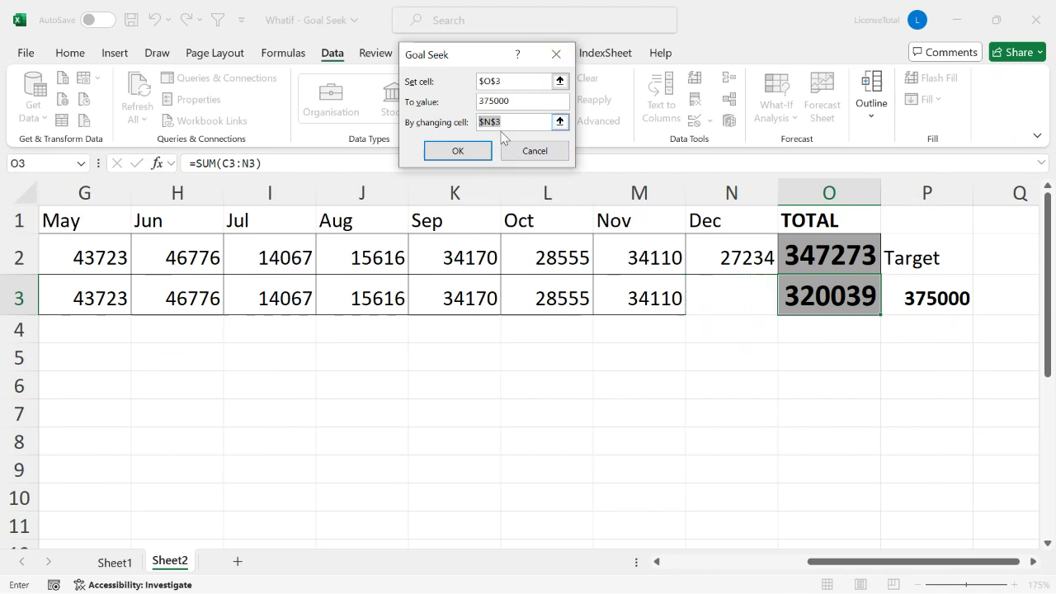
{"action": "left_click_drag", "start_coordinate": [507, 81], "coordinate": [464, 80]}
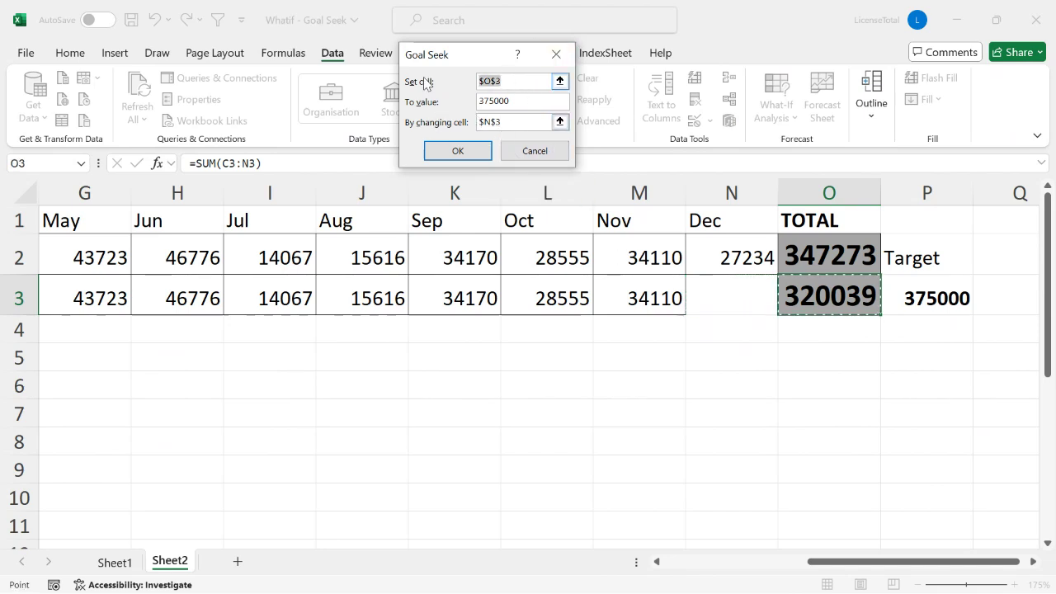
{"action": "left_click_drag", "start_coordinate": [520, 102], "coordinate": [475, 101]}
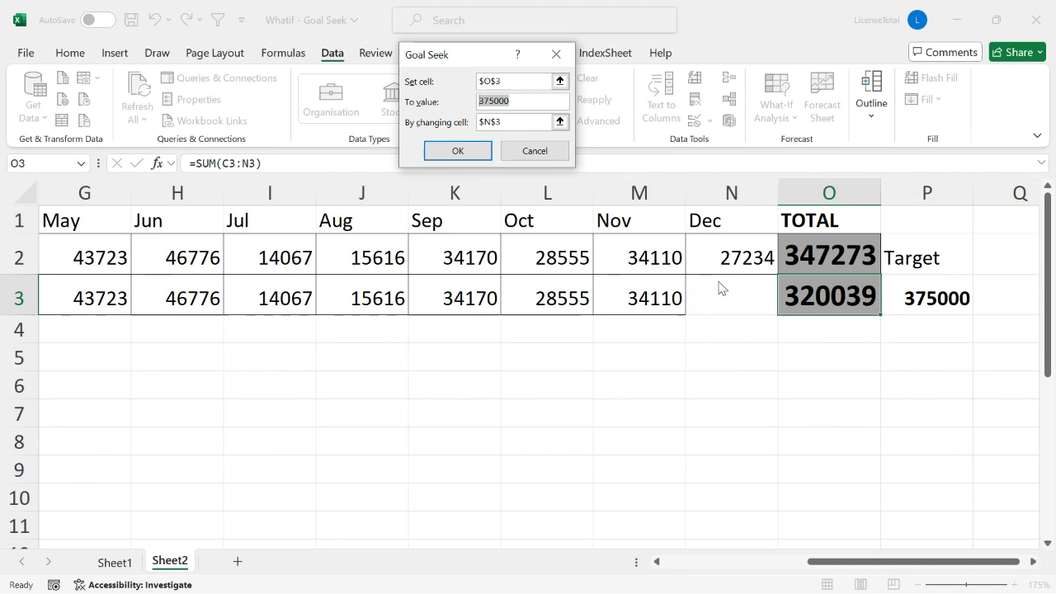
- Run the December goal seek, uncover the December result in row 3, and discard the solution
{"action": "left_click", "coordinate": [463, 155]}
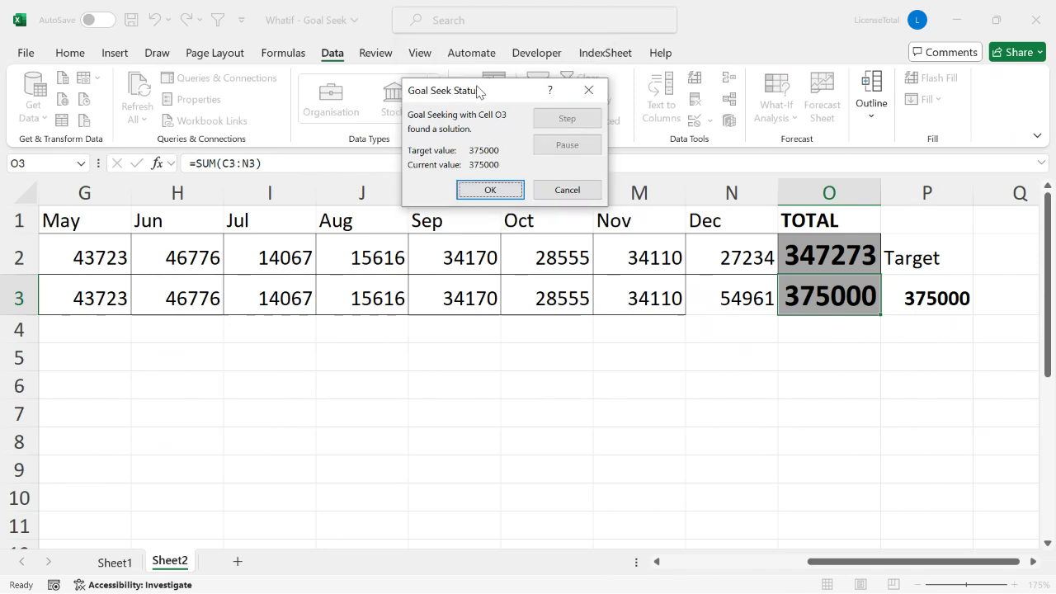
{"action": "left_click_drag", "start_coordinate": [476, 51], "coordinate": [483, 241]}
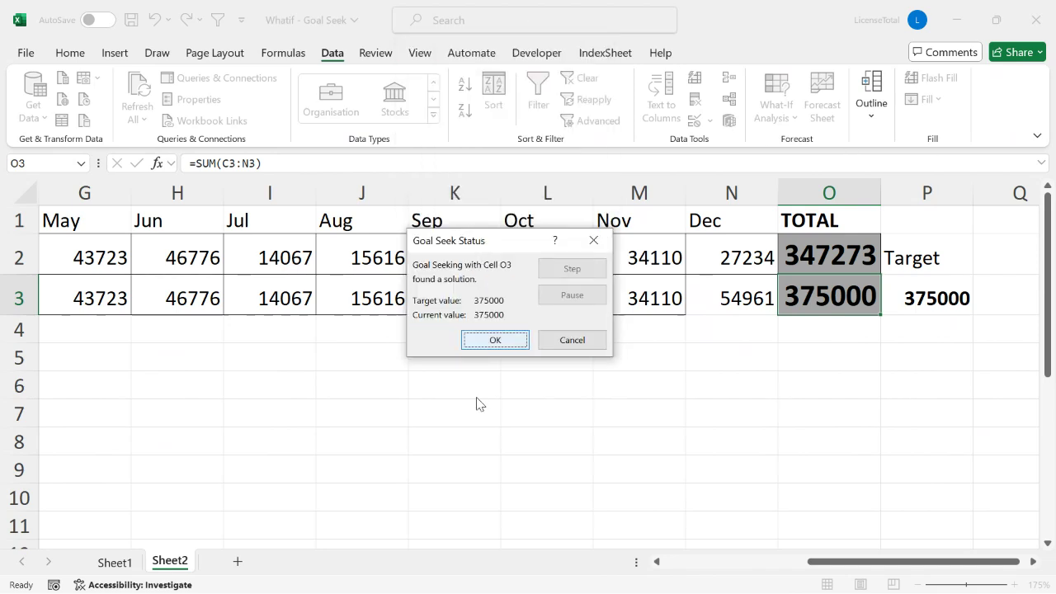
{"action": "left_click", "coordinate": [575, 341]}
- Compare the empty December cell N3 with the 2021 total in O3
{"action": "left_click", "coordinate": [755, 302]}
{"action": "left_click", "coordinate": [815, 293]}
{"action": "left_click", "coordinate": [767, 299]}
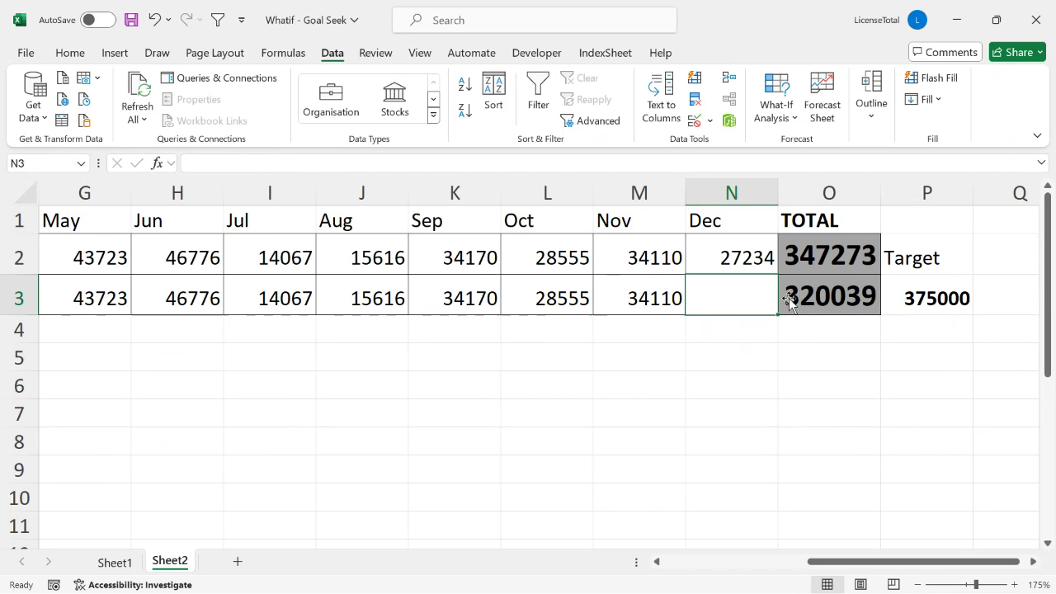
{"action": "left_click", "coordinate": [849, 303]}
{"action": "left_click", "coordinate": [723, 299]}
{"action": "left_click", "coordinate": [785, 299]}
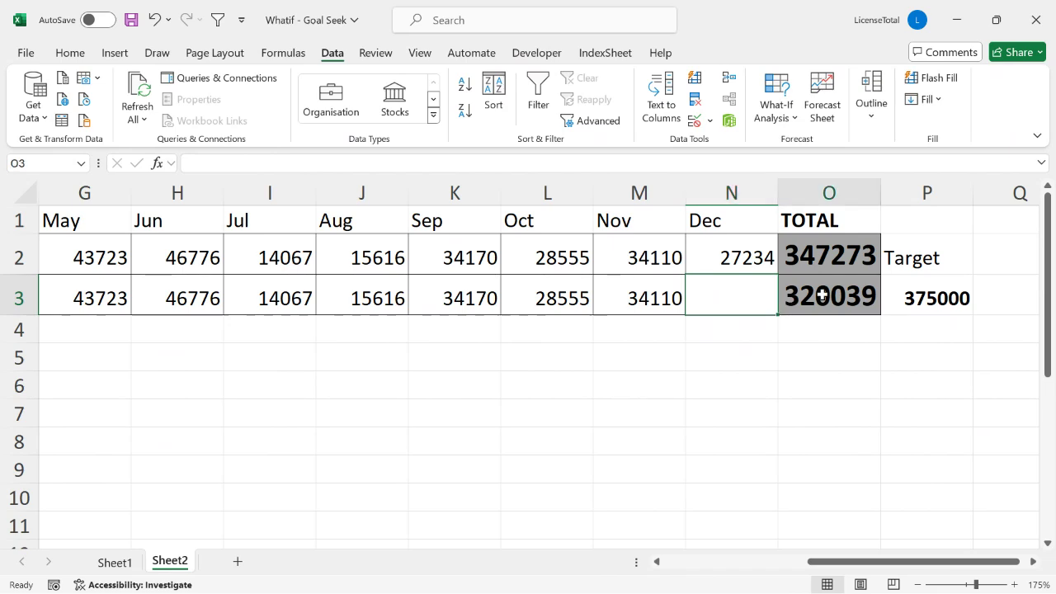
{"action": "left_click", "coordinate": [735, 302]}
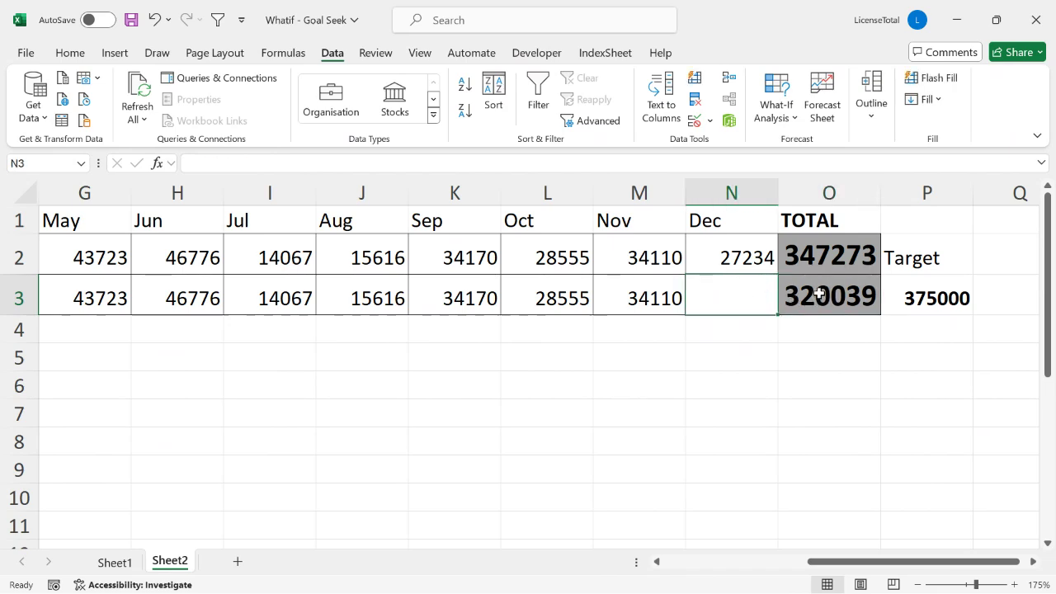
- Fill the December 2020 value from N2 down into N3
{"action": "left_click", "coordinate": [819, 293]}
{"action": "left_click", "coordinate": [691, 293]}
{"action": "key", "text": "ctrl+d"}
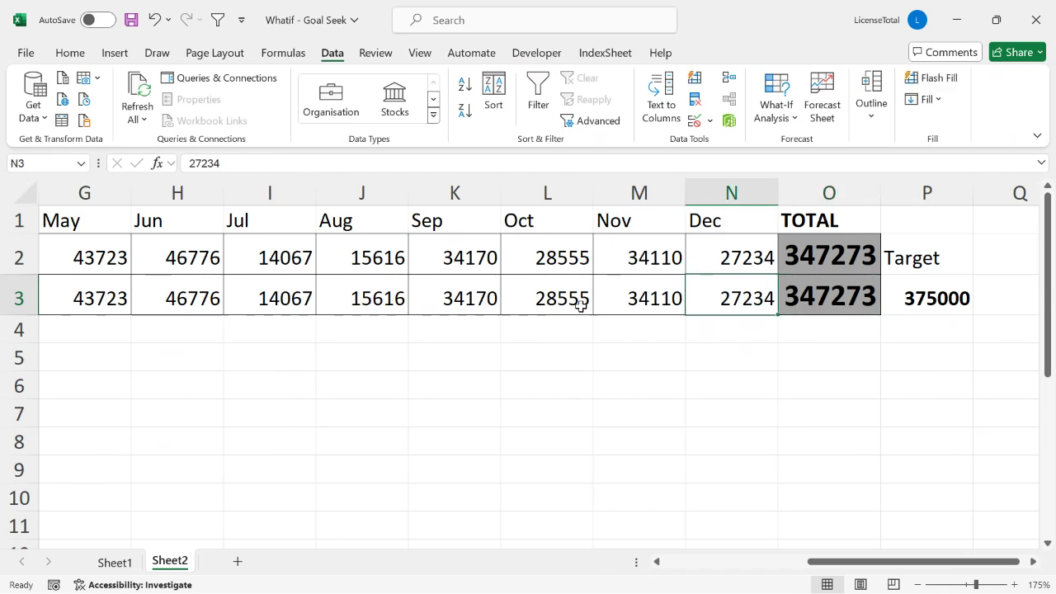
- Start a new Goal Seek with the 2021 total in O3 as the set cell
{"action": "left_click", "coordinate": [449, 302]}
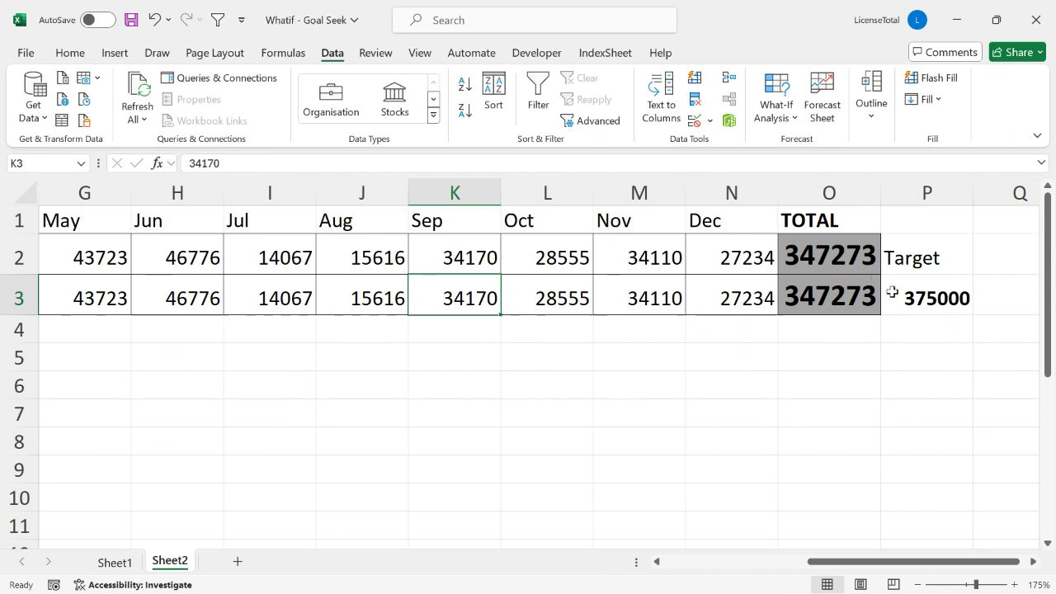
{"action": "left_click", "coordinate": [950, 297]}
{"action": "left_click", "coordinate": [436, 299]}
{"action": "left_click", "coordinate": [782, 118]}
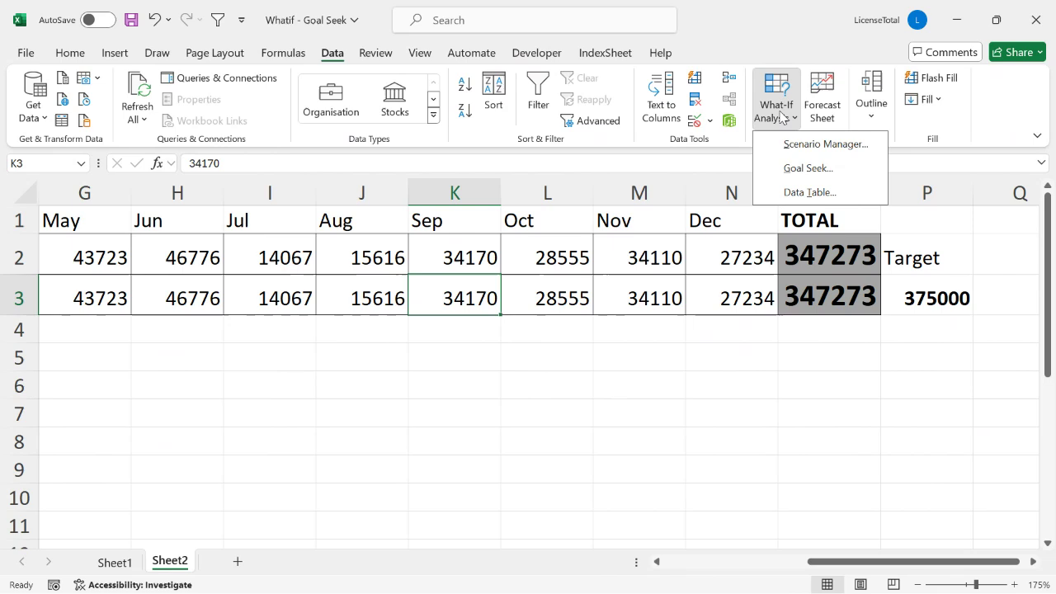
{"action": "left_click", "coordinate": [806, 167]}
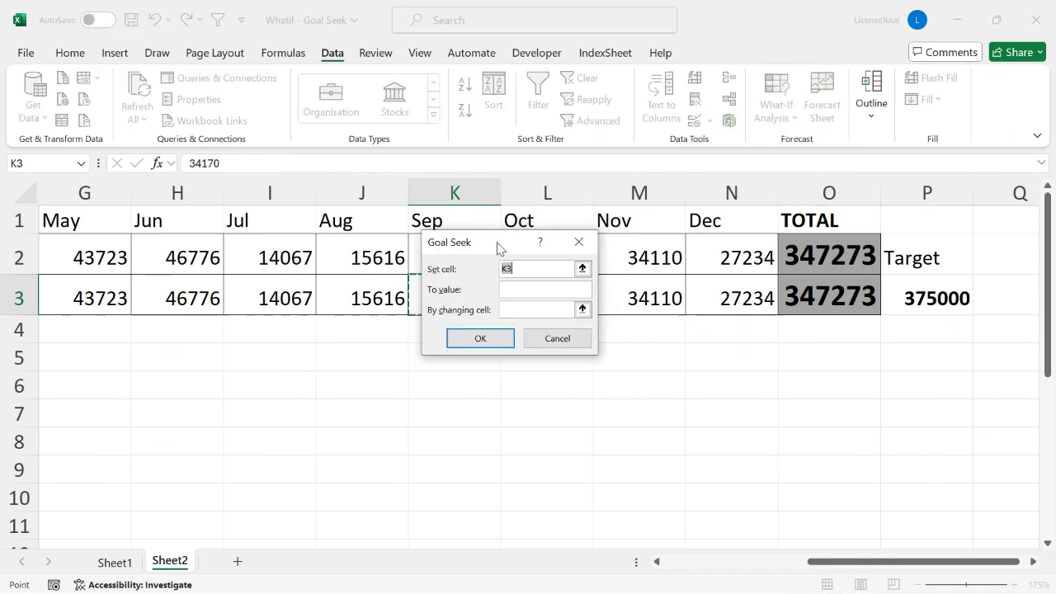
{"action": "left_click_drag", "start_coordinate": [498, 245], "coordinate": [502, 111]}
{"action": "left_click", "coordinate": [846, 291]}
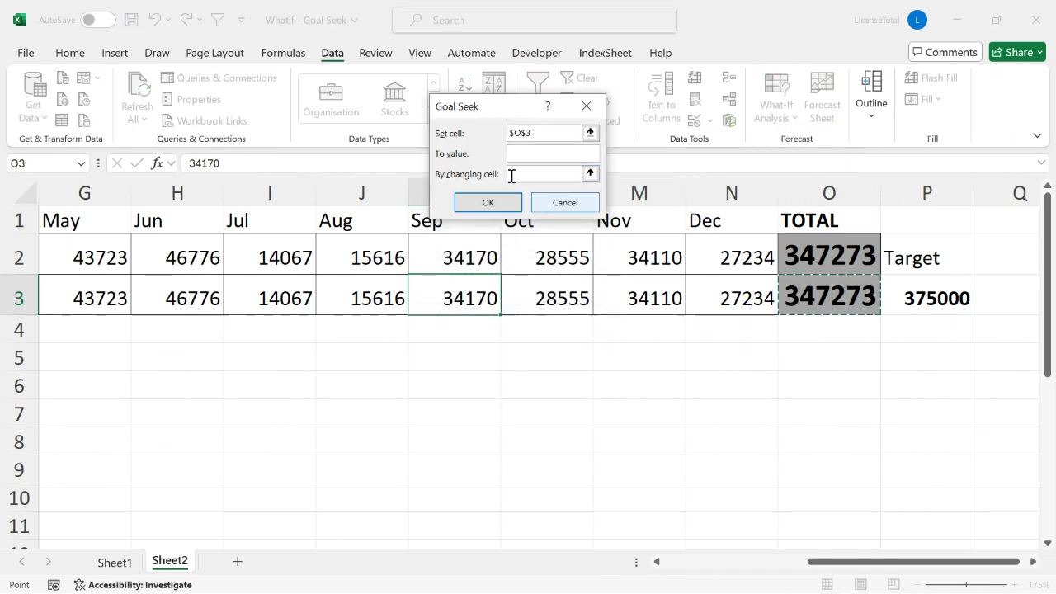
- Seek a value of 375000 by changing the September cell K3, and keep the solution
{"action": "left_click", "coordinate": [541, 152]}
{"action": "type", "text": "375000"}
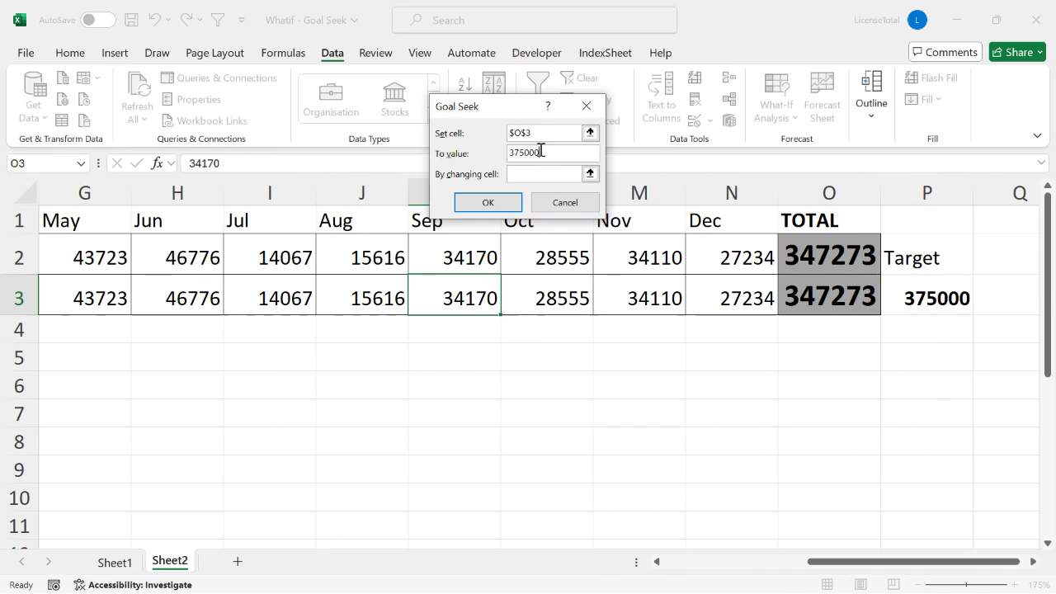
{"action": "key", "text": "Tab"}
{"action": "left_click", "coordinate": [477, 291]}
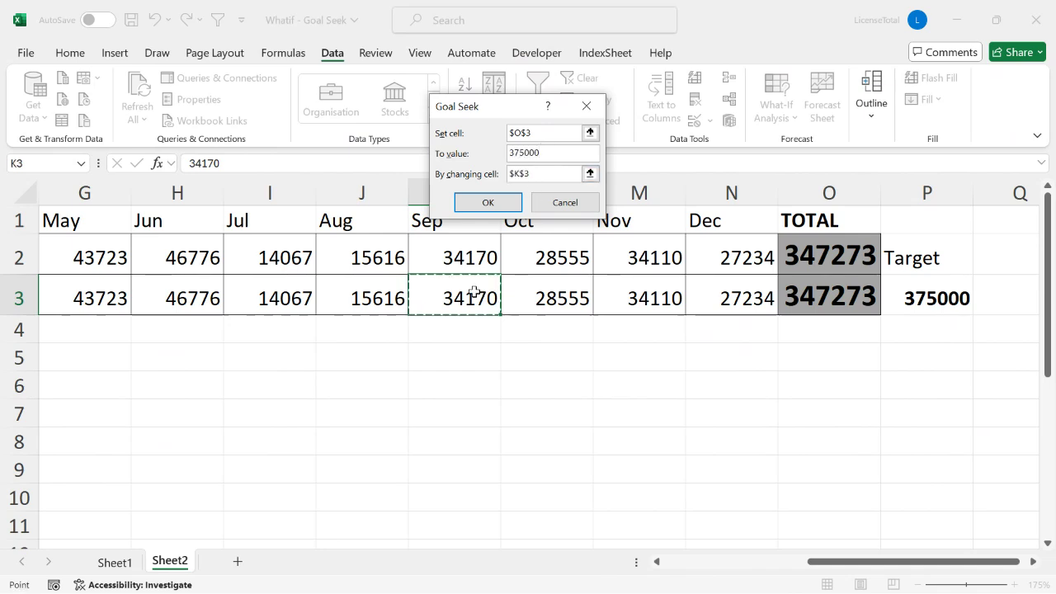
{"action": "left_click", "coordinate": [488, 204]}
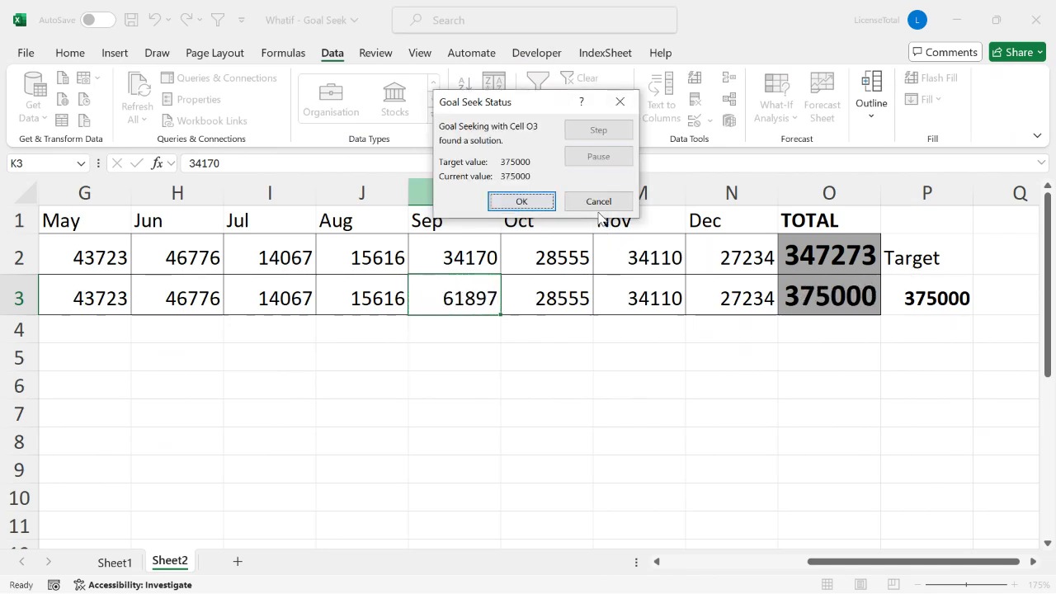
{"action": "left_click", "coordinate": [534, 200]}
- Examine the September to December values in K3:N3 against the 2021 total in O3
{"action": "left_click_drag", "start_coordinate": [486, 297], "coordinate": [740, 297]}
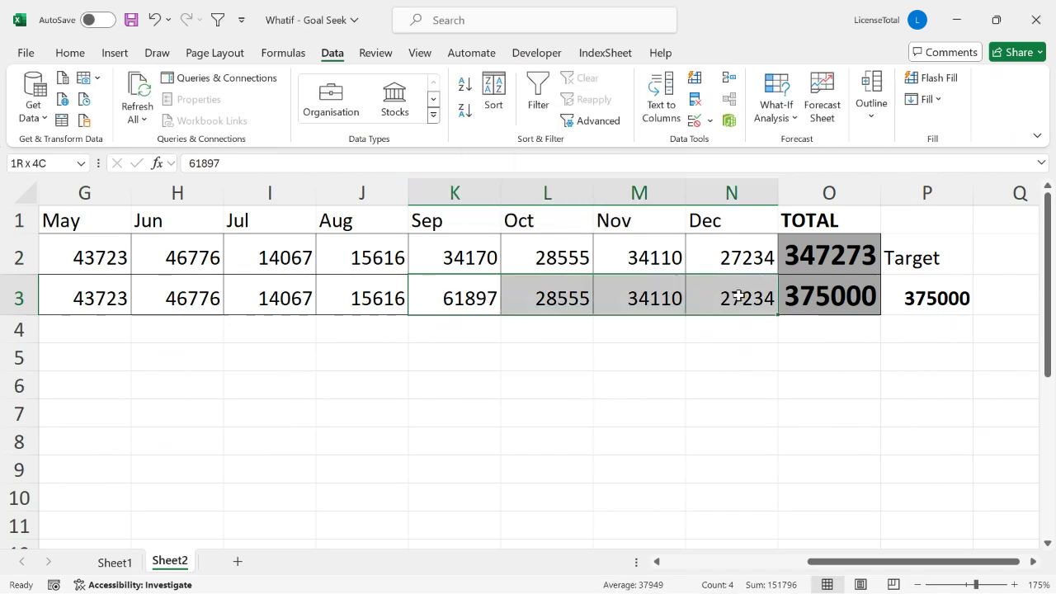
{"action": "left_click", "coordinate": [479, 297]}
{"action": "left_click", "coordinate": [860, 287]}
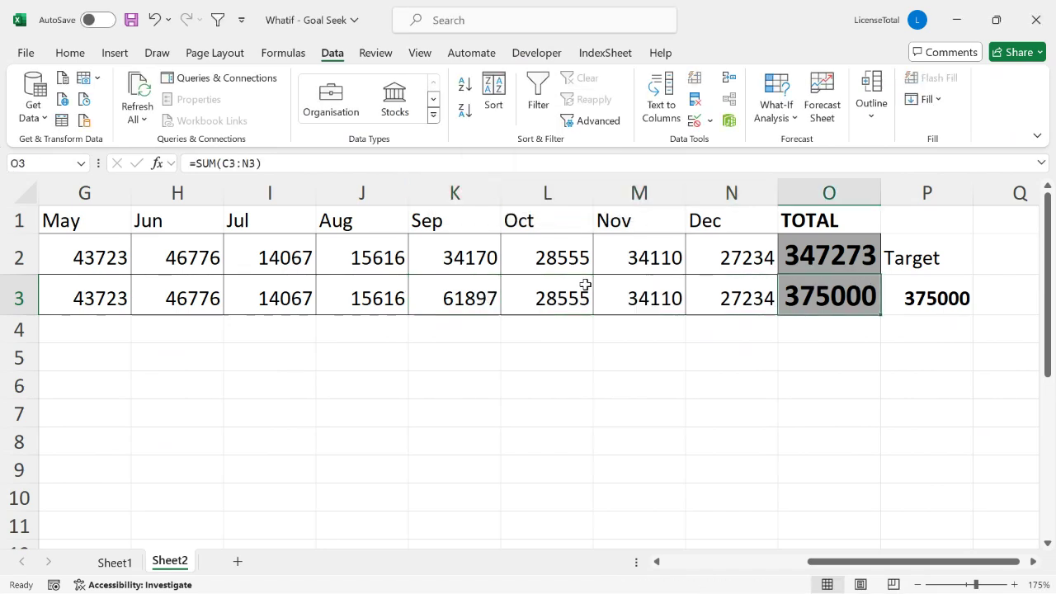
{"action": "left_click", "coordinate": [511, 297]}
{"action": "left_click", "coordinate": [493, 298]}
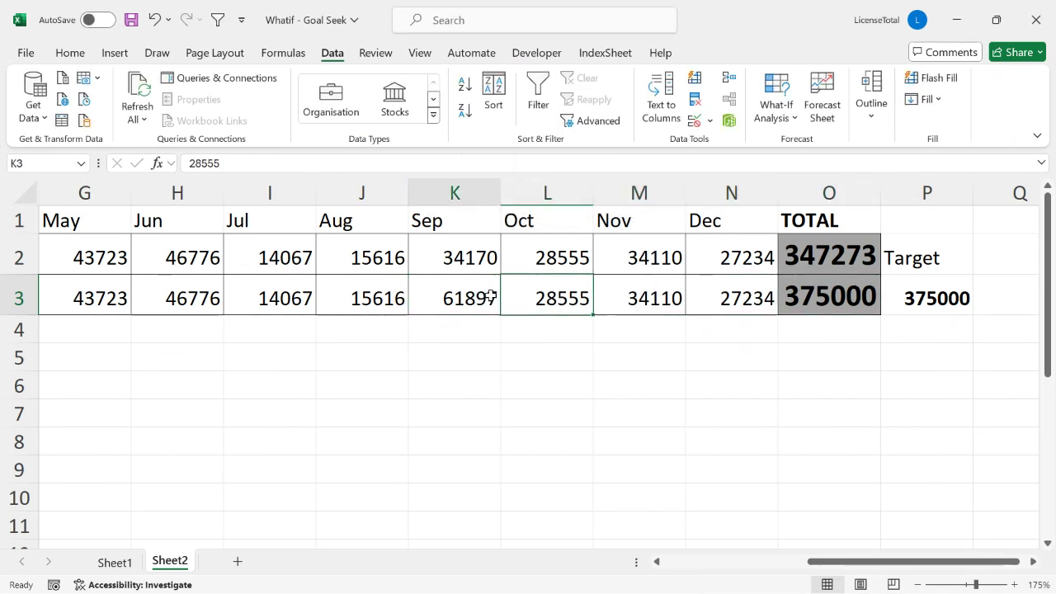
{"action": "left_click", "coordinate": [845, 299]}
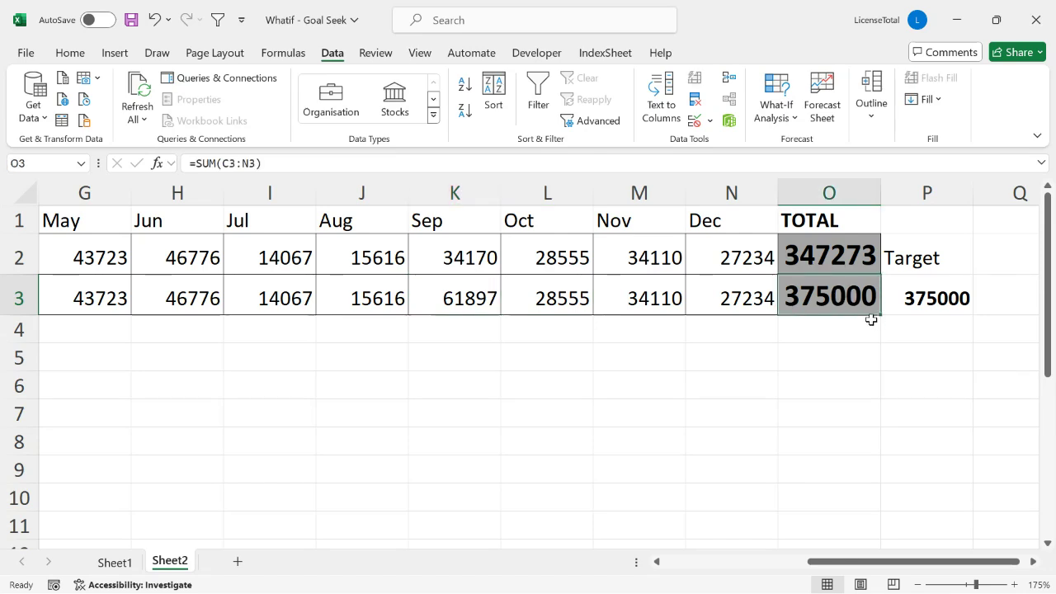
- Go through the monthly cells J3 to N3 one by one, ending on the total in O3
{"action": "left_click", "coordinate": [456, 297]}
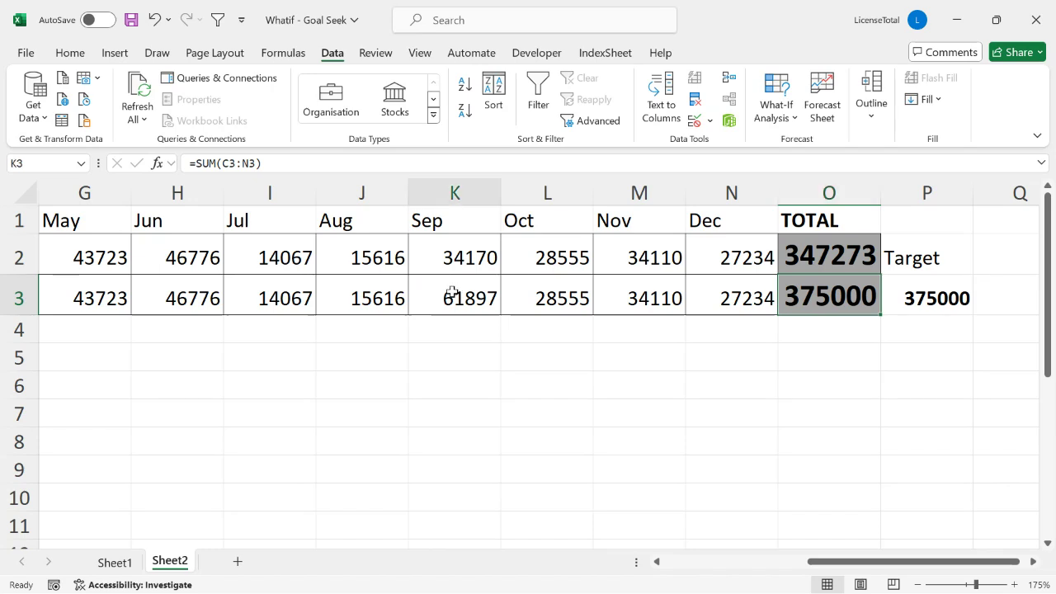
{"action": "left_click", "coordinate": [546, 298]}
{"action": "left_click", "coordinate": [637, 299]}
{"action": "left_click", "coordinate": [745, 304]}
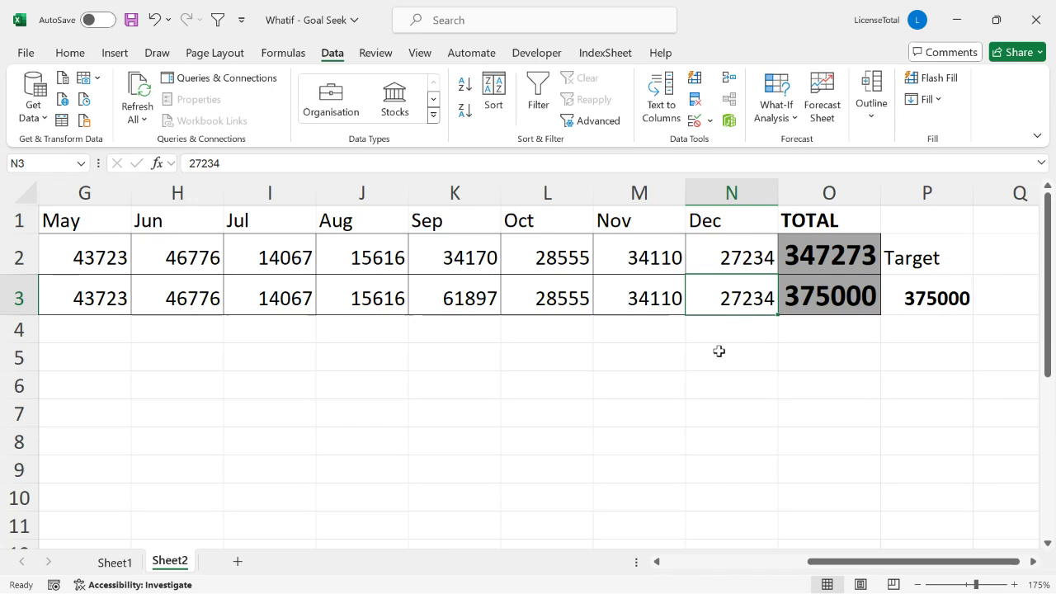
{"action": "left_click", "coordinate": [632, 299]}
{"action": "left_click", "coordinate": [536, 300]}
{"action": "left_click", "coordinate": [465, 300]}
{"action": "left_click", "coordinate": [356, 294]}
{"action": "left_click", "coordinate": [788, 307]}
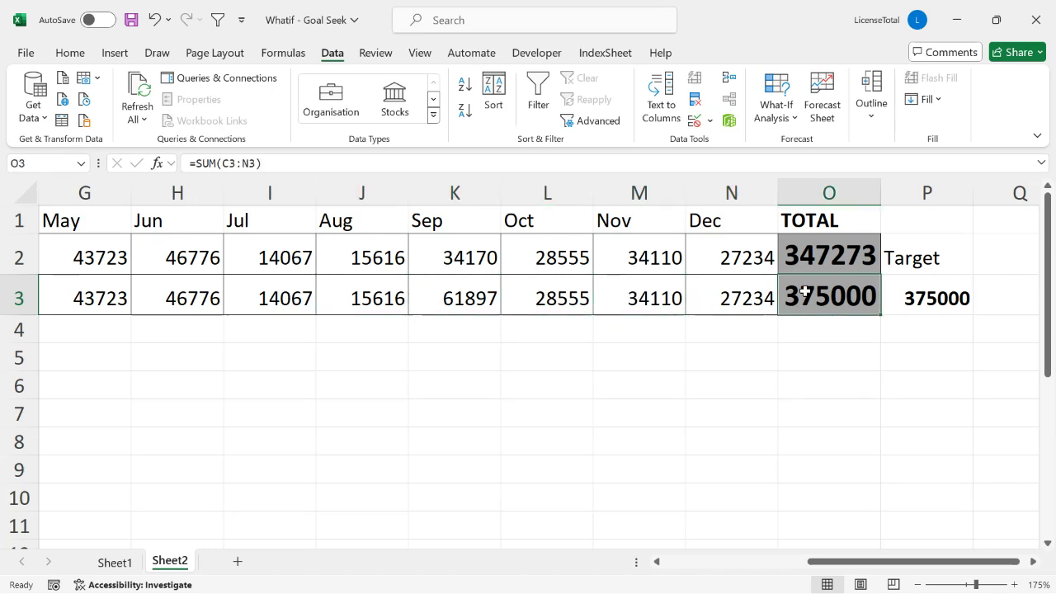
- Check the sum of the January to December targets in C3:N3 against the total in O3, ending on N3
{"action": "left_click", "coordinate": [669, 564]}
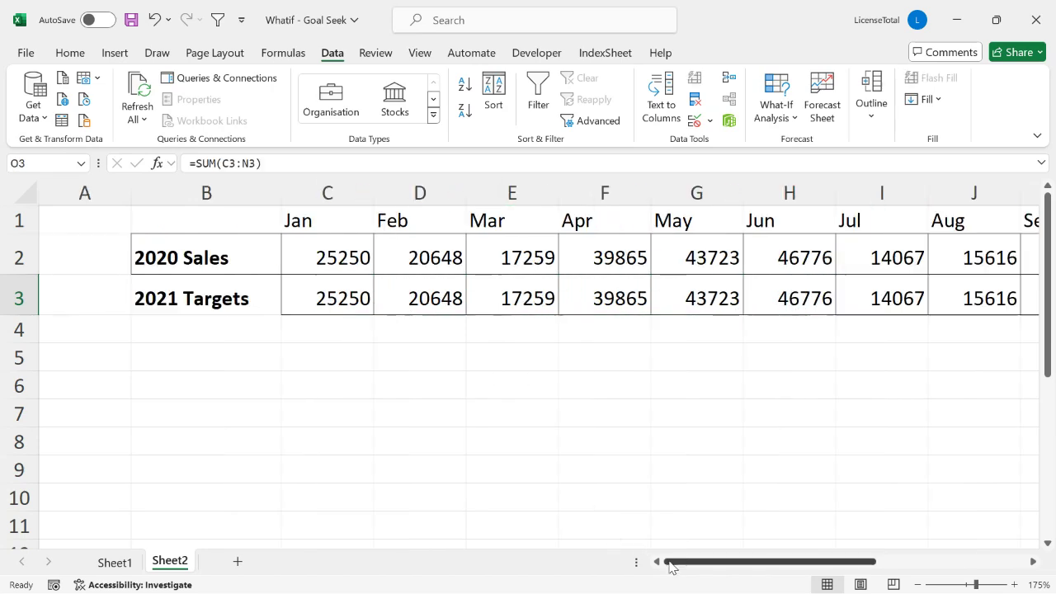
{"action": "left_click", "coordinate": [350, 300]}
{"action": "left_click_drag", "start_coordinate": [349, 301], "coordinate": [927, 302]}
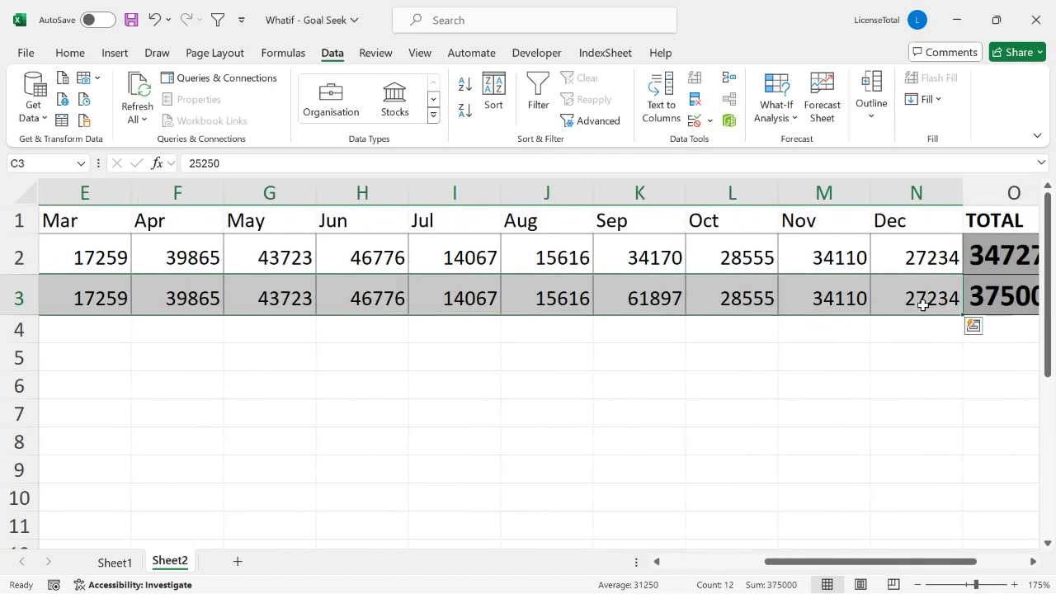
{"action": "left_click", "coordinate": [1000, 302]}
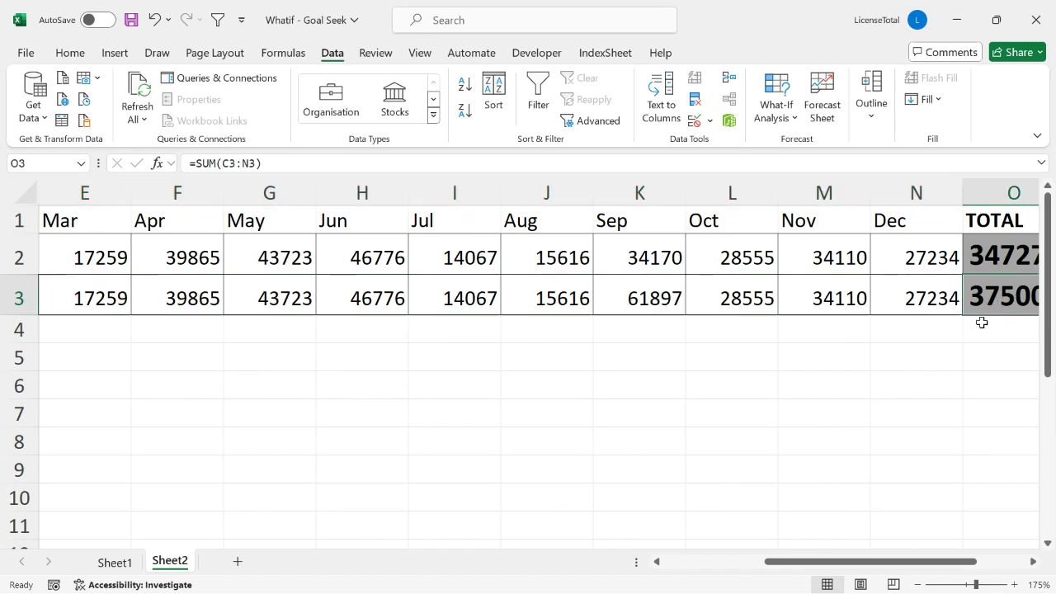
{"action": "left_click", "coordinate": [924, 294]}
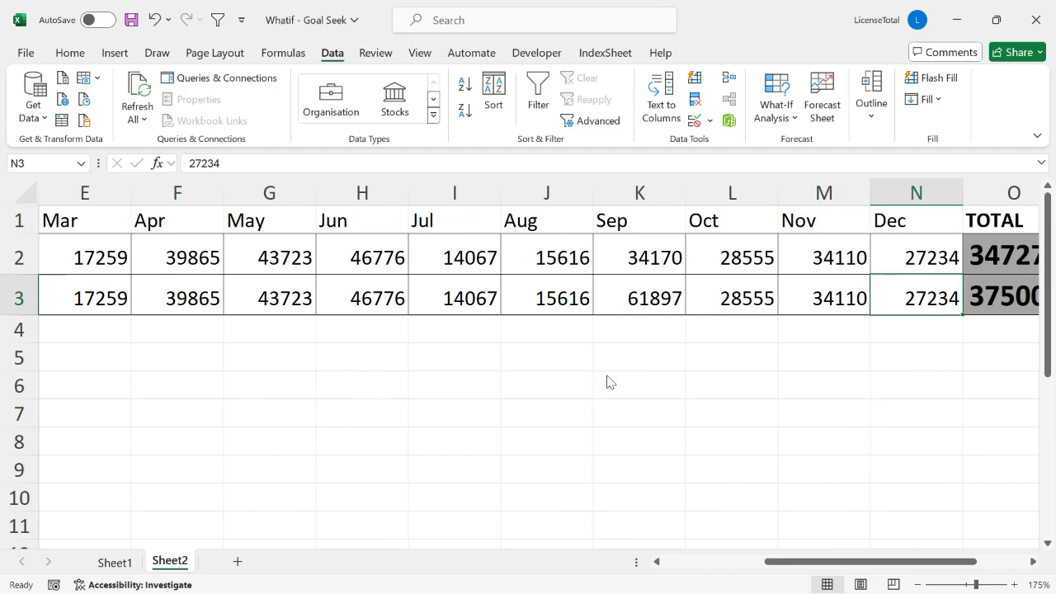
- Switch to the Teams webinar to check the live event Q&A, and return to the Goal Seek workbook
{"action": "key", "text": "alt+Tab"}
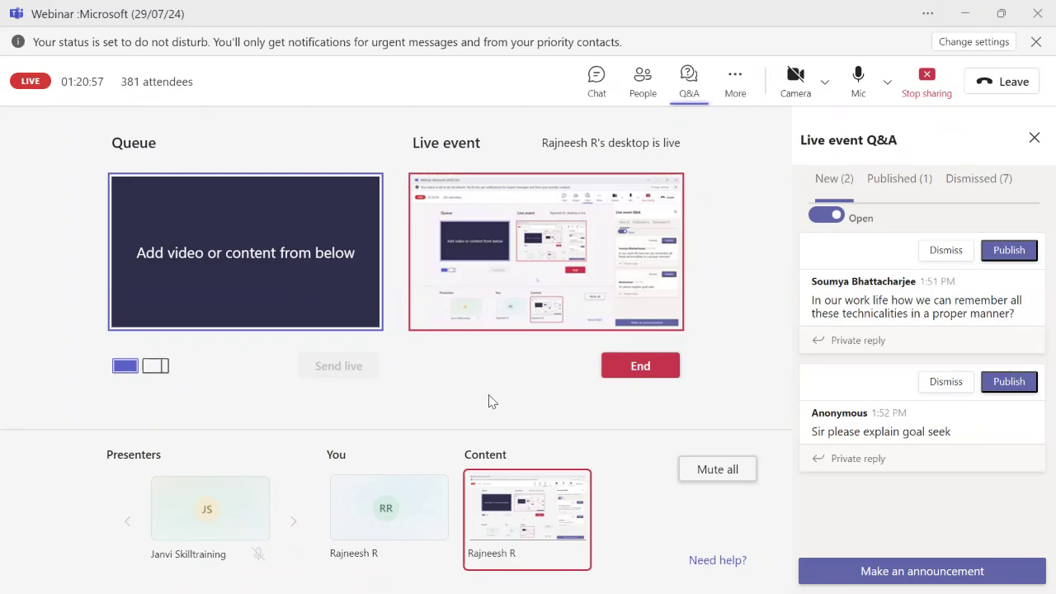
{"action": "key", "text": "alt+Tab"}
{"action": "key", "text": "Tab"}
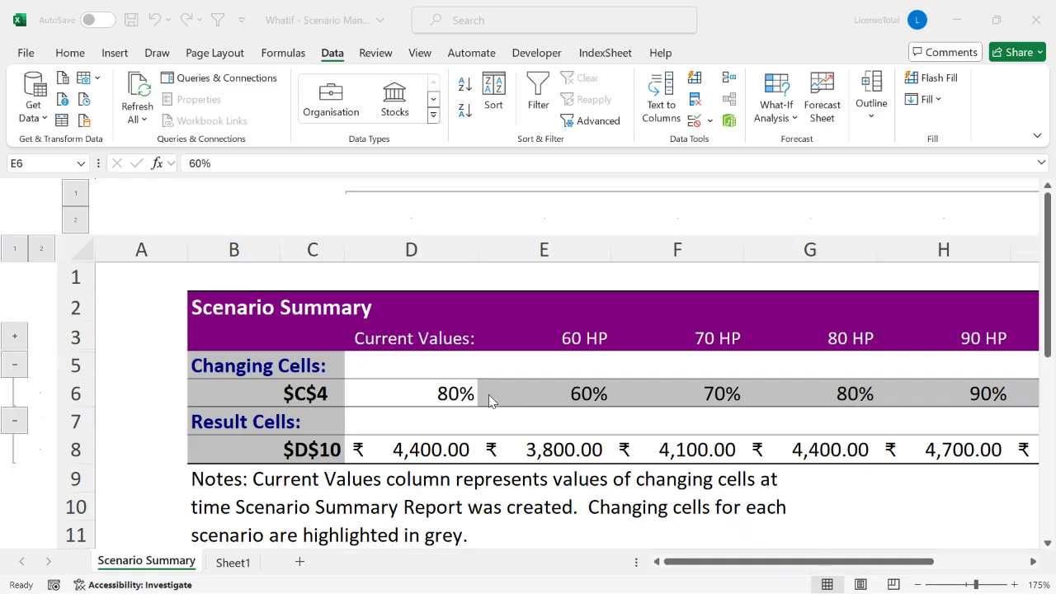
{"action": "key", "text": "alt+Tab"}
{"action": "key", "text": "Tab"}
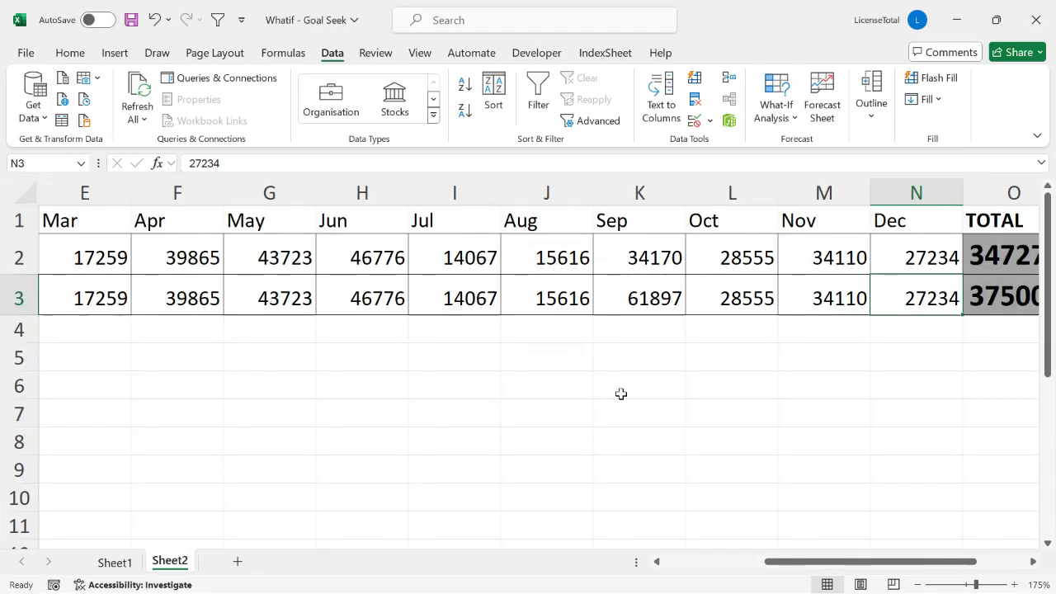
- Undo the Goal Seek change to the September target in K3 and check the 2021 total in O3
{"action": "left_click", "coordinate": [787, 330]}
{"action": "left_click", "coordinate": [831, 298]}
{"action": "left_click_drag", "start_coordinate": [845, 566], "coordinate": [893, 566]}
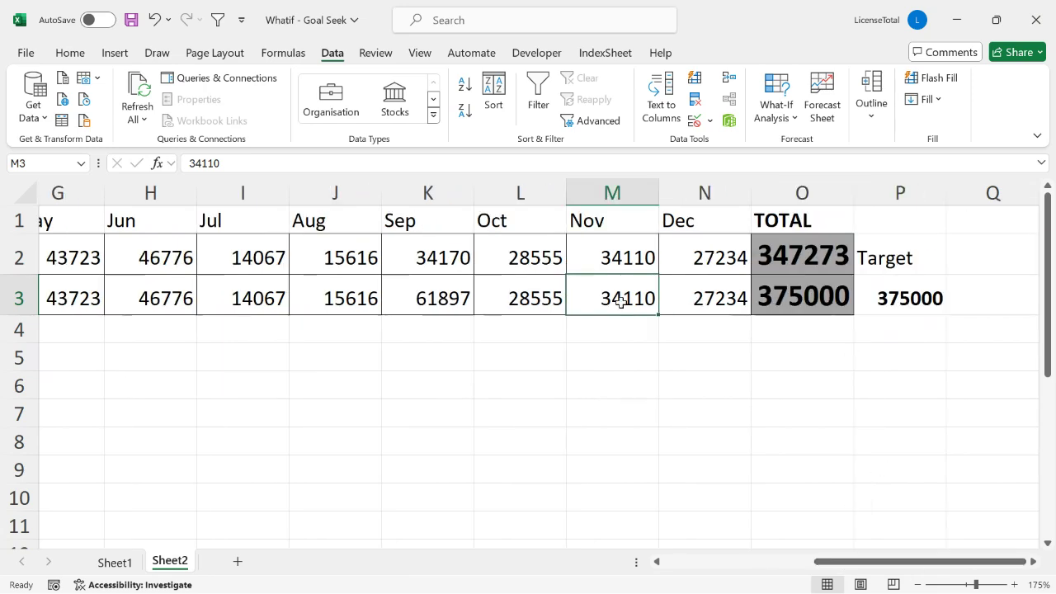
{"action": "left_click", "coordinate": [406, 292]}
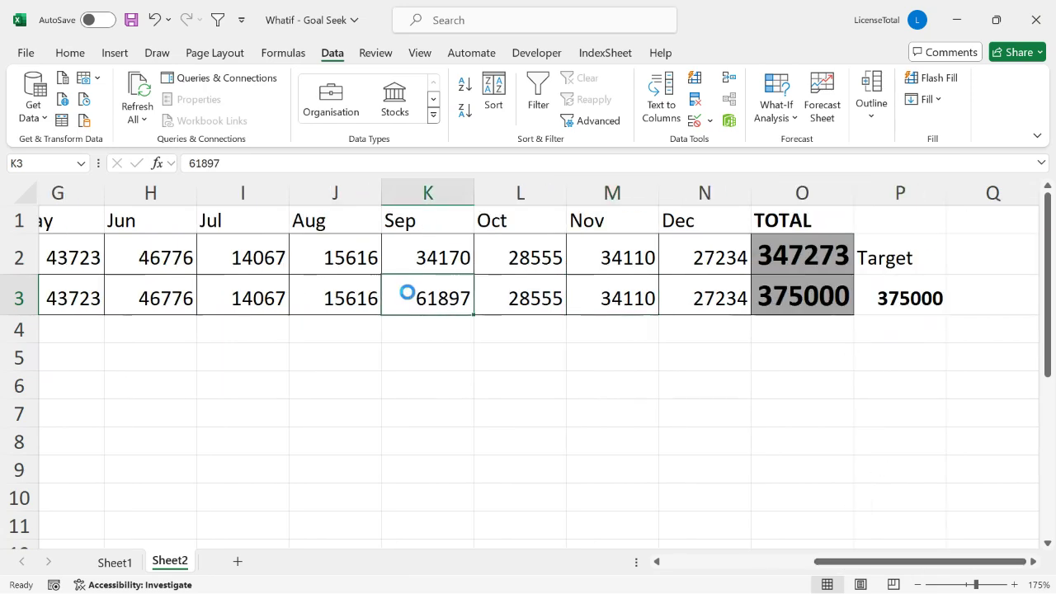
{"action": "key", "text": "ctrl+z"}
{"action": "left_click", "coordinate": [524, 337]}
{"action": "left_click", "coordinate": [772, 289]}
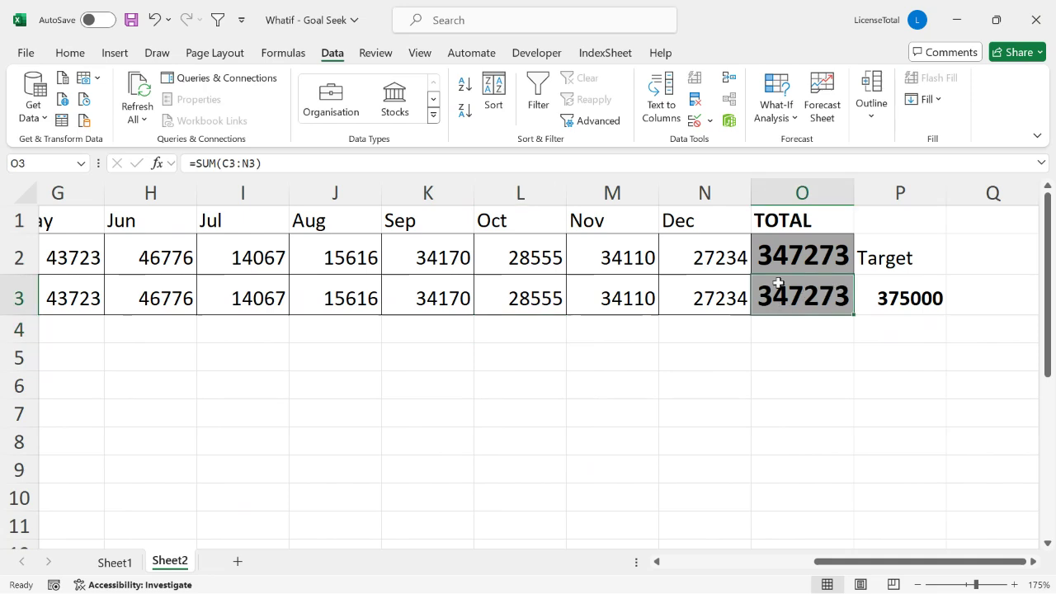
- Compare the 2020 Sales and 2021 Targets months, then check the total in O3 against the target in P3
{"action": "left_click", "coordinate": [698, 564]}
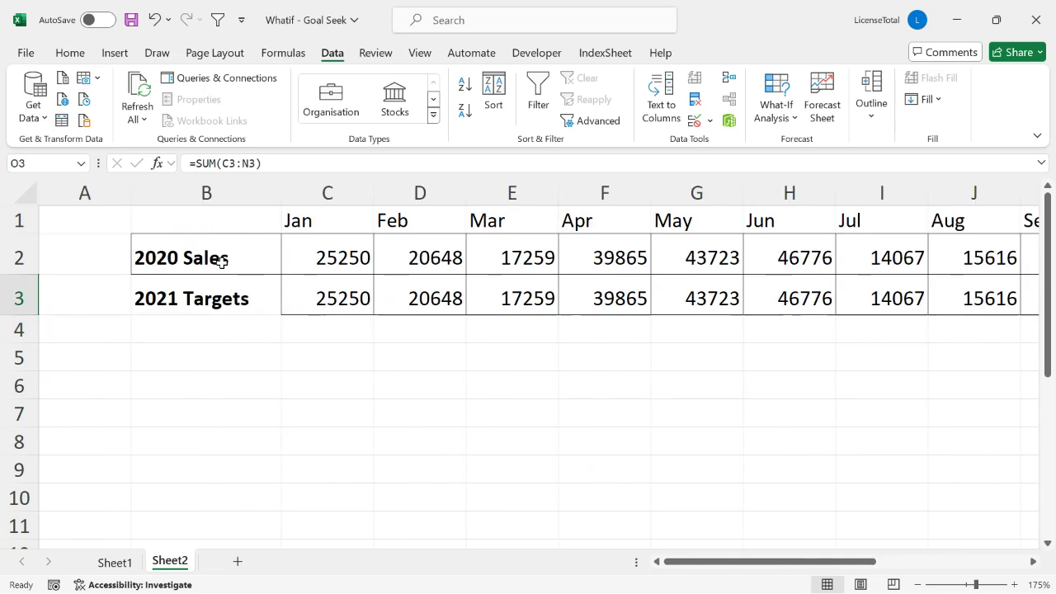
{"action": "left_click", "coordinate": [222, 262]}
{"action": "left_click_drag", "start_coordinate": [341, 255], "coordinate": [1028, 263]}
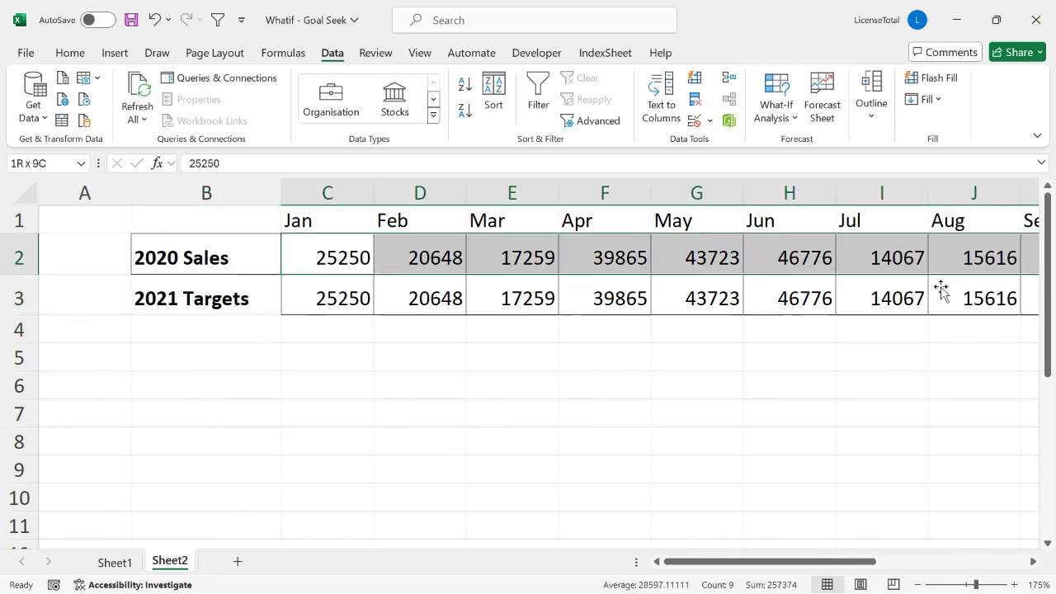
{"action": "left_click_drag", "start_coordinate": [941, 290], "coordinate": [940, 291]}
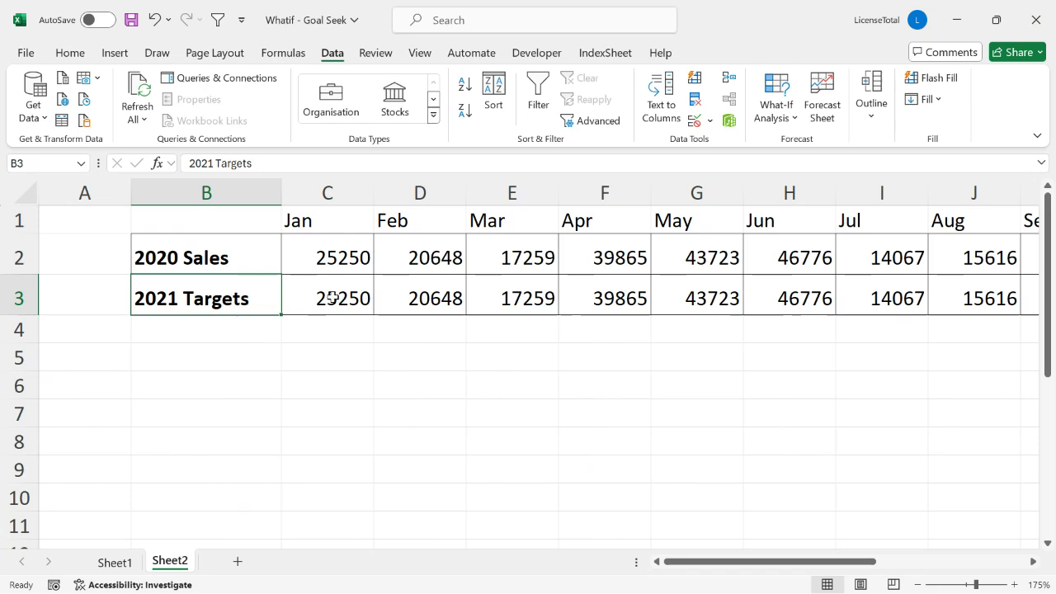
{"action": "left_click_drag", "start_coordinate": [333, 297], "coordinate": [722, 302]}
{"action": "left_click", "coordinate": [722, 302]}
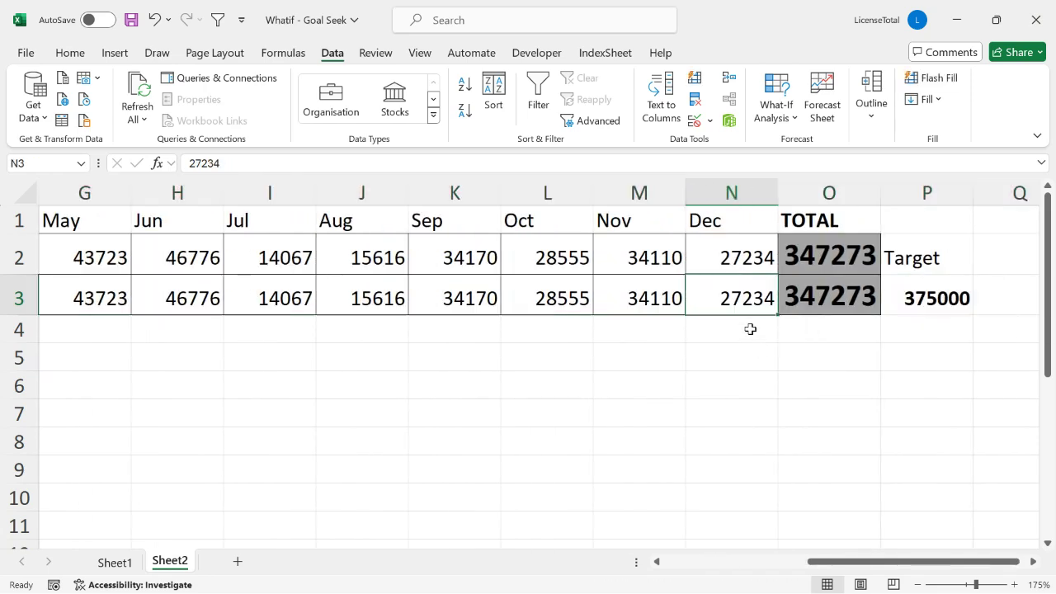
{"action": "left_click", "coordinate": [818, 302]}
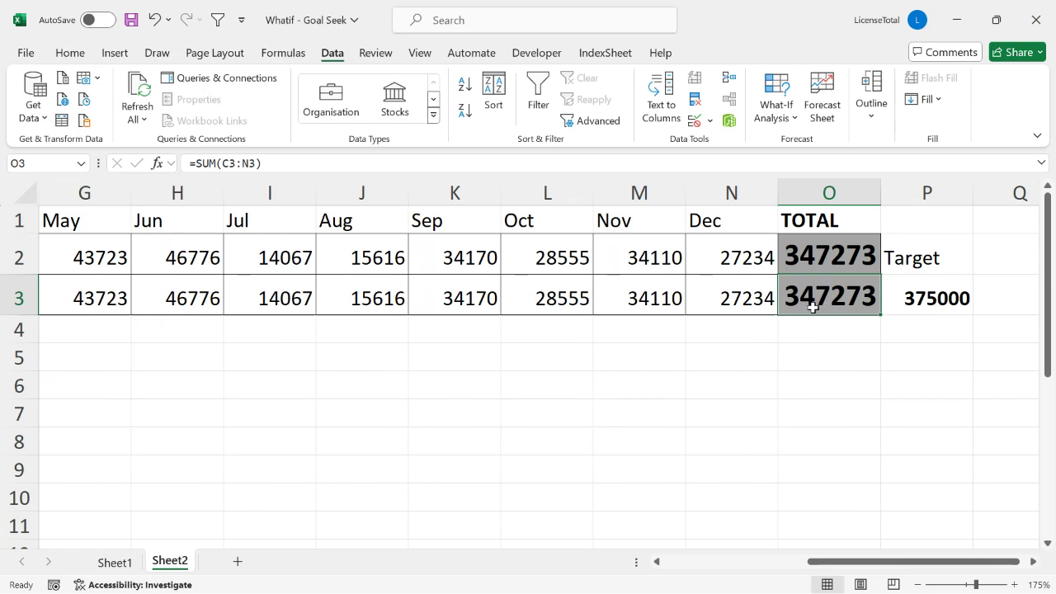
{"action": "left_click", "coordinate": [927, 300]}
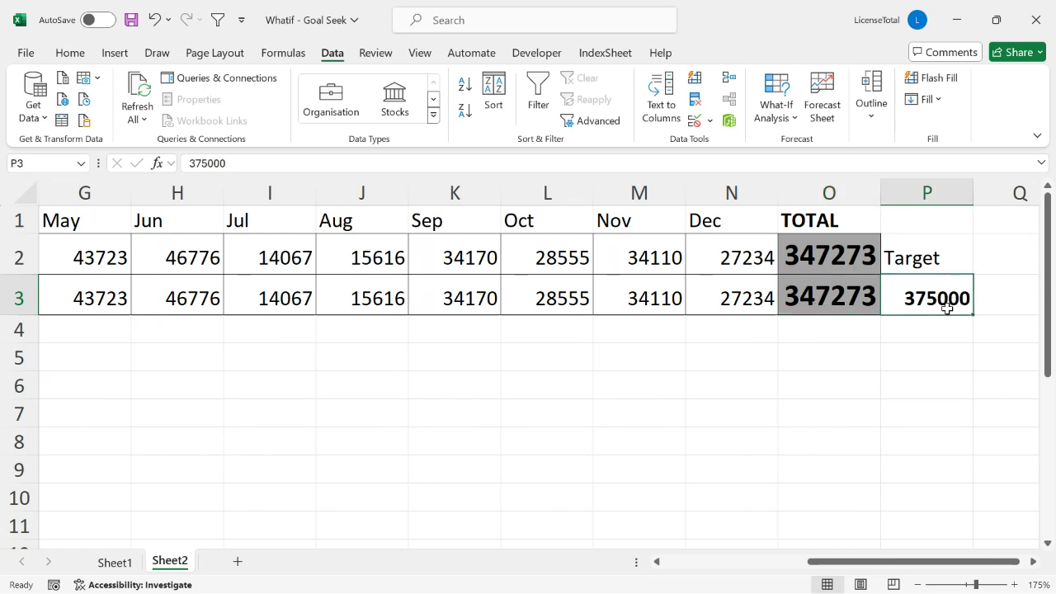
- Clear the December 2021 target in N3
{"action": "left_click", "coordinate": [743, 299]}
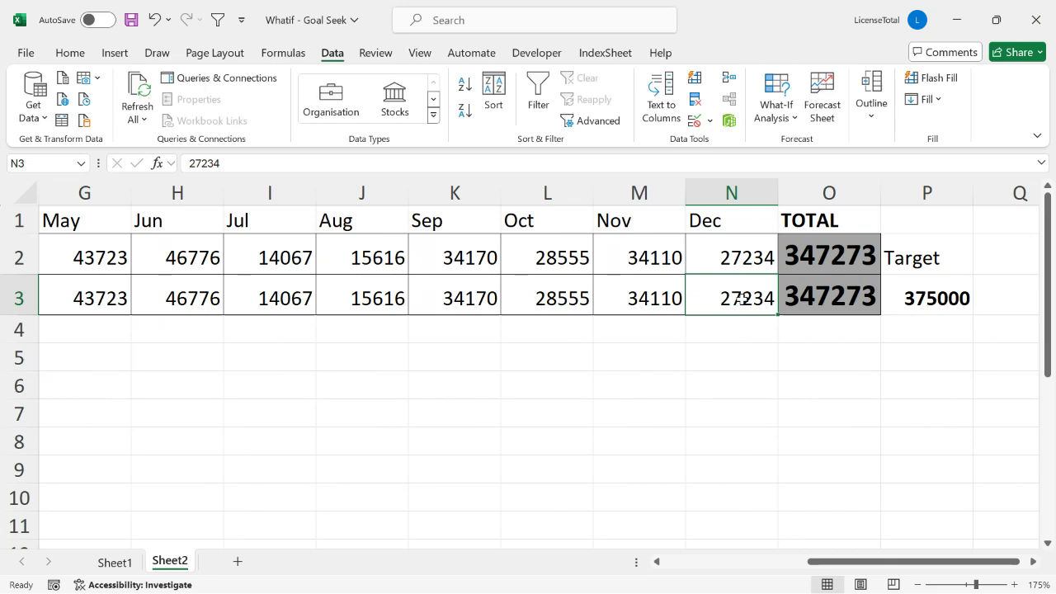
{"action": "key", "text": "Delete"}
{"action": "left_click", "coordinate": [665, 298]}
{"action": "left_click", "coordinate": [712, 299]}
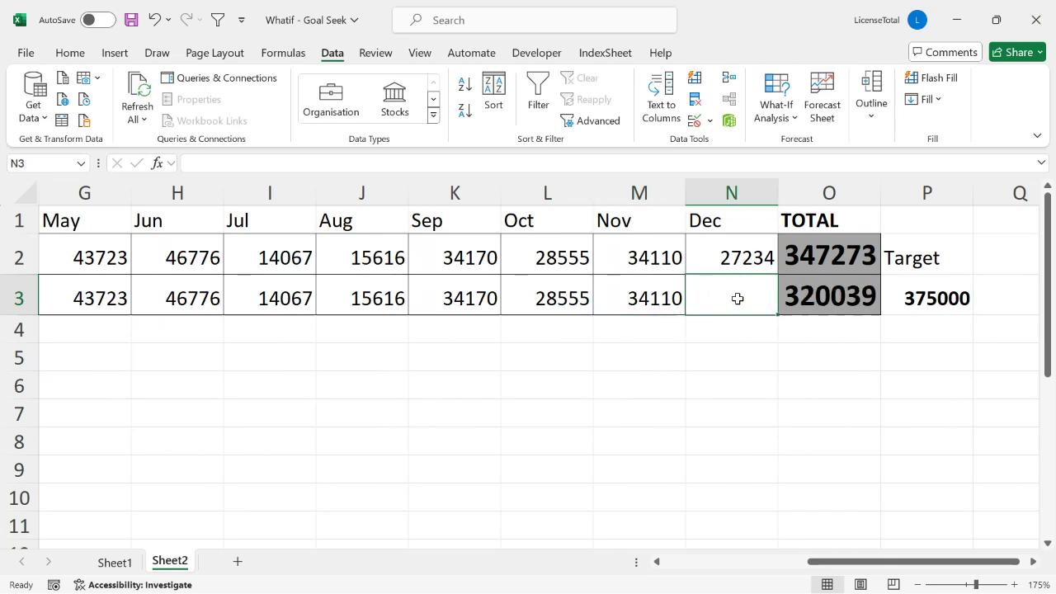
- Check the total in O3 against the target in P3 and the January to November sum in C3:M3
{"action": "left_click", "coordinate": [829, 290]}
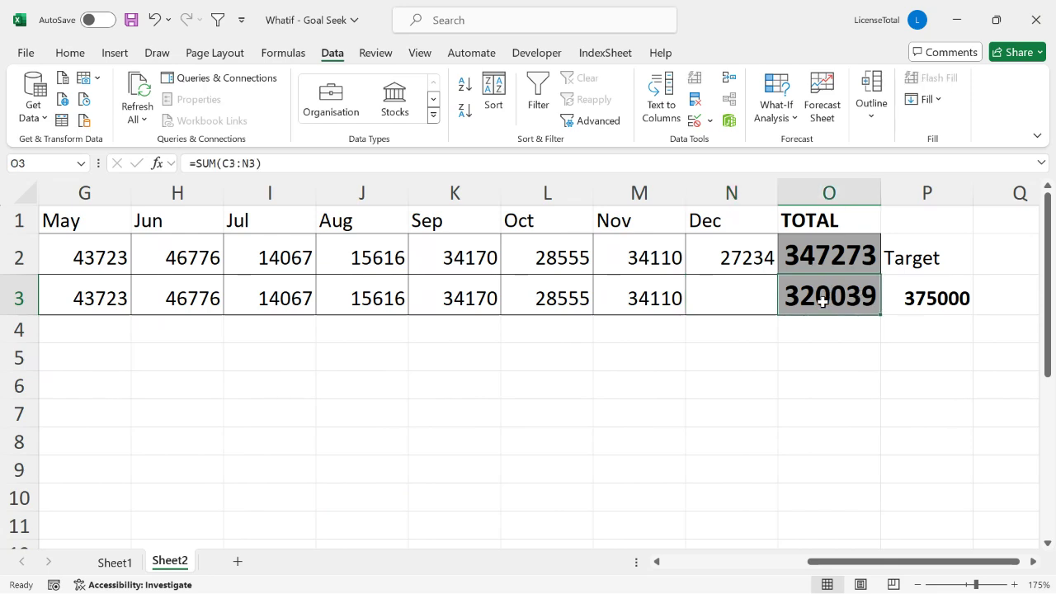
{"action": "left_click", "coordinate": [920, 309]}
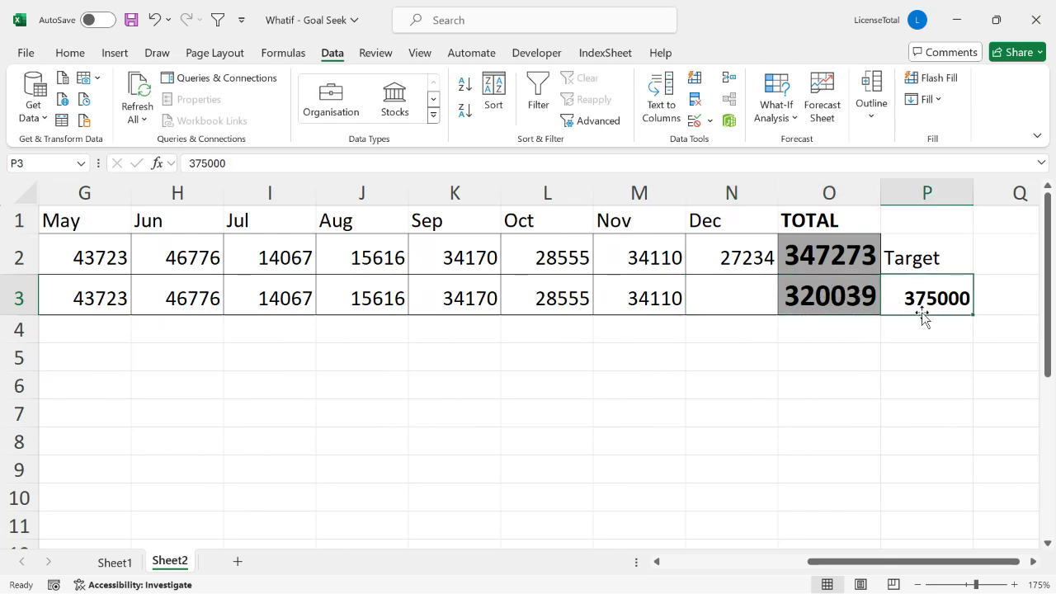
{"action": "left_click", "coordinate": [840, 297]}
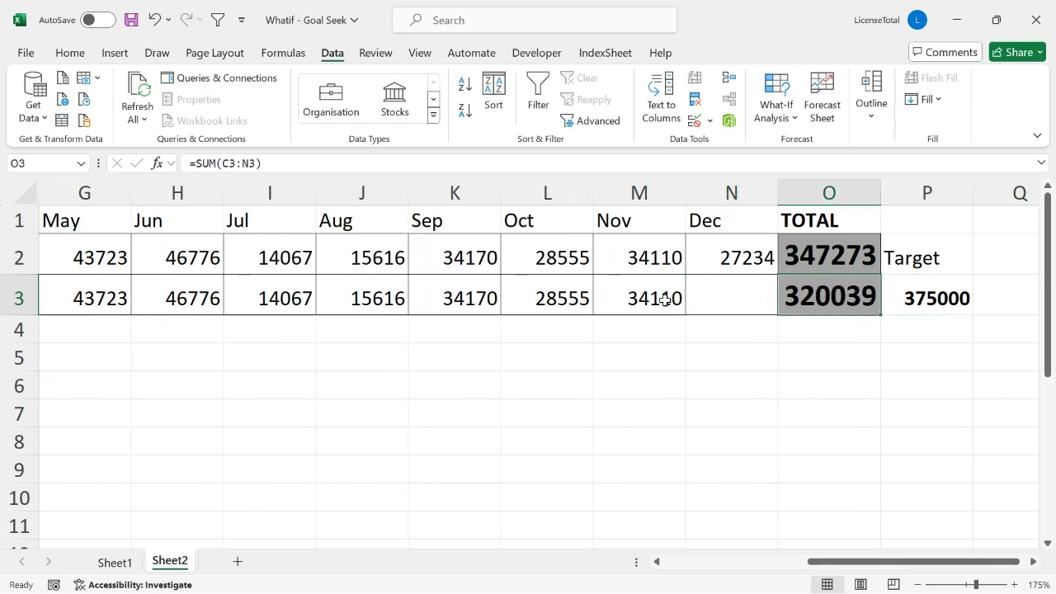
{"action": "left_click_drag", "start_coordinate": [665, 300], "coordinate": [227, 300]}
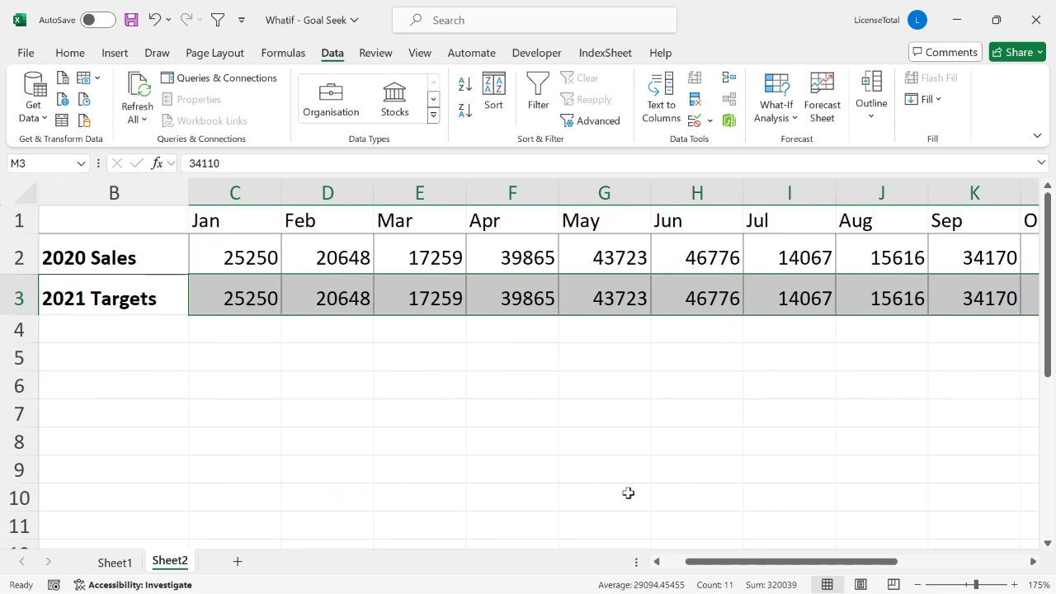
{"action": "left_click_drag", "start_coordinate": [735, 564], "coordinate": [864, 565]}
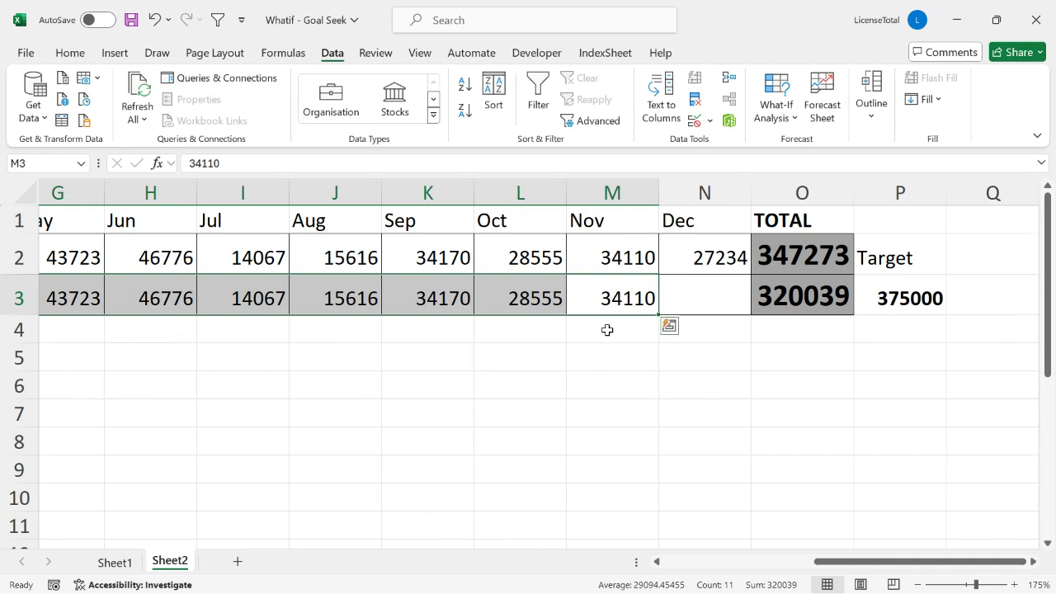
- Run Goal Seek to set the 2021 total in O3 to 375000 by changing December in N3, and keep the solution
{"action": "left_click", "coordinate": [718, 289]}
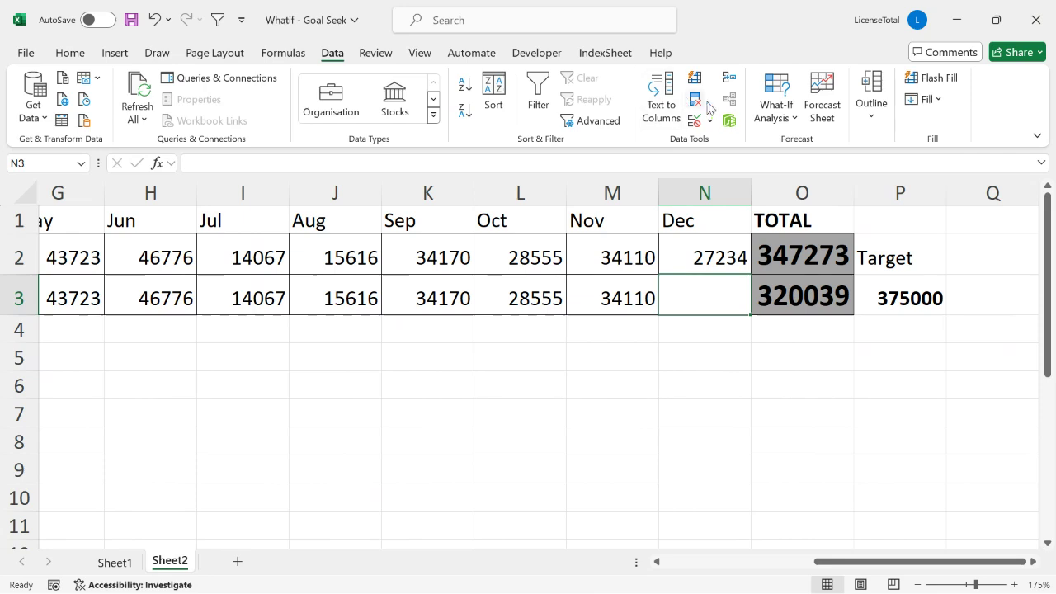
{"action": "left_click", "coordinate": [792, 105]}
{"action": "left_click", "coordinate": [793, 164]}
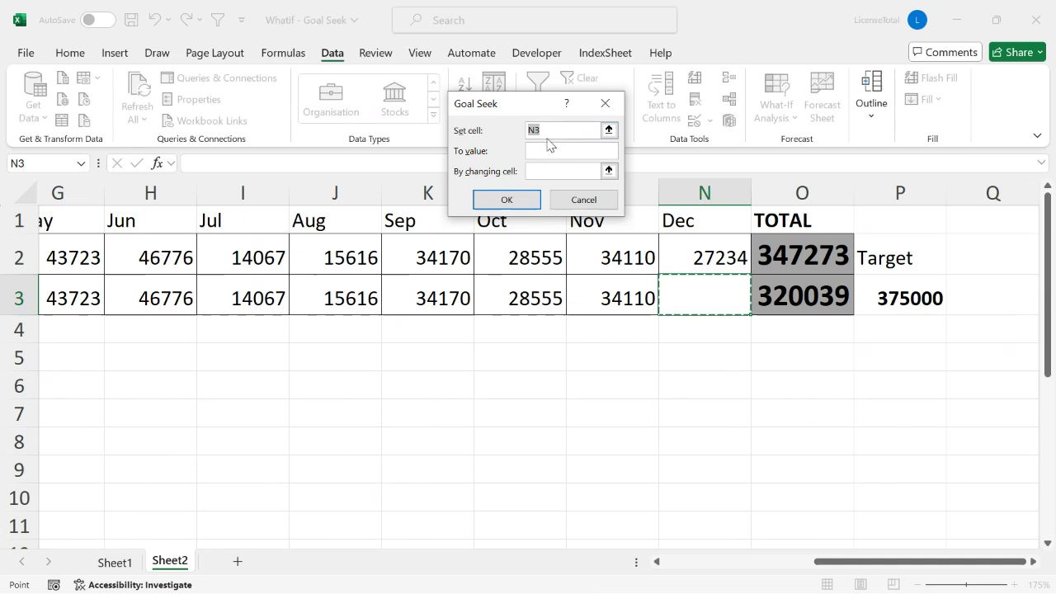
{"action": "left_click", "coordinate": [808, 297]}
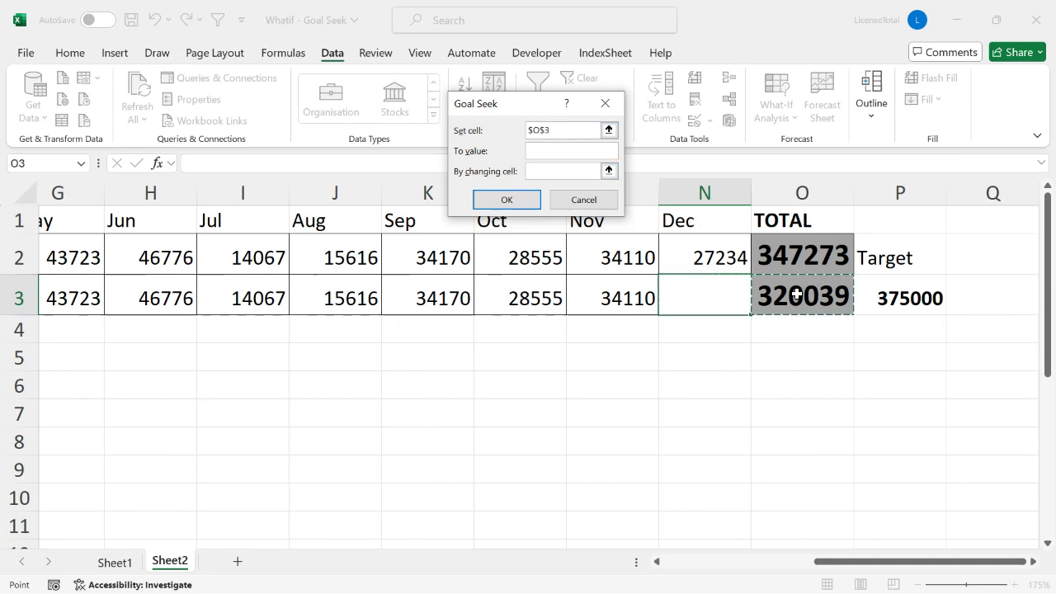
{"action": "left_click", "coordinate": [558, 151]}
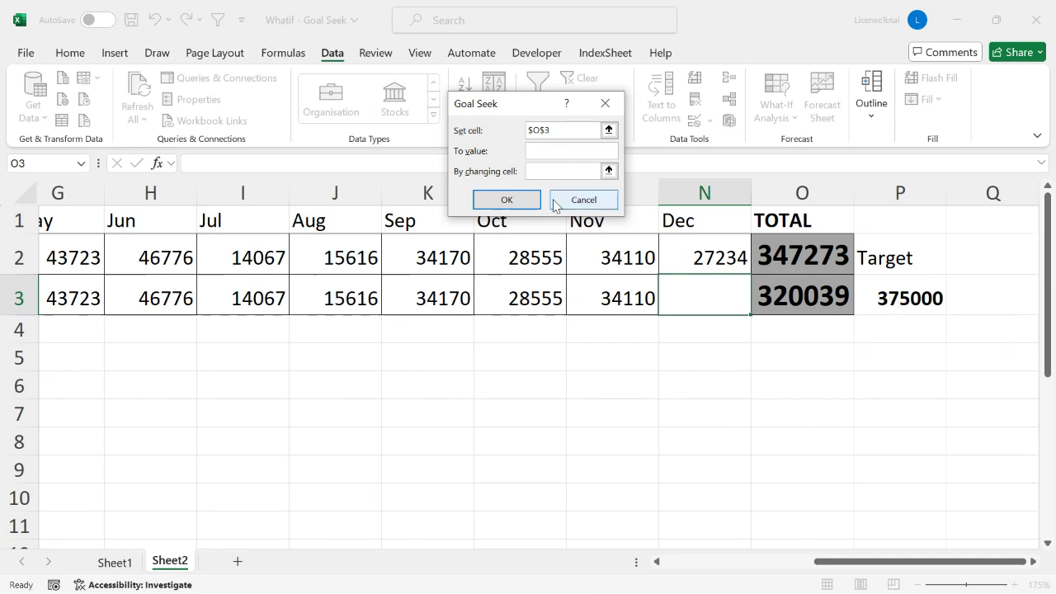
{"action": "type", "text": "375000"}
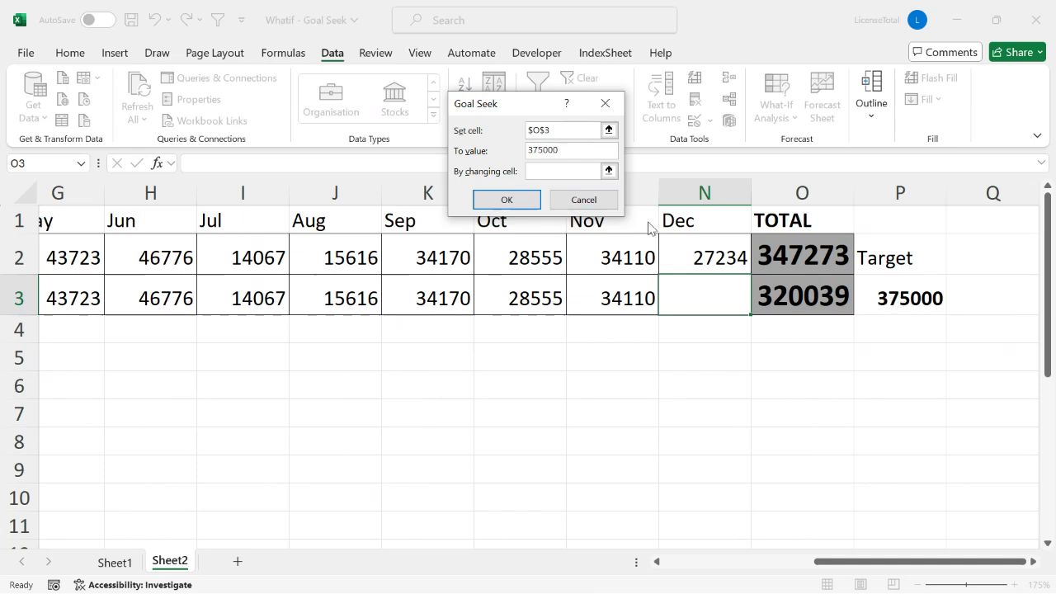
{"action": "left_click", "coordinate": [559, 170]}
{"action": "left_click", "coordinate": [704, 291]}
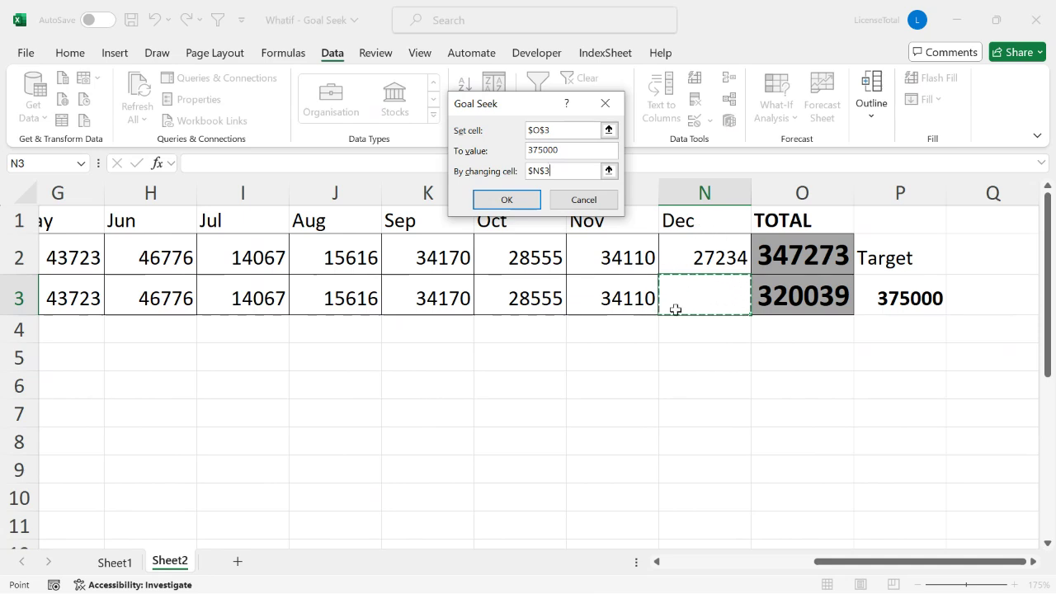
{"action": "left_click", "coordinate": [517, 206]}
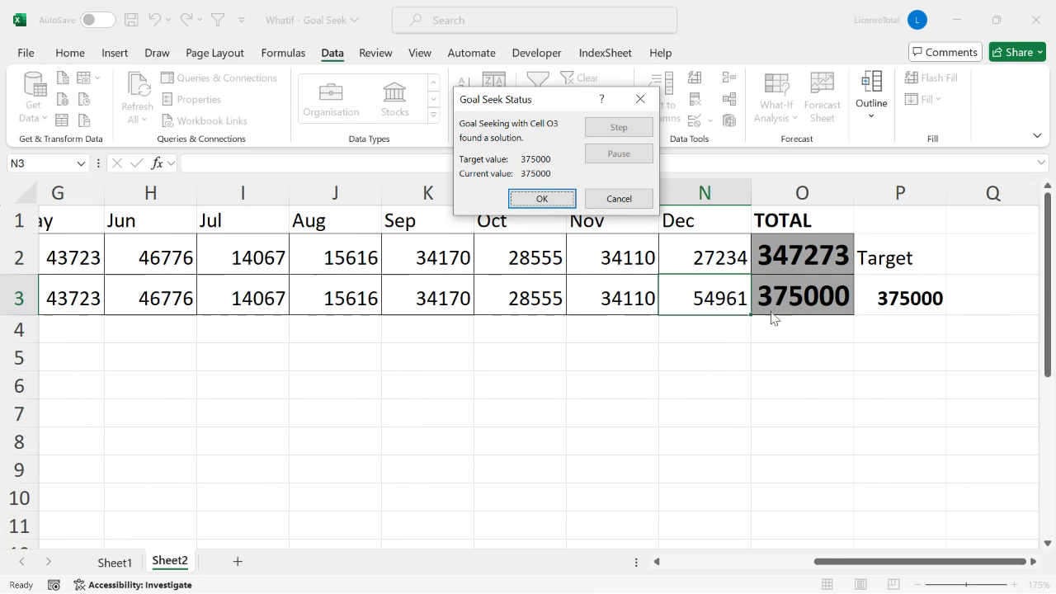
{"action": "left_click", "coordinate": [558, 203]}
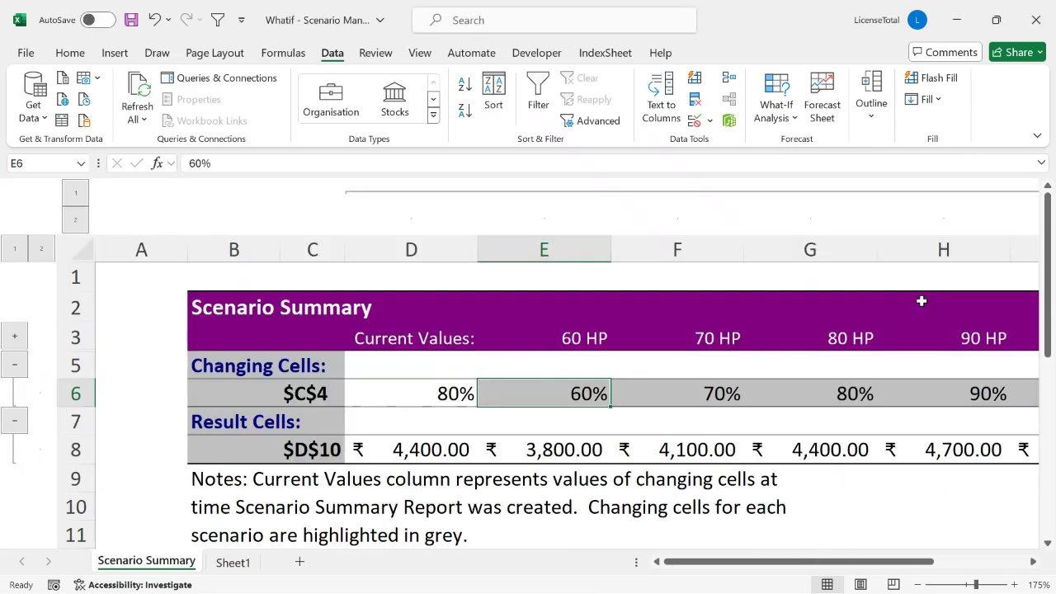
- Switch to the Scenario Manager workbook and review the total books, percentage sold at the highest price and total profit on Sheet1
{"action": "key", "text": "alt+Tab"}
{"action": "key", "text": "Tab"}
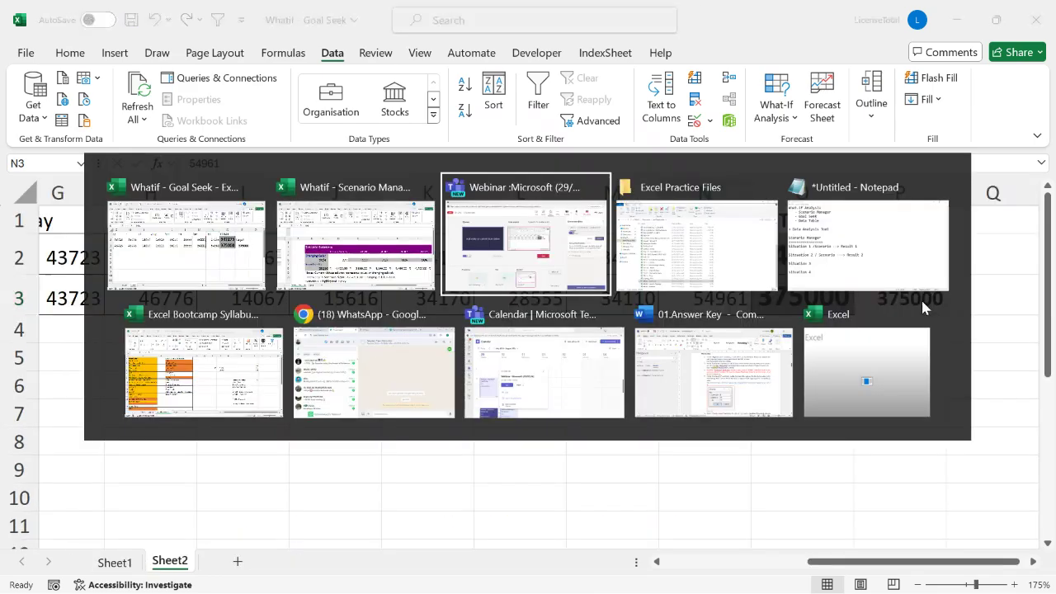
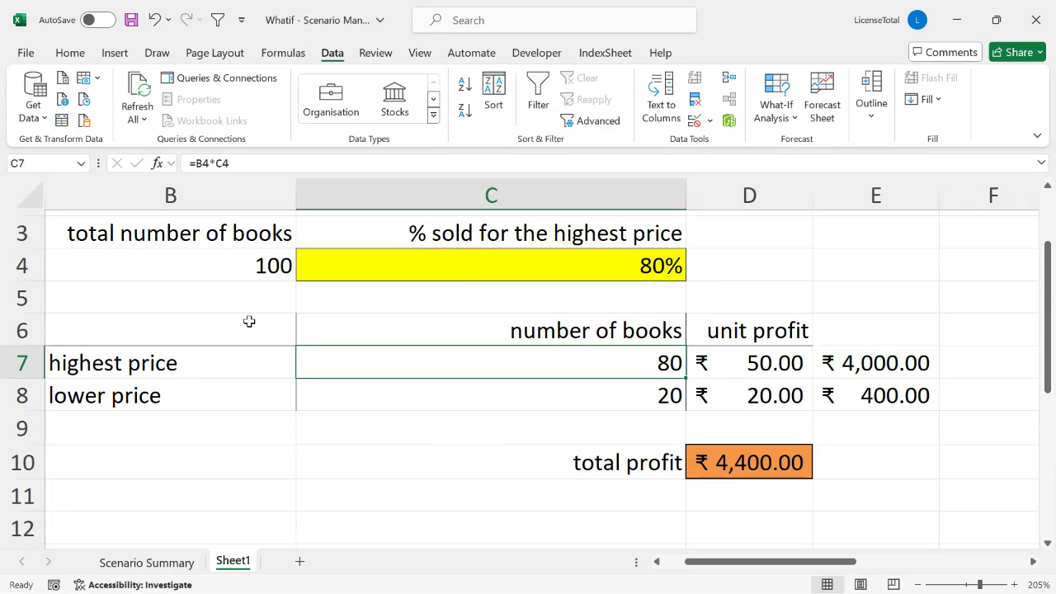
{"action": "left_click", "coordinate": [234, 269]}
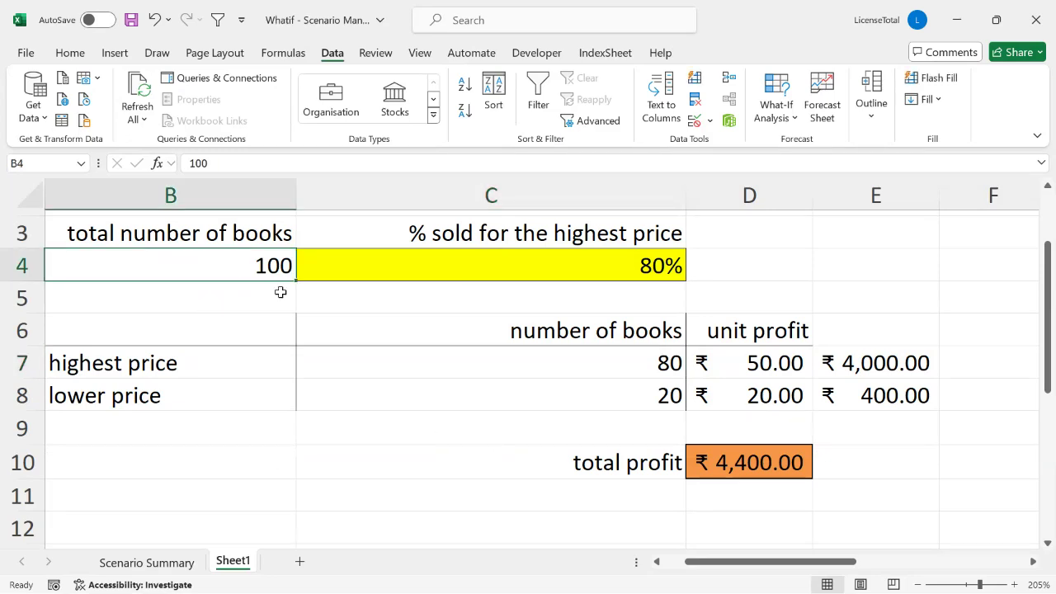
{"action": "left_click", "coordinate": [470, 262]}
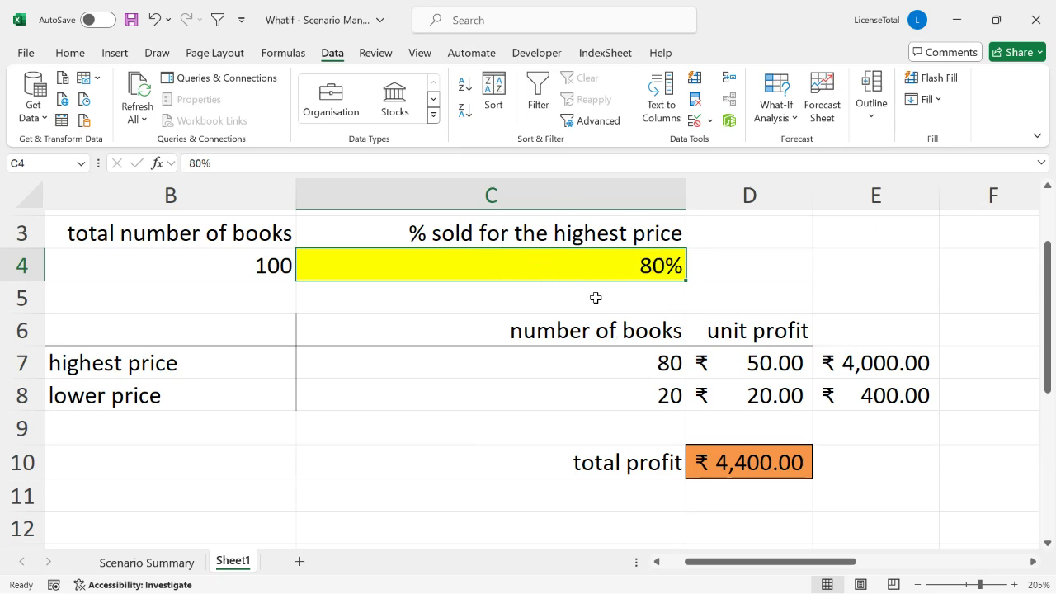
{"action": "left_click", "coordinate": [976, 268]}
{"action": "left_click", "coordinate": [769, 472]}
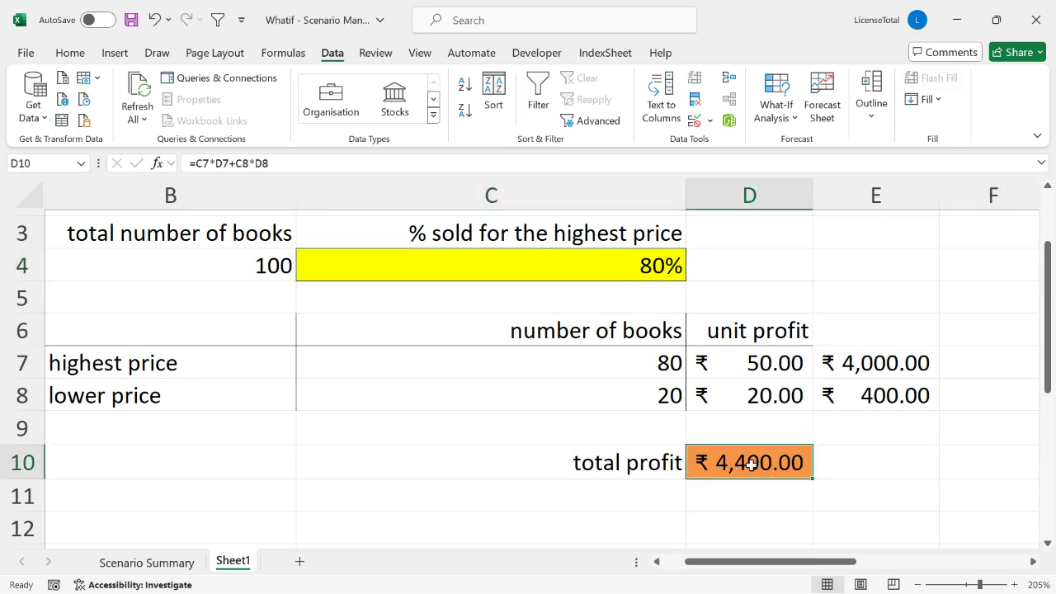
{"action": "left_click", "coordinate": [633, 264]}
- Enter the case headings 60% HP in G5 and 70% HP in H5, beside the book-profit table
{"action": "left_click", "coordinate": [980, 292]}
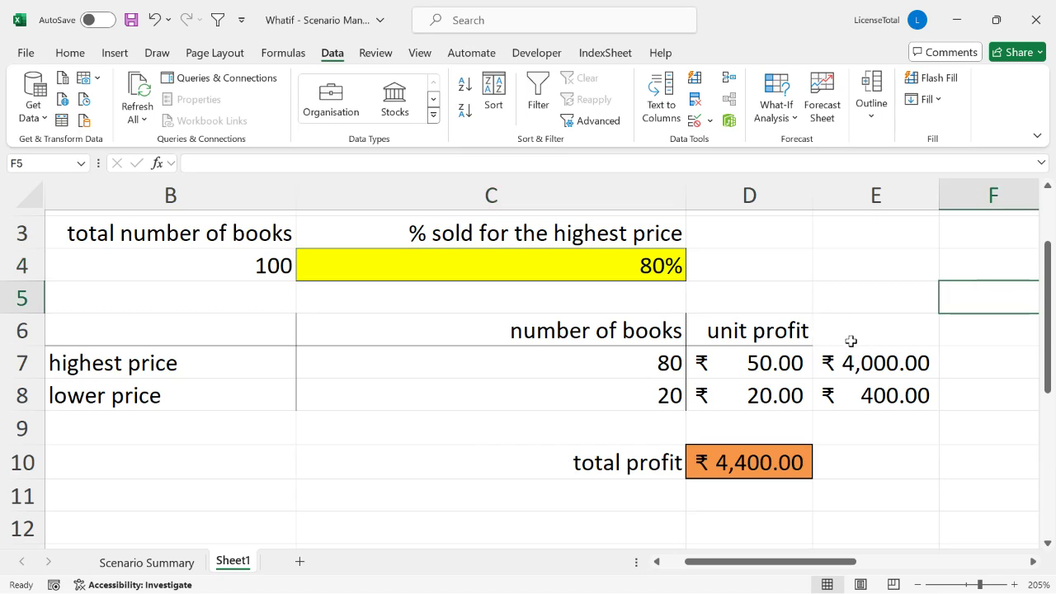
{"action": "key", "text": "Right"}
{"action": "key", "text": "Right"}
{"action": "key", "text": "Left"}
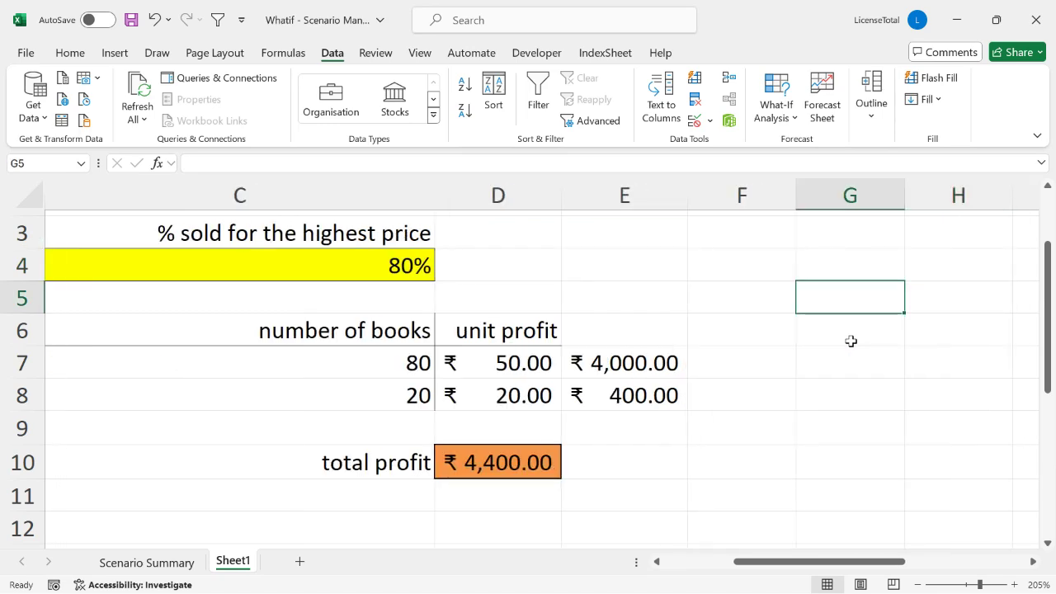
{"action": "type", "text": "7"}
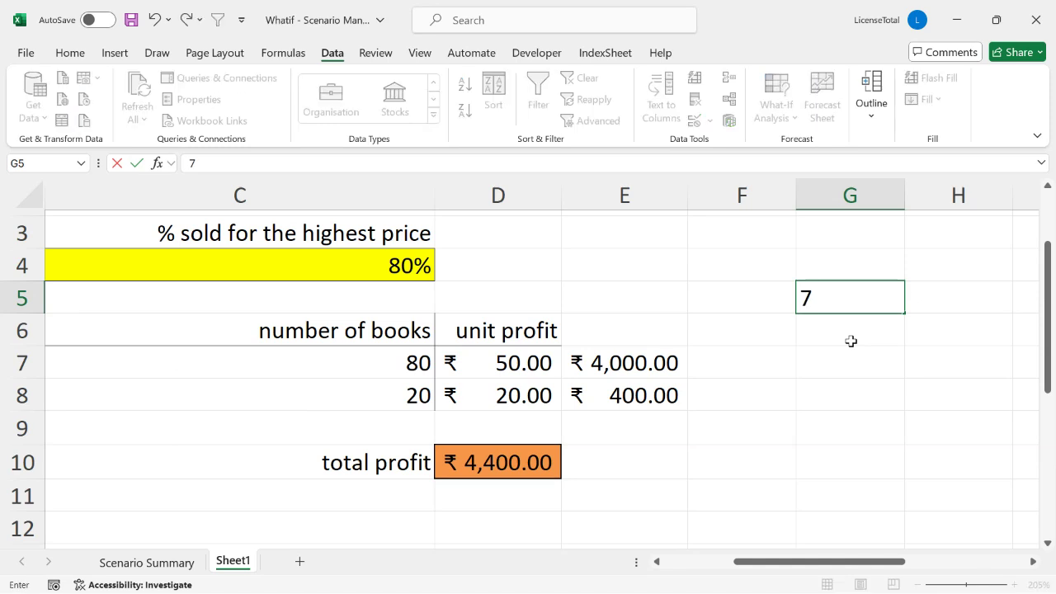
{"action": "type", "text": "60%"}
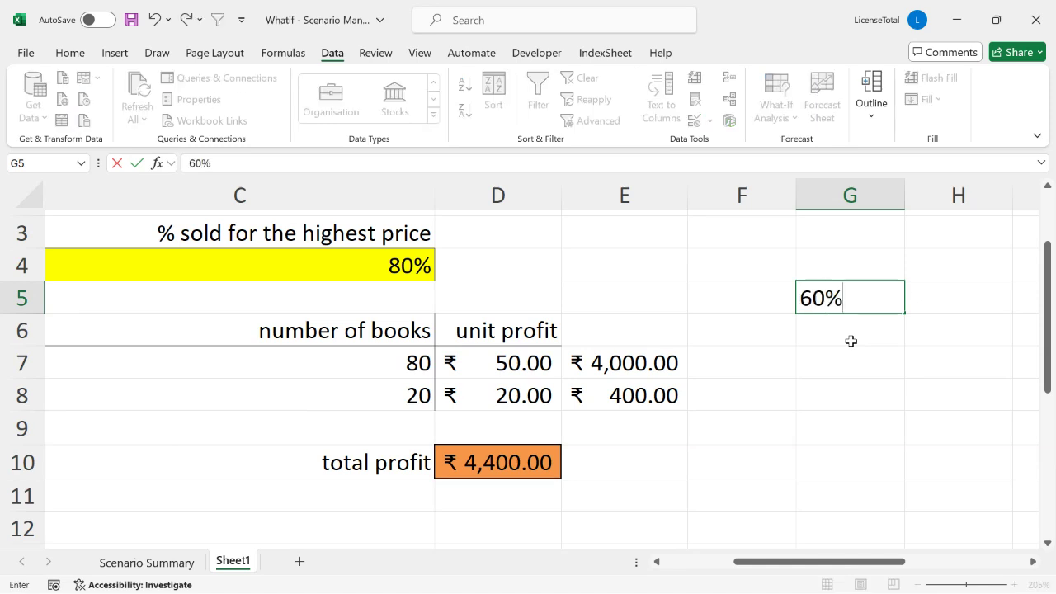
{"action": "type", "text": " HP"}
{"action": "key", "text": "Tab"}
{"action": "type", "text": "70% HP"}
{"action": "key", "text": "Tab"}
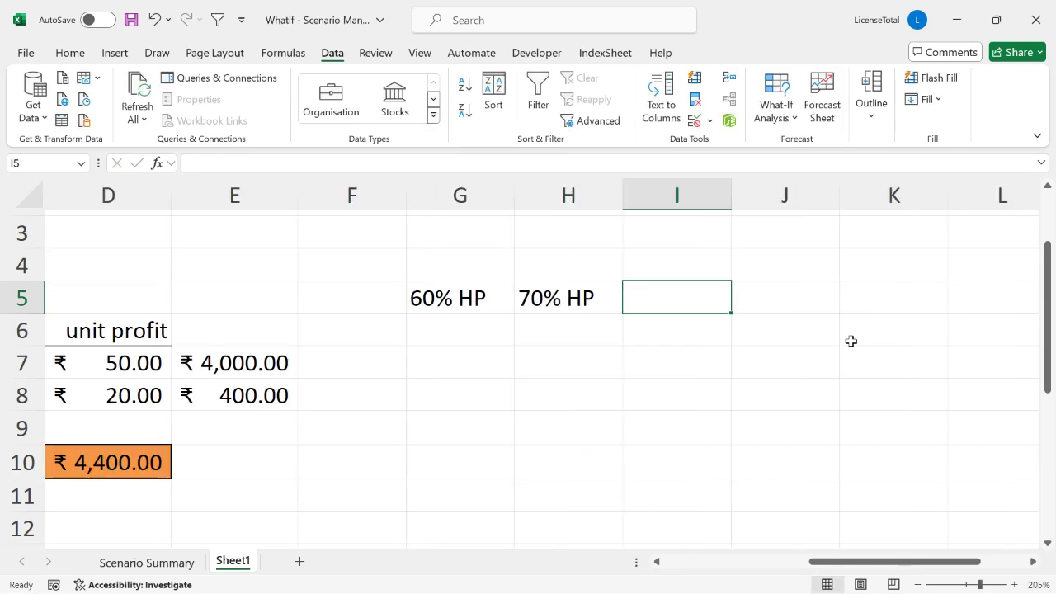
- Continue the heading row with 80% HP, 90% HP and 95% HP in I5:K5
{"action": "type", "text": "80% "}
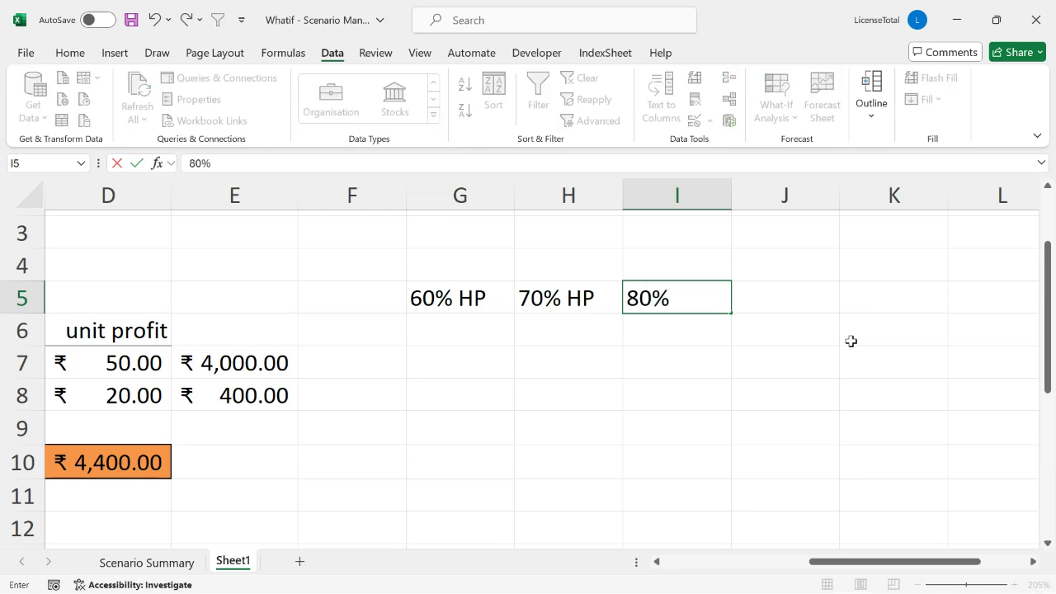
{"action": "type", "text": "HP"}
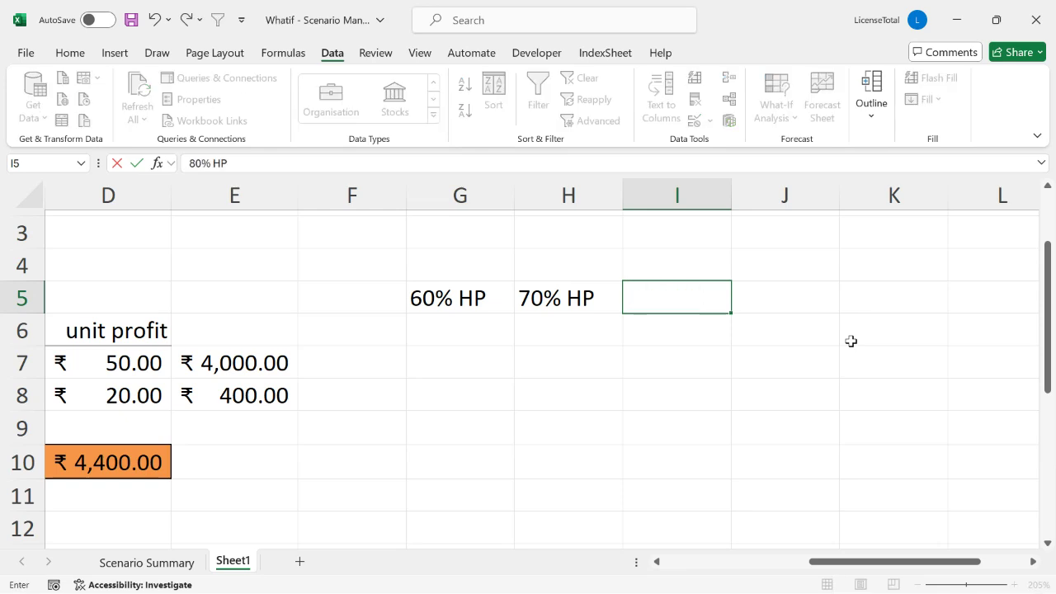
{"action": "key", "text": "Tab"}
{"action": "type", "text": "90% HP"}
{"action": "key", "text": "Tab"}
{"action": "type", "text": "95%"}
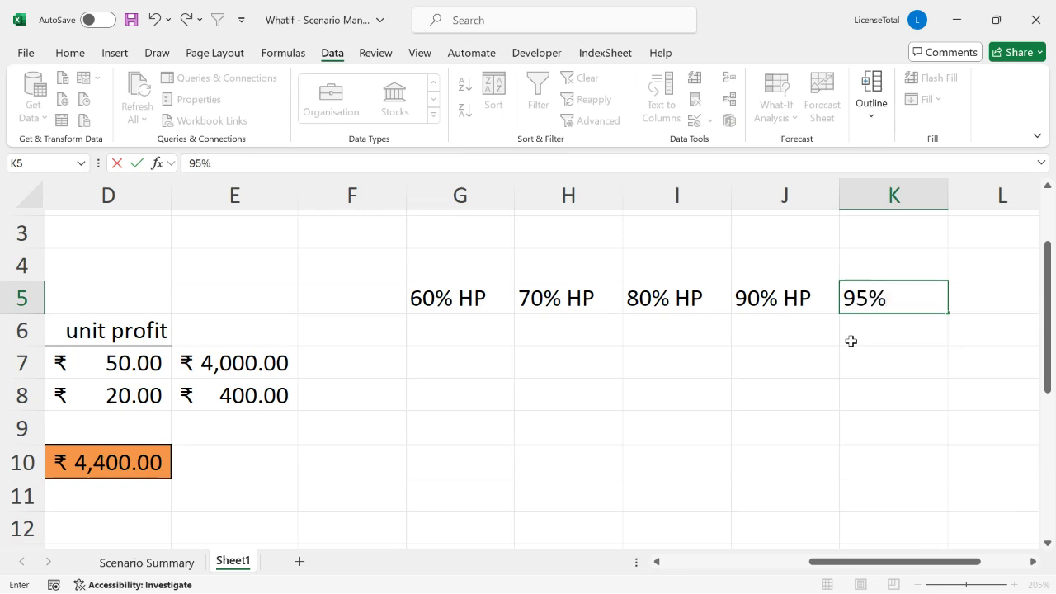
{"action": "type", "text": " HP"}
{"action": "key", "text": "Return"}
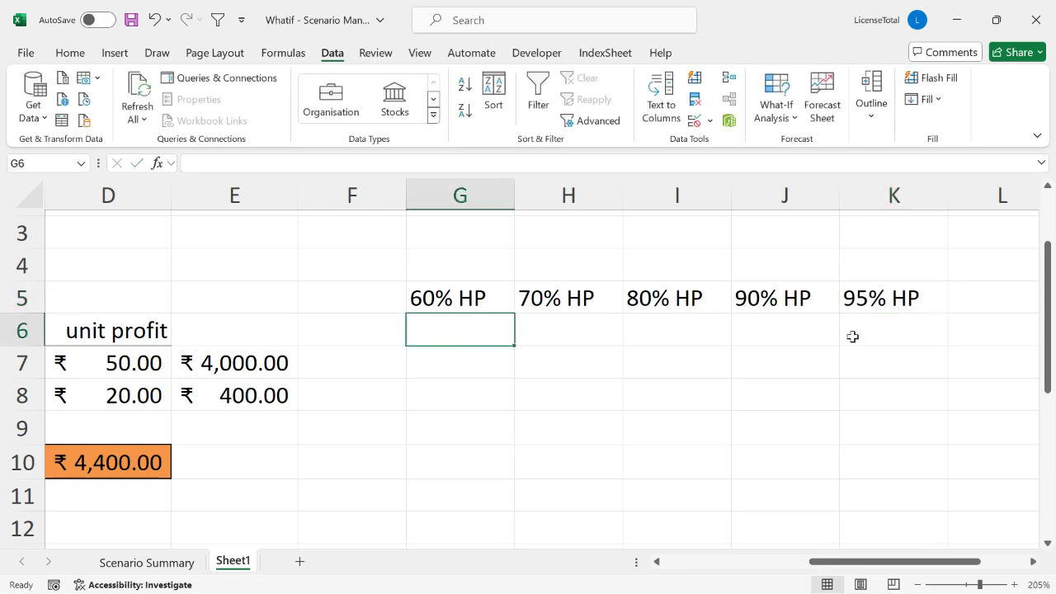
- Label F6 as Total Profit and autofit column F to the label
{"action": "left_click_drag", "start_coordinate": [473, 299], "coordinate": [872, 339]}
{"action": "left_click", "coordinate": [384, 343]}
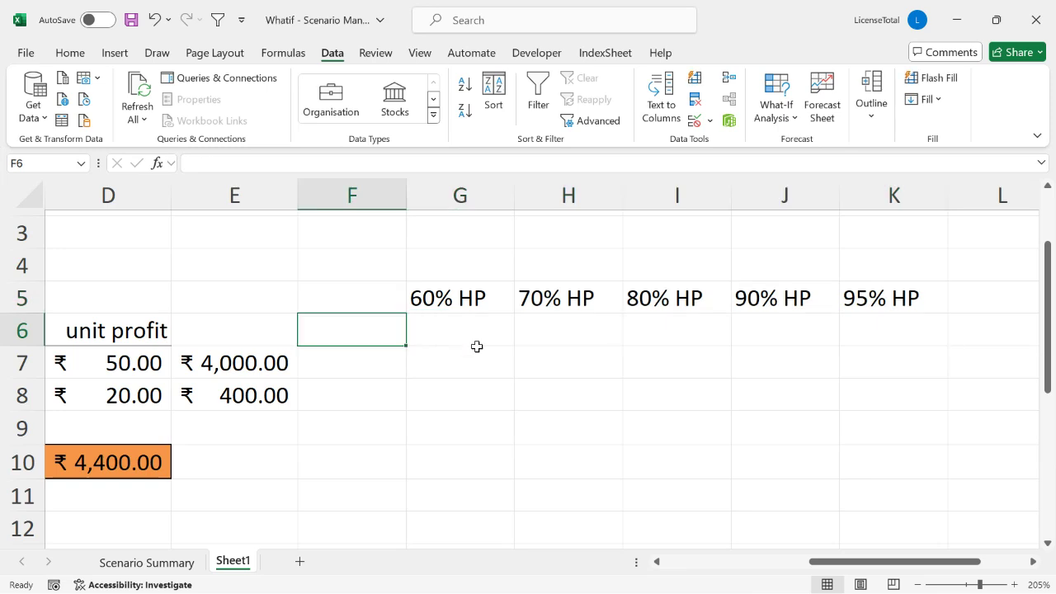
{"action": "type", "text": "Tot"}
{"action": "type", "text": "al Sales"}
{"action": "key", "text": "BackSpace"}
{"action": "key", "text": "BackSpace"}
{"action": "key", "text": "BackSpace"}
{"action": "key", "text": "BackSpace"}
{"action": "key", "text": "BackSpace"}
{"action": "key", "text": "BackSpace"}
{"action": "type", "text": "Profit"}
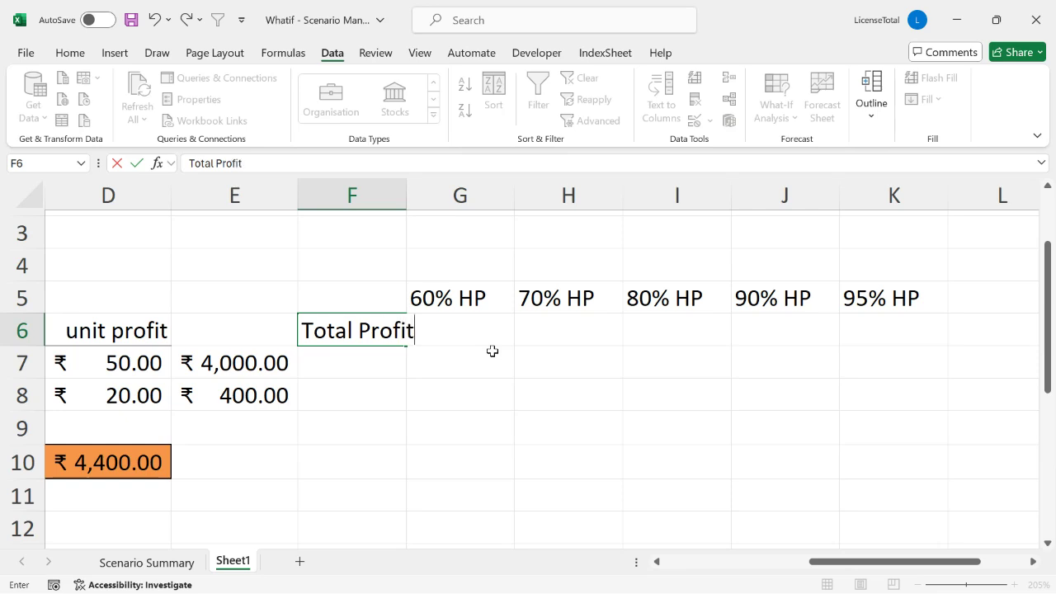
{"action": "key", "text": "Tab"}
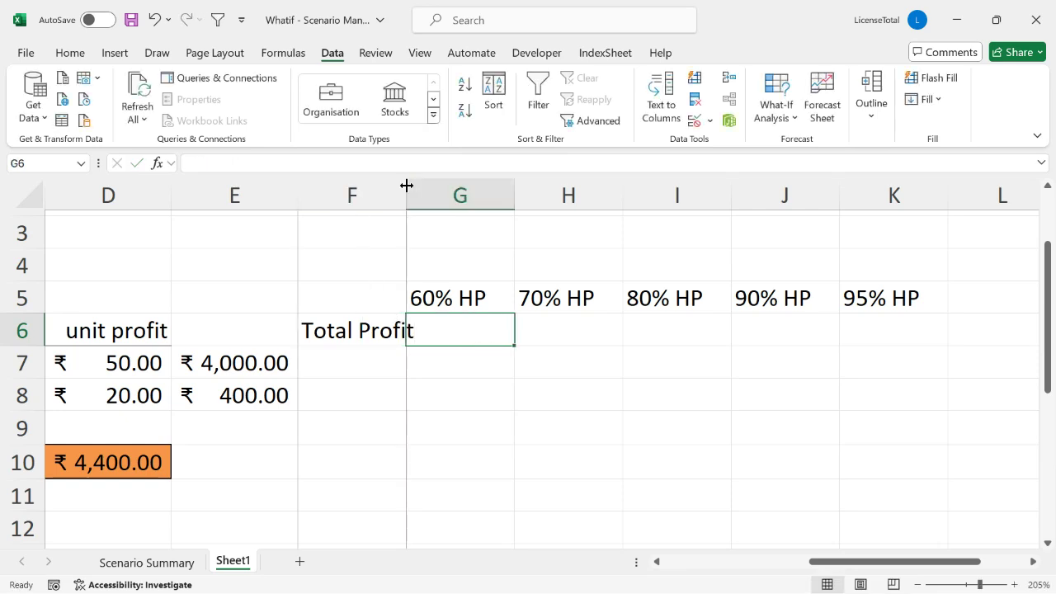
{"action": "double_click", "coordinate": [406, 190]}
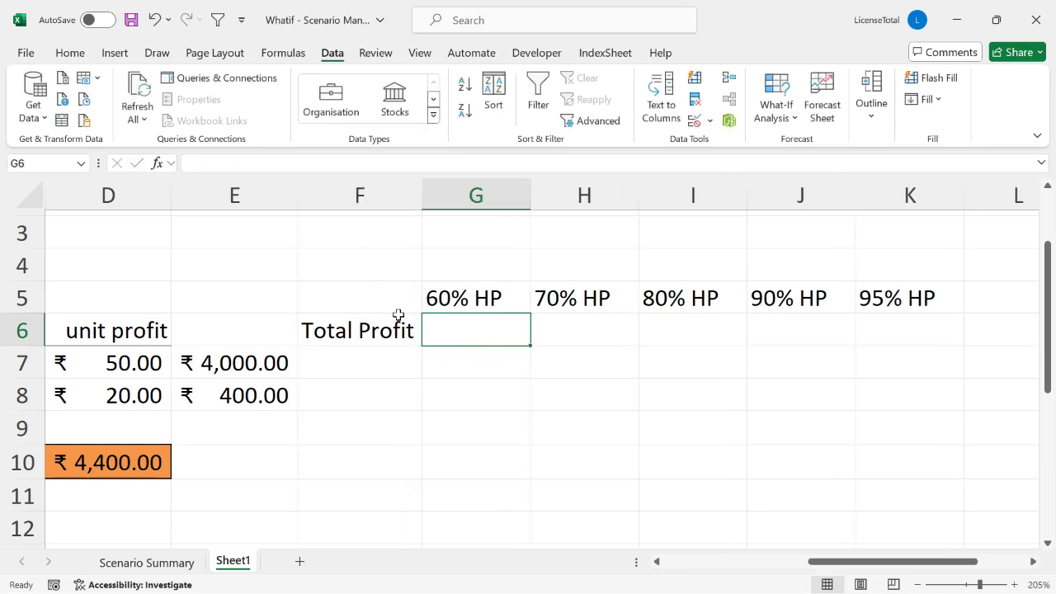
{"action": "left_click_drag", "start_coordinate": [391, 299], "coordinate": [935, 330]}
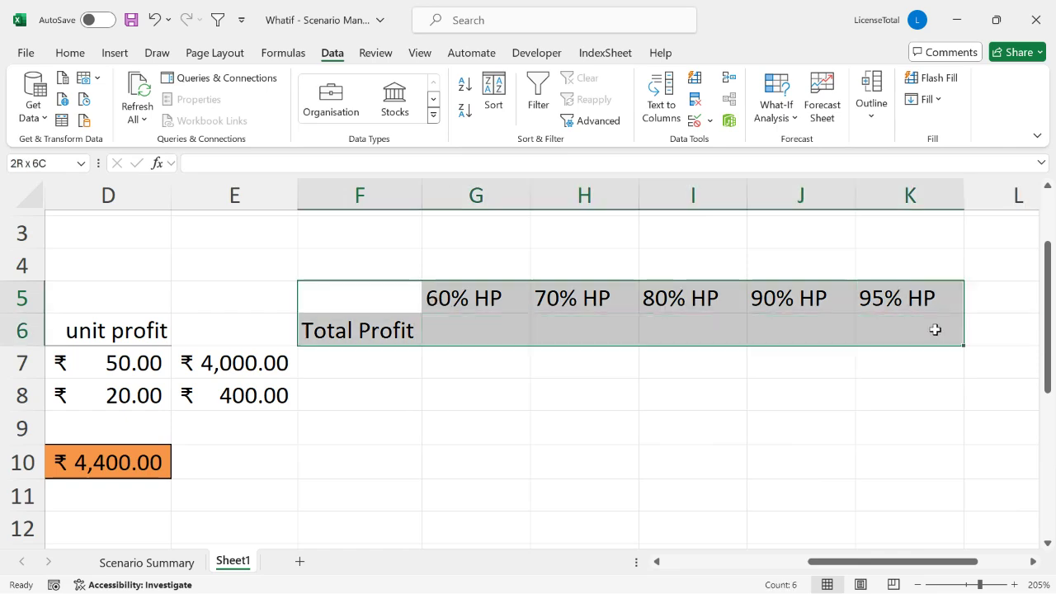
- Delete all existing scenarios, from 95 HP down to 60 HP, in the Scenario Manager
{"action": "left_click", "coordinate": [677, 563]}
{"action": "left_click", "coordinate": [578, 417]}
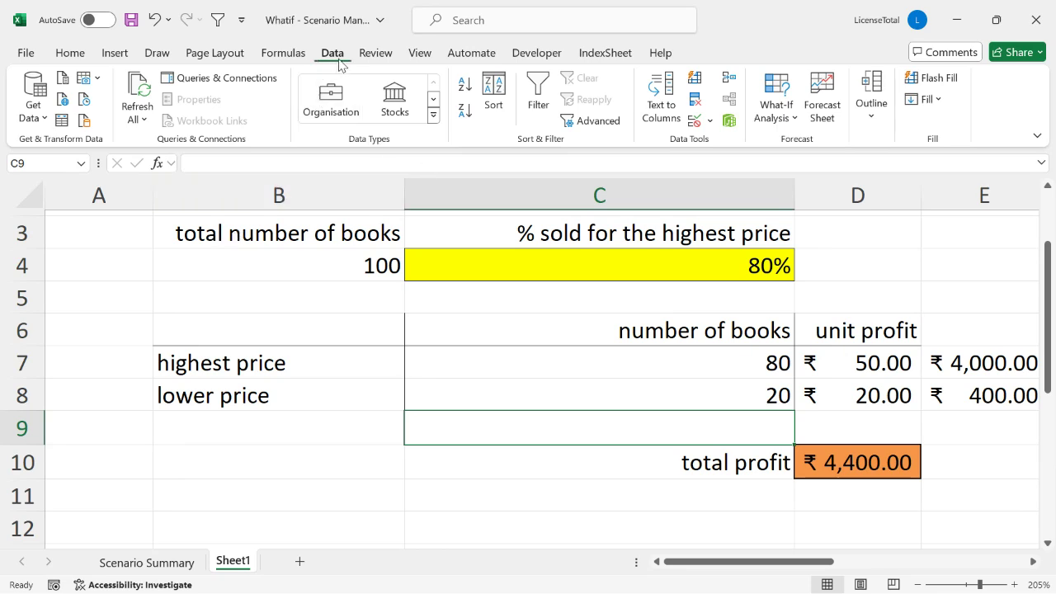
{"action": "left_click", "coordinate": [776, 116]}
{"action": "left_click", "coordinate": [806, 146]}
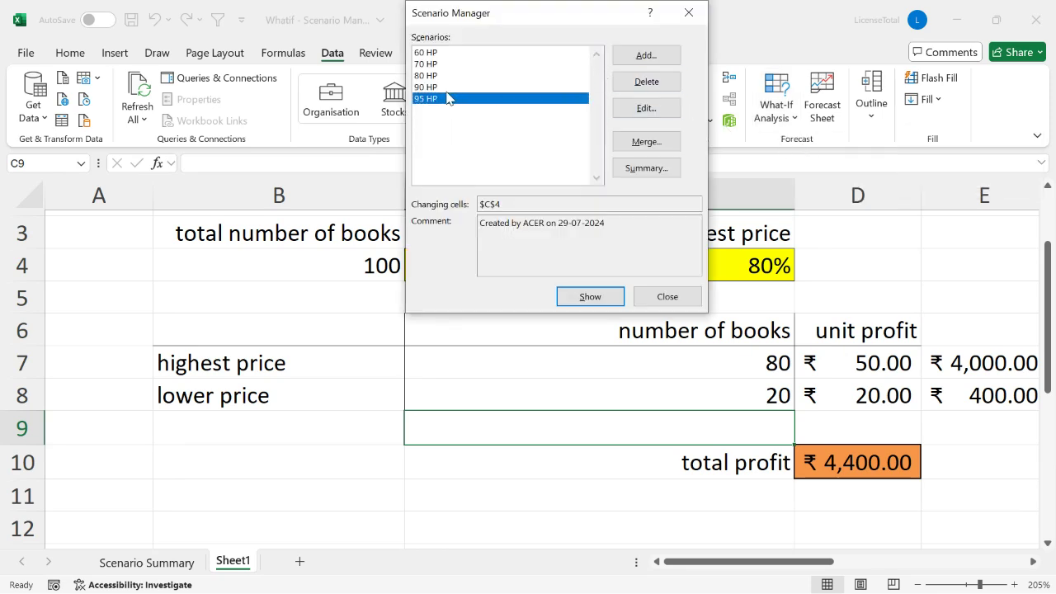
{"action": "left_click", "coordinate": [648, 82]}
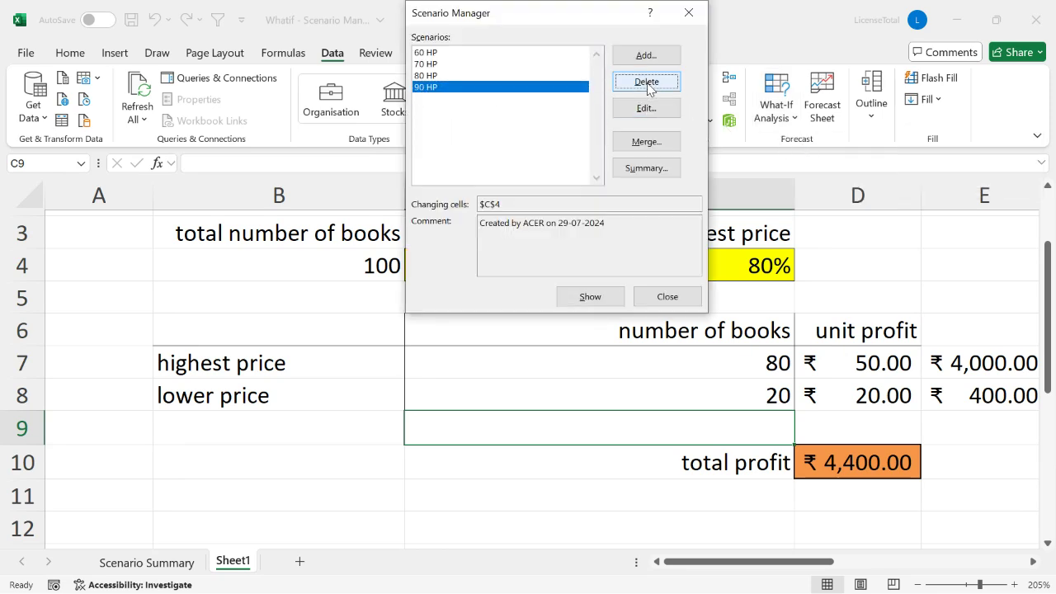
{"action": "left_click", "coordinate": [647, 83]}
{"action": "left_click", "coordinate": [648, 83]}
{"action": "left_click", "coordinate": [648, 82]}
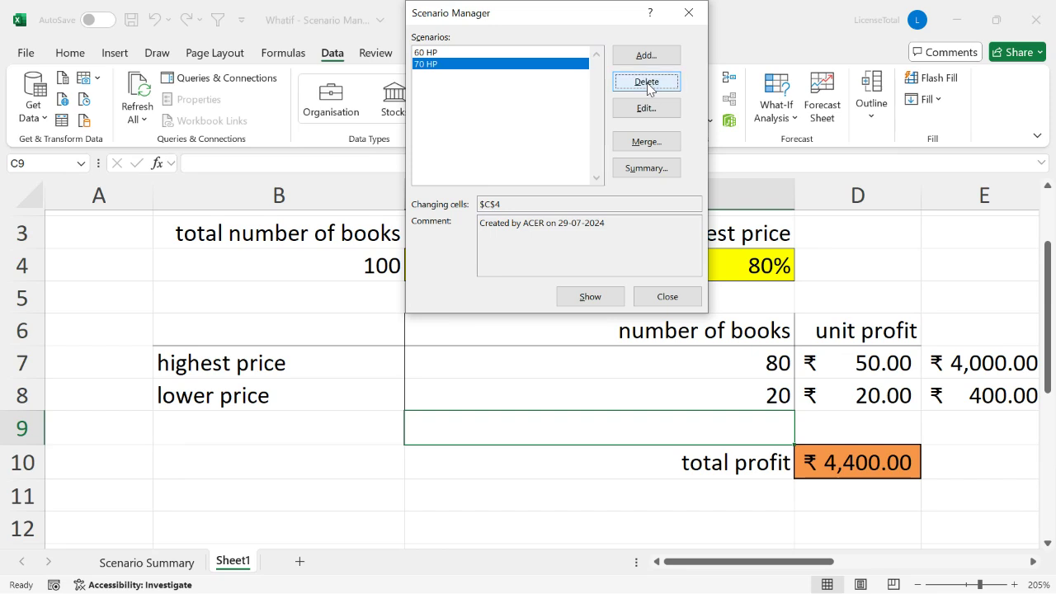
{"action": "left_click", "coordinate": [647, 82]}
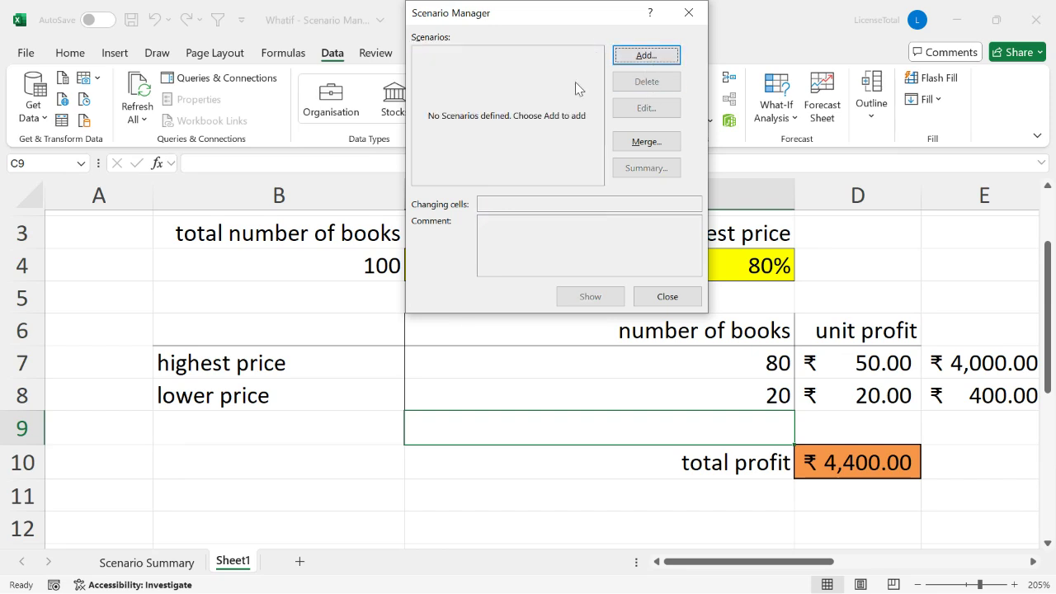
- Add a new scenario named 60 HP
{"action": "left_click_drag", "start_coordinate": [543, 31], "coordinate": [532, 169]}
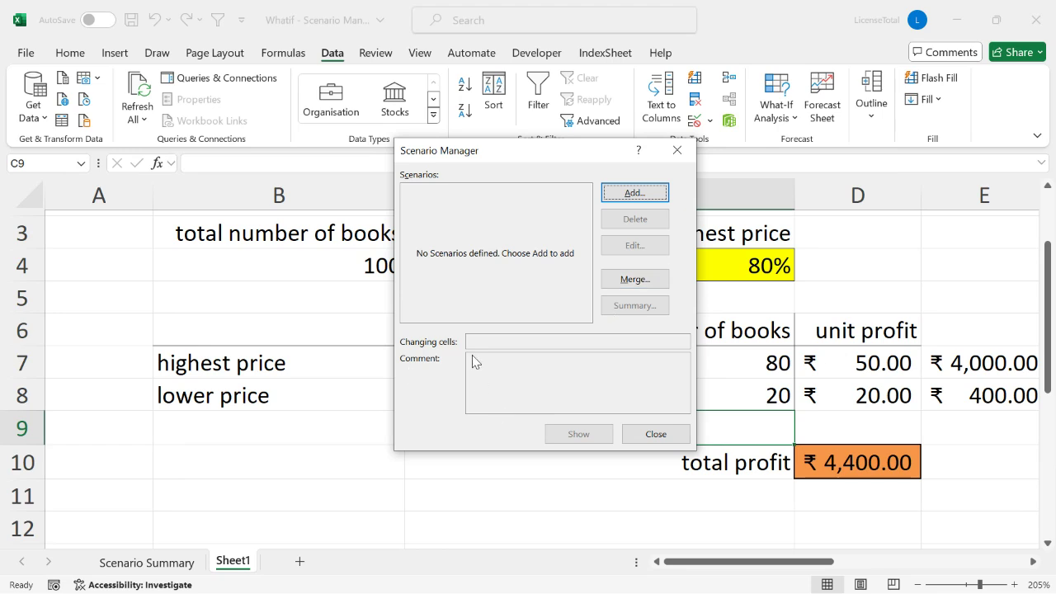
{"action": "left_click", "coordinate": [621, 198]}
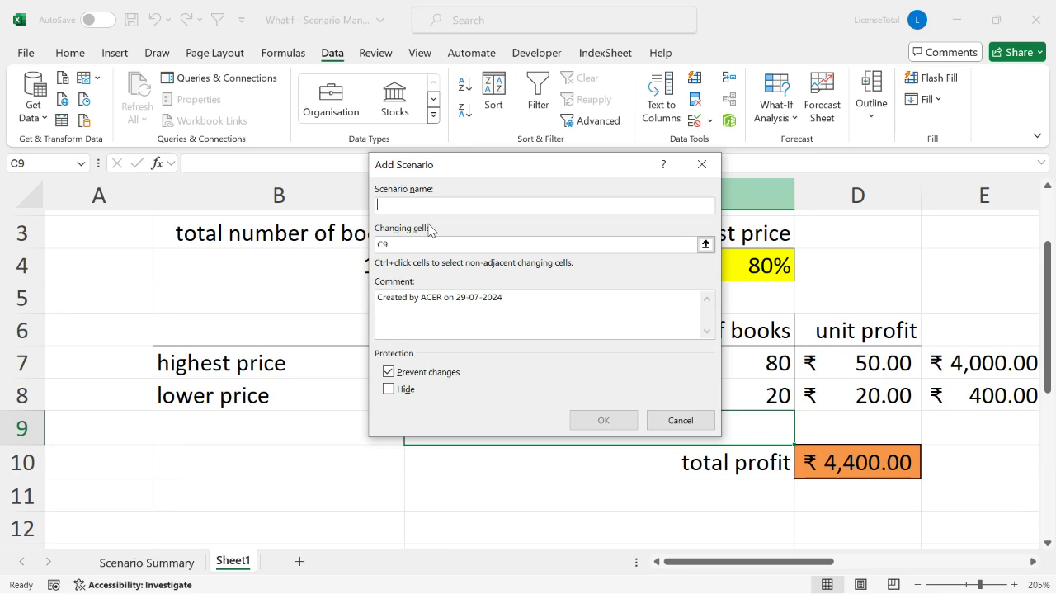
{"action": "type", "text": "60 HP"}
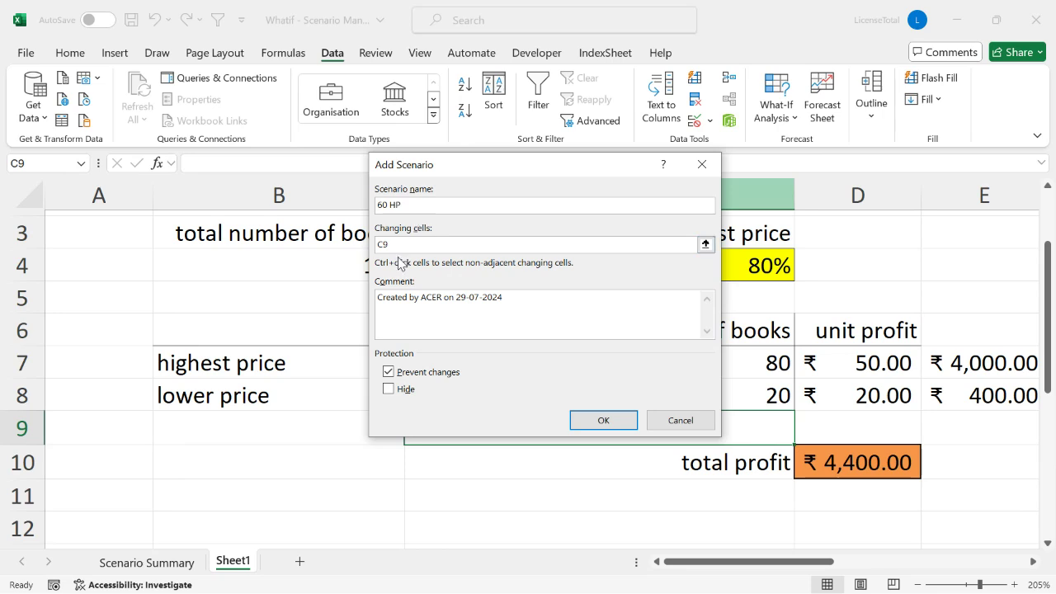
- Try to add C4 as the 60 HP scenario's changing cell after the existing C9 reference
{"action": "left_click", "coordinate": [401, 245]}
{"action": "left_click", "coordinate": [378, 247]}
{"action": "left_click_drag", "start_coordinate": [470, 176], "coordinate": [875, 123]}
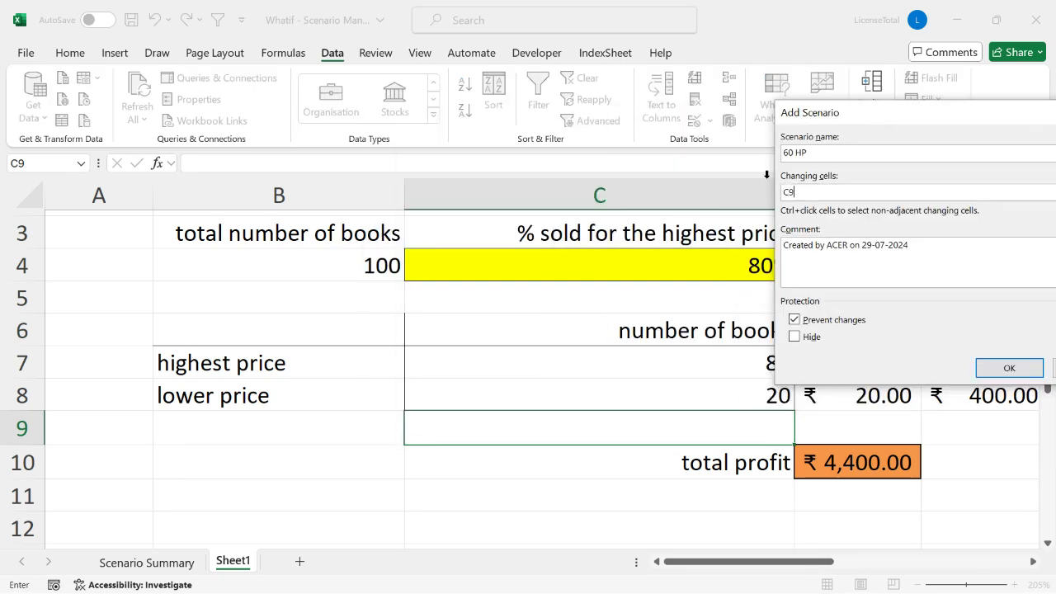
{"action": "left_click", "coordinate": [692, 262]}
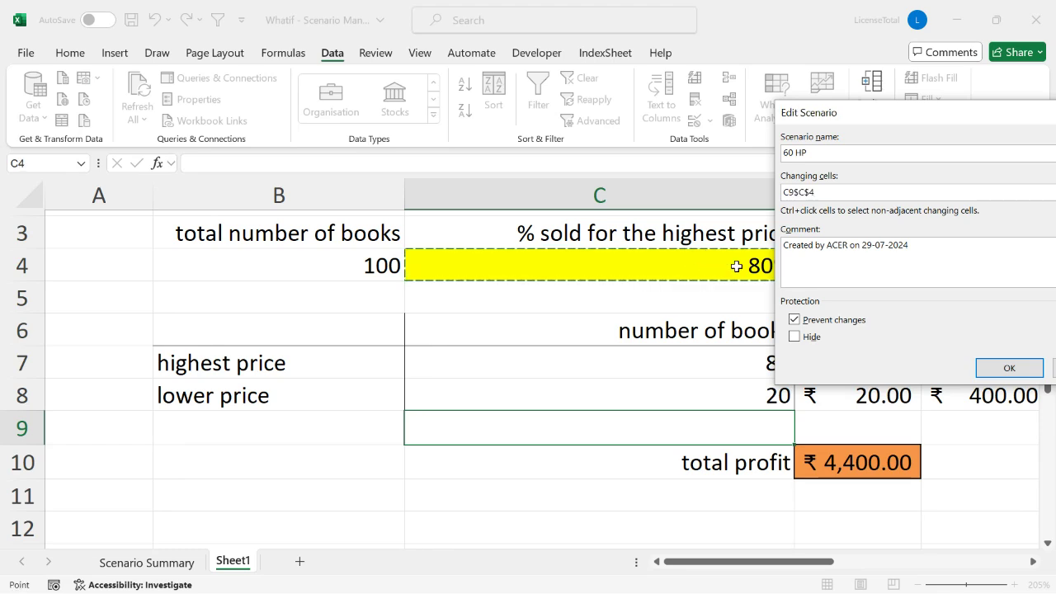
{"action": "left_click_drag", "start_coordinate": [896, 111], "coordinate": [184, 211]}
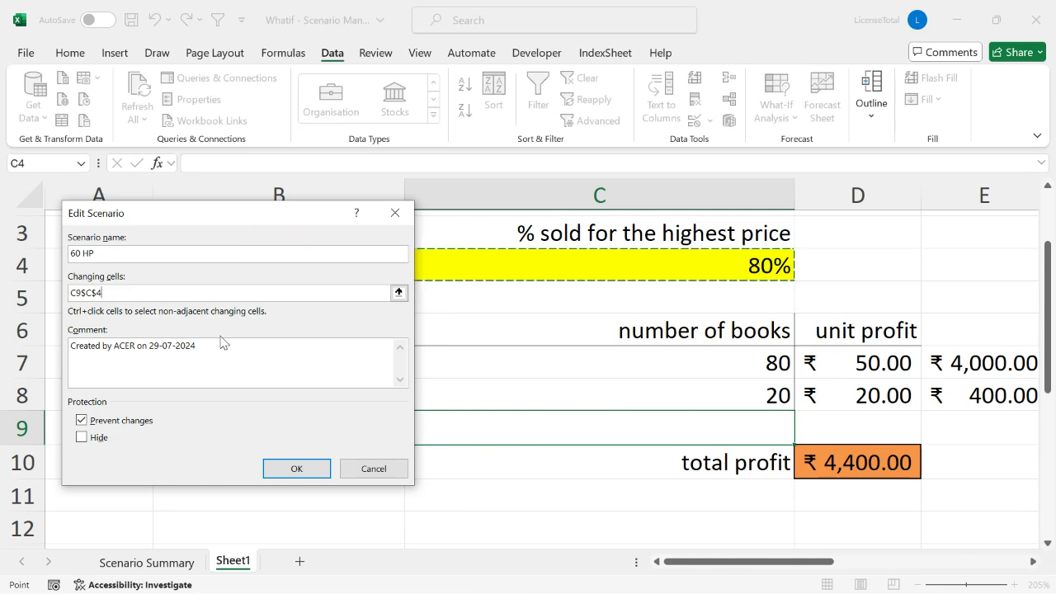
{"action": "left_click_drag", "start_coordinate": [178, 212], "coordinate": [194, 138]}
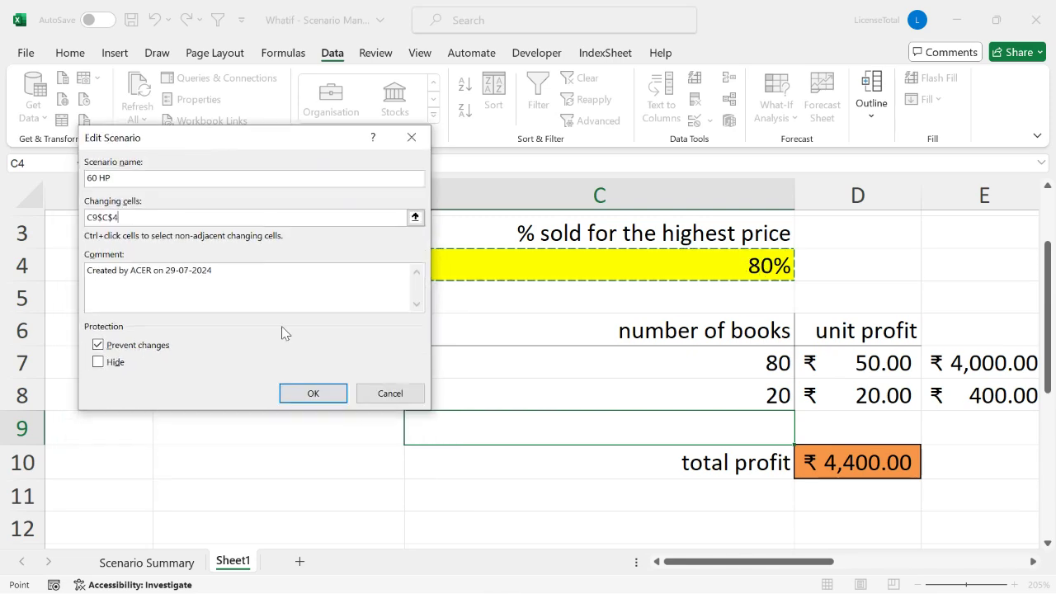
{"action": "left_click", "coordinate": [314, 394]}
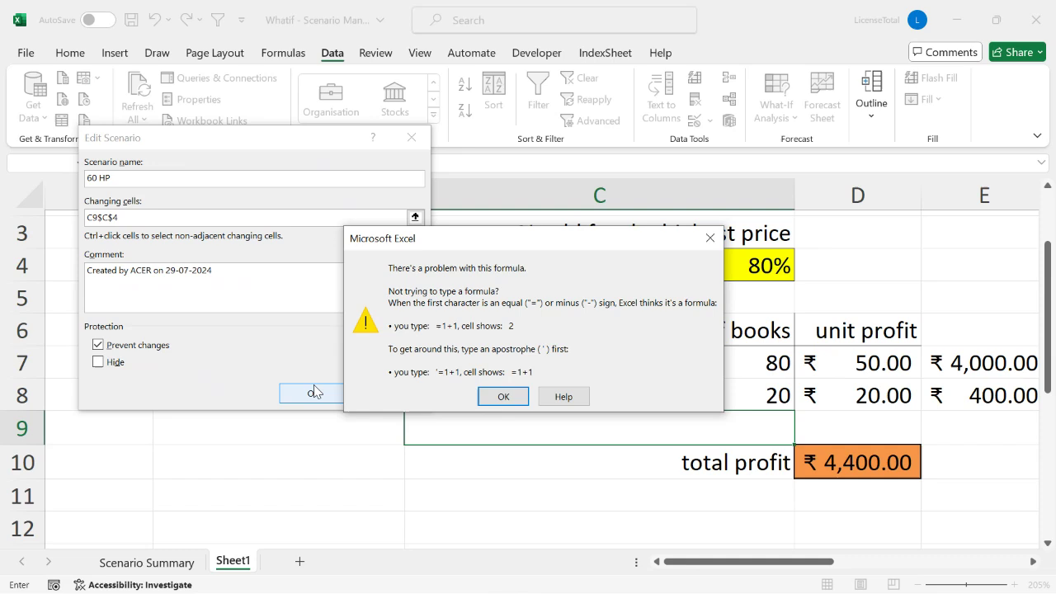
{"action": "left_click", "coordinate": [499, 396]}
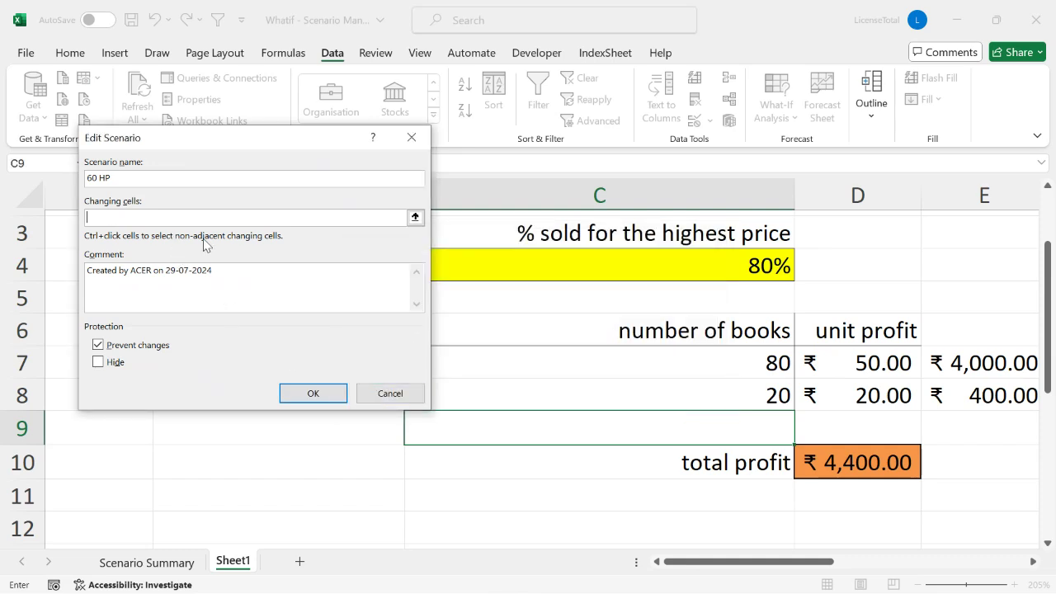
- Set only C4 as the changing cell of the 60 HP scenario and give it the value 0.6
{"action": "left_click", "coordinate": [732, 248]}
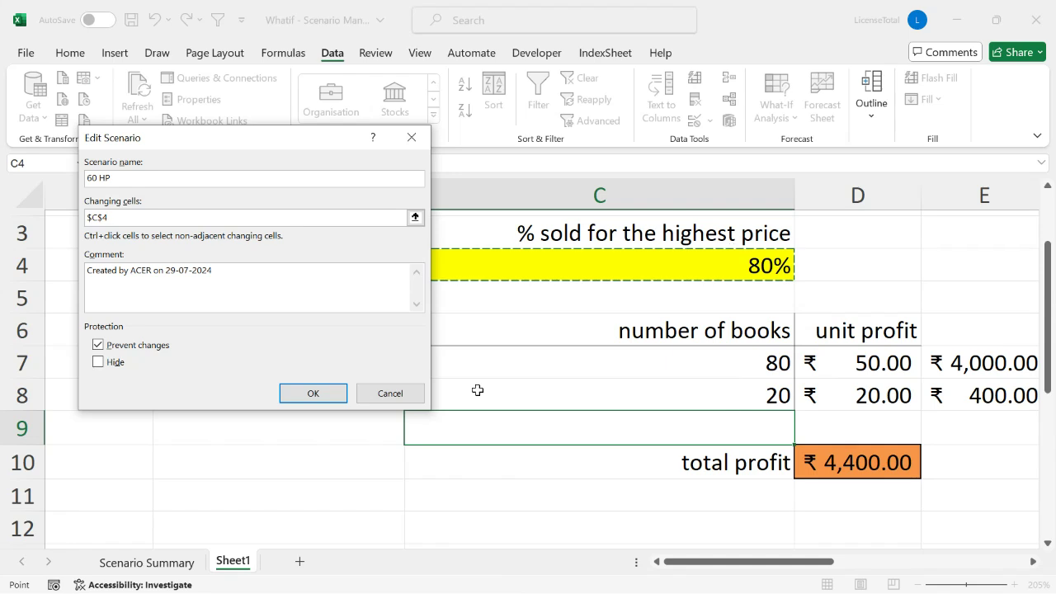
{"action": "left_click", "coordinate": [330, 399]}
{"action": "left_click", "coordinate": [330, 399]}
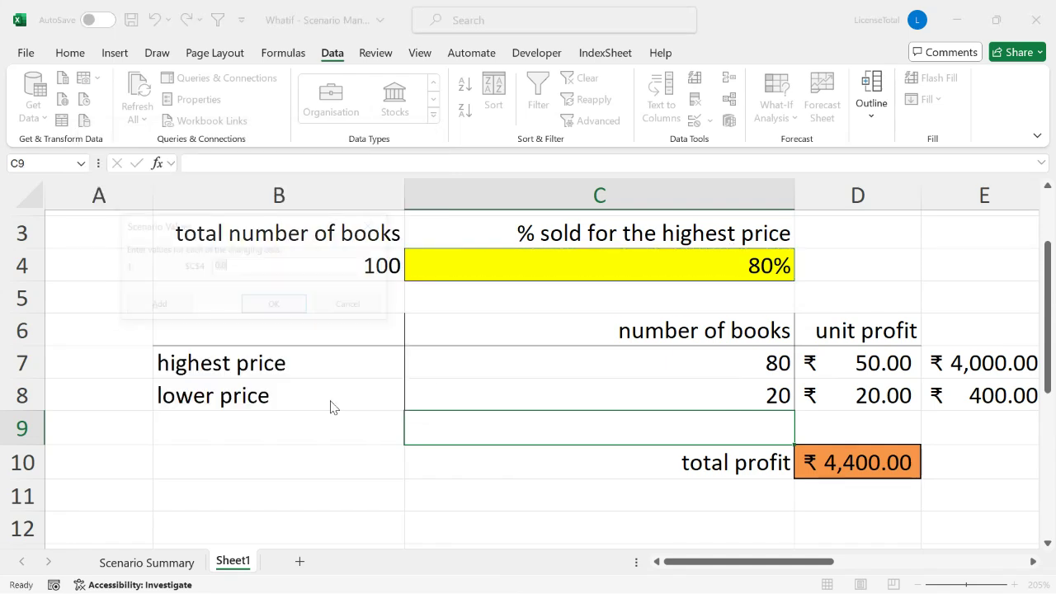
{"action": "left_click_drag", "start_coordinate": [220, 225], "coordinate": [349, 108]}
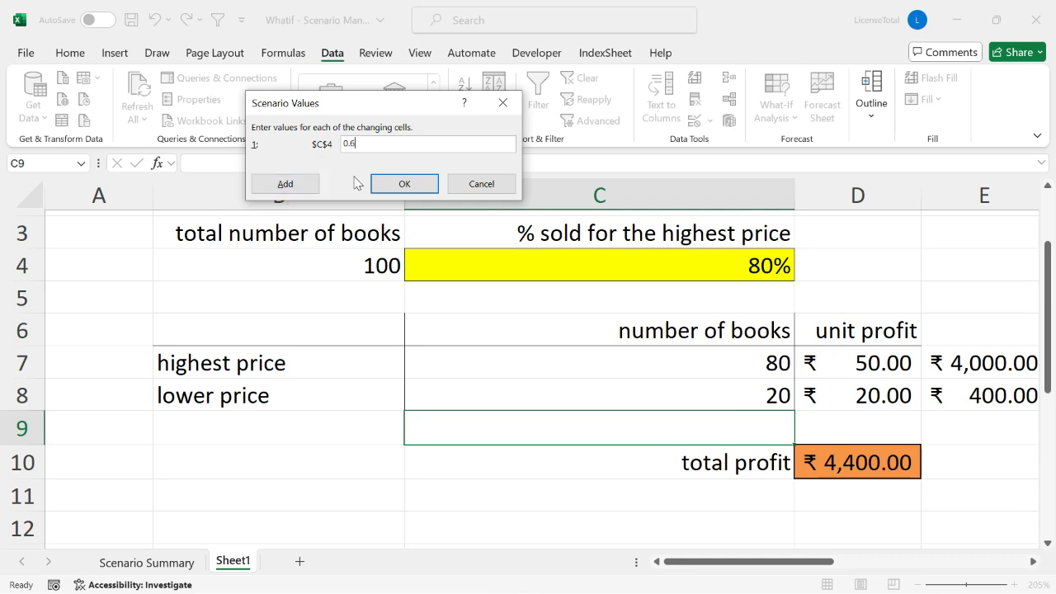
{"action": "left_click", "coordinate": [405, 186]}
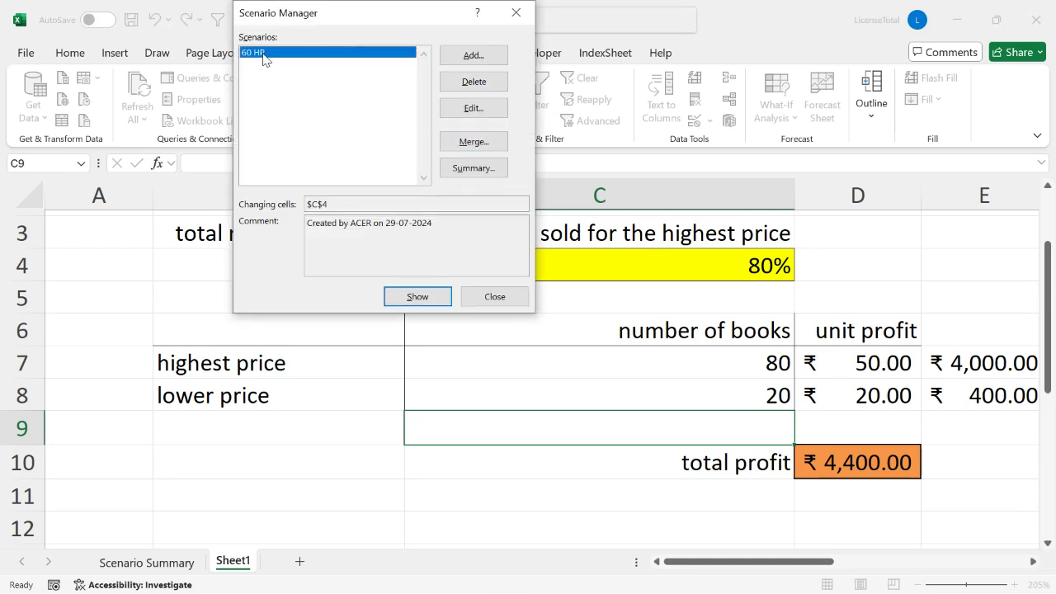
- Add a scenario named 70 HP with C4 as the changing cell and a value of 0.7
{"action": "left_click", "coordinate": [471, 56]}
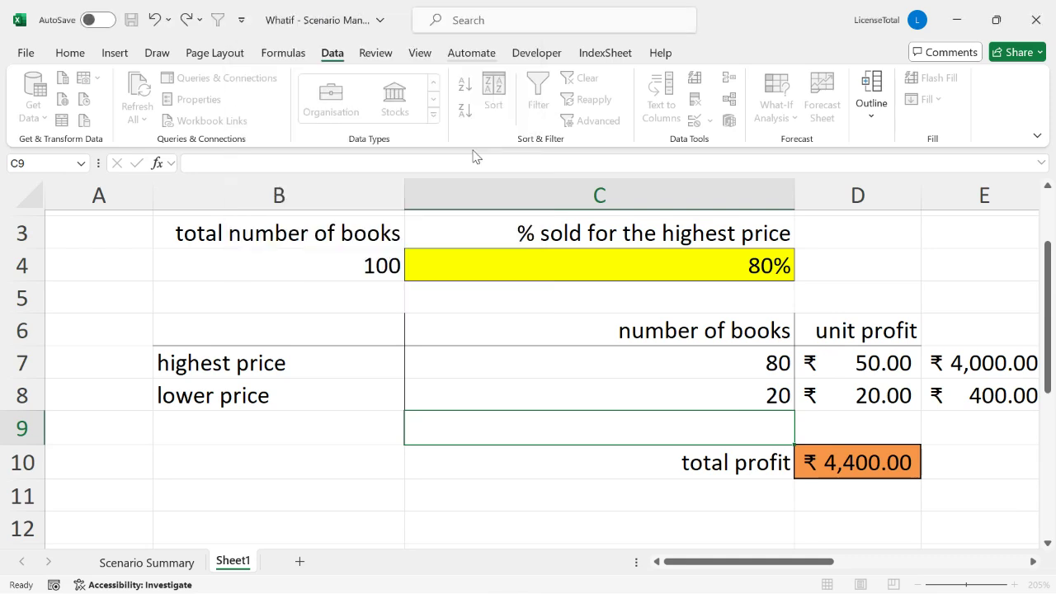
{"action": "type", "text": "70 HP"}
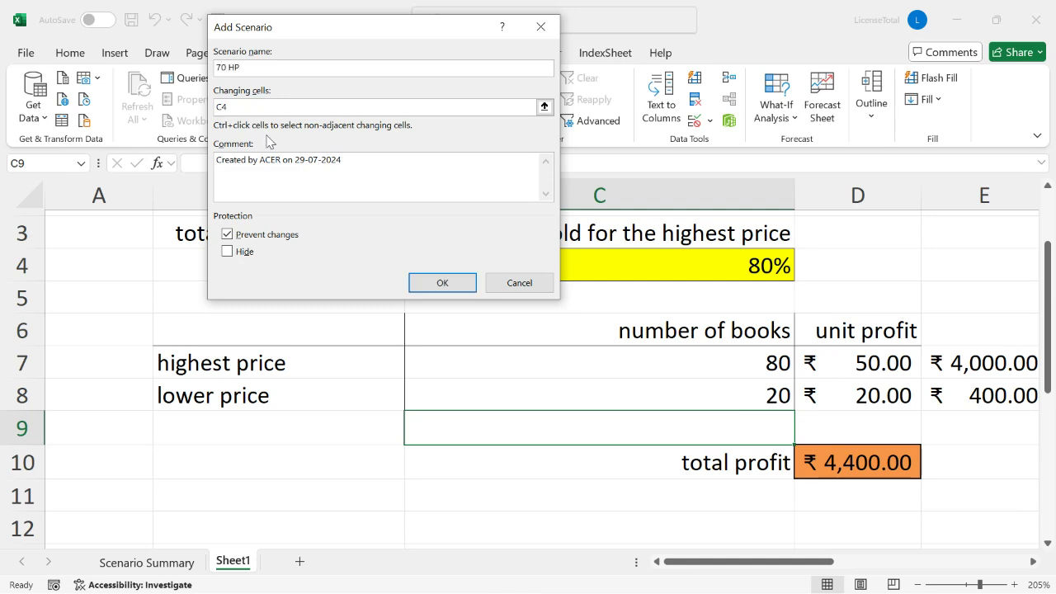
{"action": "left_click", "coordinate": [247, 107]}
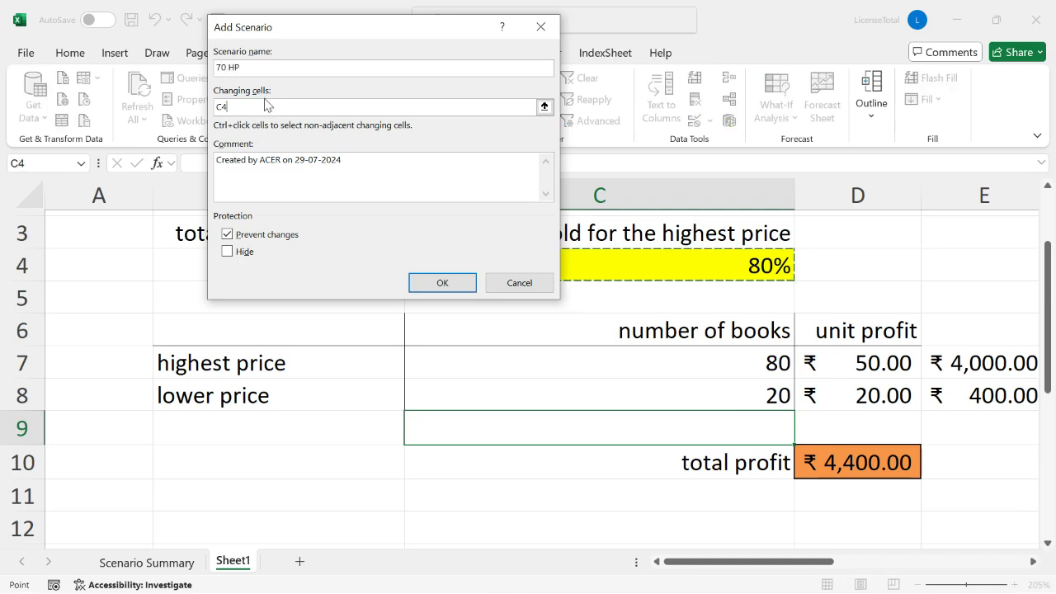
{"action": "left_click", "coordinate": [621, 267]}
{"action": "left_click", "coordinate": [443, 283]}
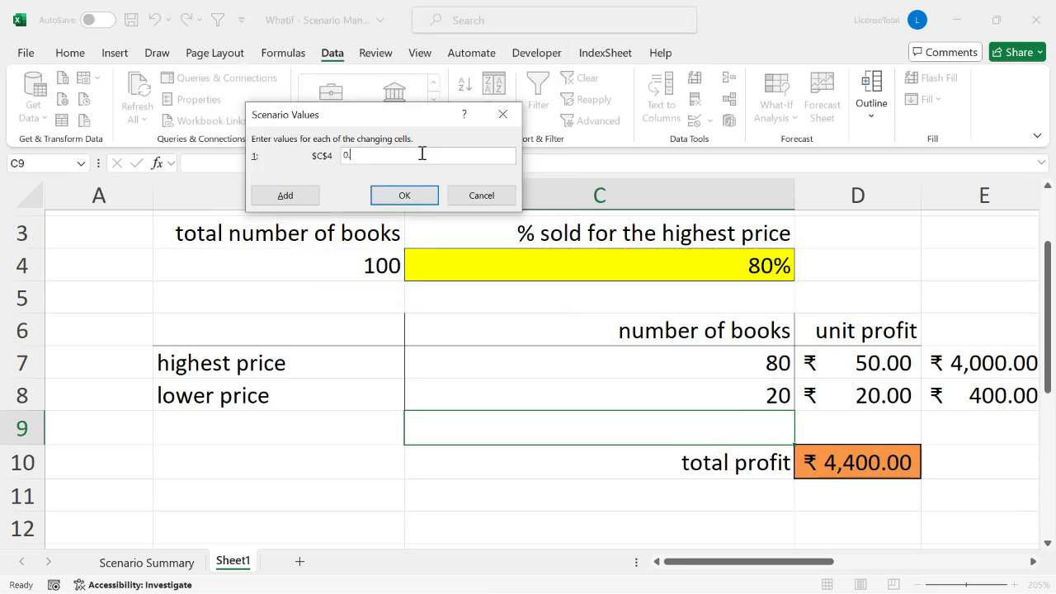
{"action": "type", "text": "0.7"}
{"action": "left_click", "coordinate": [406, 196]}
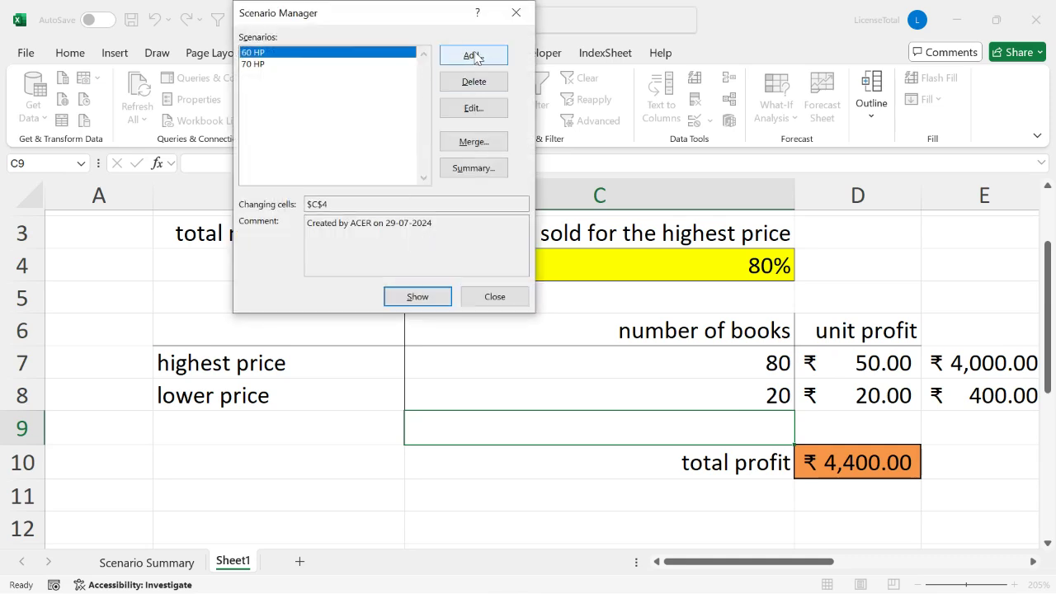
- Add a scenario named 80 HP that changes cell C4 to the value 0.8
{"action": "left_click", "coordinate": [473, 55]}
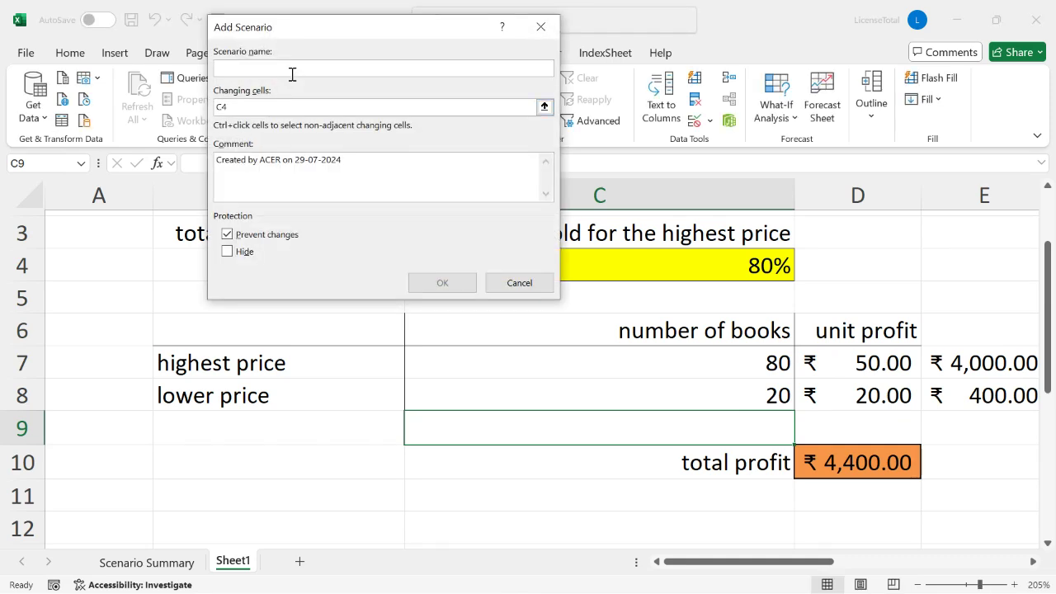
{"action": "type", "text": "80 HP"}
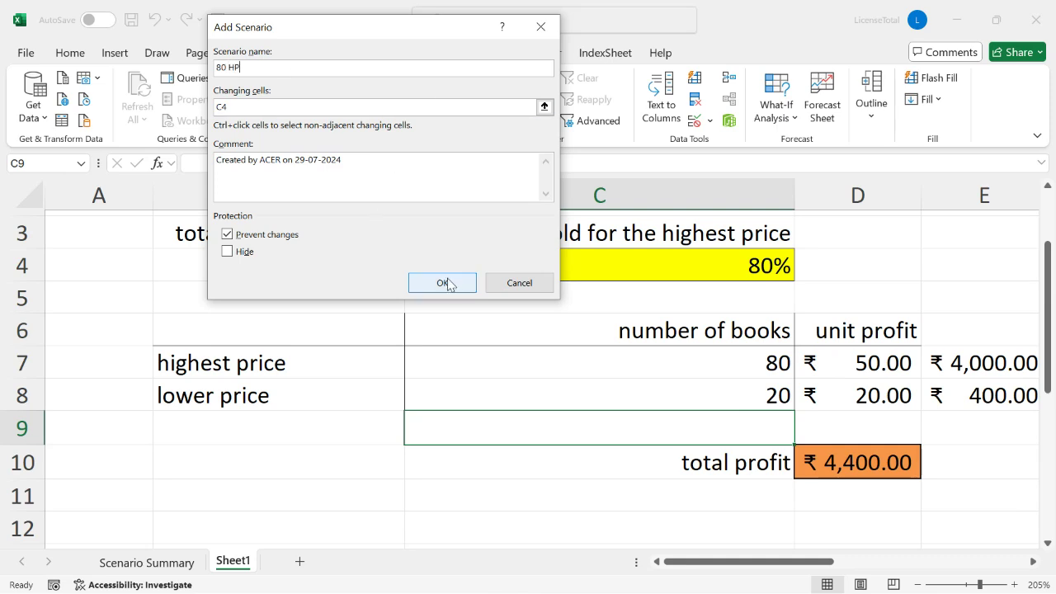
{"action": "left_click", "coordinate": [446, 283]}
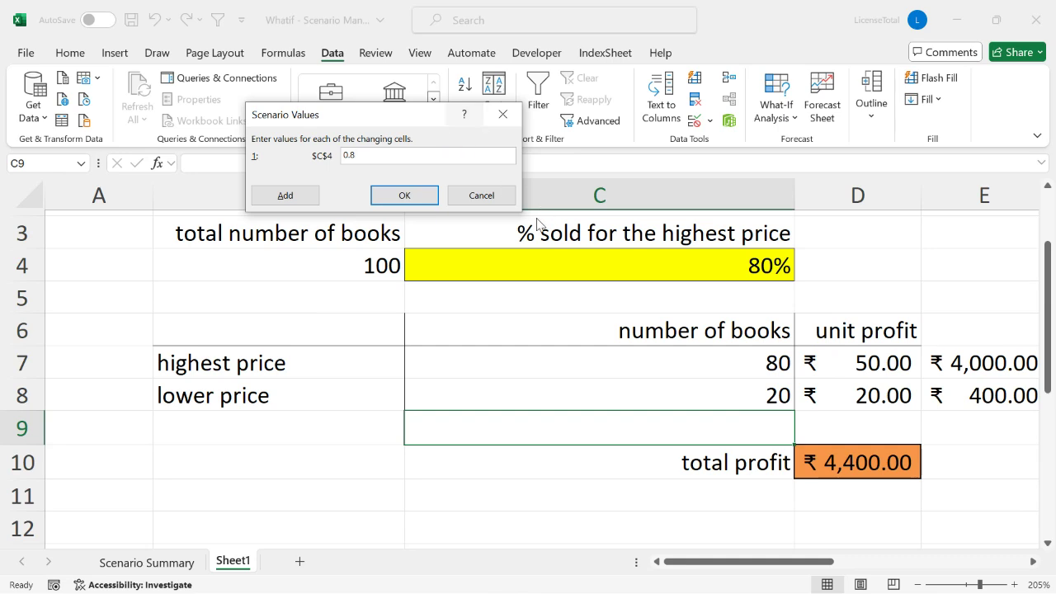
{"action": "left_click", "coordinate": [413, 196]}
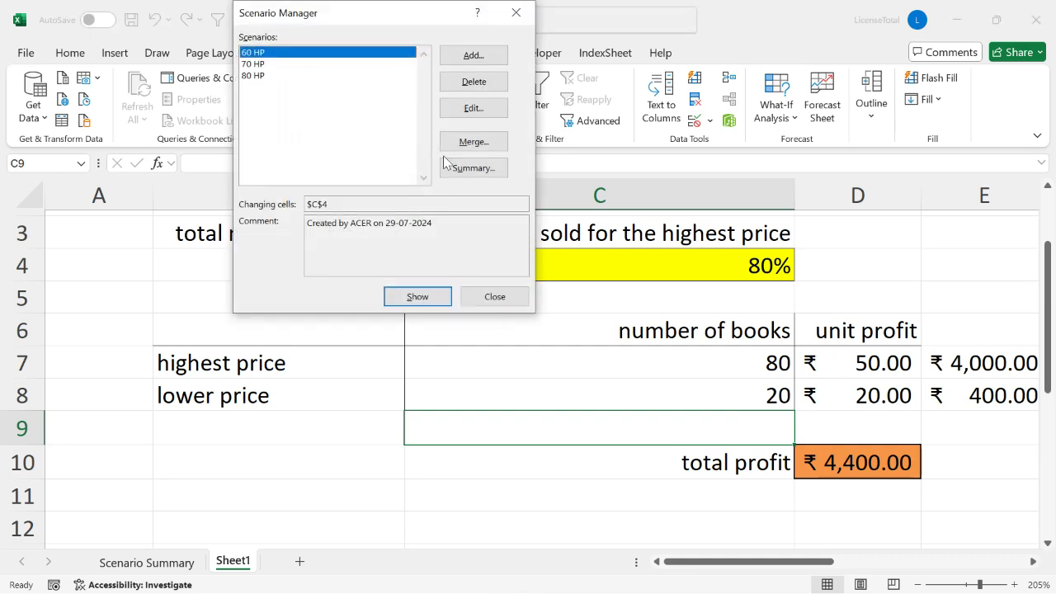
- Add a scenario named 95 HP that changes cell C4 to the value 0.95
{"action": "left_click", "coordinate": [470, 57]}
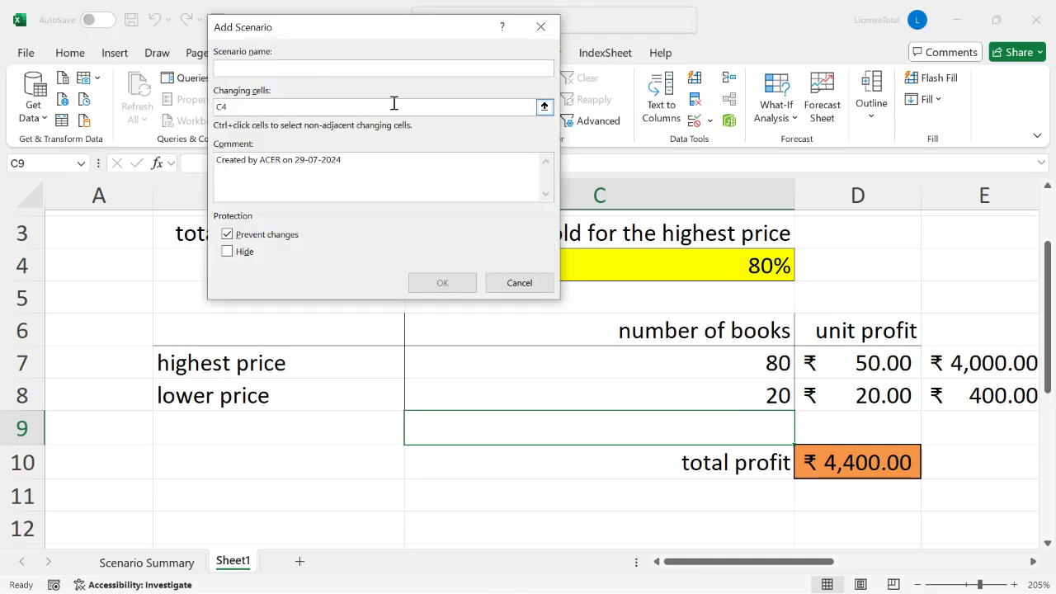
{"action": "type", "text": "95 HP"}
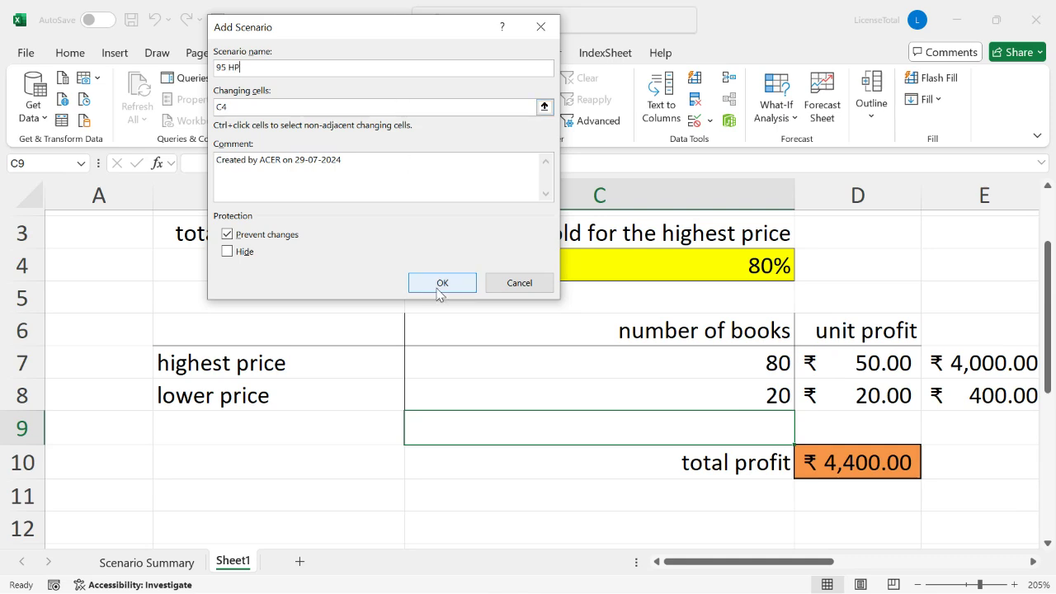
{"action": "left_click", "coordinate": [441, 283]}
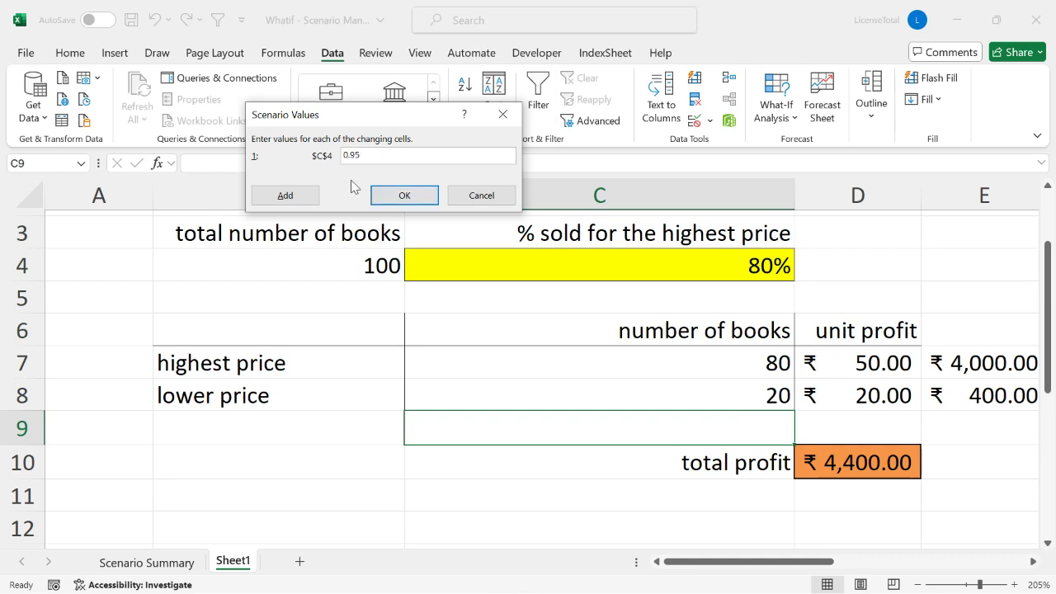
{"action": "left_click", "coordinate": [420, 198]}
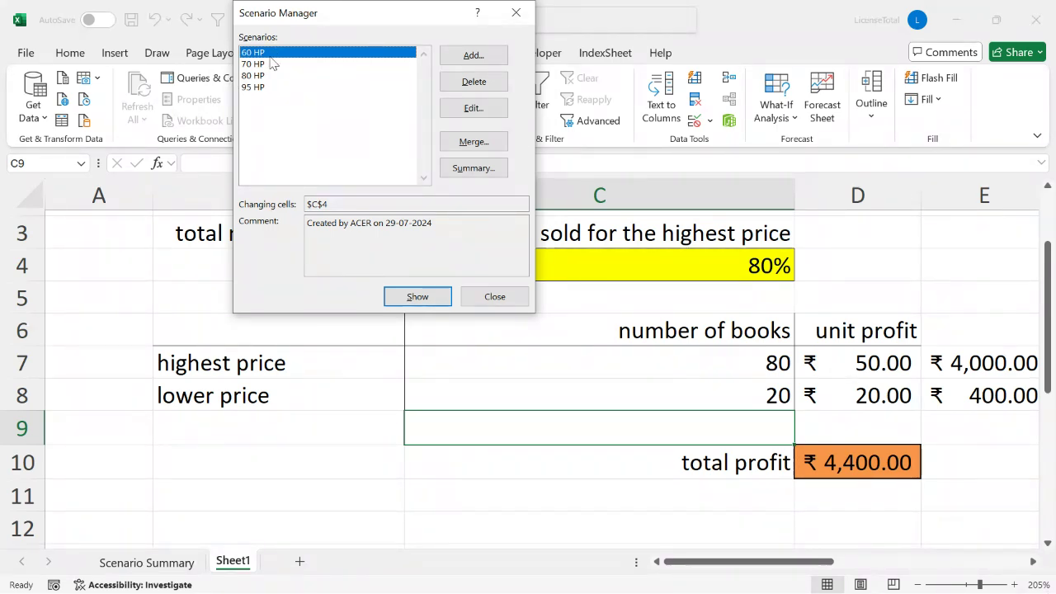
- Generate a Scenario summary report with the total profit cell D10 as the result cell
{"action": "left_click", "coordinate": [475, 169]}
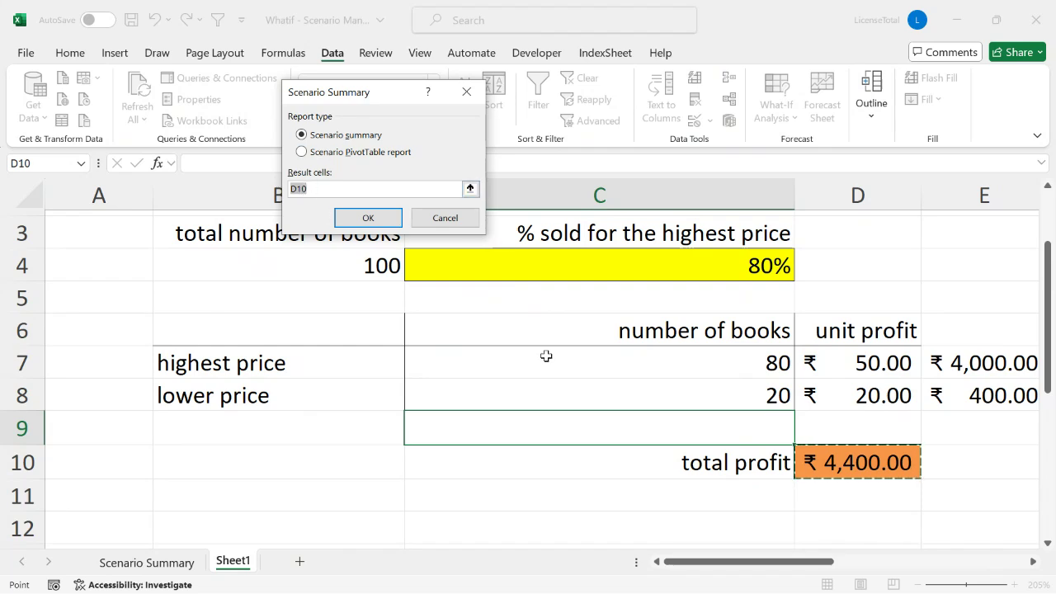
{"action": "left_click", "coordinate": [852, 464]}
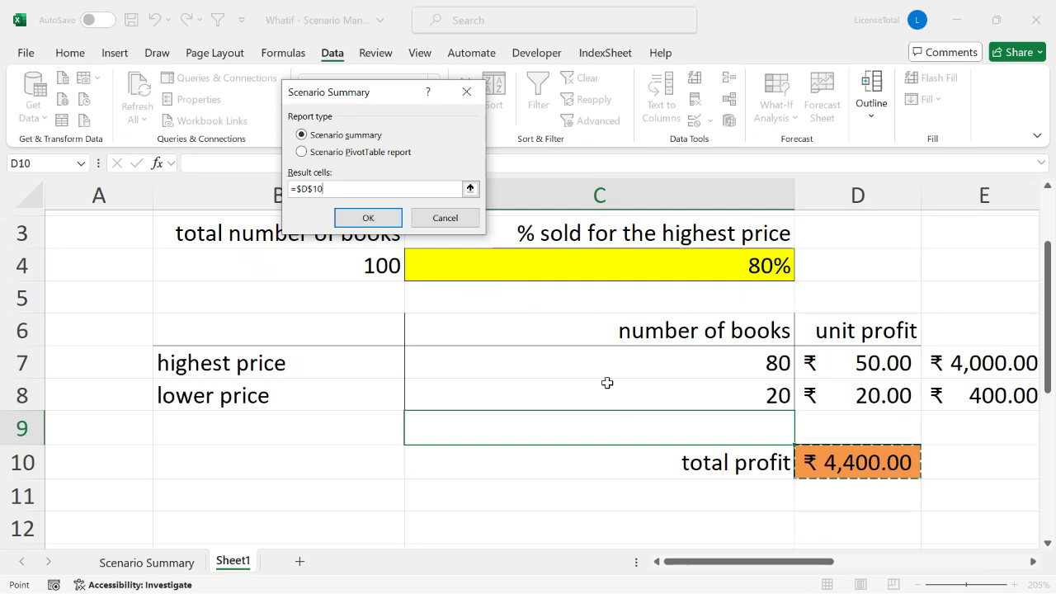
{"action": "left_click", "coordinate": [371, 219]}
{"action": "left_click", "coordinate": [369, 218]}
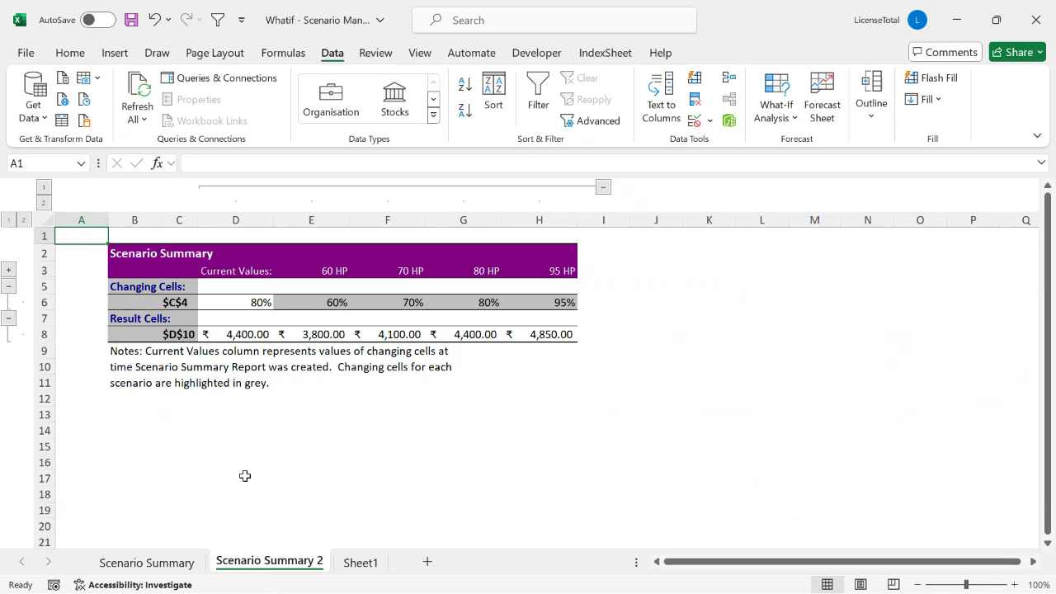
- Compare the changing percentages and resulting total profits of the current values and each scenario in the new summary report
{"action": "left_click_drag", "start_coordinate": [231, 305], "coordinate": [239, 335]}
{"action": "left_click_drag", "start_coordinate": [299, 302], "coordinate": [318, 334]}
{"action": "left_click_drag", "start_coordinate": [425, 302], "coordinate": [491, 332]}
{"action": "left_click", "coordinate": [650, 307]}
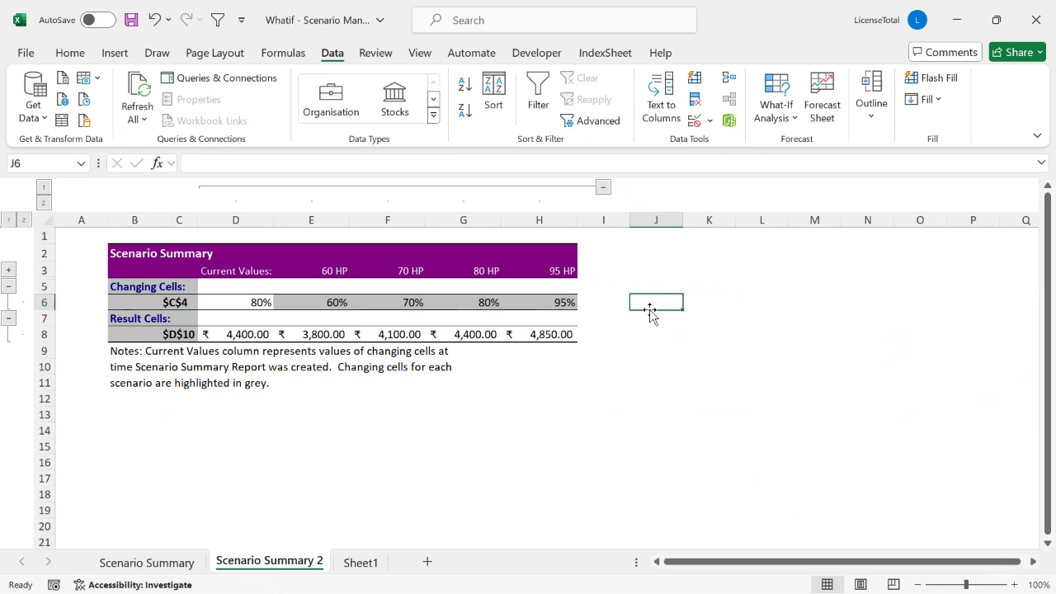
{"action": "left_click", "coordinate": [325, 332]}
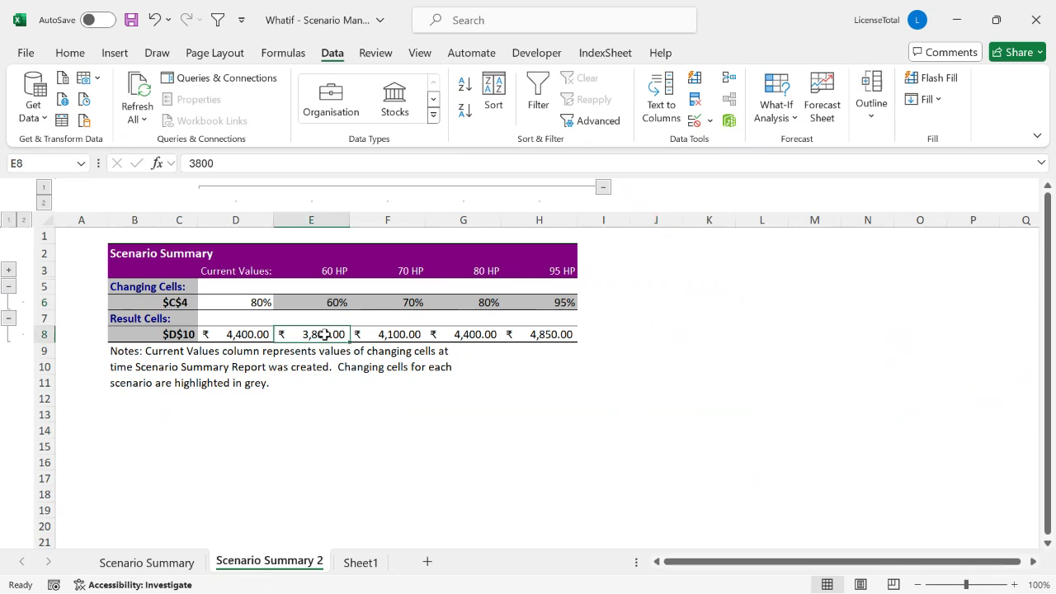
{"action": "left_click", "coordinate": [394, 334]}
{"action": "left_click", "coordinate": [471, 335]}
{"action": "left_click", "coordinate": [561, 335]}
{"action": "left_click", "coordinate": [640, 334]}
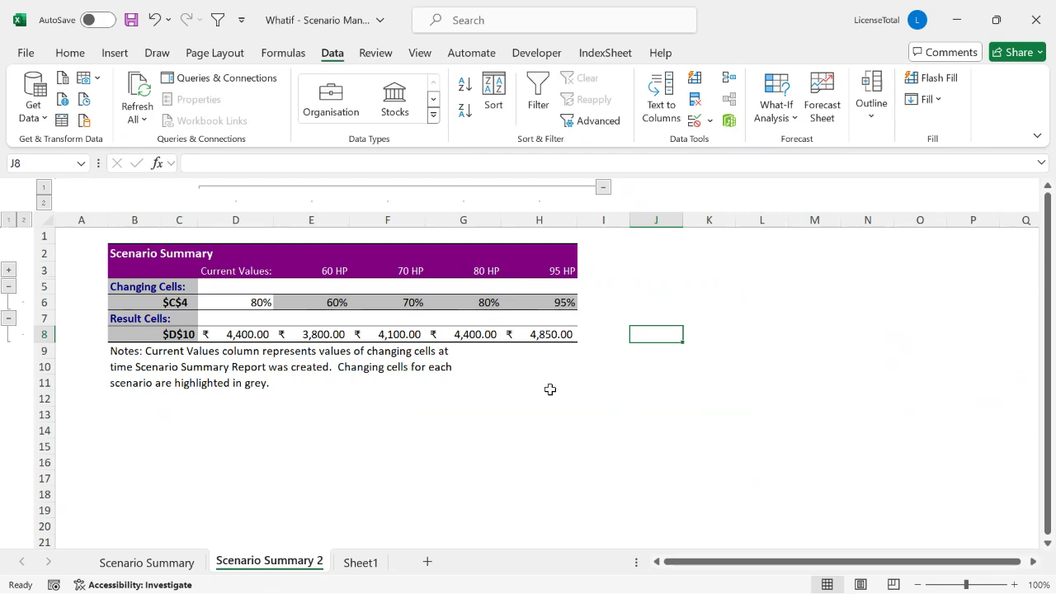
{"action": "scroll", "coordinate": [551, 391], "scroll_direction": "up", "scroll_amount": 4}
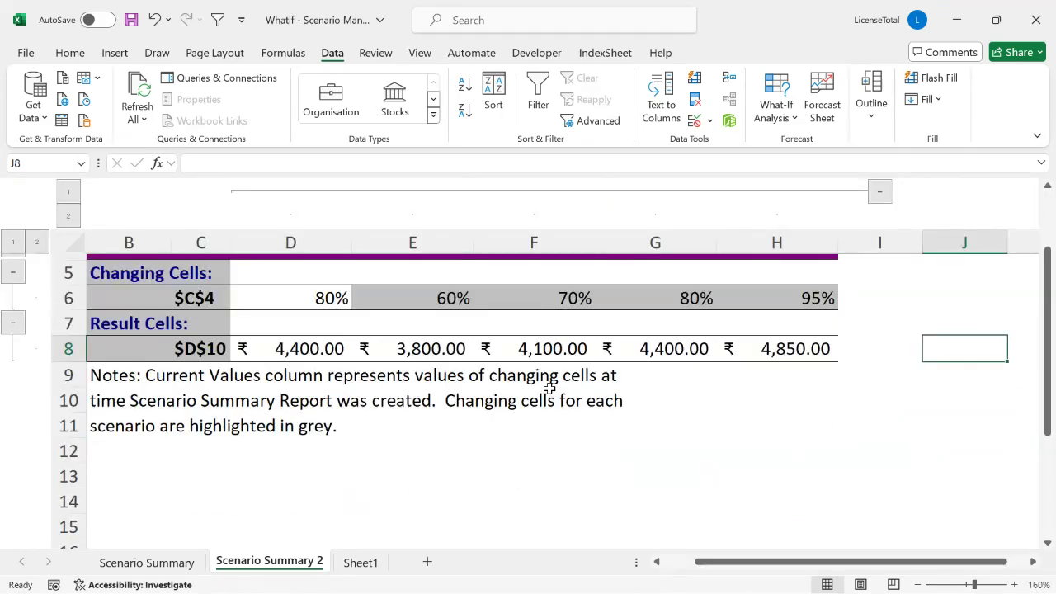
- Switch to the Microsoft Teams live event and stop sharing the desktop
{"action": "key", "text": "alt+Tab"}
{"action": "key", "text": "alt+Tab"}
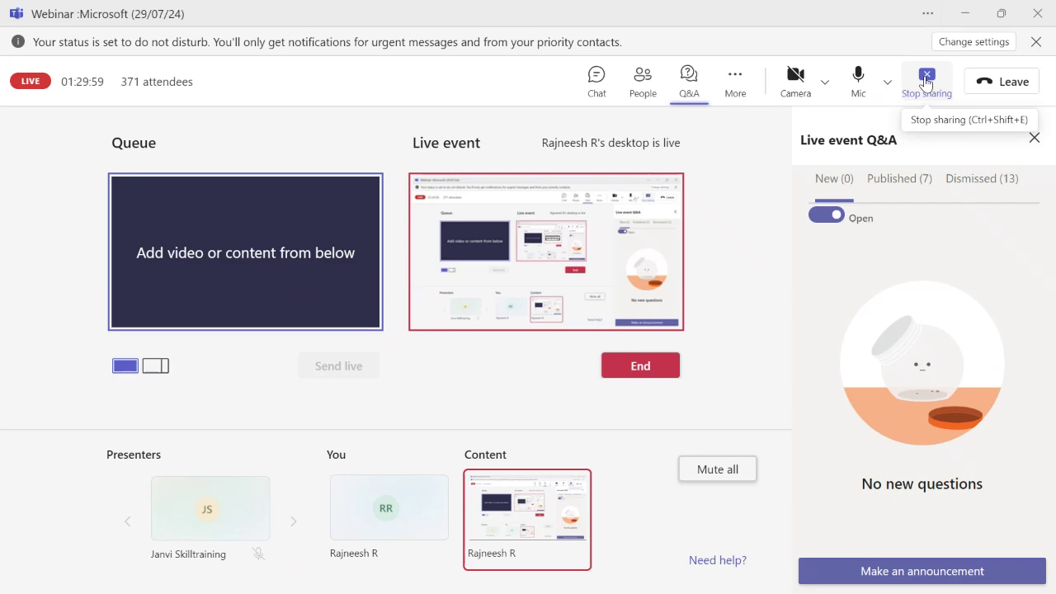
{"action": "left_click", "coordinate": [926, 83]}
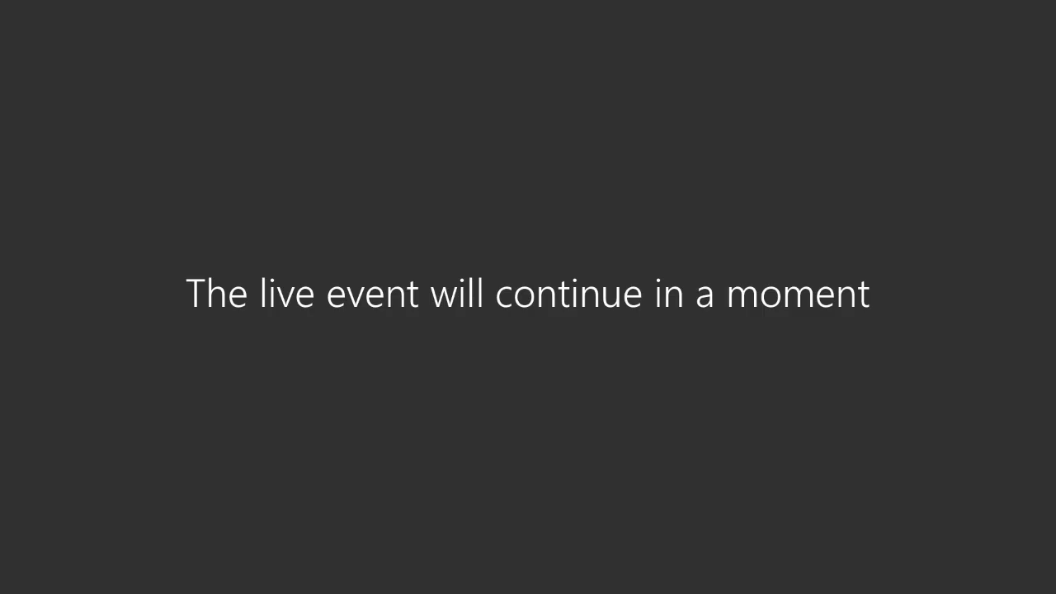
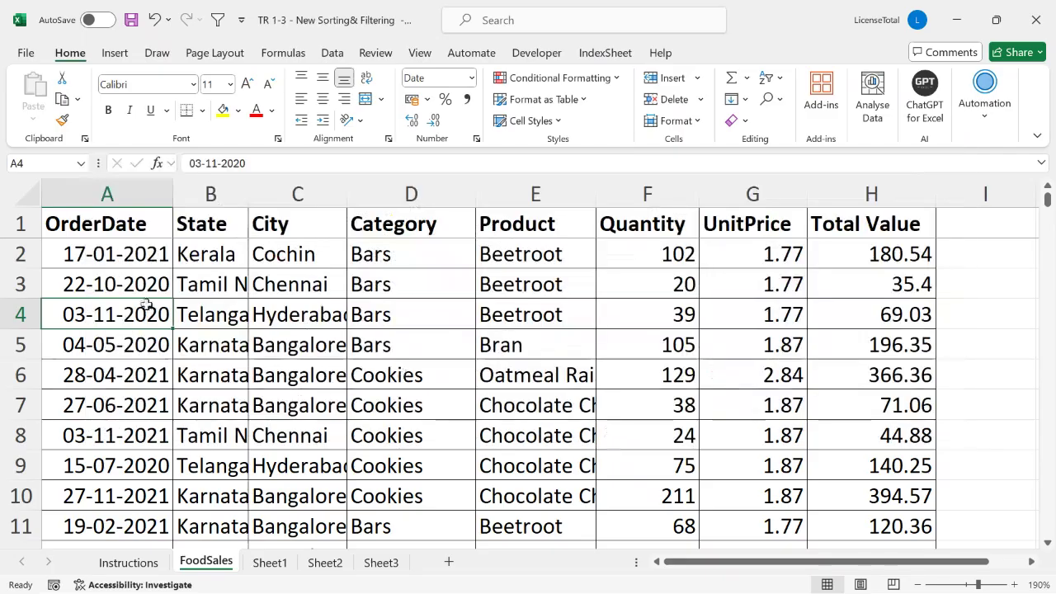
- Examine the preset page margins available for the FoodSales sheet without applying one
{"action": "left_click", "coordinate": [147, 285]}
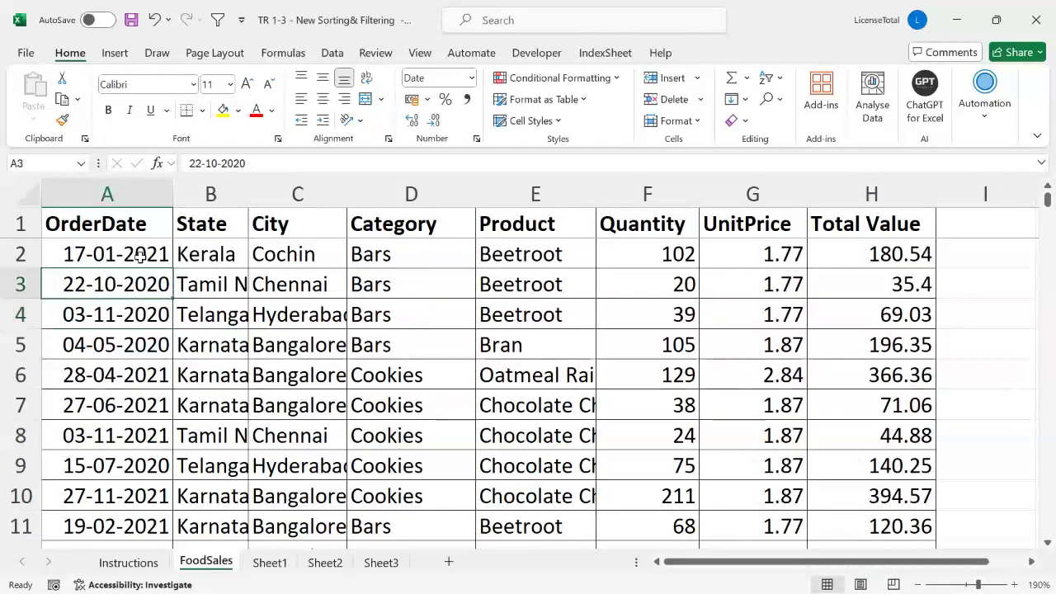
{"action": "left_click", "coordinate": [141, 255]}
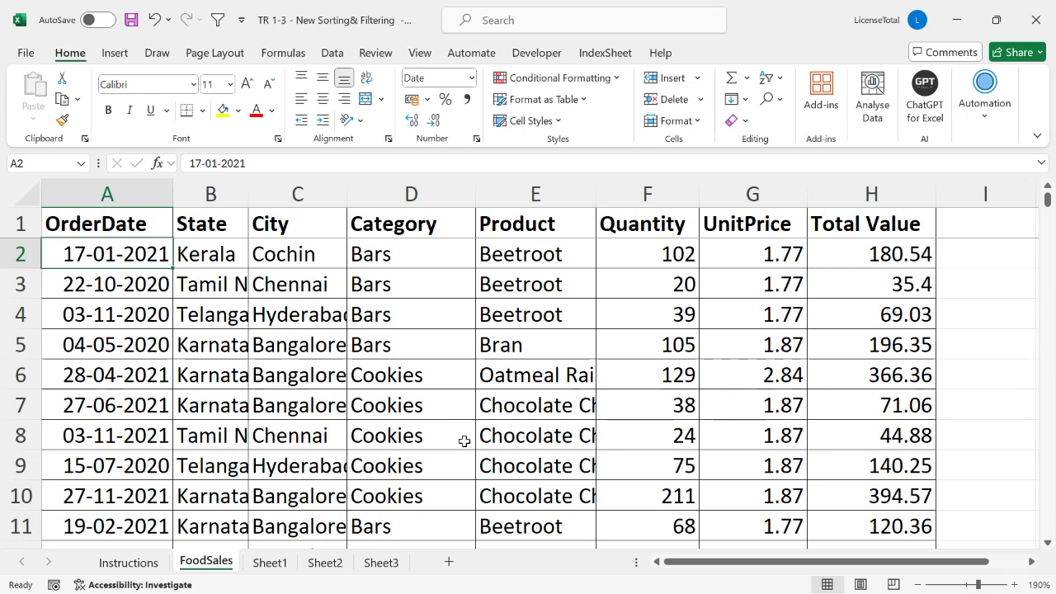
{"action": "left_click", "coordinate": [208, 56]}
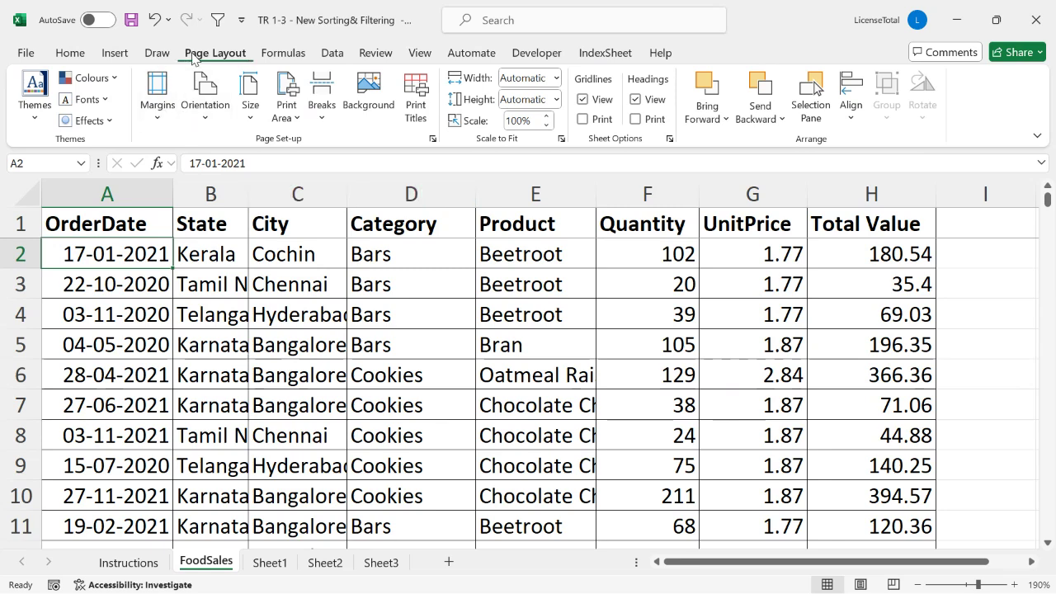
{"action": "left_click", "coordinate": [158, 105]}
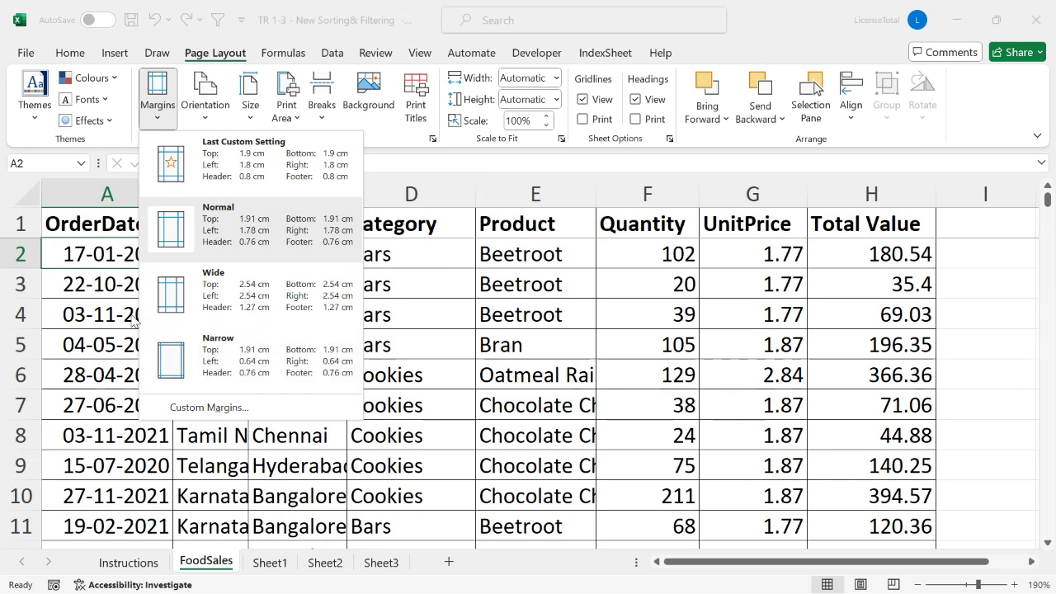
{"action": "left_click", "coordinate": [84, 254]}
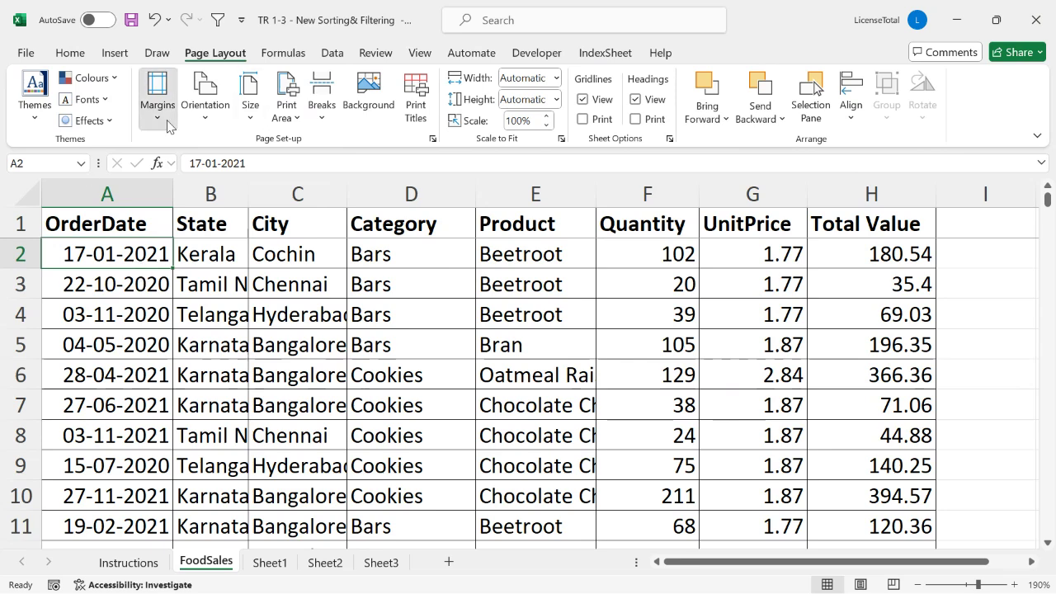
- Examine the custom top, left, right and bottom margin settings of the FoodSales sheet and leave Page Setup without applying changes
{"action": "left_click", "coordinate": [157, 97]}
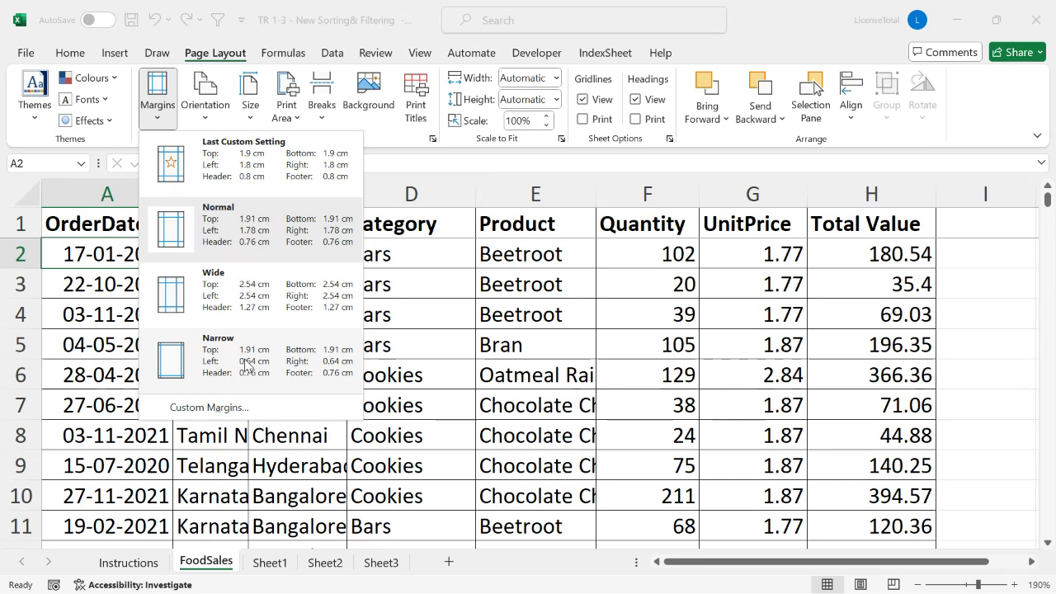
{"action": "left_click", "coordinate": [220, 406]}
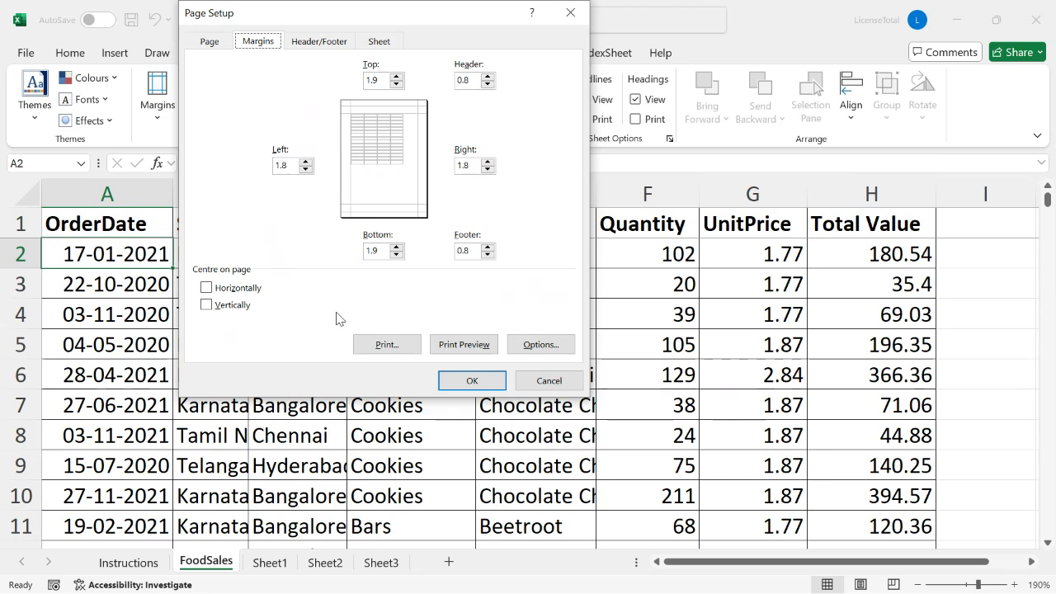
{"action": "double_click", "coordinate": [375, 81]}
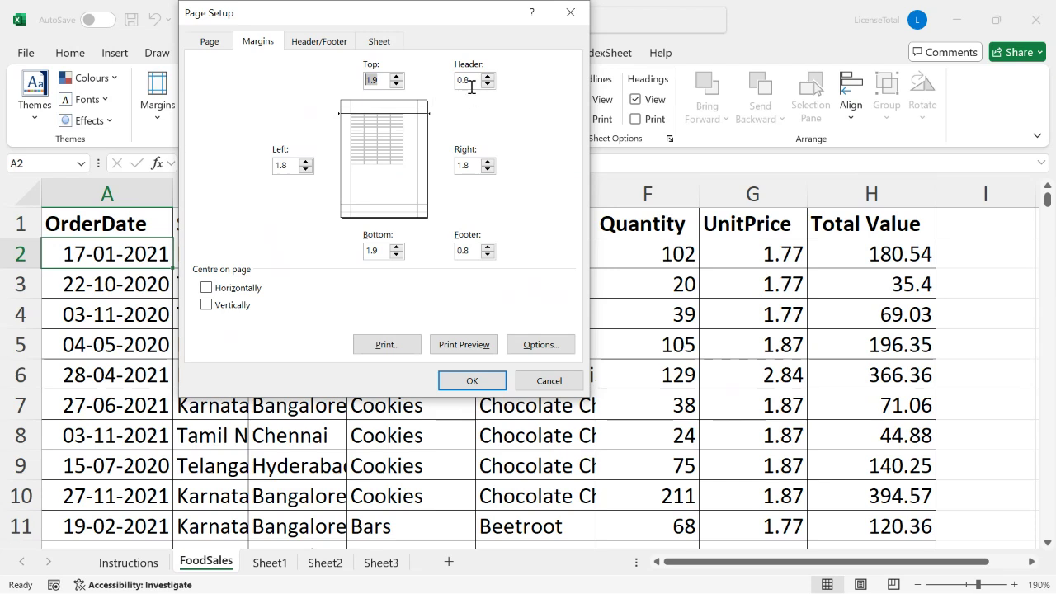
{"action": "double_click", "coordinate": [291, 164]}
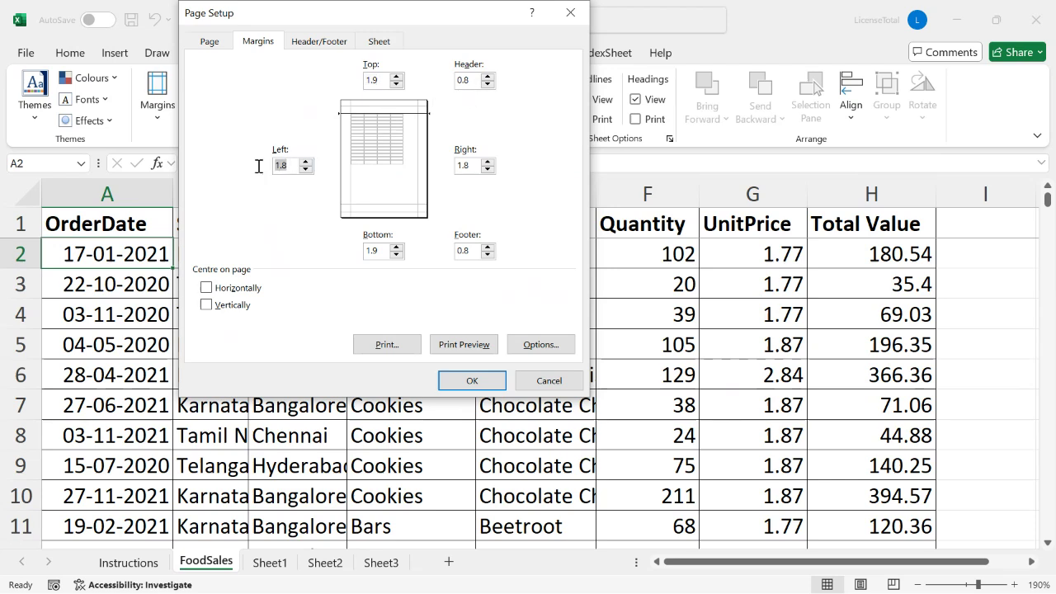
{"action": "double_click", "coordinate": [468, 165]}
{"action": "left_click", "coordinate": [373, 249]}
{"action": "double_click", "coordinate": [373, 249]}
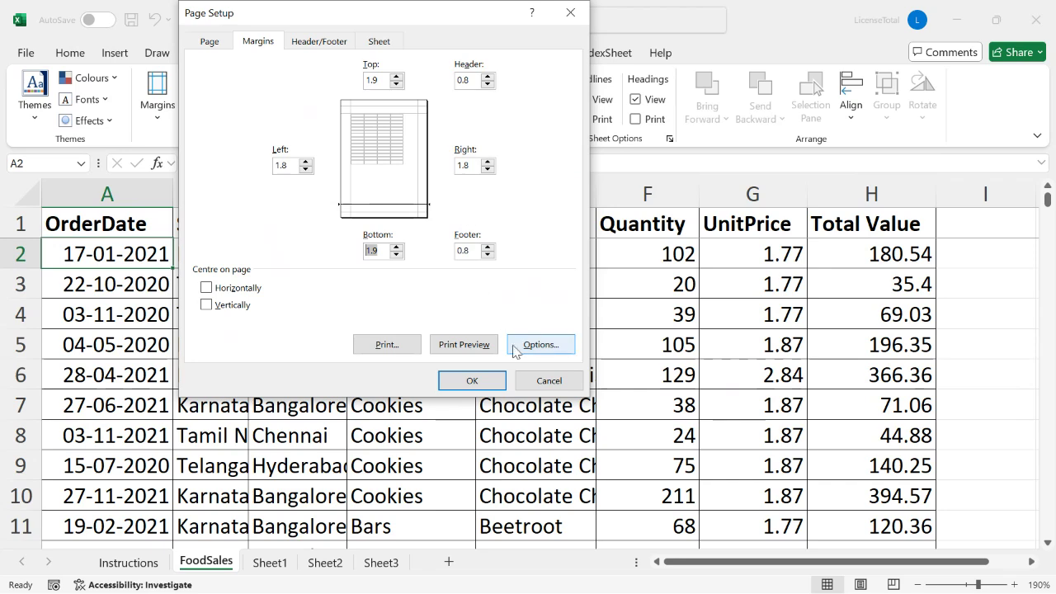
{"action": "left_click", "coordinate": [539, 378]}
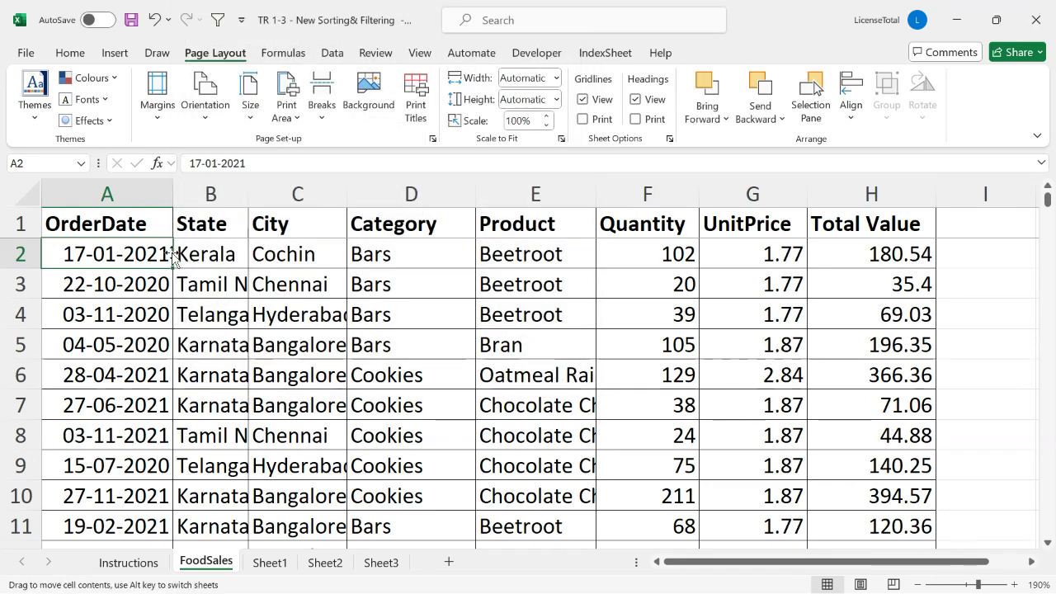
{"action": "left_click", "coordinate": [238, 256]}
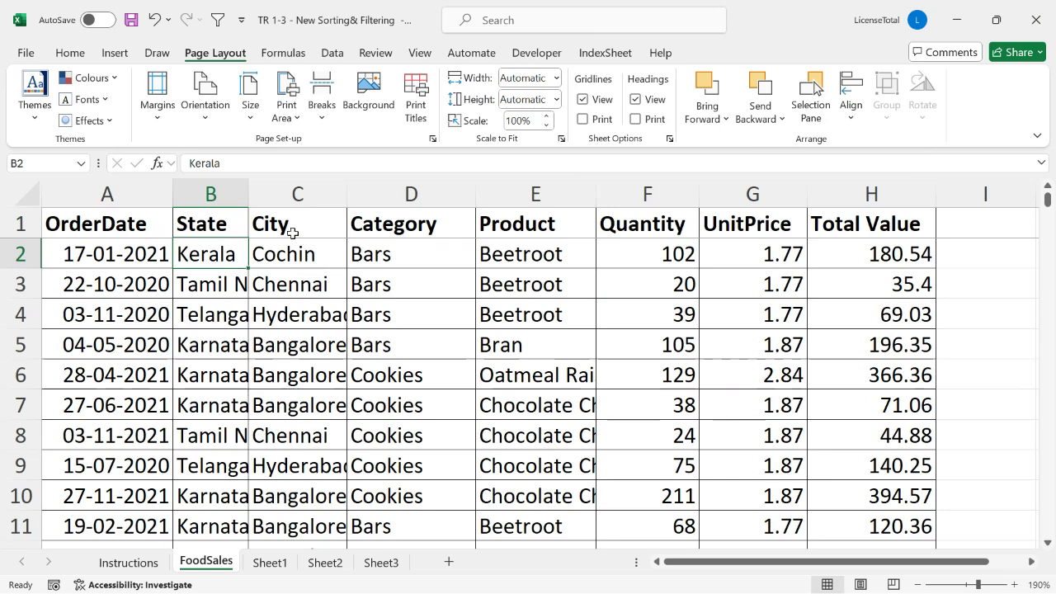
- Examine the page orientation options for the FoodSales sheet without applying one
{"action": "left_click", "coordinate": [159, 121]}
{"action": "left_click", "coordinate": [160, 121]}
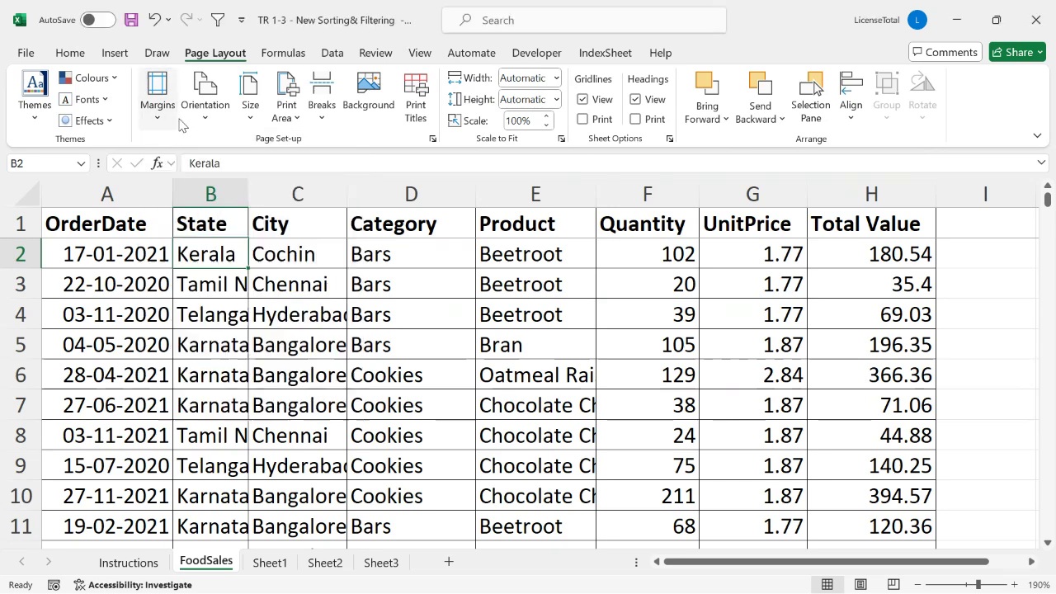
{"action": "left_click", "coordinate": [201, 124]}
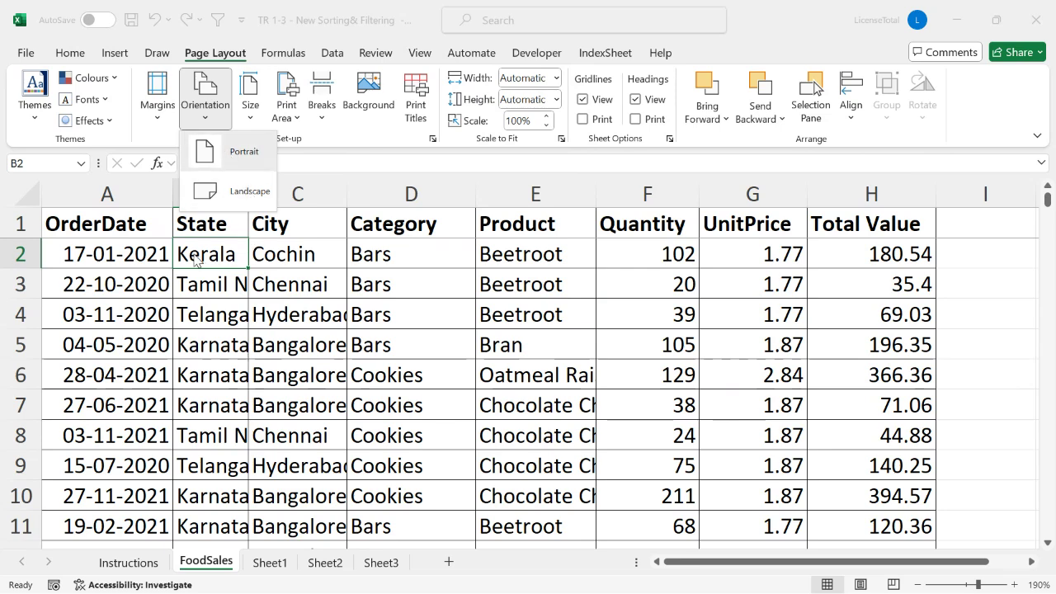
{"action": "left_click", "coordinate": [114, 254]}
{"action": "left_click", "coordinate": [306, 257]}
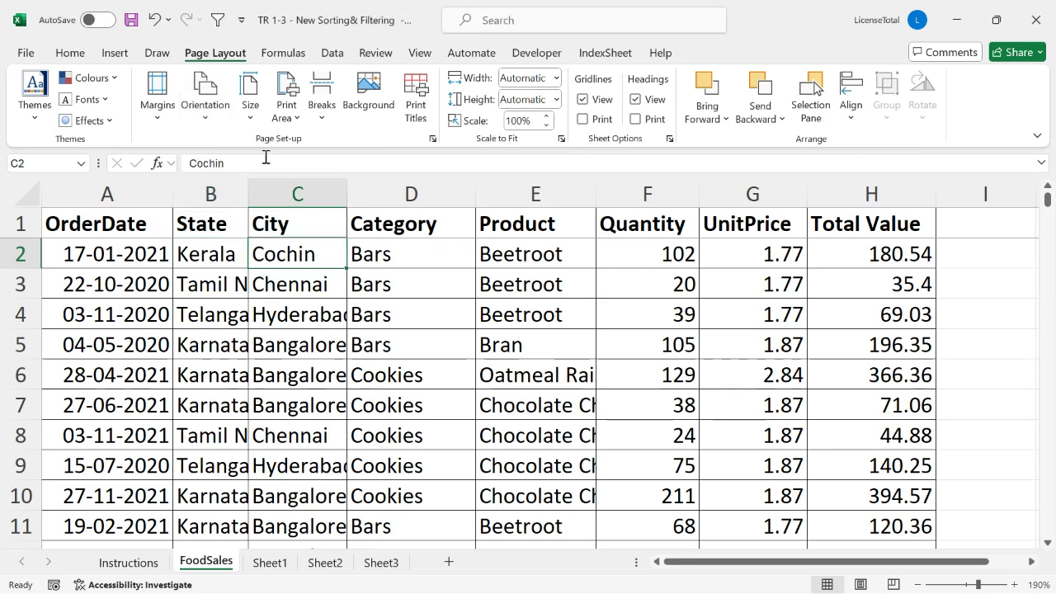
- Examine the available paper sizes for the FoodSales sheet without applying one
{"action": "left_click", "coordinate": [251, 122]}
{"action": "scroll", "coordinate": [367, 264], "scroll_direction": "down", "scroll_amount": 1}
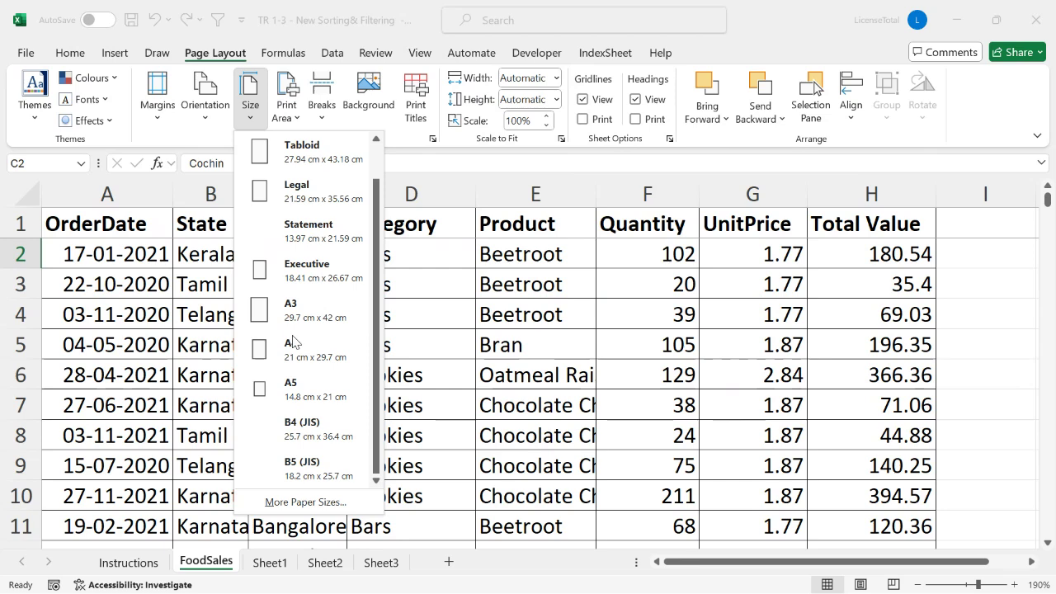
{"action": "left_click", "coordinate": [165, 316]}
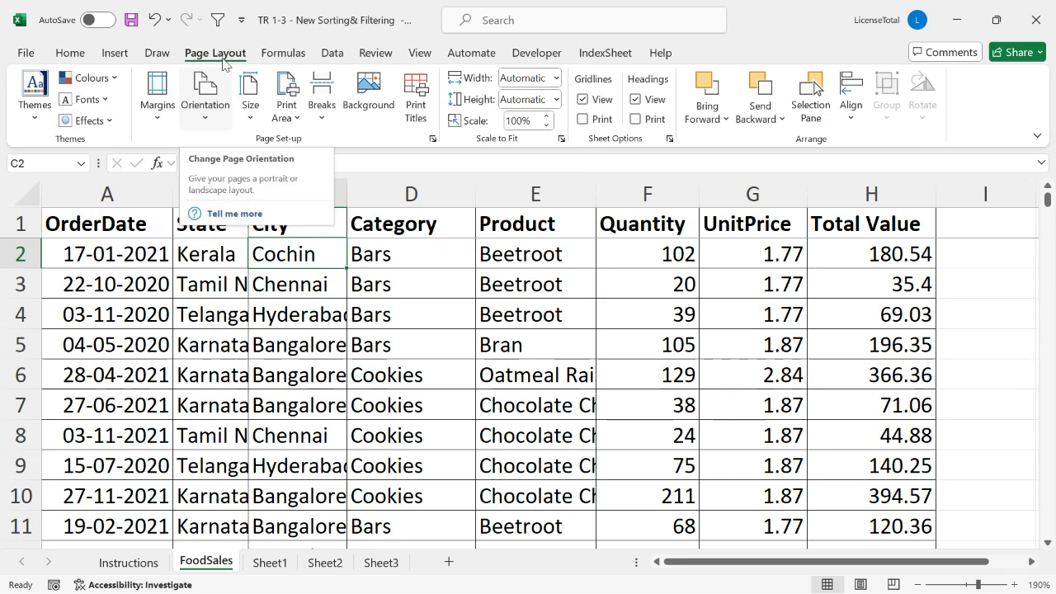
{"action": "left_click", "coordinate": [126, 247]}
- Set the range A1:H9 of the FoodSales sheet as the print area
{"action": "left_click", "coordinate": [291, 121]}
{"action": "left_click", "coordinate": [288, 113]}
{"action": "left_click", "coordinate": [200, 259]}
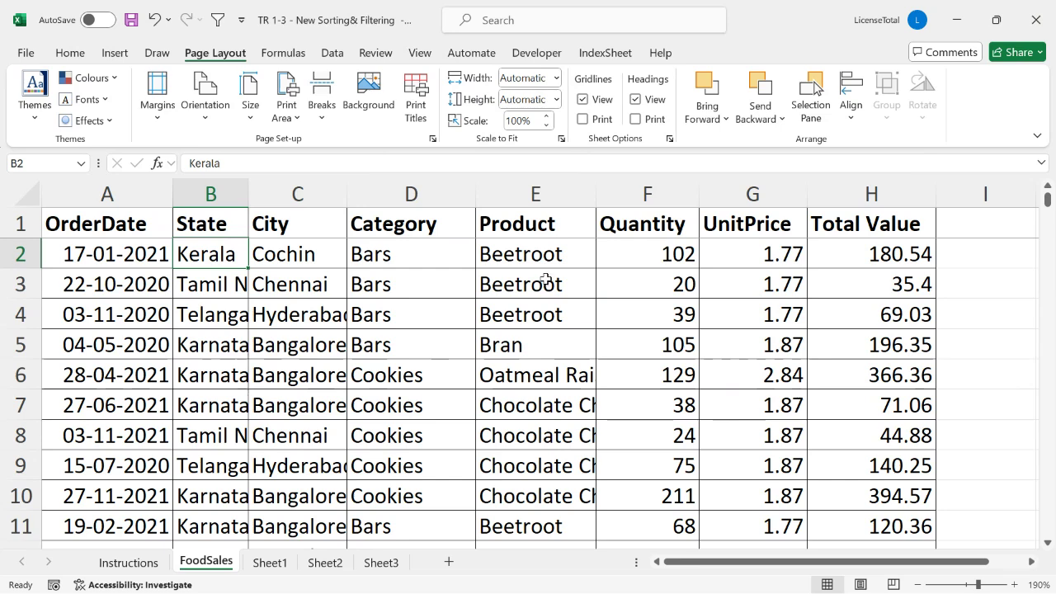
{"action": "left_click", "coordinate": [130, 225]}
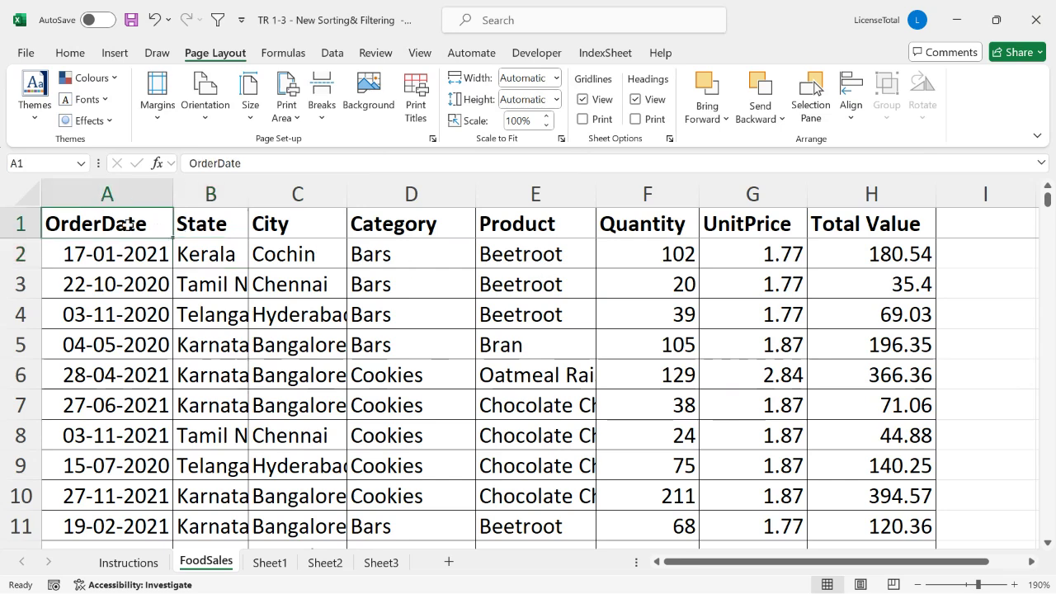
{"action": "left_click_drag", "start_coordinate": [254, 244], "coordinate": [849, 465]}
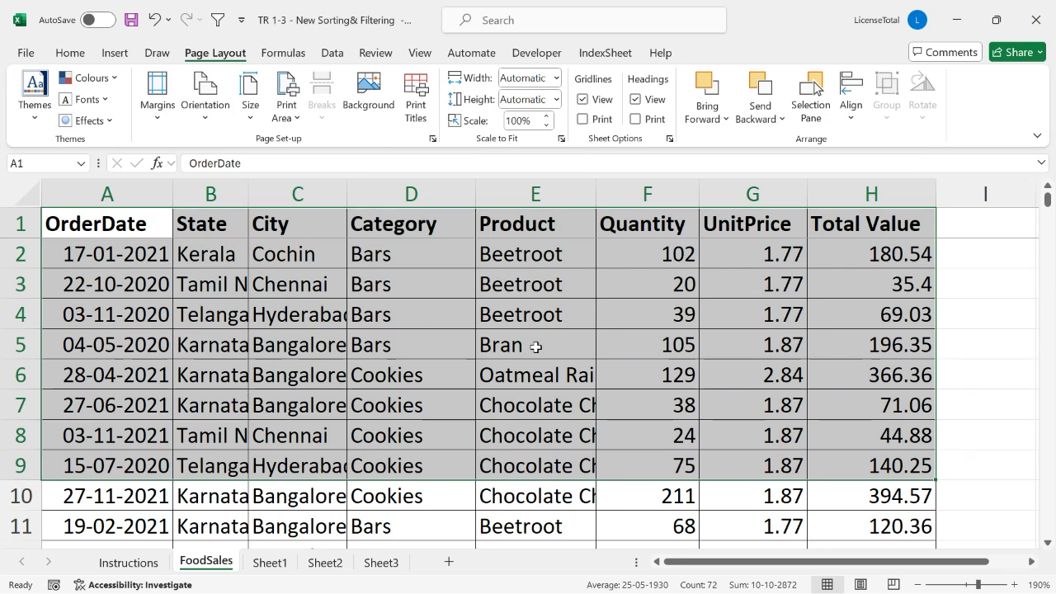
{"action": "left_click", "coordinate": [294, 120]}
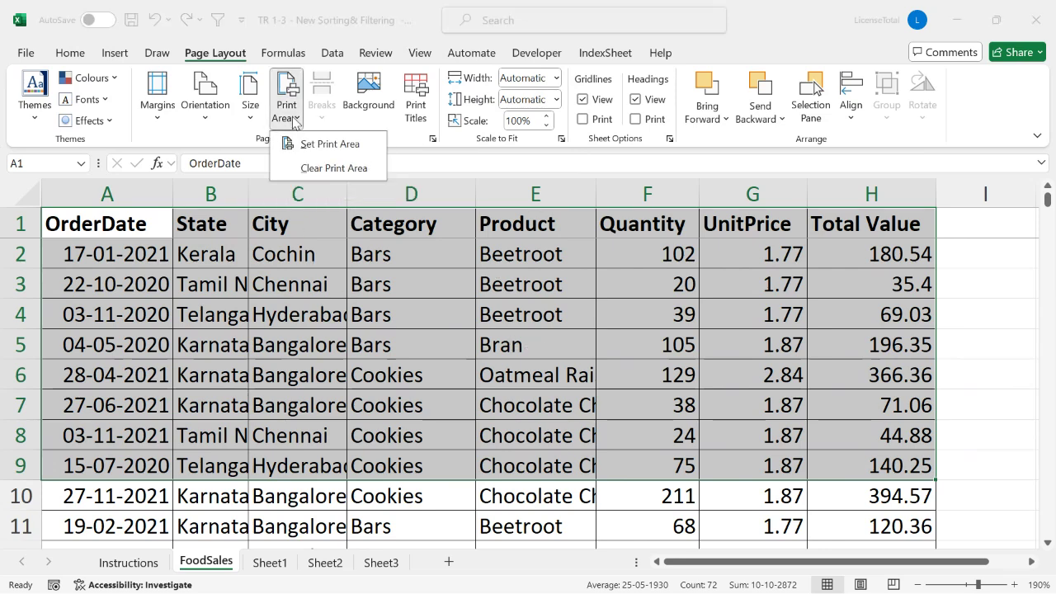
{"action": "left_click", "coordinate": [323, 145]}
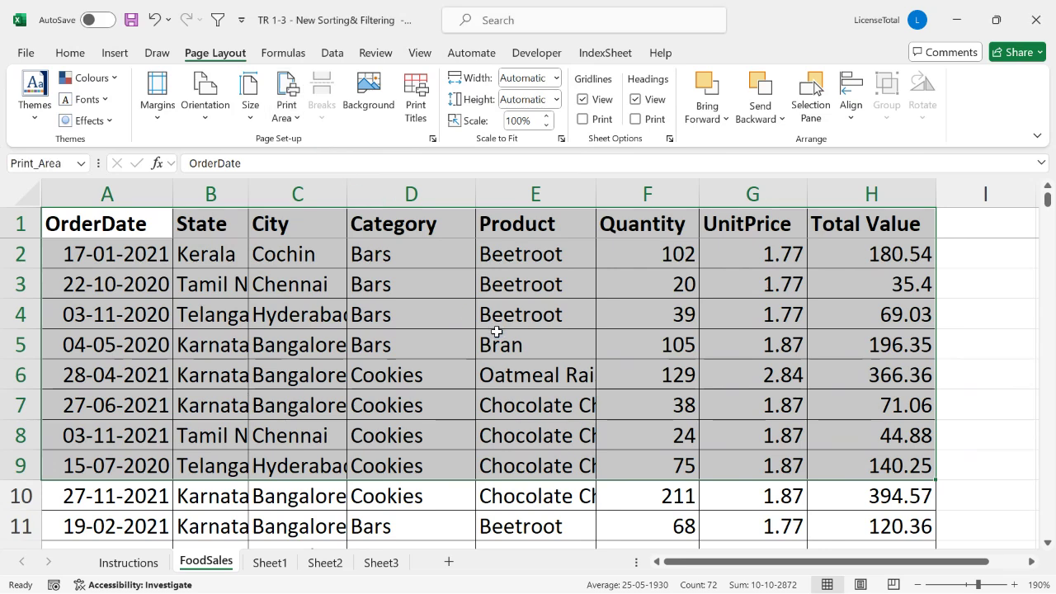
- Check the print preview of the defined print area and return to the sheet
{"action": "key", "text": "ctrl+q"}
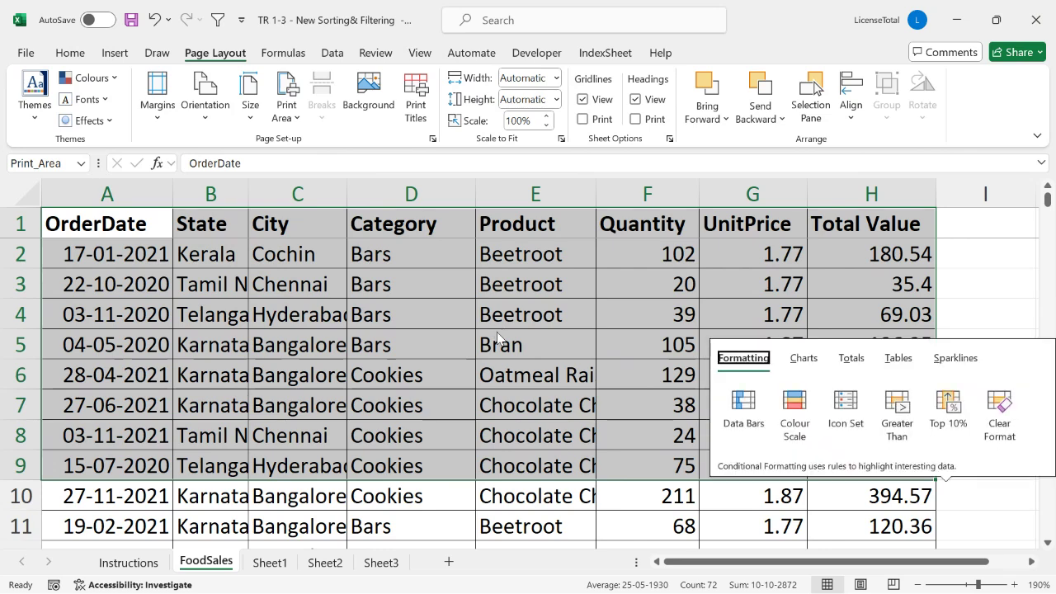
{"action": "left_click", "coordinate": [411, 314]}
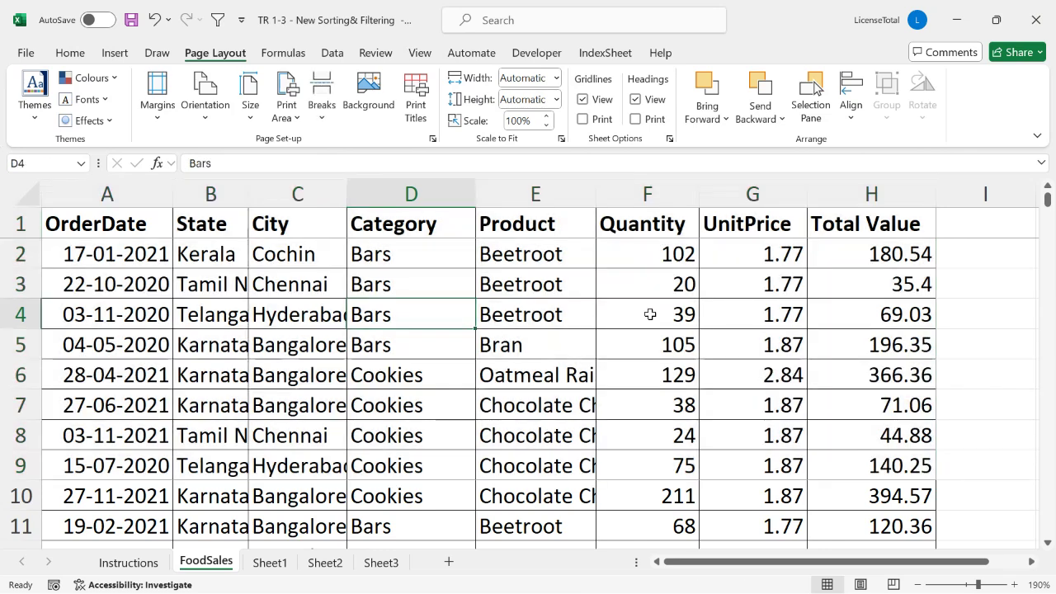
{"action": "key", "text": "ctrl+p"}
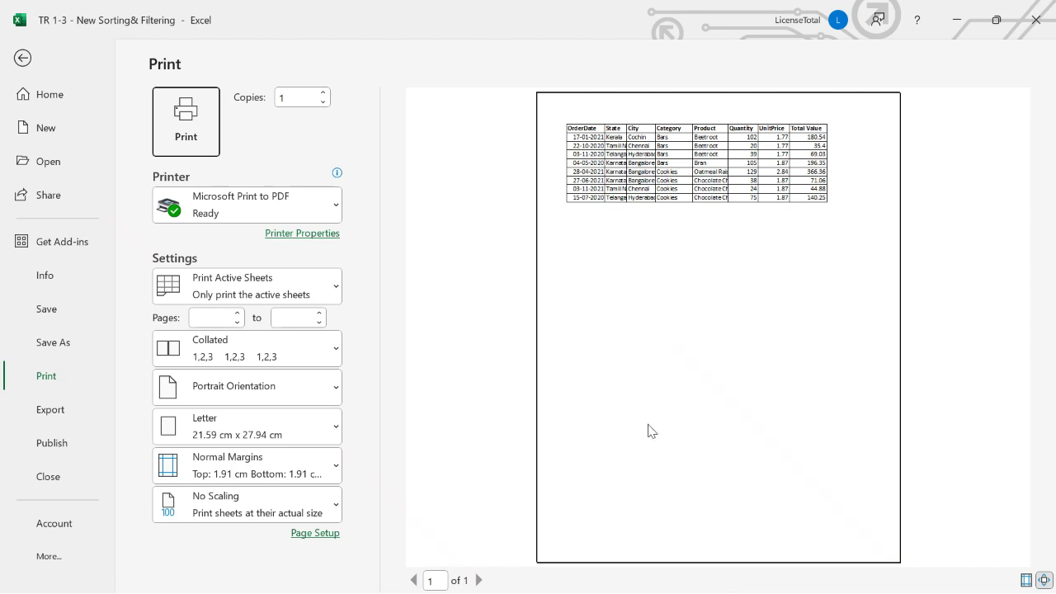
{"action": "left_click", "coordinate": [21, 61]}
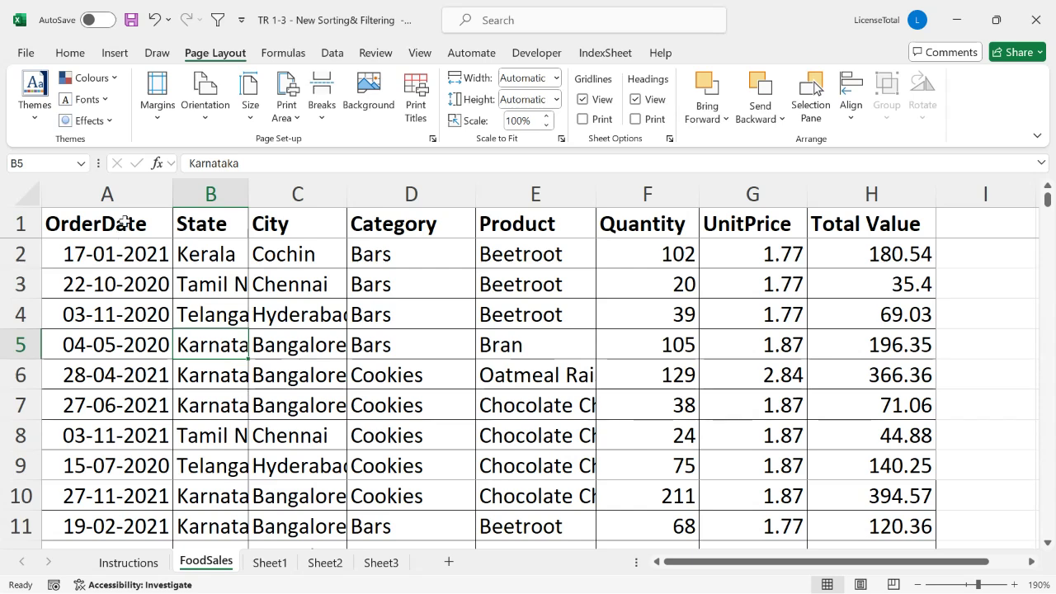
- Clear the print area of the FoodSales sheet
{"action": "left_click", "coordinate": [295, 120]}
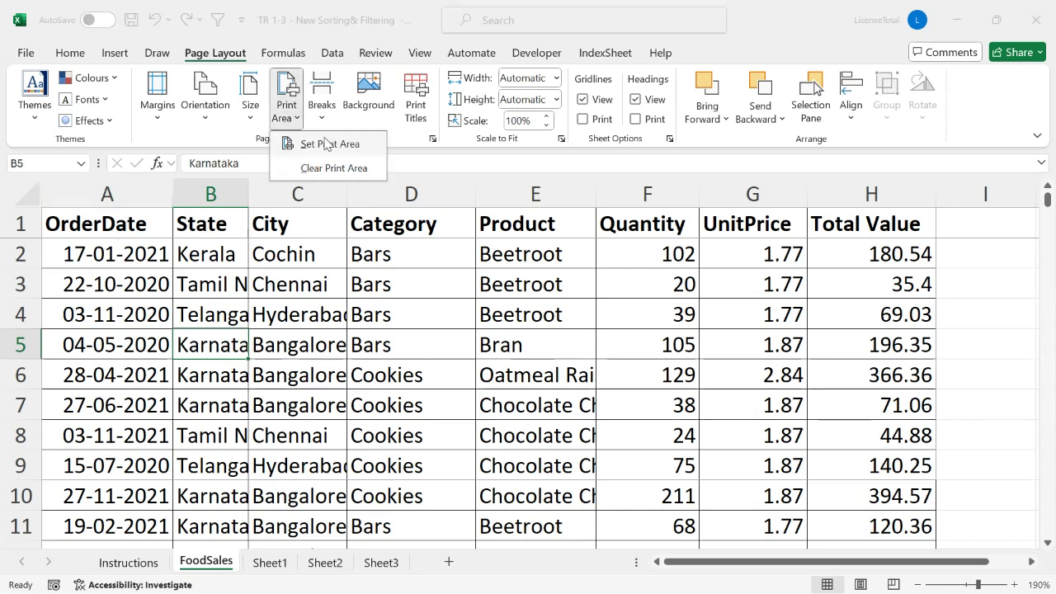
{"action": "left_click", "coordinate": [319, 154]}
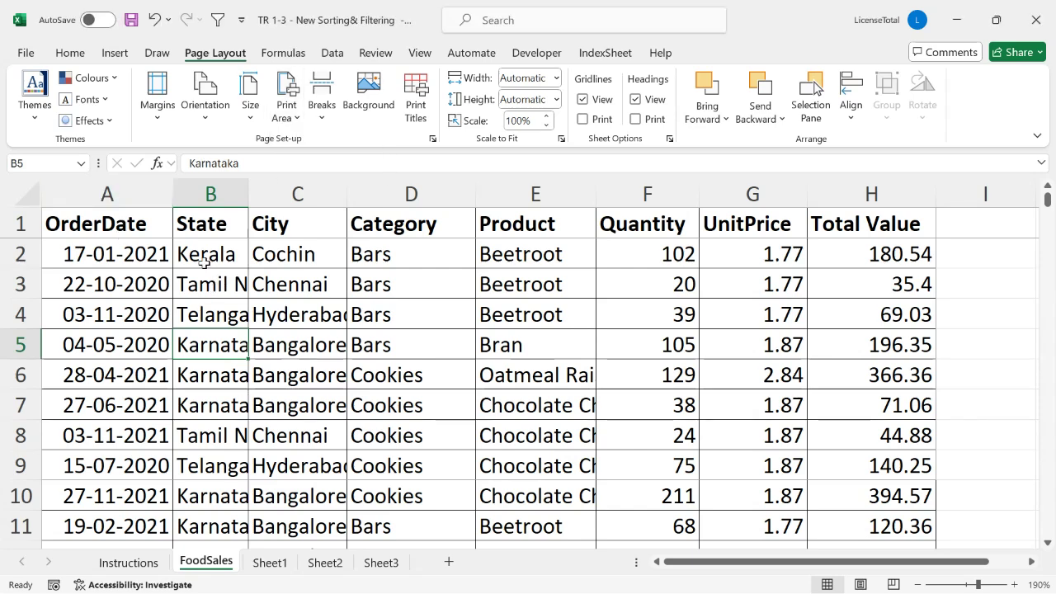
{"action": "left_click", "coordinate": [204, 260]}
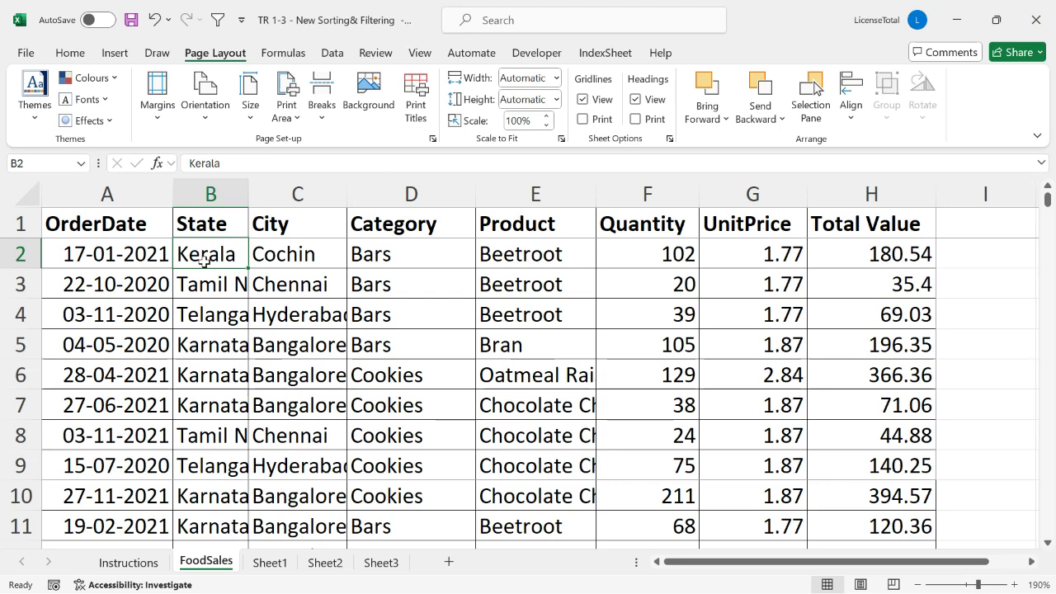
{"action": "left_click", "coordinate": [289, 123]}
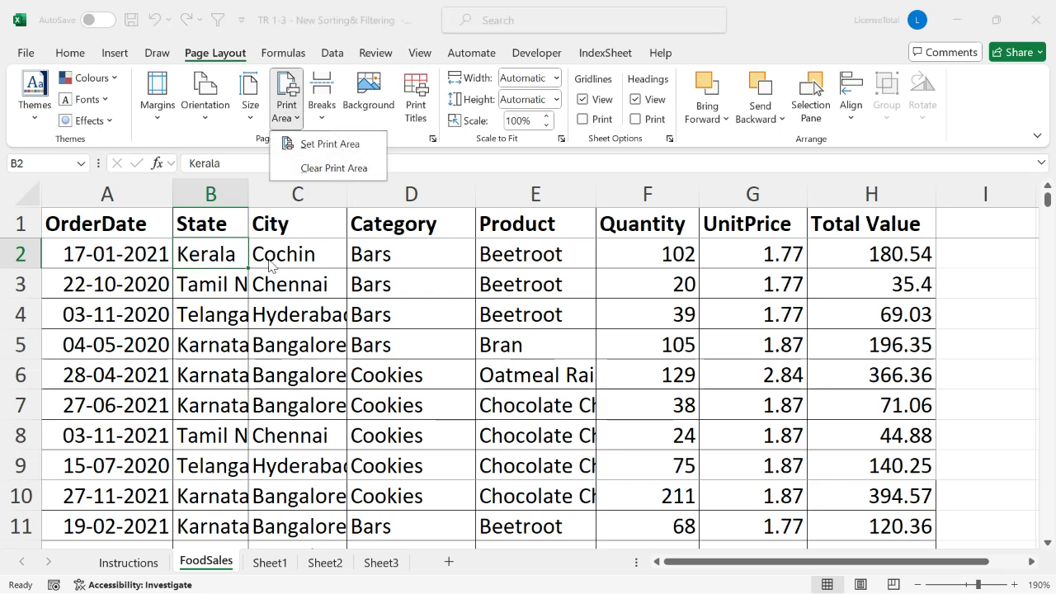
{"action": "left_click", "coordinate": [207, 273]}
{"action": "left_click", "coordinate": [286, 111]}
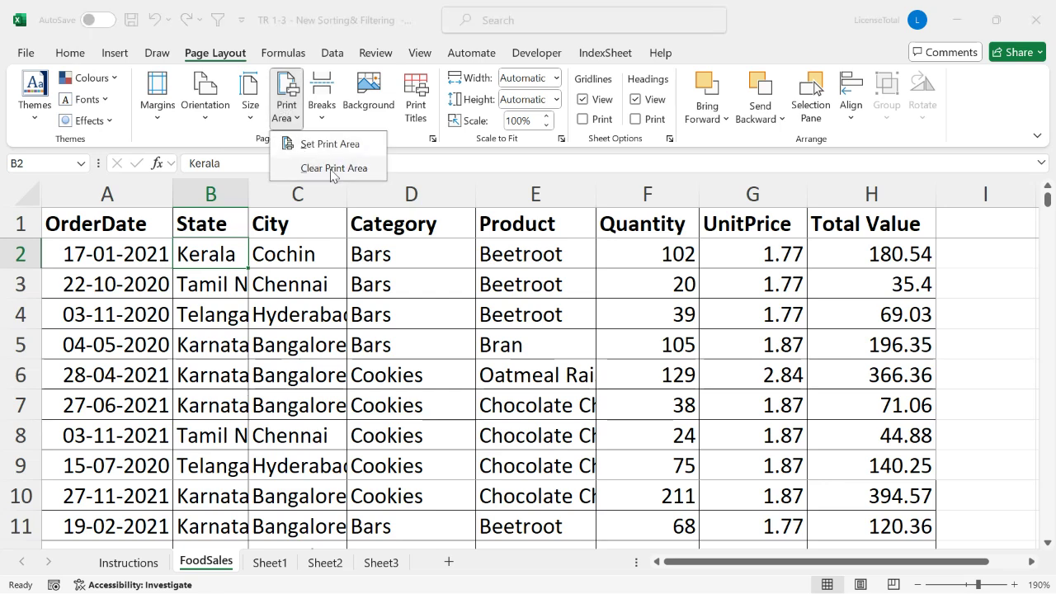
{"action": "left_click", "coordinate": [327, 169]}
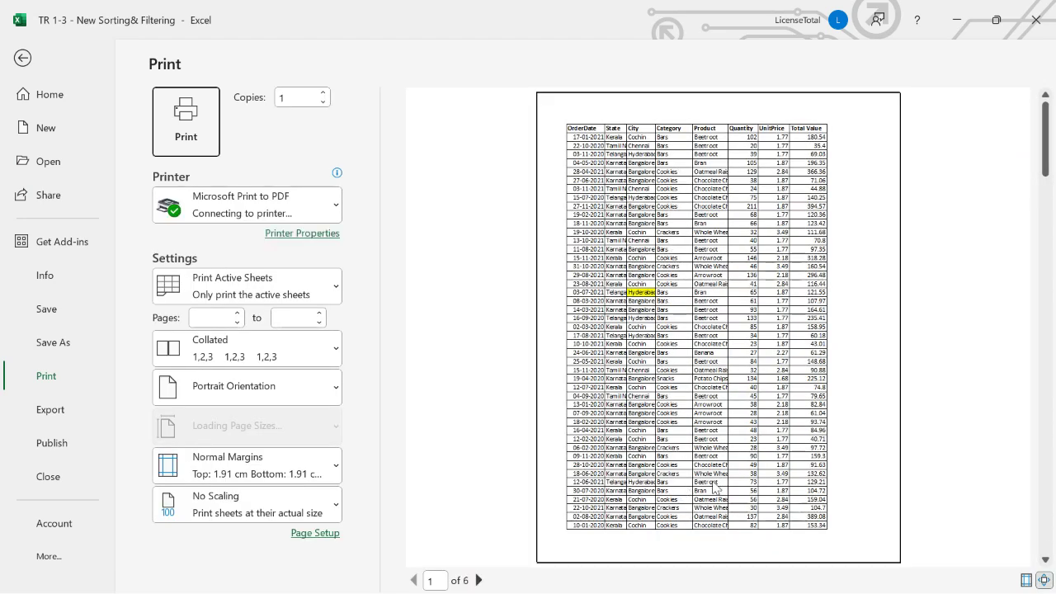
- Page through the print preview of the entire FoodSales sheet and return to the data
{"action": "scroll", "coordinate": [827, 429], "scroll_direction": "down", "scroll_amount": 1}
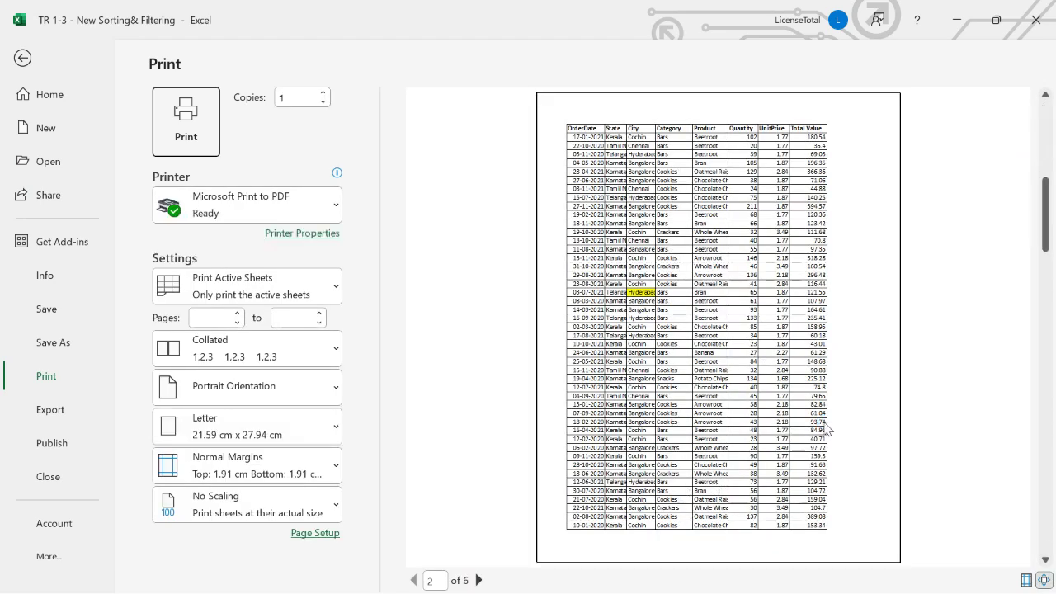
{"action": "scroll", "coordinate": [827, 429], "scroll_direction": "down", "scroll_amount": 1}
{"action": "scroll", "coordinate": [827, 429], "scroll_direction": "down", "scroll_amount": 1}
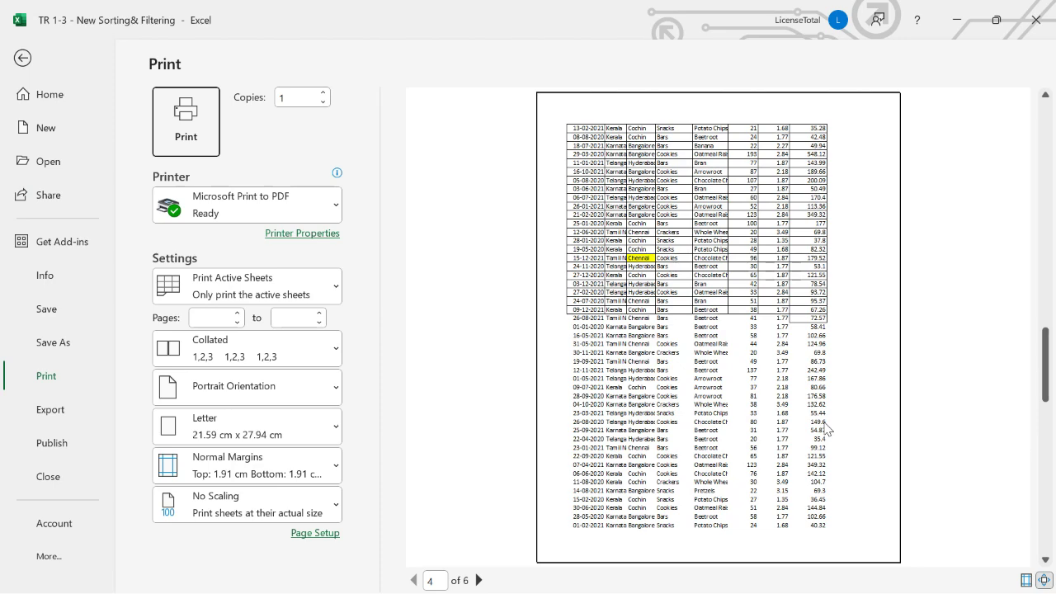
{"action": "scroll", "coordinate": [827, 429], "scroll_direction": "down", "scroll_amount": 1}
{"action": "scroll", "coordinate": [827, 429], "scroll_direction": "up", "scroll_amount": 3}
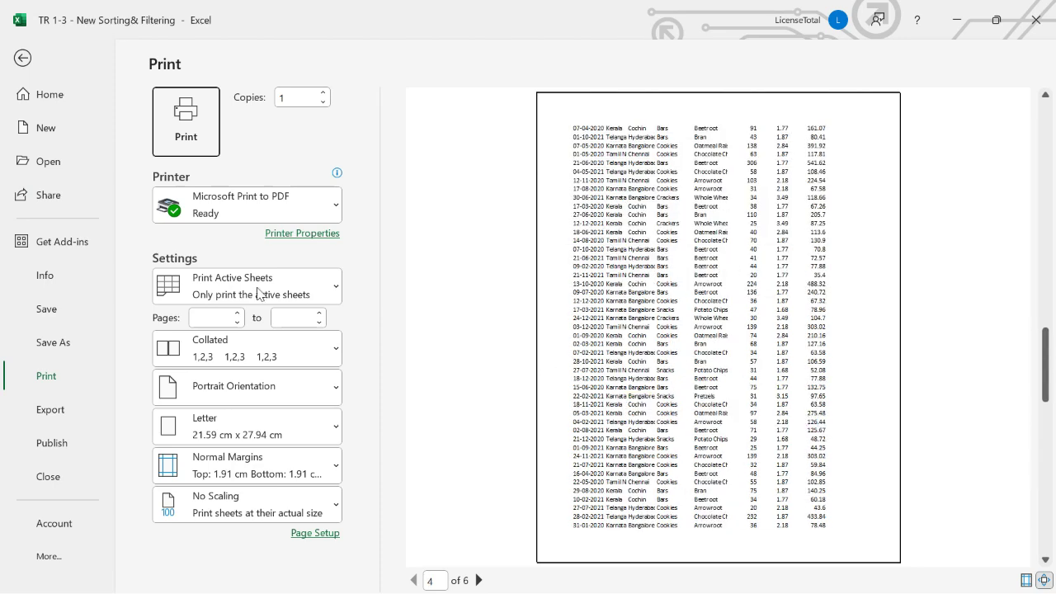
{"action": "left_click", "coordinate": [32, 64]}
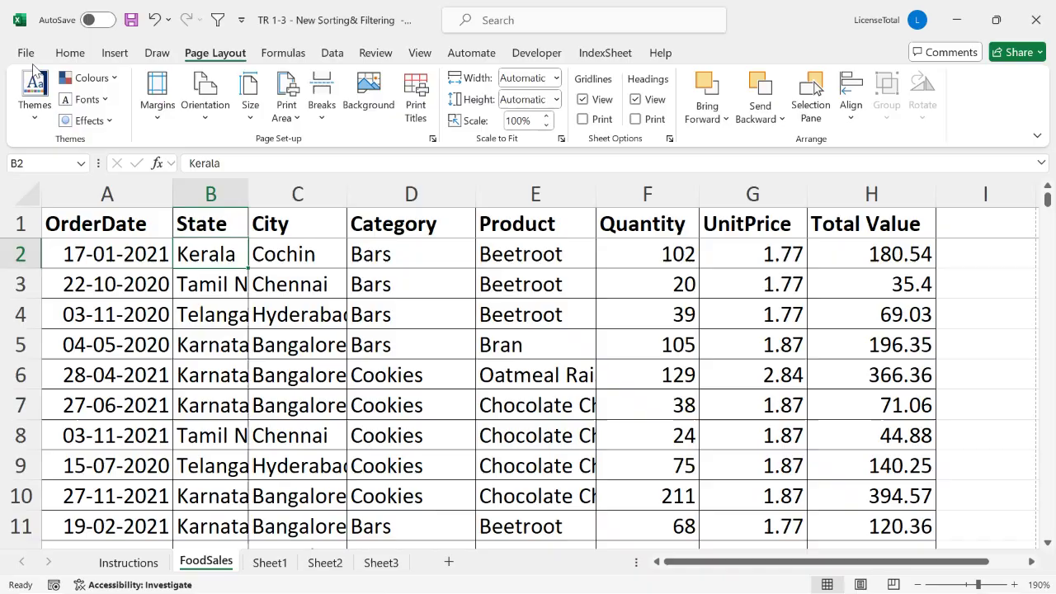
- Try setting a new print area, select the range A2:G6, and clear the print area again
{"action": "left_click", "coordinate": [288, 113]}
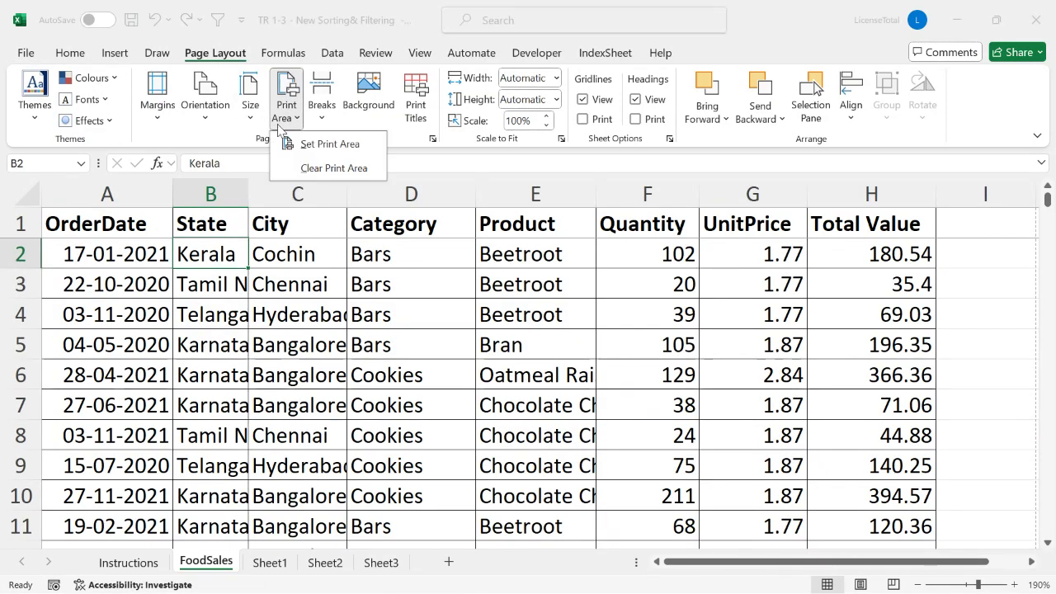
{"action": "left_click", "coordinate": [324, 144]}
{"action": "left_click_drag", "start_coordinate": [134, 247], "coordinate": [749, 366]}
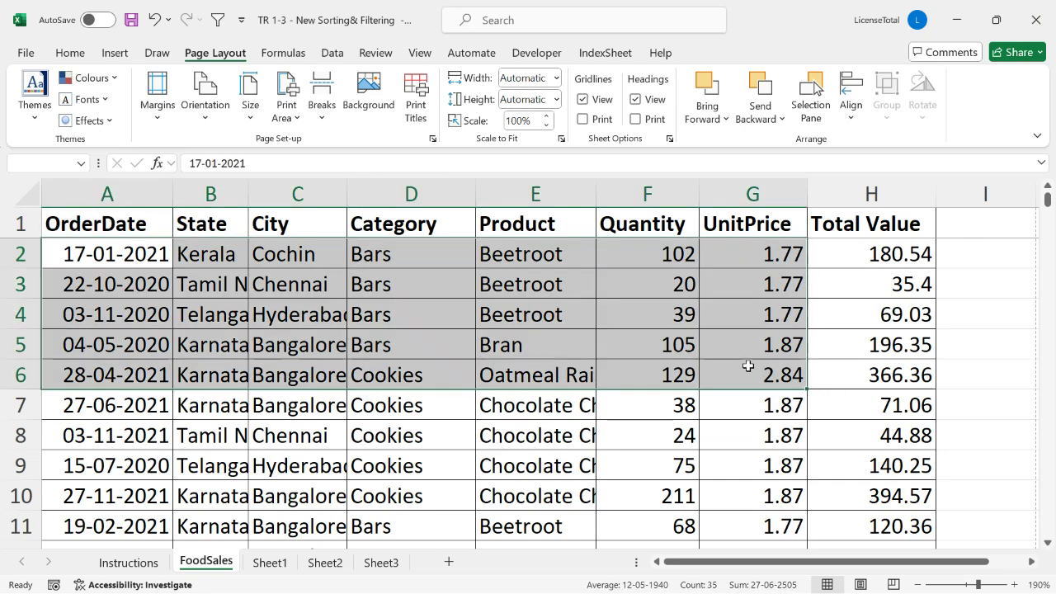
{"action": "left_click", "coordinate": [321, 106]}
{"action": "left_click", "coordinate": [297, 122]}
{"action": "left_click", "coordinate": [297, 122]}
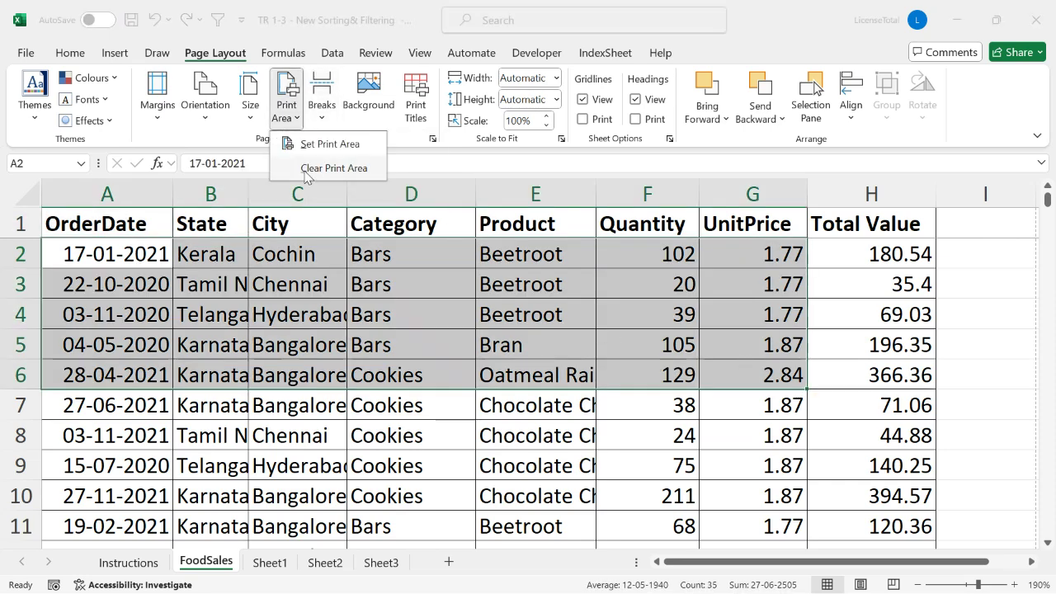
{"action": "left_click", "coordinate": [309, 170]}
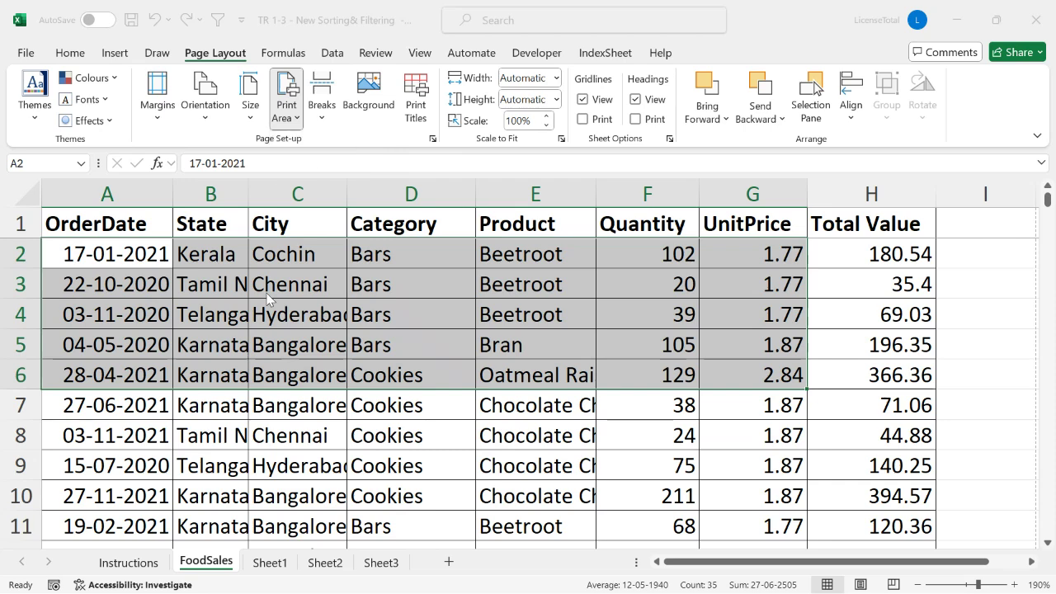
{"action": "left_click", "coordinate": [211, 315]}
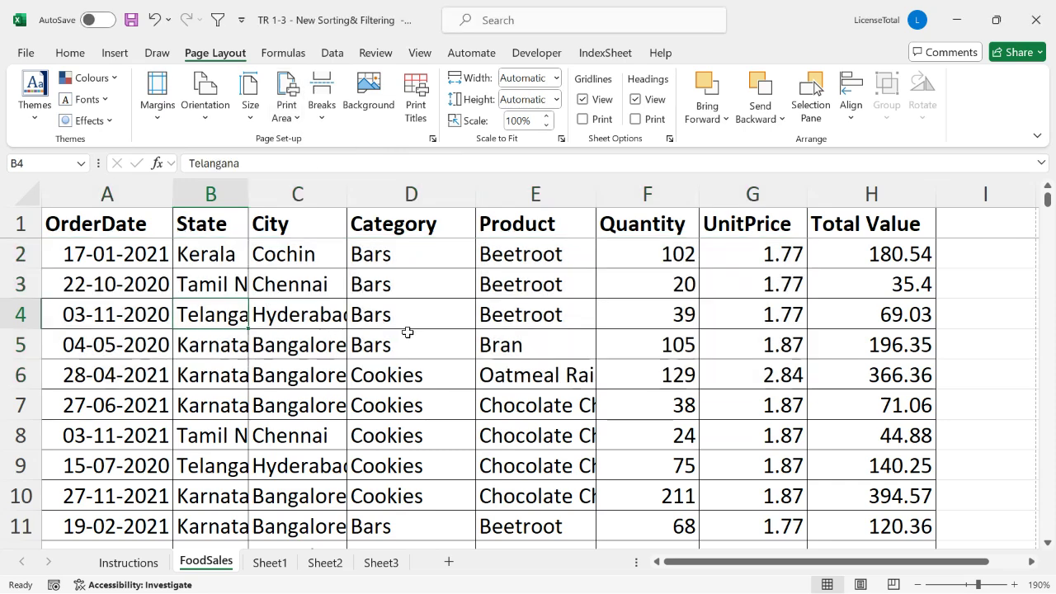
- Examine the page break options and the picture sources for a sheet background without applying either
{"action": "left_click", "coordinate": [322, 105]}
{"action": "left_click", "coordinate": [272, 281]}
{"action": "left_click", "coordinate": [272, 281]}
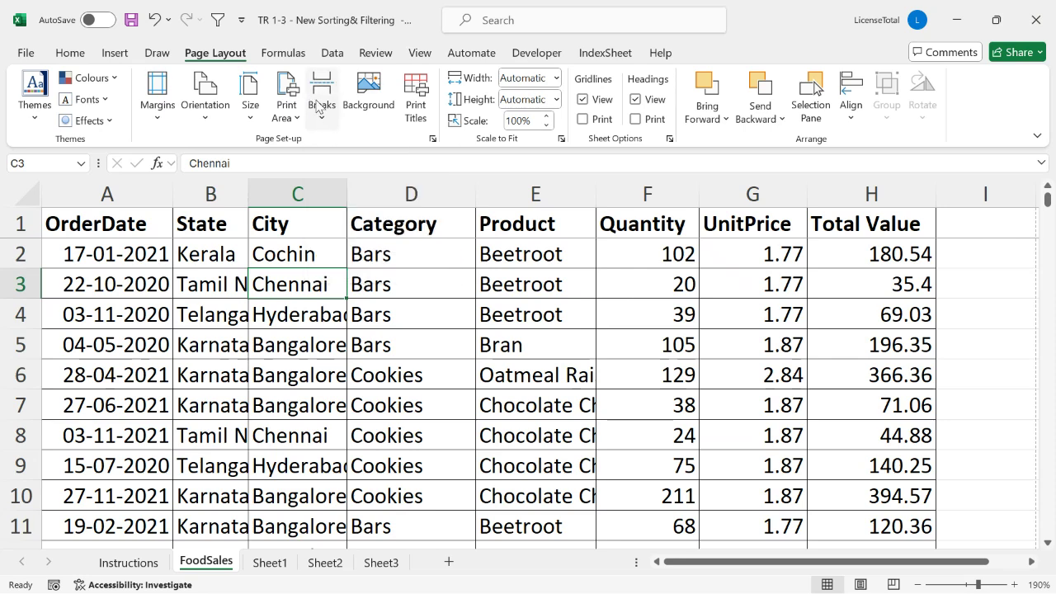
{"action": "left_click", "coordinate": [370, 108]}
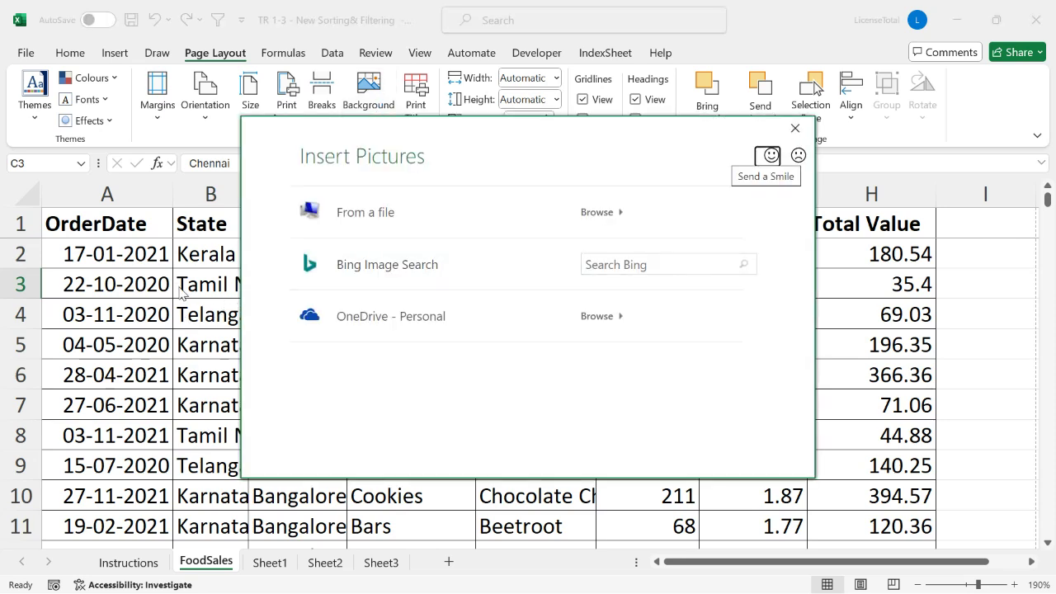
{"action": "left_click", "coordinate": [794, 132]}
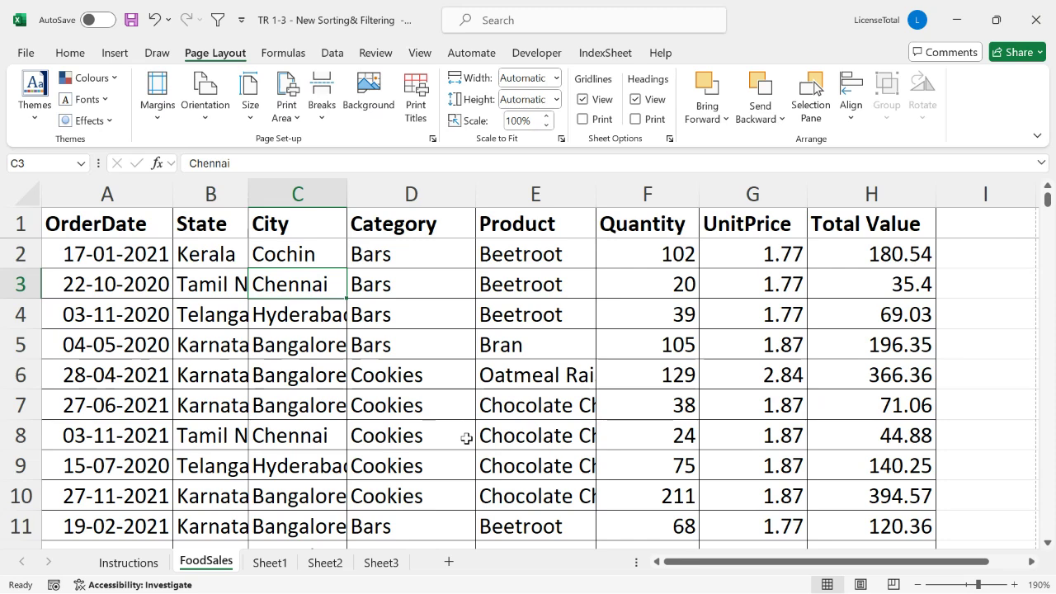
{"action": "scroll", "coordinate": [343, 344], "scroll_direction": "down", "scroll_amount": 1}
{"action": "scroll", "coordinate": [342, 344], "scroll_direction": "up", "scroll_amount": 1}
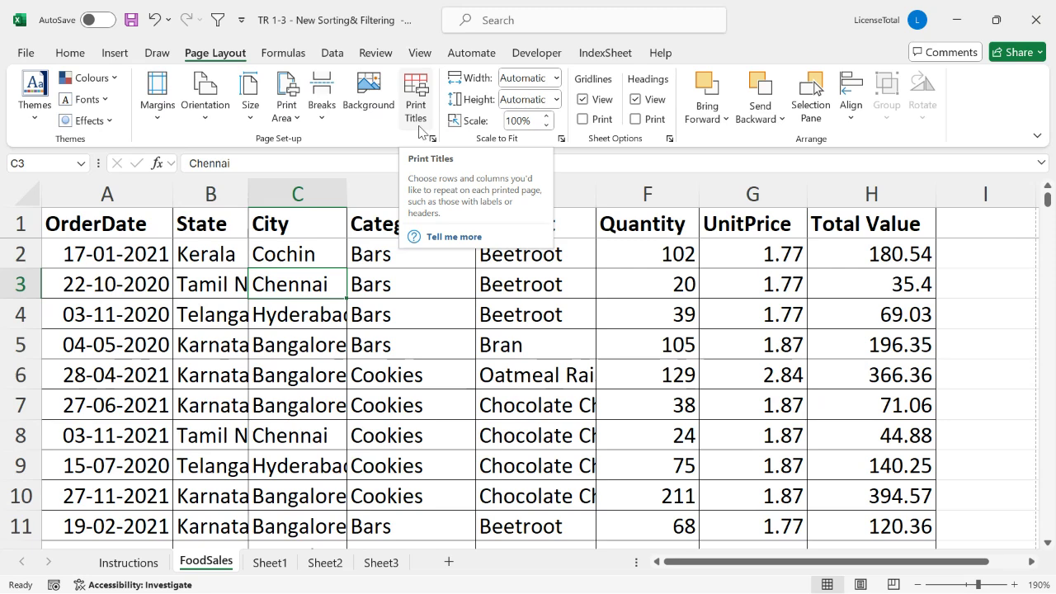
{"action": "left_click", "coordinate": [152, 255]}
{"action": "left_click", "coordinate": [125, 232]}
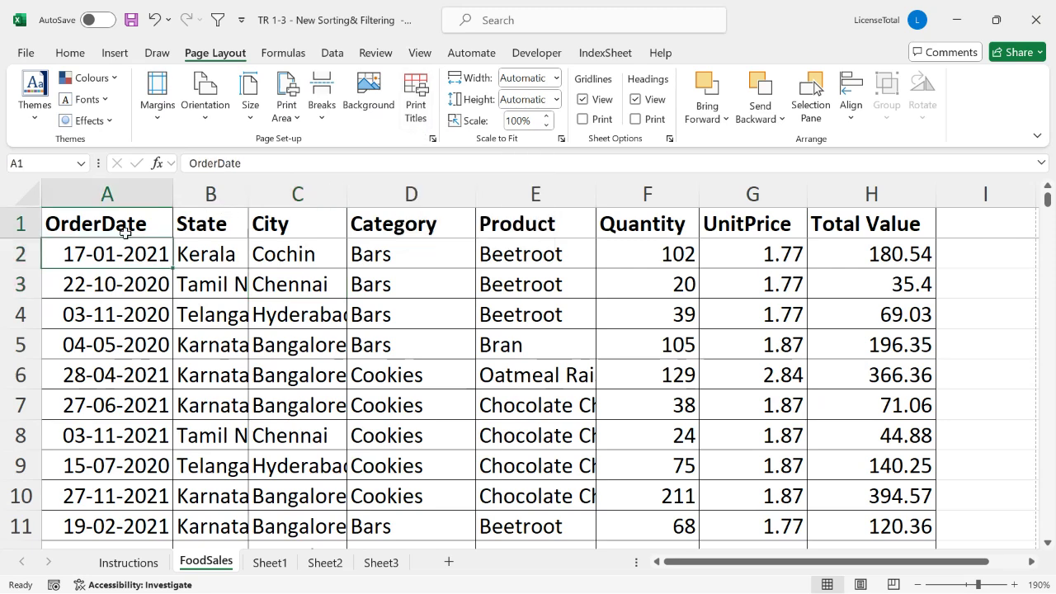
{"action": "left_click", "coordinate": [154, 258]}
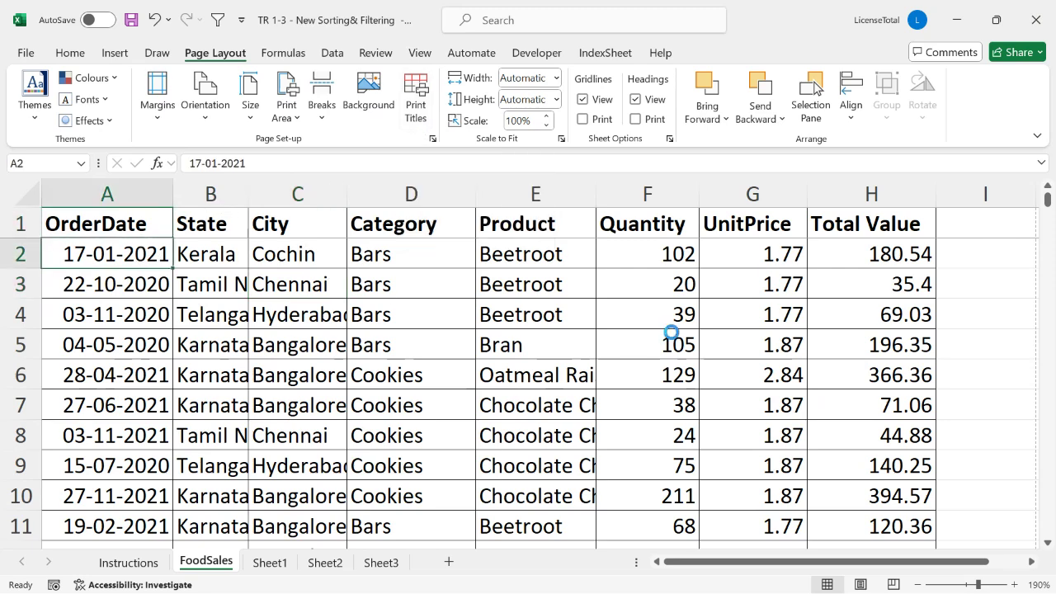
- Check the column headings on the first three pages of the FoodSales print preview and return to the sheet
{"action": "key", "text": "ctrl+p"}
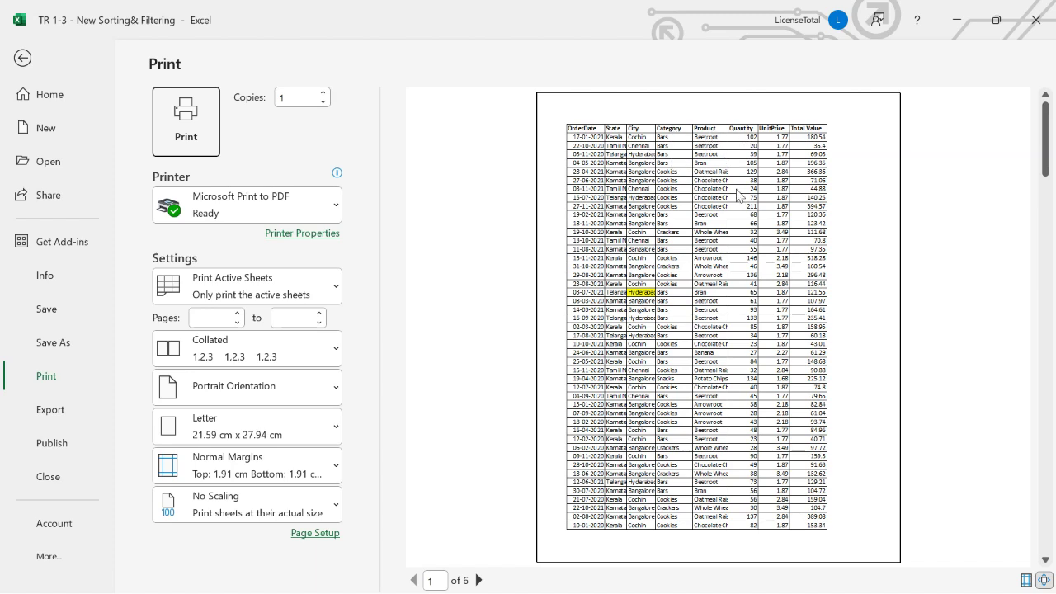
{"action": "left_click", "coordinate": [479, 580]}
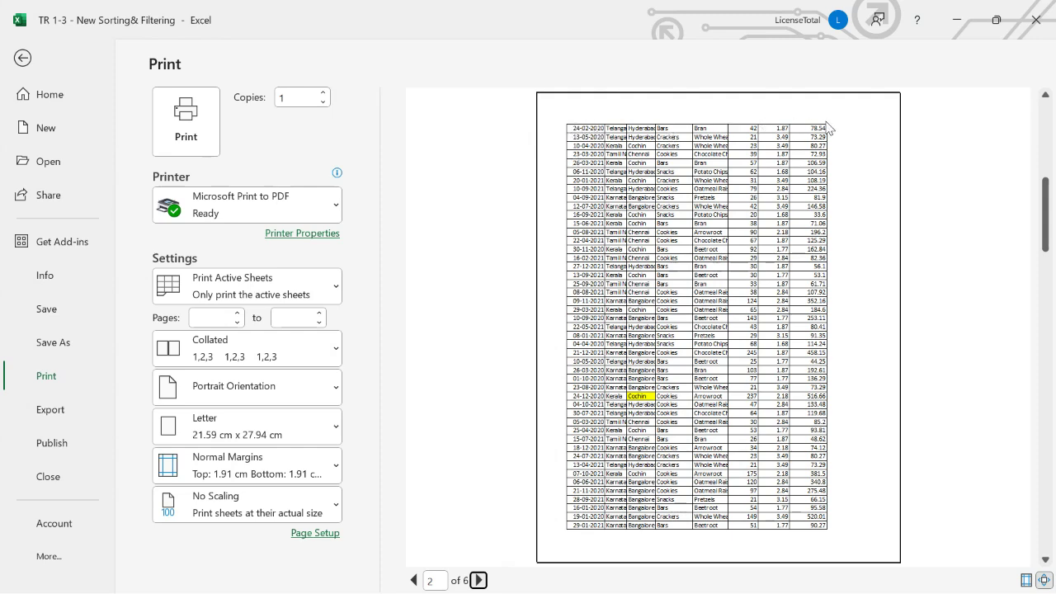
{"action": "left_click", "coordinate": [480, 581]}
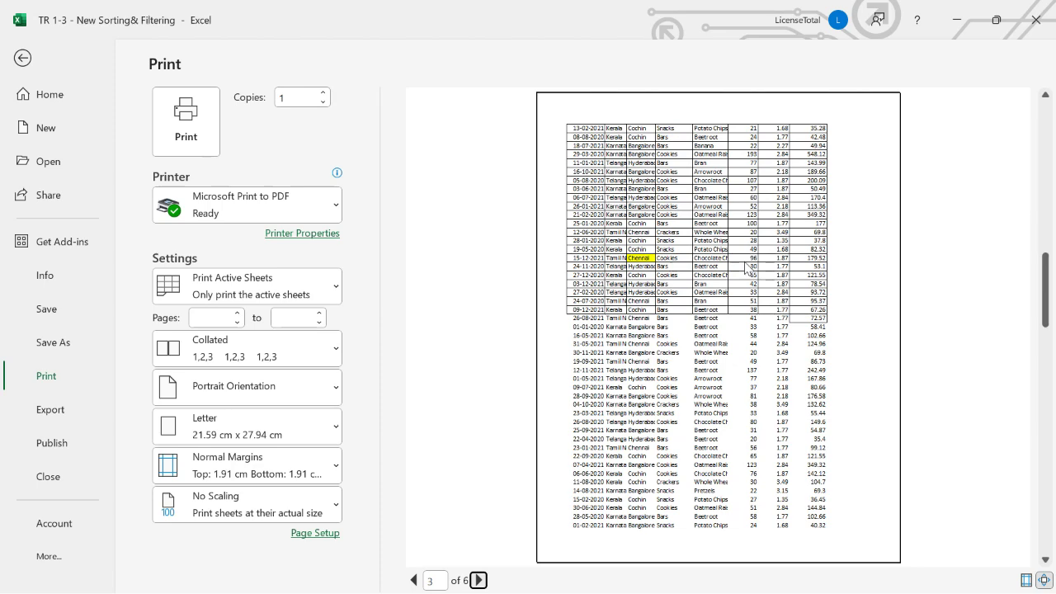
{"action": "left_click", "coordinate": [415, 581]}
{"action": "left_click", "coordinate": [414, 581]}
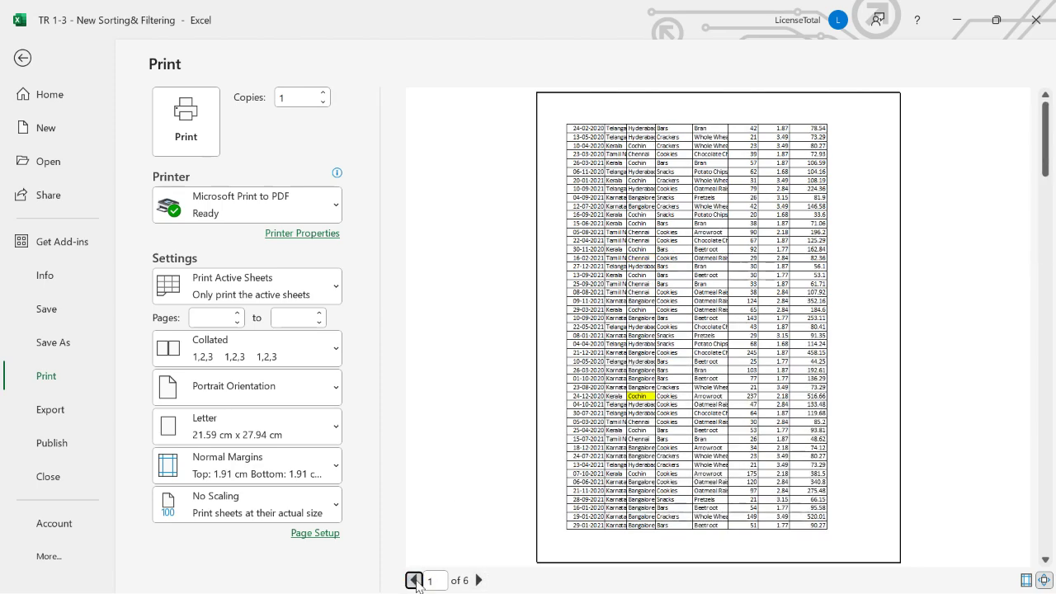
{"action": "left_click", "coordinate": [22, 71]}
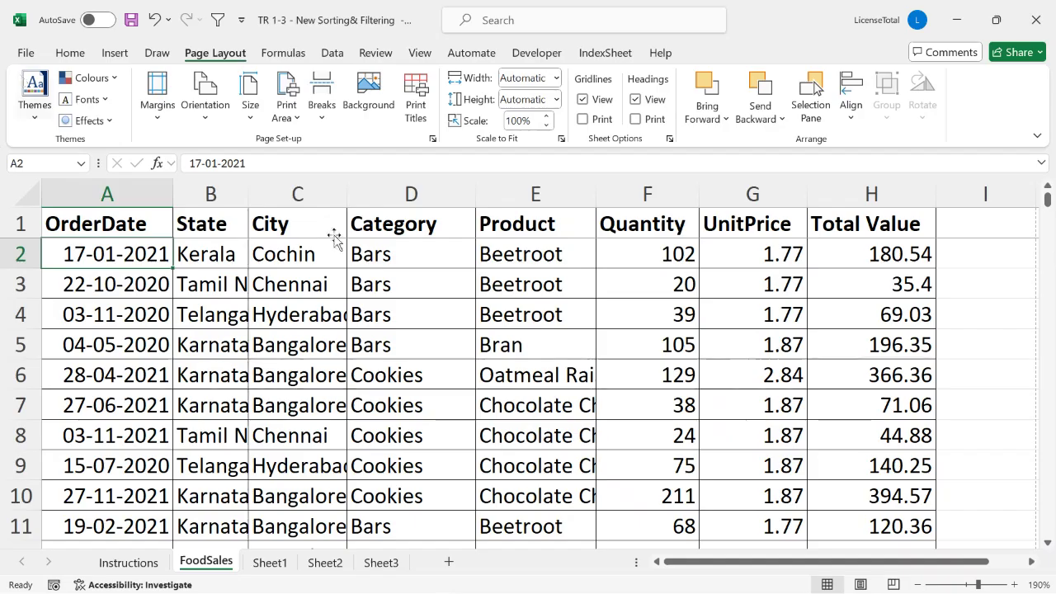
- Select the header cells A1:H1 on FoodSales and clear the selection
{"action": "left_click", "coordinate": [335, 233]}
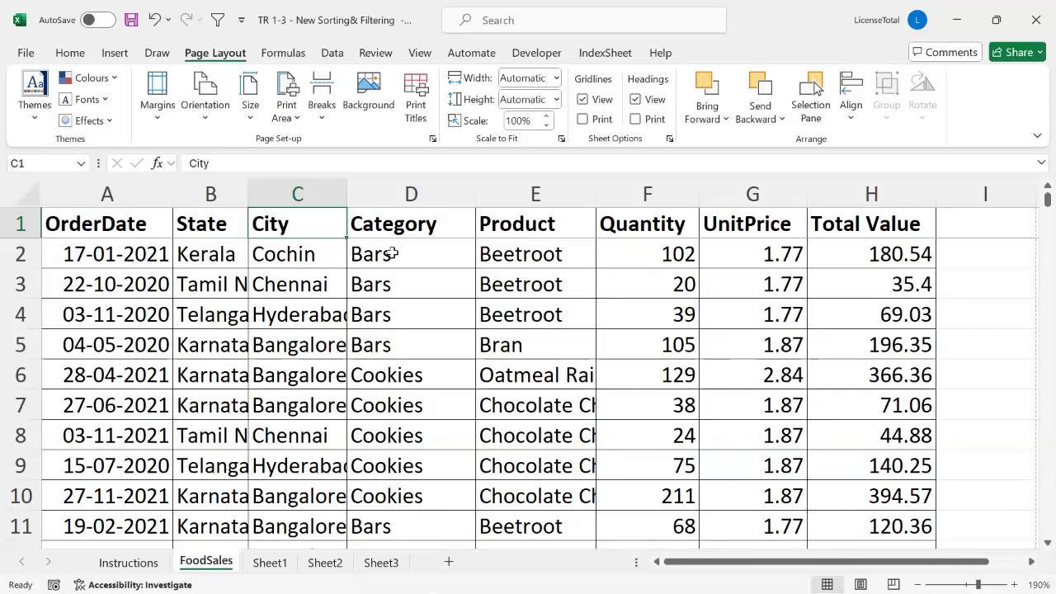
{"action": "left_click", "coordinate": [395, 253]}
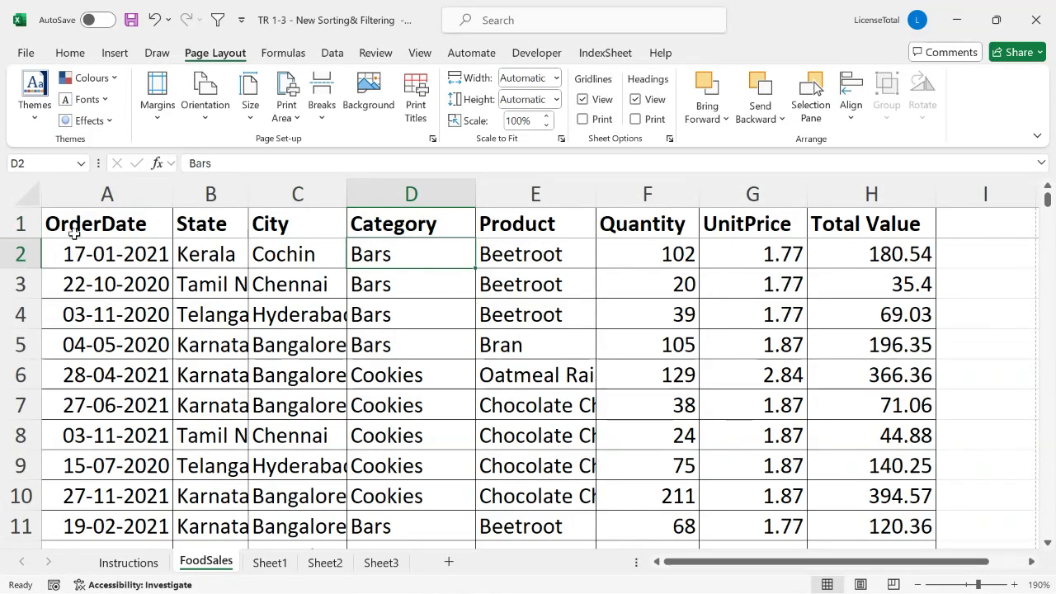
{"action": "left_click_drag", "start_coordinate": [88, 229], "coordinate": [875, 218]}
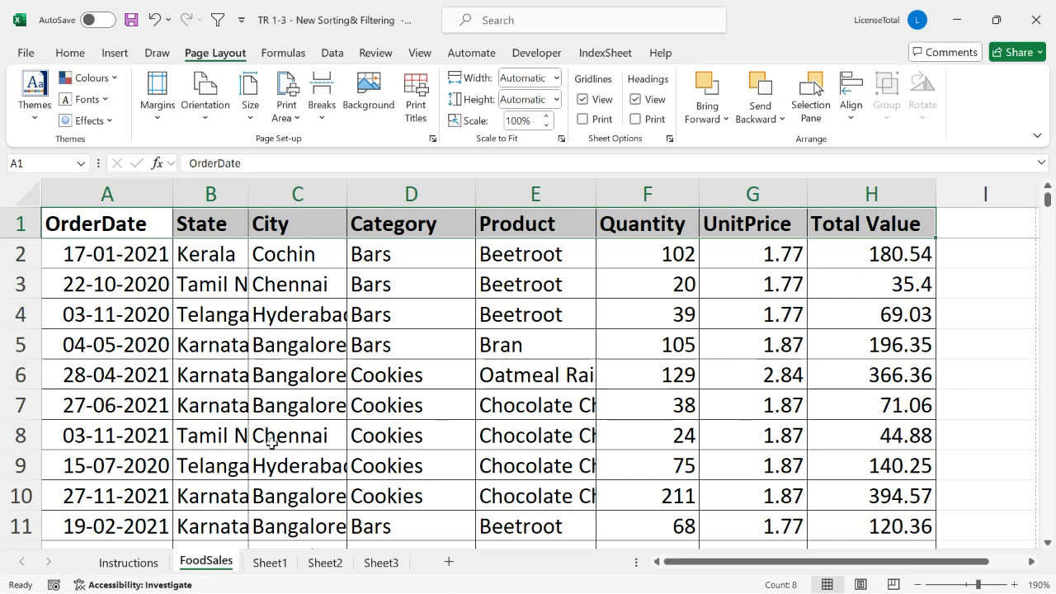
{"action": "left_click", "coordinate": [324, 345]}
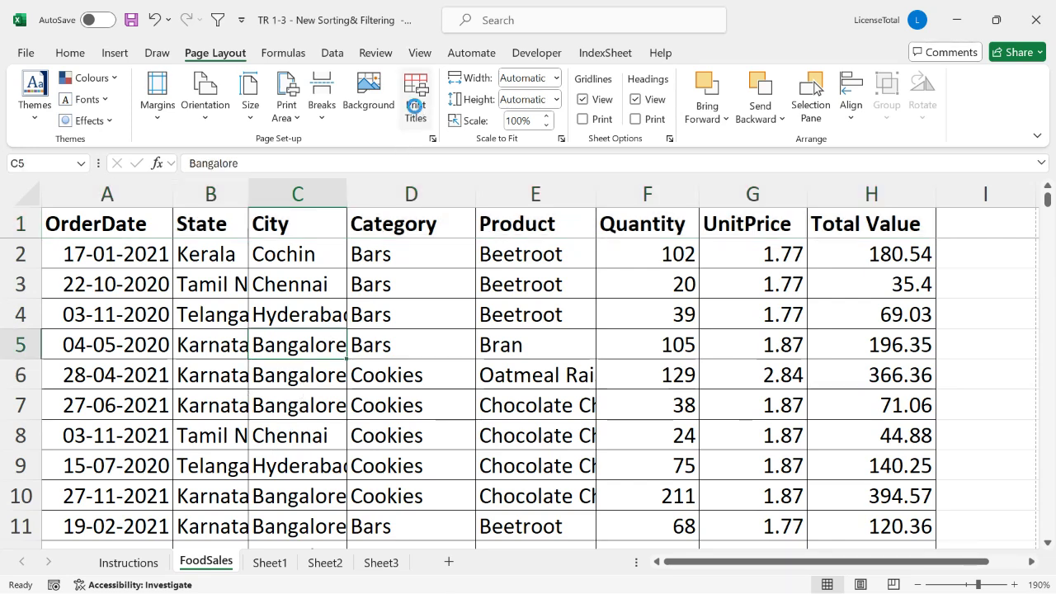
- Set row 1 ($1:$1) of FoodSales as the print title row to repeat at the top of every page
{"action": "left_click", "coordinate": [416, 110]}
{"action": "left_click_drag", "start_coordinate": [346, 19], "coordinate": [440, 206]}
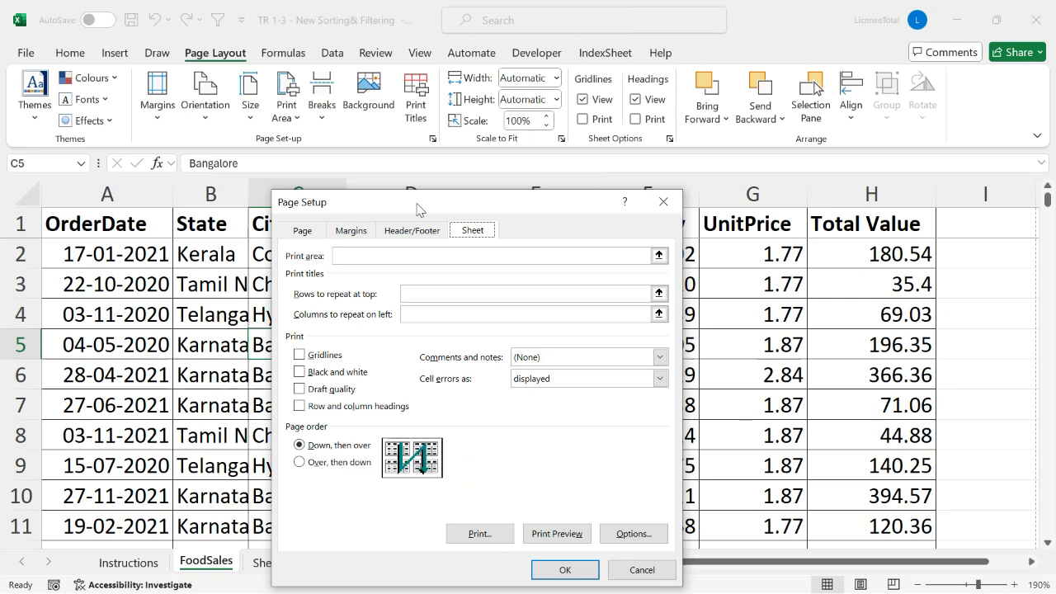
{"action": "left_click_drag", "start_coordinate": [418, 200], "coordinate": [412, 289]}
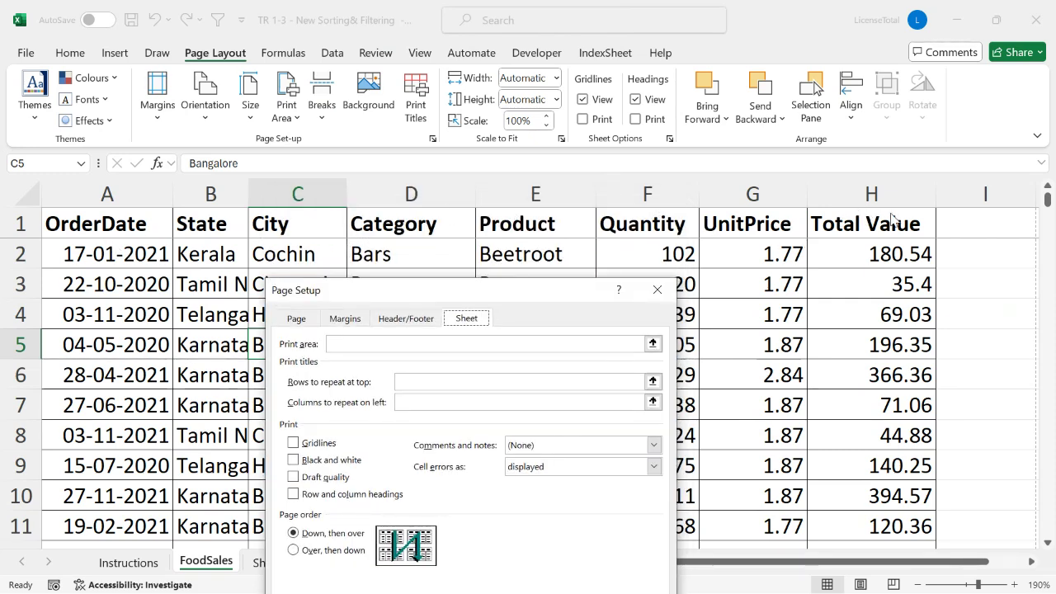
{"action": "left_click_drag", "start_coordinate": [495, 292], "coordinate": [701, 63]}
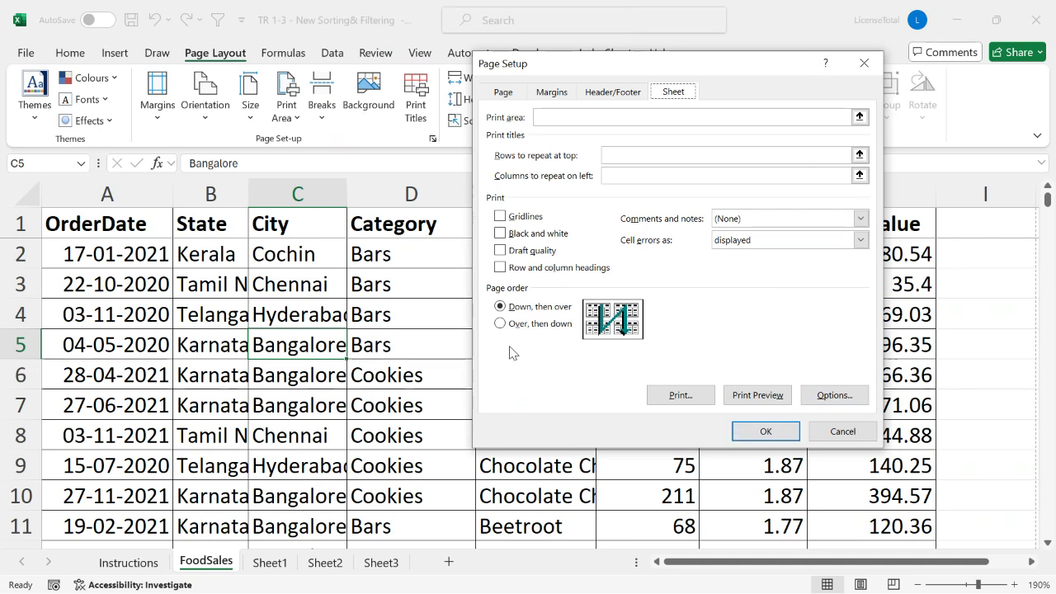
{"action": "left_click_drag", "start_coordinate": [597, 69], "coordinate": [625, 68]}
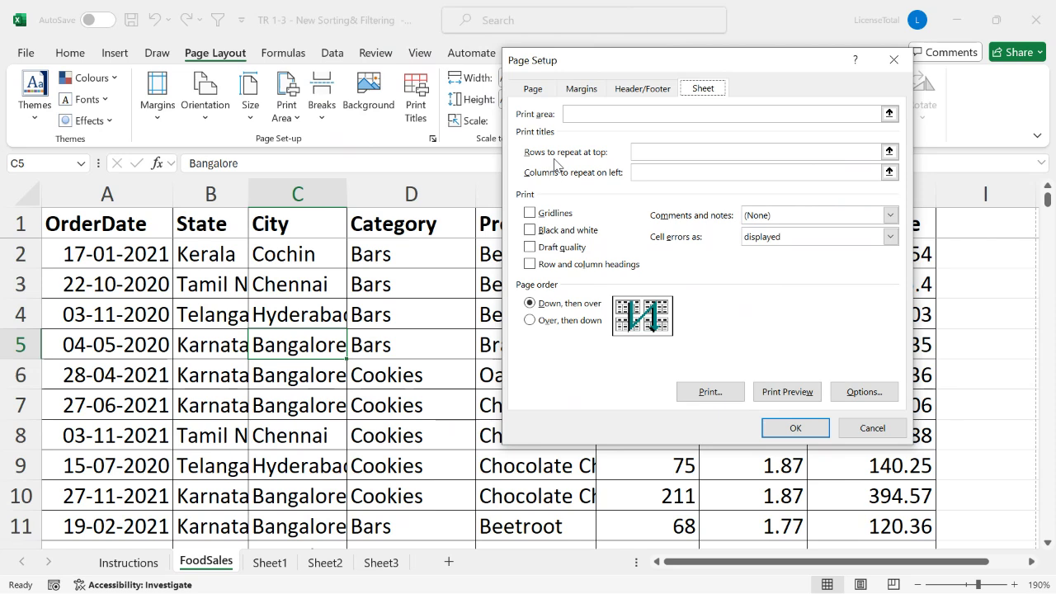
{"action": "left_click", "coordinate": [651, 153]}
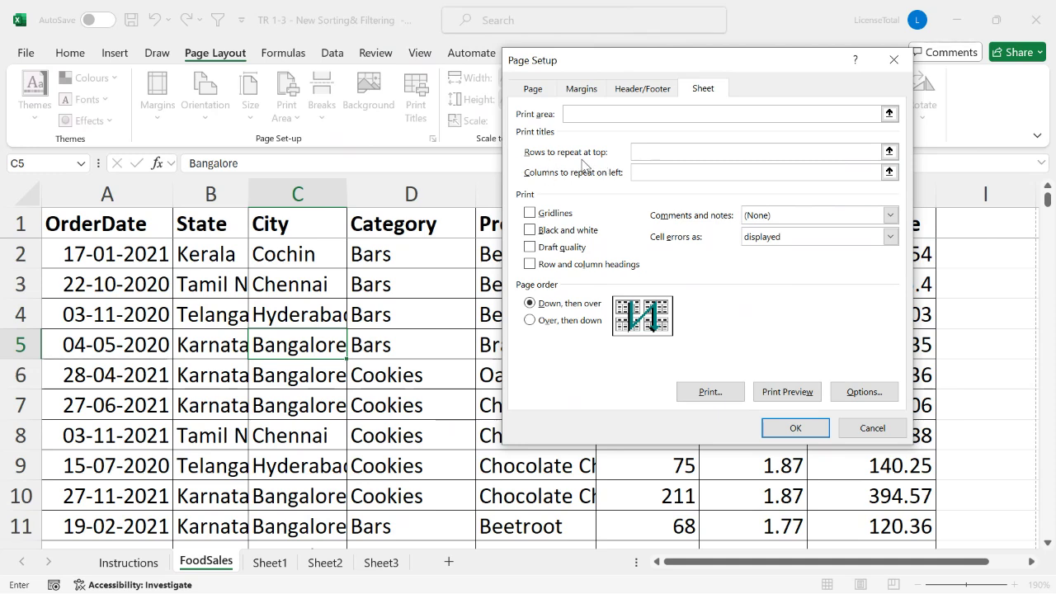
{"action": "left_click_drag", "start_coordinate": [688, 66], "coordinate": [729, 225]}
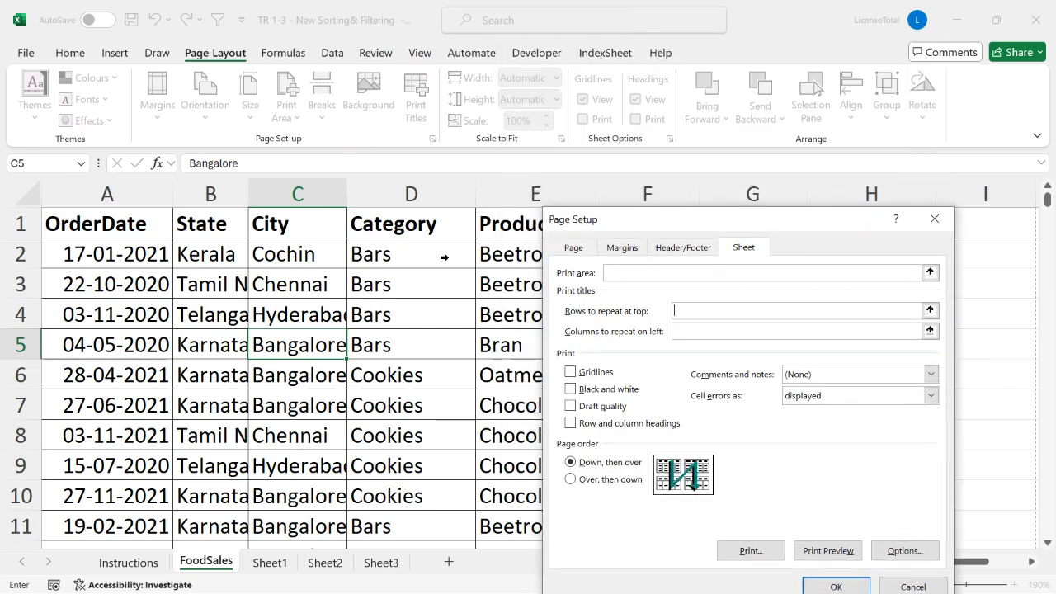
{"action": "left_click", "coordinate": [19, 224]}
{"action": "left_click_drag", "start_coordinate": [681, 227], "coordinate": [618, 307]}
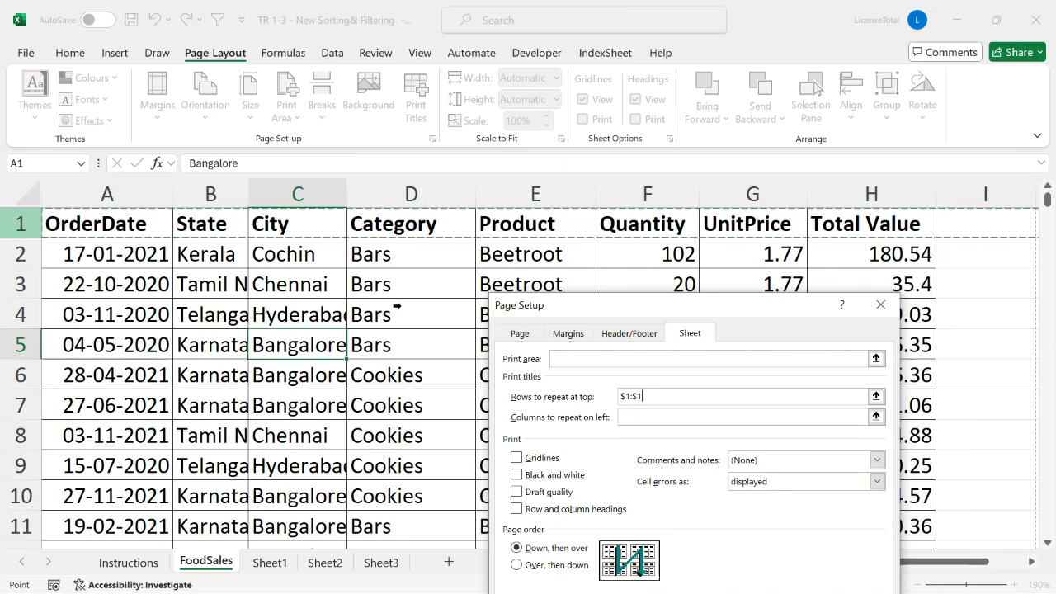
{"action": "left_click_drag", "start_coordinate": [622, 307], "coordinate": [620, 90]}
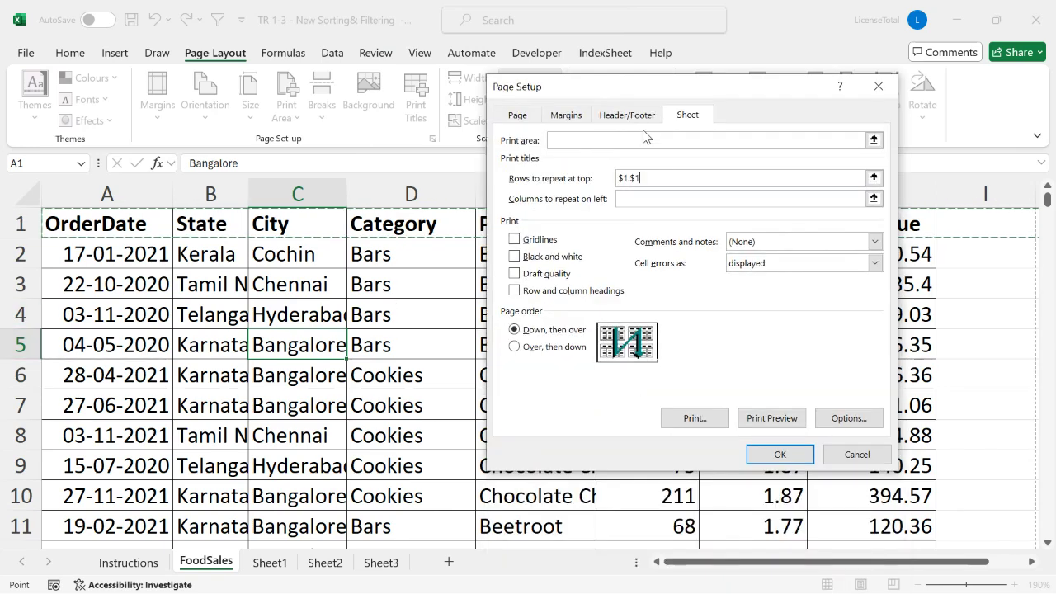
{"action": "left_click", "coordinate": [632, 179]}
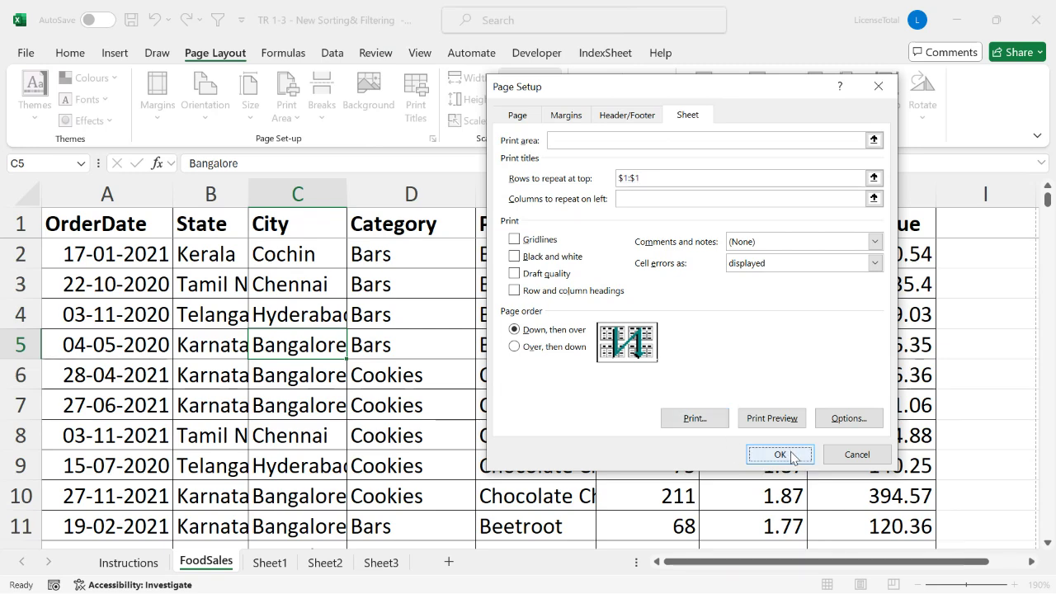
{"action": "left_click", "coordinate": [780, 454]}
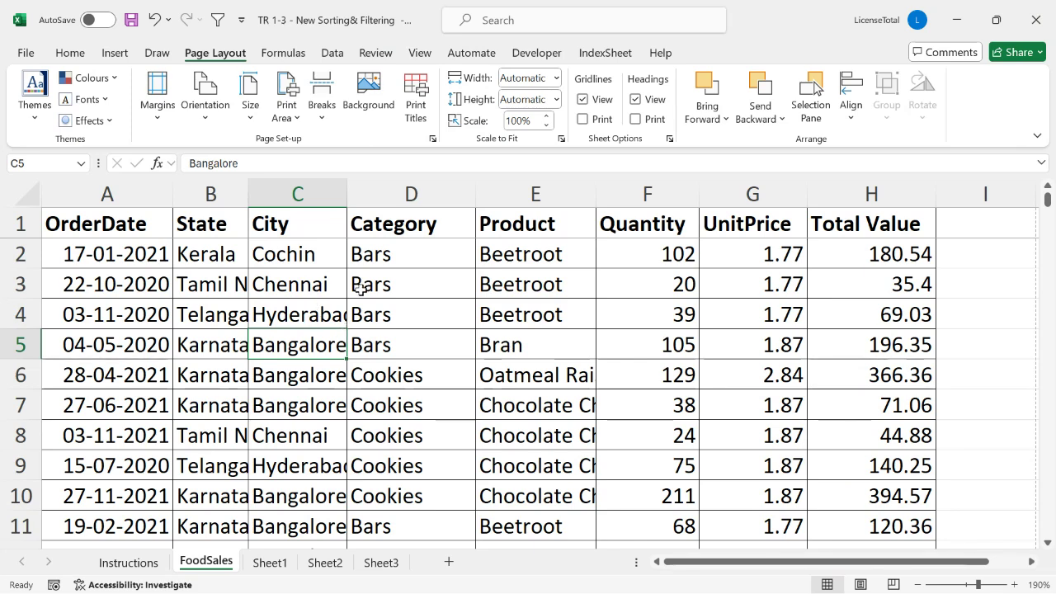
- Page through all six pages of the print preview to check the repeated header row, and return to the sheet
{"action": "key", "text": "ctrl+p"}
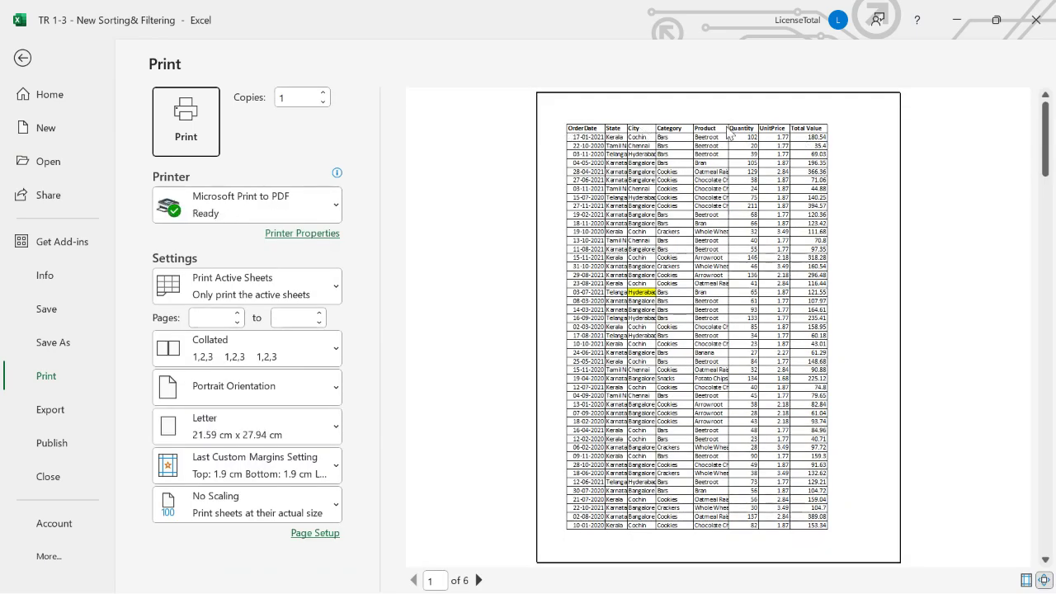
{"action": "left_click", "coordinate": [478, 580]}
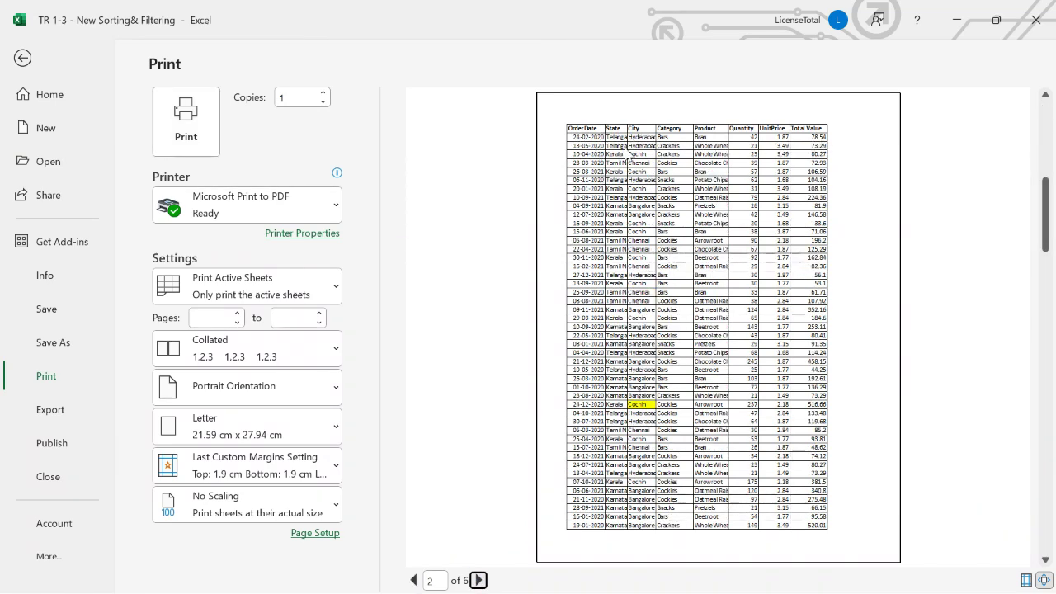
{"action": "left_click", "coordinate": [478, 581]}
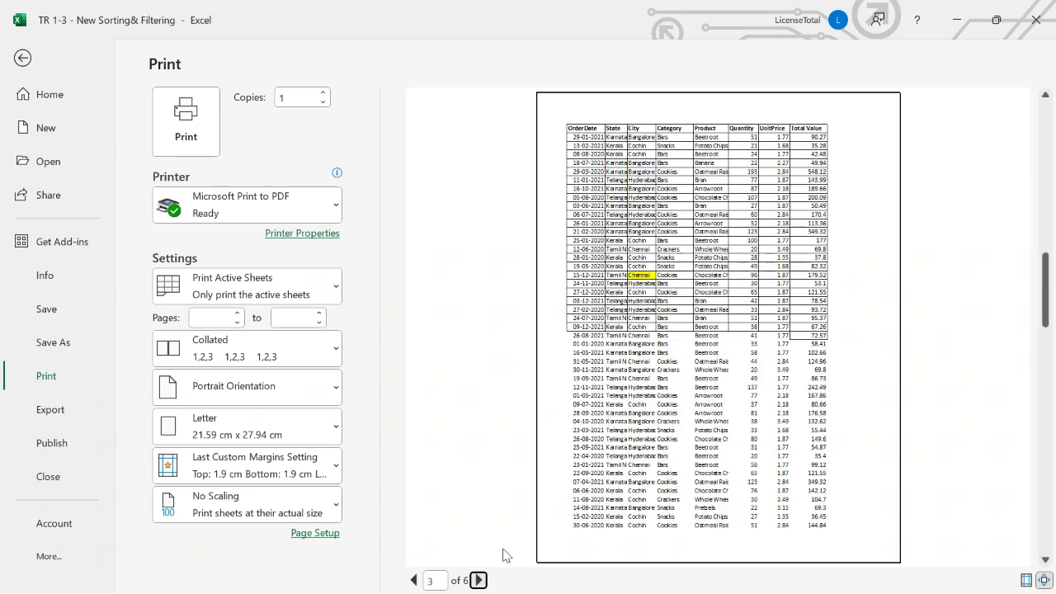
{"action": "left_click", "coordinate": [478, 581]}
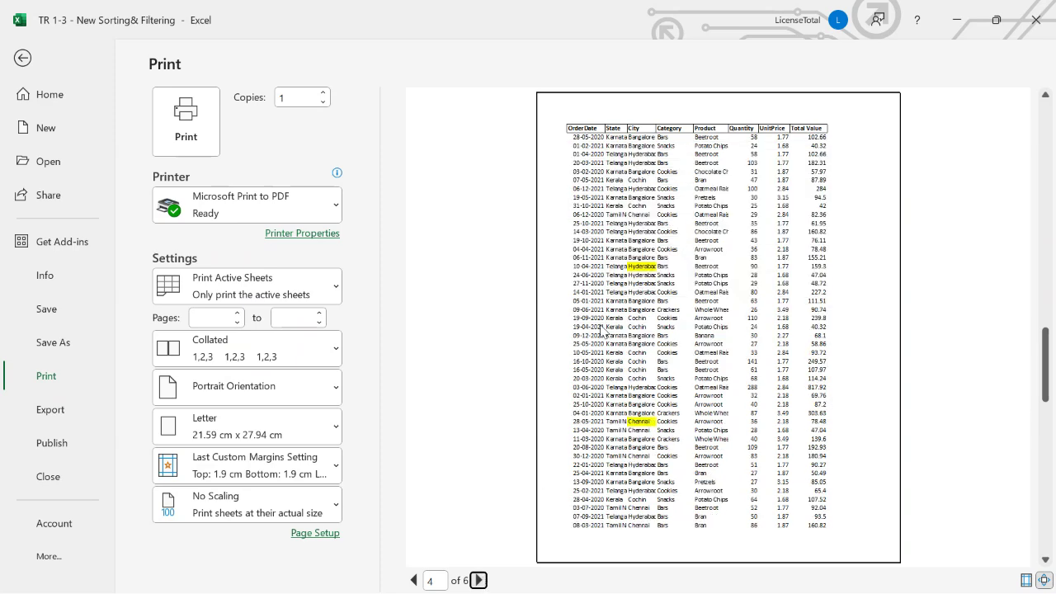
{"action": "left_click", "coordinate": [479, 581]}
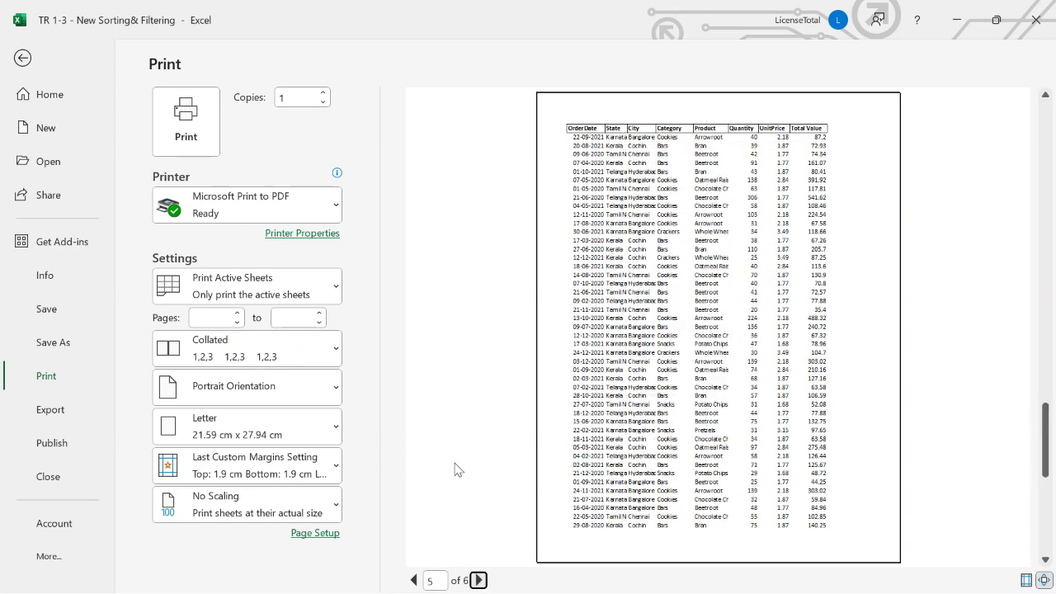
{"action": "left_click", "coordinate": [478, 581]}
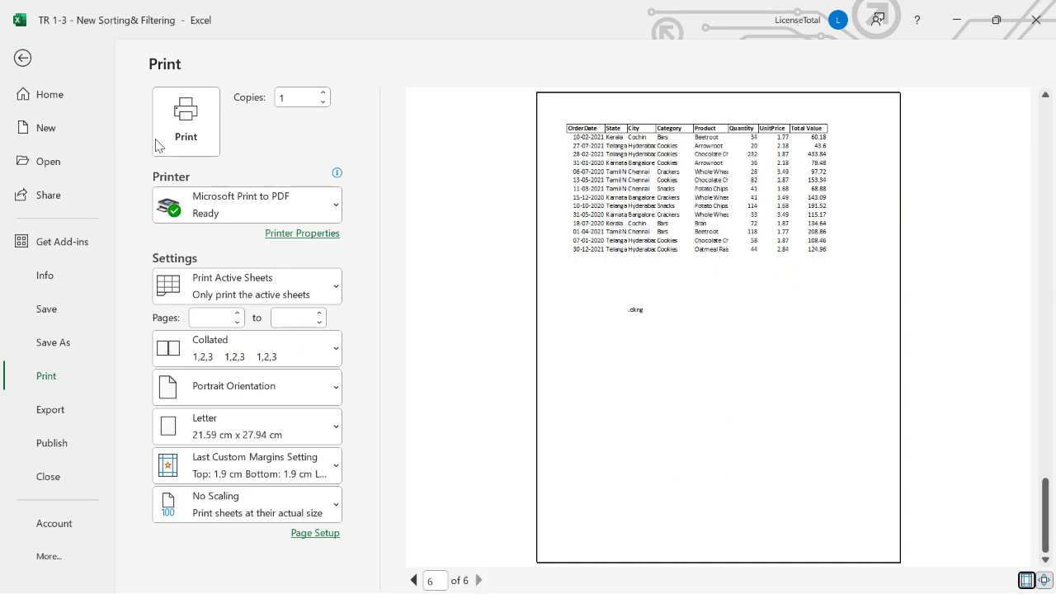
{"action": "left_click", "coordinate": [33, 66]}
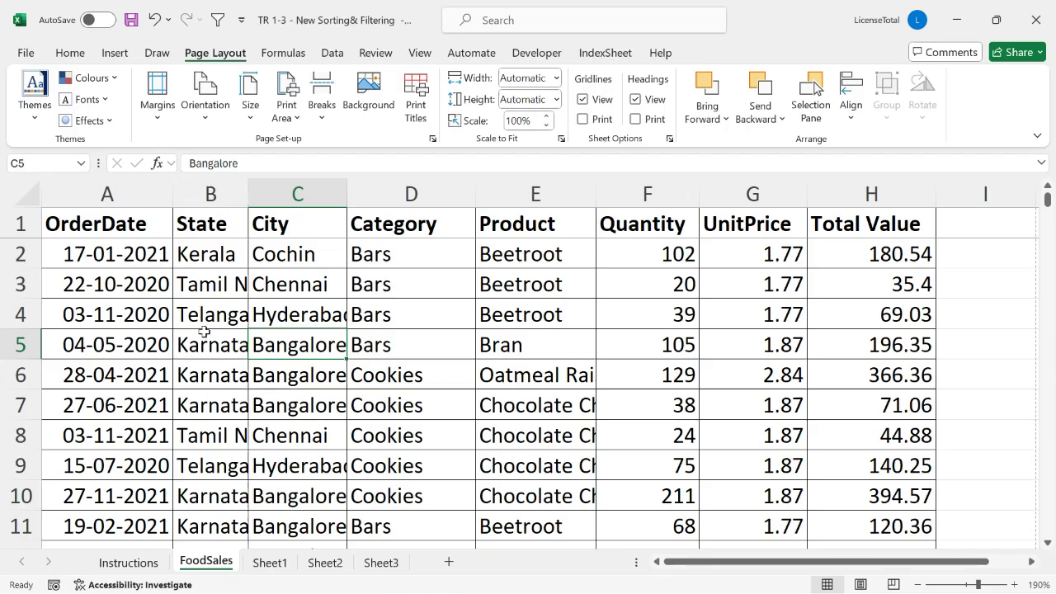
- Remove the repeated header row from the print titles of FoodSales
{"action": "left_click", "coordinate": [210, 284]}
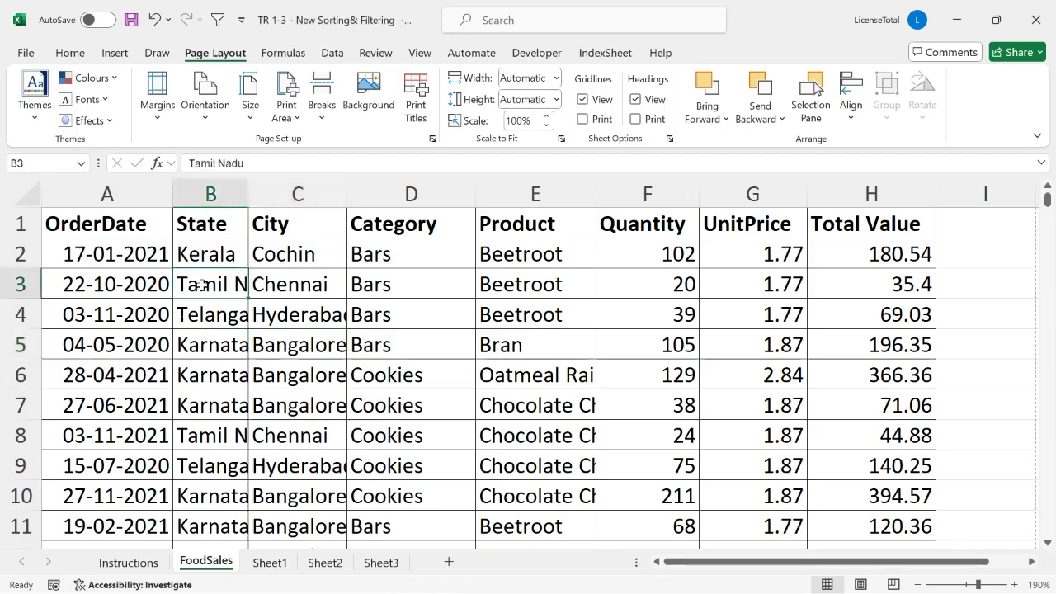
{"action": "left_click", "coordinate": [14, 230]}
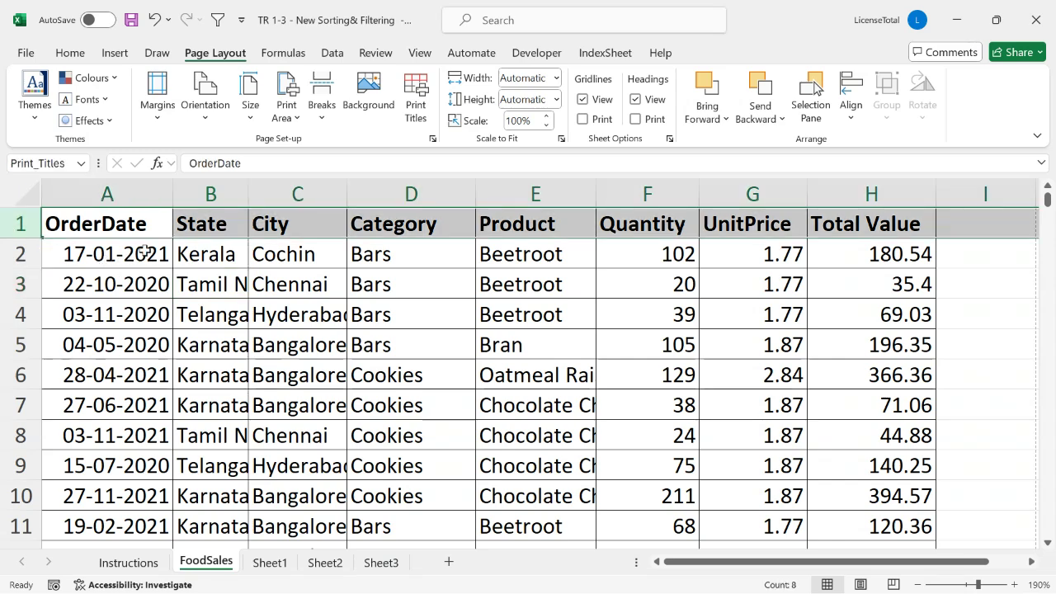
{"action": "left_click", "coordinate": [263, 323]}
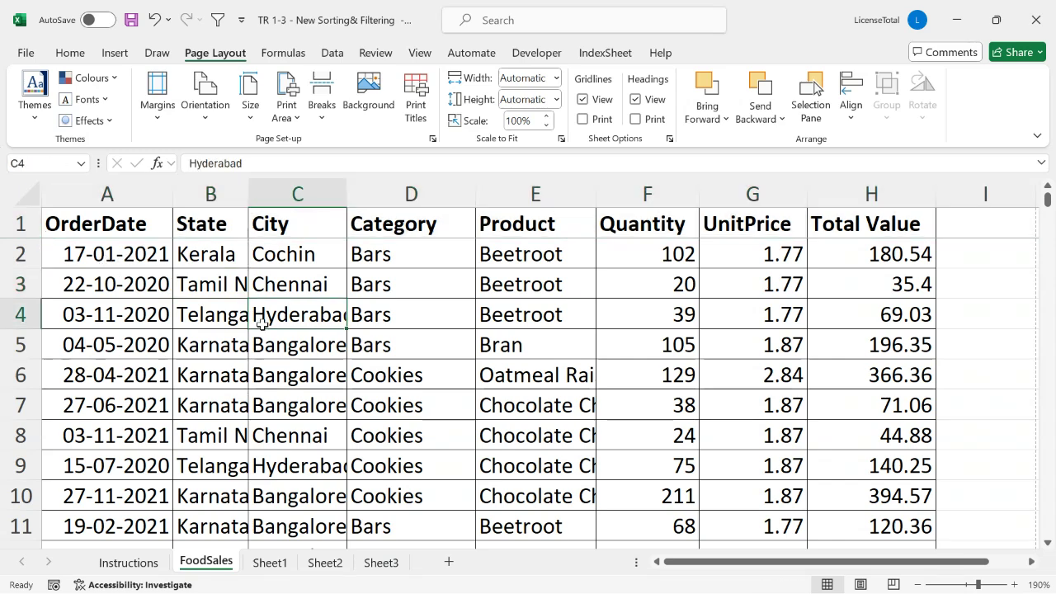
{"action": "left_click", "coordinate": [416, 115]}
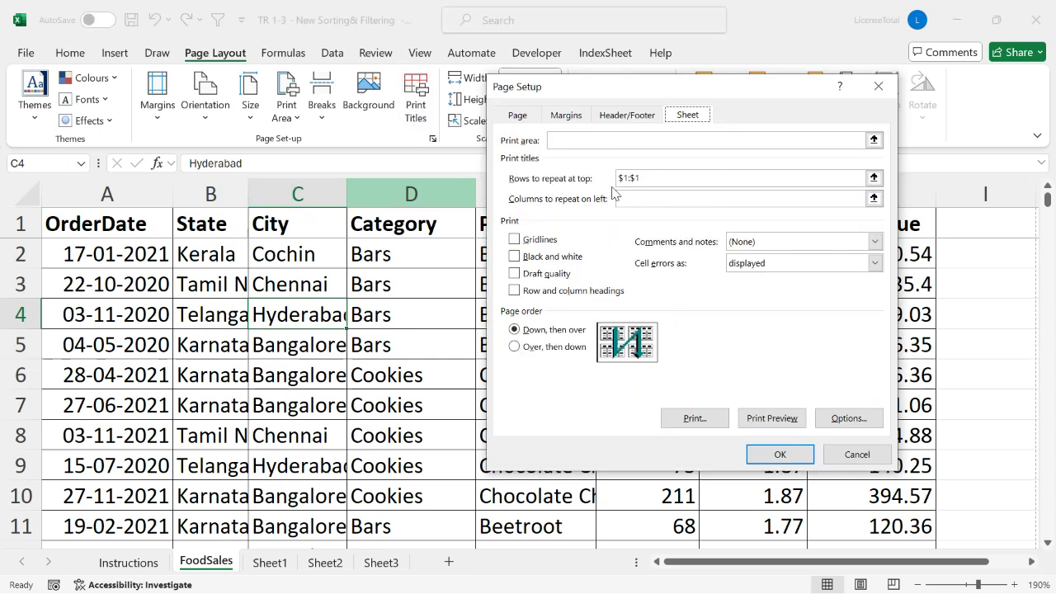
{"action": "key", "text": "BackSpace"}
{"action": "left_click", "coordinate": [780, 455]}
{"action": "key", "text": "Return"}
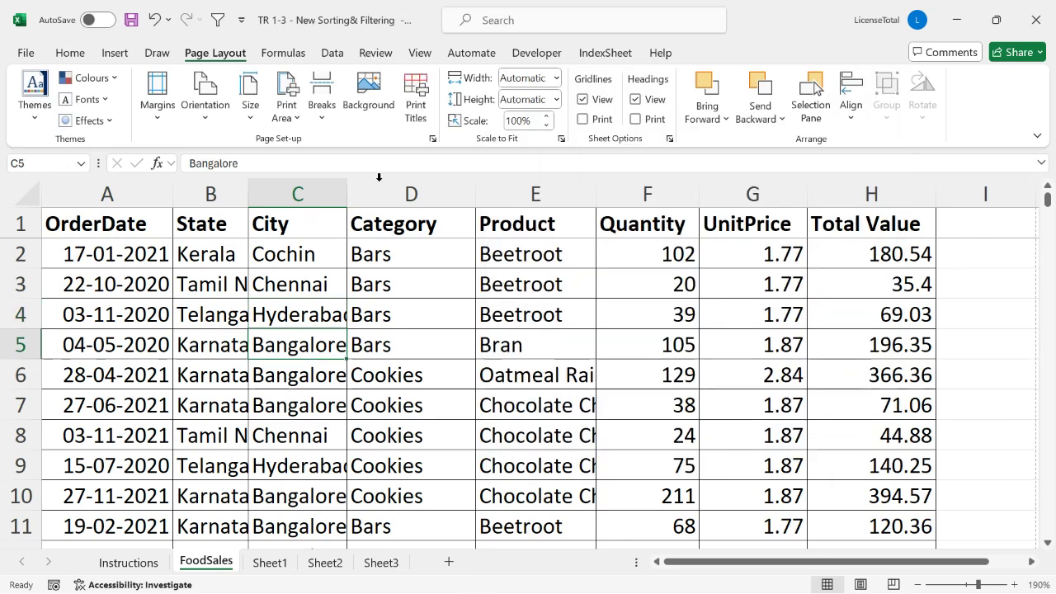
- Specify the header row ($1:$1) again as the row to repeat at top in the FoodSales print titles
{"action": "left_click", "coordinate": [417, 120]}
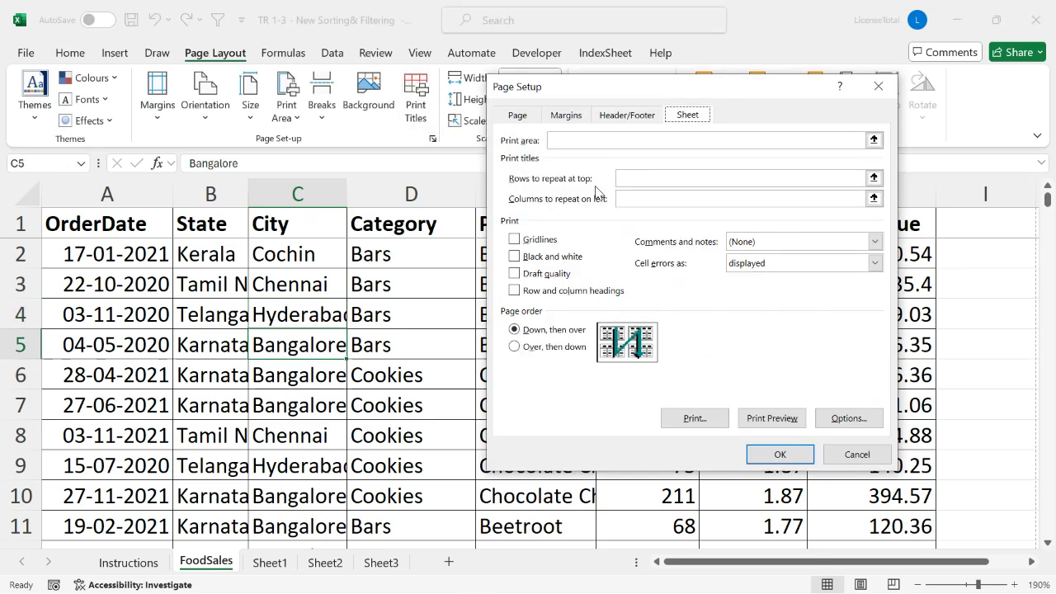
{"action": "left_click", "coordinate": [632, 179]}
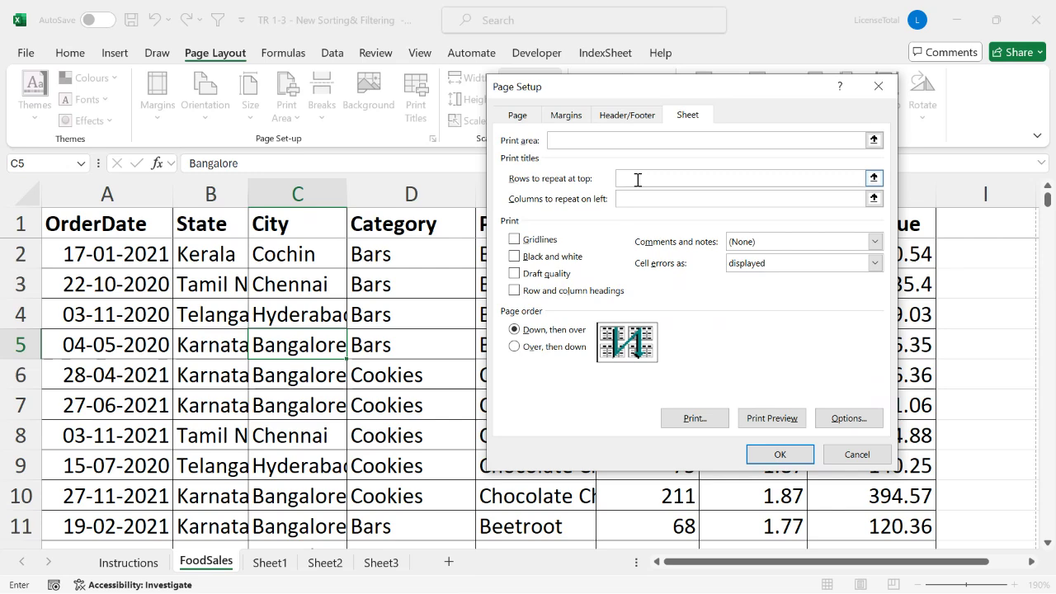
{"action": "left_click_drag", "start_coordinate": [635, 92], "coordinate": [615, 278]}
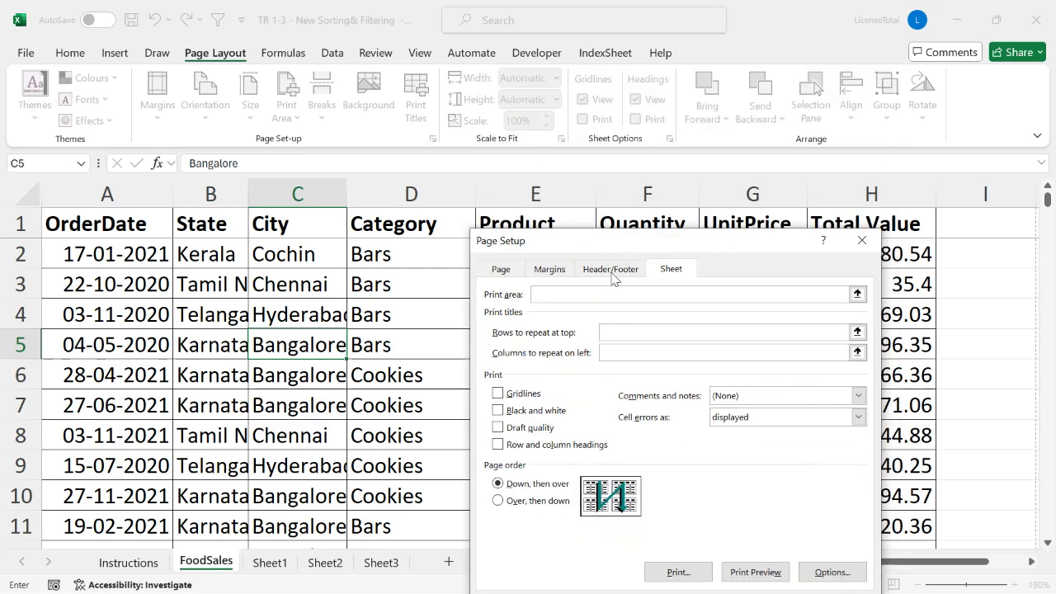
{"action": "left_click", "coordinate": [611, 331]}
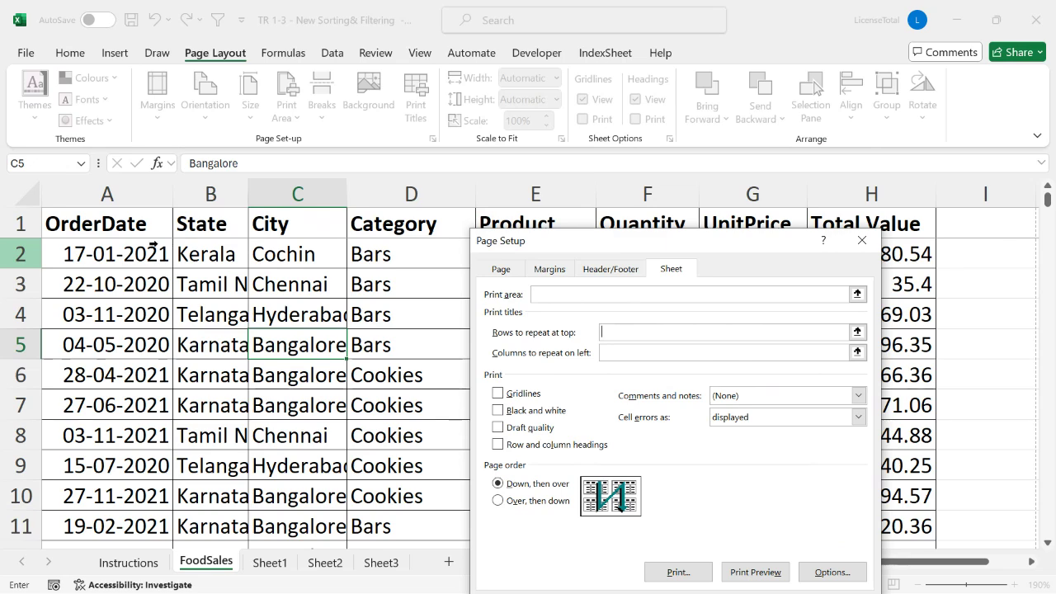
{"action": "left_click", "coordinate": [13, 222]}
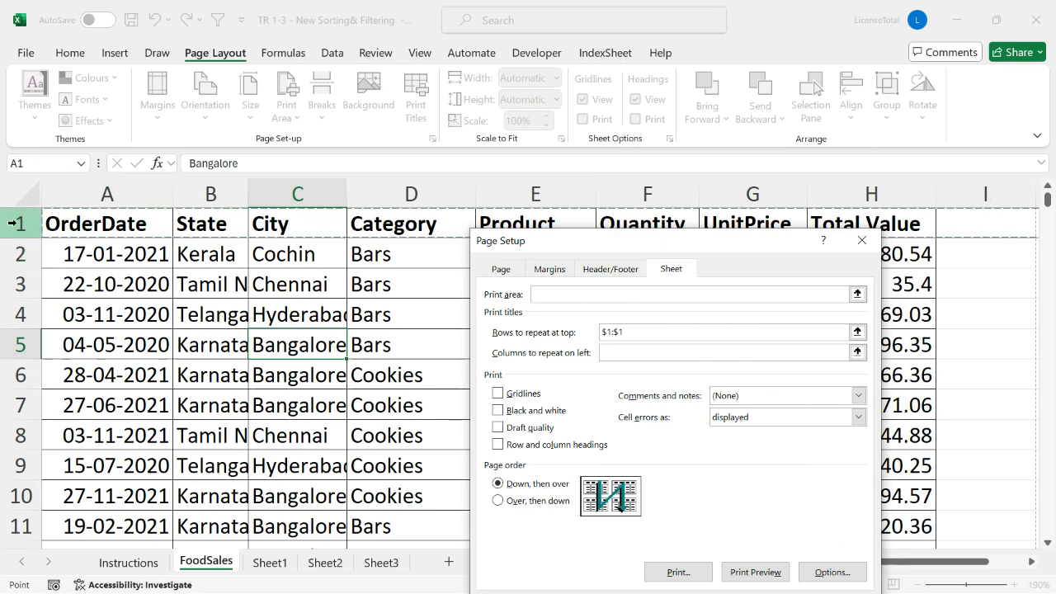
{"action": "left_click_drag", "start_coordinate": [640, 247], "coordinate": [658, 312]}
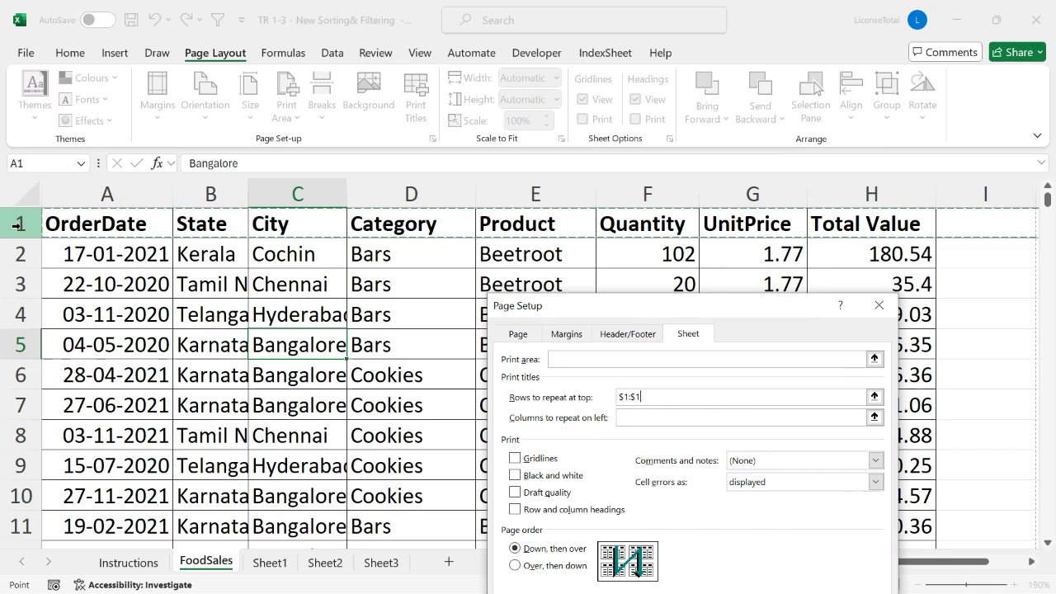
{"action": "left_click_drag", "start_coordinate": [594, 311], "coordinate": [533, 77]}
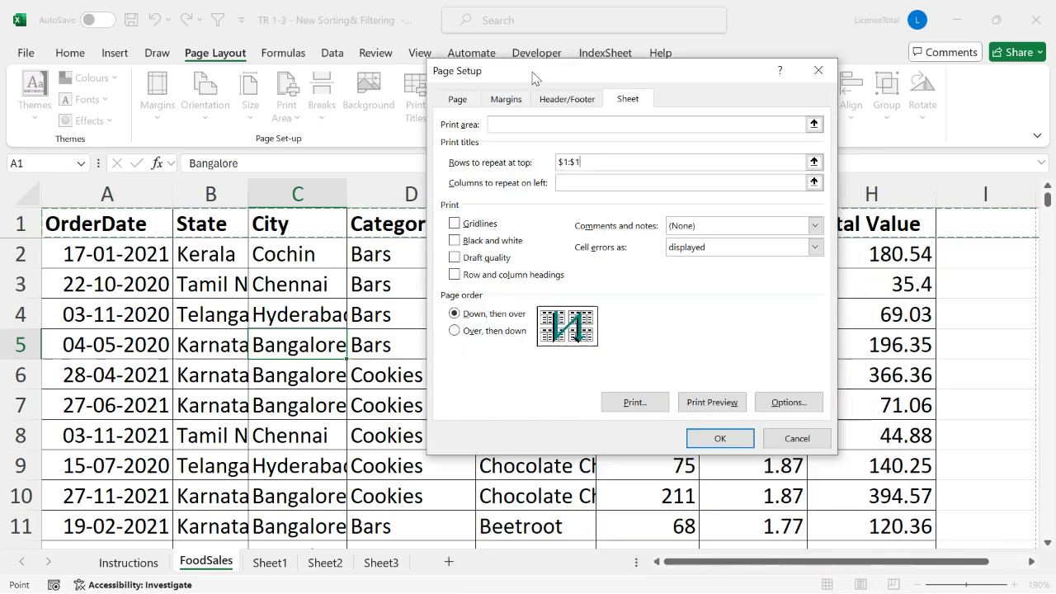
- Apply row $1:$1 as the print title row and check the header on the later pages in the print preview
{"action": "left_click", "coordinate": [714, 440]}
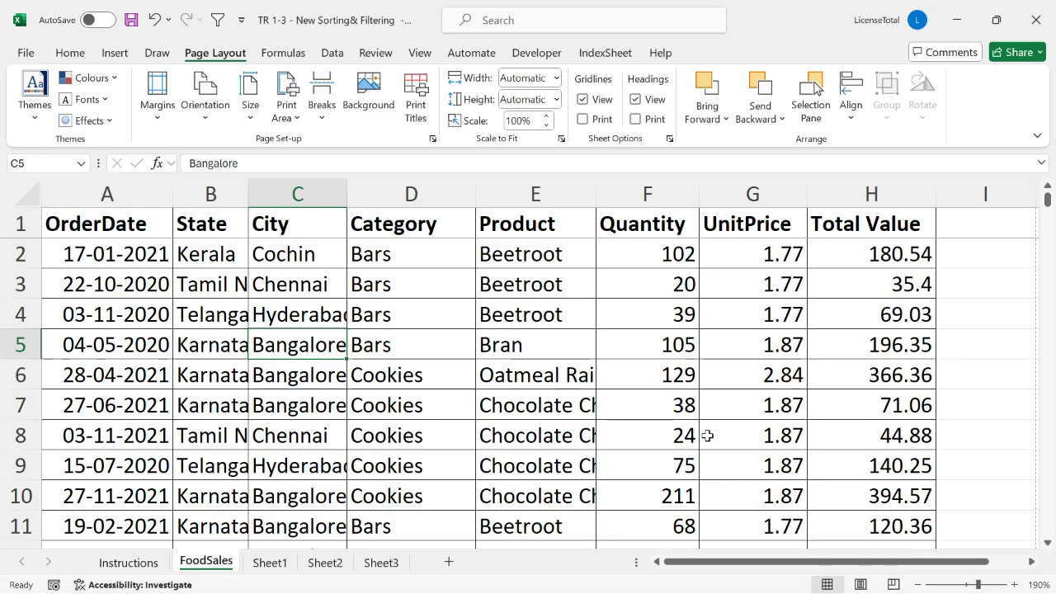
{"action": "key", "text": "ctrl+p"}
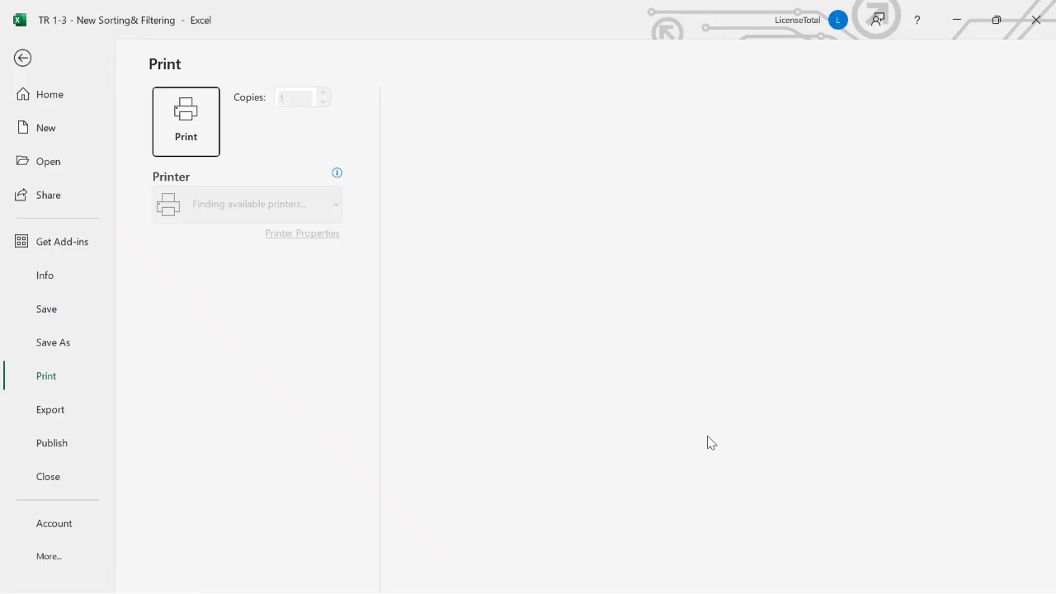
{"action": "scroll", "coordinate": [784, 262], "scroll_direction": "down", "scroll_amount": 3}
{"action": "scroll", "coordinate": [780, 257], "scroll_direction": "down", "scroll_amount": 2}
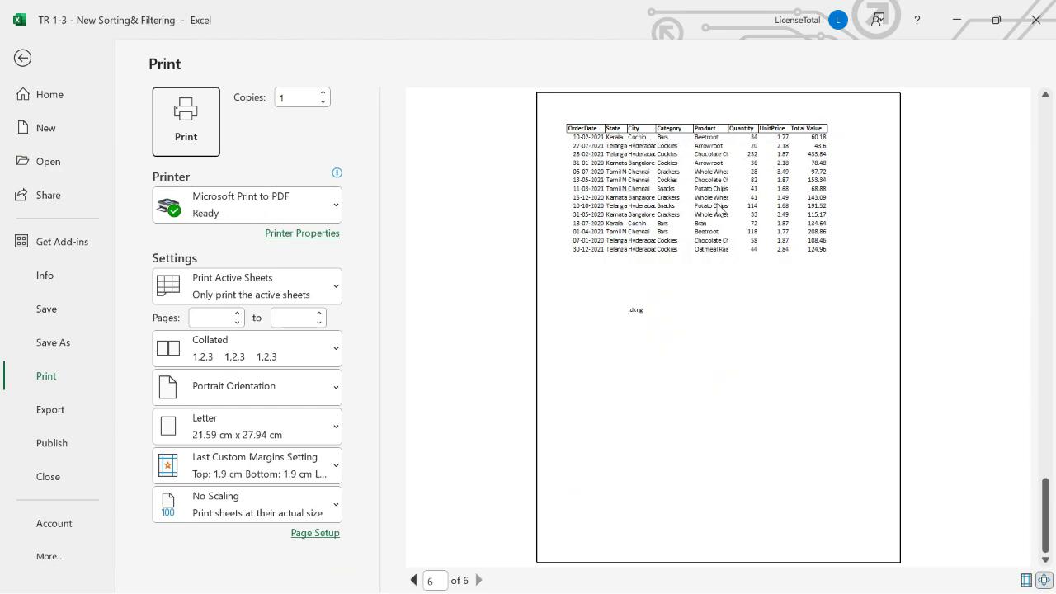
{"action": "left_click", "coordinate": [25, 59]}
{"action": "left_click", "coordinate": [21, 224]}
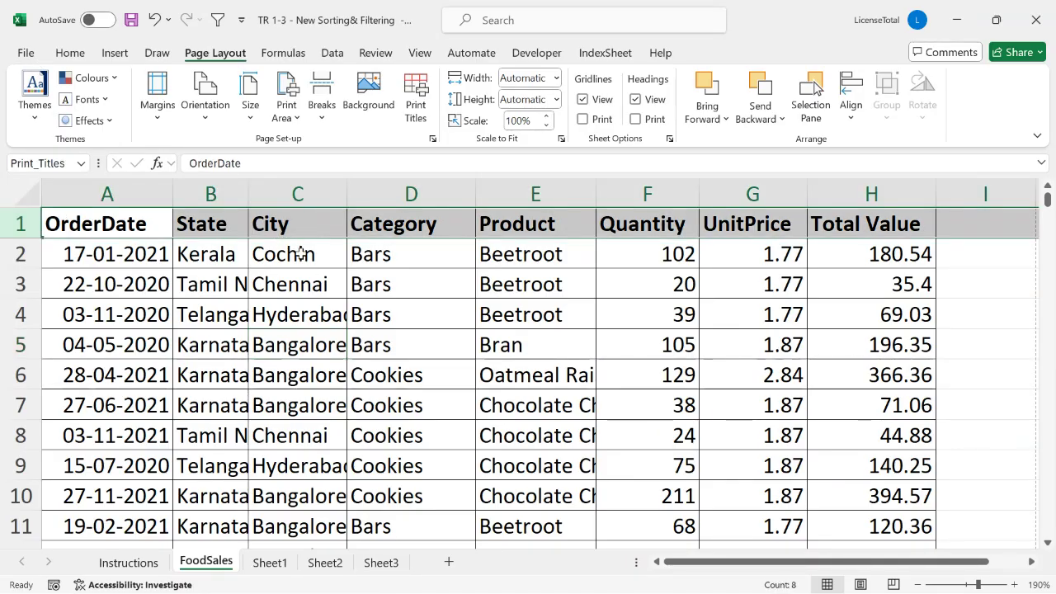
{"action": "left_click", "coordinate": [328, 285]}
{"action": "left_click", "coordinate": [475, 283]}
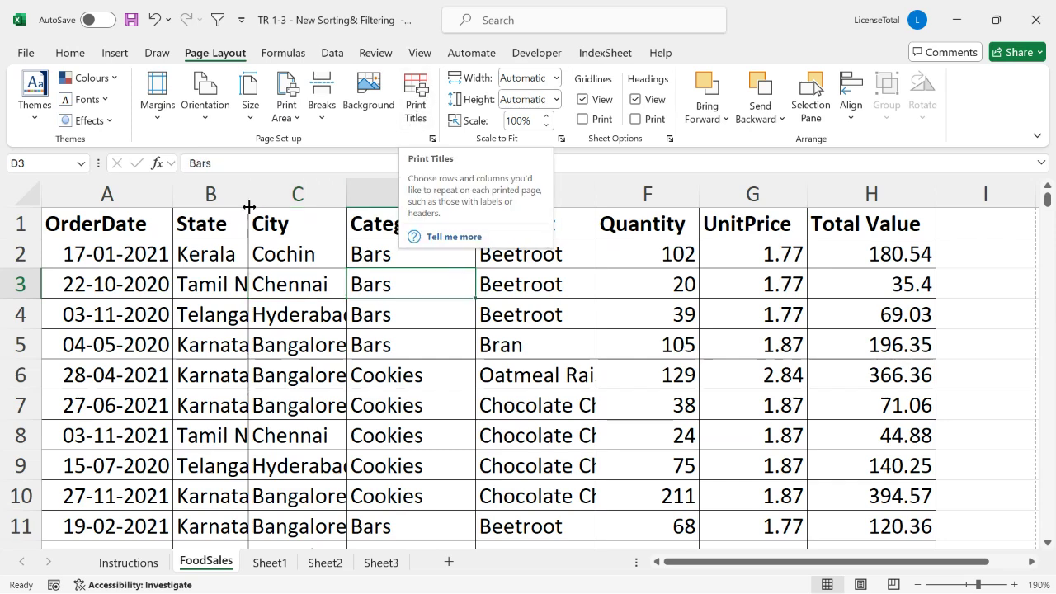
{"action": "left_click", "coordinate": [130, 217]}
{"action": "left_click", "coordinate": [235, 225]}
{"action": "left_click", "coordinate": [335, 231]}
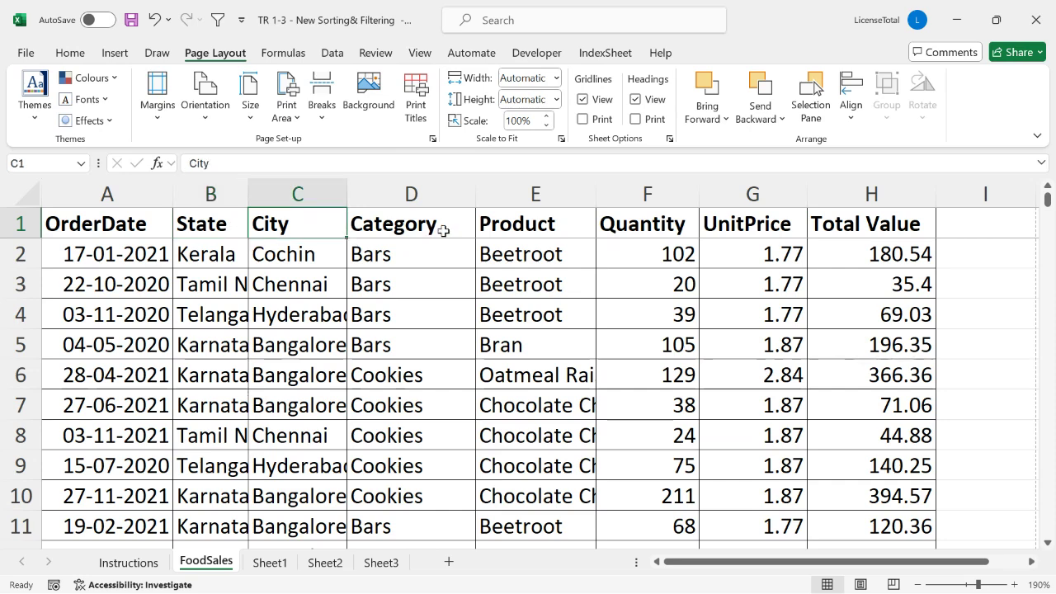
{"action": "left_click", "coordinate": [443, 229]}
{"action": "left_click", "coordinate": [525, 252]}
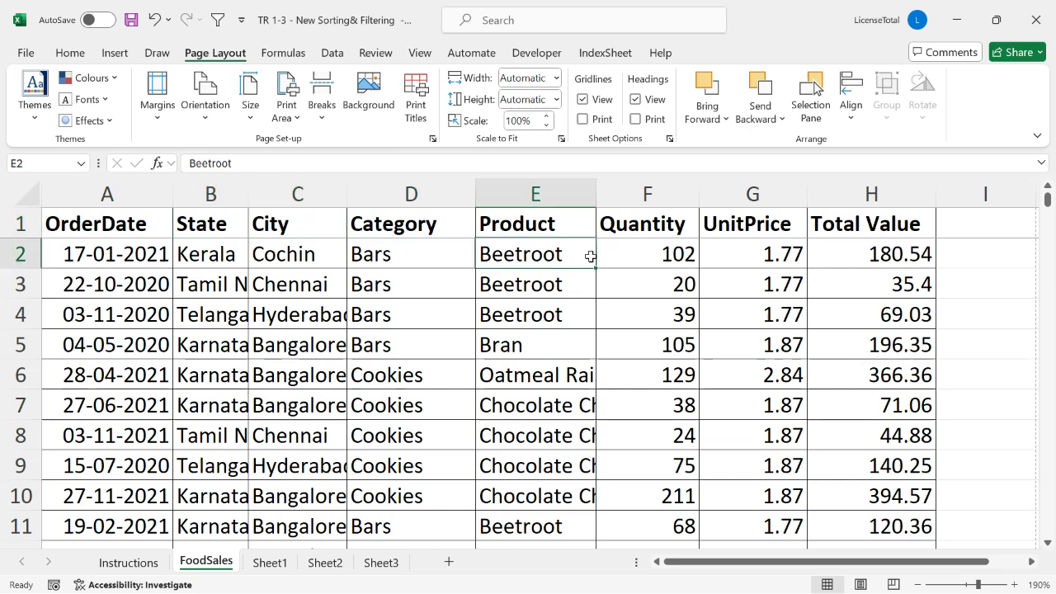
{"action": "left_click", "coordinate": [557, 78]}
{"action": "left_click", "coordinate": [557, 79]}
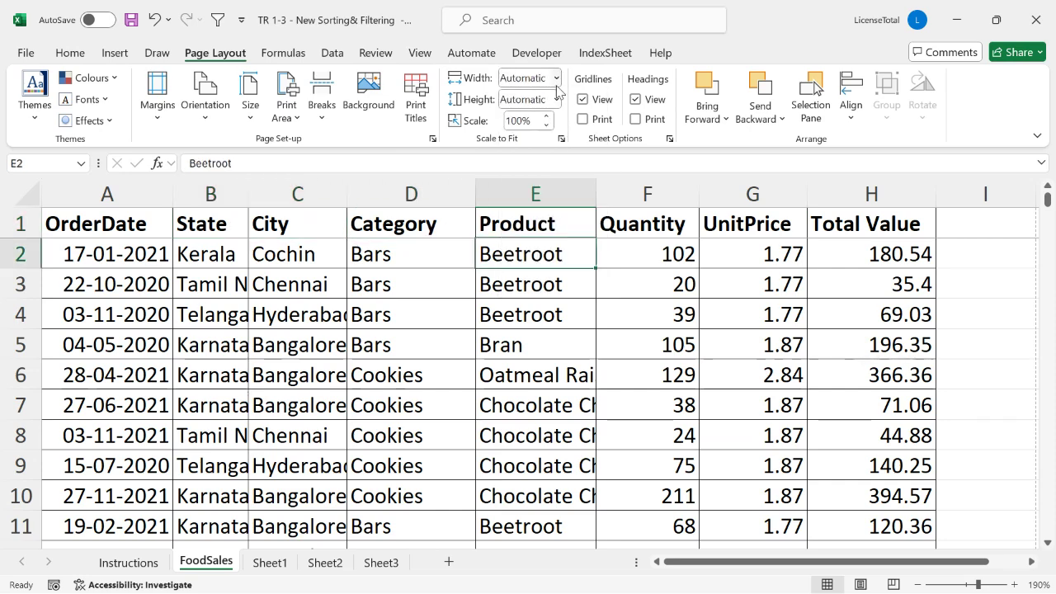
{"action": "left_click", "coordinate": [460, 204]}
{"action": "left_click", "coordinate": [440, 247]}
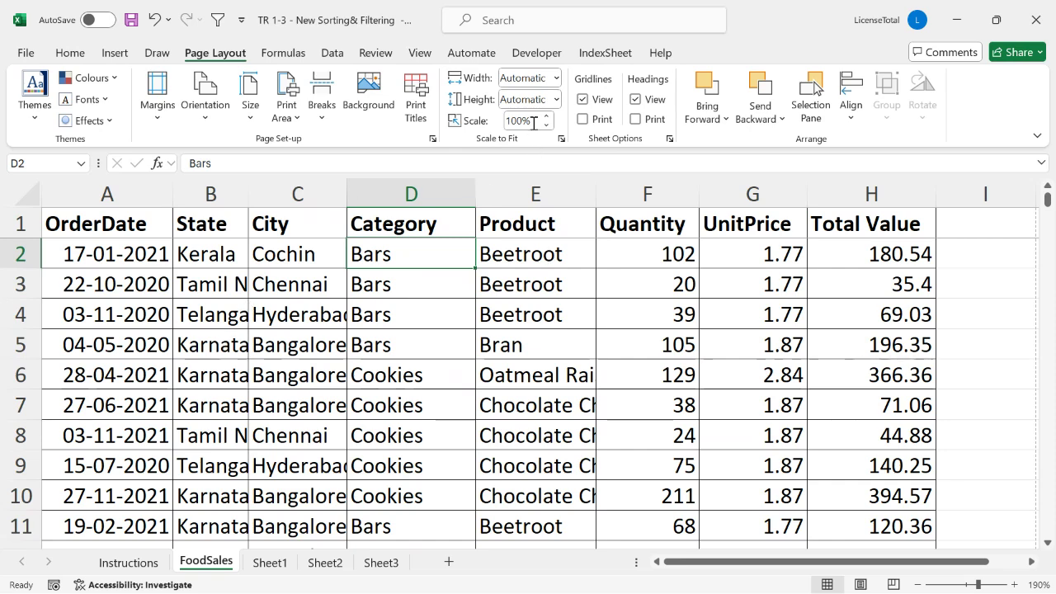
- Set the FoodSales sheet's print scale to 50% and check the pages in the print preview
{"action": "left_click_drag", "start_coordinate": [534, 121], "coordinate": [493, 128]}
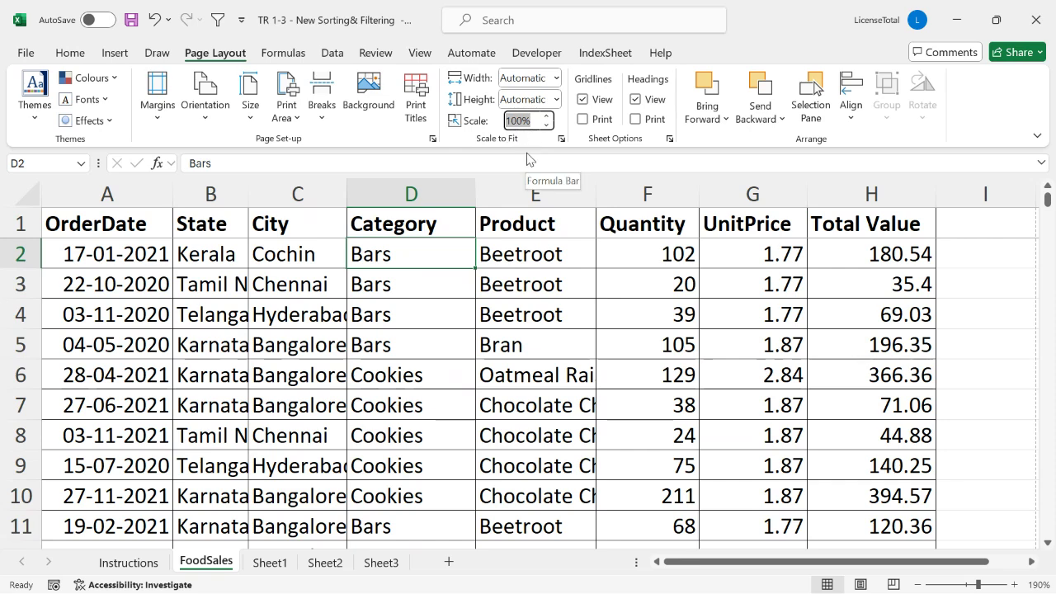
{"action": "type", "text": "50%"}
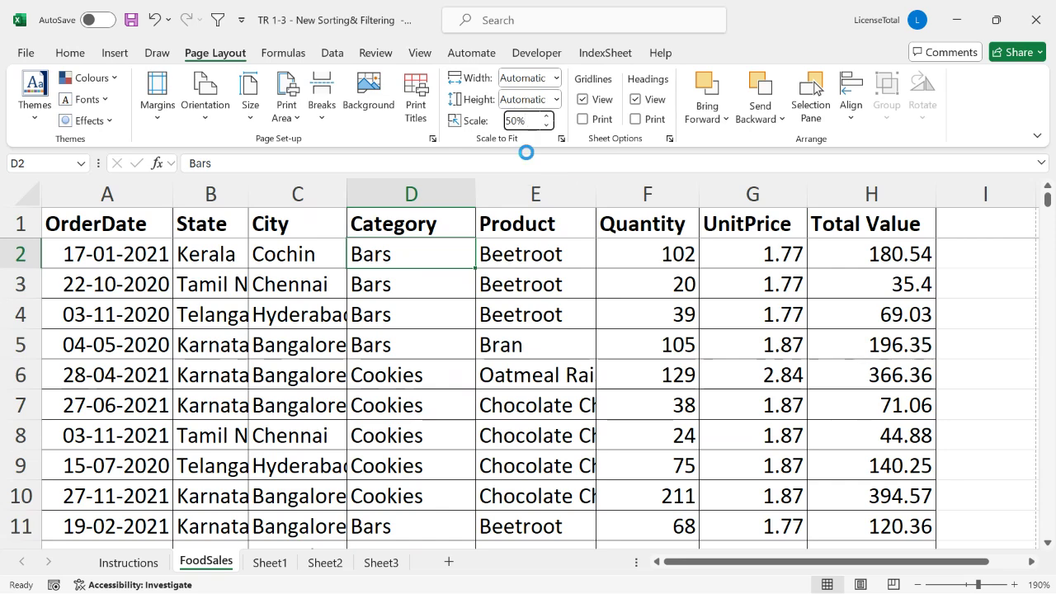
{"action": "key", "text": "Return"}
{"action": "left_click_drag", "start_coordinate": [170, 233], "coordinate": [330, 340]}
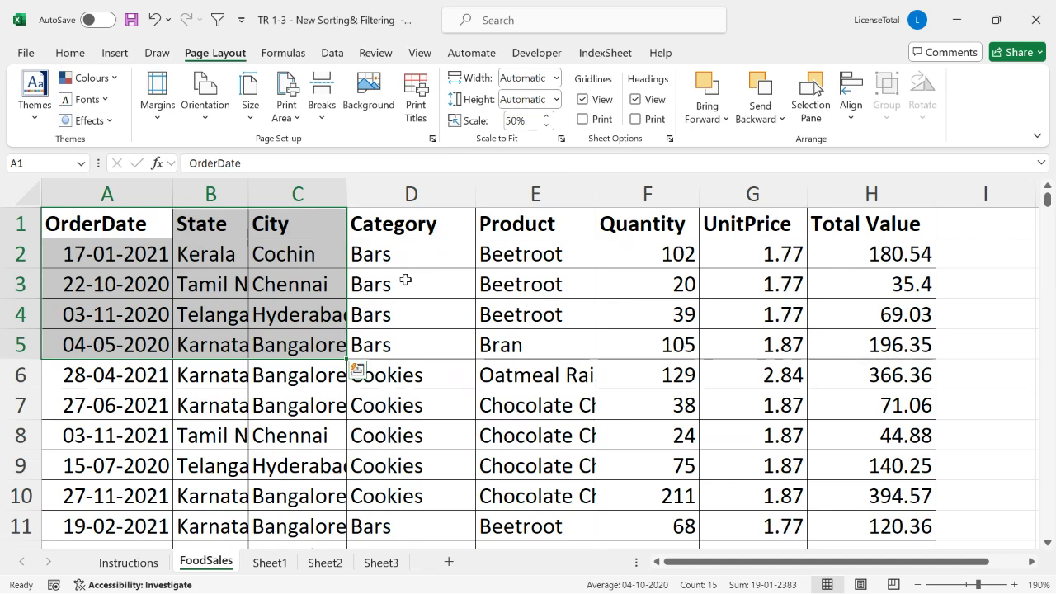
{"action": "left_click", "coordinate": [408, 284]}
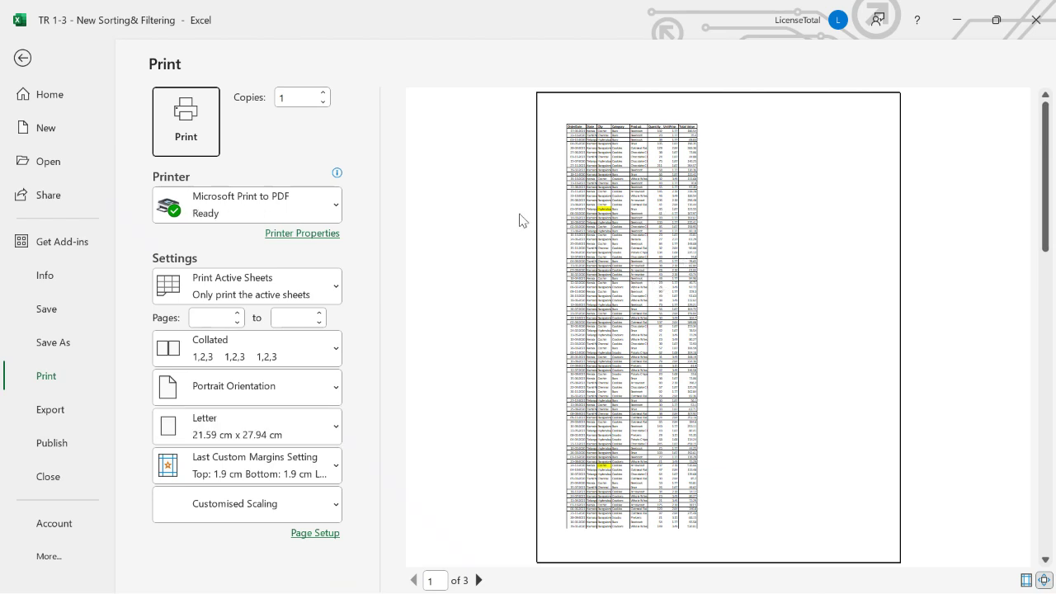
{"action": "left_click", "coordinate": [31, 59]}
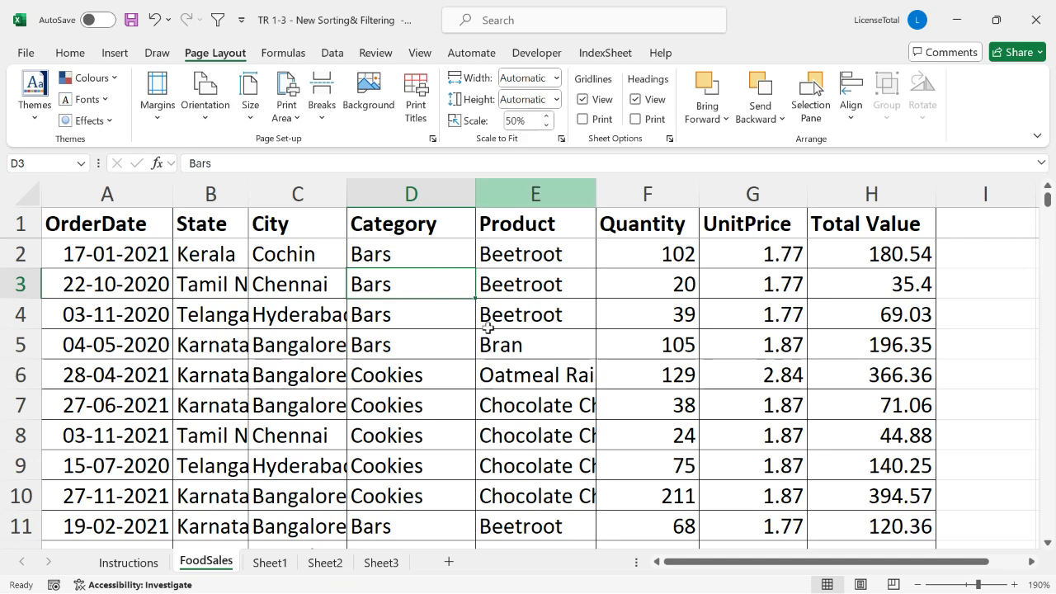
- Examine the 50% scaled printout once more in the print preview and return to the worksheet
{"action": "left_click", "coordinate": [530, 318]}
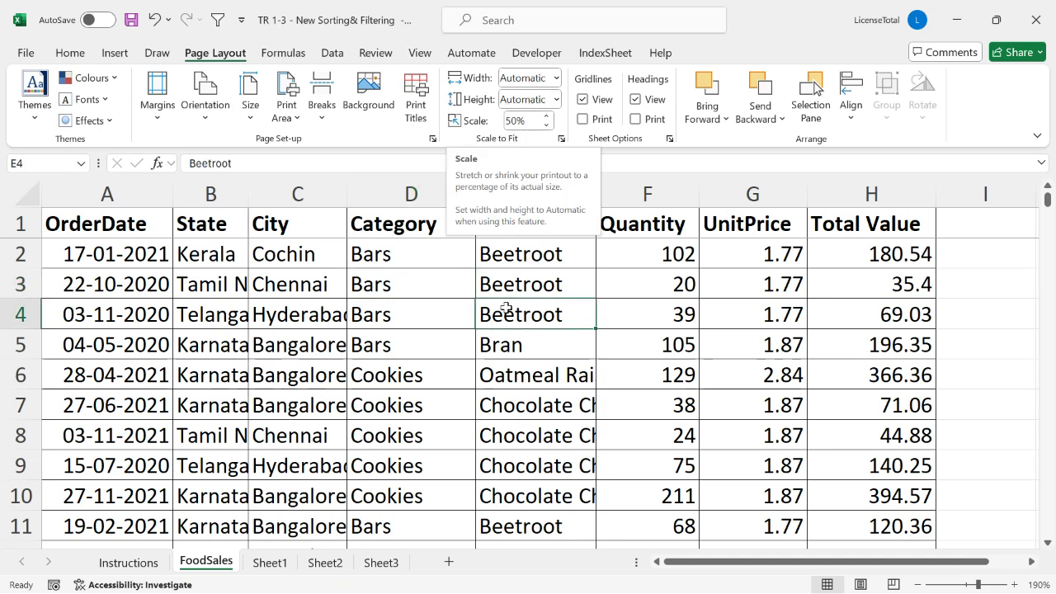
{"action": "left_click", "coordinate": [392, 285]}
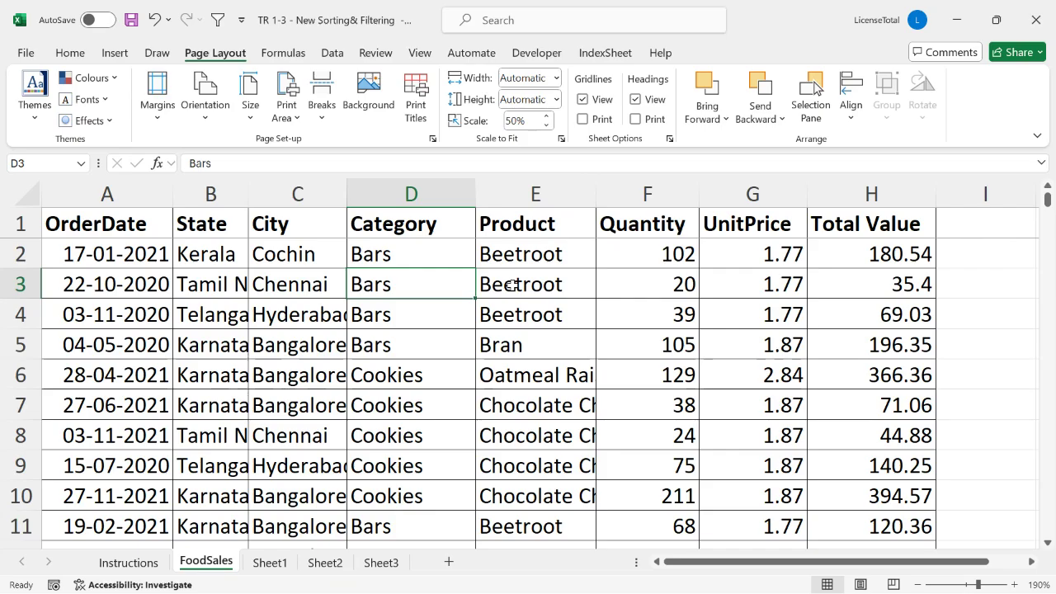
{"action": "key", "text": "ctrl+p"}
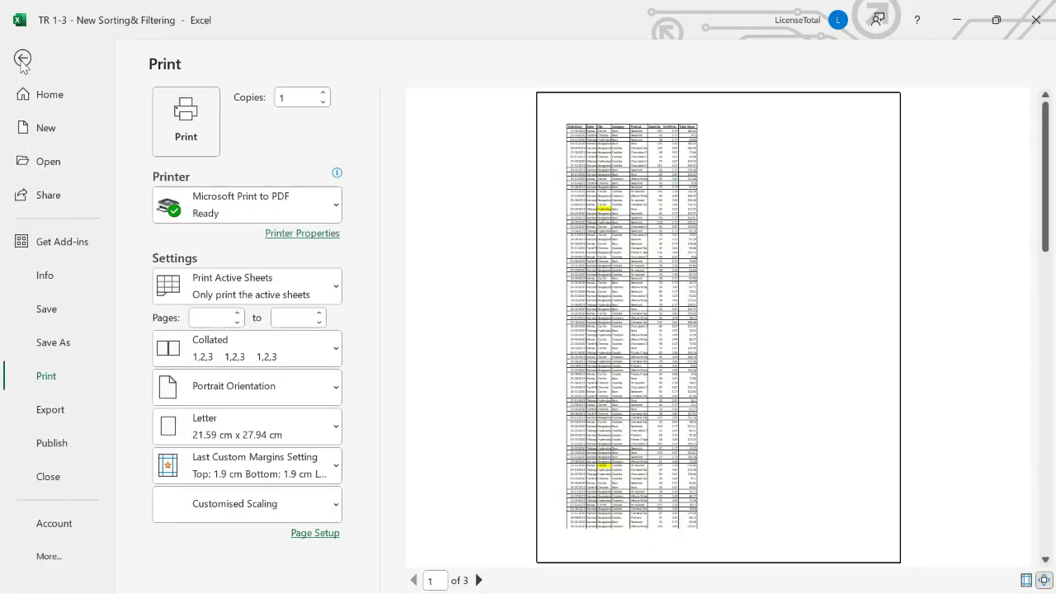
{"action": "left_click", "coordinate": [24, 60]}
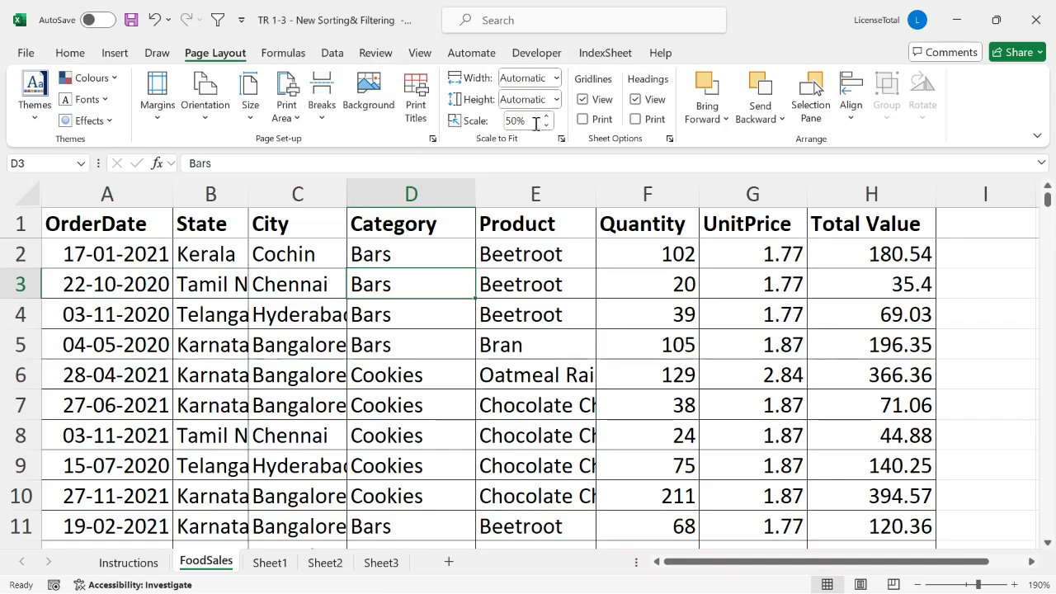
- Set the FoodSales sheet's print scale to 150% and check the enlarged pages in the print preview
{"action": "left_click", "coordinate": [493, 121]}
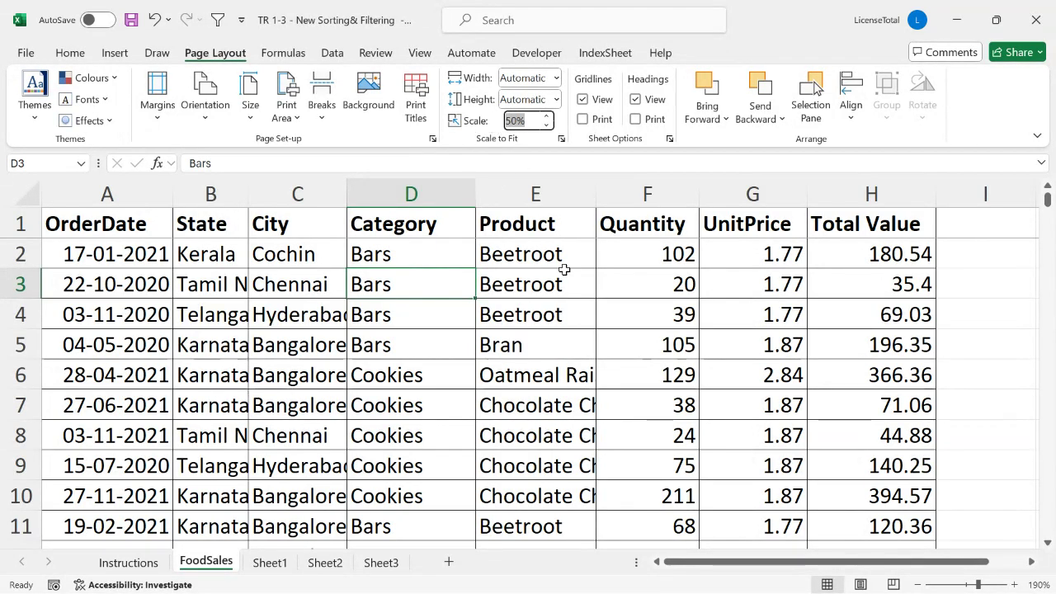
{"action": "type", "text": "150"}
{"action": "key", "text": "Return"}
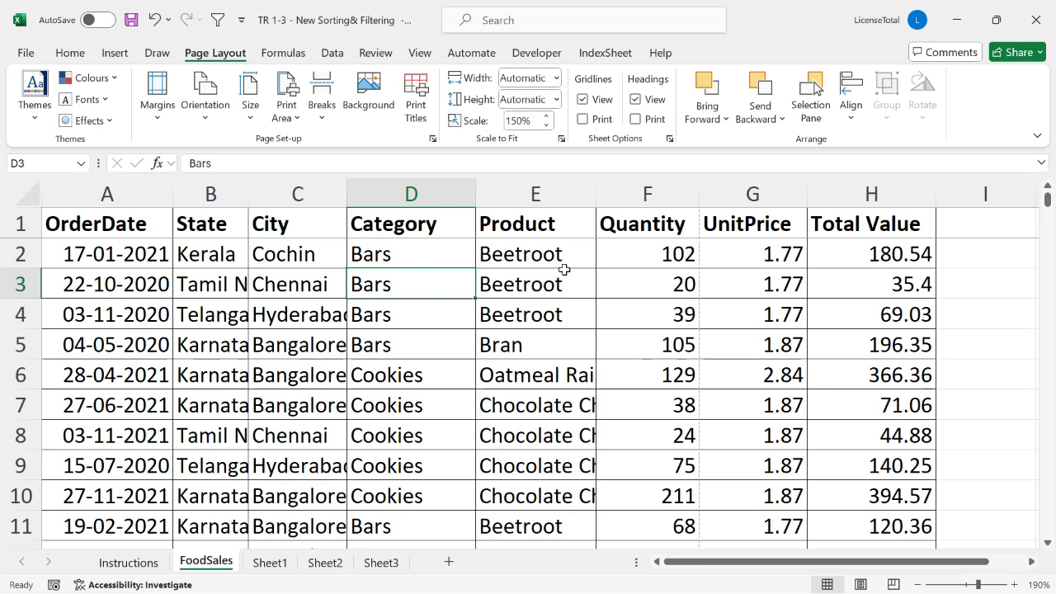
{"action": "key", "text": "ctrl+p"}
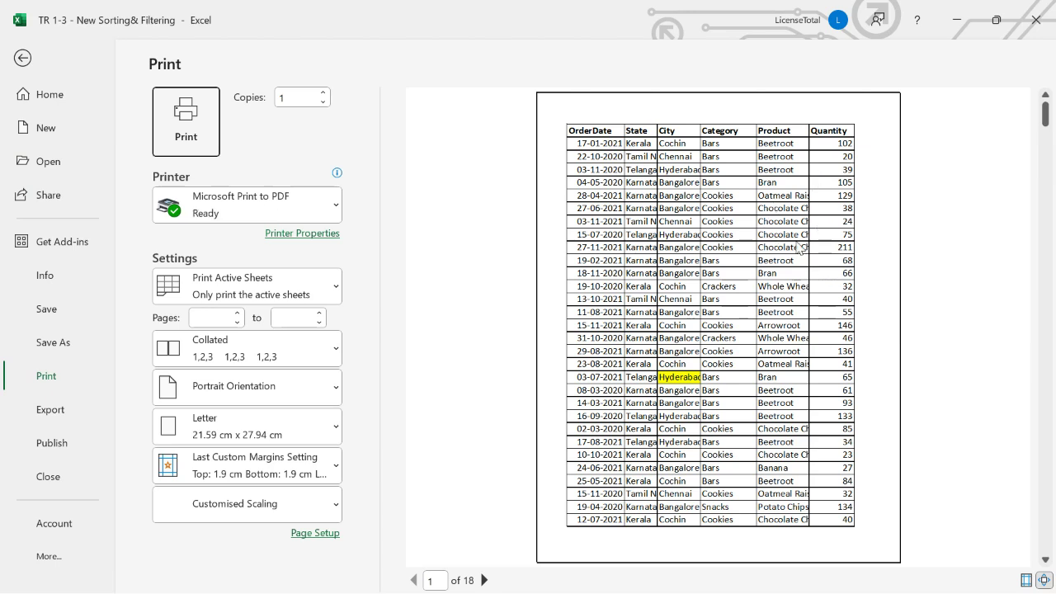
{"action": "left_click", "coordinate": [23, 58]}
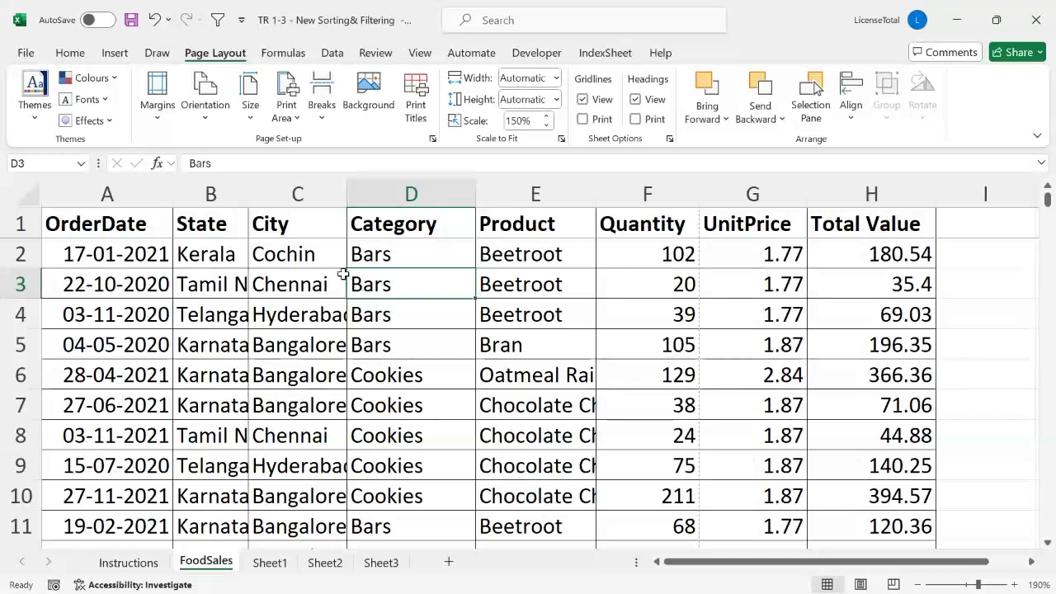
- Switch to Teams to read the live event questions about print preview, and return to the Excel worksheet
{"action": "left_click", "coordinate": [70, 53]}
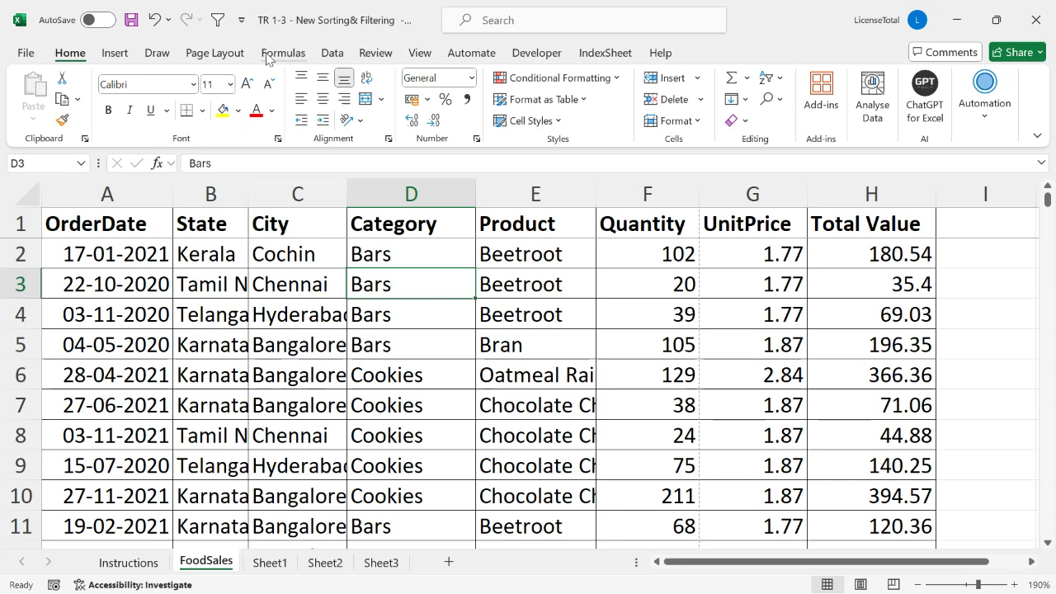
{"action": "left_click", "coordinate": [213, 57]}
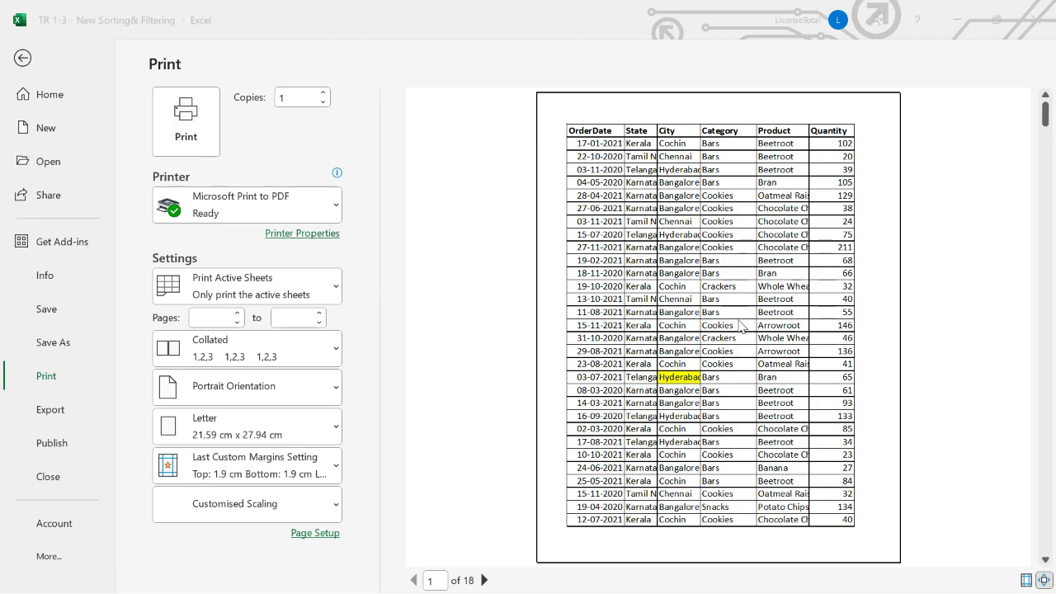
{"action": "key", "text": "alt+Tab"}
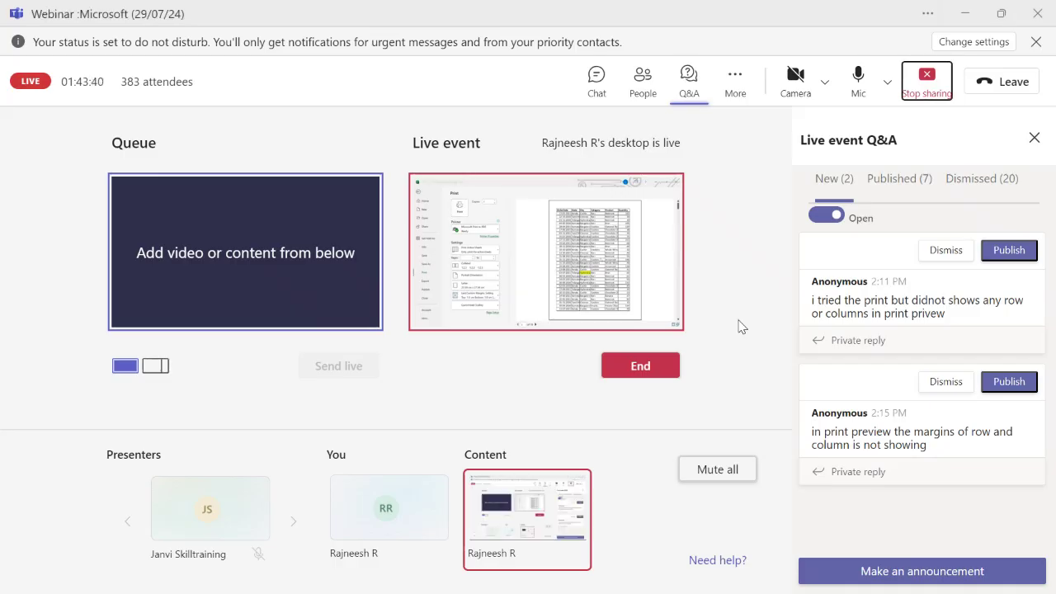
{"action": "key", "text": "alt+Tab"}
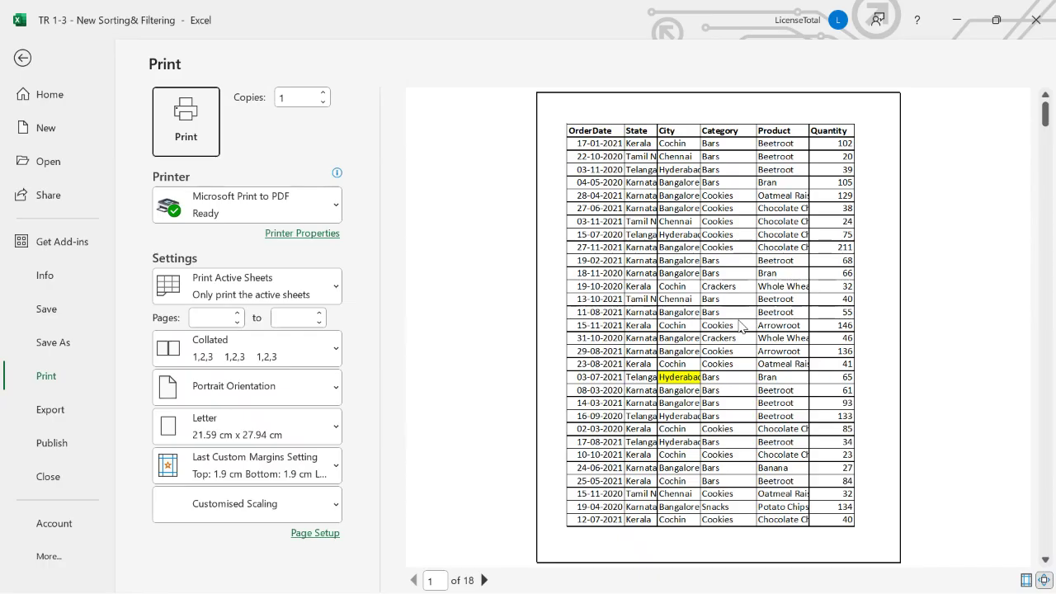
{"action": "left_click", "coordinate": [22, 58]}
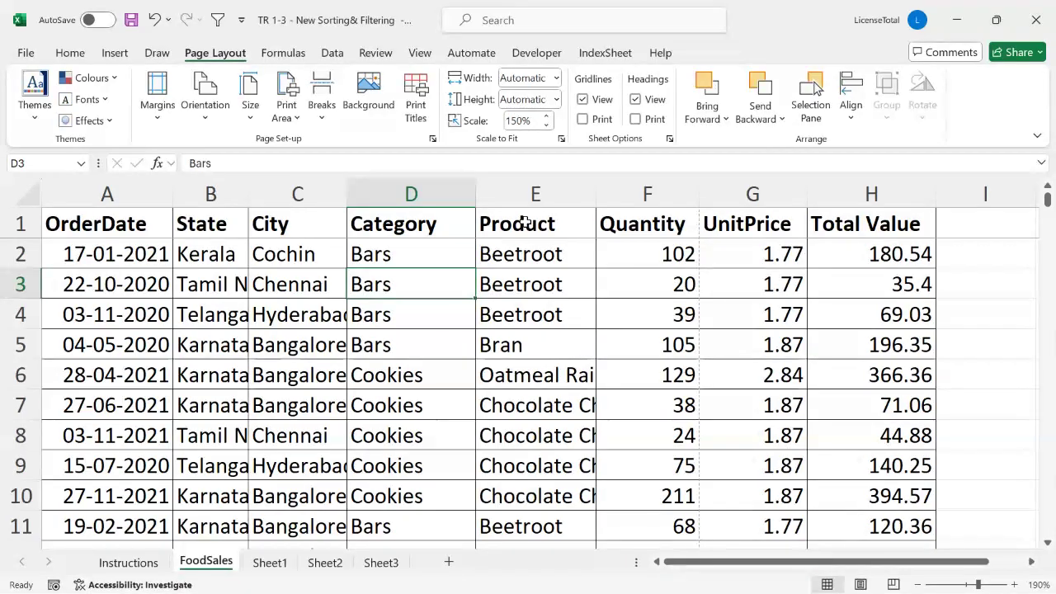
- Hide the gridlines on the FoodSales sheet and on Sheet1
{"action": "left_click", "coordinate": [361, 322]}
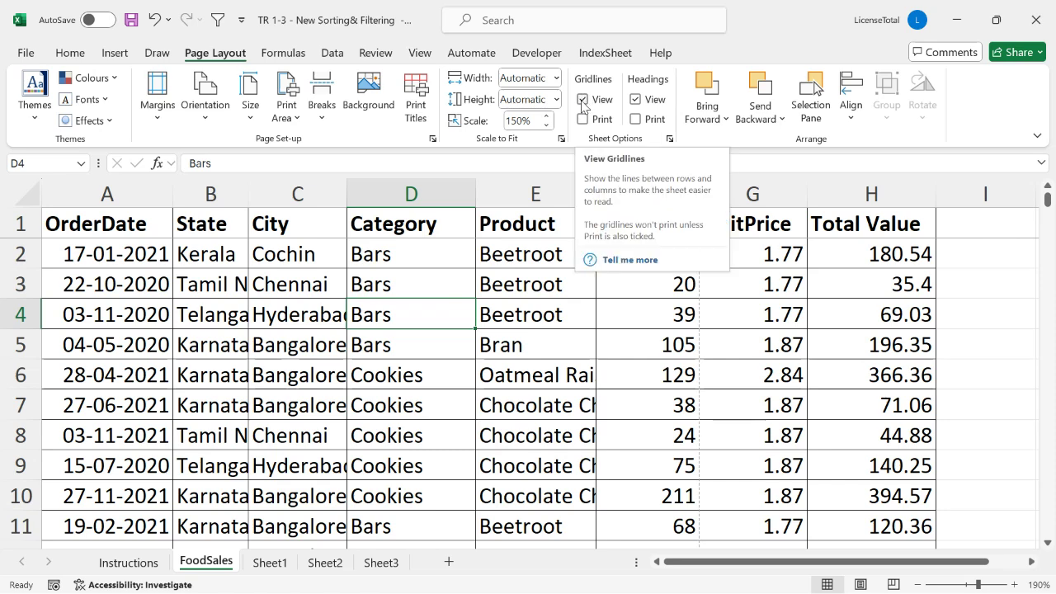
{"action": "left_click", "coordinate": [582, 100]}
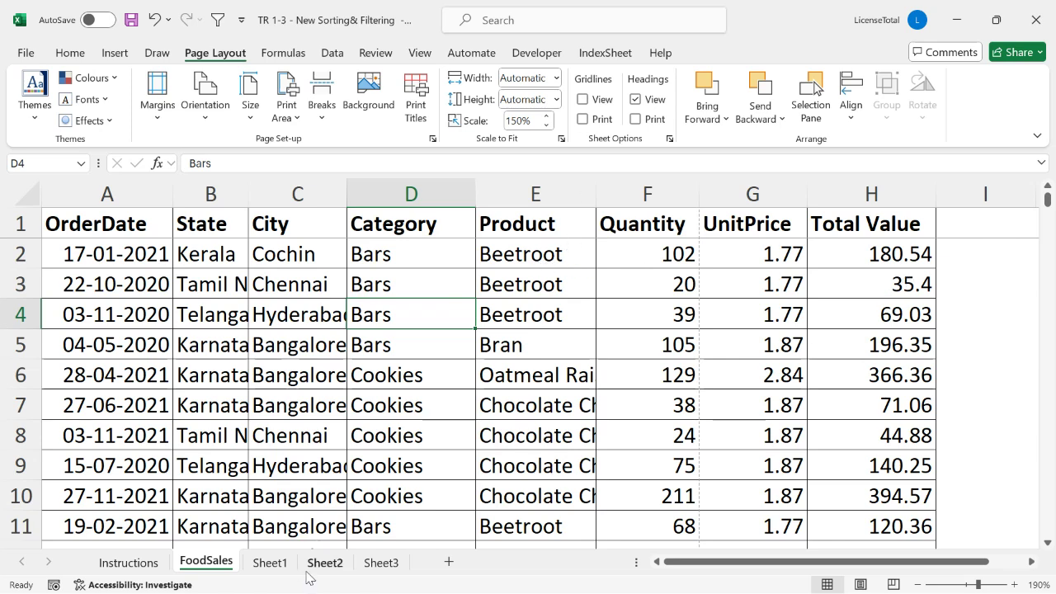
{"action": "left_click", "coordinate": [272, 563]}
{"action": "left_click", "coordinate": [257, 346]}
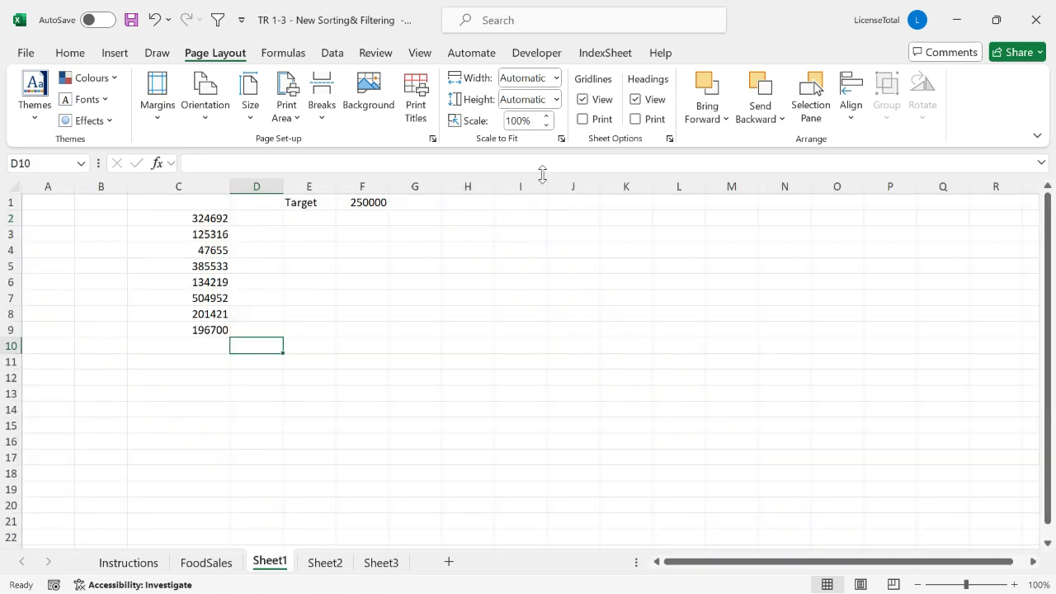
{"action": "left_click", "coordinate": [582, 100]}
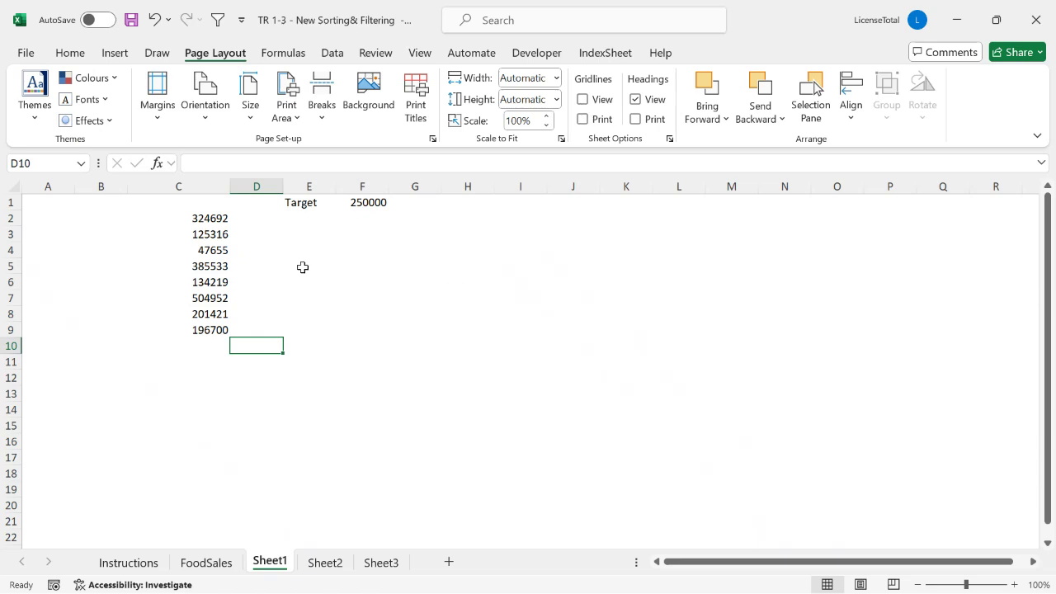
{"action": "left_click", "coordinate": [99, 230]}
{"action": "left_click", "coordinate": [309, 234]}
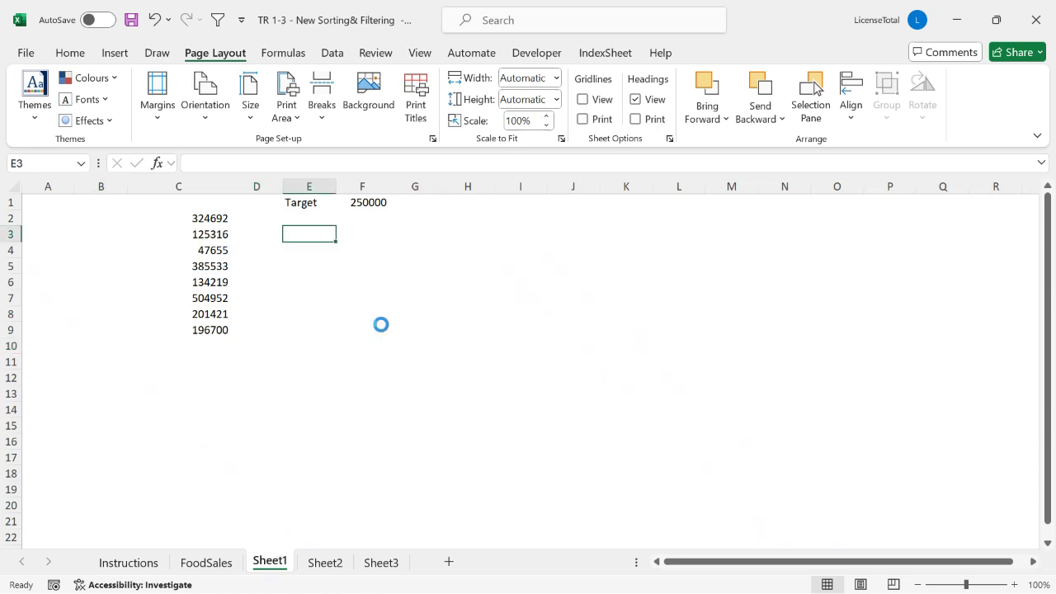
{"action": "scroll", "coordinate": [382, 326], "scroll_direction": "up", "scroll_amount": 4}
{"action": "left_click", "coordinate": [229, 261]}
{"action": "left_click", "coordinate": [427, 269]}
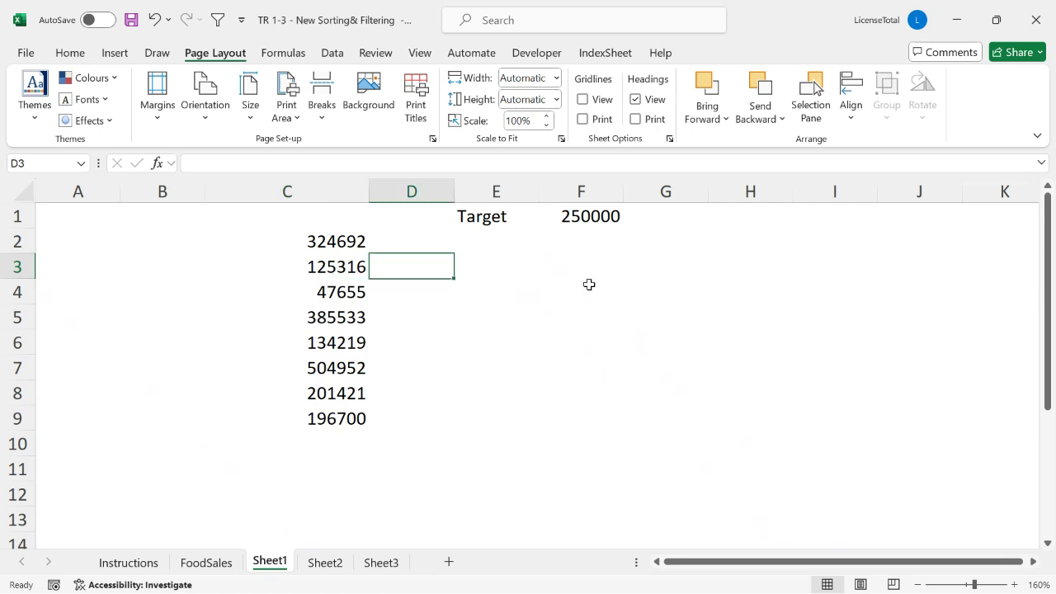
{"action": "left_click", "coordinate": [549, 291]}
{"action": "left_click", "coordinate": [495, 392]}
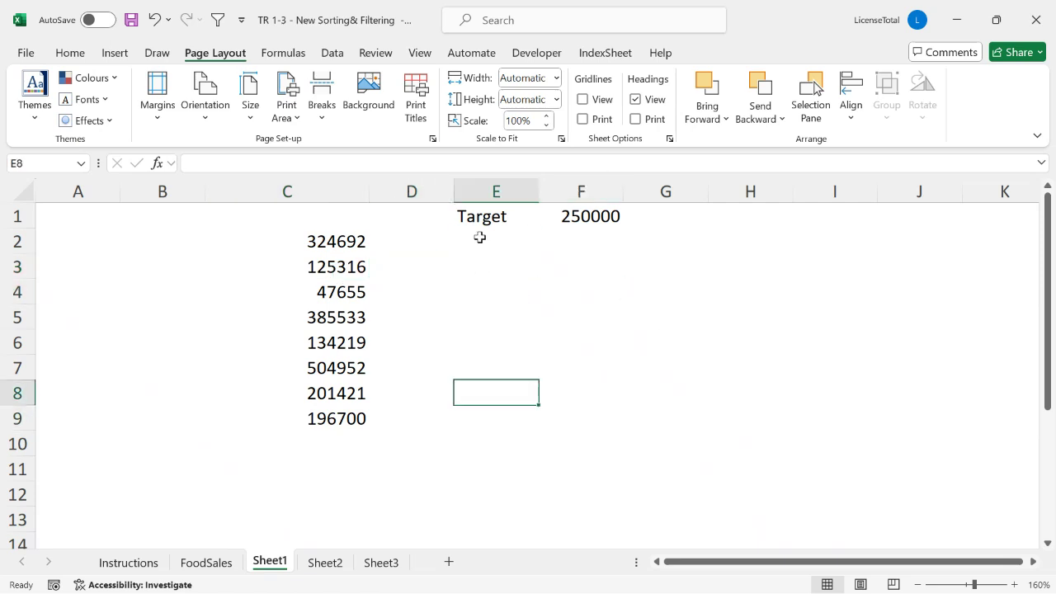
{"action": "left_click", "coordinate": [330, 266]}
{"action": "left_click", "coordinate": [502, 266]}
{"action": "left_click", "coordinate": [437, 245]}
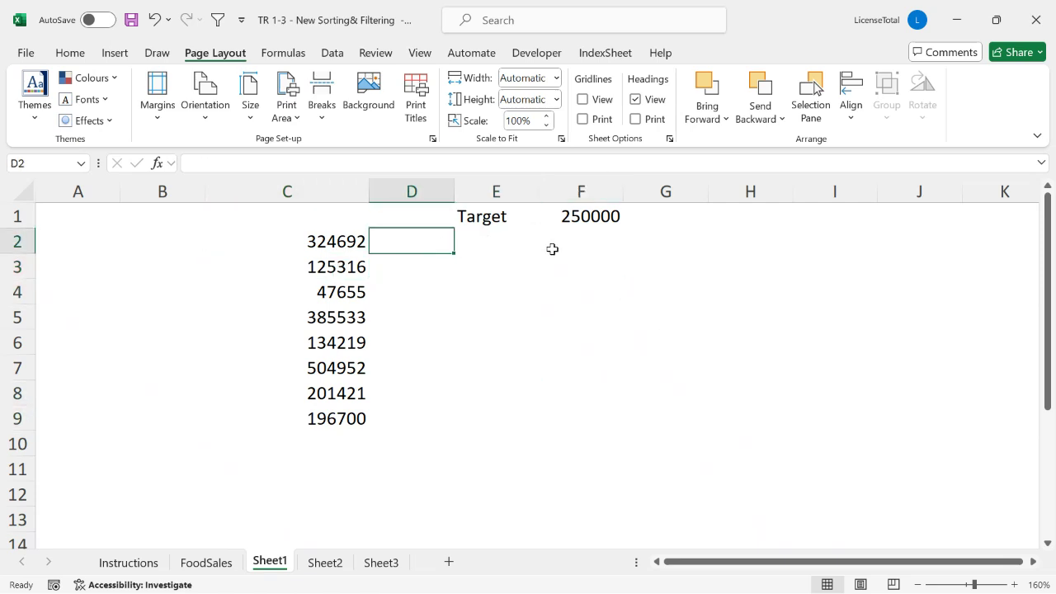
- Turn the gridline display back on for Sheet1 and check the sheet in the print preview
{"action": "left_click", "coordinate": [552, 247]}
{"action": "left_click", "coordinate": [469, 252]}
{"action": "left_click", "coordinate": [410, 256]}
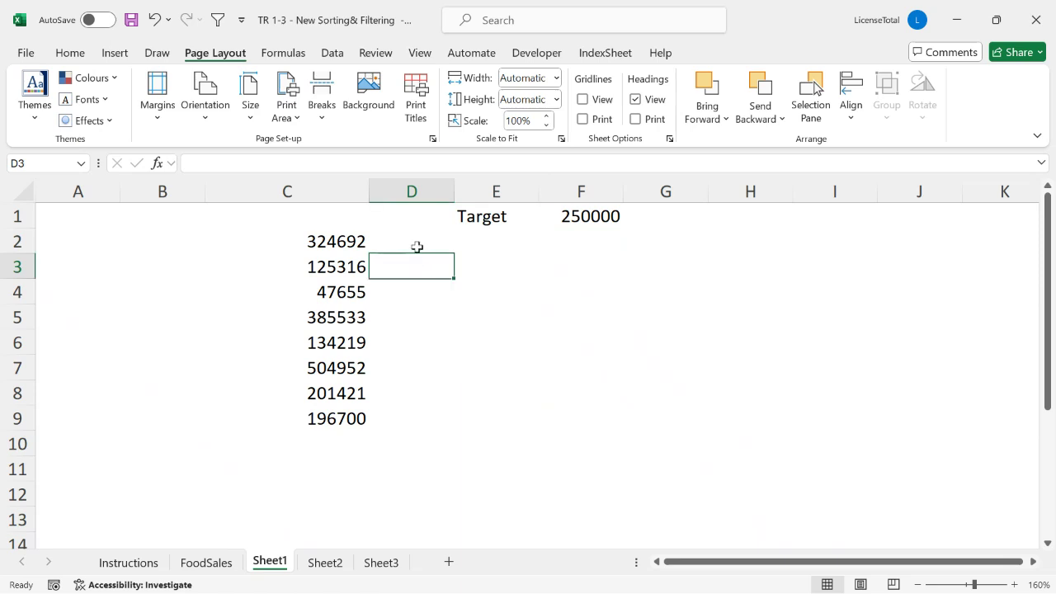
{"action": "left_click", "coordinate": [582, 99]}
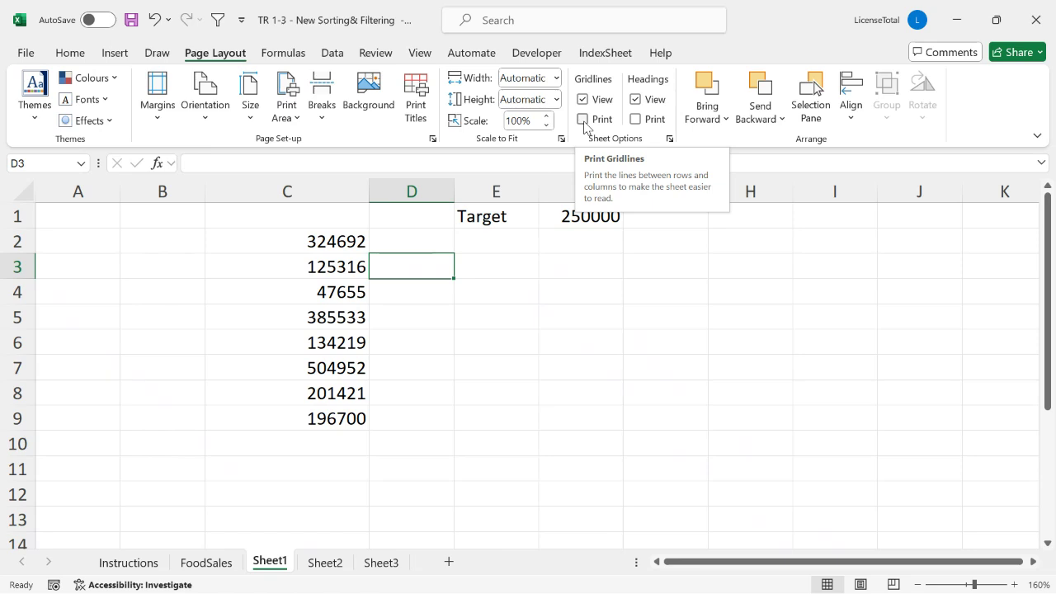
{"action": "left_click", "coordinate": [270, 256]}
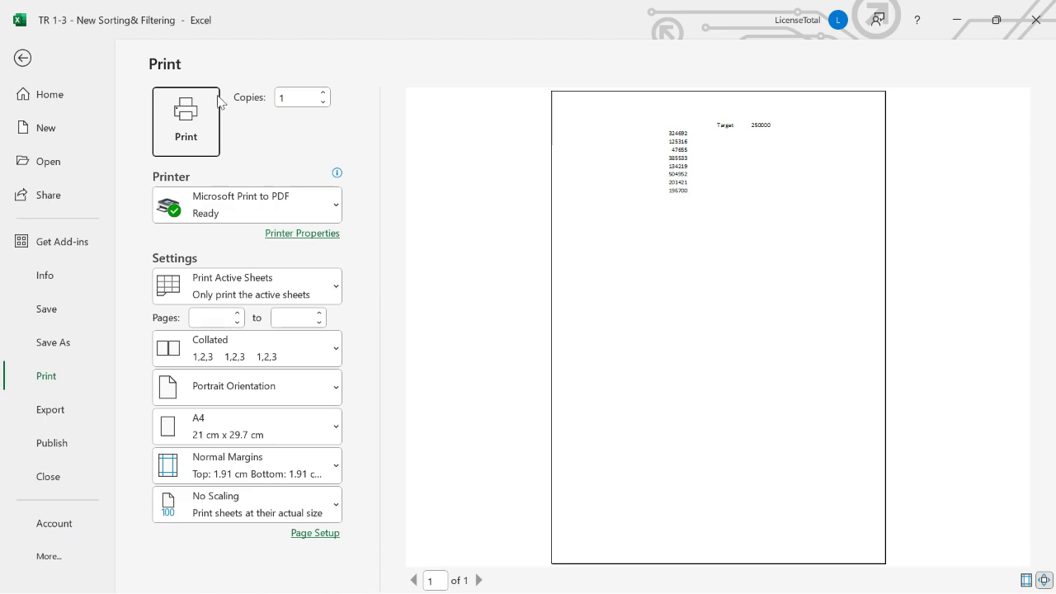
{"action": "left_click", "coordinate": [40, 60]}
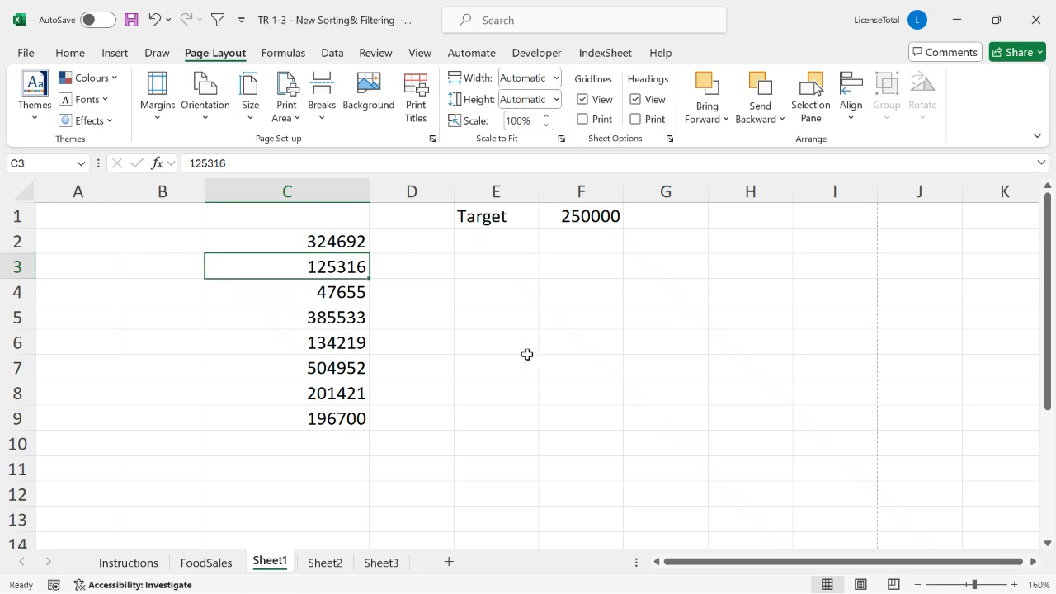
- Turn on gridline printing for Sheet1, check the print preview and return to the worksheet
{"action": "left_click", "coordinate": [585, 120]}
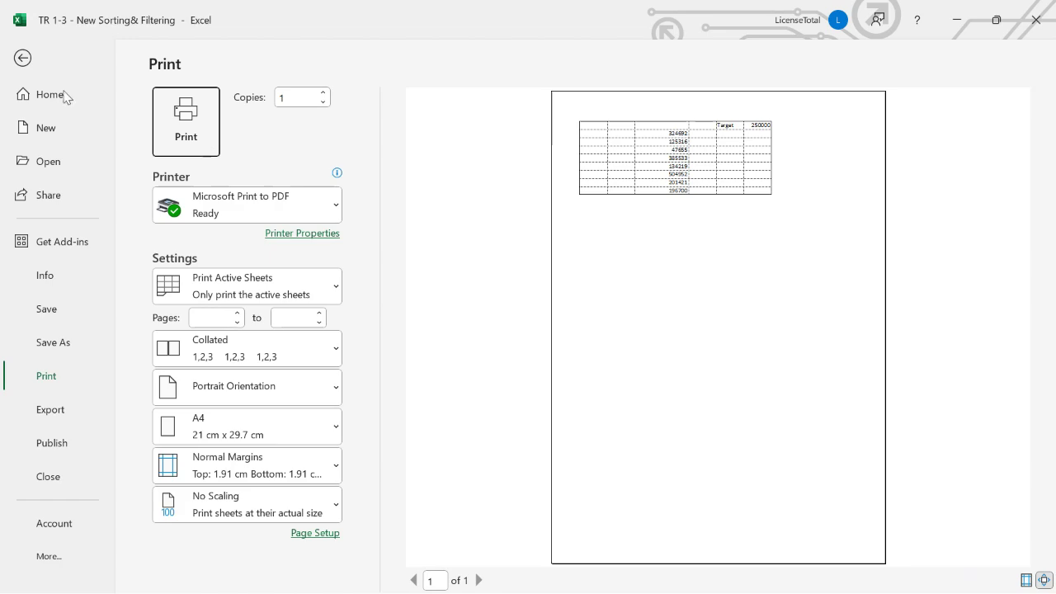
{"action": "left_click", "coordinate": [24, 59]}
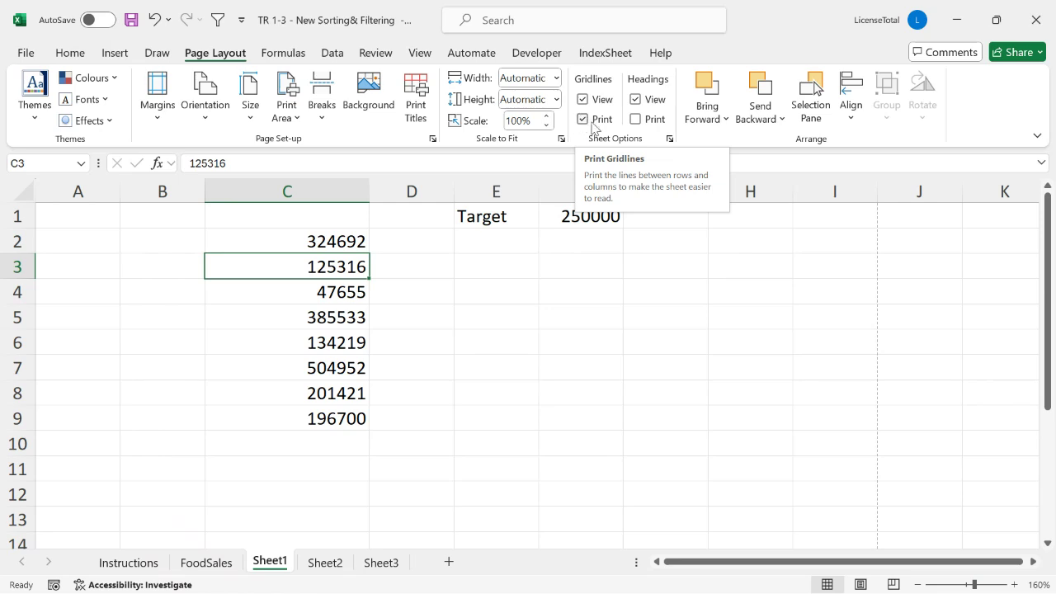
{"action": "left_click", "coordinate": [382, 289]}
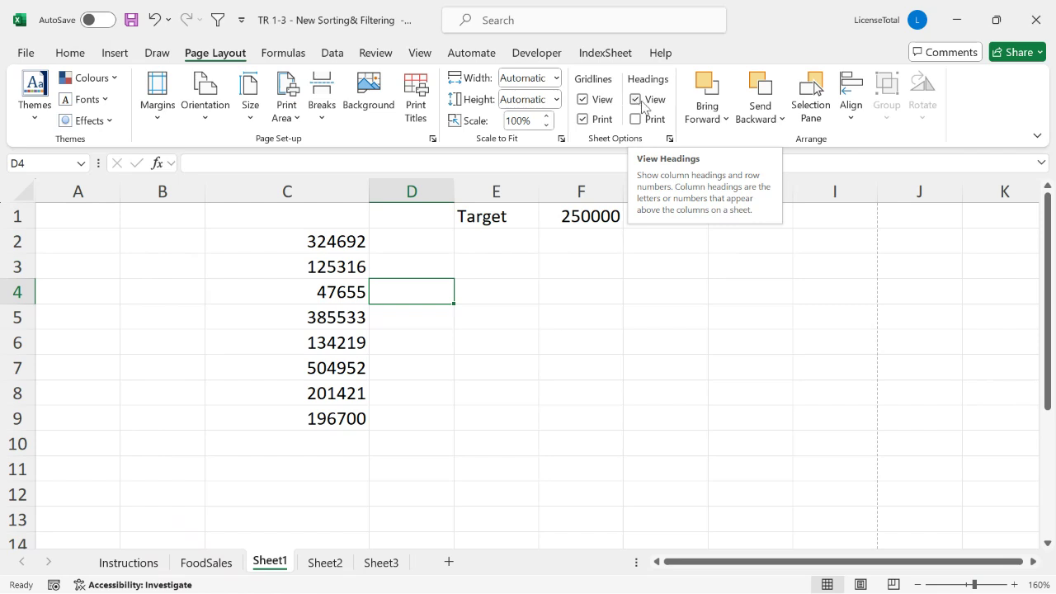
- Hide the row and column headings on Sheet1, and show them again
{"action": "left_click", "coordinate": [189, 257]}
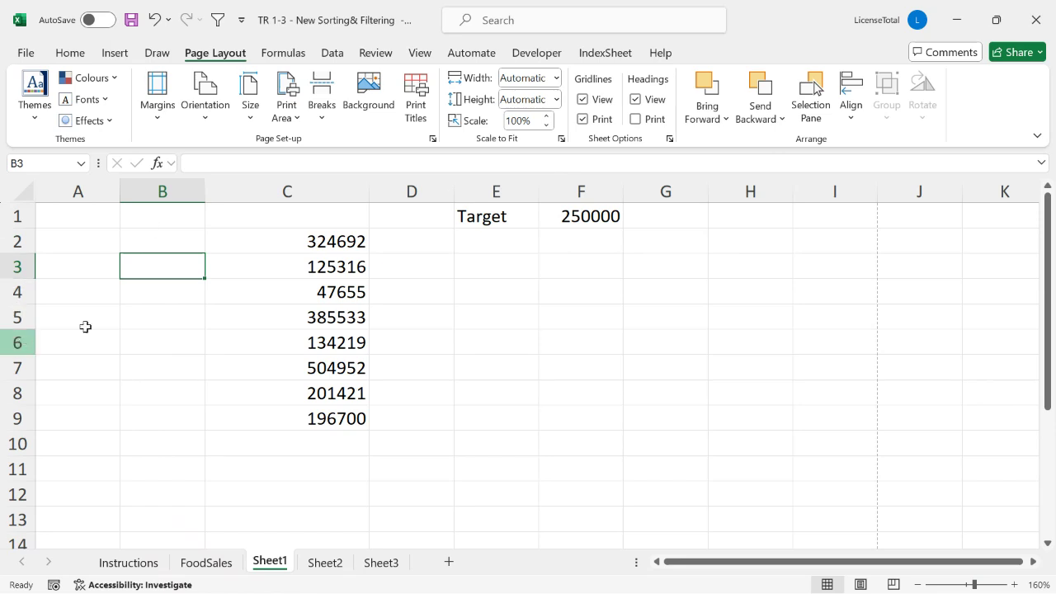
{"action": "left_click", "coordinate": [636, 105]}
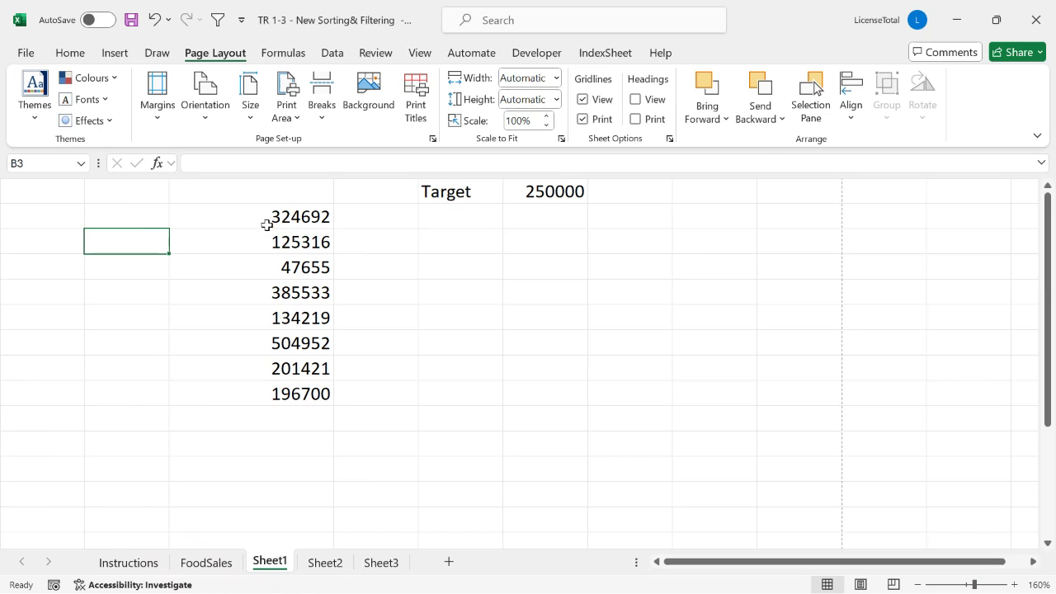
{"action": "left_click", "coordinate": [636, 100]}
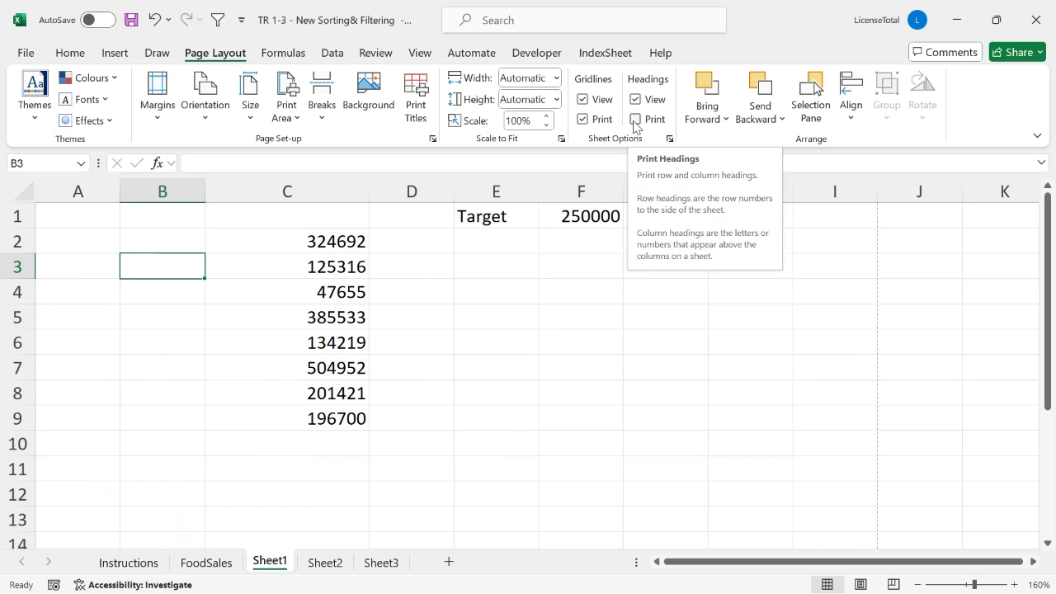
- Include the row and column headings in Sheet1's printout and check the result in the print preview
{"action": "left_click", "coordinate": [635, 120]}
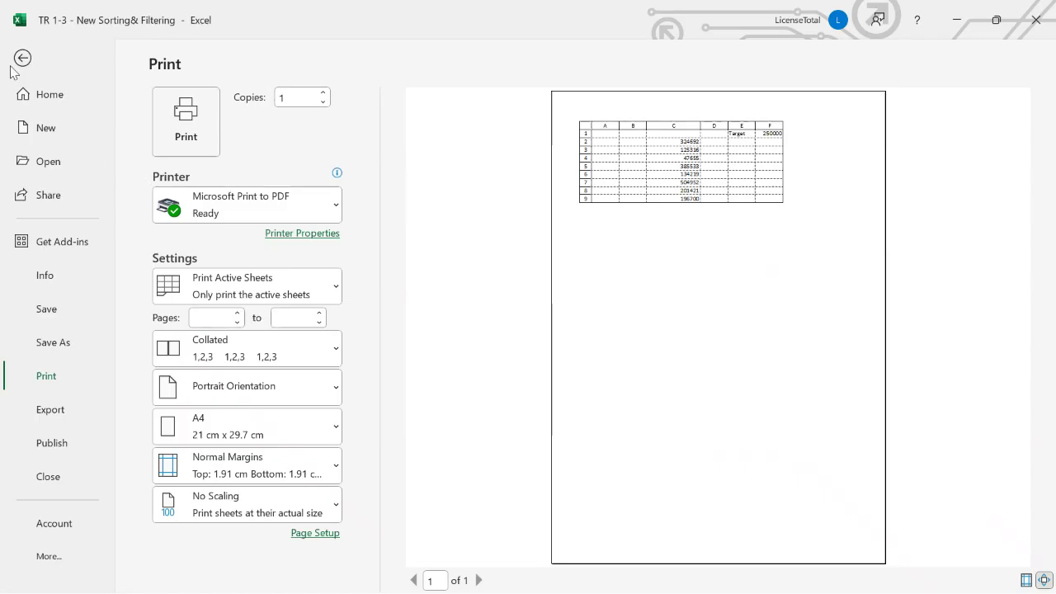
{"action": "key", "text": "Escape"}
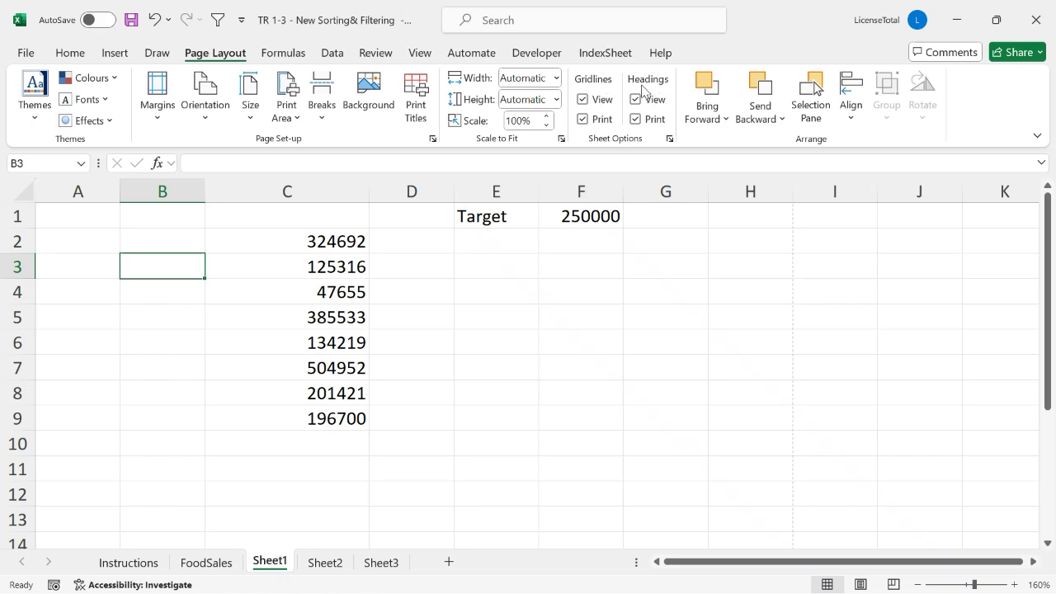
- Switch the FoodSales sheet to Page Break Preview
{"action": "left_click", "coordinate": [228, 565]}
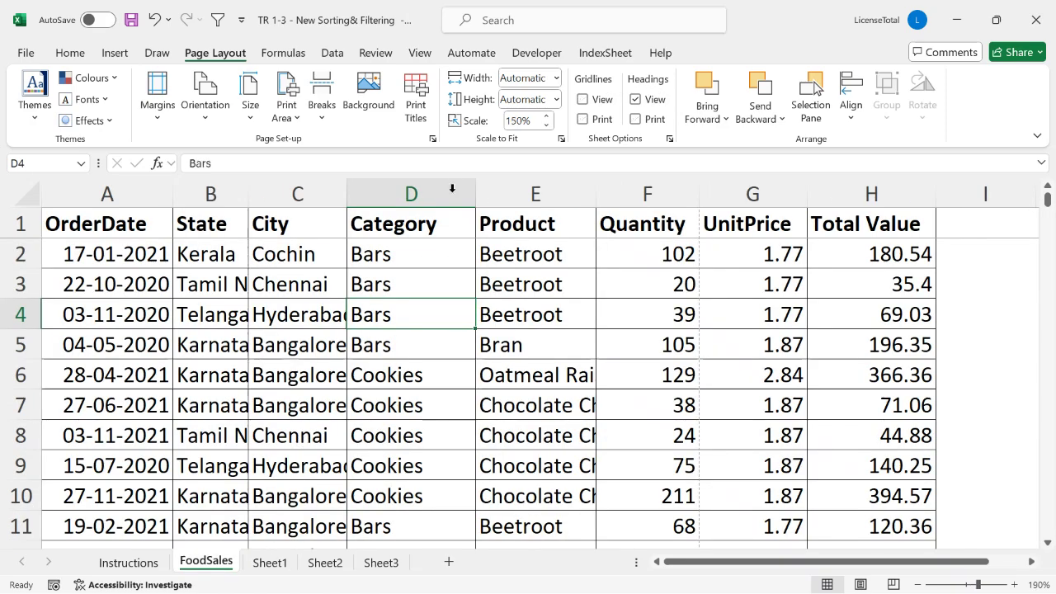
{"action": "left_click", "coordinate": [421, 54]}
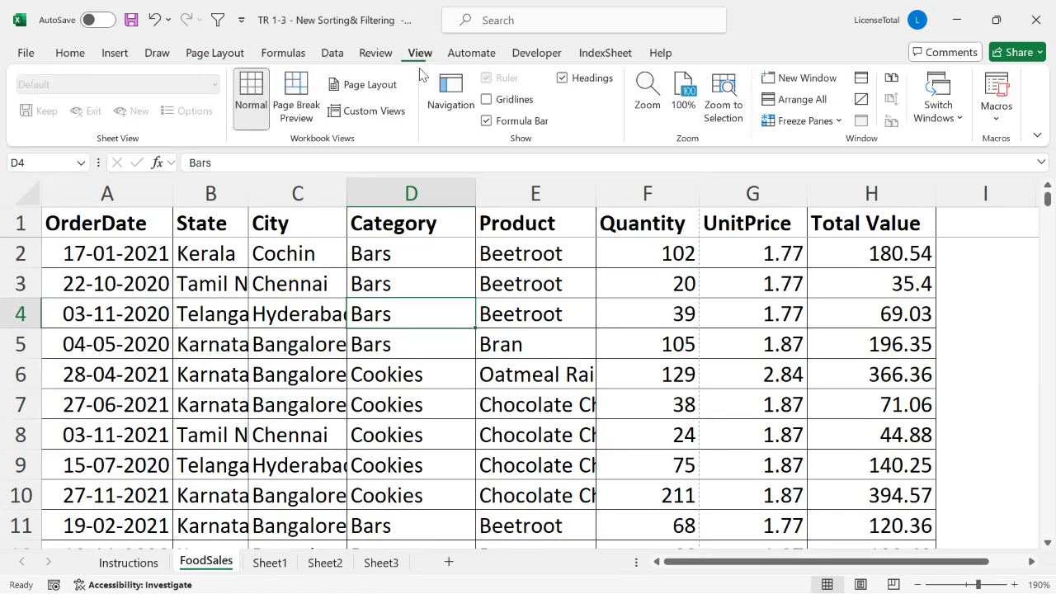
{"action": "left_click", "coordinate": [297, 101]}
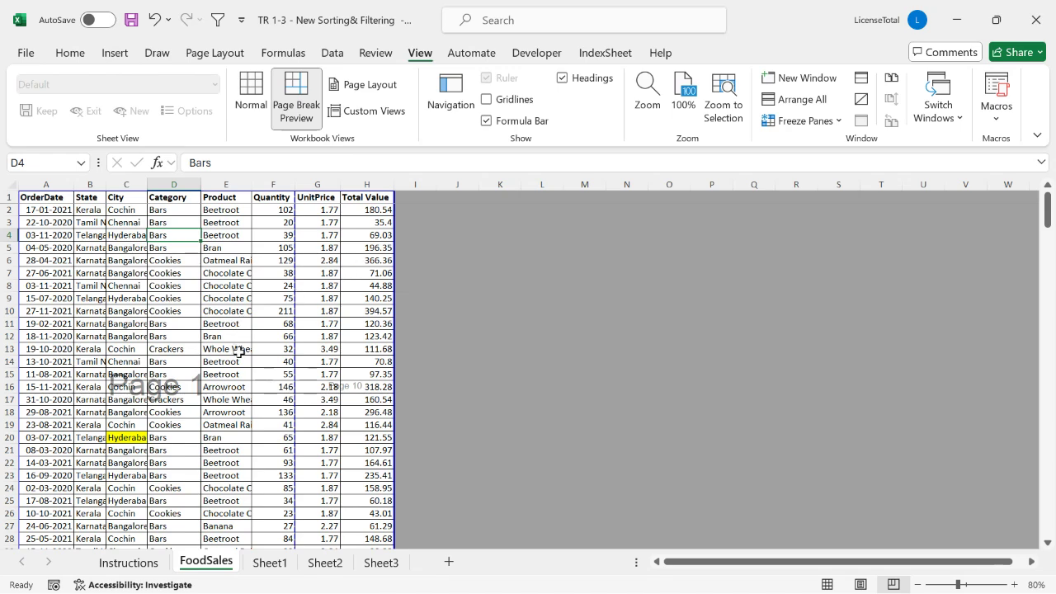
- Examine how the page breaks divide the FoodSales rows and columns, comparing columns A to F with columns G and H
{"action": "scroll", "coordinate": [239, 351], "scroll_direction": "up", "scroll_amount": 5}
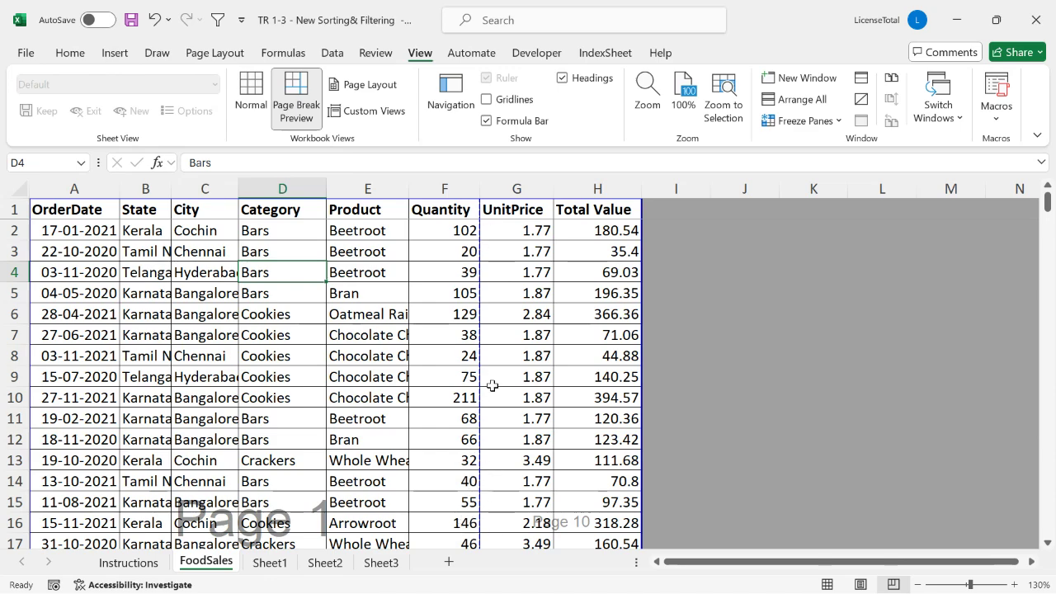
{"action": "scroll", "coordinate": [492, 385], "scroll_direction": "down", "scroll_amount": 4}
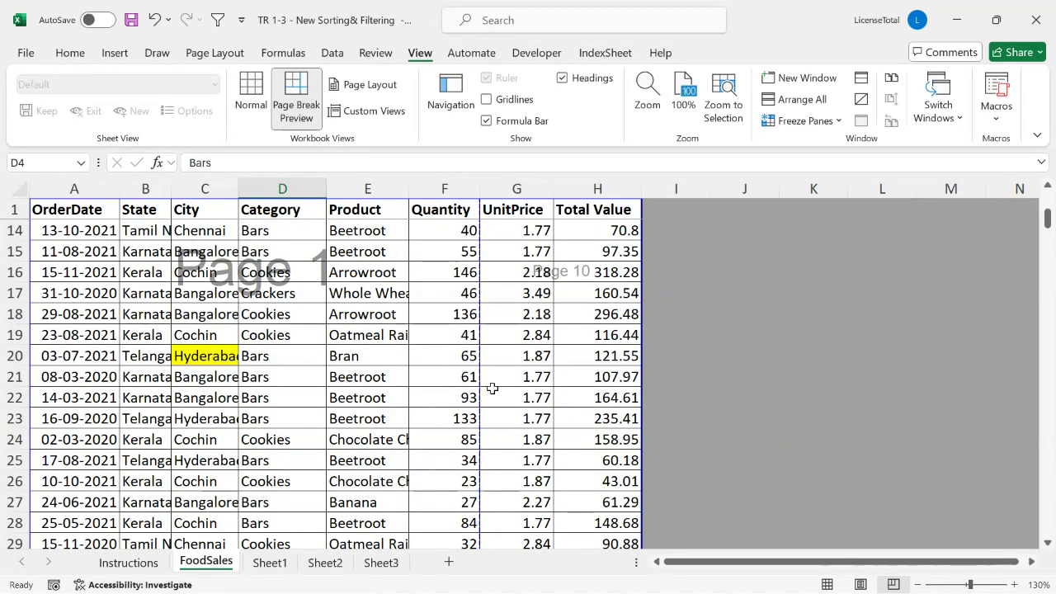
{"action": "scroll", "coordinate": [493, 388], "scroll_direction": "down", "scroll_amount": 4}
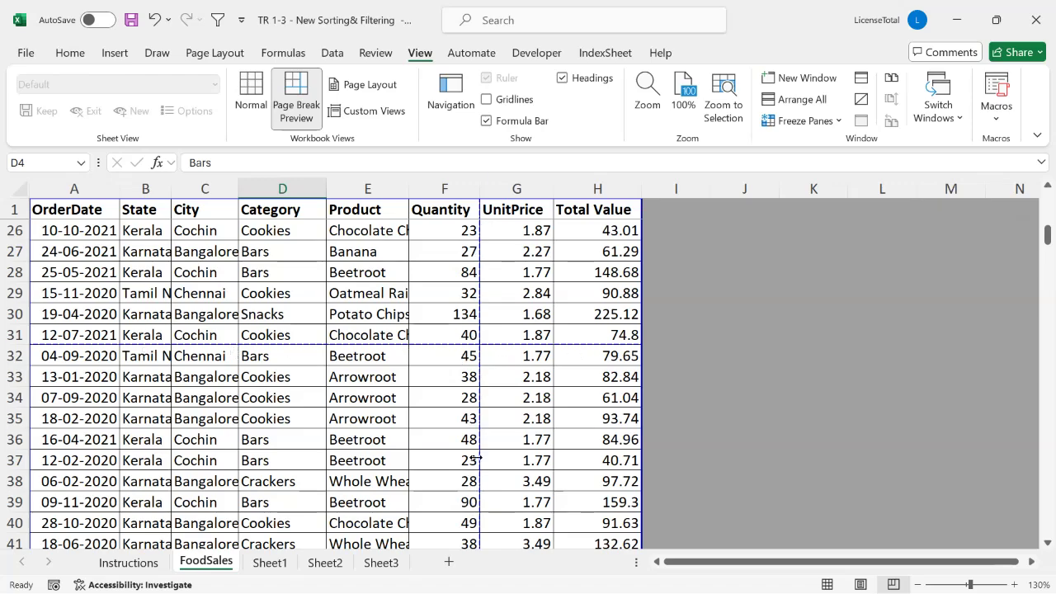
{"action": "scroll", "coordinate": [448, 417], "scroll_direction": "down", "scroll_amount": 5}
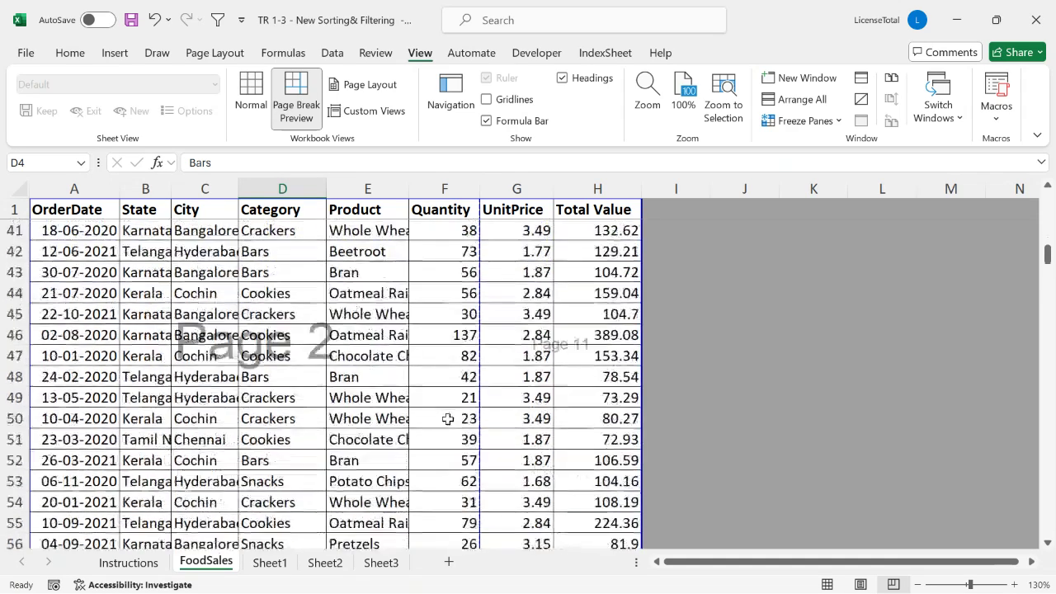
{"action": "scroll", "coordinate": [448, 419], "scroll_direction": "up", "scroll_amount": 13}
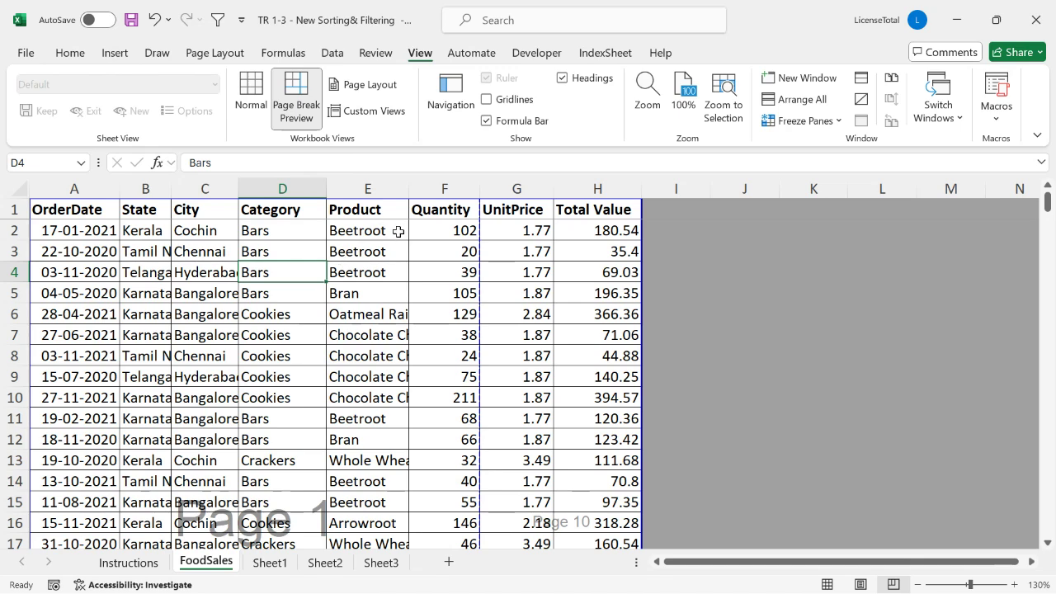
{"action": "left_click", "coordinate": [446, 189]}
{"action": "left_click_drag", "start_coordinate": [446, 189], "coordinate": [50, 189]}
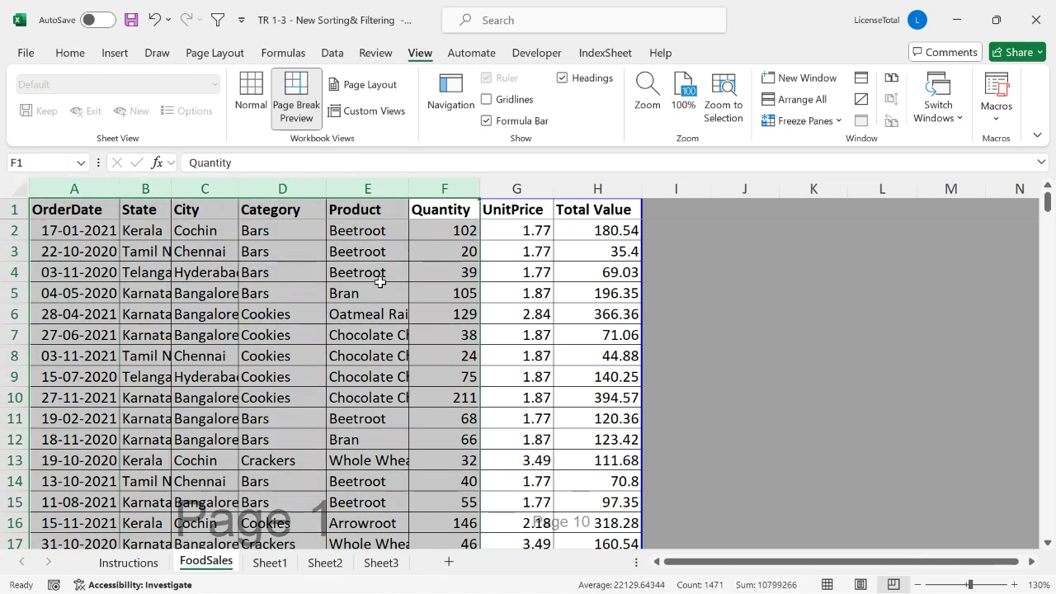
{"action": "left_click", "coordinate": [455, 274]}
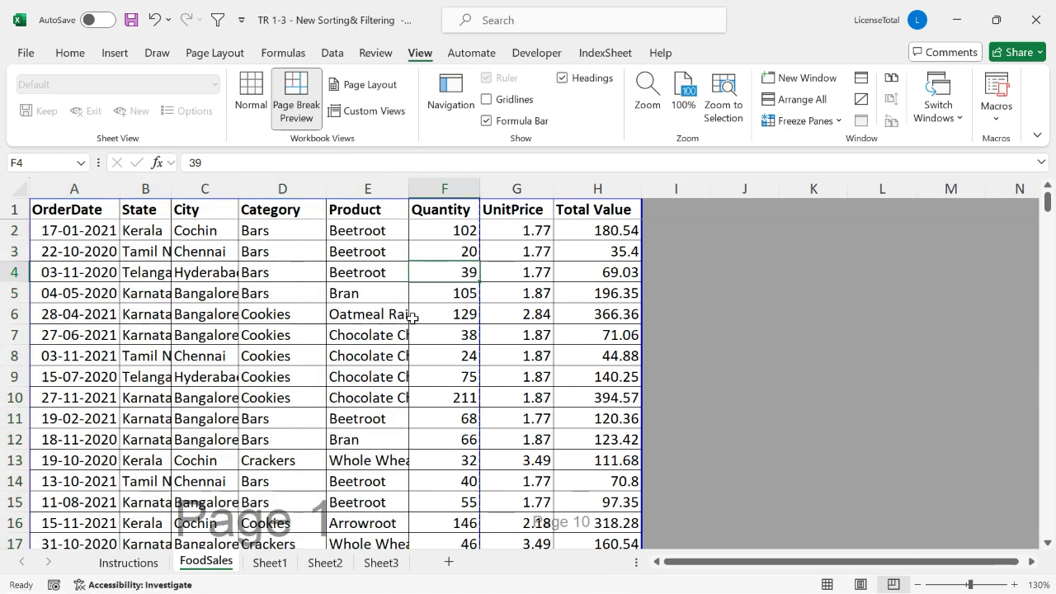
{"action": "left_click", "coordinate": [518, 190]}
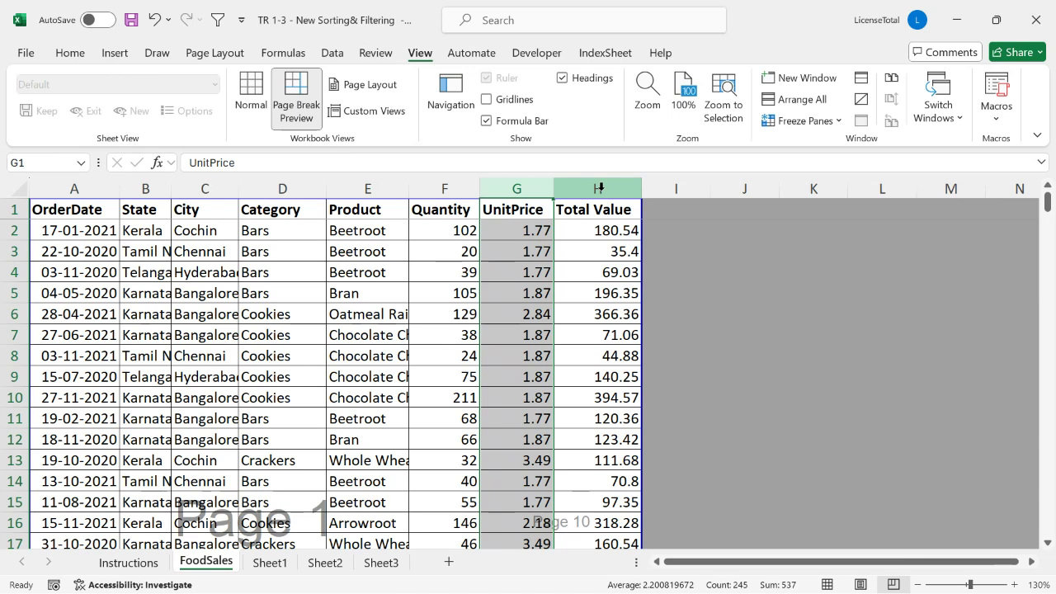
{"action": "left_click", "coordinate": [598, 190]}
{"action": "left_click", "coordinate": [533, 243]}
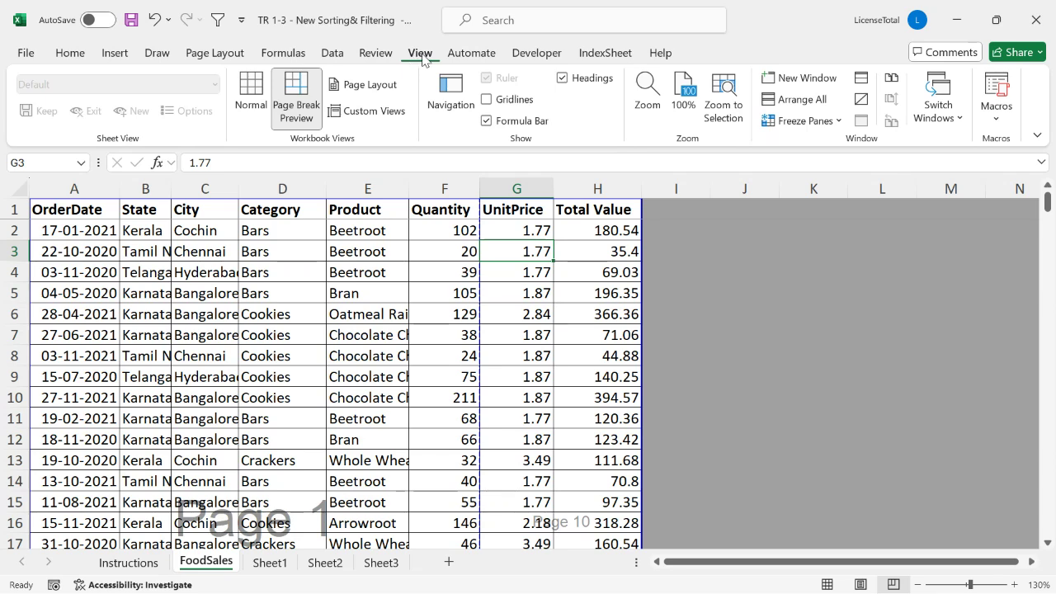
- Set the FoodSales sheet's print scale to 100%
{"action": "left_click", "coordinate": [216, 55]}
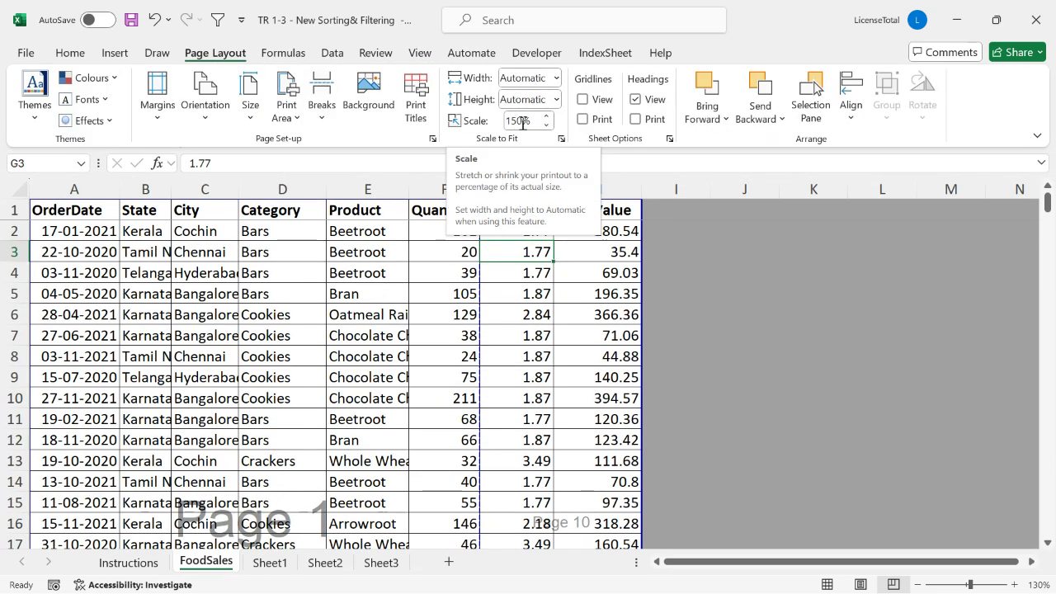
{"action": "left_click", "coordinate": [518, 121]}
{"action": "type", "text": "100"}
{"action": "key", "text": "Return"}
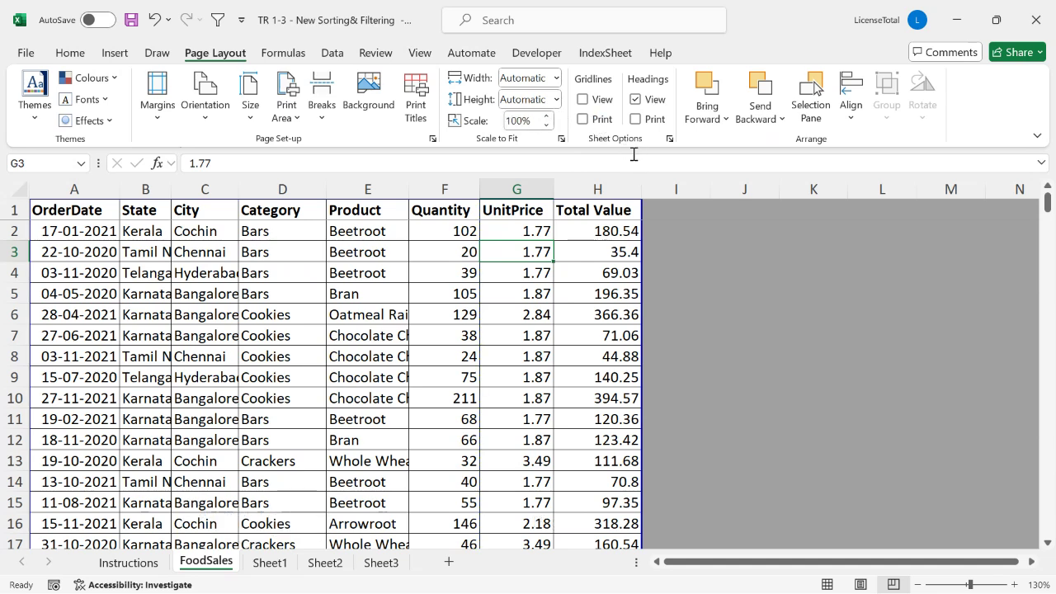
- Move the FoodSales print area's outer boundary from after column H to between columns F and G, excluding UnitPrice and Total Value
{"action": "left_click", "coordinate": [518, 271]}
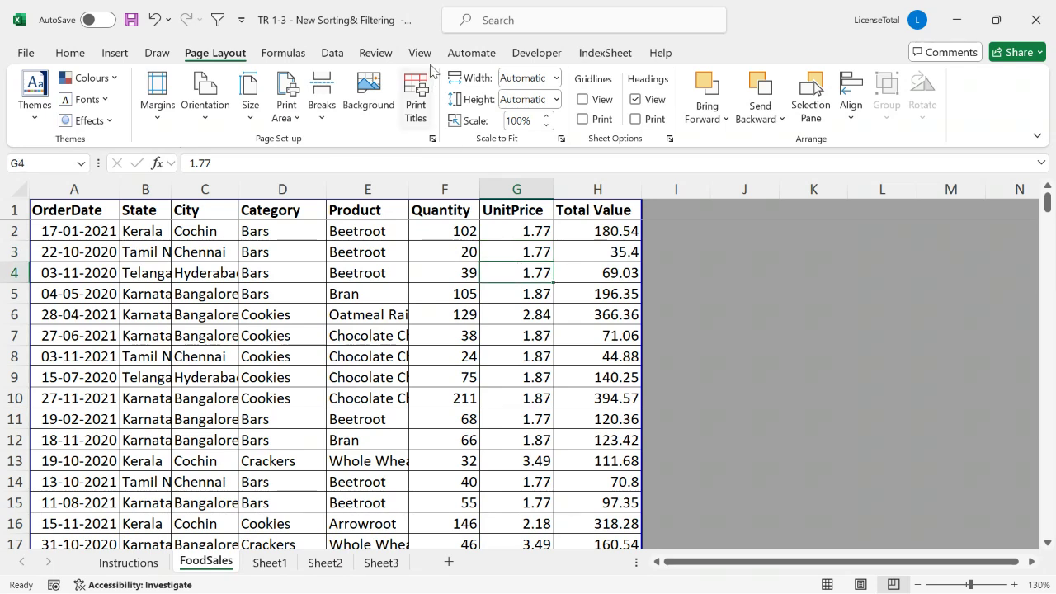
{"action": "left_click", "coordinate": [420, 53]}
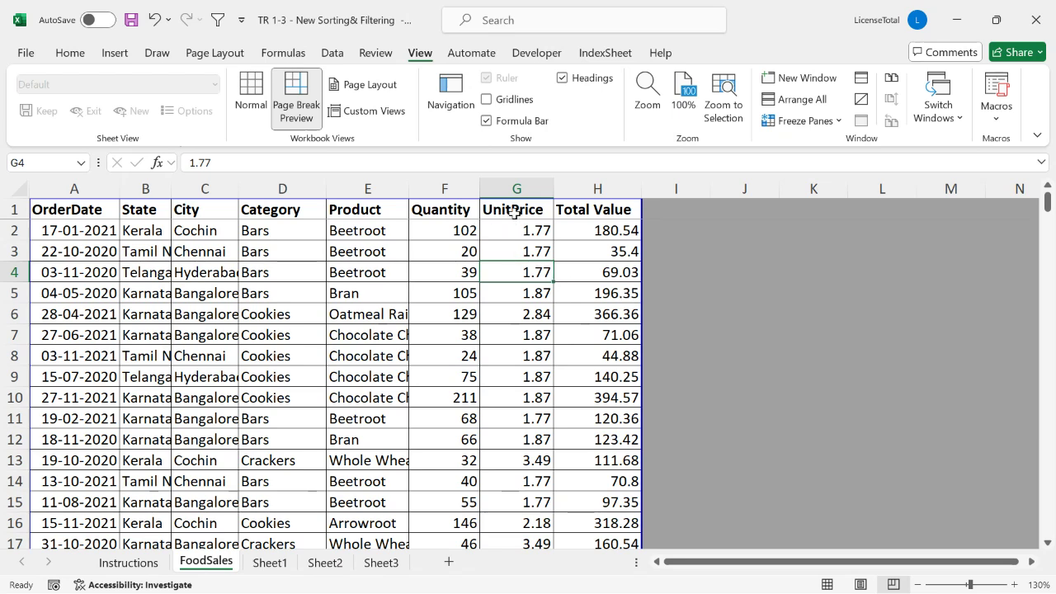
{"action": "mouse_move", "coordinate": [641, 319]}
{"action": "left_mouse_down"}
{"action": "mouse_move", "coordinate": [475, 332]}
{"action": "mouse_move", "coordinate": [482, 346]}
{"action": "left_mouse_up"}
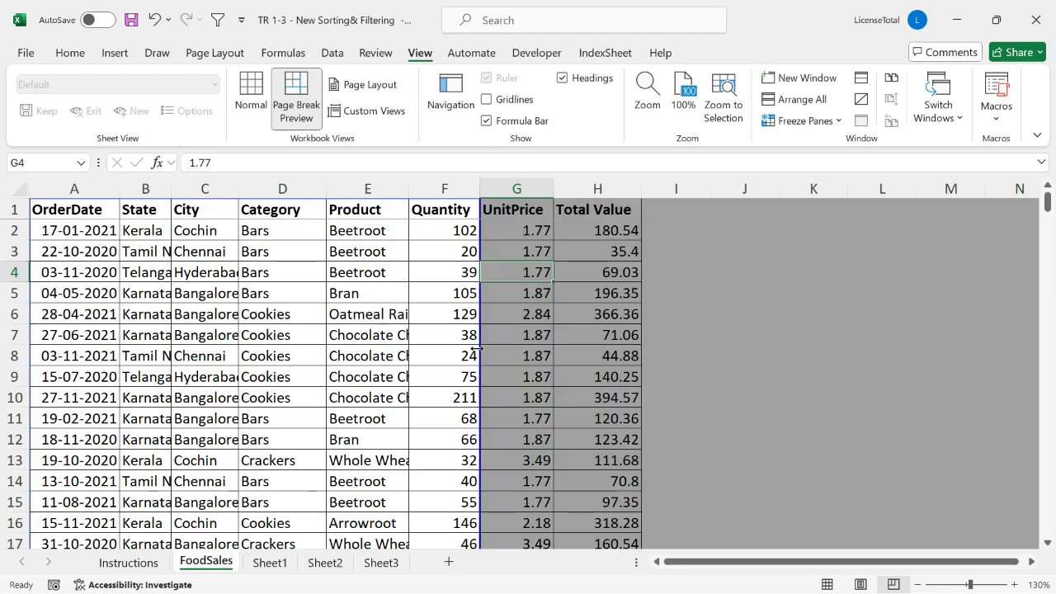
- Examine the UnitPrice and Total Value columns that lie outside the FoodSales print area
{"action": "left_click", "coordinate": [517, 188]}
{"action": "left_click", "coordinate": [576, 251]}
{"action": "left_click", "coordinate": [603, 238]}
{"action": "left_click", "coordinate": [524, 230]}
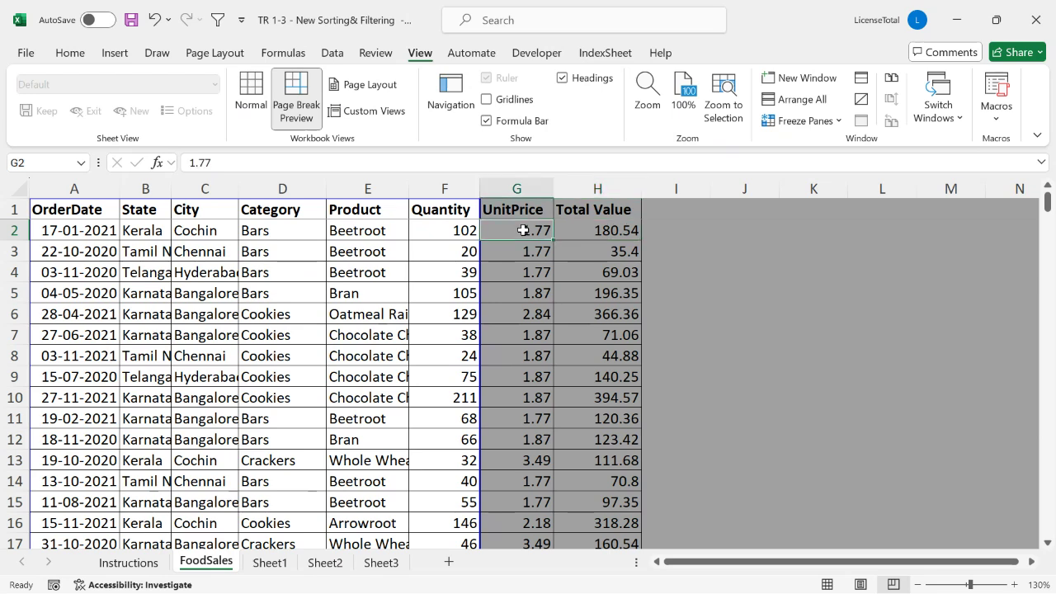
{"action": "left_click", "coordinate": [522, 212]}
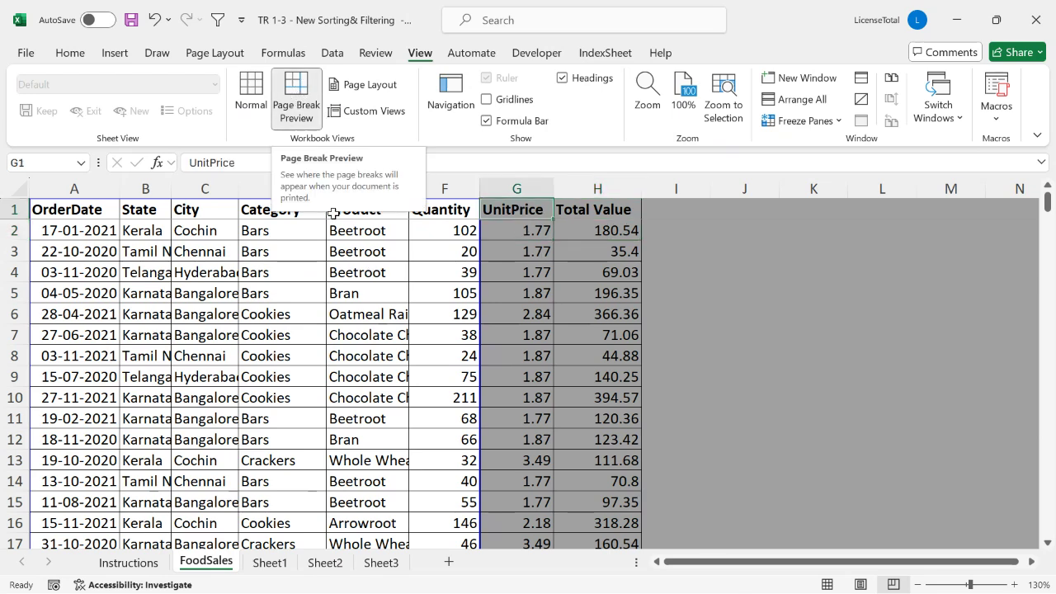
{"action": "key", "text": "Down"}
{"action": "key", "text": "Down"}
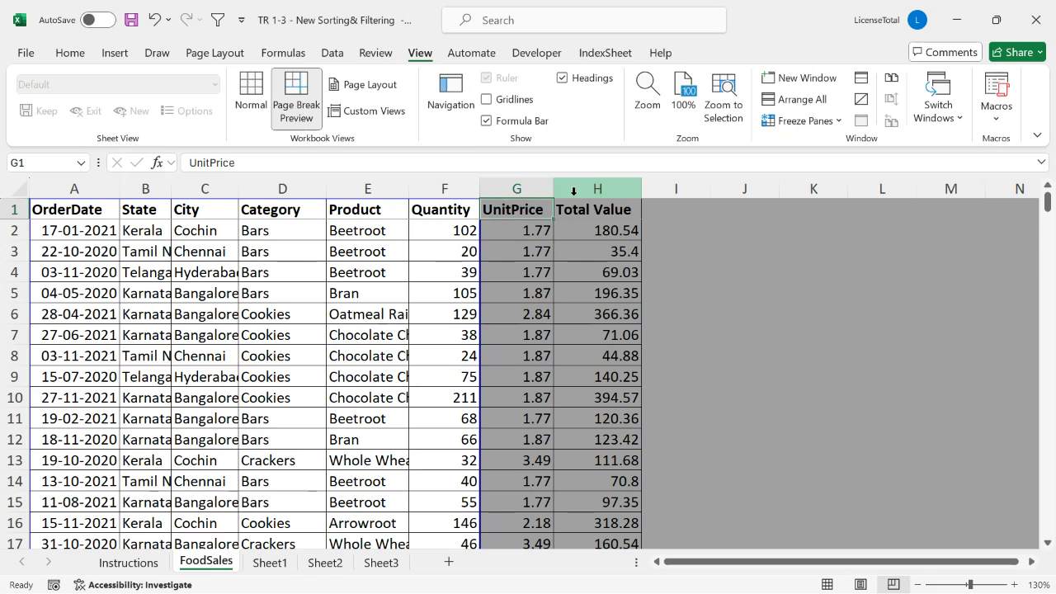
{"action": "left_click", "coordinate": [528, 190]}
{"action": "left_click", "coordinate": [528, 223]}
{"action": "left_click", "coordinate": [599, 235]}
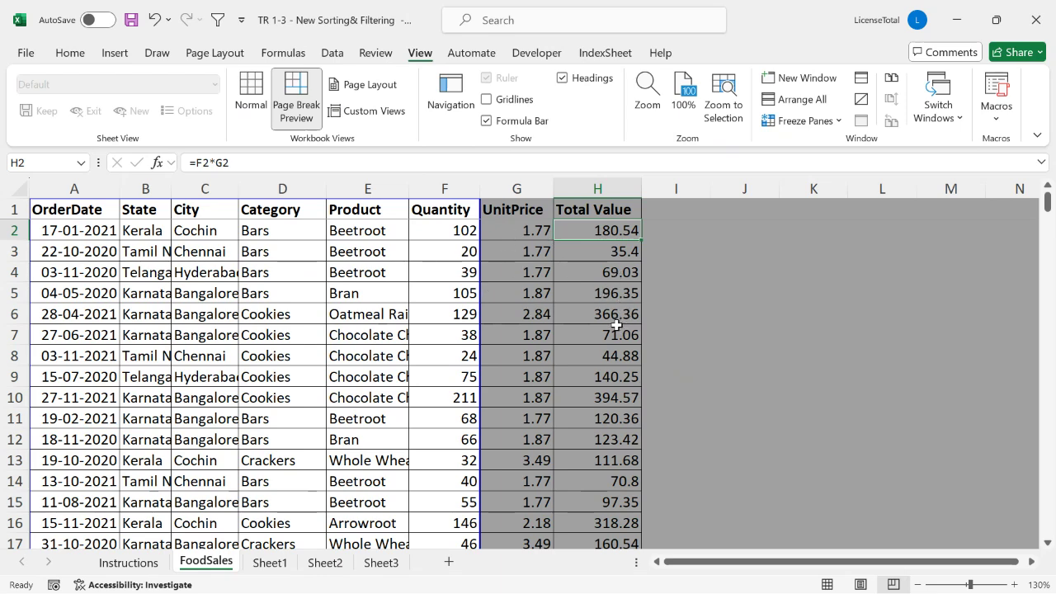
{"action": "scroll", "coordinate": [599, 324], "scroll_direction": "down", "scroll_amount": 4}
{"action": "scroll", "coordinate": [598, 324], "scroll_direction": "up", "scroll_amount": 4}
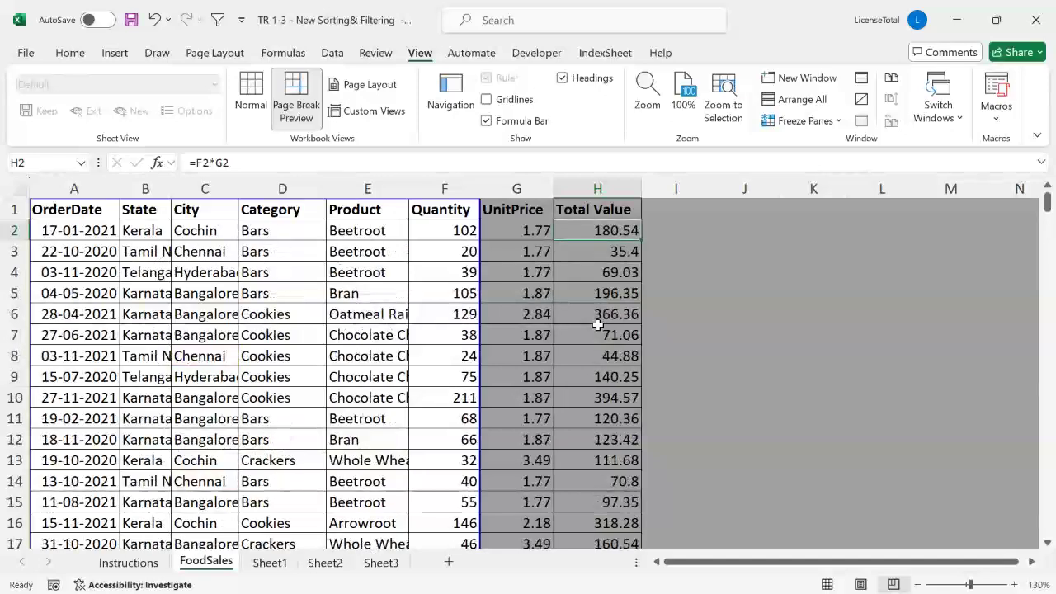
{"action": "left_click", "coordinate": [516, 186]}
{"action": "left_click", "coordinate": [603, 183]}
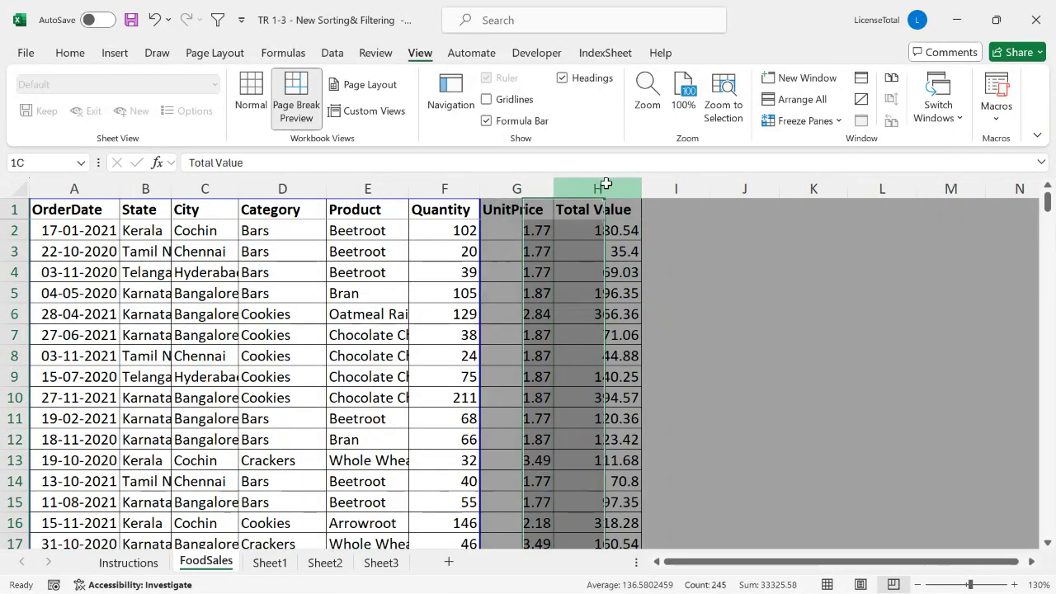
- Move the FoodSales print area's outer boundary from after column F to after column H, including UnitPrice and Total Value
{"action": "left_click", "coordinate": [542, 267]}
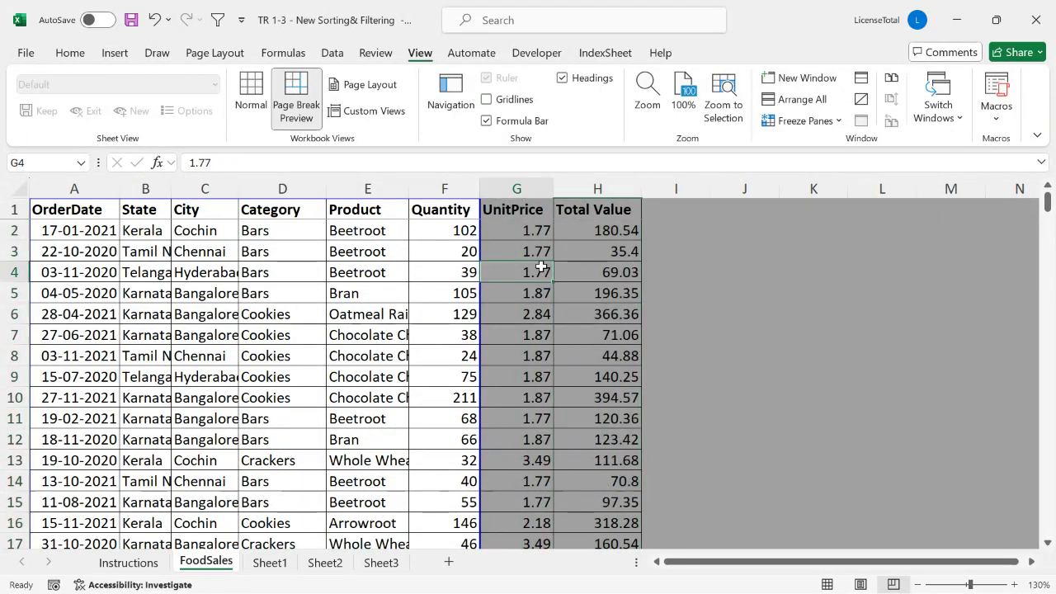
{"action": "left_click_drag", "start_coordinate": [108, 190], "coordinate": [426, 205]}
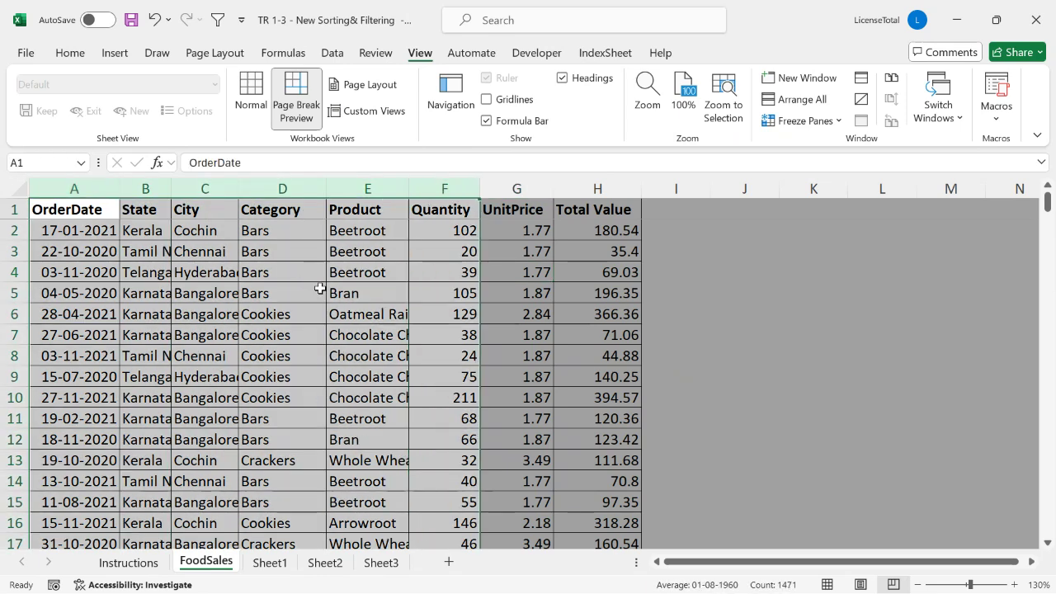
{"action": "left_click", "coordinate": [294, 300]}
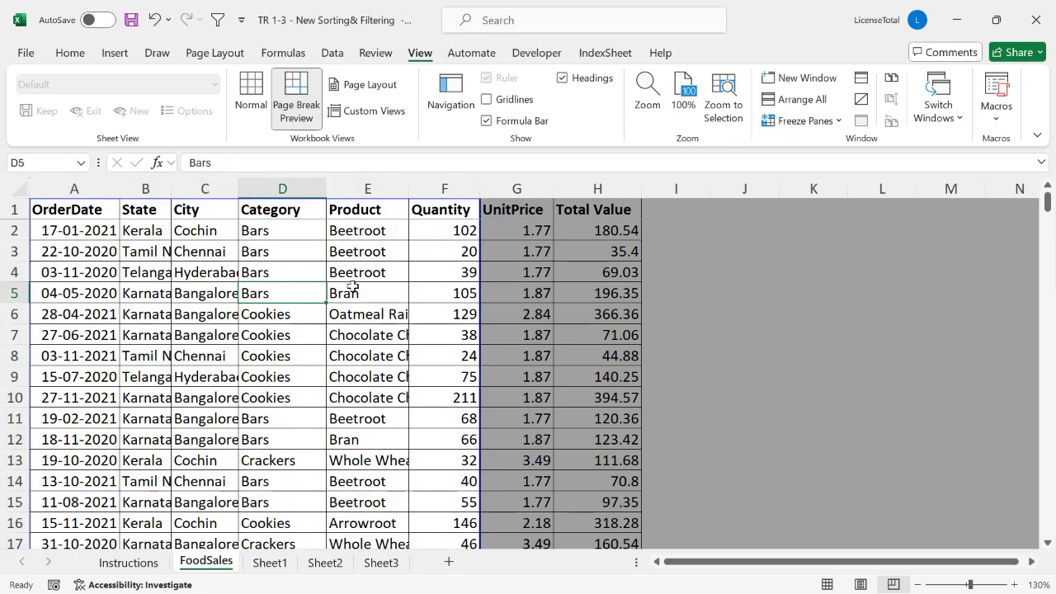
{"action": "left_click_drag", "start_coordinate": [479, 262], "coordinate": [620, 273]}
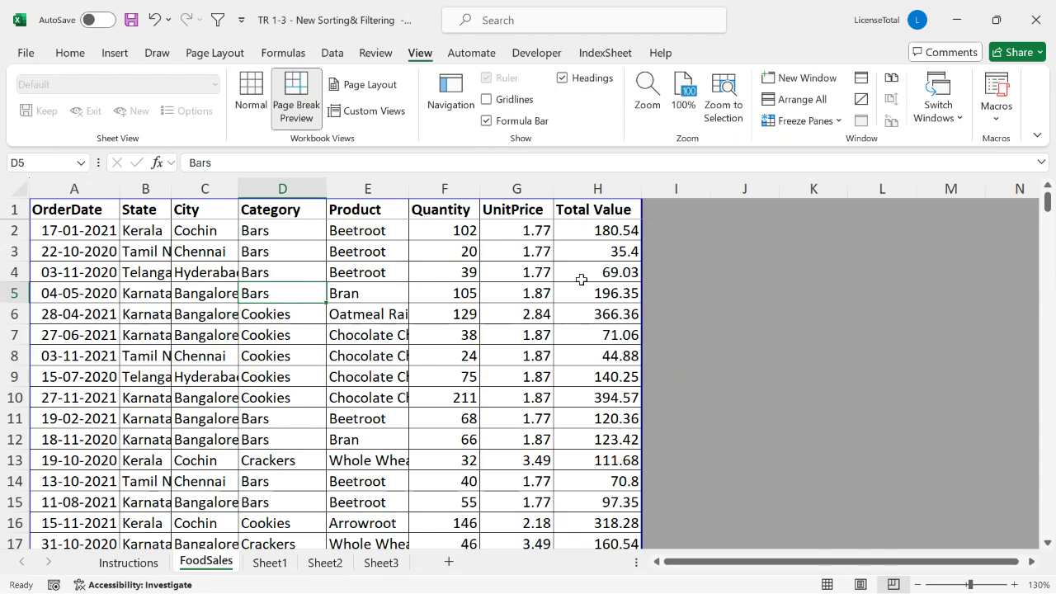
- Move the first horizontal page break on the FoodSales sheet down from below row 47 to below row 50
{"action": "scroll", "coordinate": [580, 279], "scroll_direction": "down", "scroll_amount": 2}
{"action": "scroll", "coordinate": [581, 278], "scroll_direction": "down", "scroll_amount": 3}
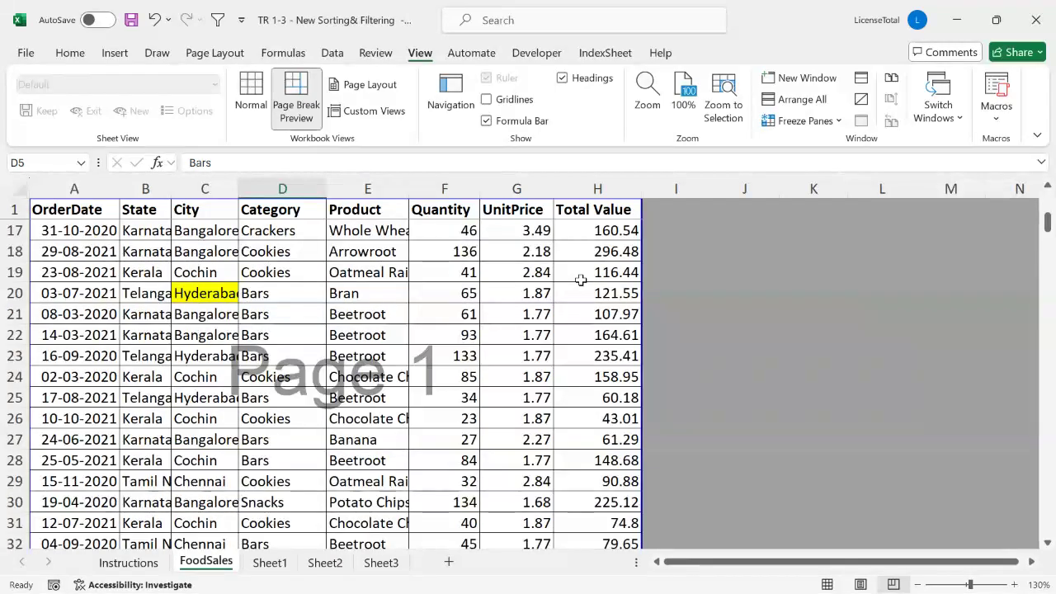
{"action": "scroll", "coordinate": [581, 279], "scroll_direction": "down", "scroll_amount": 4}
{"action": "scroll", "coordinate": [581, 279], "scroll_direction": "down", "scroll_amount": 5}
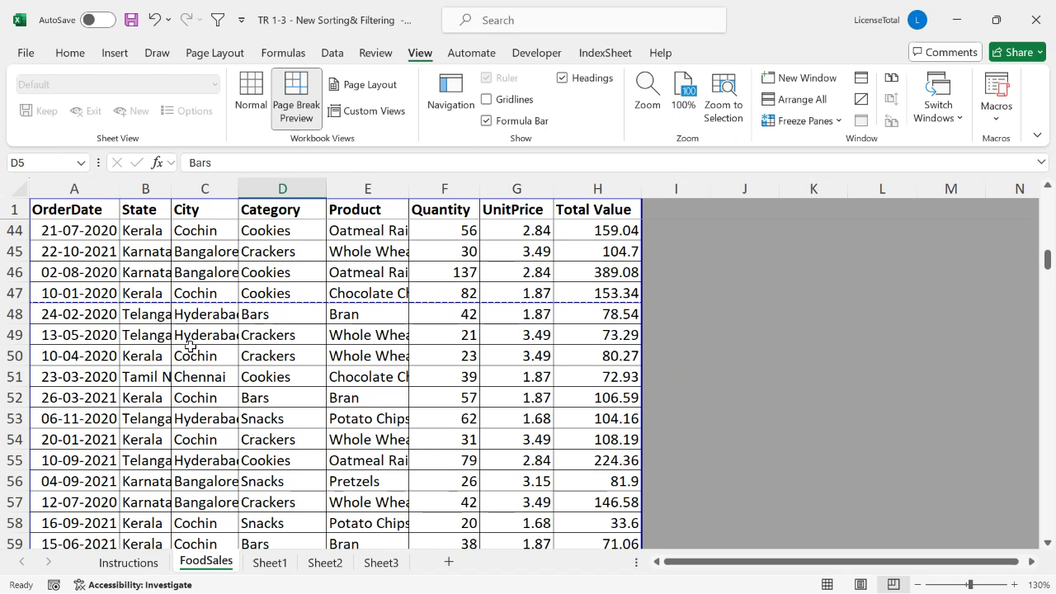
{"action": "left_click", "coordinate": [11, 356]}
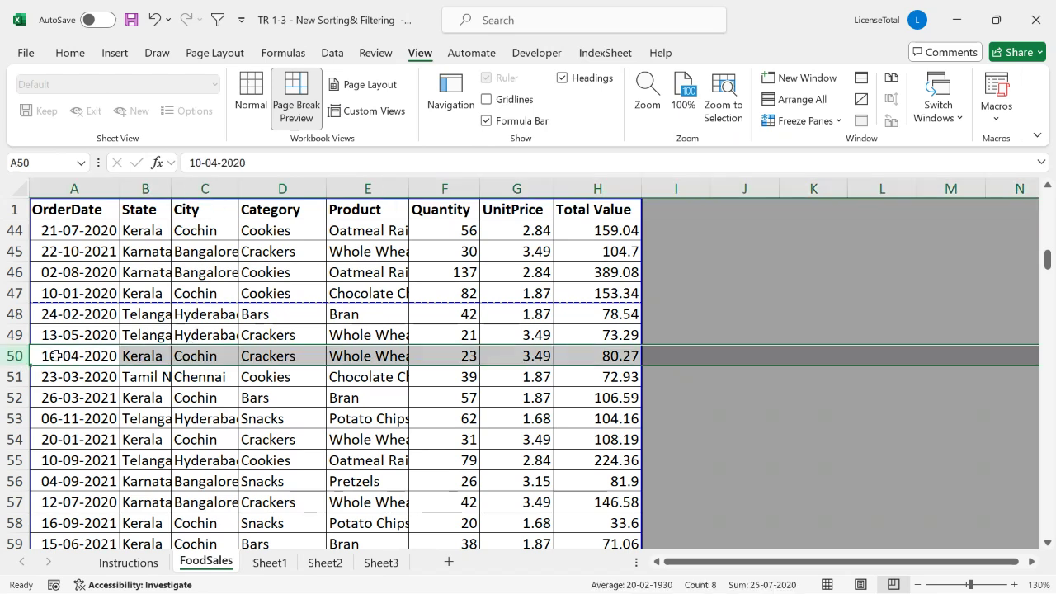
{"action": "left_click_drag", "start_coordinate": [130, 307], "coordinate": [130, 361]}
{"action": "left_click", "coordinate": [461, 272]}
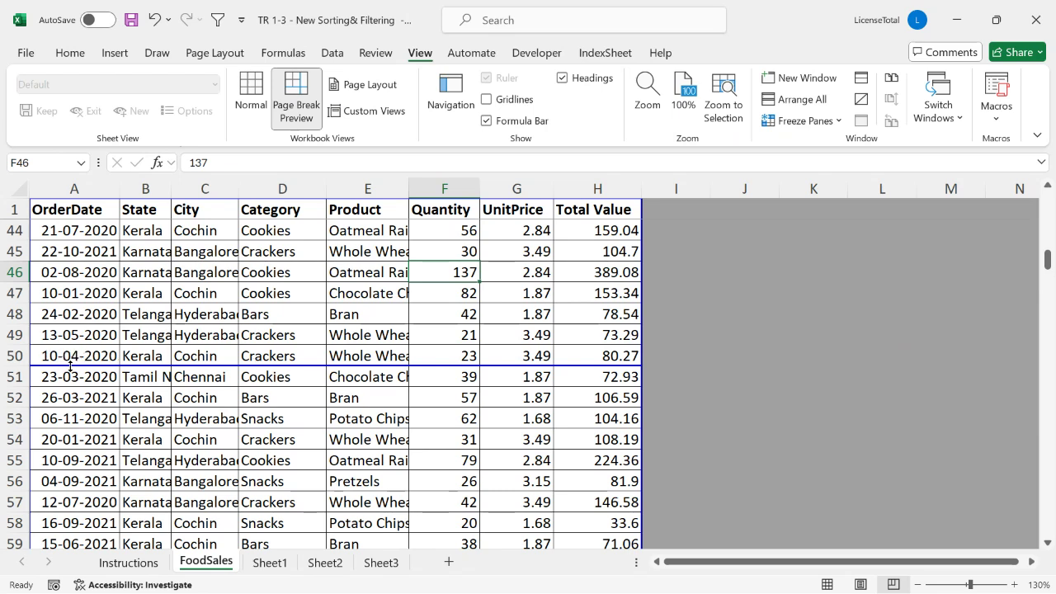
{"action": "left_click", "coordinate": [123, 352]}
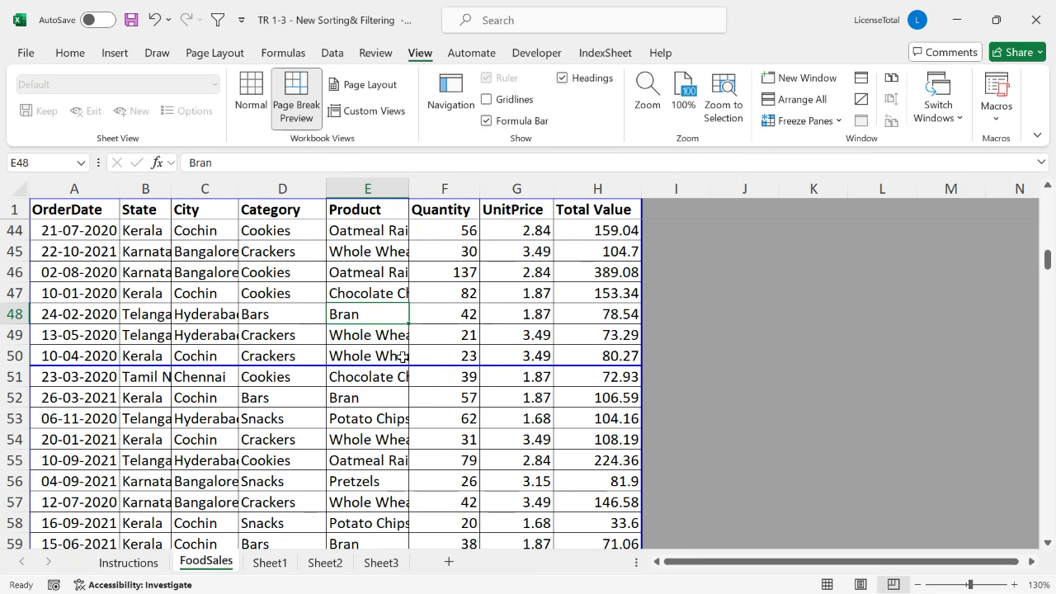
- Insert a header and footer on the FoodSales sheet, accepting the unfreezing of its panes for Page Layout view
{"action": "scroll", "coordinate": [402, 356], "scroll_direction": "up", "scroll_amount": 14}
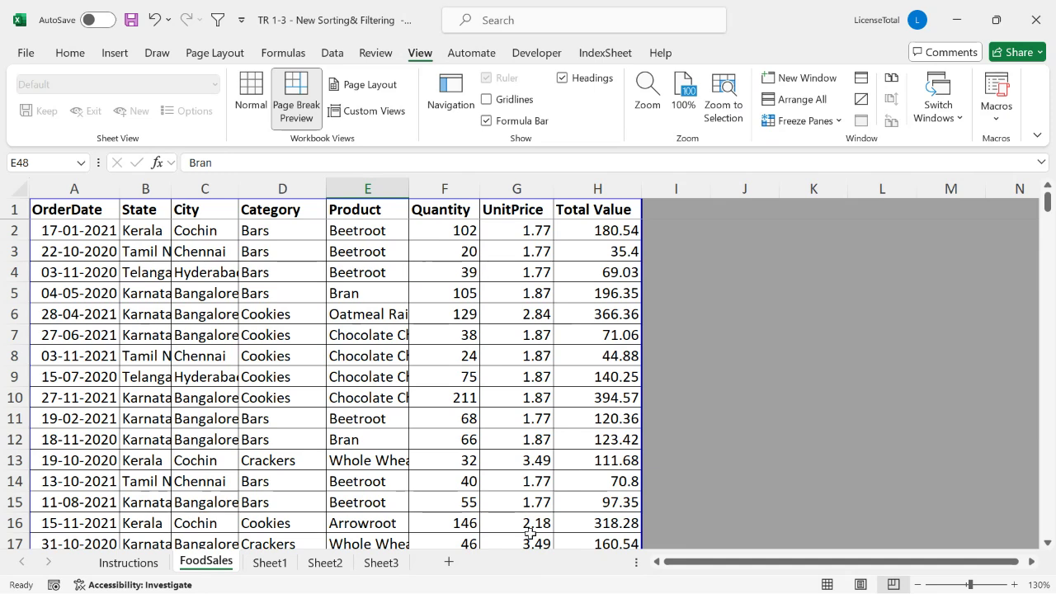
{"action": "left_click", "coordinate": [116, 54]}
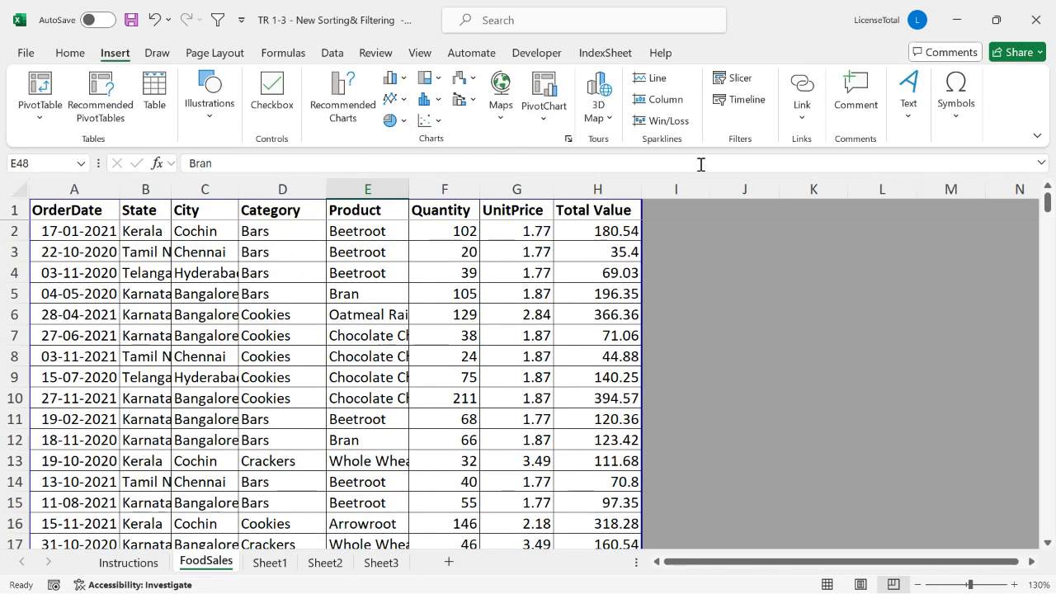
{"action": "left_click", "coordinate": [910, 97]}
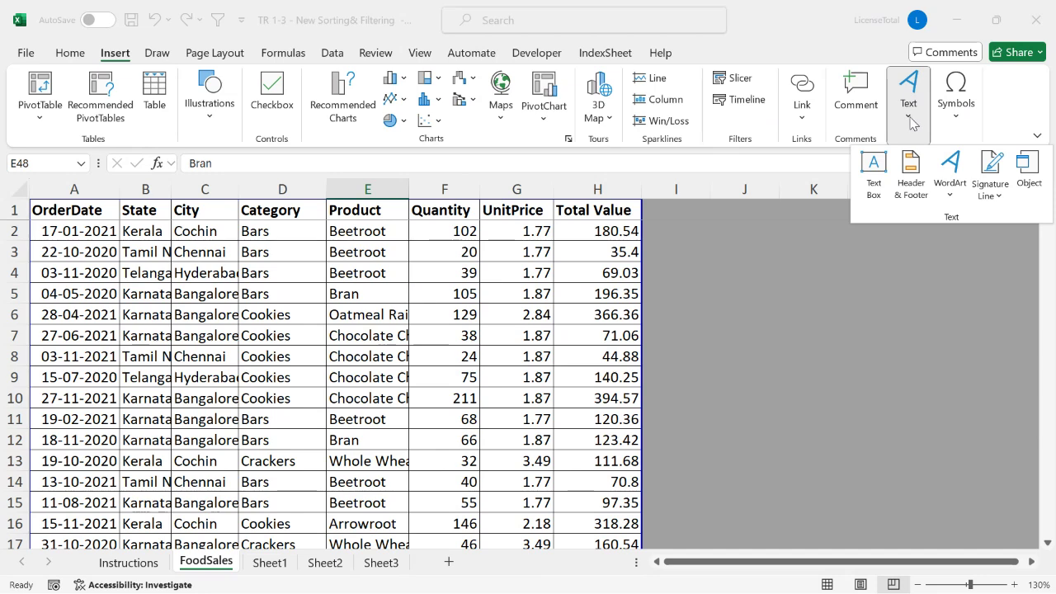
{"action": "left_click", "coordinate": [915, 189]}
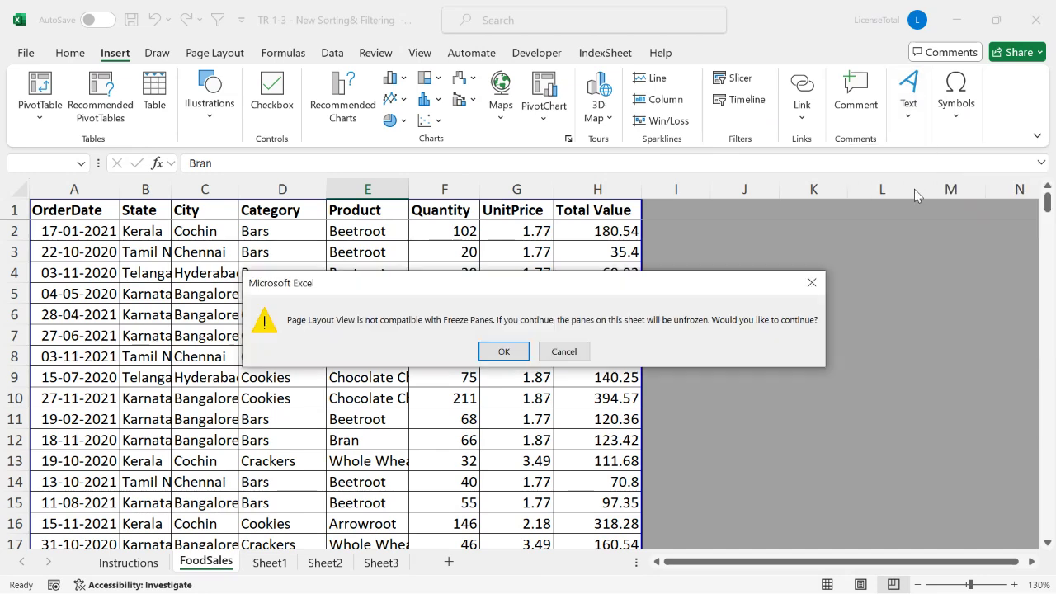
{"action": "left_click", "coordinate": [505, 352]}
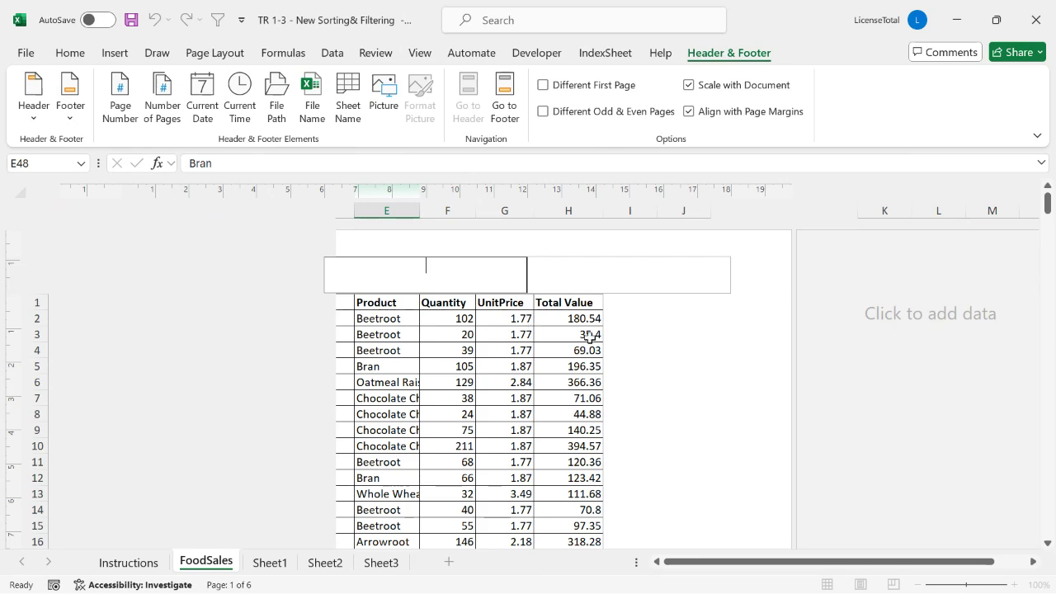
{"action": "left_click", "coordinate": [590, 337]}
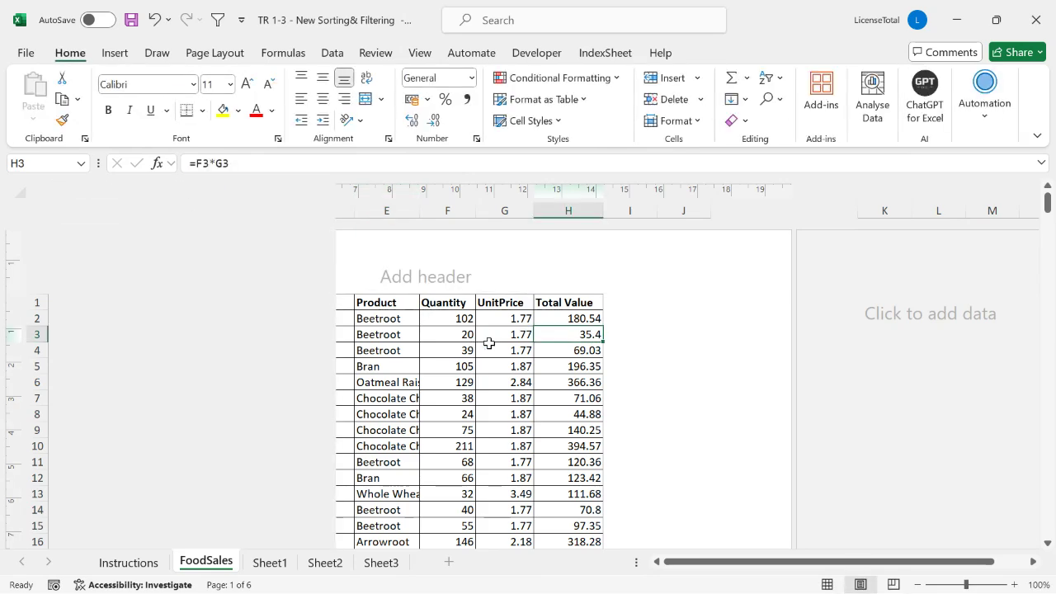
{"action": "left_click", "coordinate": [401, 286]}
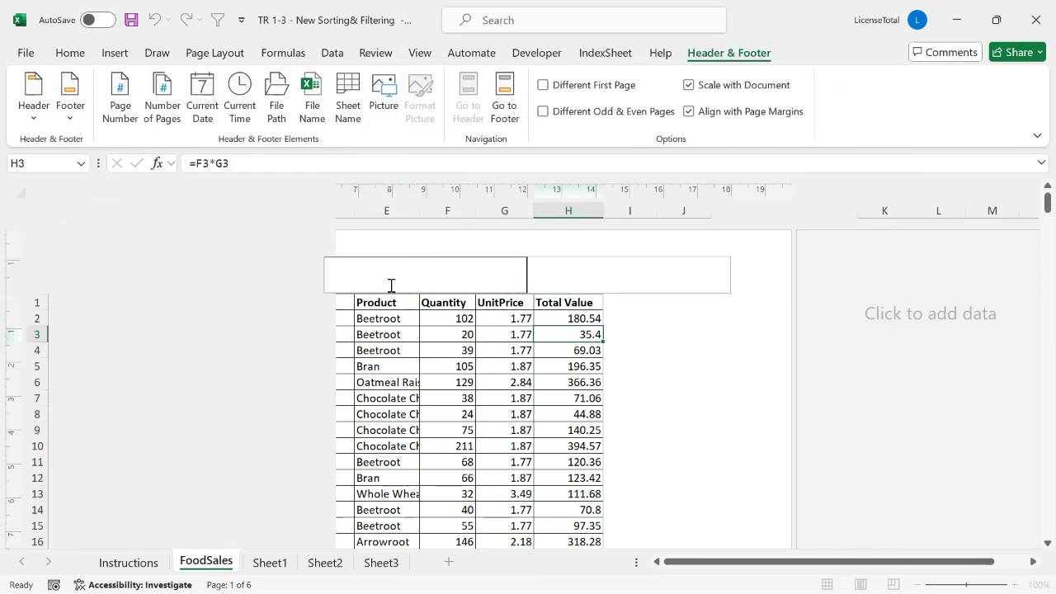
{"action": "left_click", "coordinate": [399, 338]}
{"action": "left_click", "coordinate": [595, 397]}
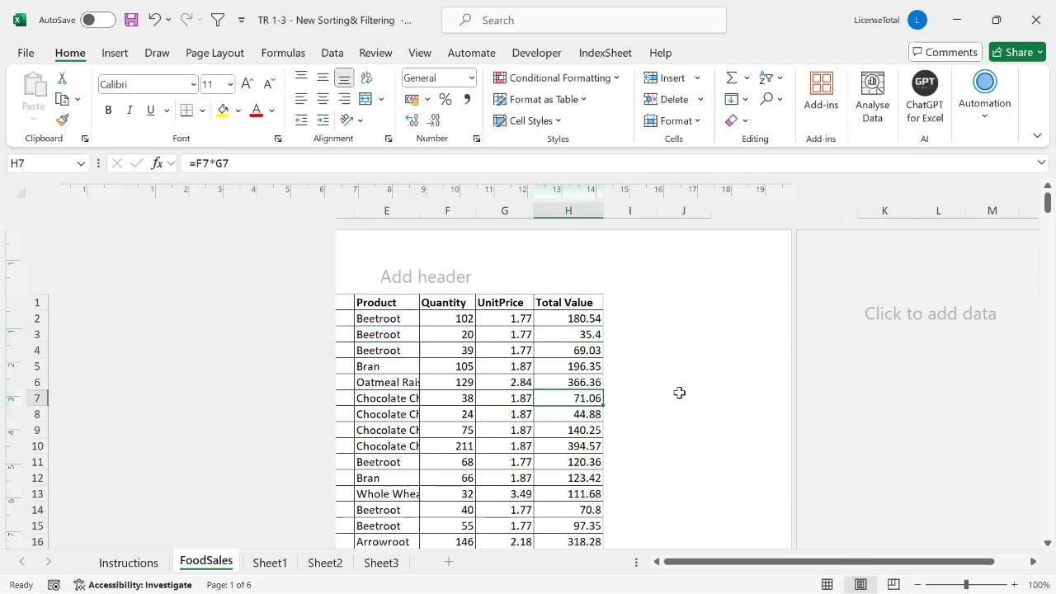
{"action": "left_click", "coordinate": [679, 392]}
{"action": "left_click", "coordinate": [233, 284]}
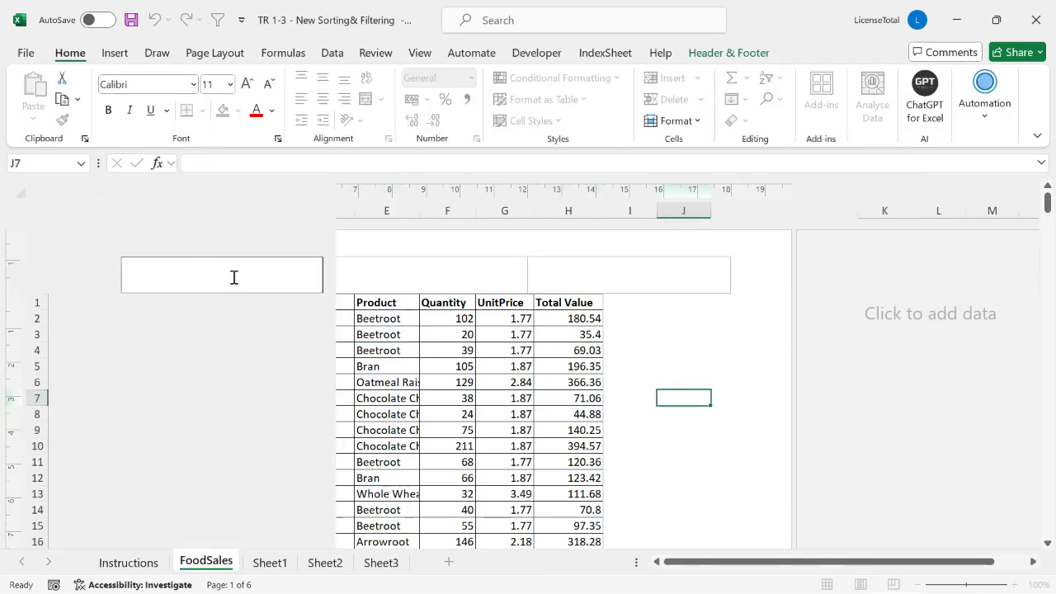
{"action": "left_click", "coordinate": [236, 330]}
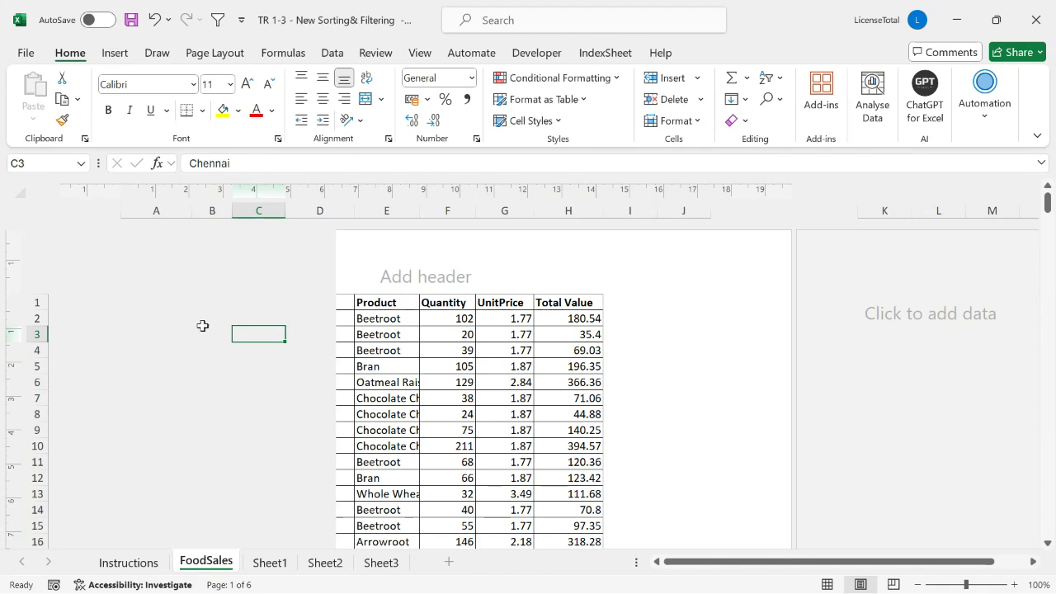
{"action": "left_click", "coordinate": [203, 317]}
{"action": "left_click", "coordinate": [162, 304]}
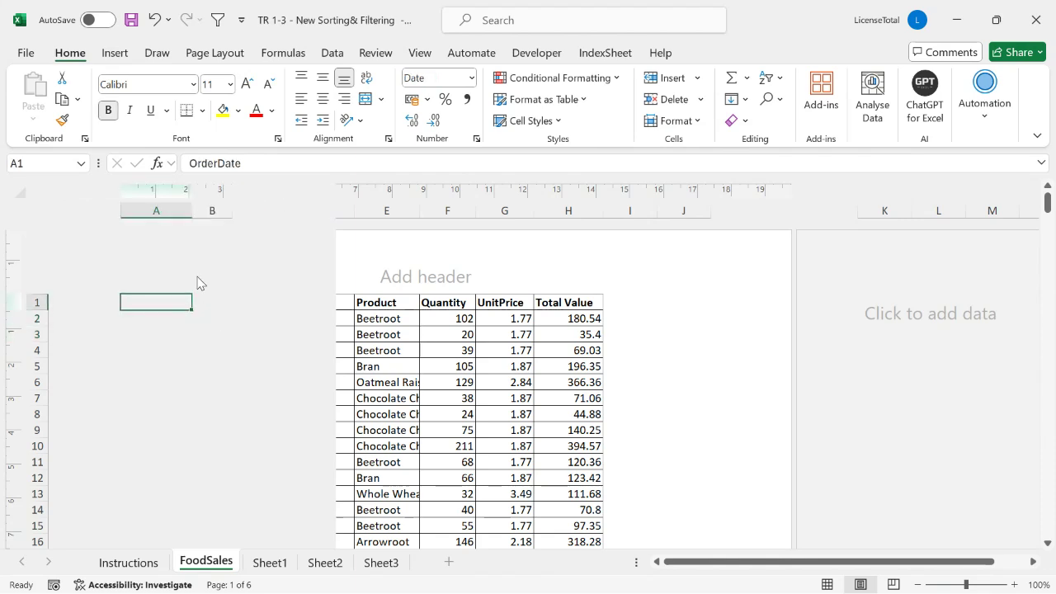
{"action": "left_click", "coordinate": [204, 271]}
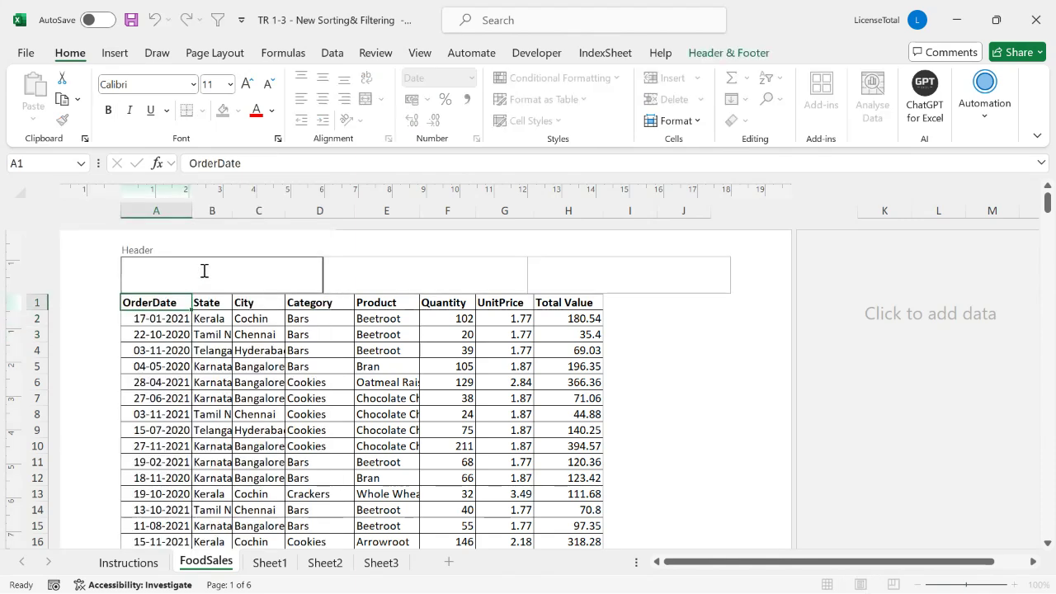
{"action": "left_click", "coordinate": [432, 333]}
- Examine the left, centre and right sections of the FoodSales page header
{"action": "left_click", "coordinate": [281, 276]}
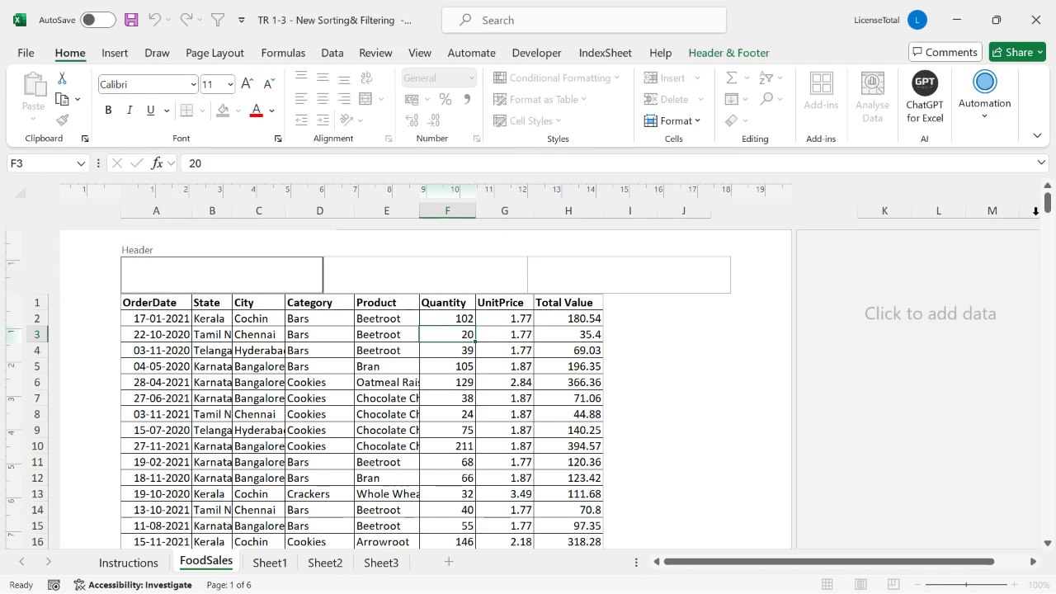
{"action": "mouse_move", "coordinate": [1048, 203]}
{"action": "left_mouse_down"}
{"action": "mouse_move", "coordinate": [1049, 245]}
{"action": "mouse_move", "coordinate": [1048, 202]}
{"action": "left_mouse_up"}
{"action": "left_click", "coordinate": [396, 269]}
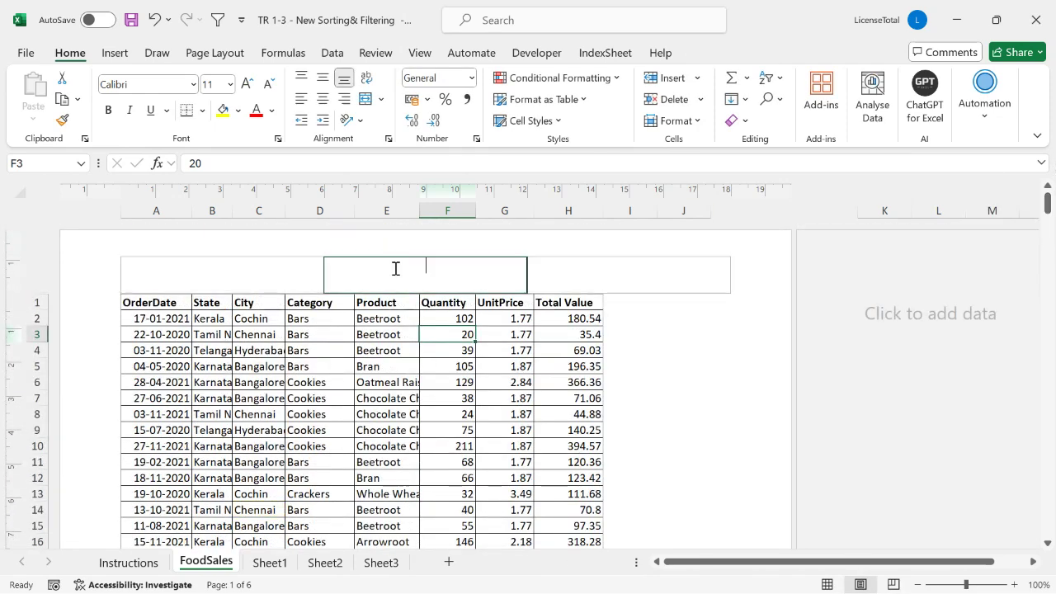
{"action": "left_click", "coordinate": [248, 271]}
{"action": "left_click", "coordinate": [371, 272]}
{"action": "left_click", "coordinate": [565, 278]}
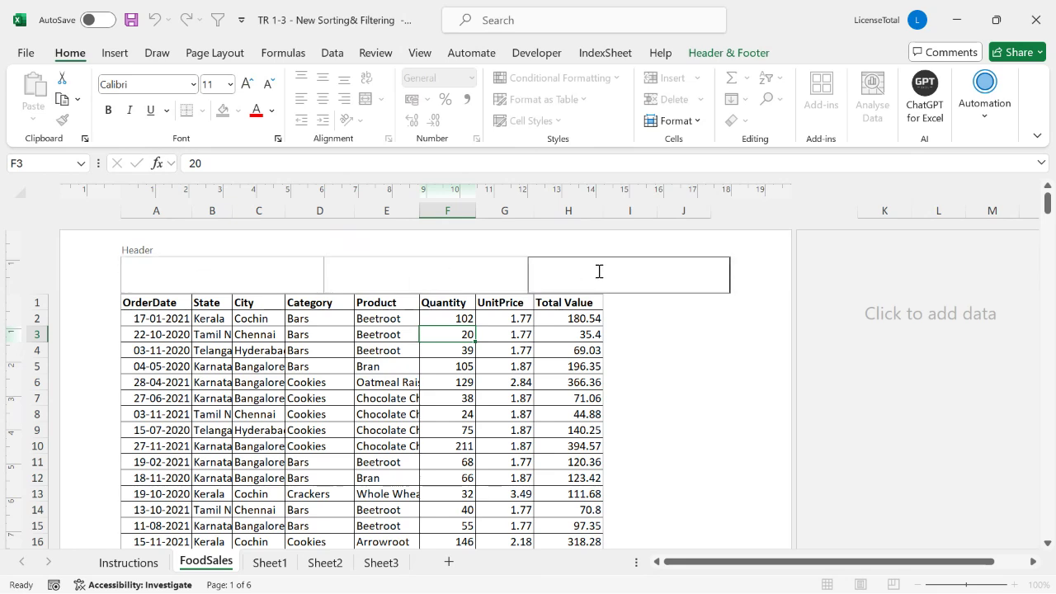
{"action": "left_click", "coordinate": [248, 283]}
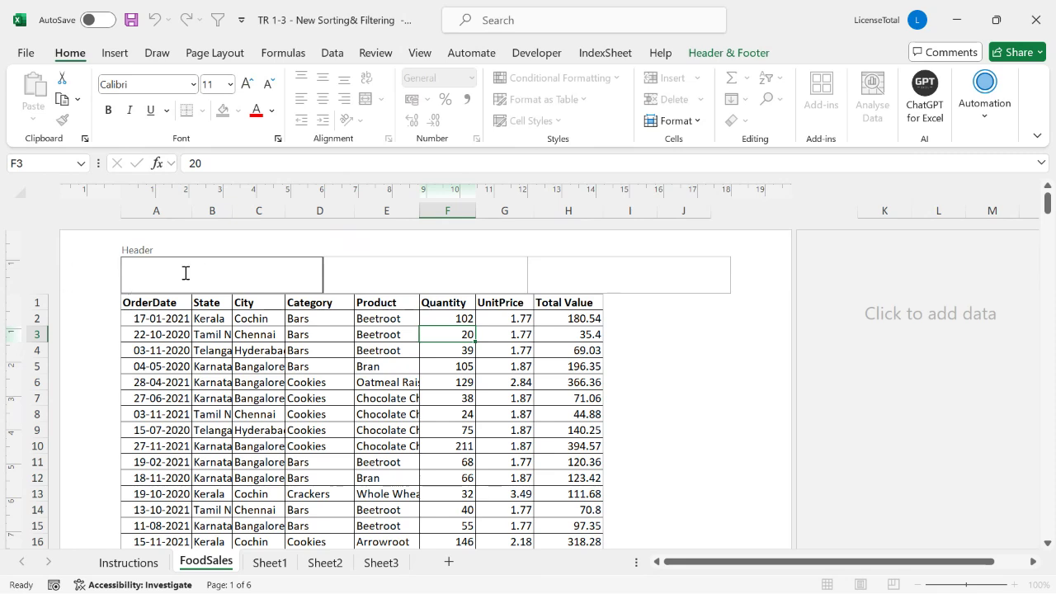
{"action": "left_click", "coordinate": [425, 277]}
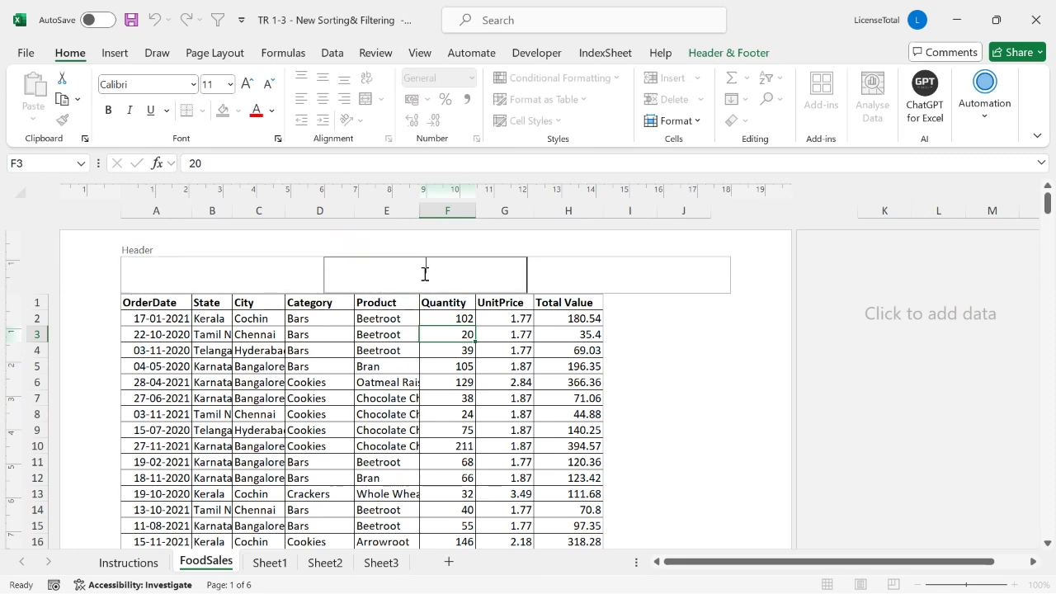
{"action": "left_click", "coordinate": [643, 277]}
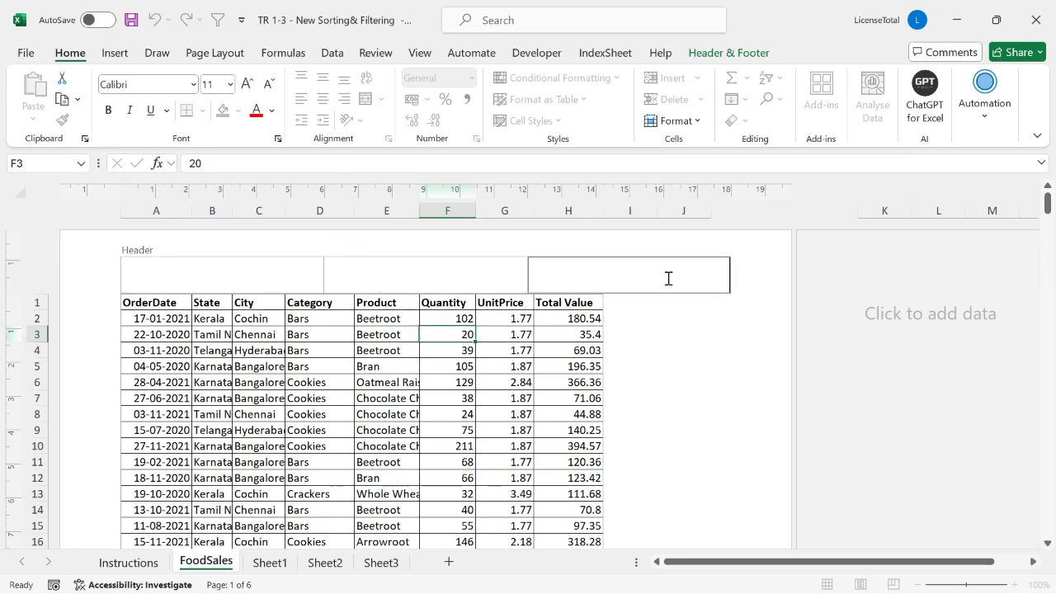
- Apply the preset "Page 1 of ?" header to the FoodSales sheet
{"action": "left_click", "coordinate": [242, 301]}
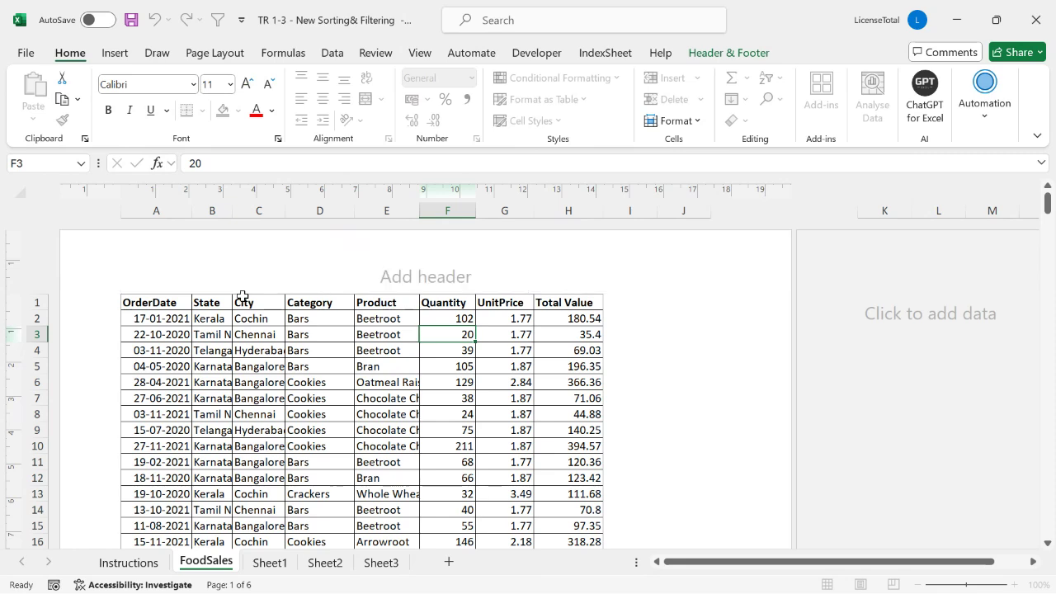
{"action": "left_click", "coordinate": [250, 299]}
{"action": "left_click", "coordinate": [274, 281]}
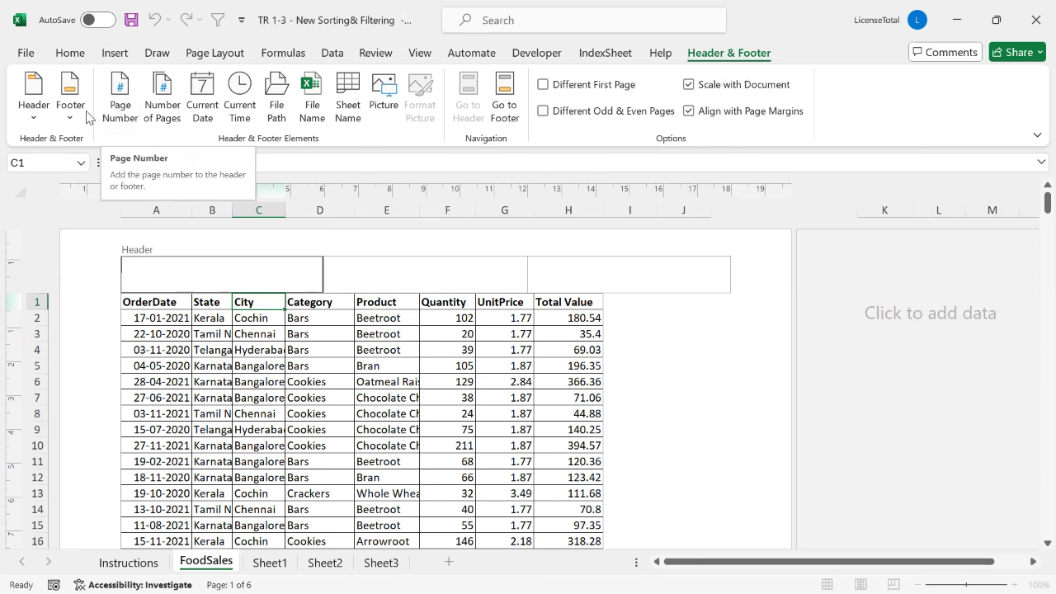
{"action": "left_click", "coordinate": [33, 122]}
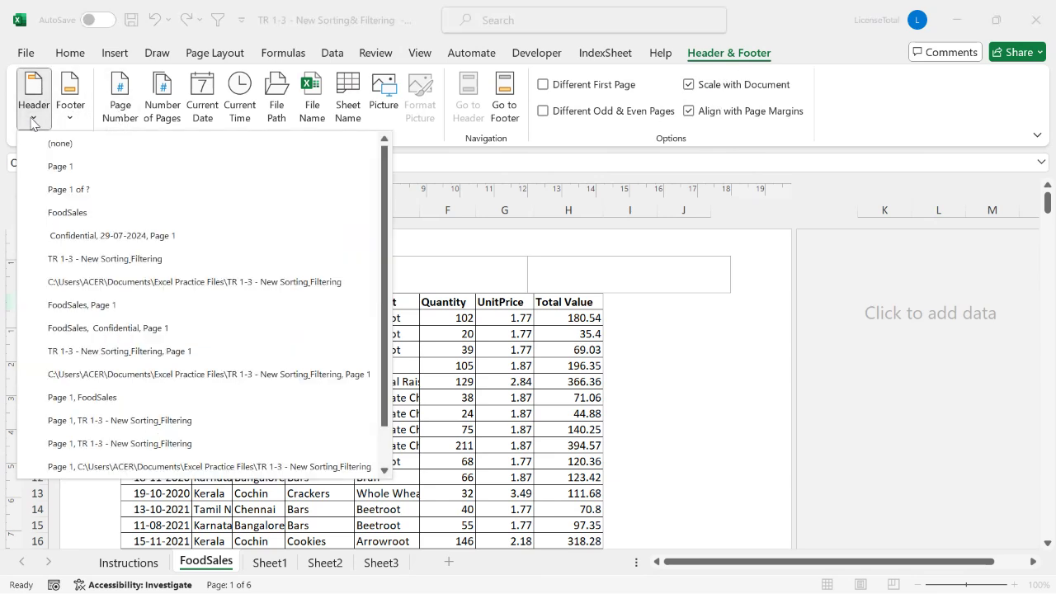
{"action": "left_click", "coordinate": [94, 190]}
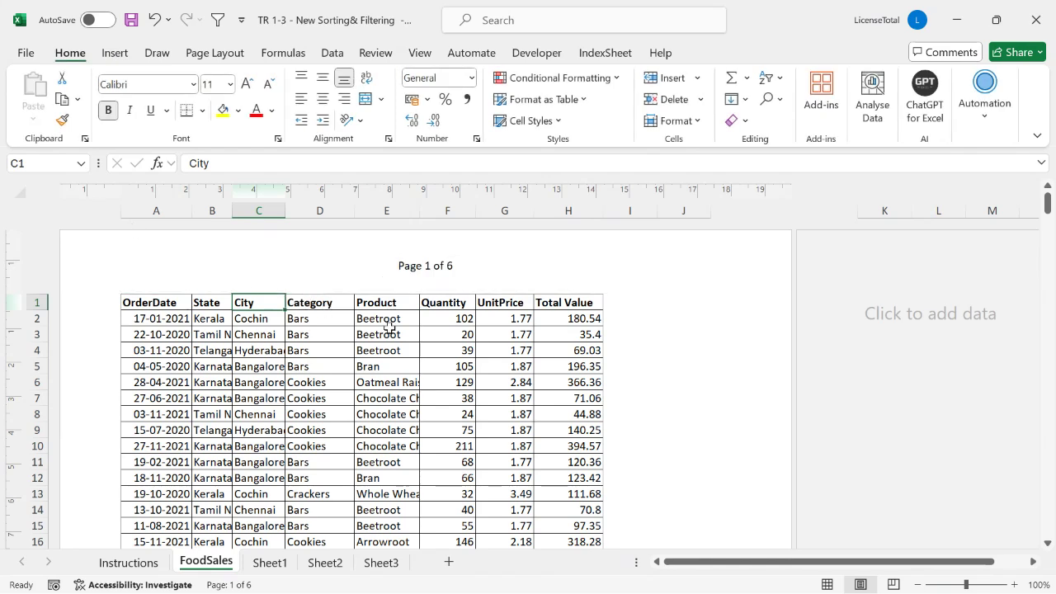
- Examine the page-number header on the first FoodSales page and on the page starting at row 51
{"action": "left_click", "coordinate": [493, 279]}
{"action": "left_click", "coordinate": [467, 357]}
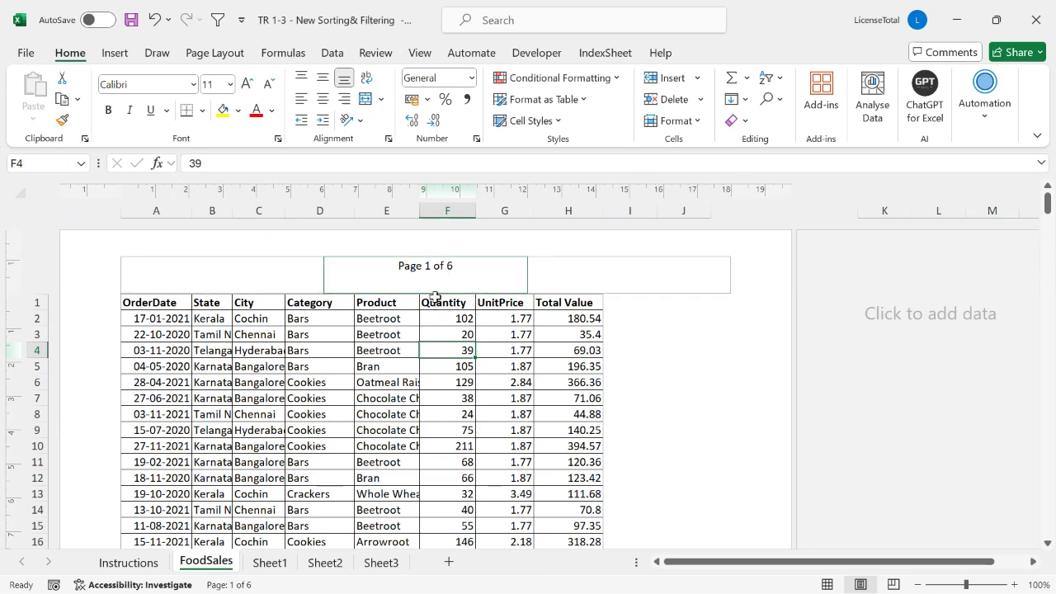
{"action": "left_click", "coordinate": [349, 361]}
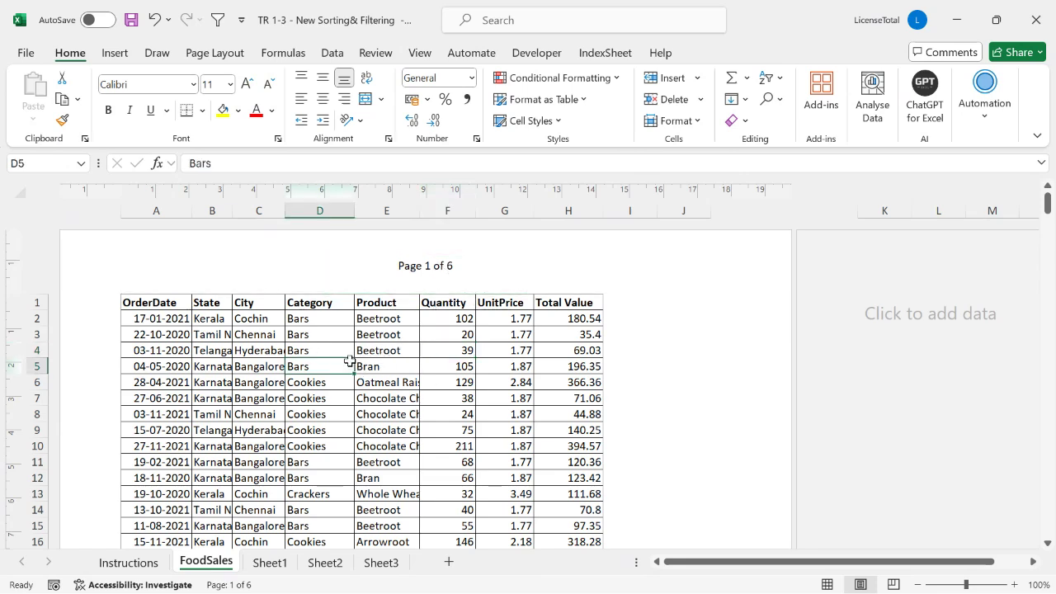
{"action": "left_click", "coordinate": [446, 272]}
{"action": "left_click", "coordinate": [431, 351]}
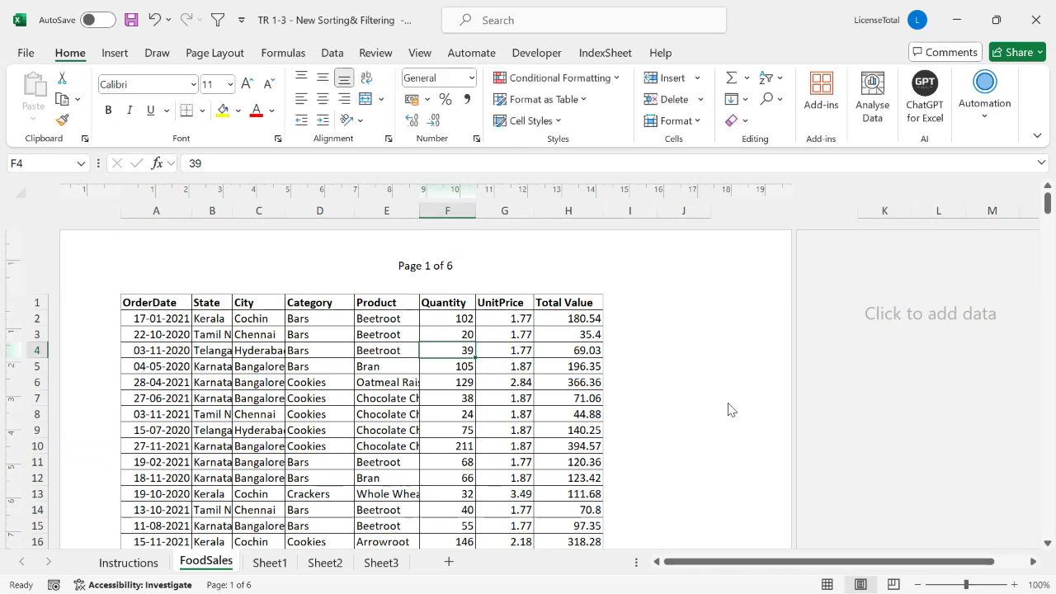
{"action": "scroll", "coordinate": [919, 302], "scroll_direction": "down", "scroll_amount": 6}
{"action": "scroll", "coordinate": [709, 395], "scroll_direction": "down", "scroll_amount": 10}
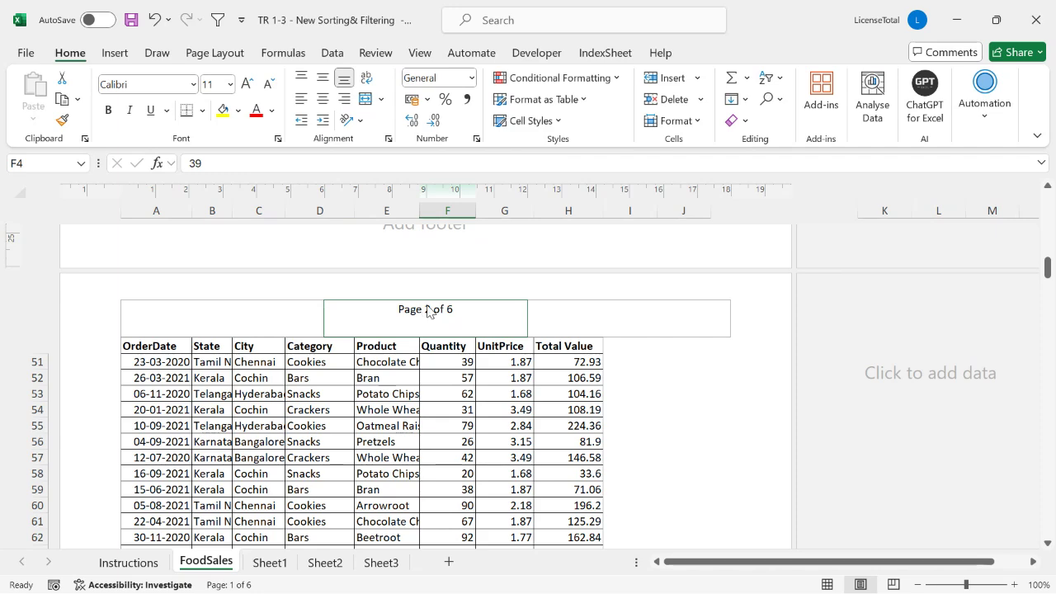
- Examine the page-number header on the FoodSales pages through the one starting at row 151, and its field codes on the first page
{"action": "scroll", "coordinate": [752, 426], "scroll_direction": "down", "scroll_amount": 5}
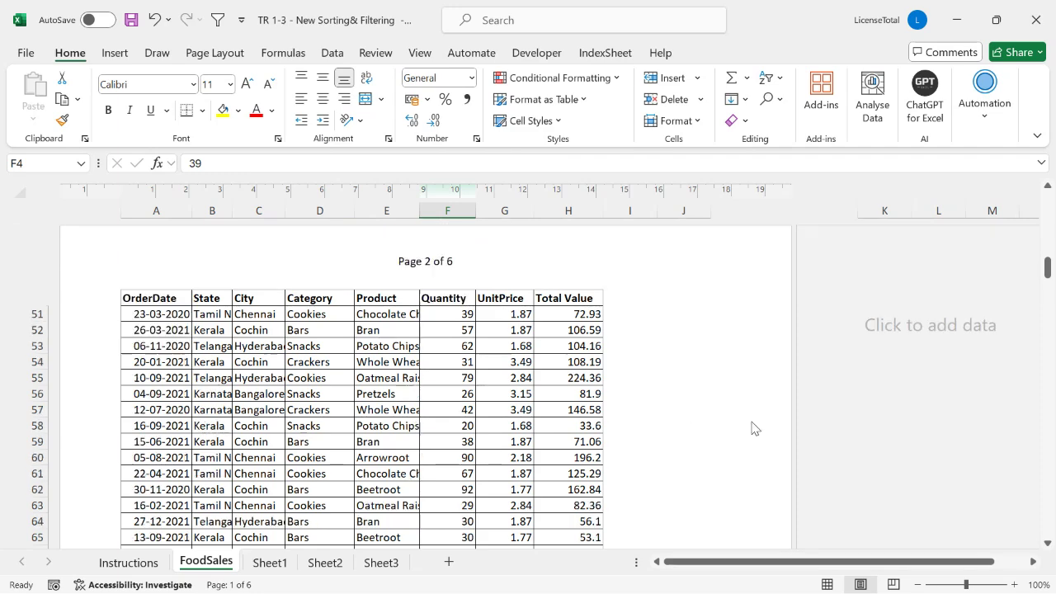
{"action": "scroll", "coordinate": [752, 427], "scroll_direction": "down", "scroll_amount": 14}
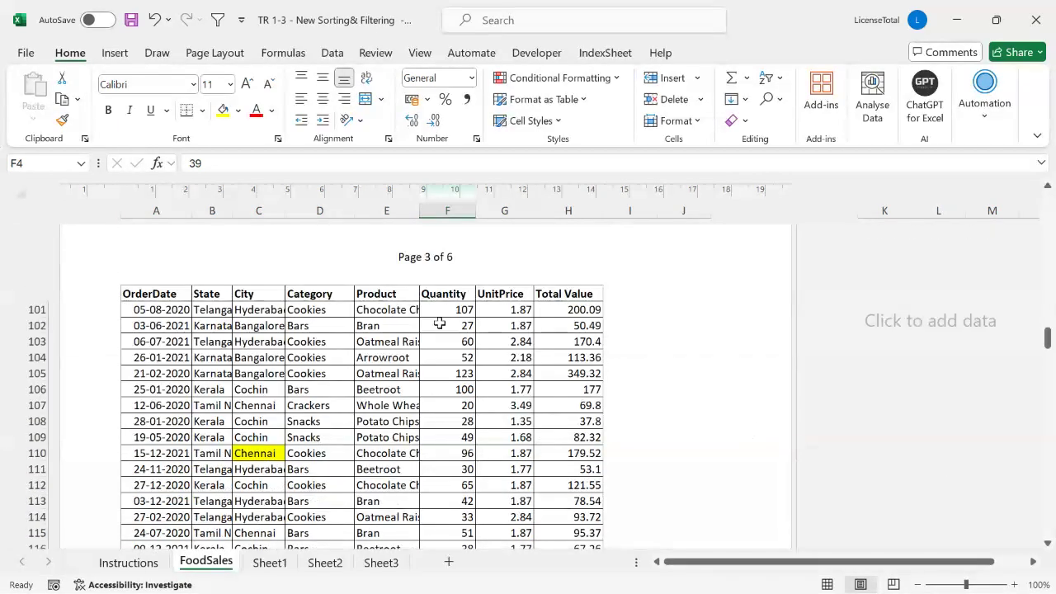
{"action": "scroll", "coordinate": [686, 474], "scroll_direction": "down", "scroll_amount": 11}
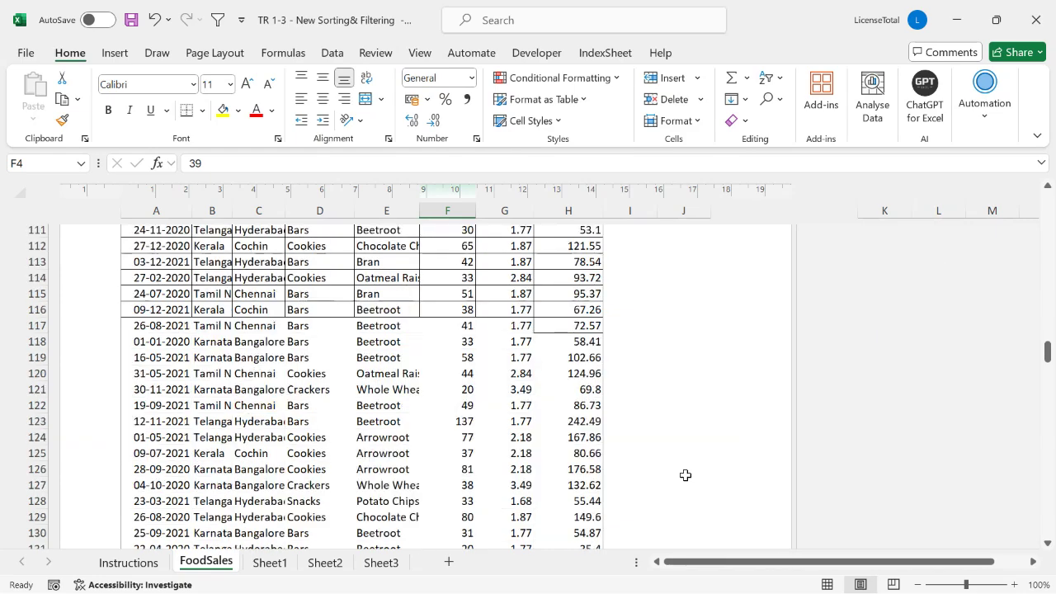
{"action": "scroll", "coordinate": [685, 475], "scroll_direction": "down", "scroll_amount": 5}
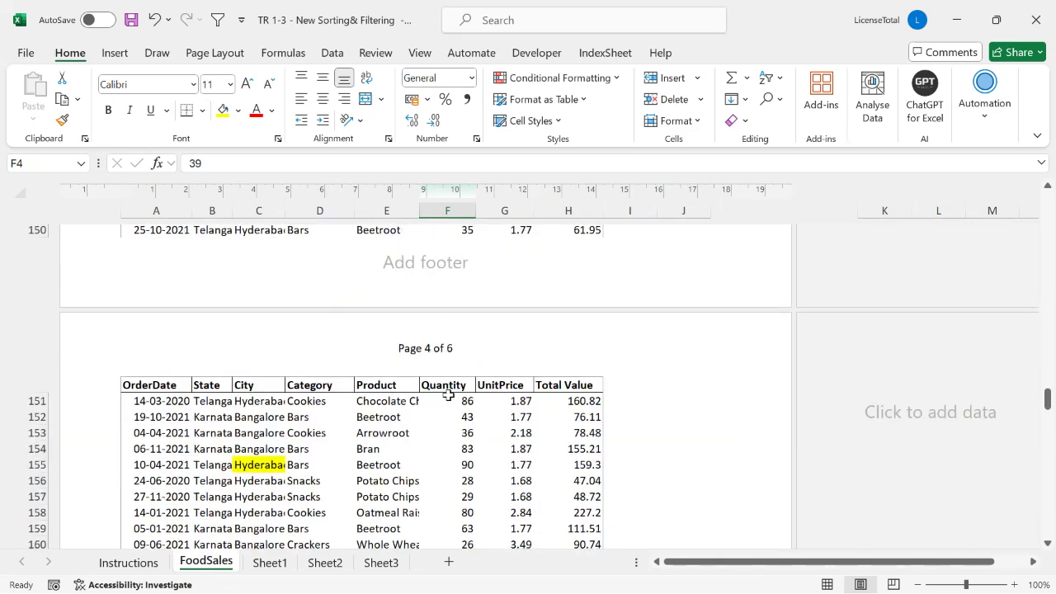
{"action": "scroll", "coordinate": [641, 451], "scroll_direction": "up", "scroll_amount": 20}
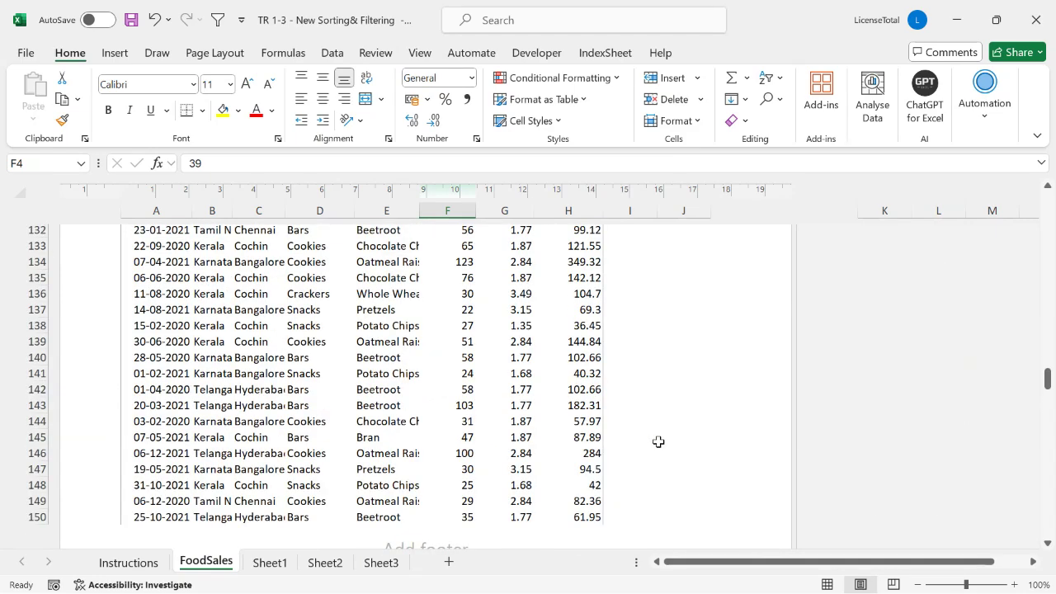
{"action": "scroll", "coordinate": [661, 446], "scroll_direction": "up", "scroll_amount": 20}
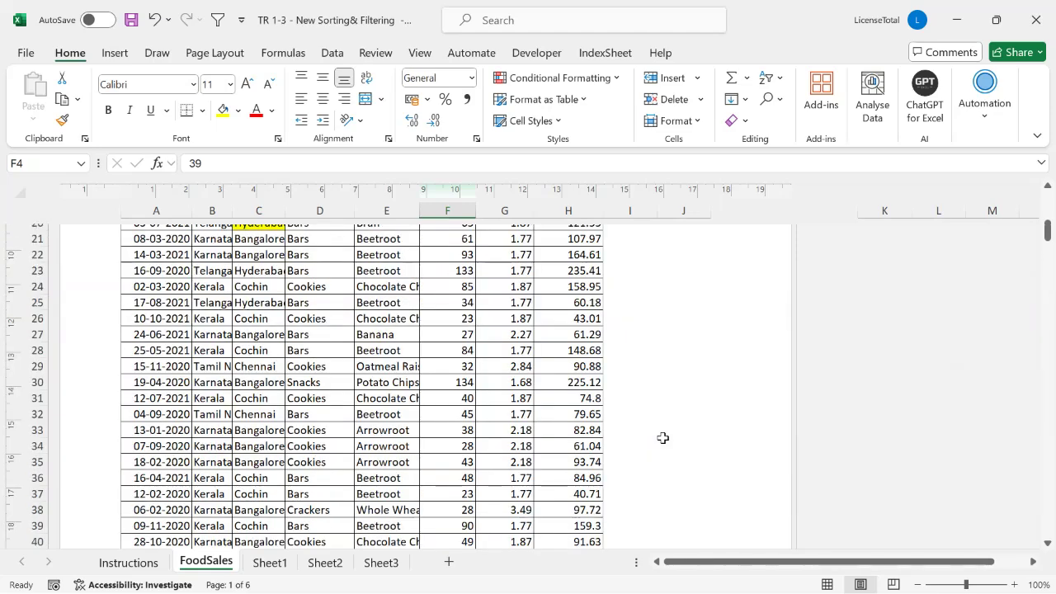
{"action": "left_click", "coordinate": [503, 366]}
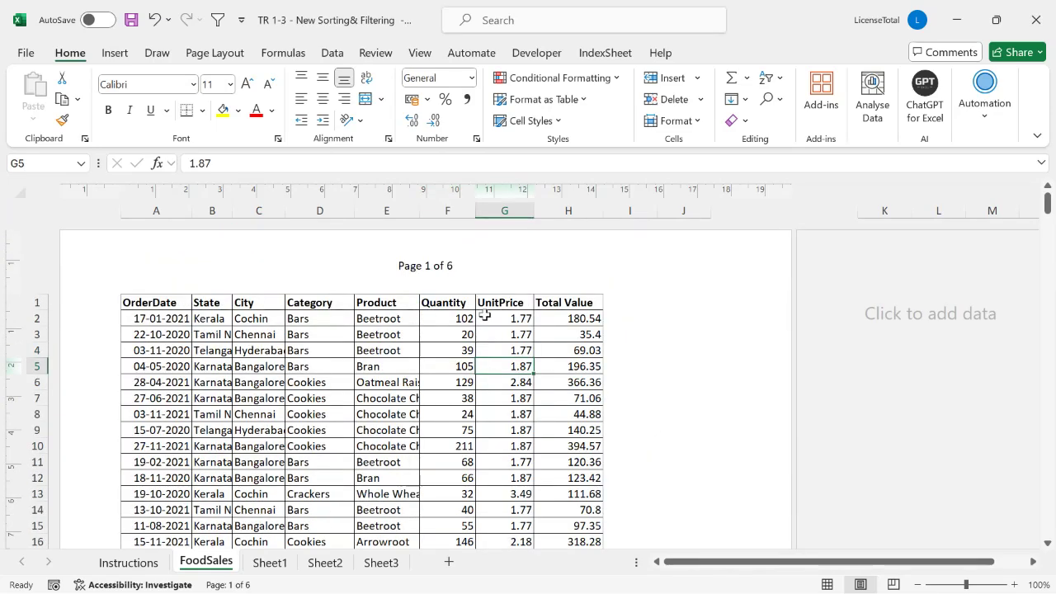
{"action": "left_click", "coordinate": [489, 273]}
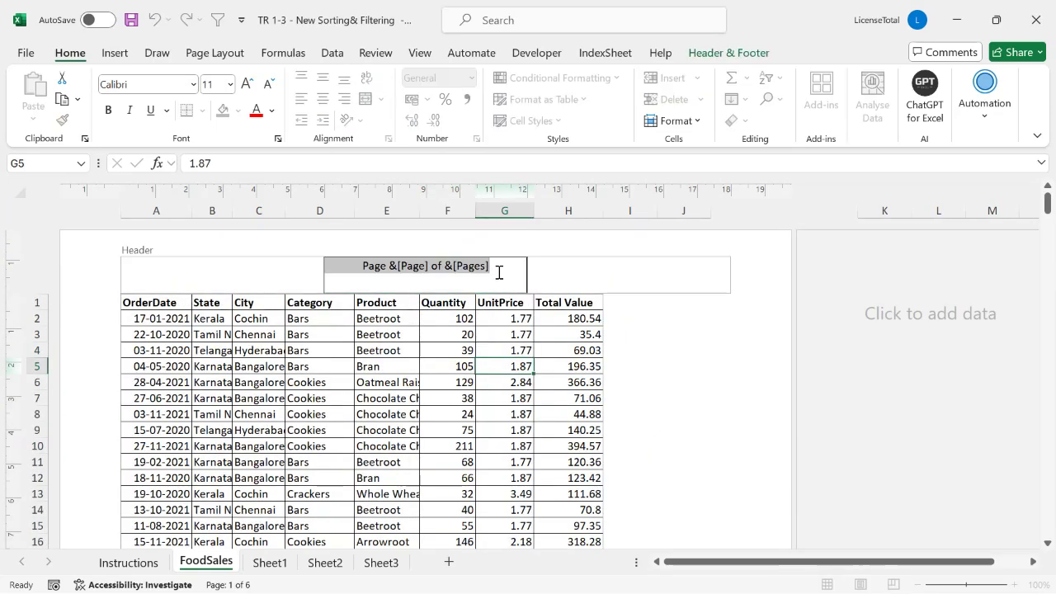
{"action": "left_click", "coordinate": [492, 322]}
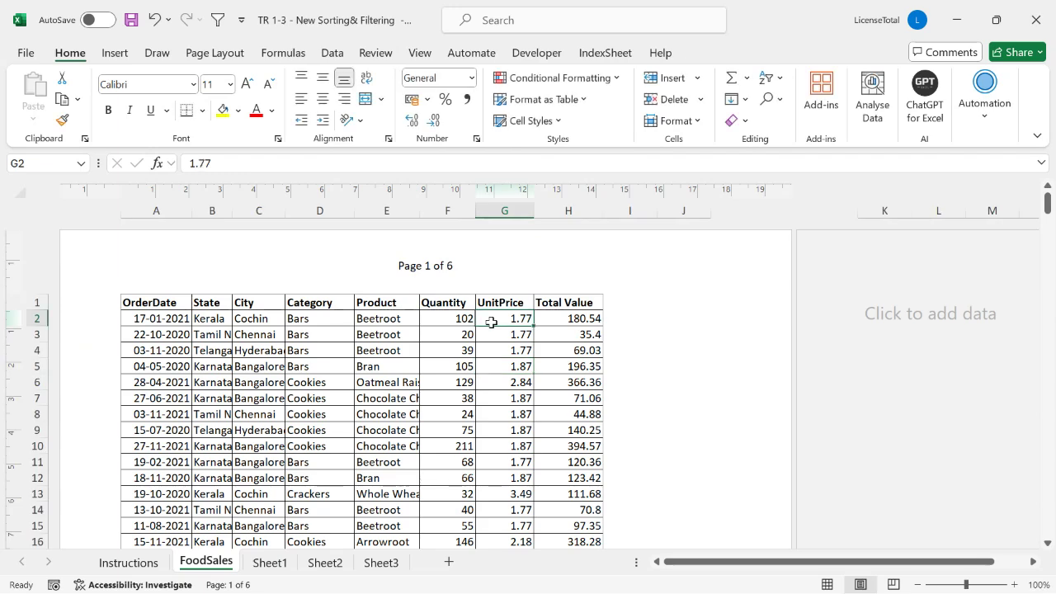
- Replace the page-number header on the FoodSales sheet with the preset sheet-name header "FoodSales"
{"action": "left_click", "coordinate": [487, 274]}
{"action": "left_click", "coordinate": [716, 54]}
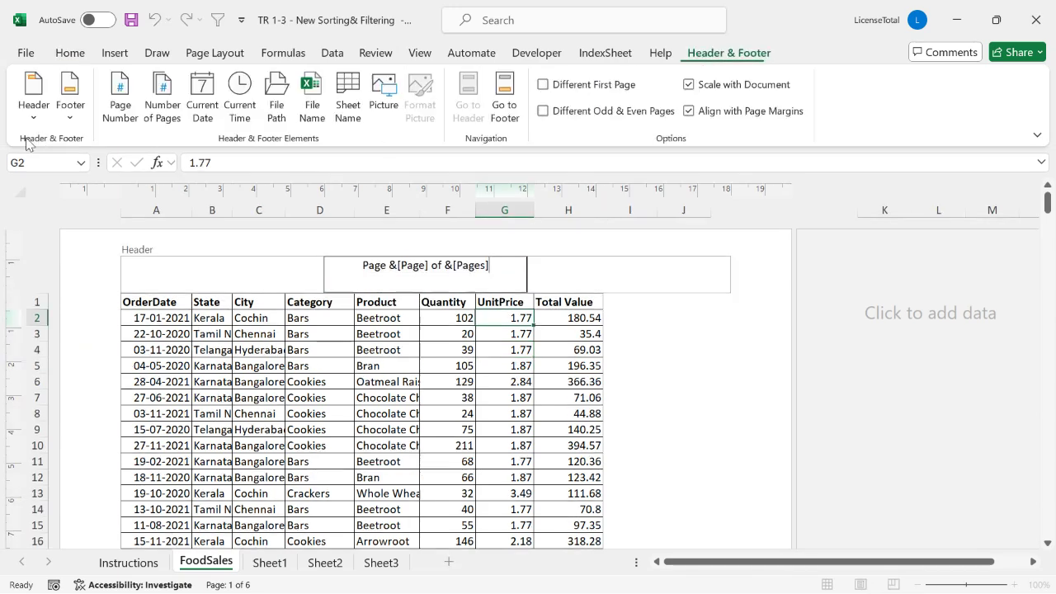
{"action": "left_click", "coordinate": [37, 124]}
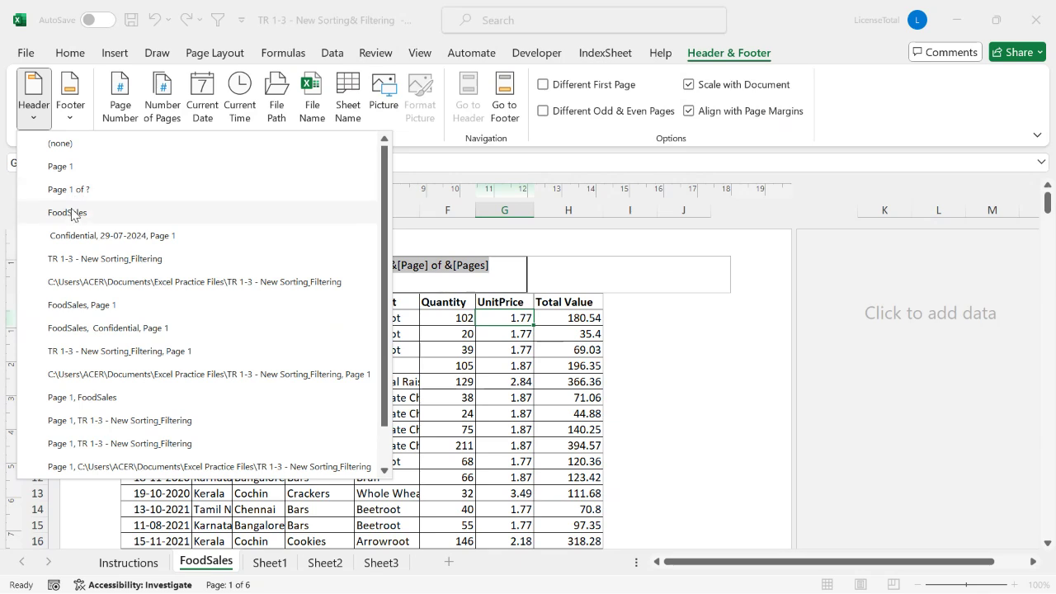
{"action": "left_click", "coordinate": [212, 560]}
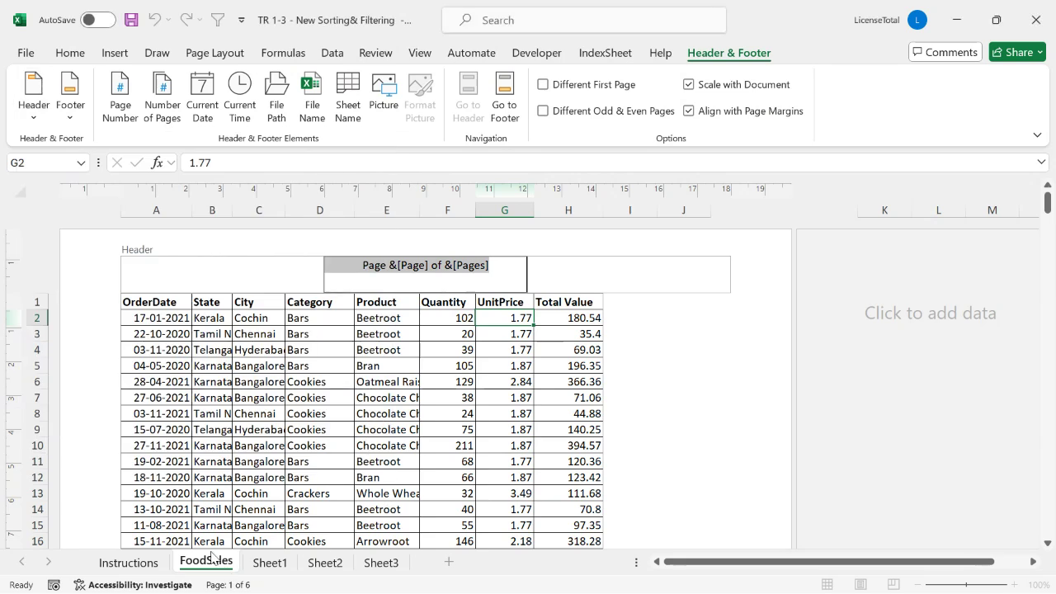
{"action": "left_click", "coordinate": [181, 280]}
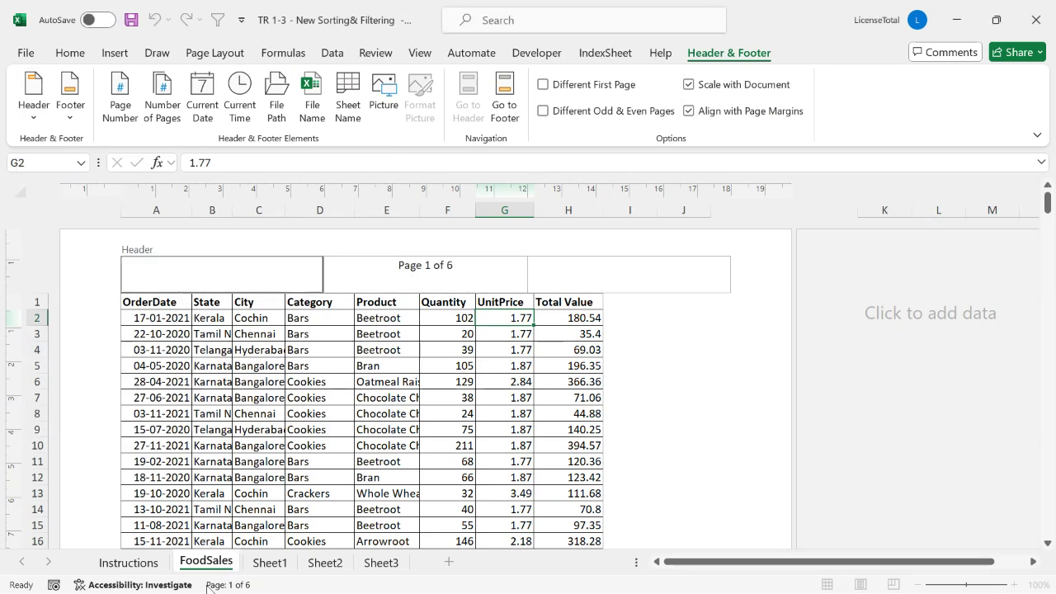
{"action": "left_click", "coordinate": [34, 103]}
{"action": "left_click", "coordinate": [79, 212]}
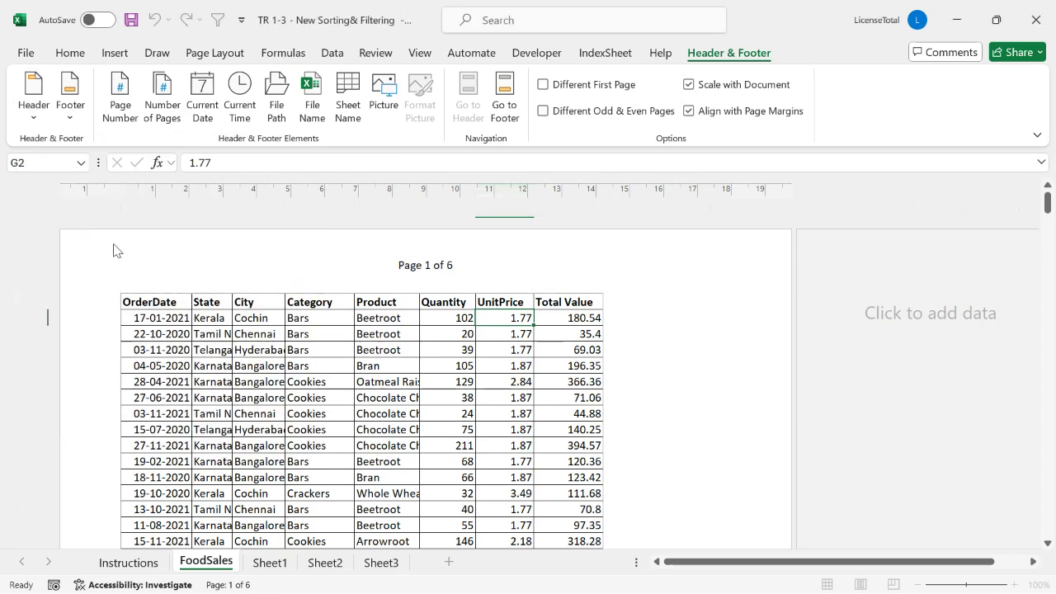
- Examine the left, centre and right sections of the sheet-name header and the list of preset headers
{"action": "left_click", "coordinate": [223, 273]}
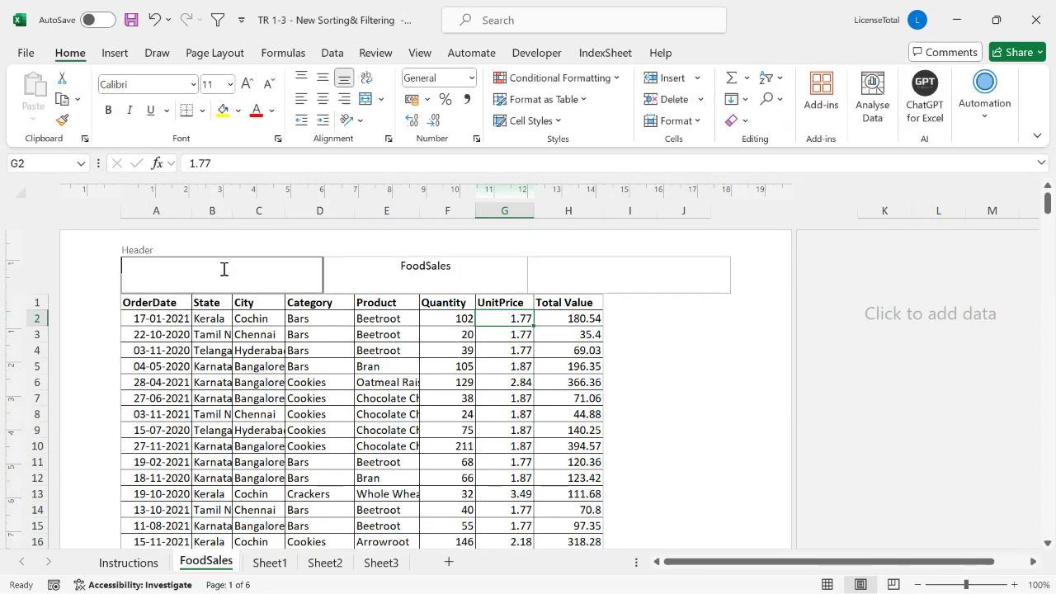
{"action": "left_click", "coordinate": [420, 272]}
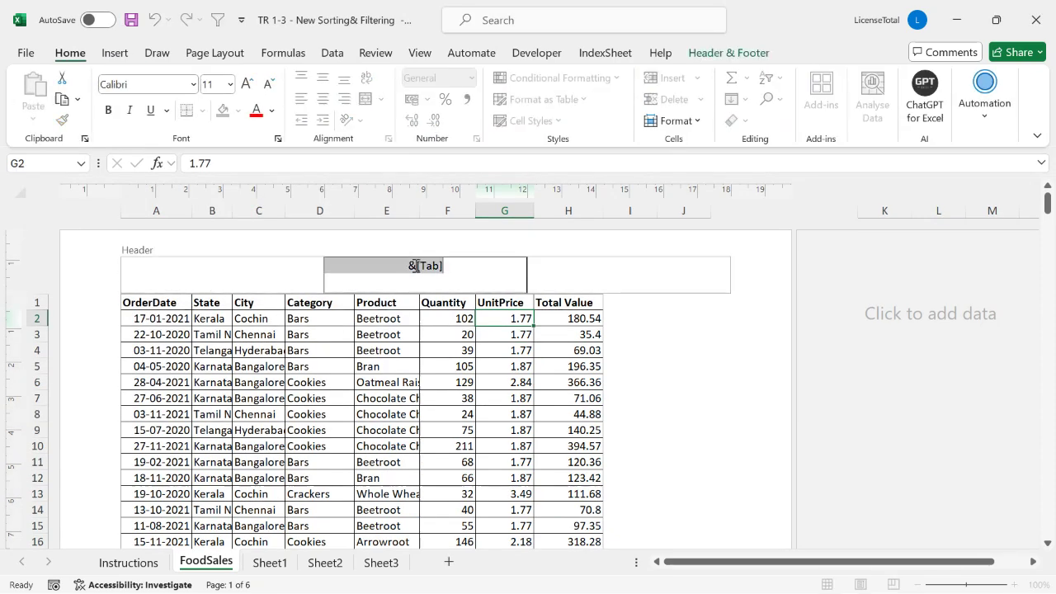
{"action": "left_click", "coordinate": [189, 283]}
{"action": "left_click", "coordinate": [346, 331]}
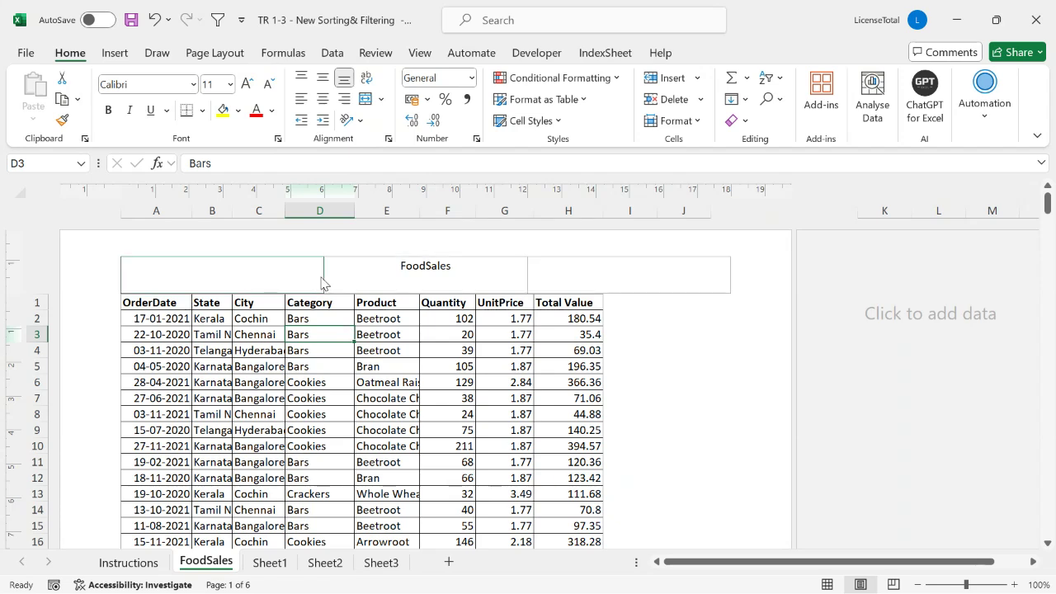
{"action": "left_click", "coordinate": [371, 269]}
{"action": "left_click", "coordinate": [334, 266]}
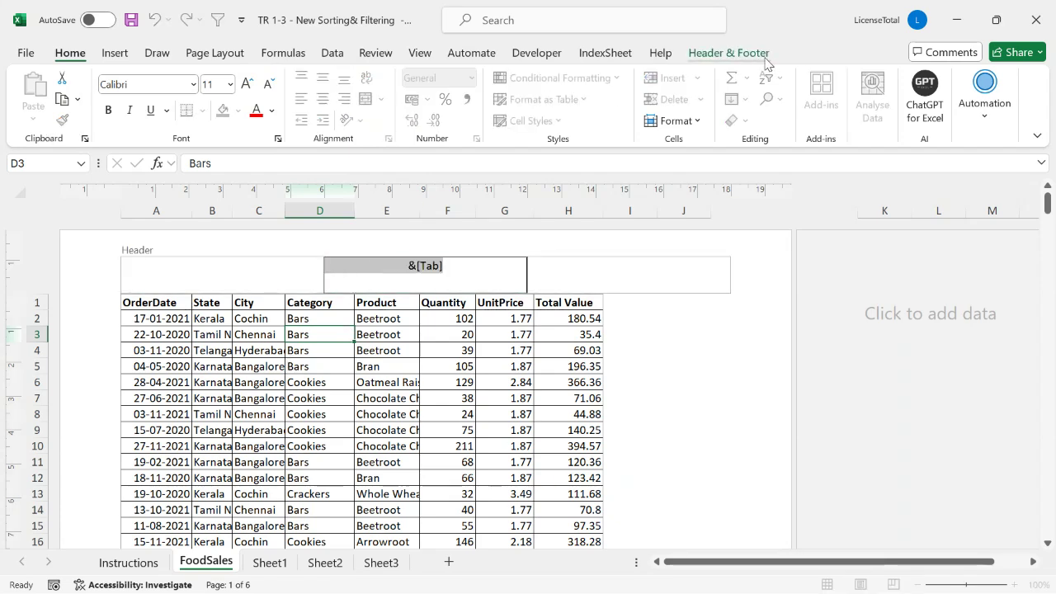
{"action": "left_click", "coordinate": [758, 53]}
{"action": "left_click", "coordinate": [33, 95]}
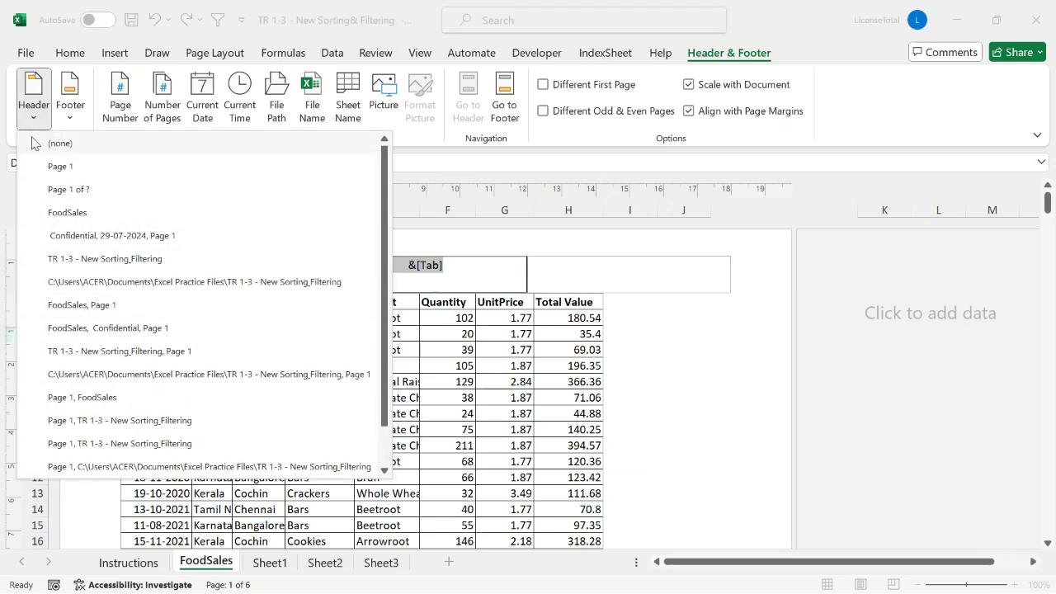
{"action": "left_click", "coordinate": [481, 361]}
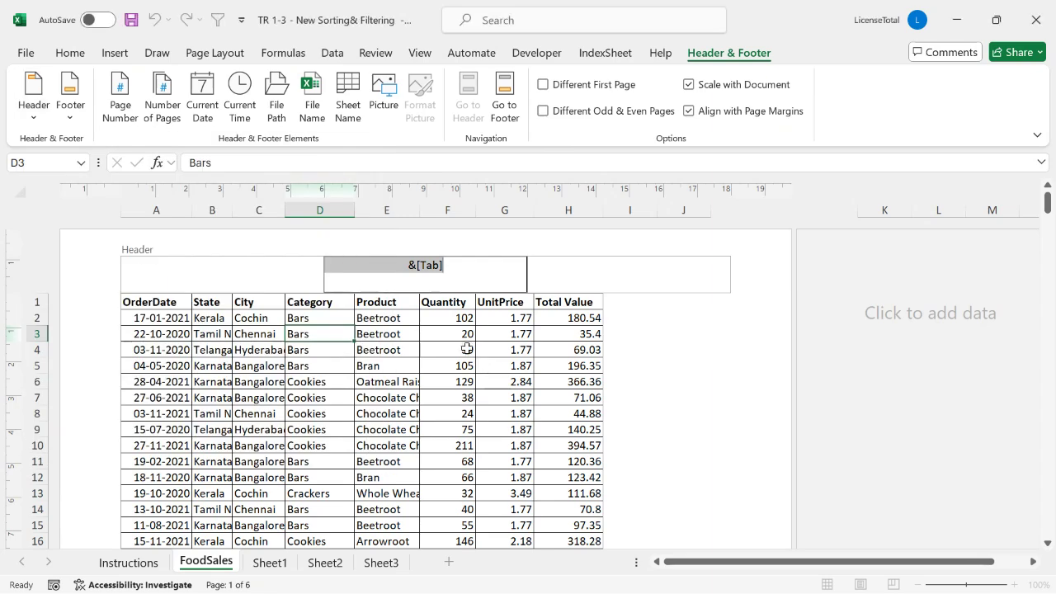
{"action": "left_click", "coordinate": [523, 271]}
{"action": "left_click", "coordinate": [586, 272]}
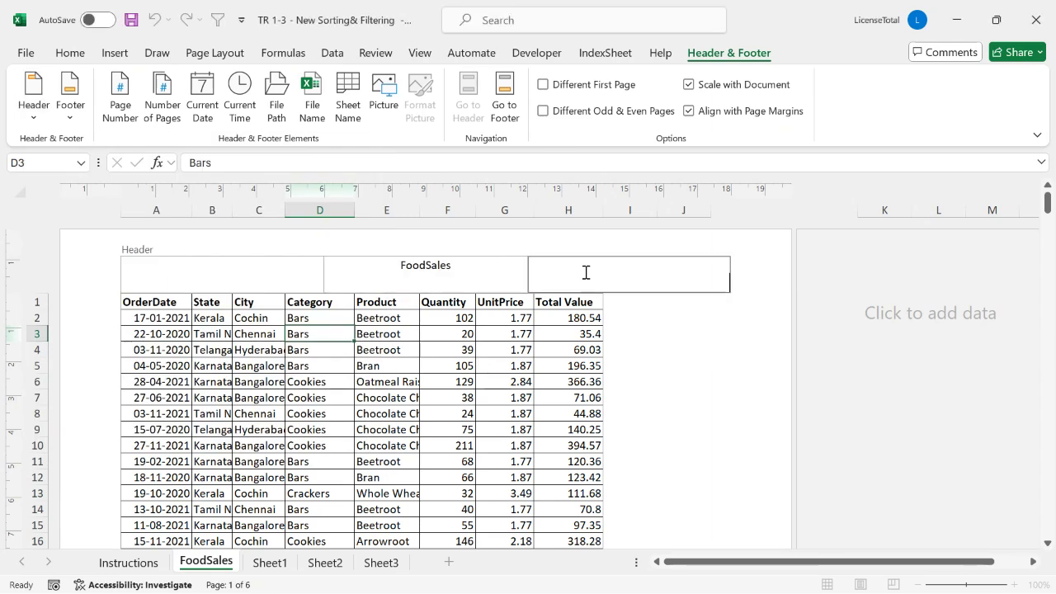
{"action": "left_click", "coordinate": [737, 355]}
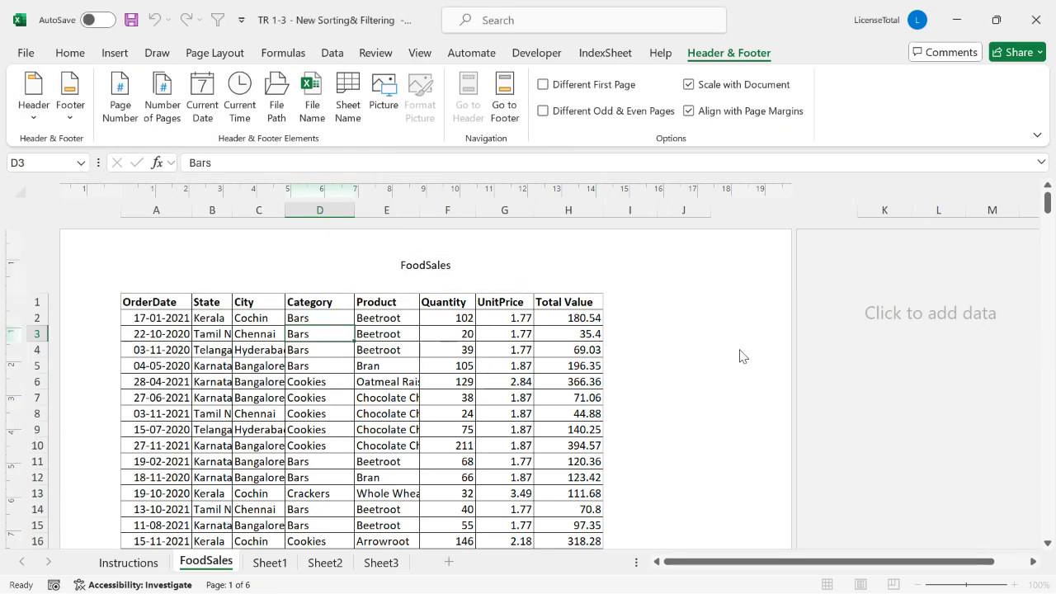
- Enter "Confidential" in the right section of the FoodSales page footer
{"action": "scroll", "coordinate": [738, 355], "scroll_direction": "down", "scroll_amount": 15}
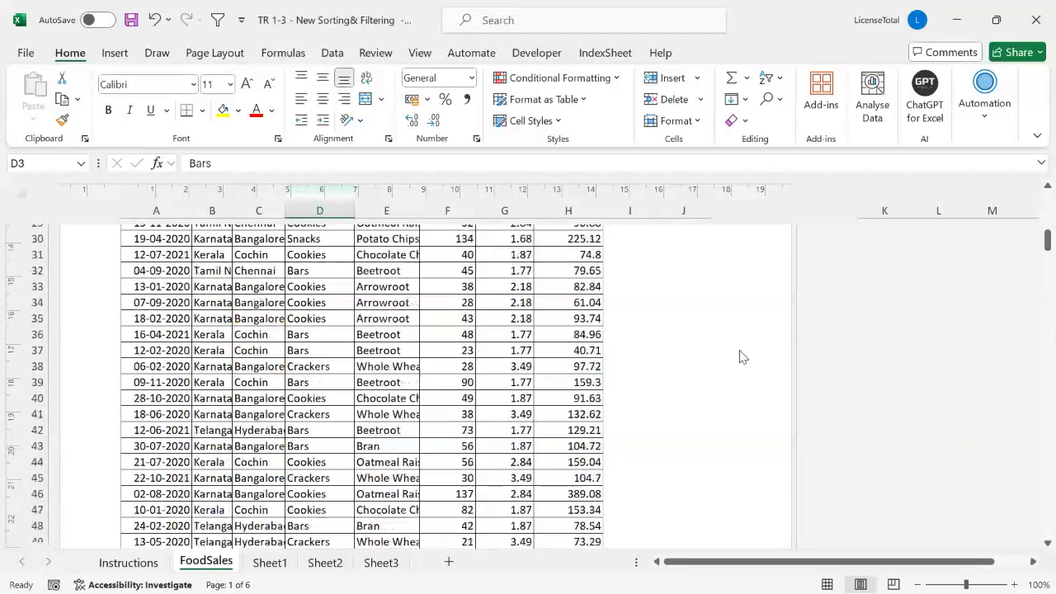
{"action": "left_click", "coordinate": [362, 375]}
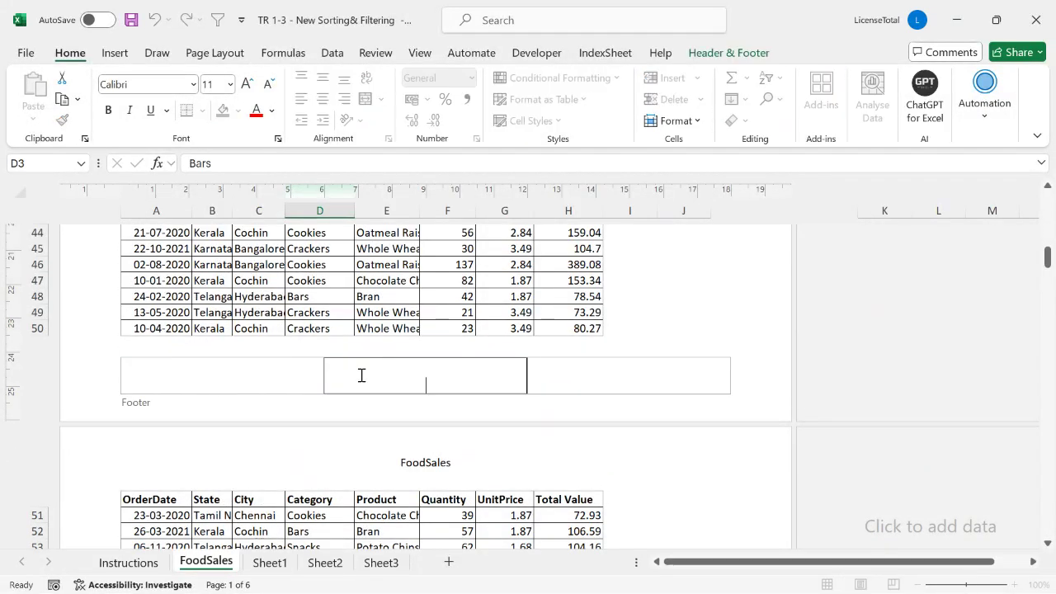
{"action": "left_click", "coordinate": [592, 381]}
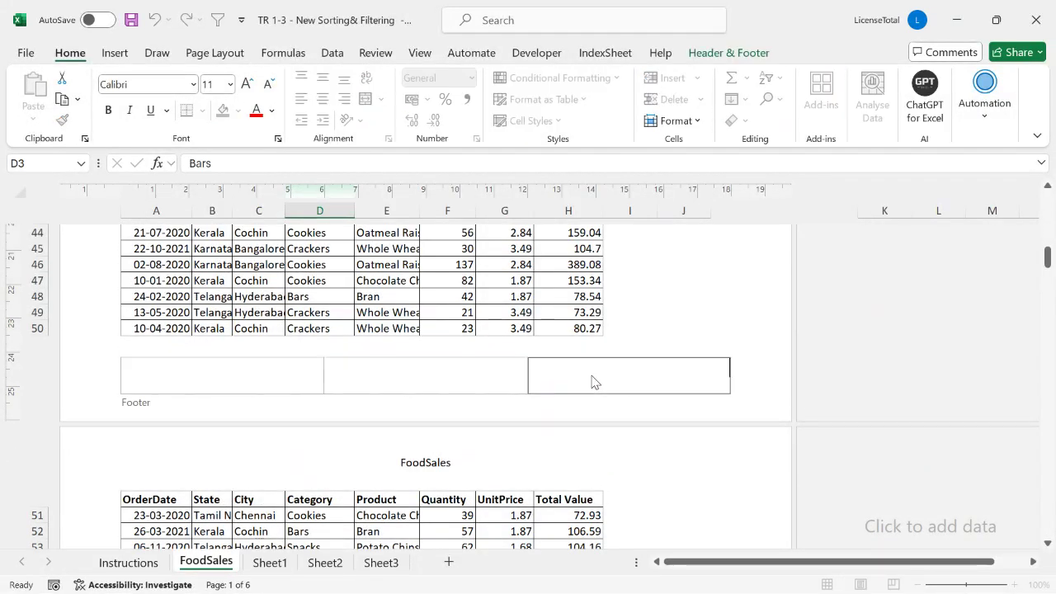
{"action": "type", "text": "Confide"}
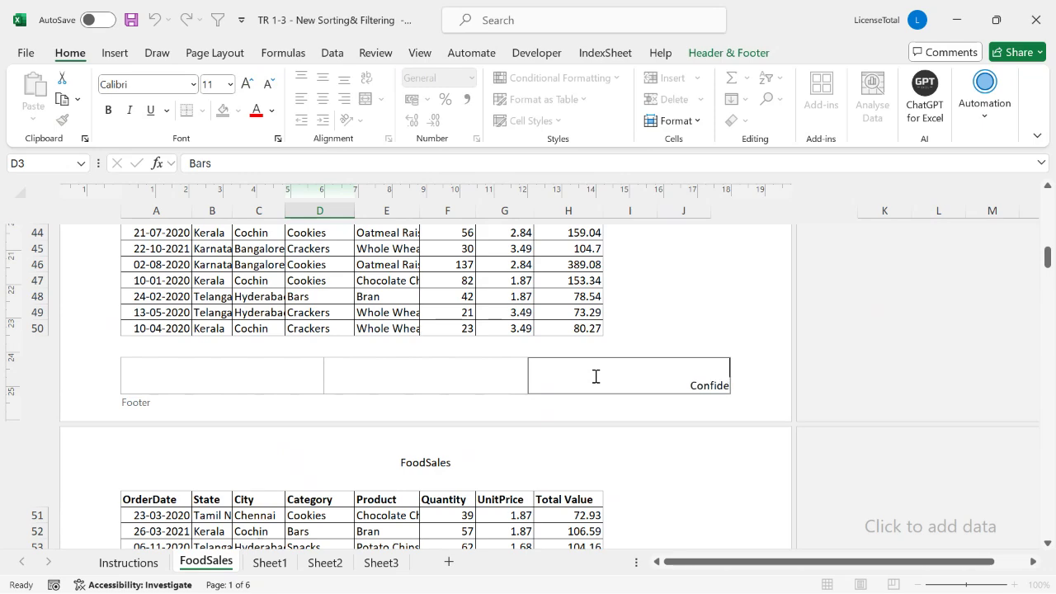
{"action": "type", "text": "ntial"}
{"action": "left_click", "coordinate": [752, 421]}
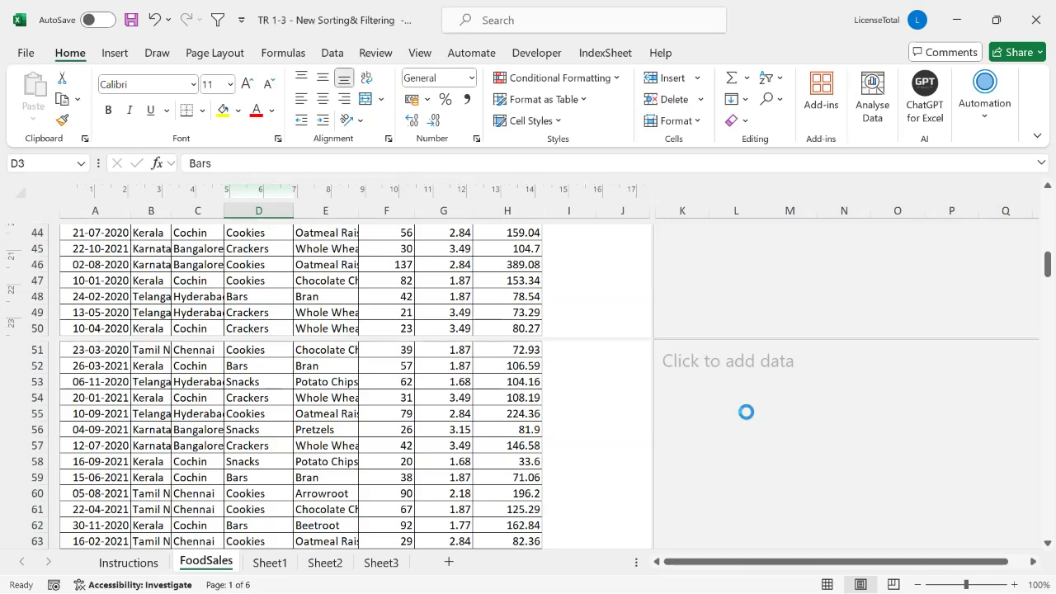
- Switch the FoodSales sheet to Page Break Preview
{"action": "key", "text": "alt+w"}
{"action": "key", "text": "i"}
{"action": "scroll", "coordinate": [623, 385], "scroll_direction": "down", "scroll_amount": 11}
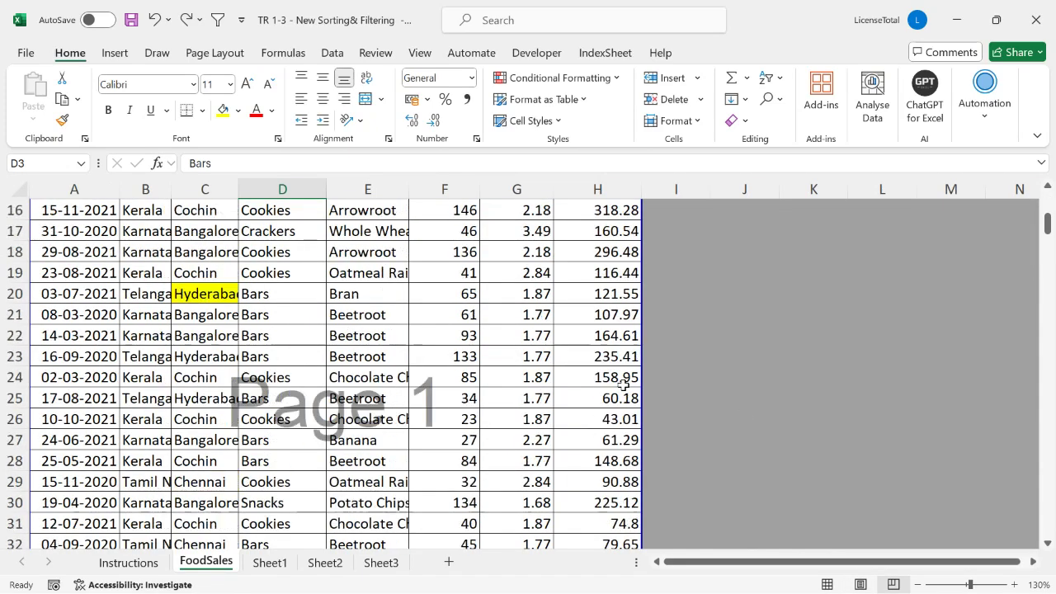
- Check the header and footer on the first two FoodSales pages in the print preview, then return to the sheet
{"action": "key", "text": "ctrl+p"}
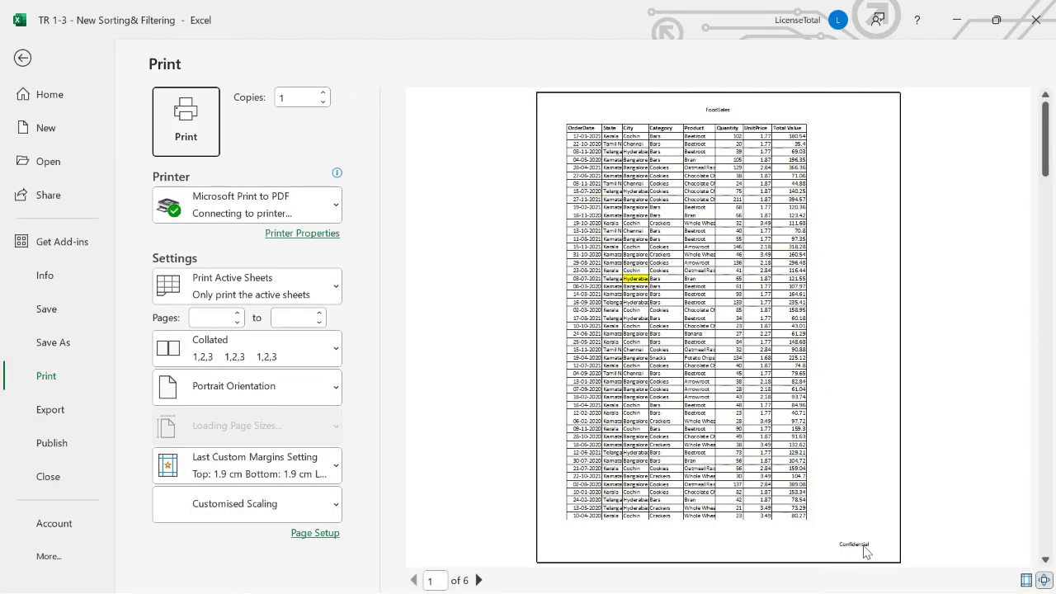
{"action": "left_click", "coordinate": [480, 581]}
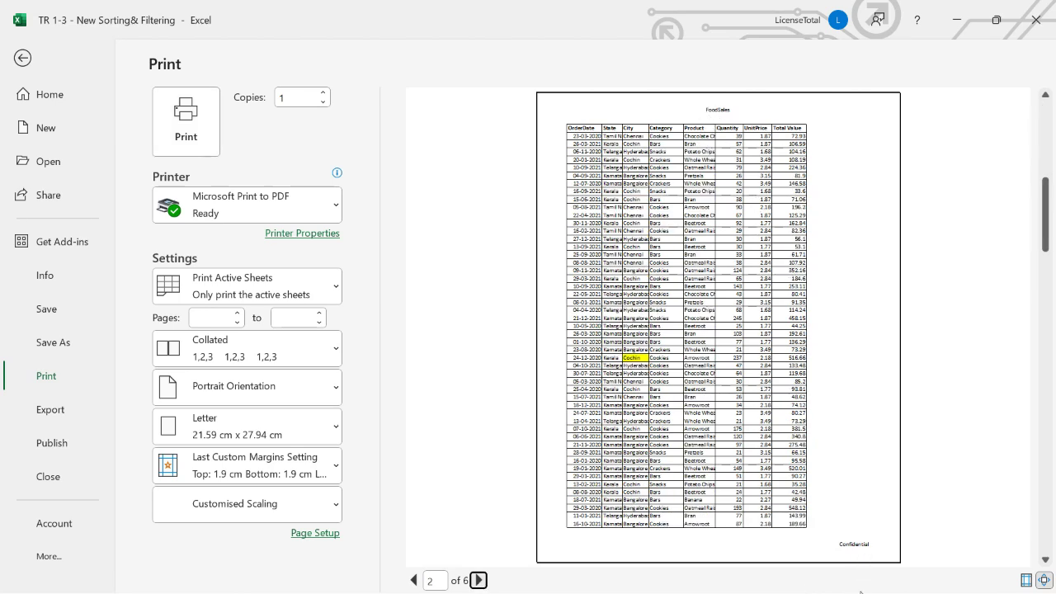
{"action": "left_click", "coordinate": [31, 59]}
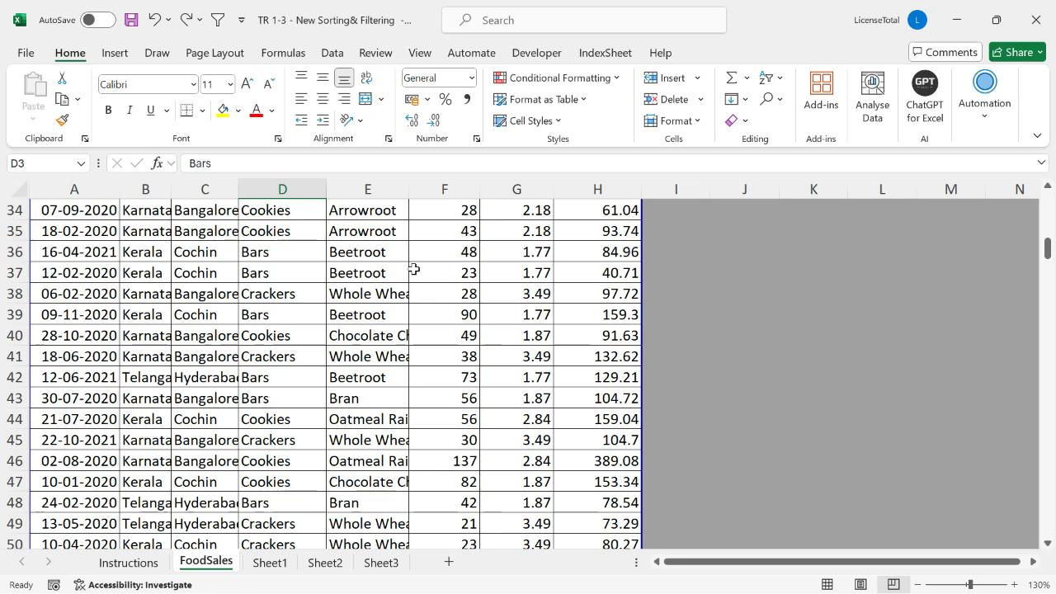
- Examine the choices for which part of the workbook to print in the FoodSales print settings
{"action": "key", "text": "ctrl+p"}
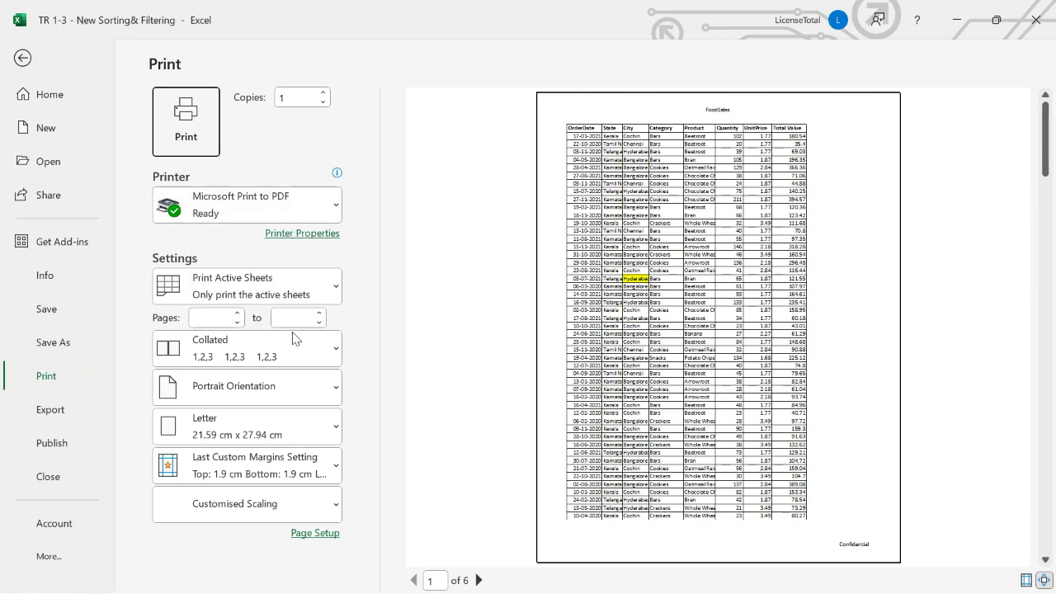
{"action": "left_click", "coordinate": [273, 285]}
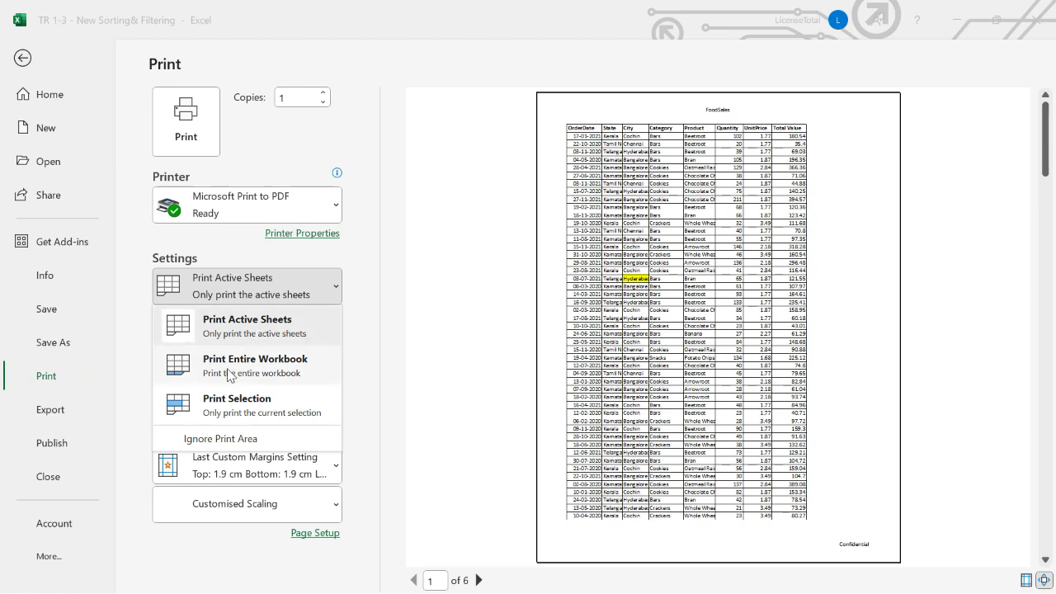
{"action": "left_click", "coordinate": [241, 295]}
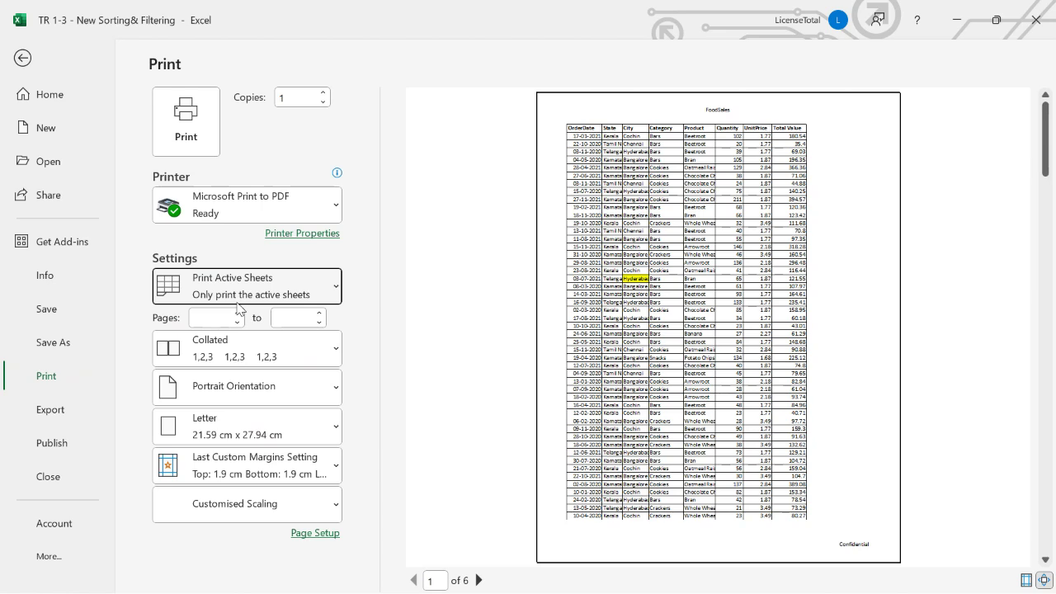
{"action": "left_click", "coordinate": [243, 298]}
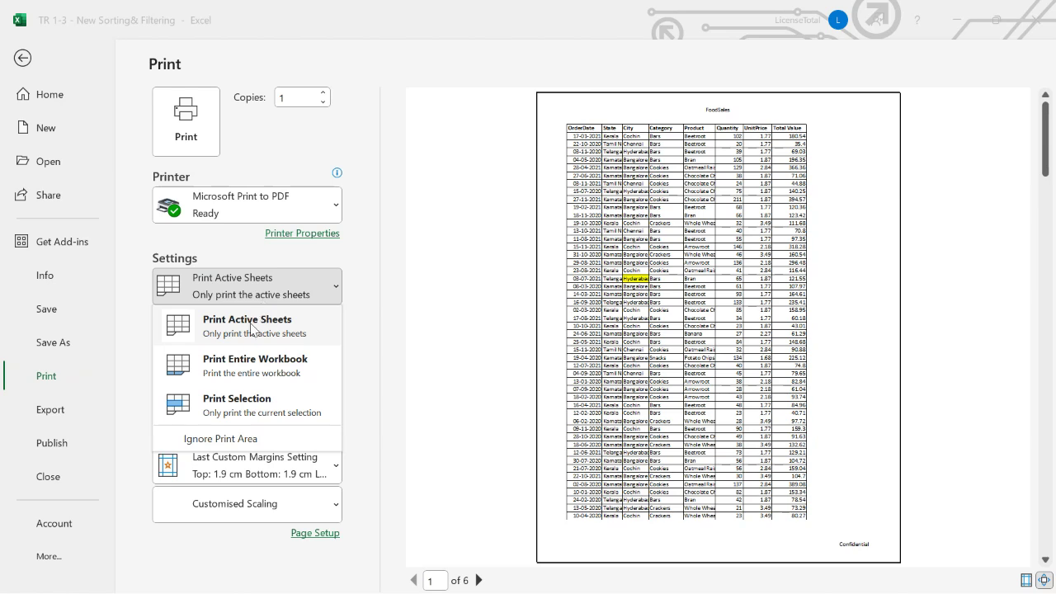
{"action": "left_click", "coordinate": [354, 338]}
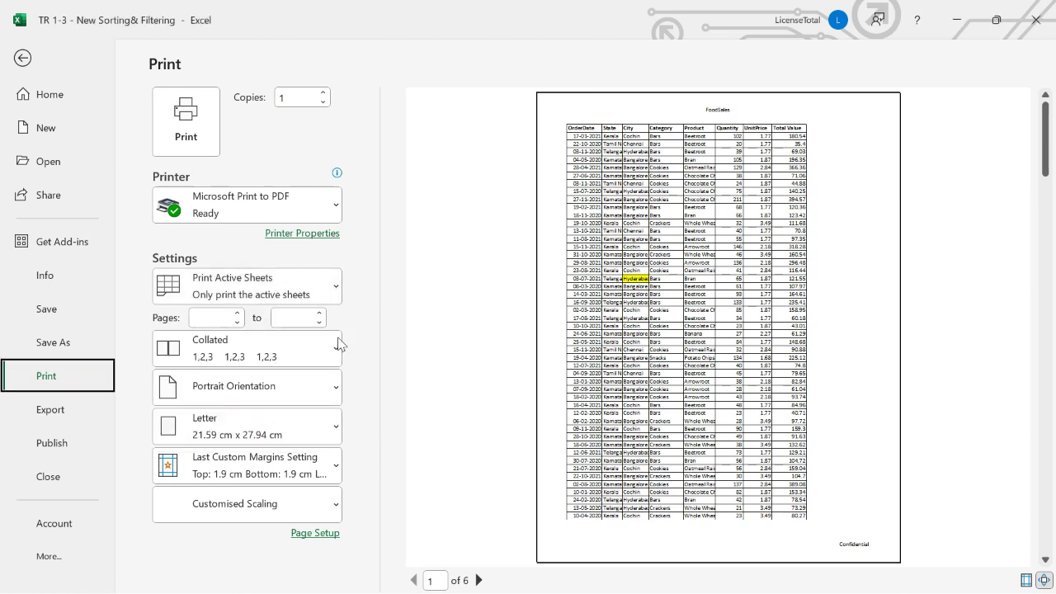
- Examine the collation and page margin options in the FoodSales print settings
{"action": "left_click", "coordinate": [233, 351]}
{"action": "left_click", "coordinate": [233, 352]}
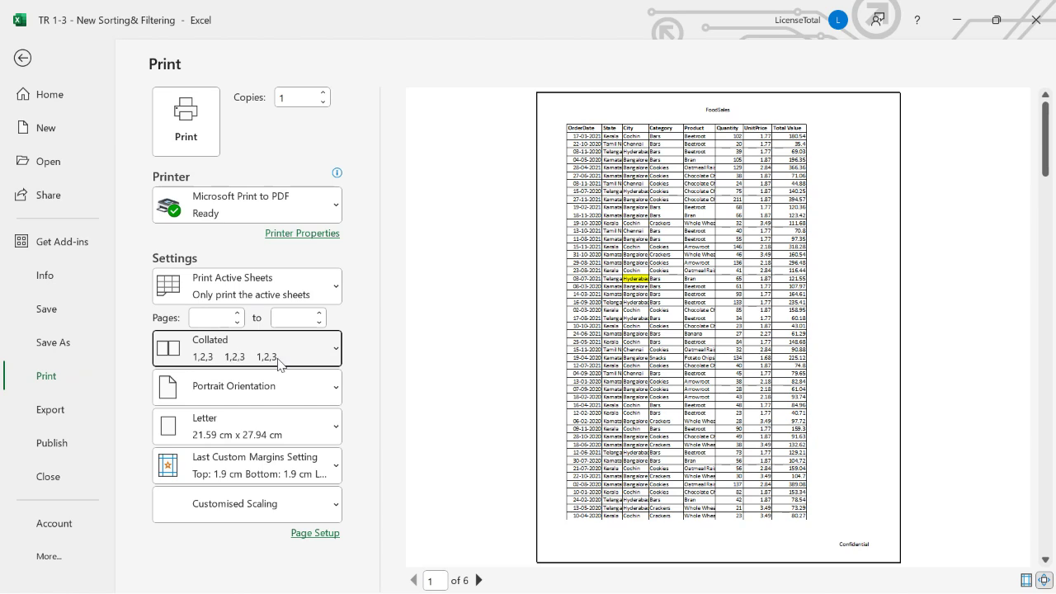
{"action": "left_click", "coordinate": [253, 464]}
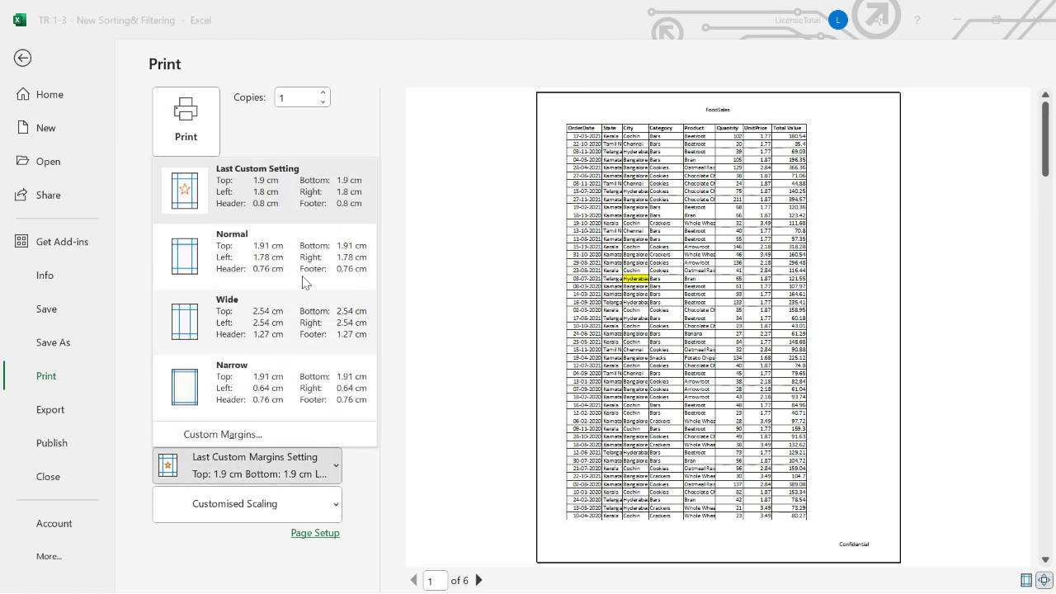
{"action": "left_click", "coordinate": [391, 362]}
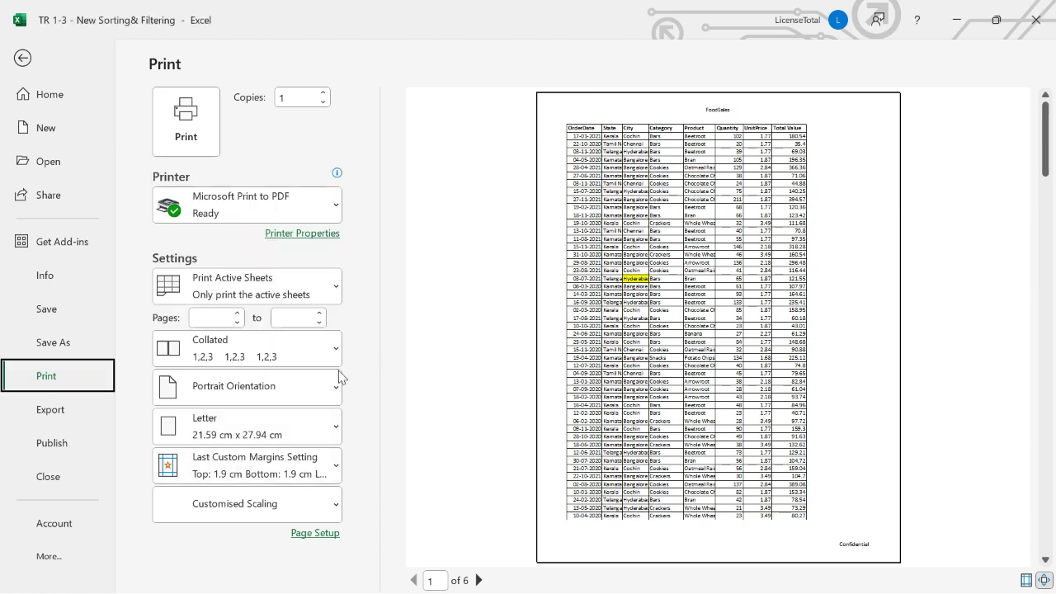
{"action": "left_click", "coordinate": [242, 467]}
{"action": "left_click", "coordinate": [242, 467]}
- Scale the FoodSales printout with Fit Sheet on One Page
{"action": "left_click", "coordinate": [236, 510]}
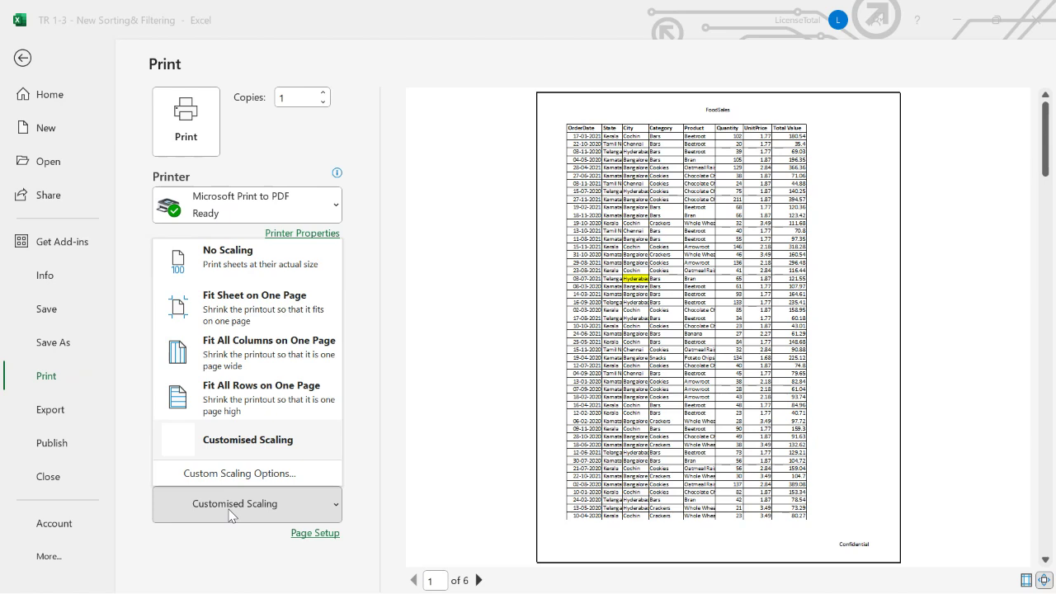
{"action": "left_click", "coordinate": [263, 512]}
{"action": "left_click", "coordinate": [263, 511]}
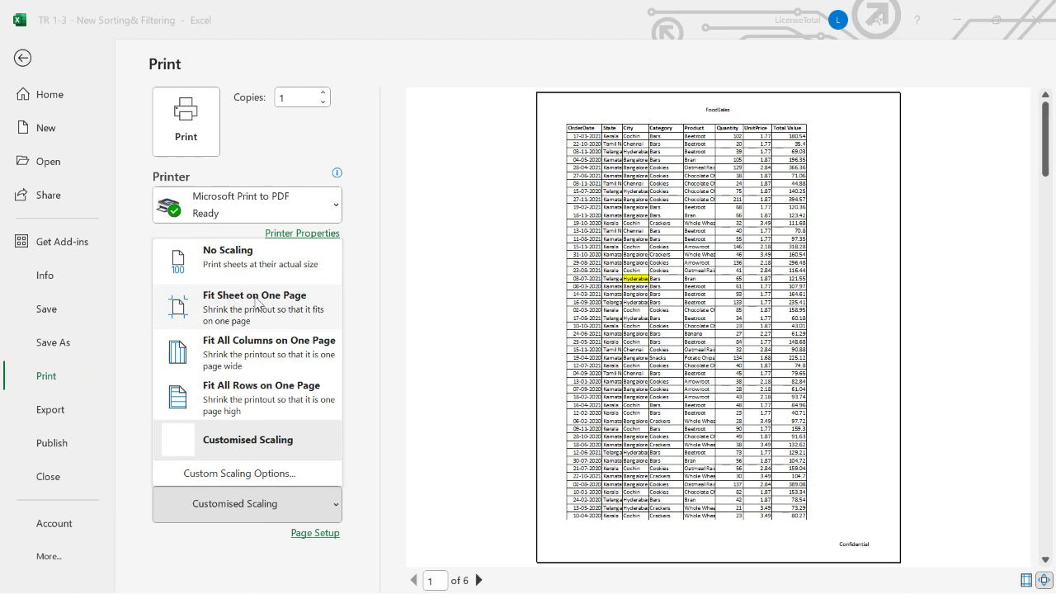
{"action": "key", "text": "Escape"}
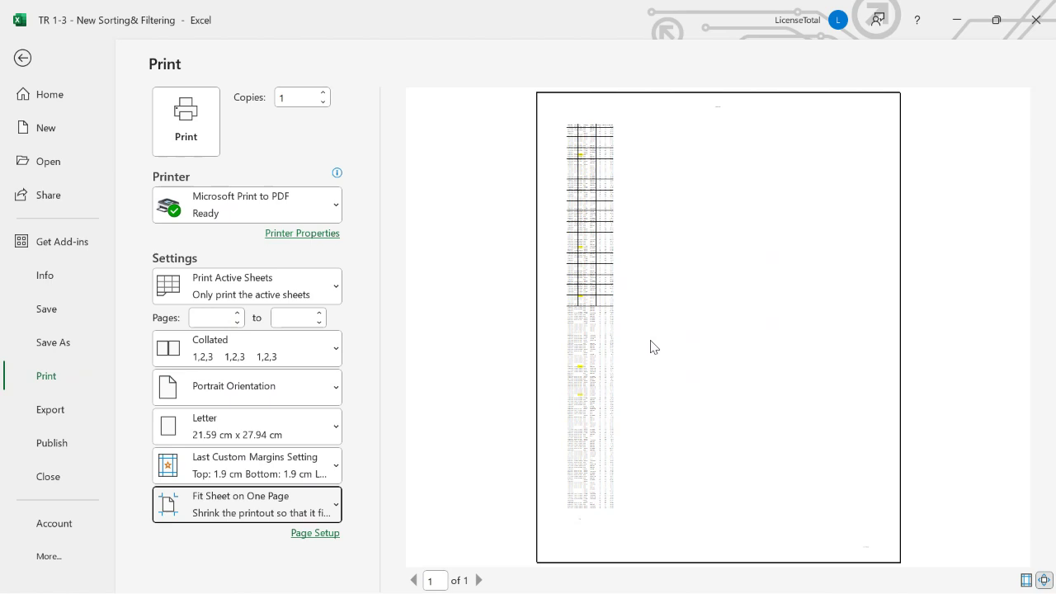
- Scale the FoodSales printout with Fit All Columns on One Page, and after that with Fit All Rows on One Page
{"action": "left_click", "coordinate": [289, 514]}
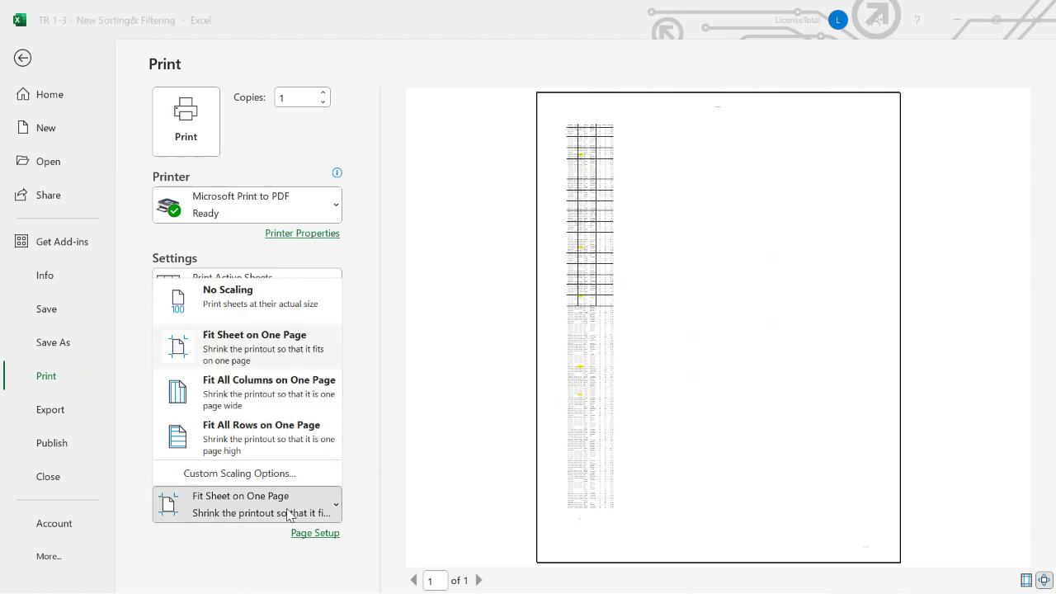
{"action": "key", "text": "Escape"}
{"action": "left_click", "coordinate": [234, 386]}
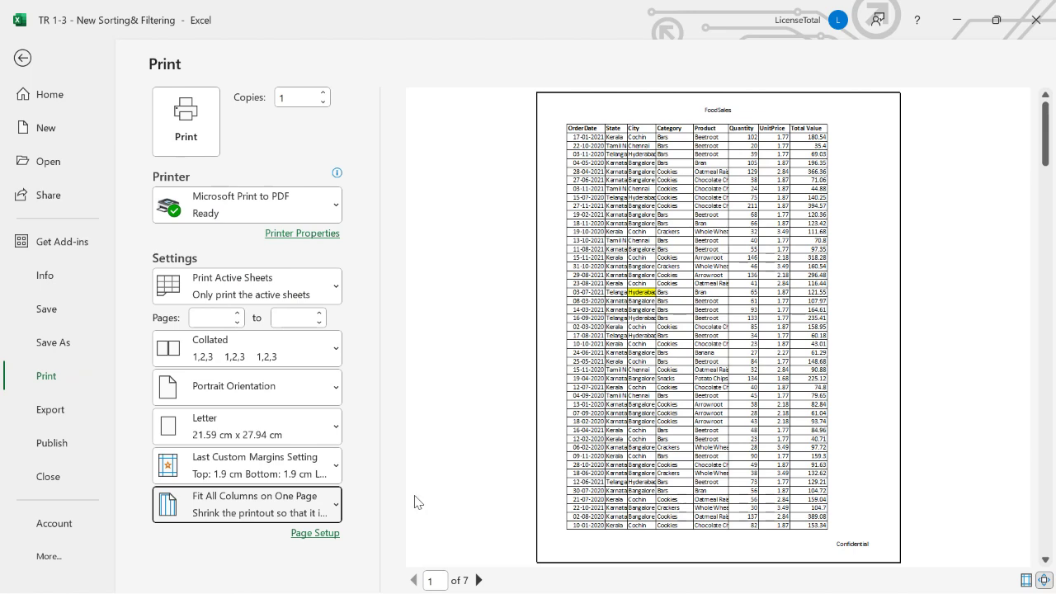
{"action": "left_click", "coordinate": [265, 495]}
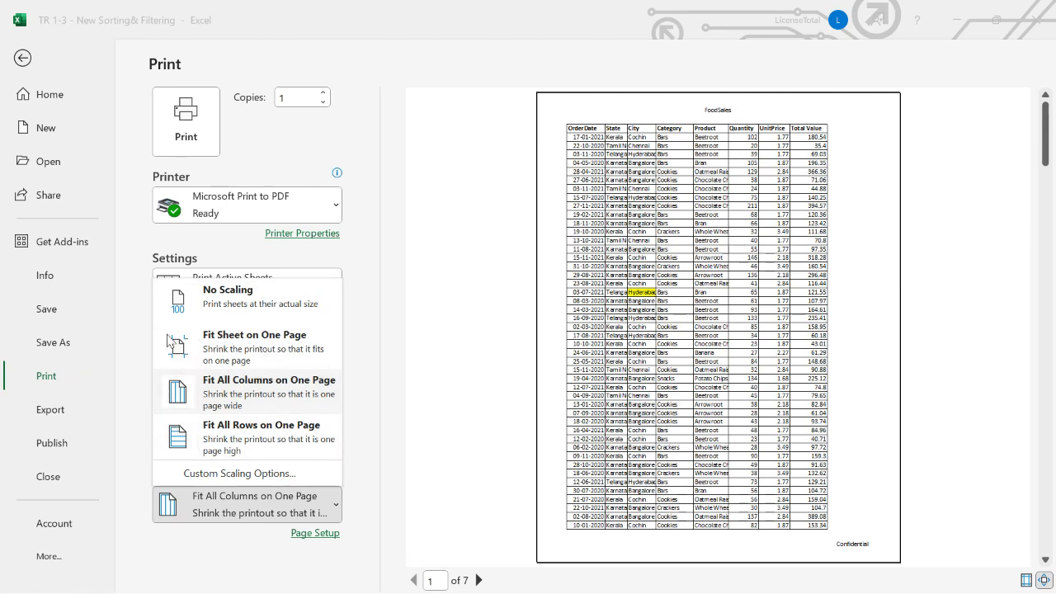
{"action": "left_click", "coordinate": [260, 437]}
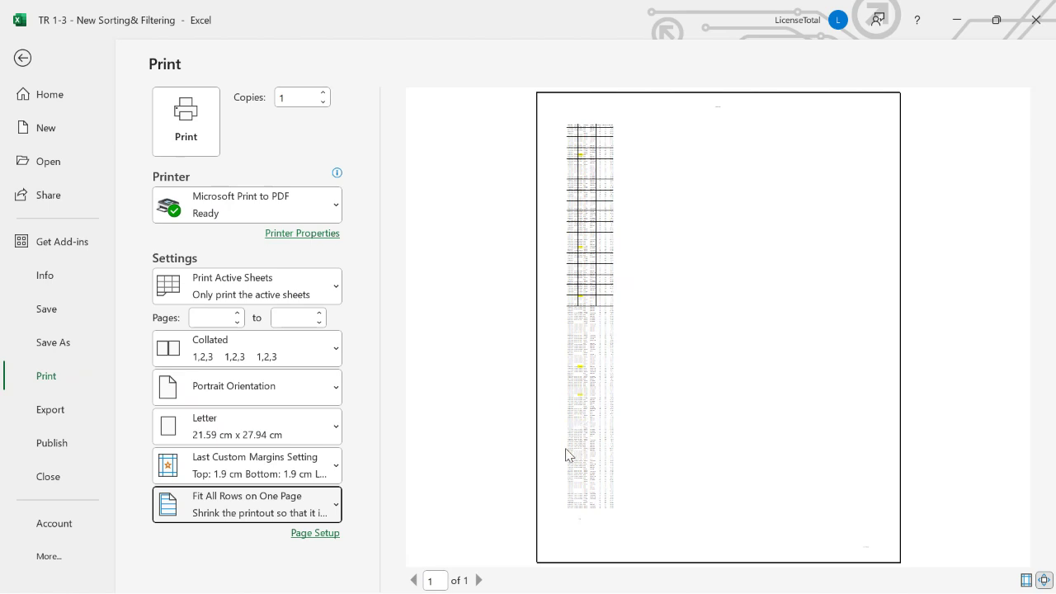
- Set the FoodSales print scaling to No Scaling and return to the sheet
{"action": "left_click", "coordinate": [260, 465]}
{"action": "left_click", "coordinate": [260, 465]}
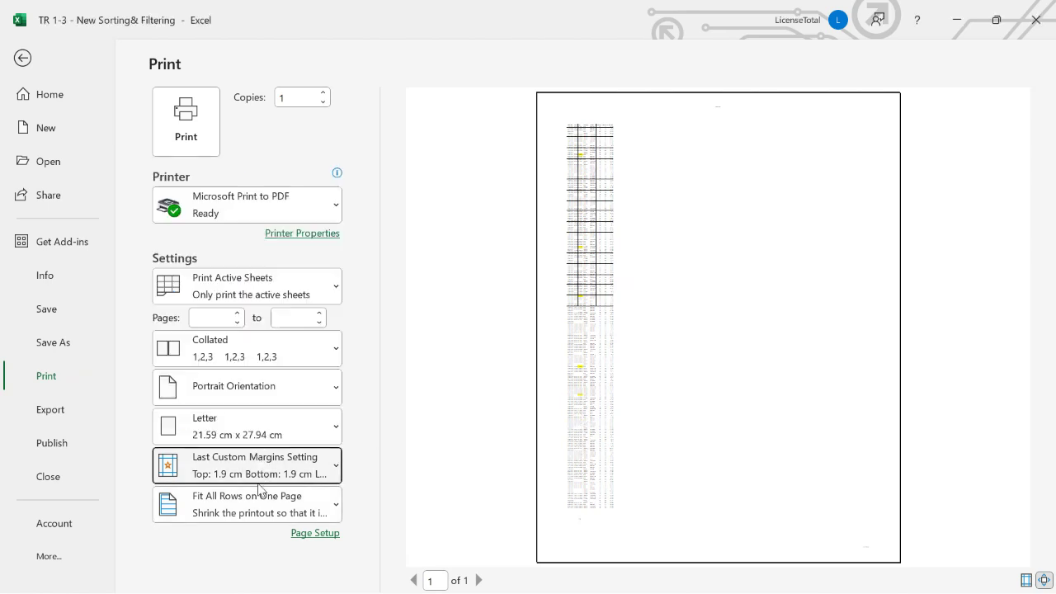
{"action": "left_click", "coordinate": [259, 494]}
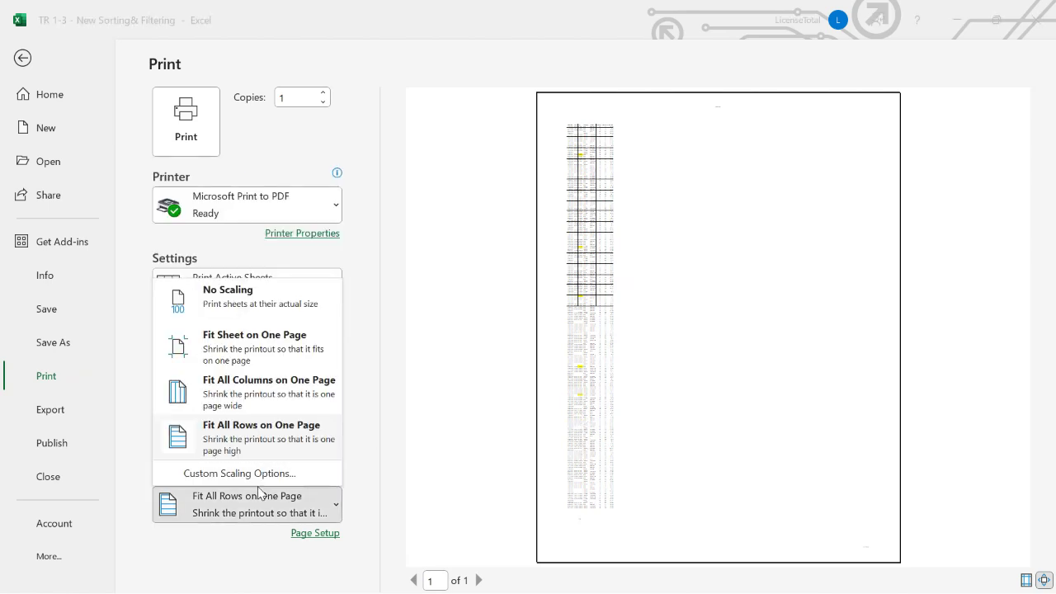
{"action": "left_click", "coordinate": [222, 304]}
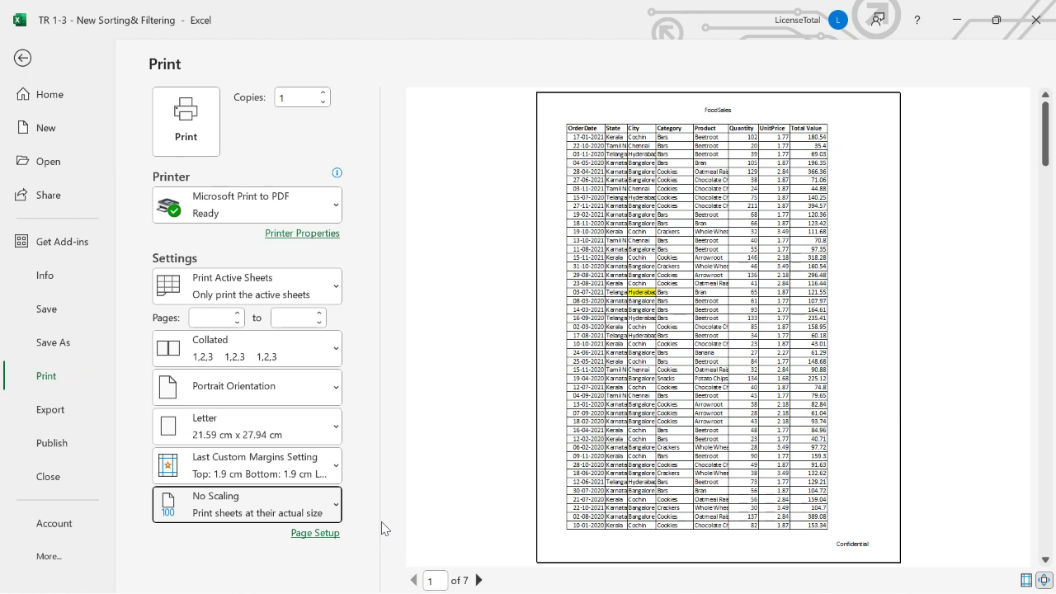
{"action": "left_click", "coordinate": [25, 57]}
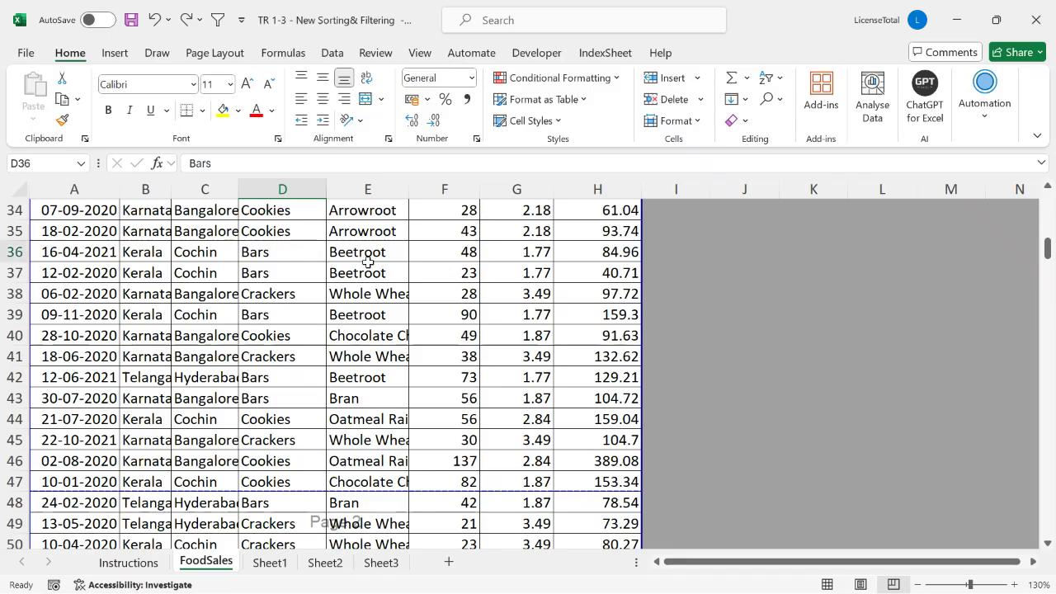
{"action": "left_click", "coordinate": [450, 274]}
{"action": "left_click", "coordinate": [490, 298]}
{"action": "left_click", "coordinate": [475, 315]}
{"action": "left_click", "coordinate": [498, 320]}
{"action": "left_click", "coordinate": [504, 333]}
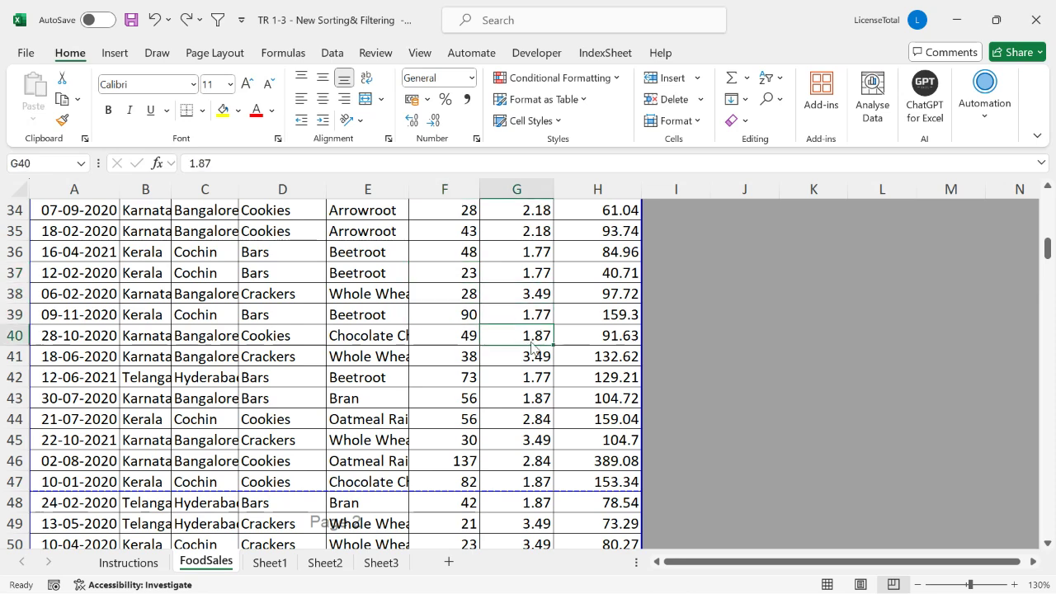
- Switch to the Microsoft Teams live event window and stop sharing the desktop
{"action": "key", "text": "alt+Tab"}
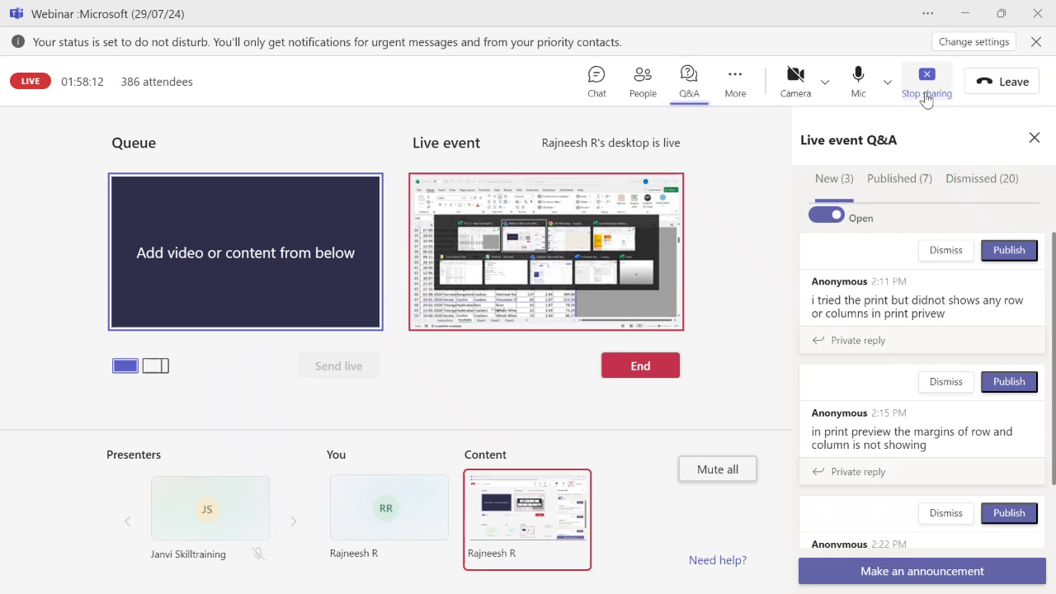
{"action": "left_click", "coordinate": [926, 97]}
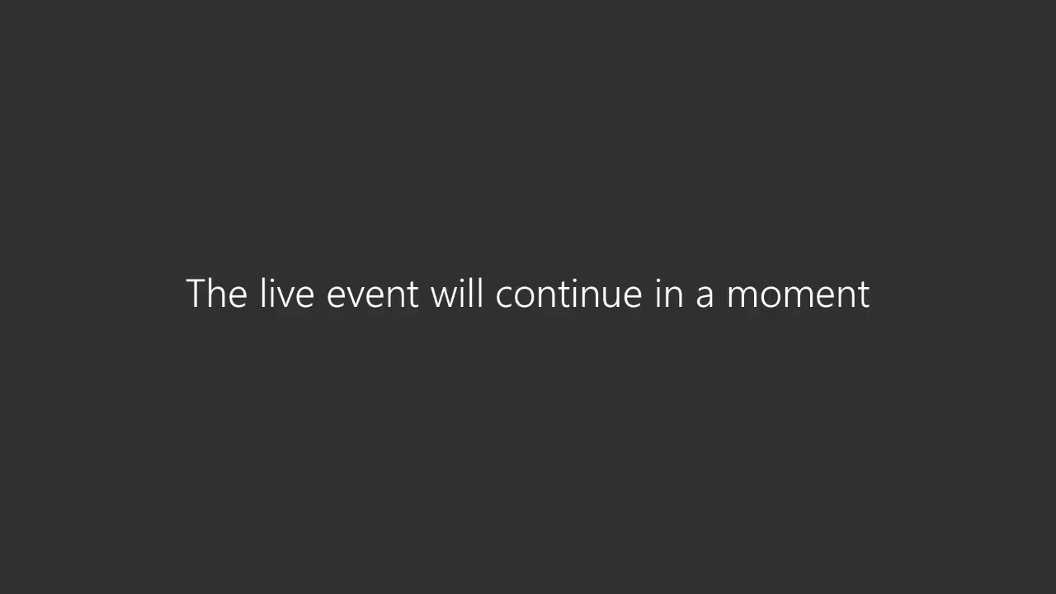
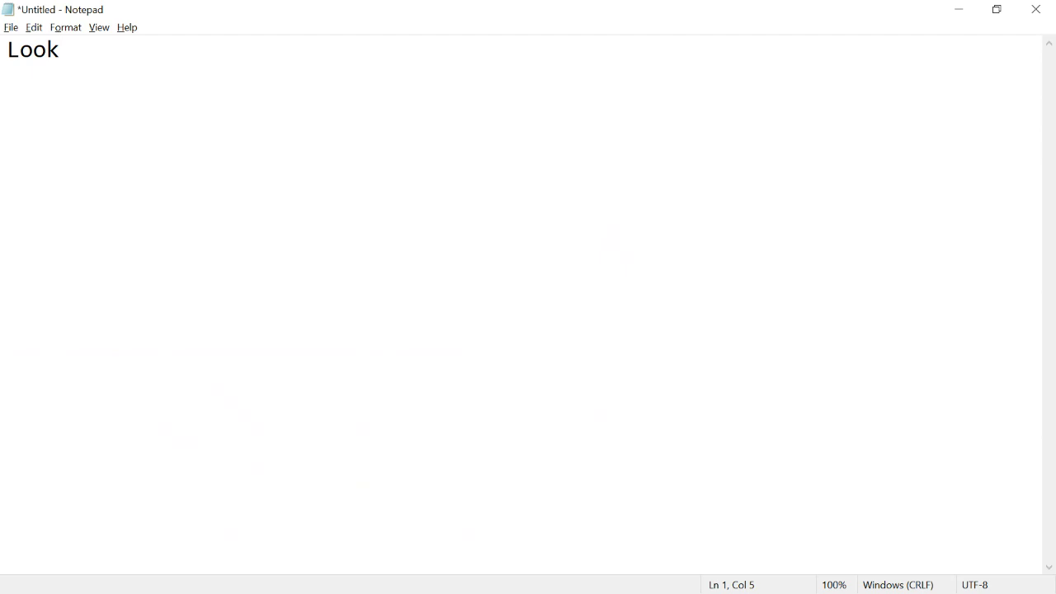
- Complete the heading "Lookup Function" in the untitled Notepad note and leave an empty line below it
{"action": "type", "text": "n"}
{"action": "key", "text": "Return"}
{"action": "key", "text": "Return"}
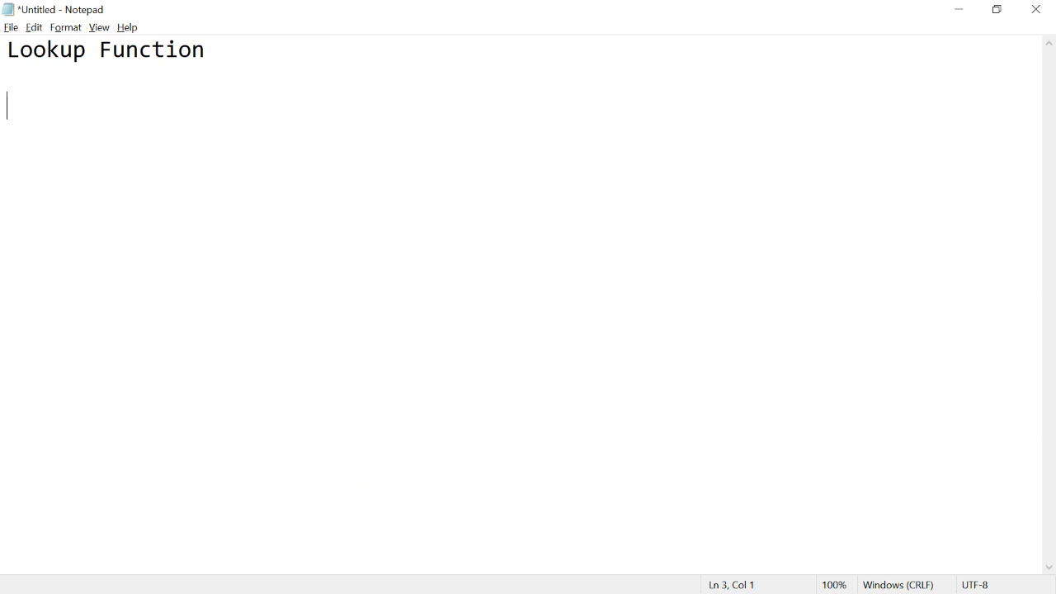
- Write "Helps to retrieve a corresponding data from another column" below the Lookup Function heading
{"action": "type", "text": "Helps to retriev"}
{"action": "key", "text": "BackSpace"}
{"action": "type", "text": "eve a co"}
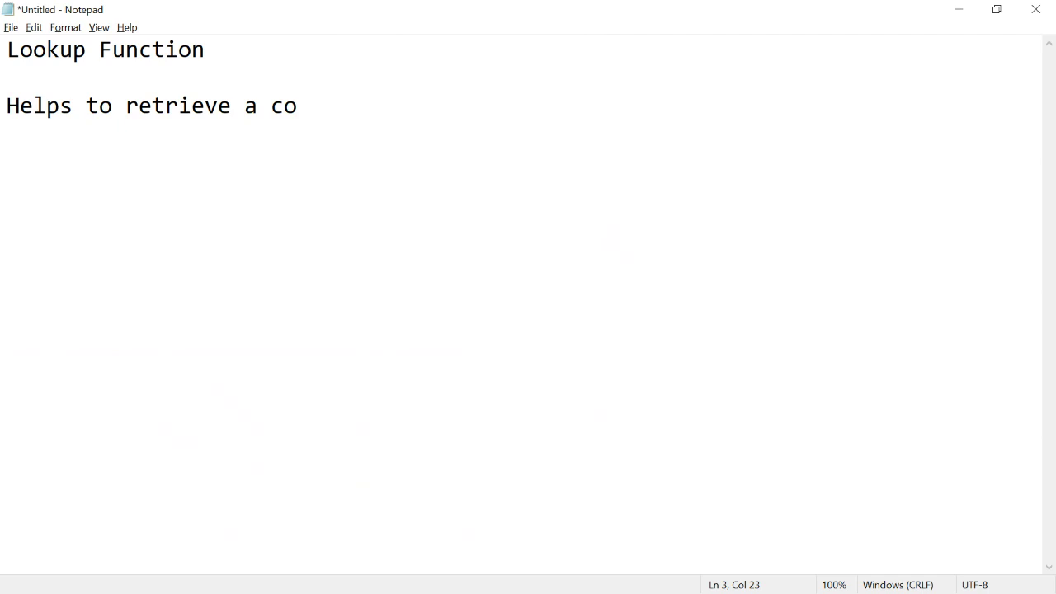
{"action": "type", "text": "rresponding"}
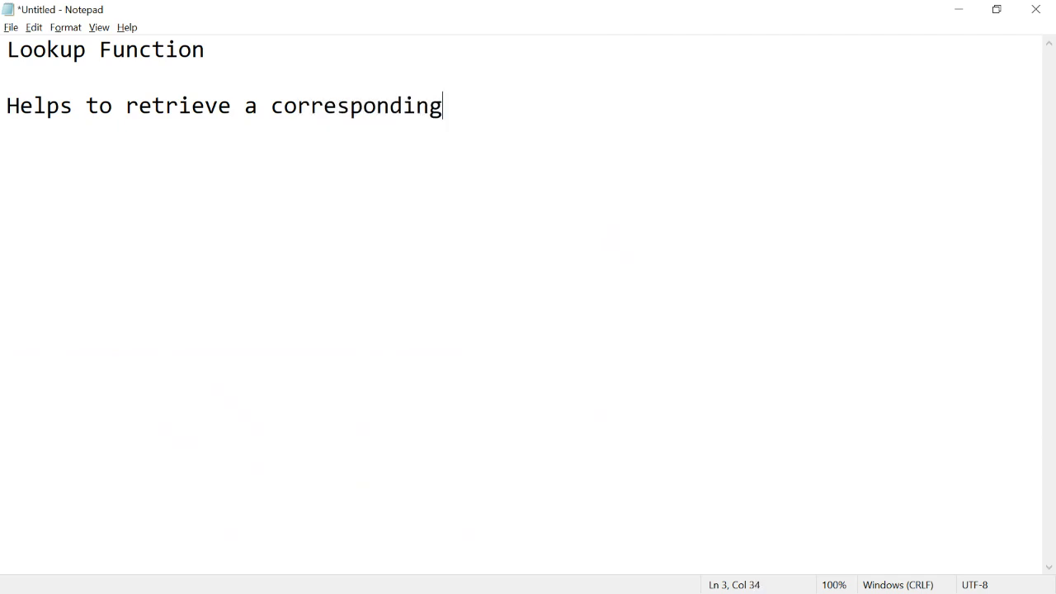
{"action": "type", "text": " data from another"}
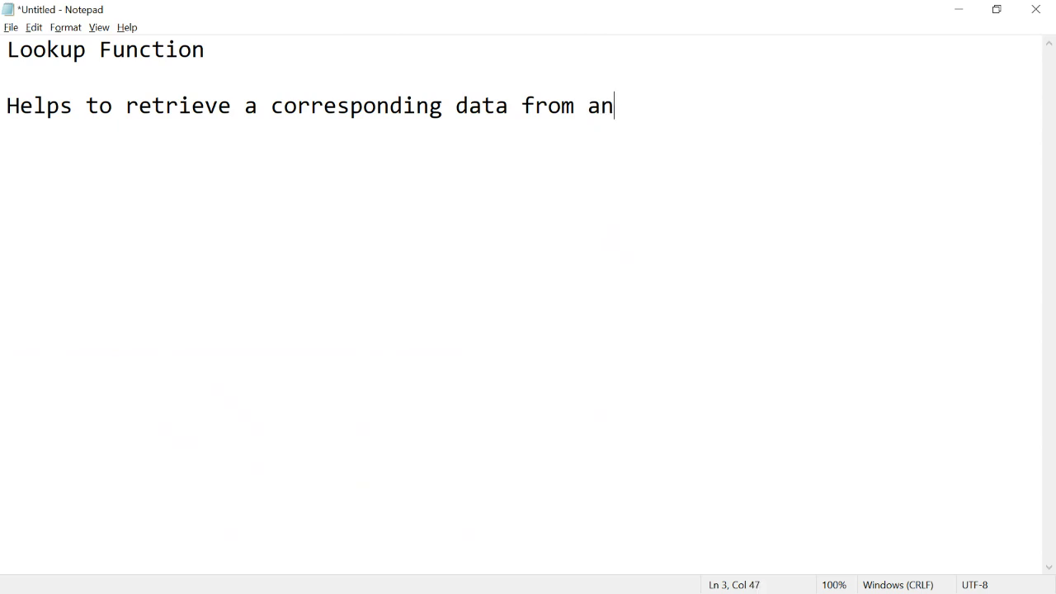
{"action": "key", "text": "BackSpace"}
{"action": "key", "text": "BackSpace"}
{"action": "type", "text": "her coli"}
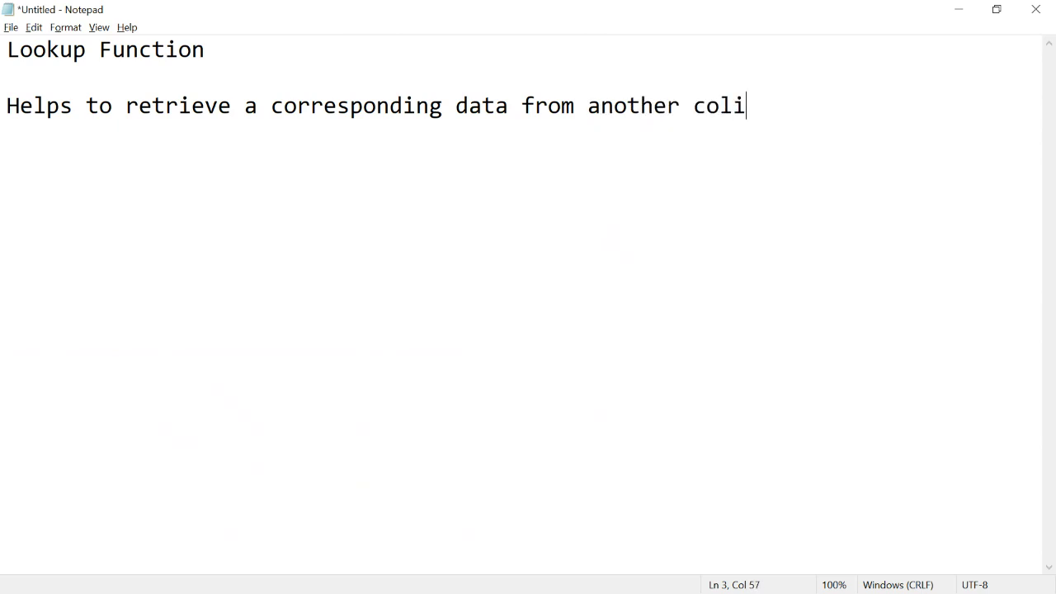
{"action": "key", "text": "BackSpace"}
{"action": "type", "text": "umn"}
- Rewrite the definition after "Helps to" as "search for a value and retrieve the value from another corresponding column"
{"action": "left_click_drag", "start_coordinate": [130, 105], "coordinate": [1025, 104]}
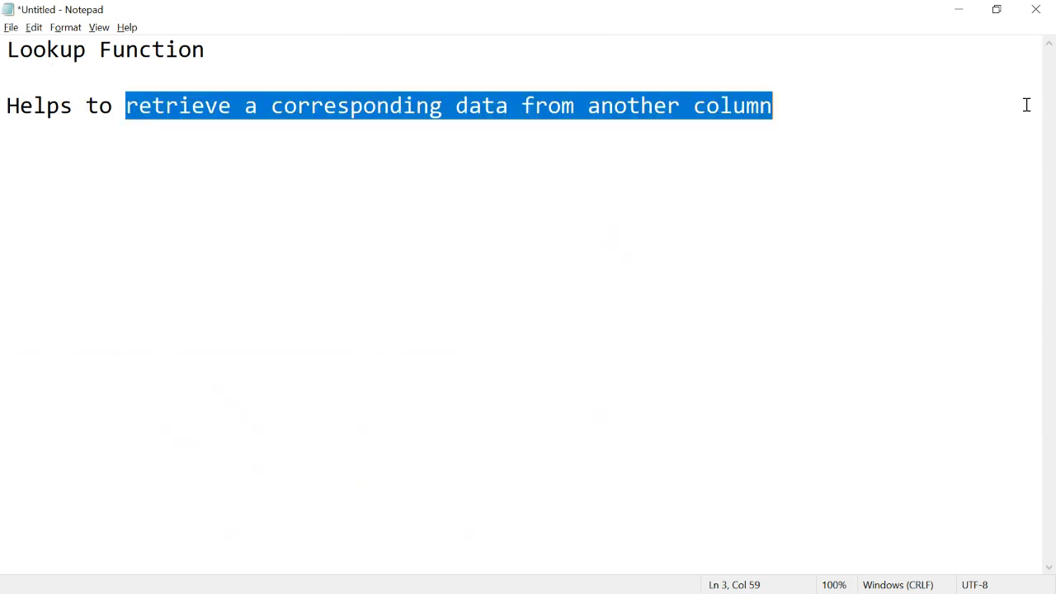
{"action": "type", "text": "search f"}
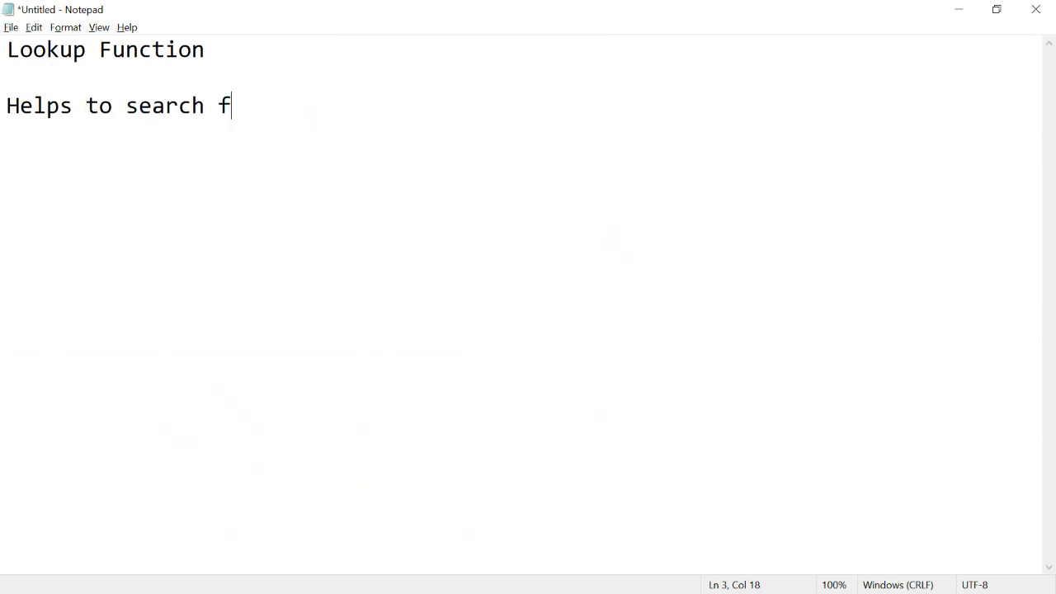
{"action": "type", "text": "or a value"}
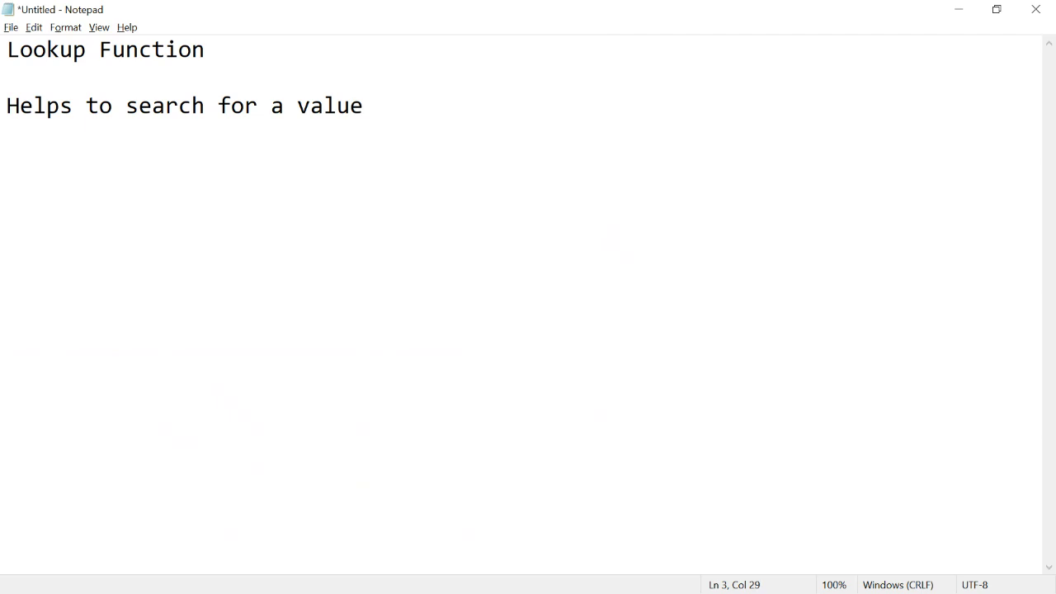
{"action": "type", "text": "and retrieve the valie"}
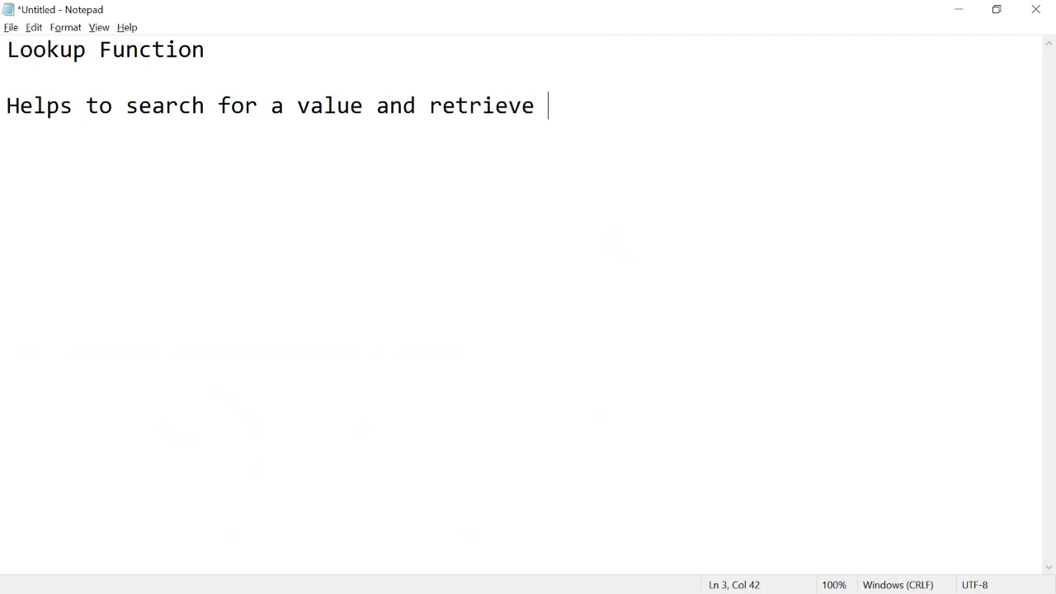
{"action": "key", "text": "BackSpace"}
{"action": "key", "text": "BackSpace"}
{"action": "type", "text": "ue from "}
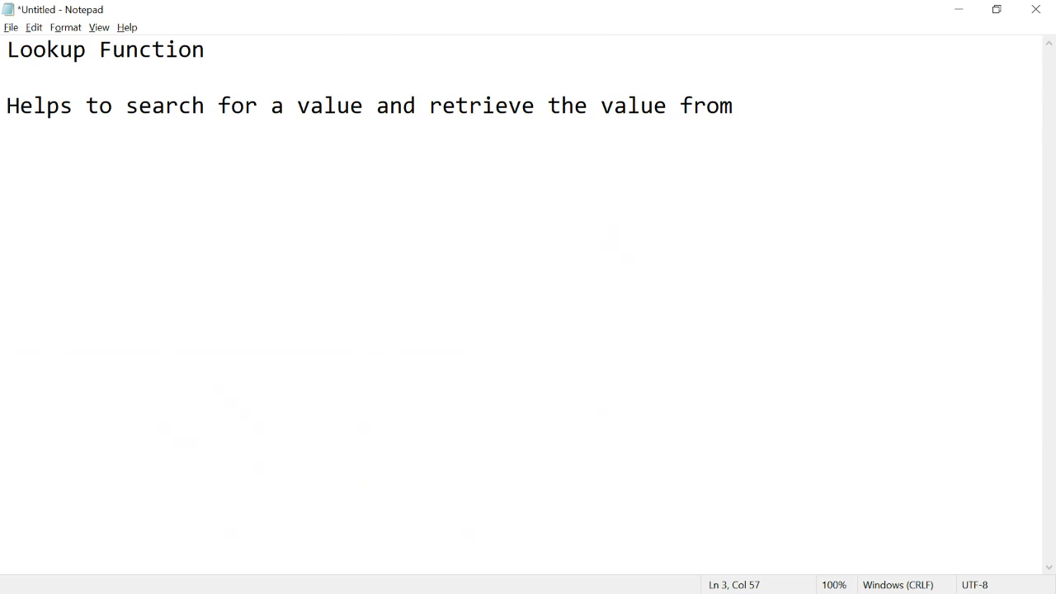
{"action": "type", "text": "another co"}
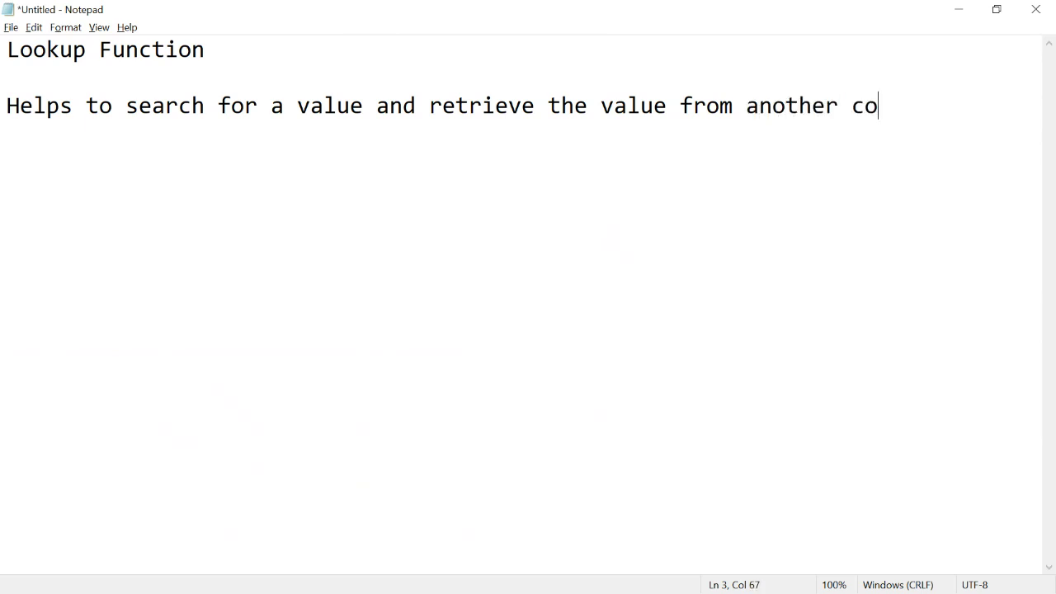
{"action": "type", "text": "rrespond"}
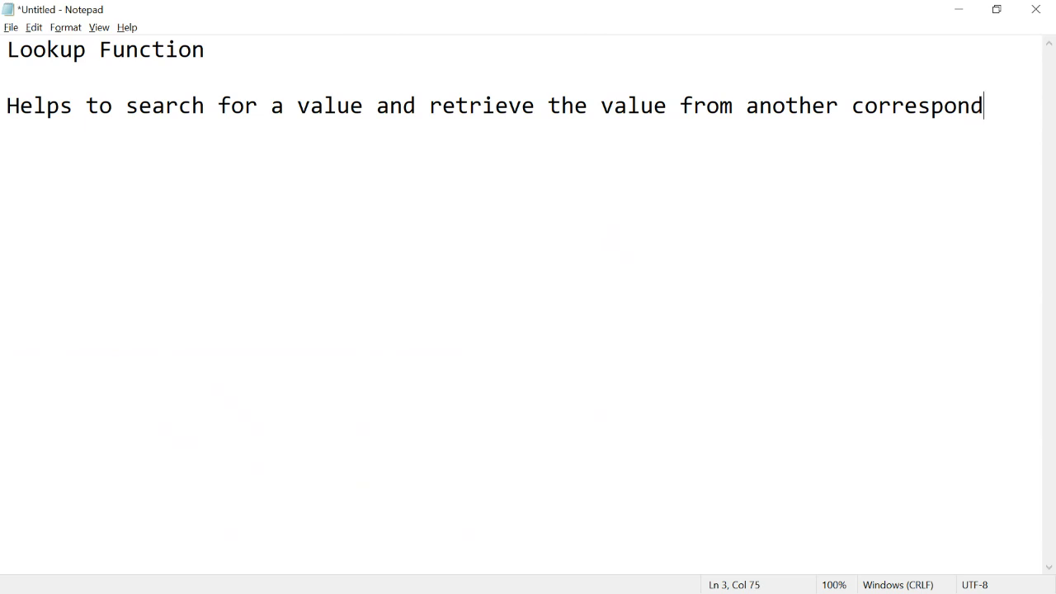
{"action": "type", "text": "ing column"}
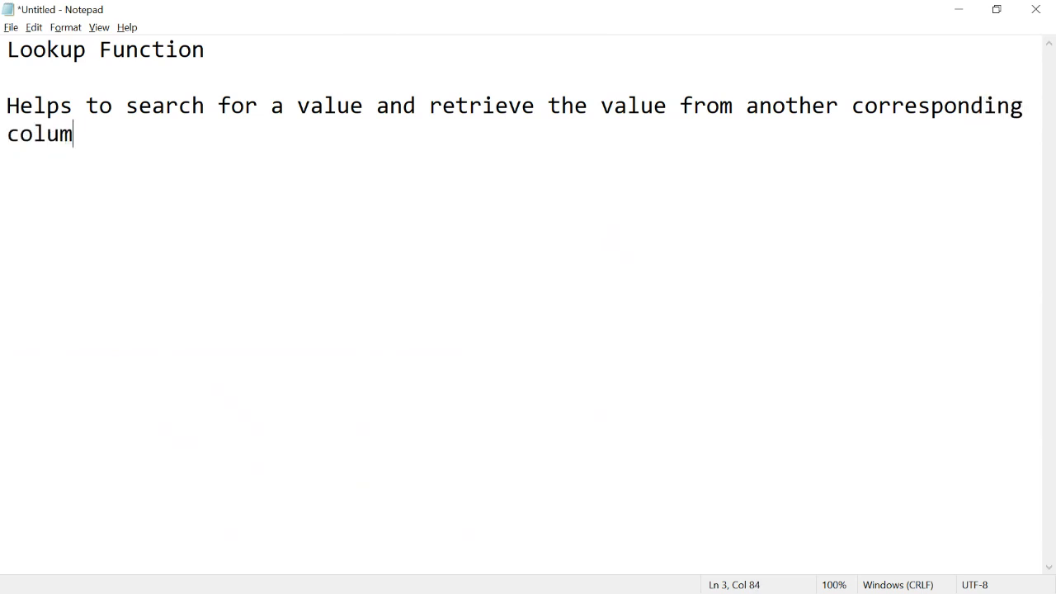
- Add the line "Lookup Value : This is the value which we are searching for" below the definition, separated by an empty line
{"action": "key", "text": "Return"}
{"action": "key", "text": "Return"}
{"action": "left_click_drag", "start_coordinate": [87, 135], "coordinate": [6, 108]}
{"action": "left_click", "coordinate": [118, 155]}
{"action": "key", "text": "Return"}
{"action": "type", "text": "Look"}
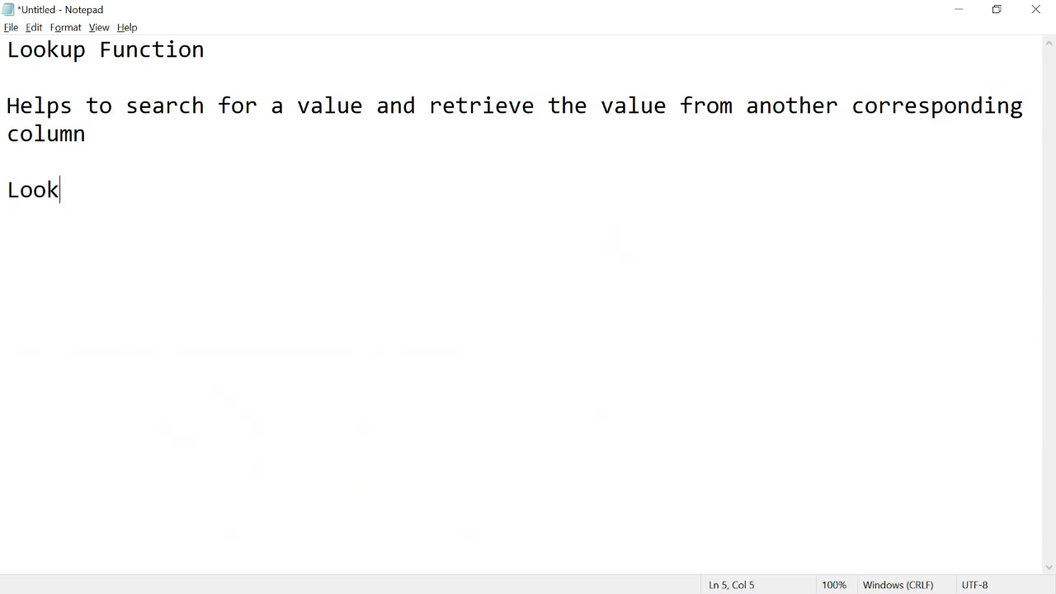
{"action": "type", "text": "up Valu"}
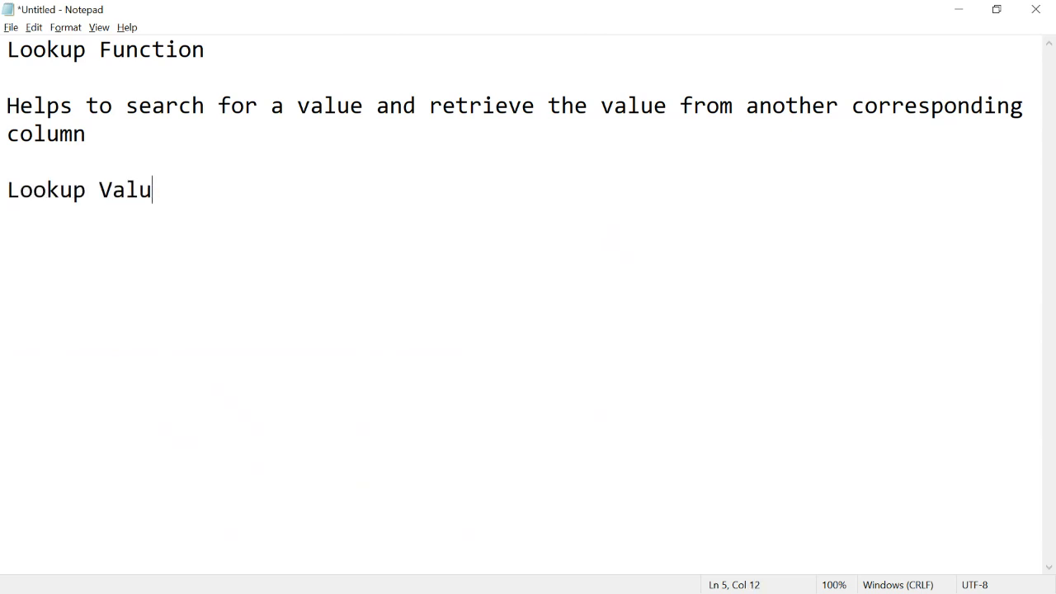
{"action": "type", "text": "e :"}
{"action": "type", "text": "This is the "}
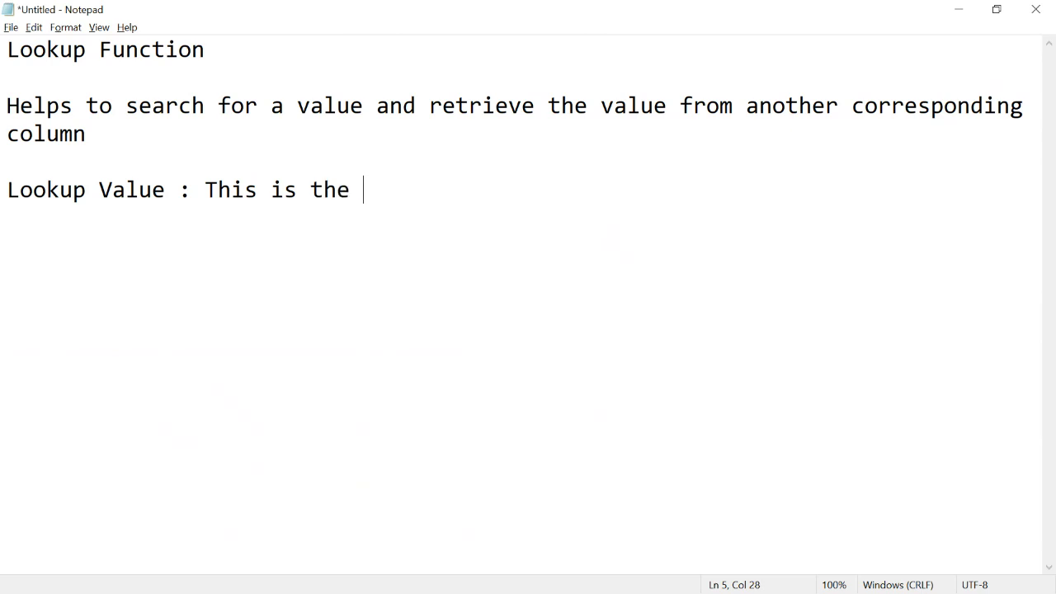
{"action": "type", "text": "value which we "}
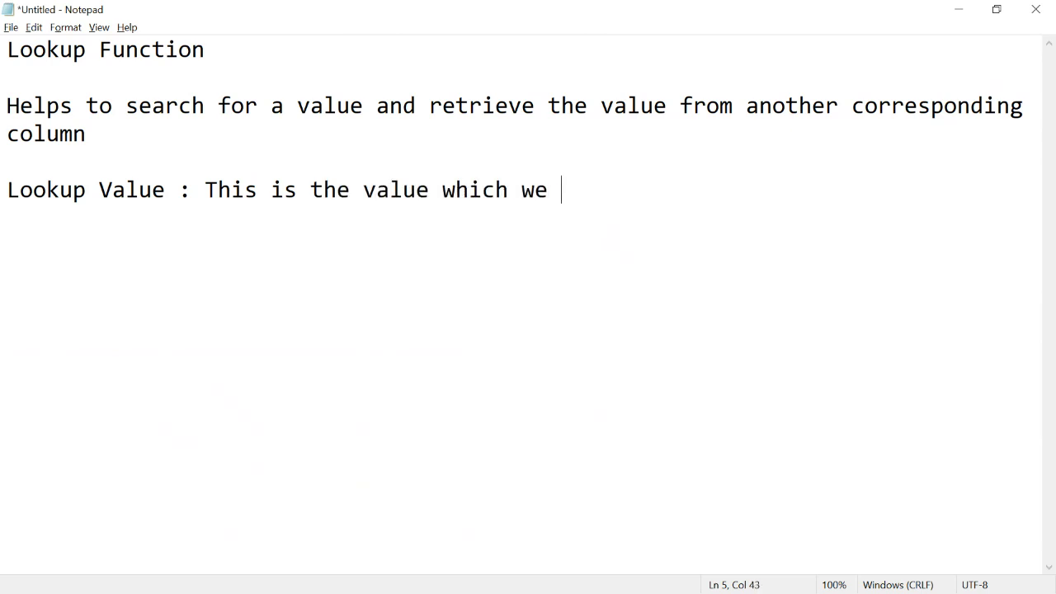
{"action": "type", "text": "are search"}
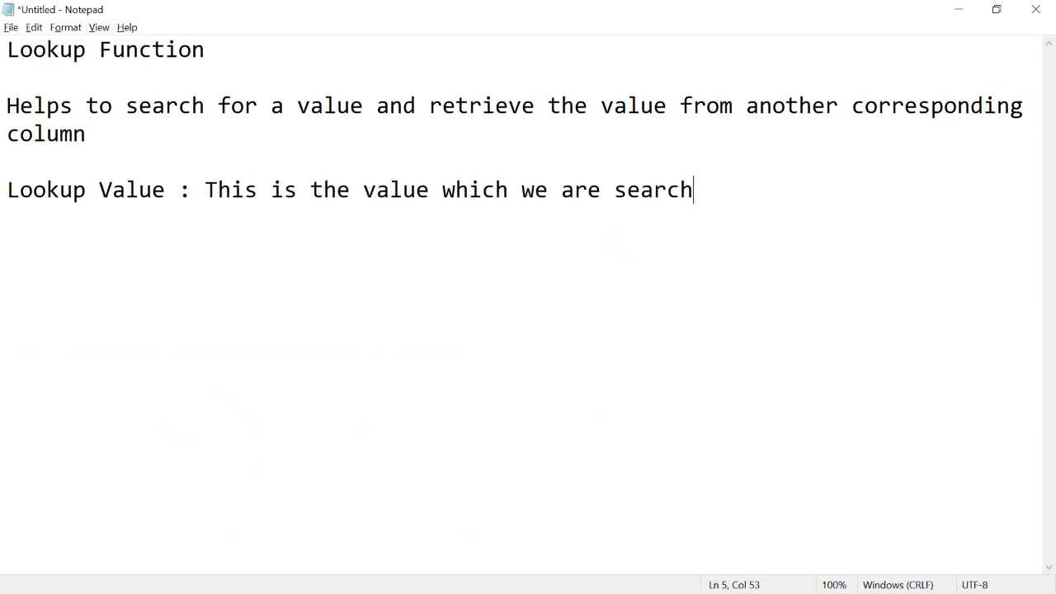
{"action": "type", "text": "ing for"}
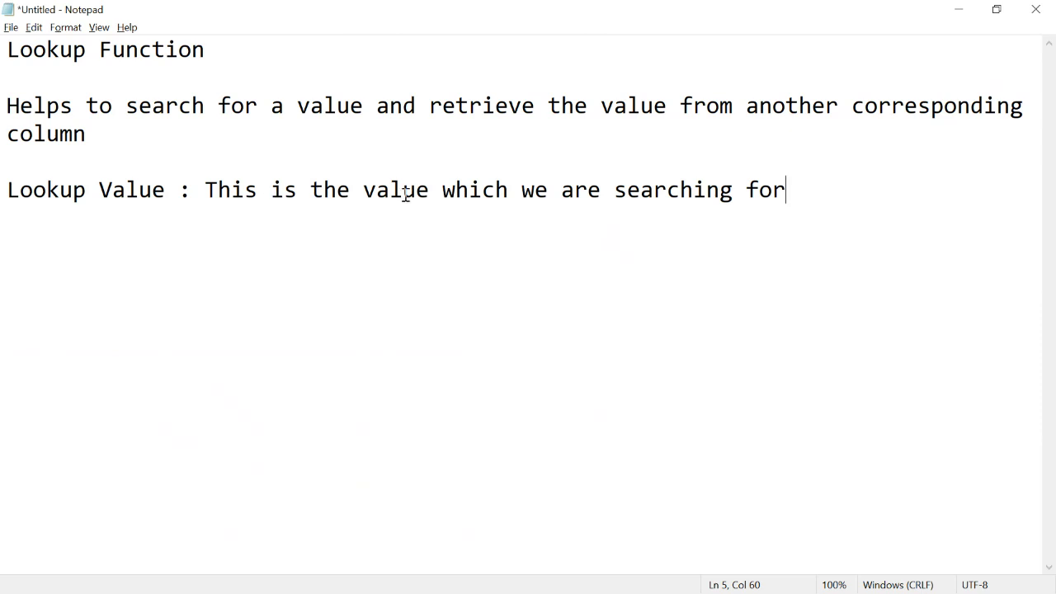
- Relate the phrase "search for a value" in the definition to the term "Lookup Value" by highlighting each
{"action": "left_click", "coordinate": [111, 106]}
{"action": "left_click", "coordinate": [8, 106]}
{"action": "left_click_drag", "start_coordinate": [125, 106], "coordinate": [363, 106]}
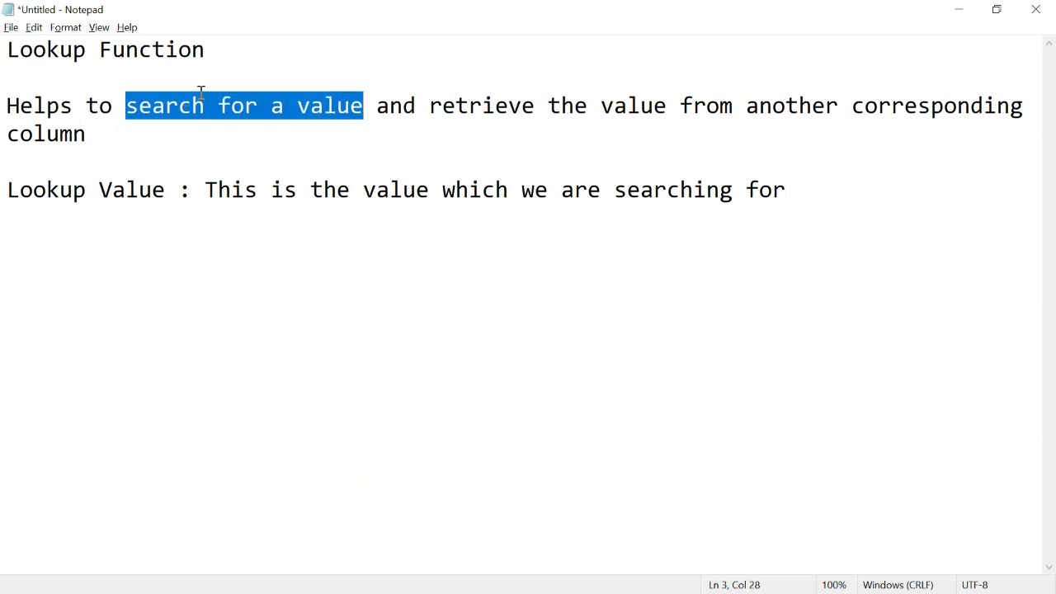
{"action": "left_click", "coordinate": [260, 168]}
{"action": "left_click_drag", "start_coordinate": [167, 190], "coordinate": [6, 190]}
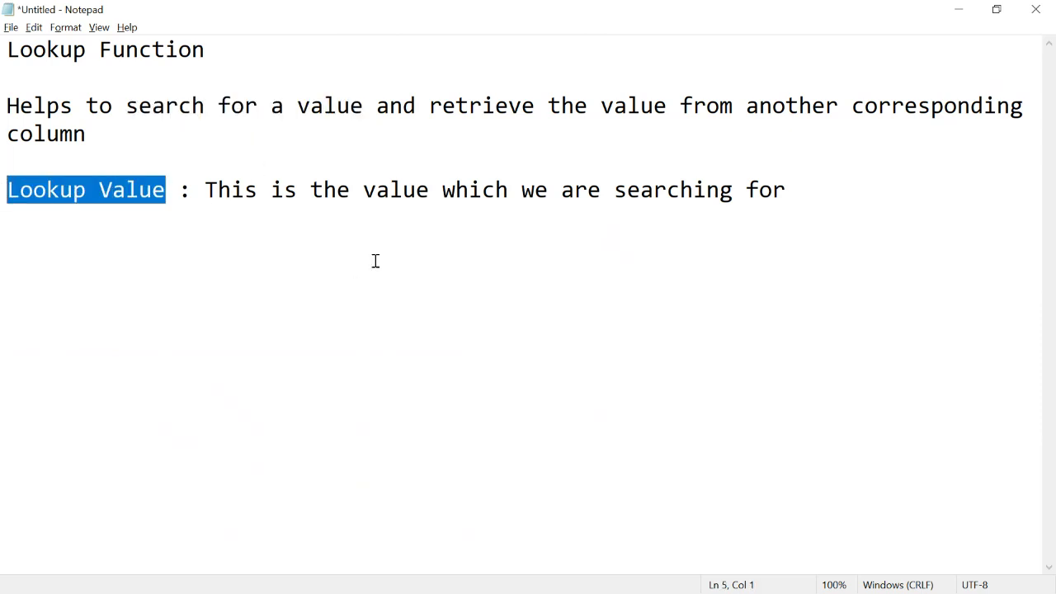
{"action": "left_click", "coordinate": [836, 205]}
{"action": "left_click", "coordinate": [811, 187]}
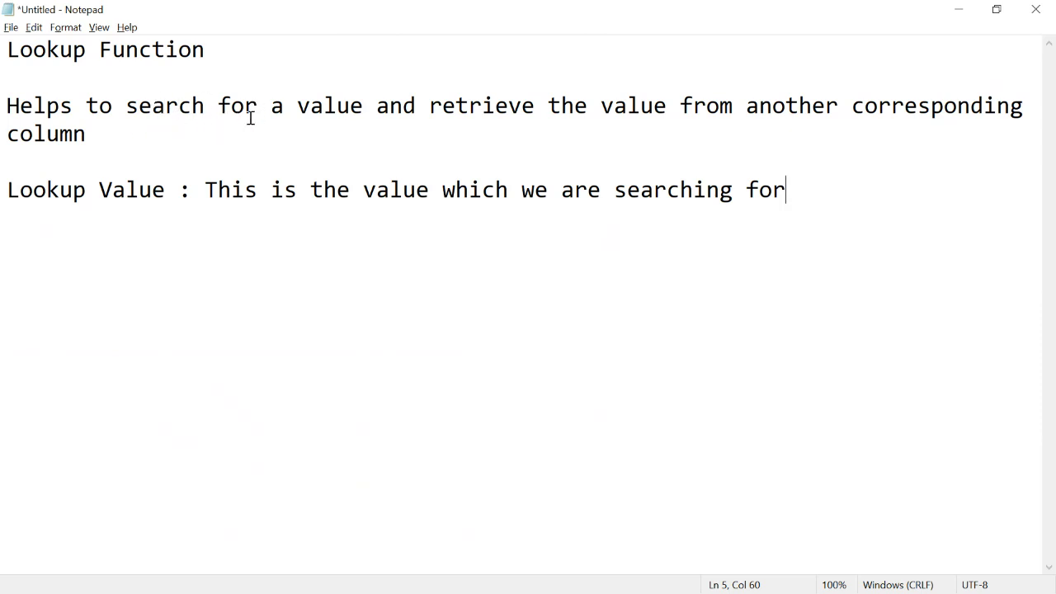
{"action": "left_click", "coordinate": [170, 192]}
- Add a separate line "Retrieve Value : This is the value which we need to retrieve from the corresponding column / row"
{"action": "left_click", "coordinate": [786, 191]}
{"action": "key", "text": "Return"}
{"action": "key", "text": "Return"}
{"action": "type", "text": "Ret"}
{"action": "type", "text": "re"}
{"action": "key", "text": "BackSpace"}
{"action": "type", "text": "i"}
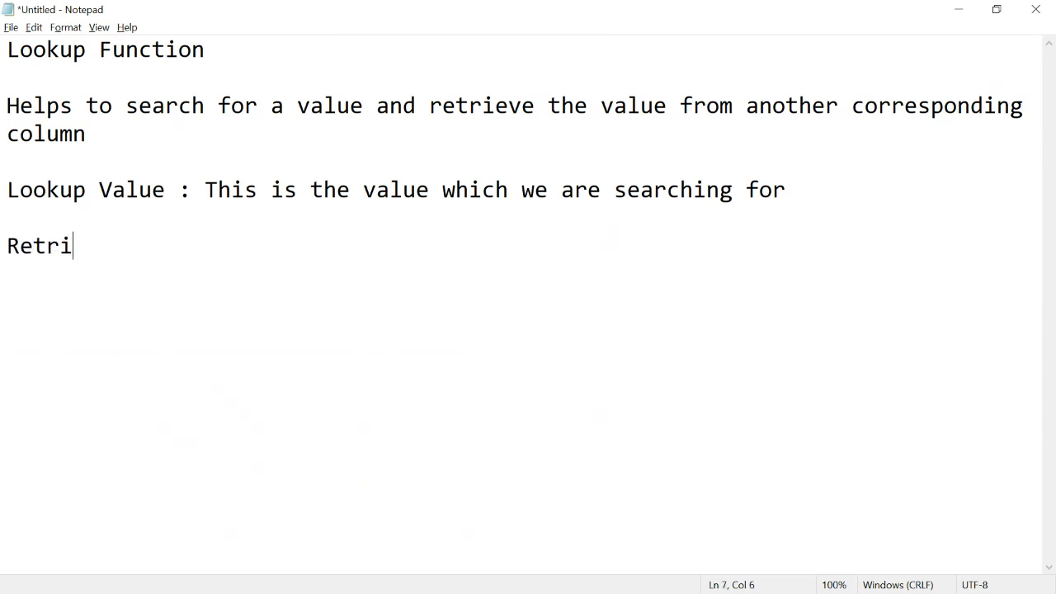
{"action": "type", "text": "eve Value :"}
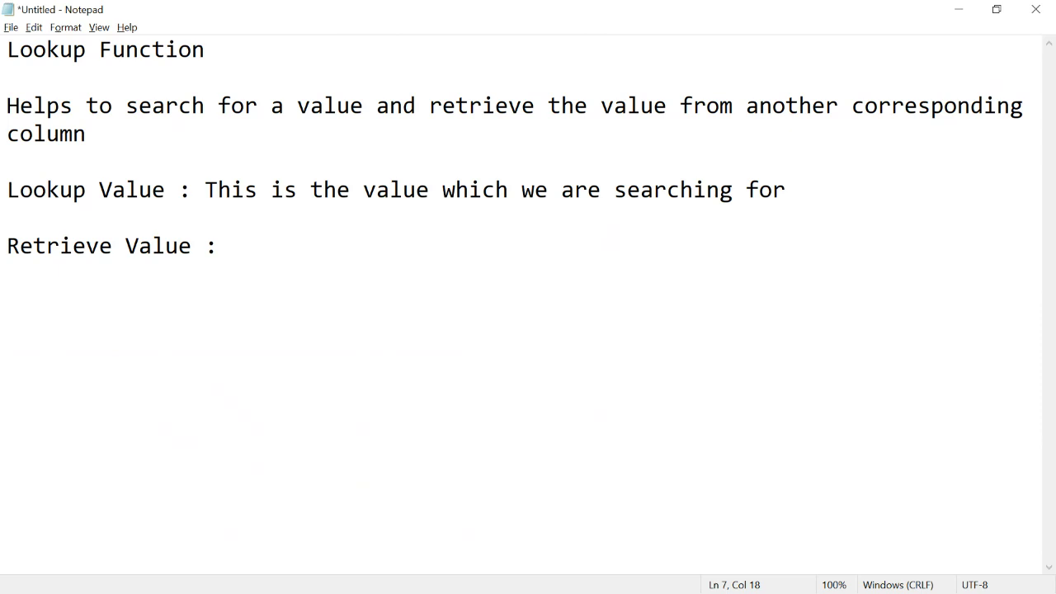
{"action": "type", "text": " This is the value which we need to retrieve"}
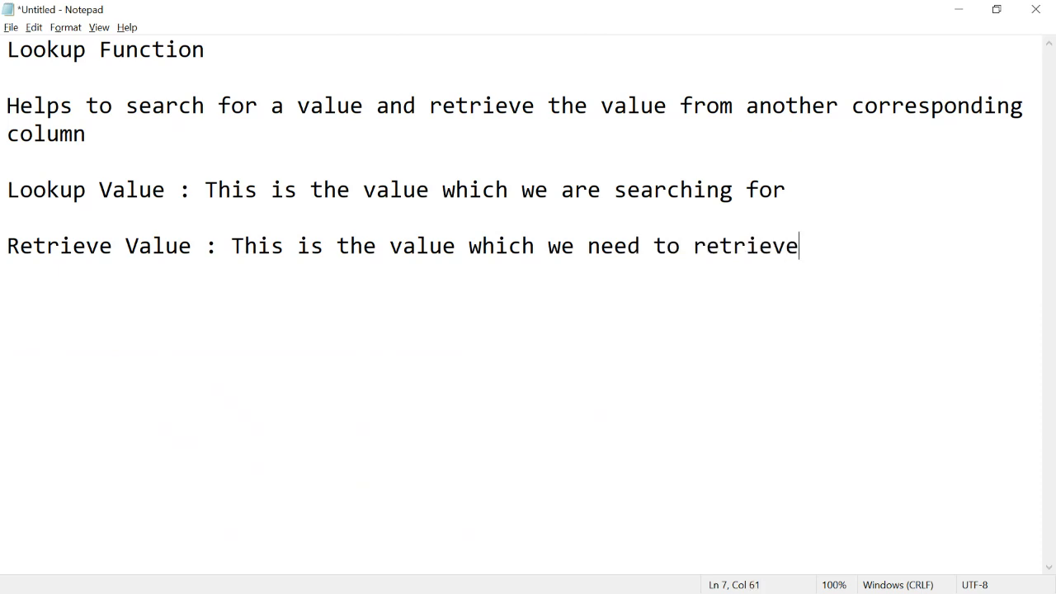
{"action": "type", "text": " from the co"}
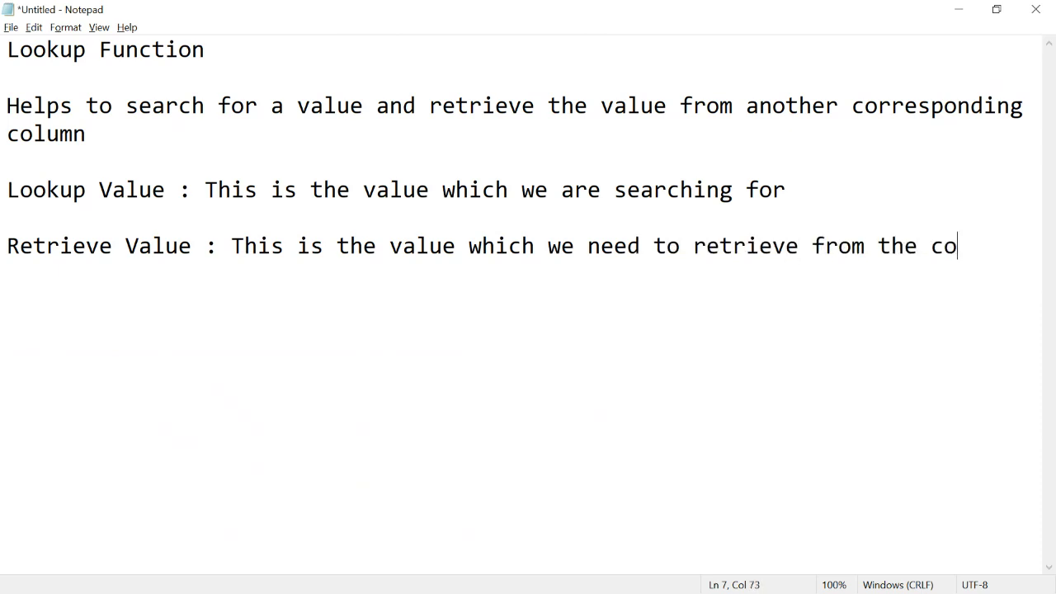
{"action": "type", "text": "rresp"}
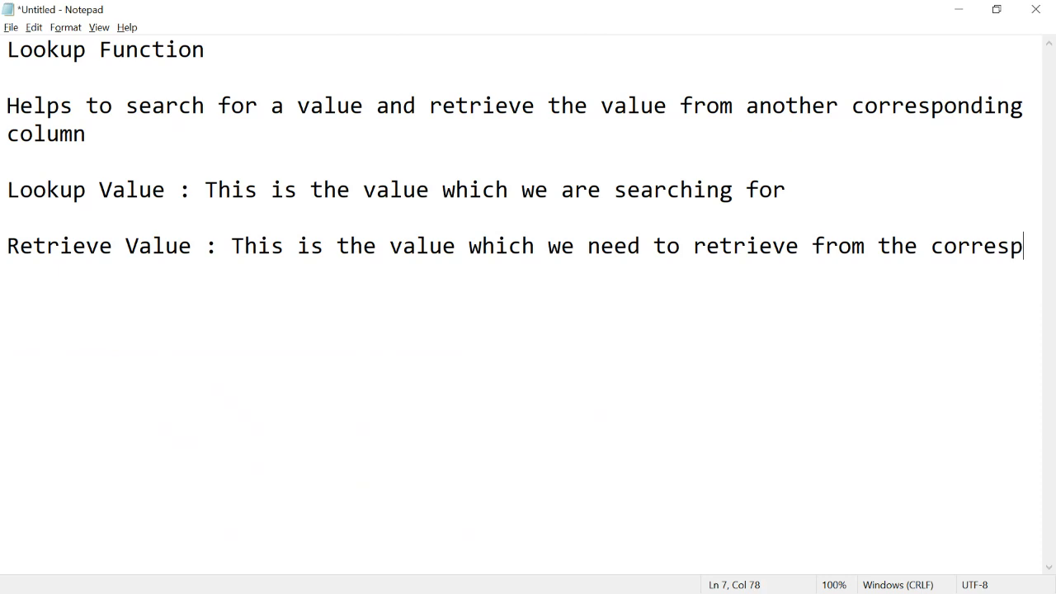
{"action": "type", "text": "onding col"}
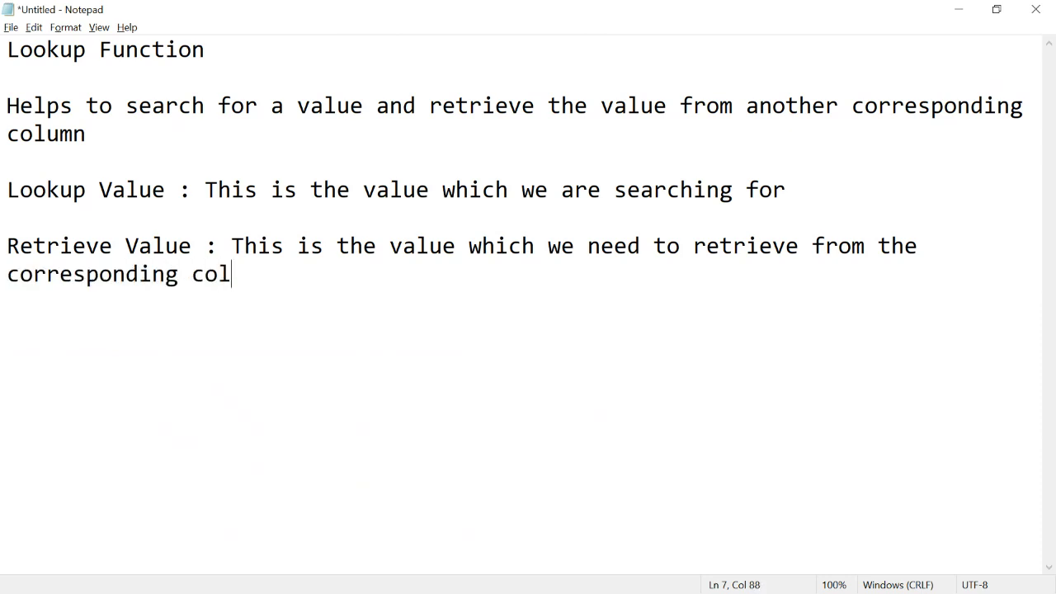
{"action": "type", "text": "umn / row"}
- Append "/ row" to the lookup definition and end the Retrieve Value line with "that of the Lookup Value"
{"action": "left_click", "coordinate": [252, 121]}
{"action": "type", "text": "/ row"}
{"action": "left_click", "coordinate": [406, 277]}
{"action": "type", "text": "that of the "}
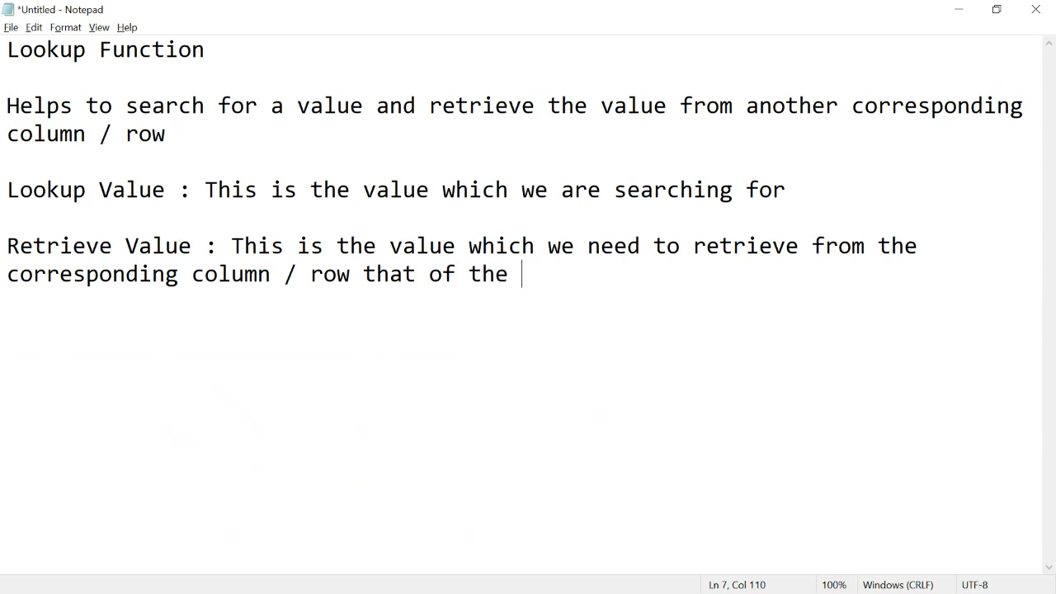
{"action": "type", "text": "Look up Value"}
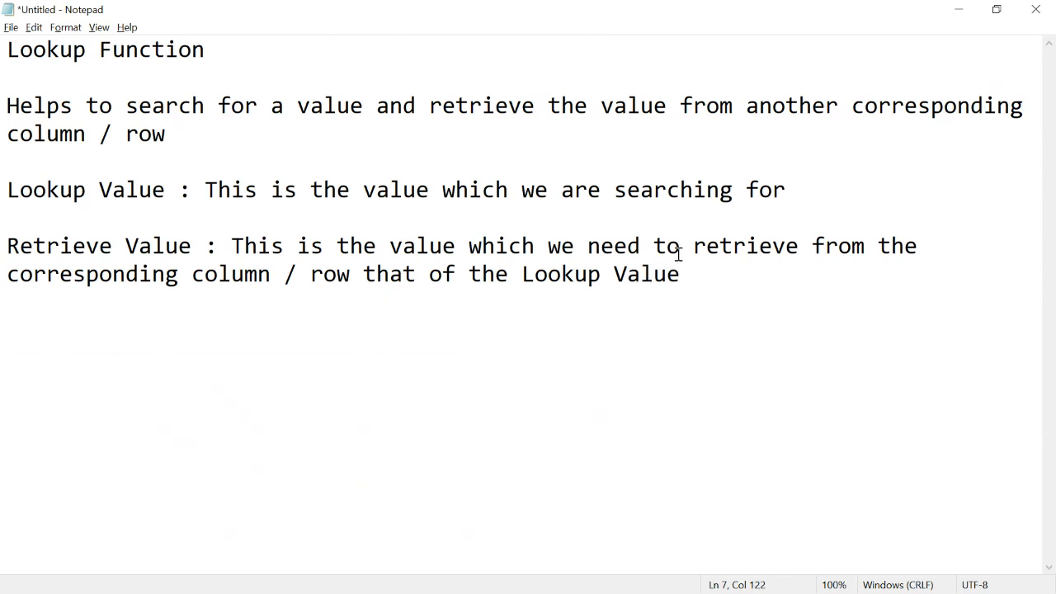
- Switch to the Excel sales workbook and insert an empty column before OrderDate on the FoodSales sheet
{"action": "key", "text": "alt+Tab"}
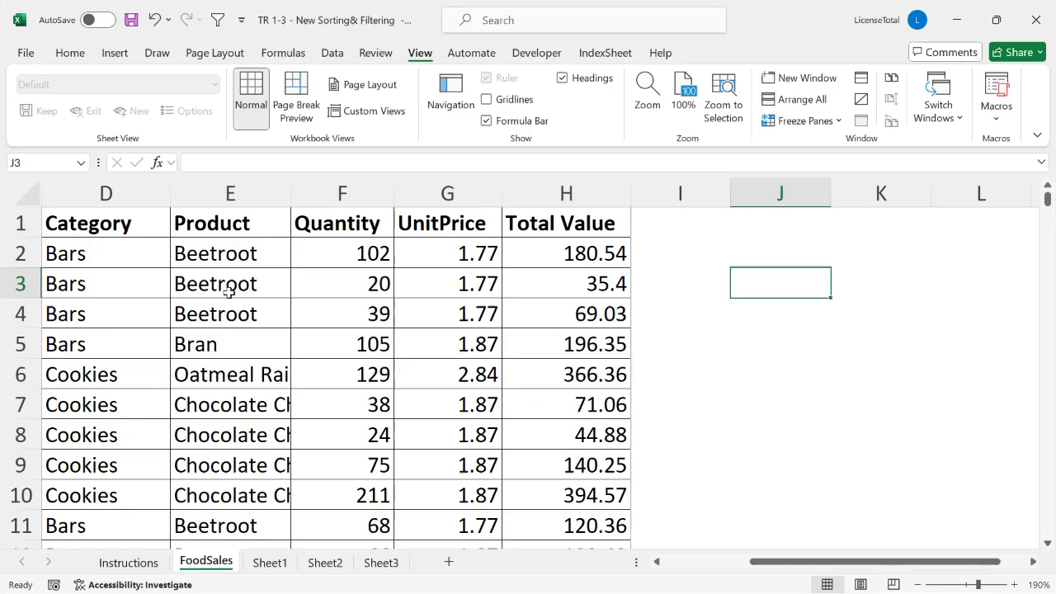
{"action": "left_click", "coordinate": [262, 291]}
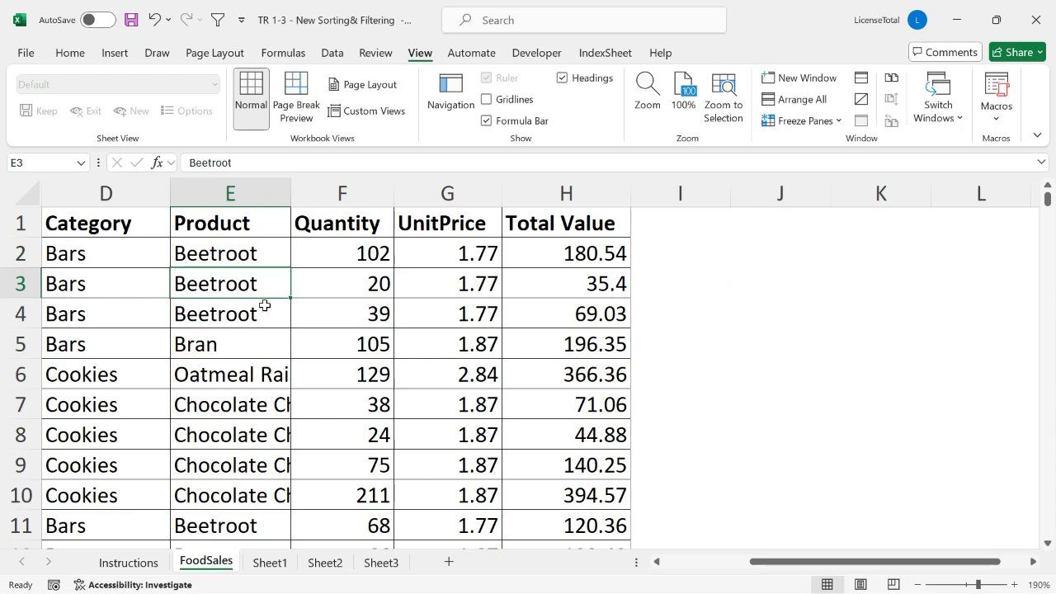
{"action": "key", "text": "Left"}
{"action": "key", "text": "Left"}
{"action": "key", "text": "Left"}
{"action": "key", "text": "Left"}
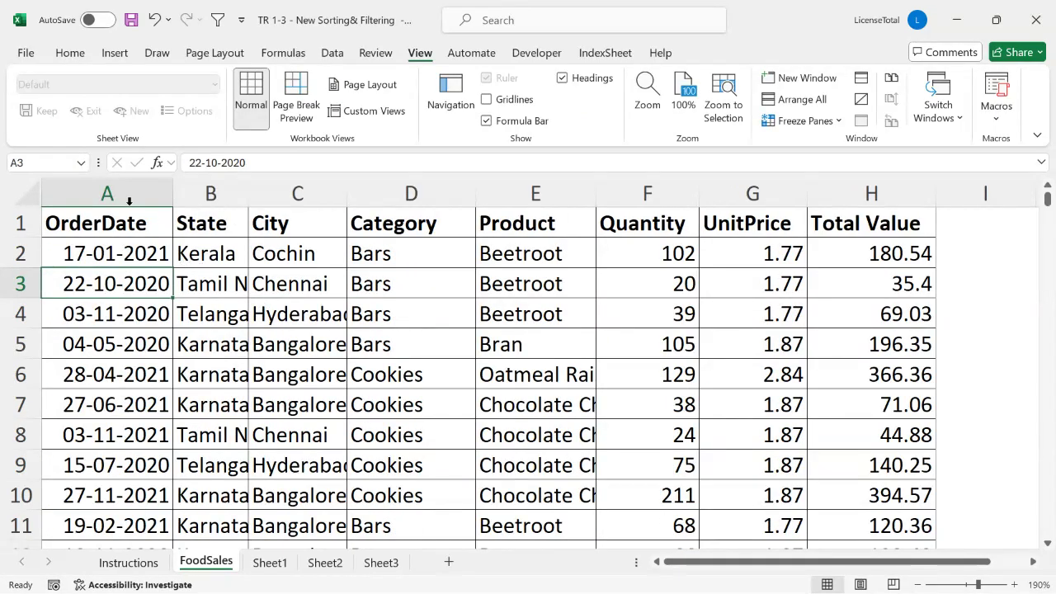
{"action": "left_click", "coordinate": [128, 185]}
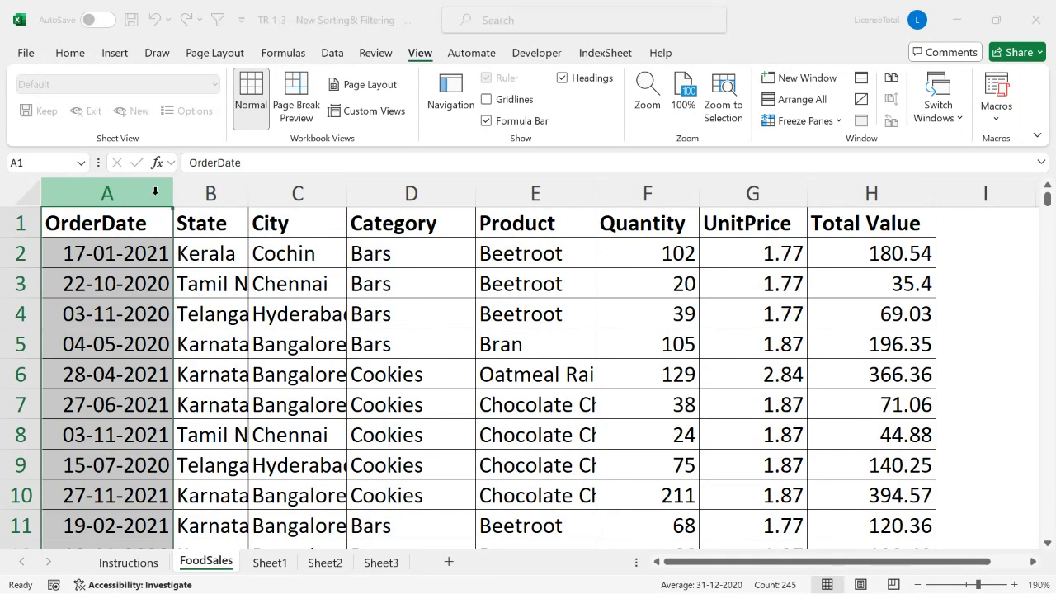
{"action": "right_click", "coordinate": [130, 187]}
{"action": "left_click", "coordinate": [173, 353]}
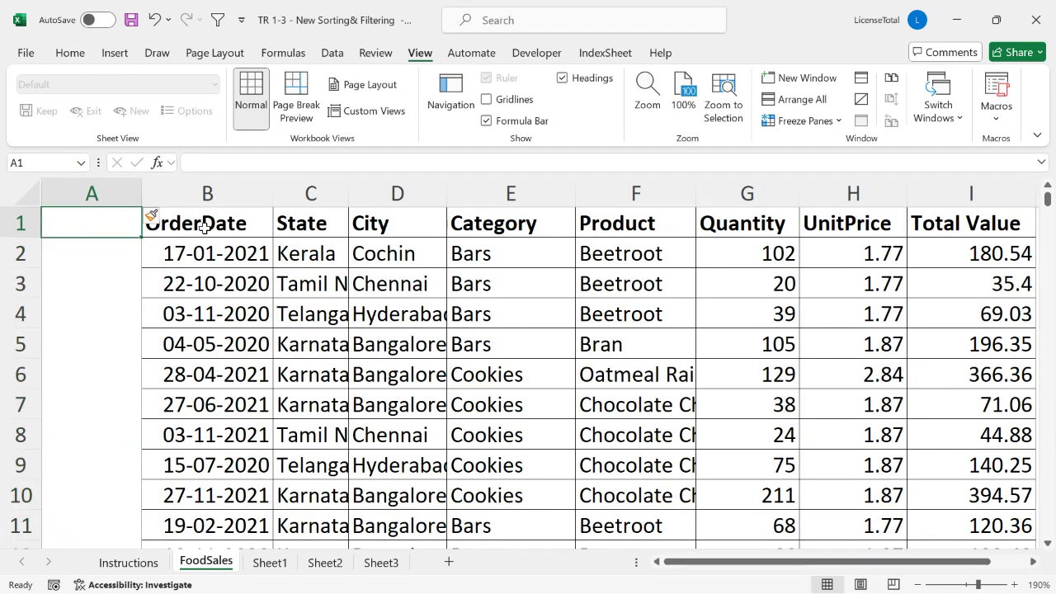
- Enter the heading "Order ID" in A1 and the first order number in A2
{"action": "type", "text": "ORder OD"}
{"action": "key", "text": "BackSpace"}
{"action": "key", "text": "BackSpace"}
{"action": "type", "text": "ID"}
{"action": "key", "text": "Return"}
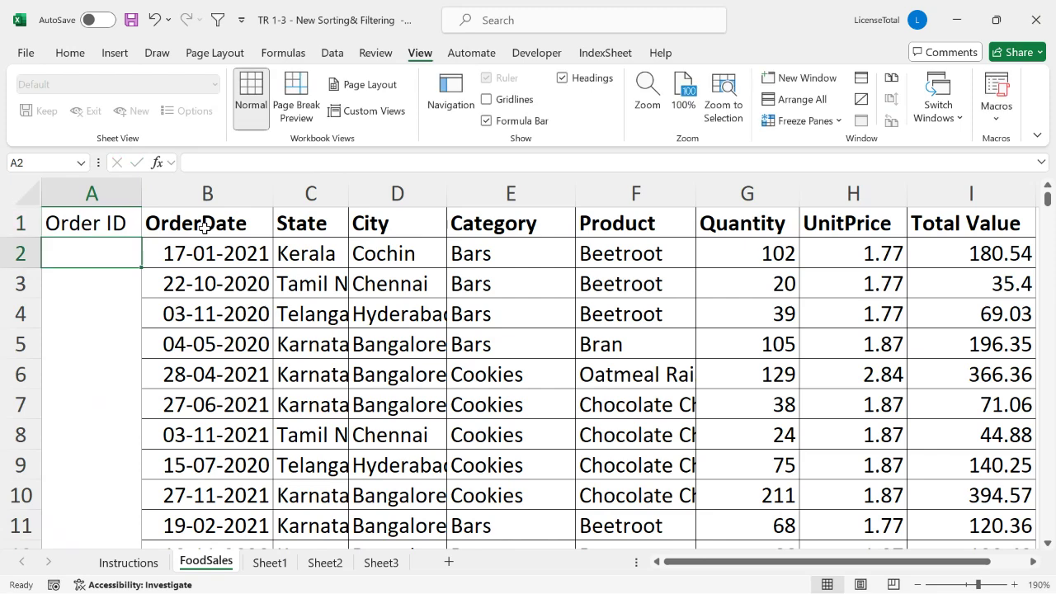
{"action": "type", "text": "1001"}
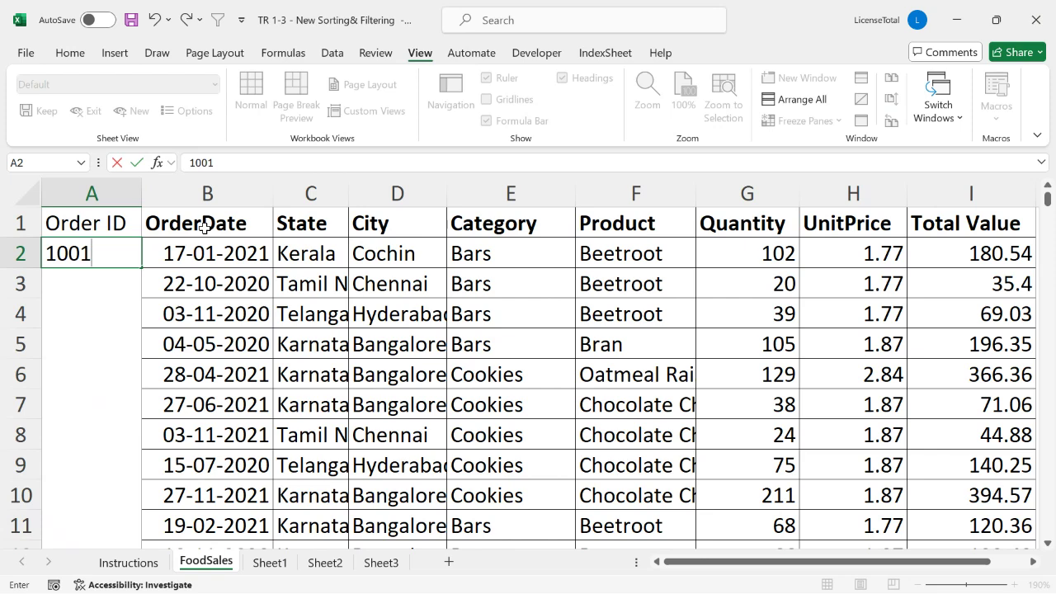
{"action": "key", "text": "Return"}
- Try to fill the order number from A2 down the Order ID column and undo the fill
{"action": "left_click", "coordinate": [97, 248]}
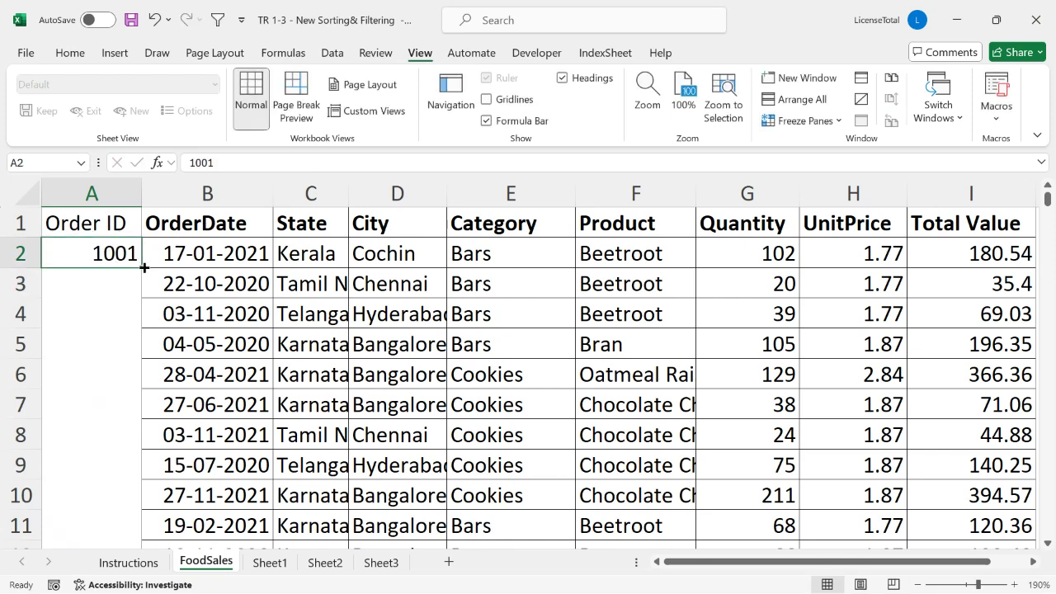
{"action": "double_click", "coordinate": [143, 267]}
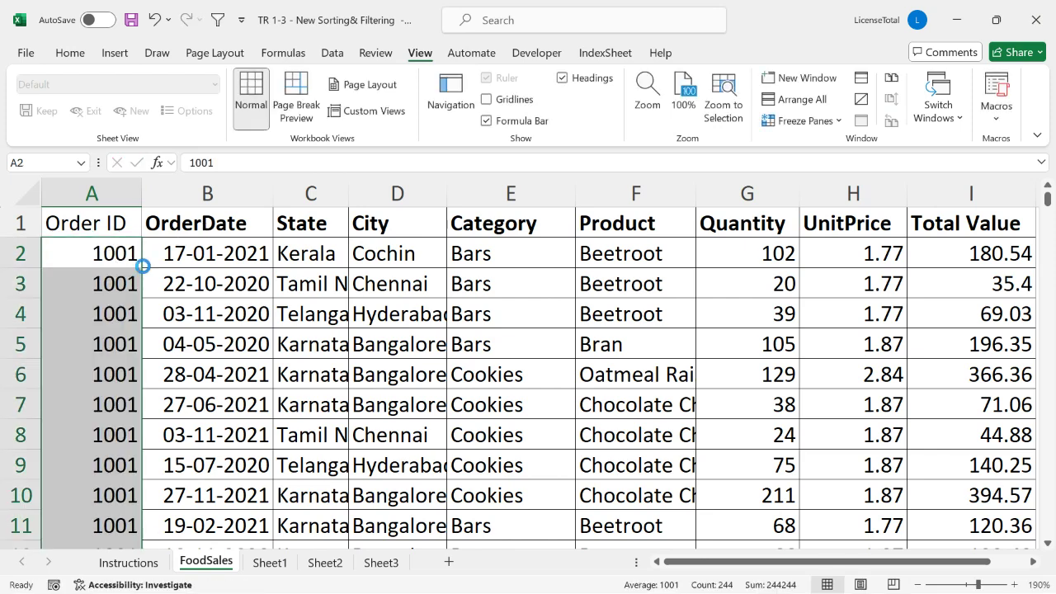
{"action": "key", "text": "ctrl+z"}
- Enter the second order number in A3 and fill the A2:A3 number series down the Order ID column
{"action": "left_click", "coordinate": [106, 278]}
{"action": "key", "text": "F2"}
{"action": "type", "text": "1002"}
{"action": "key", "text": "Return"}
{"action": "left_click_drag", "start_coordinate": [121, 258], "coordinate": [118, 281]}
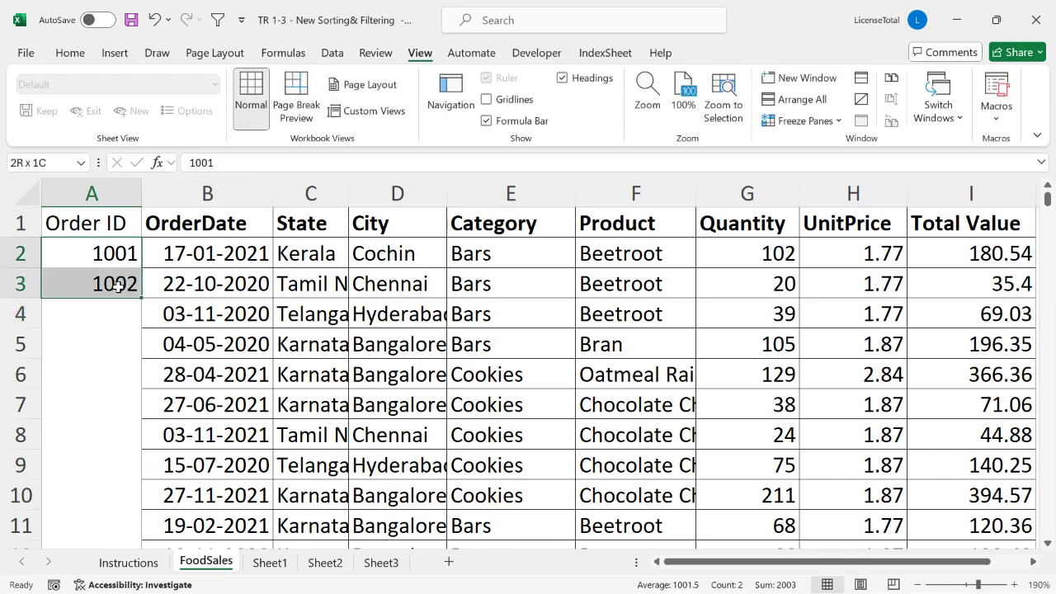
{"action": "double_click", "coordinate": [141, 298]}
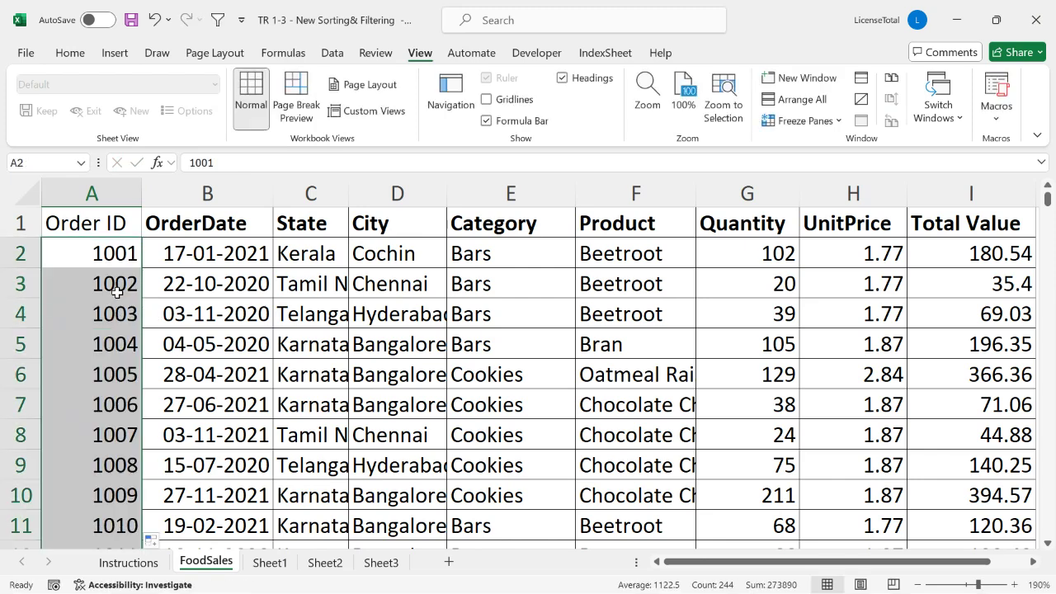
- Check the filled number series down the Order ID column and return to the first data row
{"action": "scroll", "coordinate": [119, 290], "scroll_direction": "down", "scroll_amount": 11}
{"action": "scroll", "coordinate": [119, 301], "scroll_direction": "down", "scroll_amount": 20}
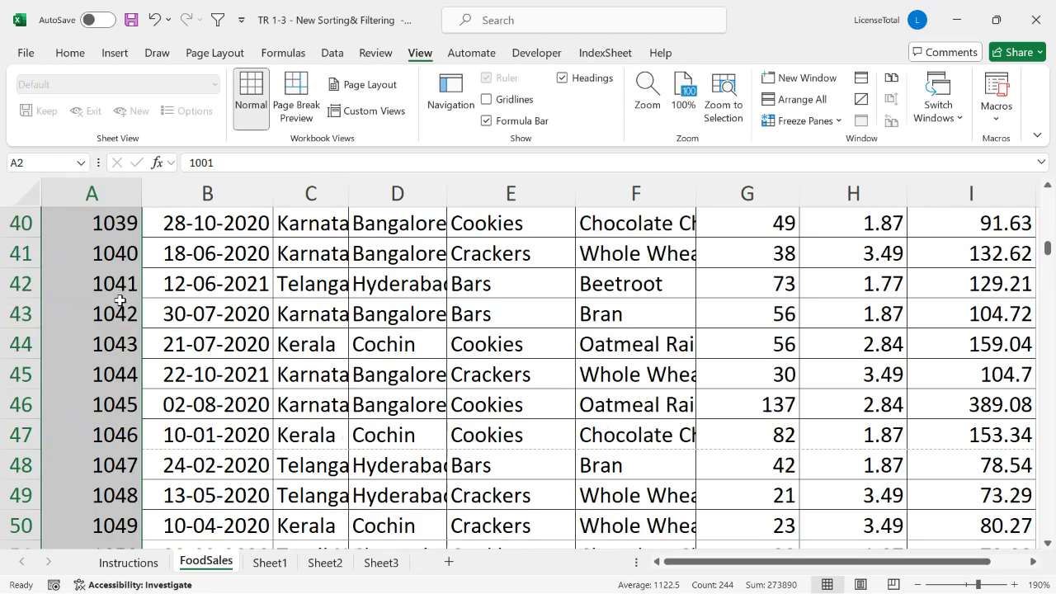
{"action": "scroll", "coordinate": [120, 301], "scroll_direction": "down", "scroll_amount": 11}
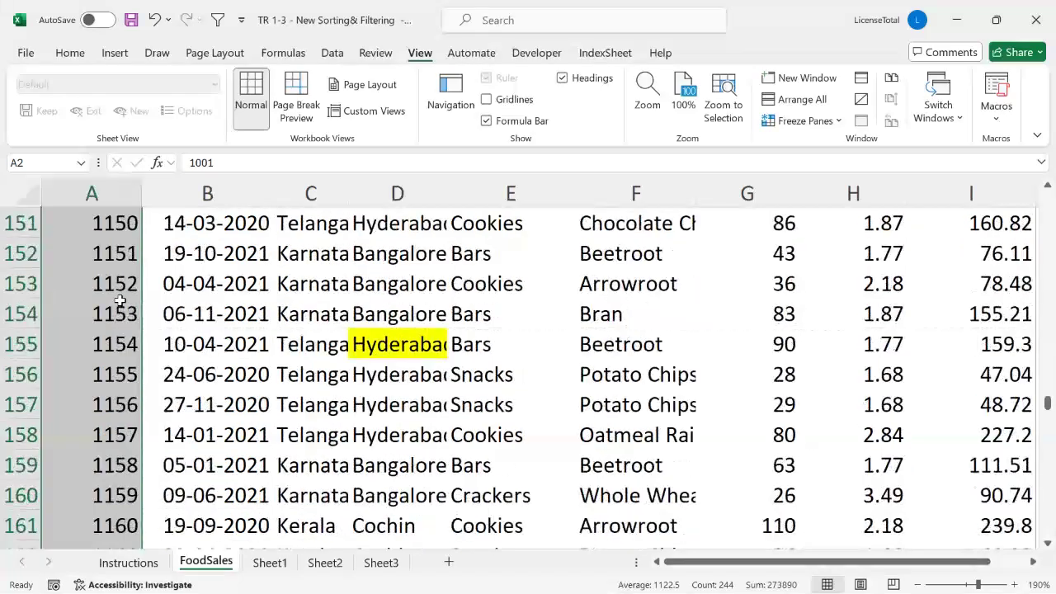
{"action": "scroll", "coordinate": [120, 301], "scroll_direction": "up", "scroll_amount": 14}
{"action": "scroll", "coordinate": [120, 300], "scroll_direction": "up", "scroll_amount": 20}
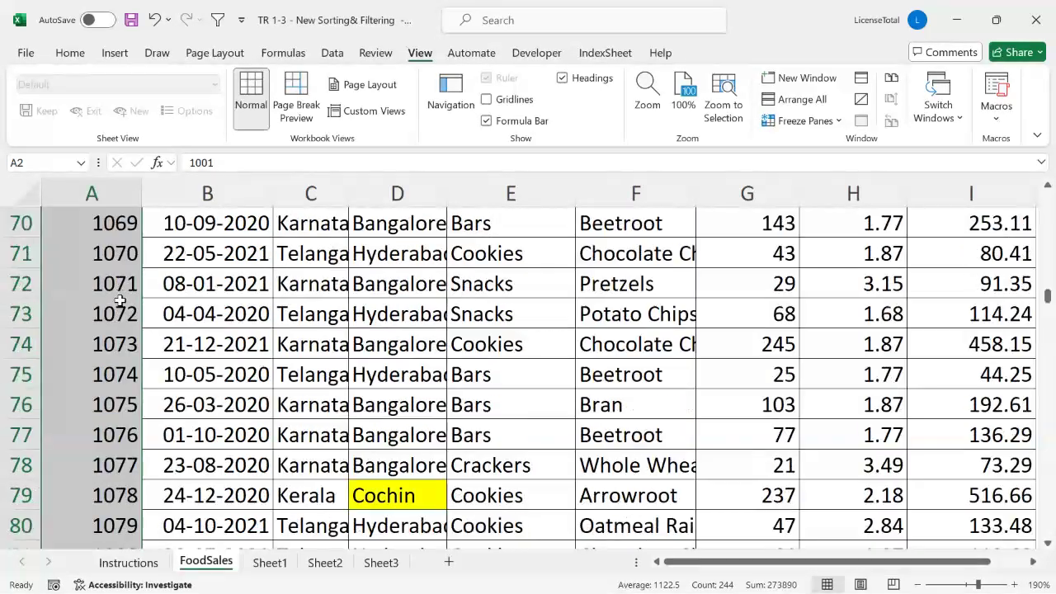
{"action": "left_click", "coordinate": [132, 254]}
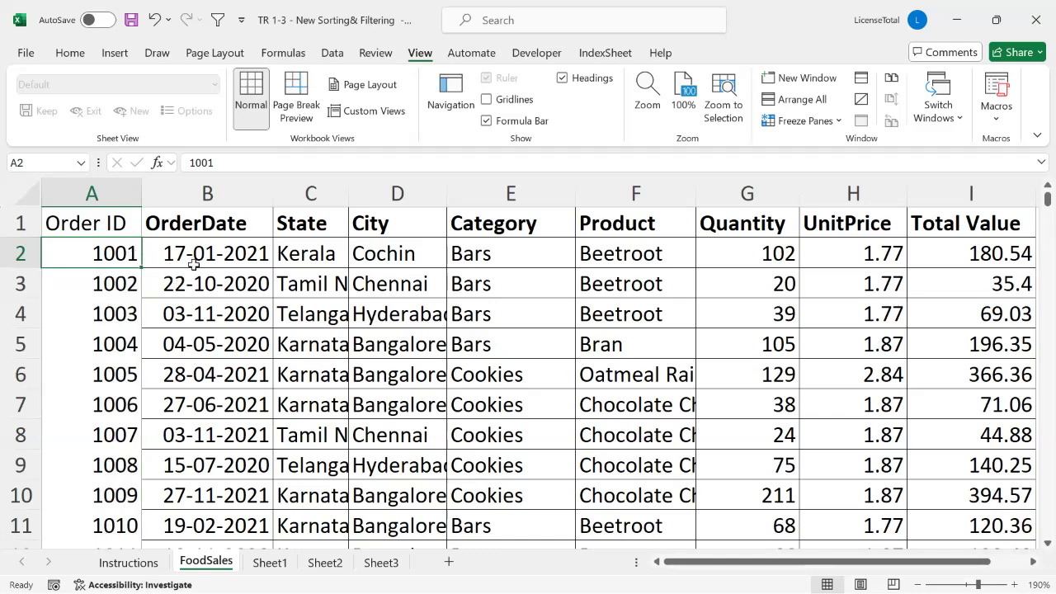
{"action": "left_click", "coordinate": [195, 263]}
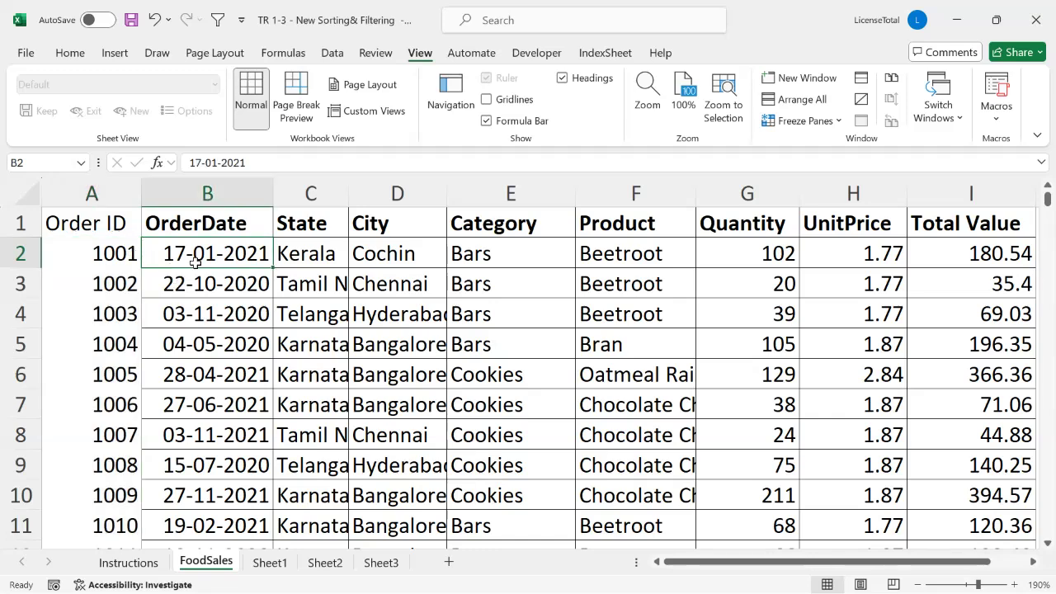
- Apply All Borders to the whole FoodSales table, from the Order ID heading through the last Total Value row
{"action": "left_click", "coordinate": [128, 223]}
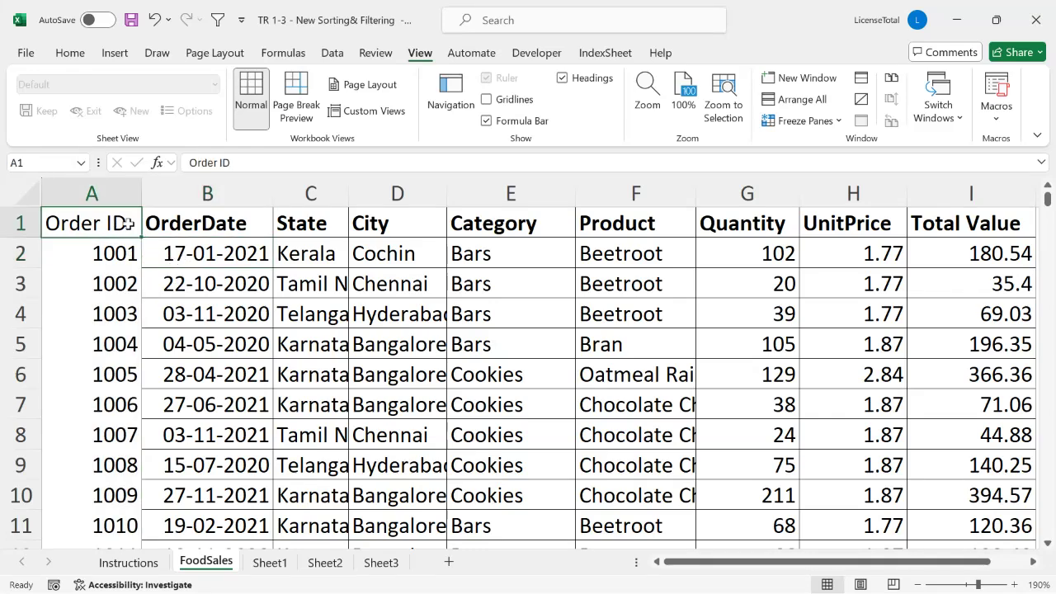
{"action": "key", "text": "ctrl+shift+Down"}
{"action": "key", "text": "ctrl+shift+Right"}
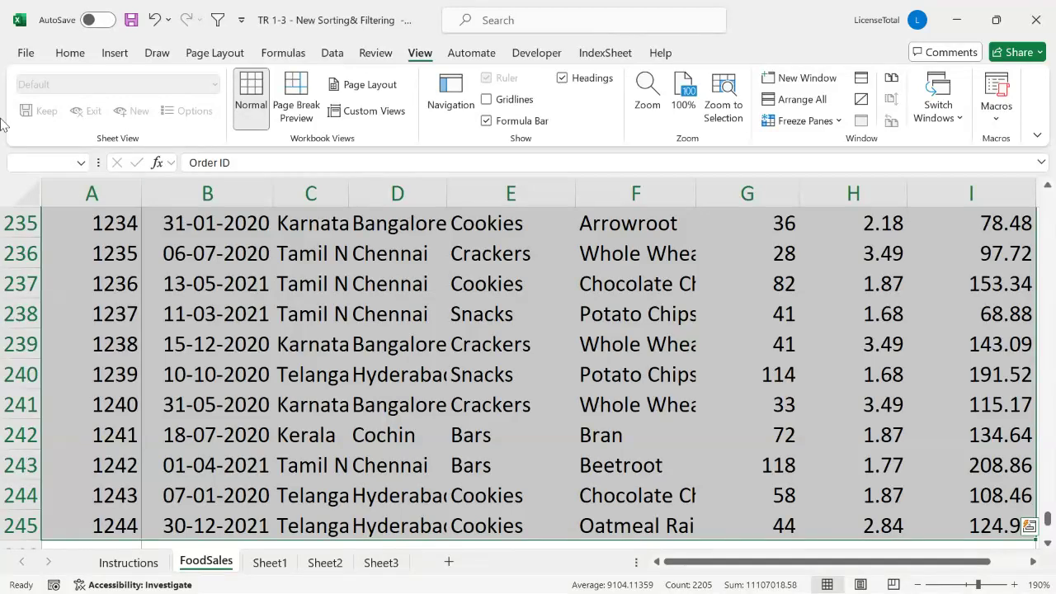
{"action": "left_click", "coordinate": [70, 53]}
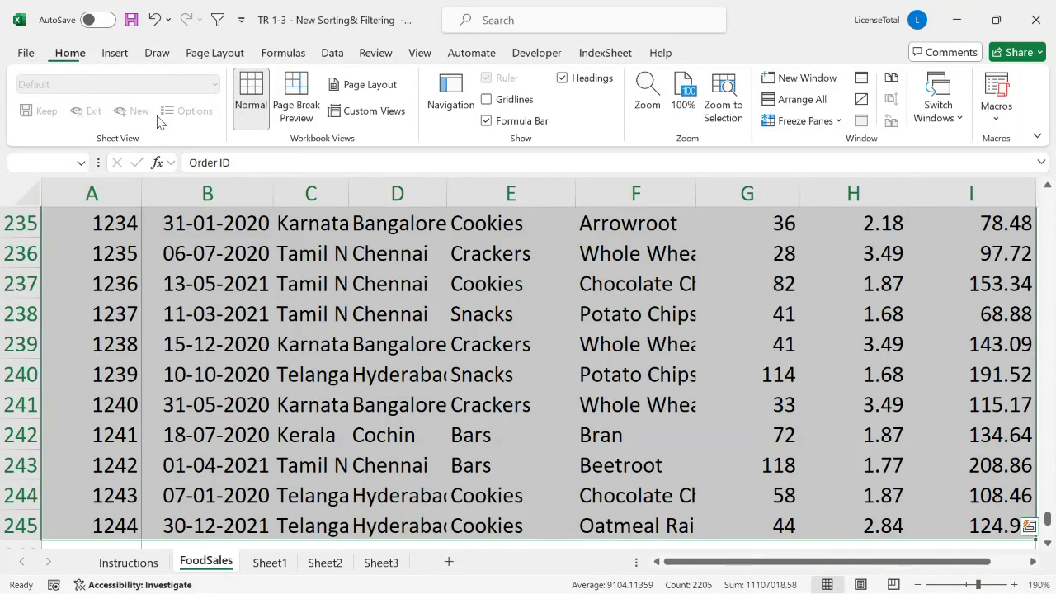
{"action": "left_click", "coordinate": [202, 110]}
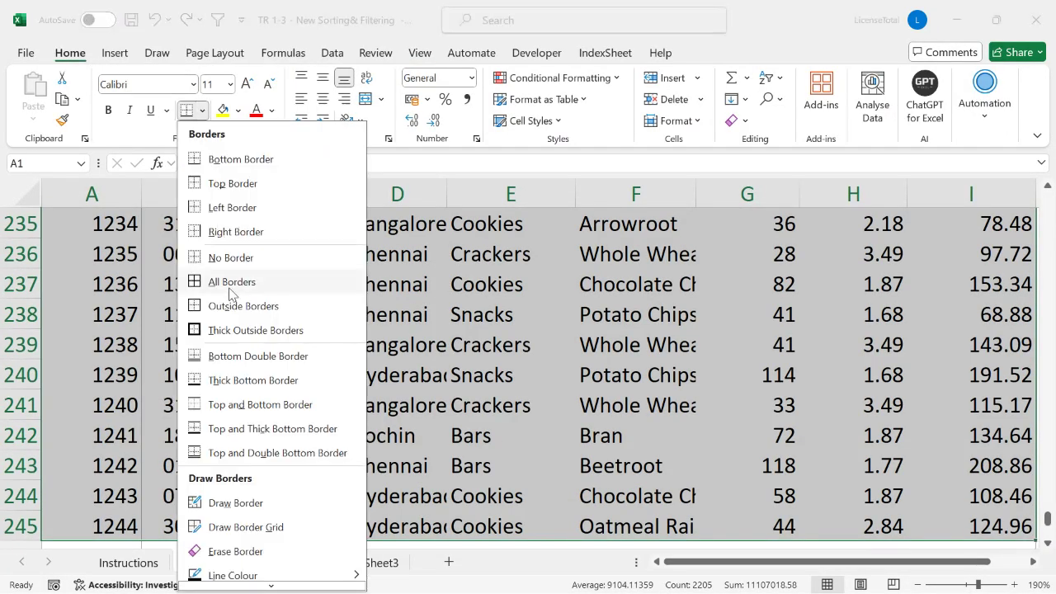
{"action": "left_click", "coordinate": [231, 285]}
- Make the Order ID heading in A1 bold
{"action": "key", "text": "Down"}
{"action": "key", "text": "Up"}
{"action": "key", "text": "ctrl+b"}
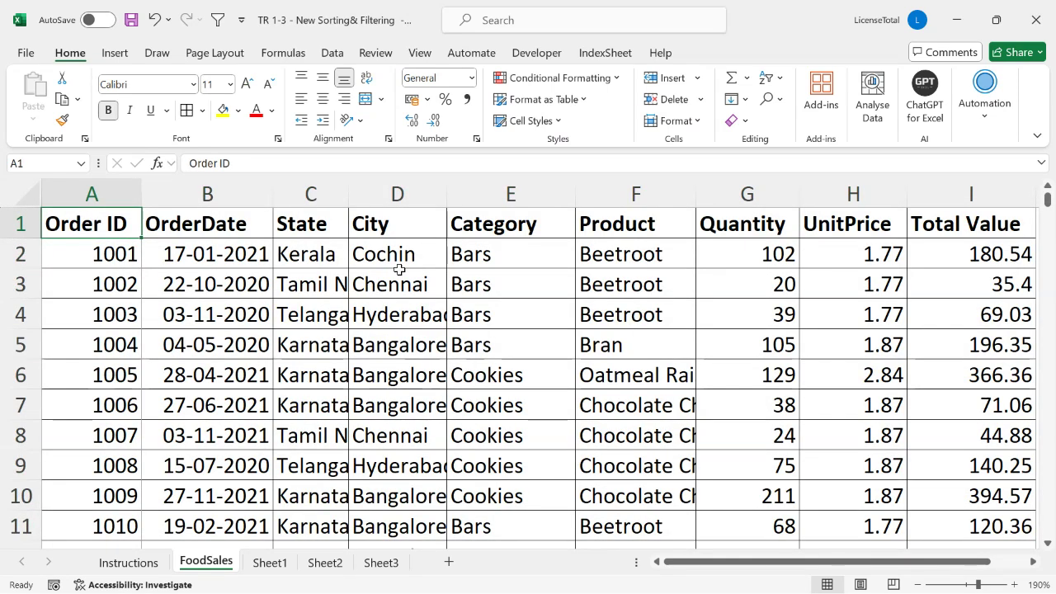
- Review the lookup definitions in Notepad and return to the Excel sales workbook
{"action": "left_click", "coordinate": [149, 270]}
{"action": "left_click", "coordinate": [118, 253]}
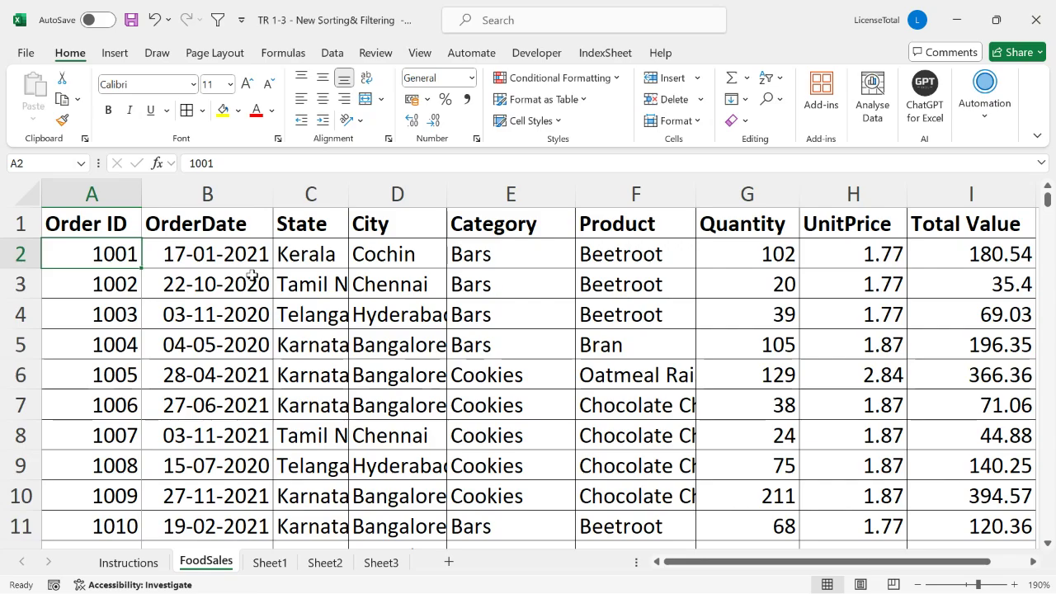
{"action": "key", "text": "alt+Tab"}
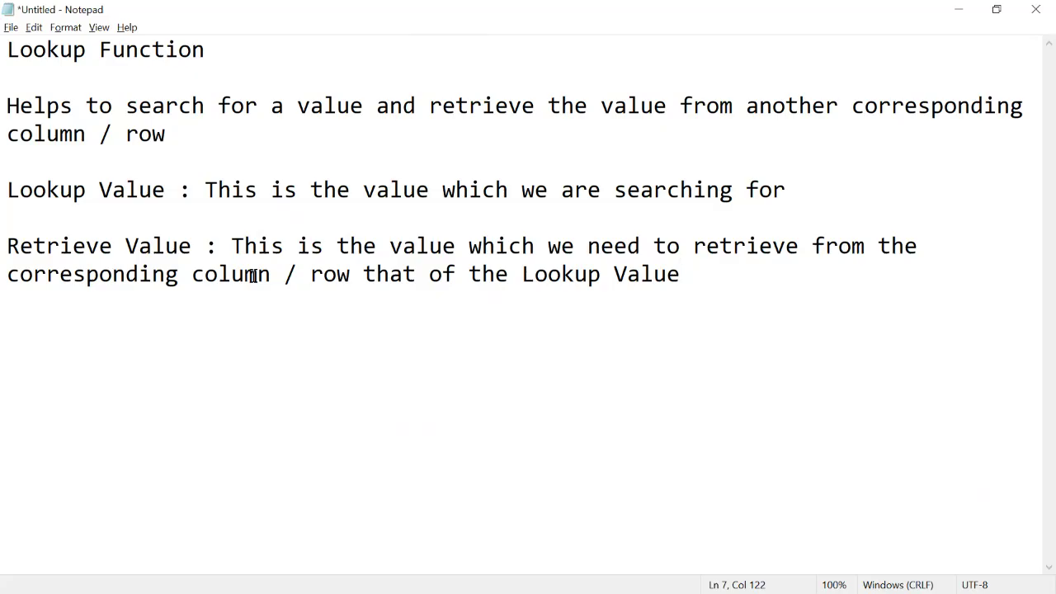
{"action": "key", "text": "alt+Tab"}
- Enter the label "Order ID" in K3 and the order number of the fourth order in L3
{"action": "left_click_drag", "start_coordinate": [743, 562], "coordinate": [1010, 562]}
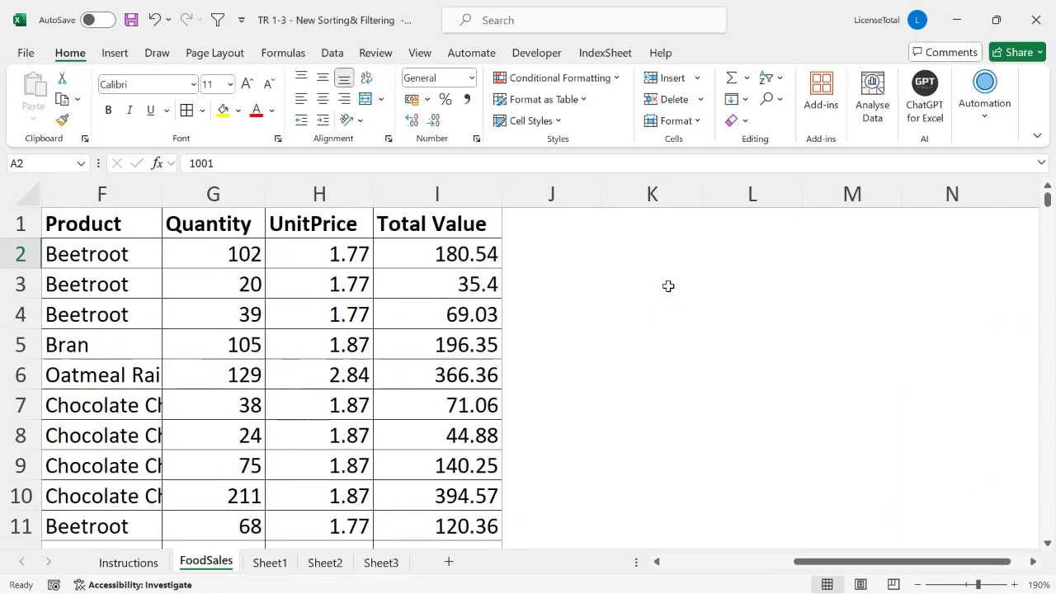
{"action": "left_click", "coordinate": [668, 285]}
{"action": "type", "text": "Order ID"}
{"action": "key", "text": "Tab"}
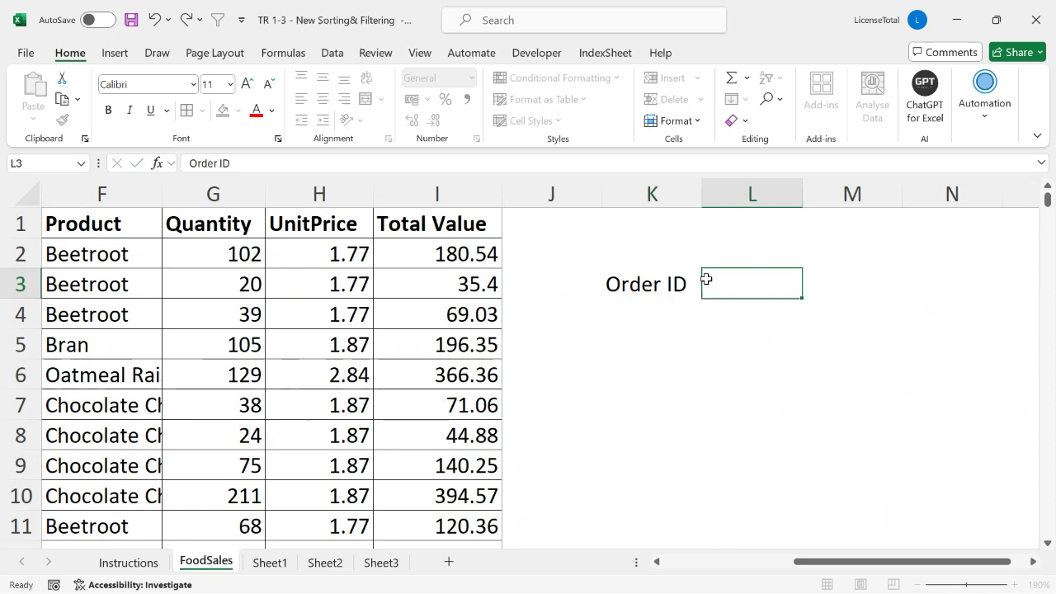
{"action": "type", "text": "1004"}
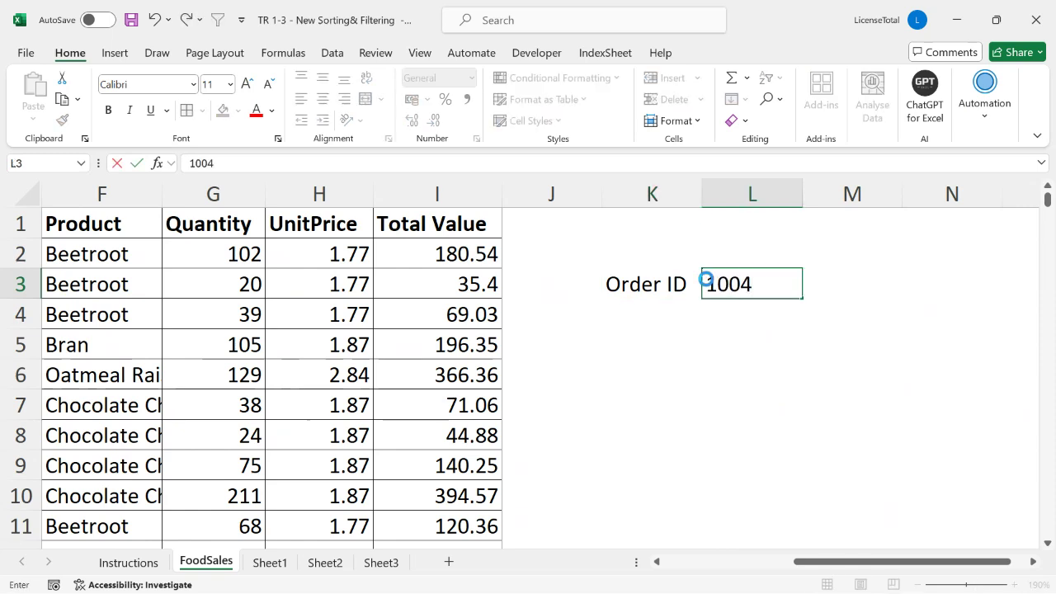
{"action": "key", "text": "Return"}
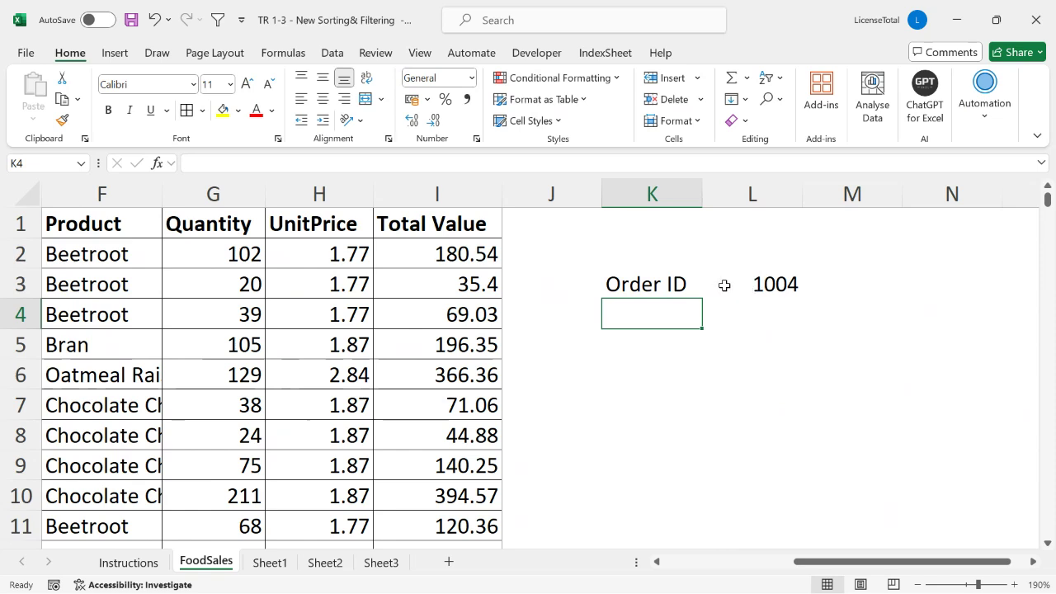
- Enter the label "Category" in K4, below the Order ID label
{"action": "type", "text": "Category"}
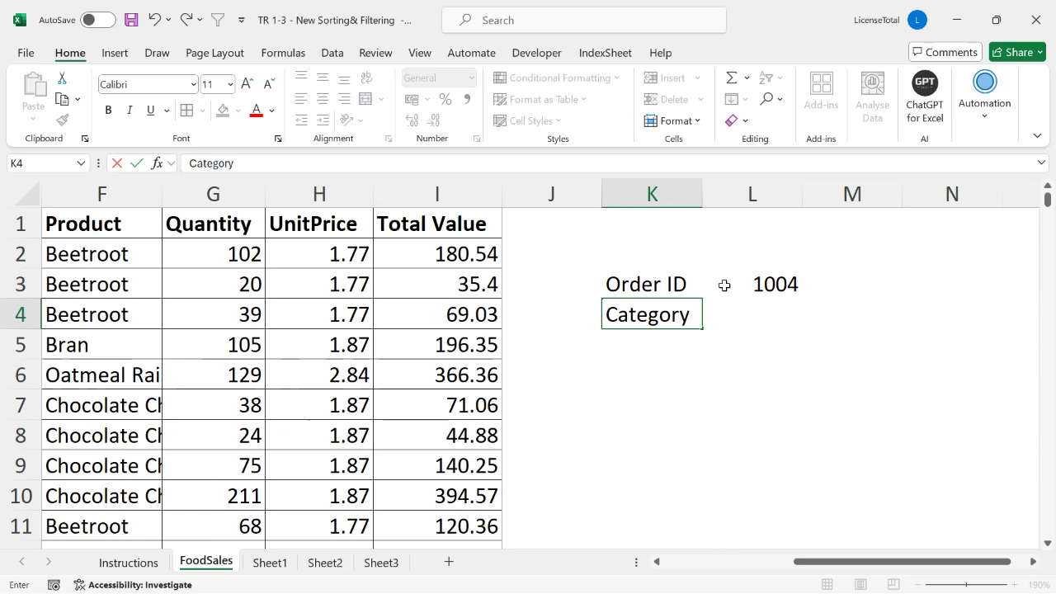
{"action": "type", "text": " Name"}
{"action": "key", "text": "BackSpace"}
{"action": "key", "text": "BackSpace"}
{"action": "key", "text": "BackSpace"}
{"action": "key", "text": "BackSpace"}
{"action": "key", "text": "BackSpace"}
{"action": "key", "text": "Escape"}
{"action": "key", "text": "Tab"}
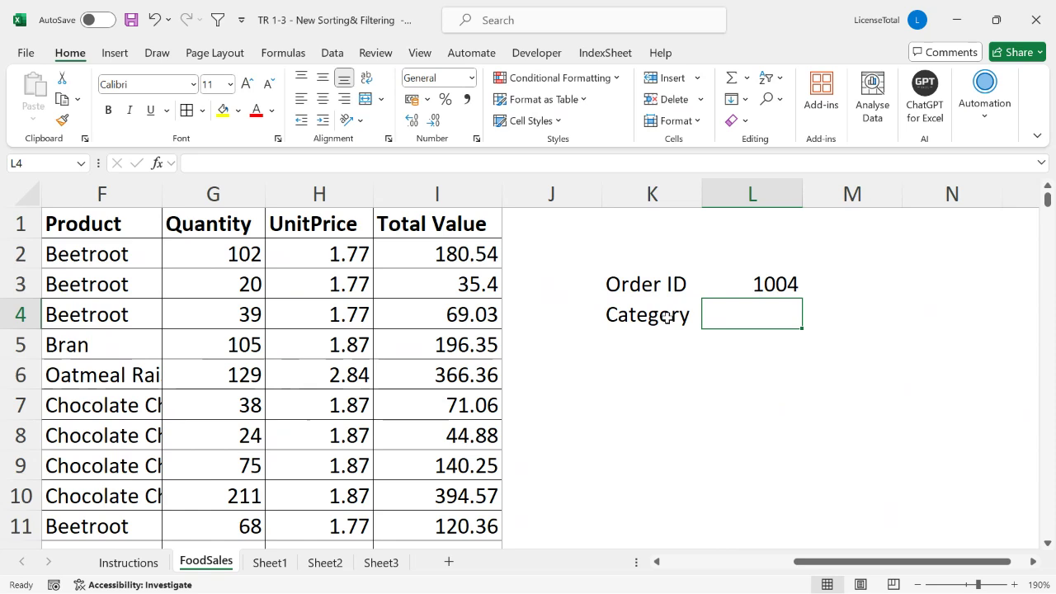
- Enter the label "Quantity" in K5, below the Category label
{"action": "left_click", "coordinate": [770, 281]}
{"action": "left_click", "coordinate": [673, 318]}
{"action": "left_click", "coordinate": [748, 314]}
{"action": "left_click", "coordinate": [662, 342]}
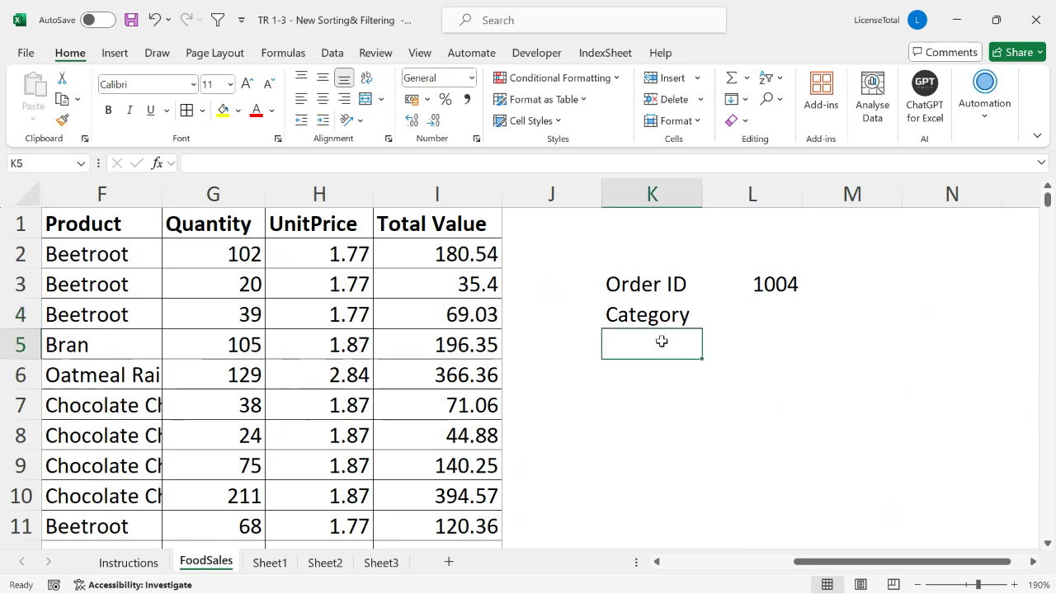
{"action": "type", "text": "Qu"}
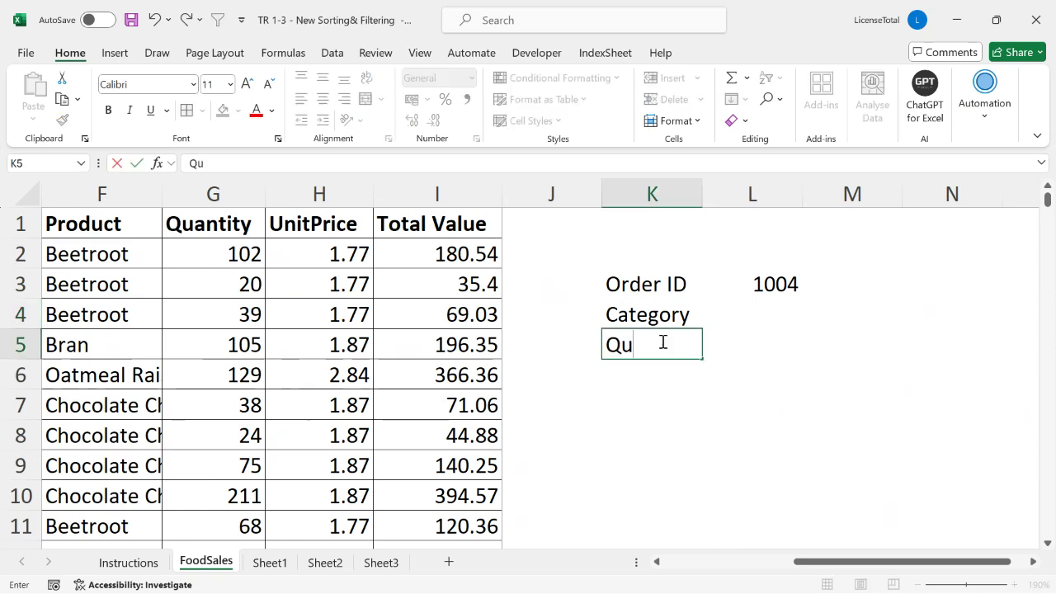
{"action": "type", "text": "antity"}
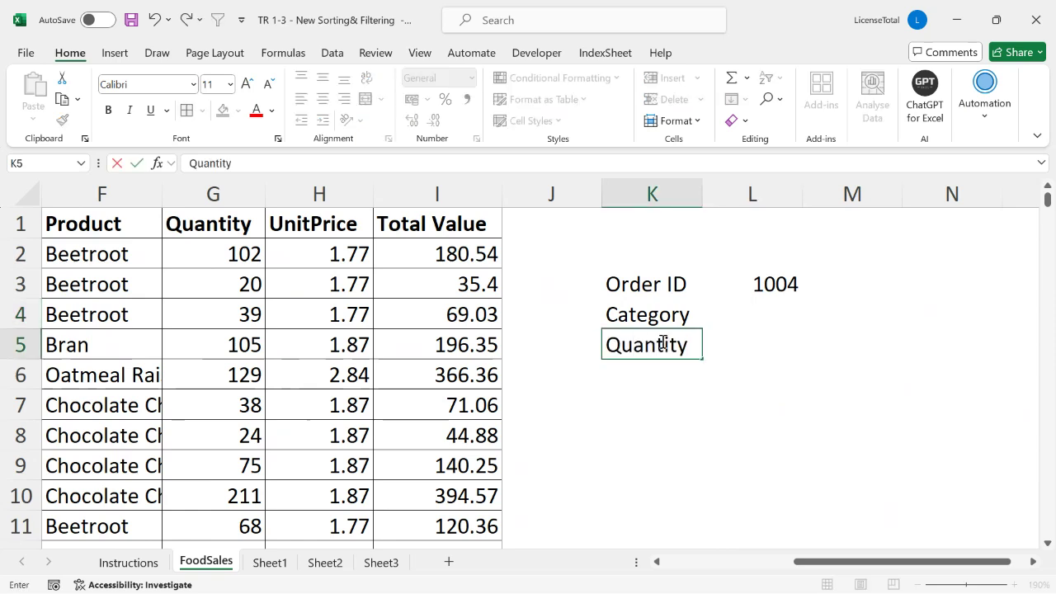
{"action": "key", "text": "Tab"}
- Enter the label "Total Price" in K6, below the Quantity label
{"action": "left_click", "coordinate": [759, 279]}
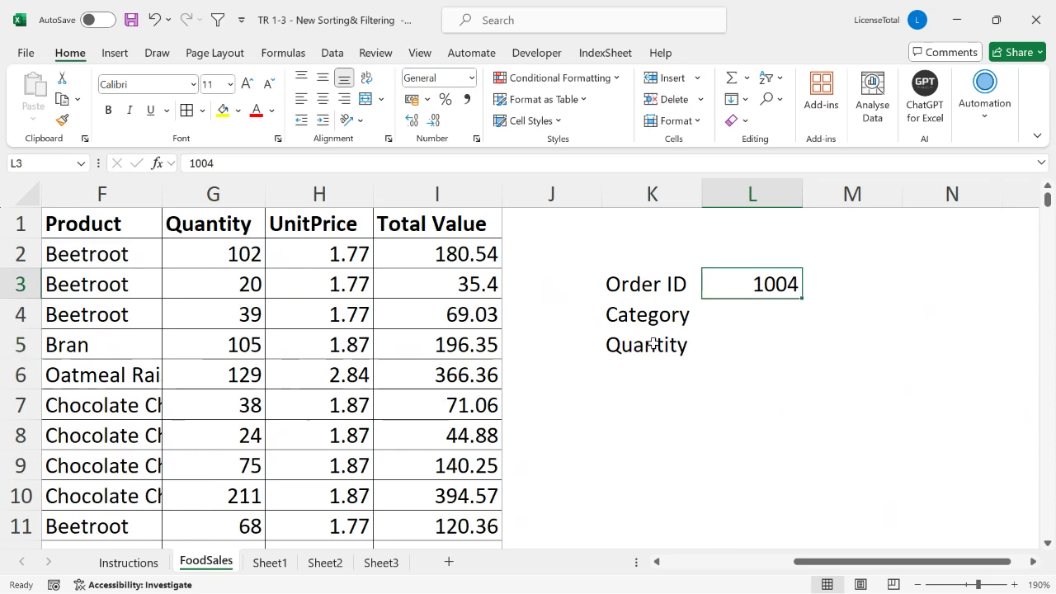
{"action": "left_click", "coordinate": [780, 332]}
{"action": "left_click", "coordinate": [773, 283]}
{"action": "left_click", "coordinate": [648, 365]}
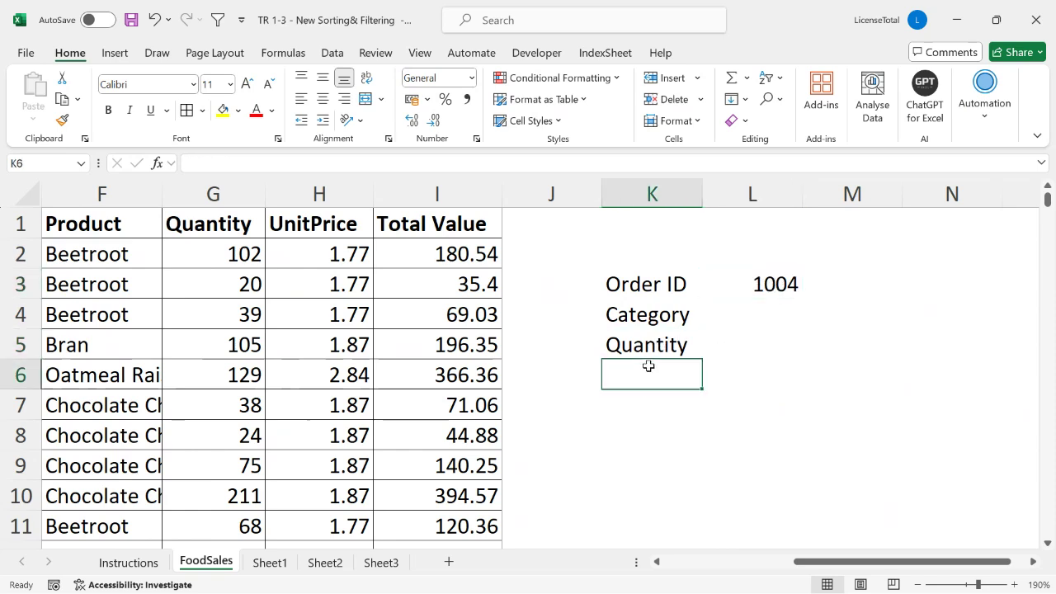
{"action": "type", "text": "Total Price"}
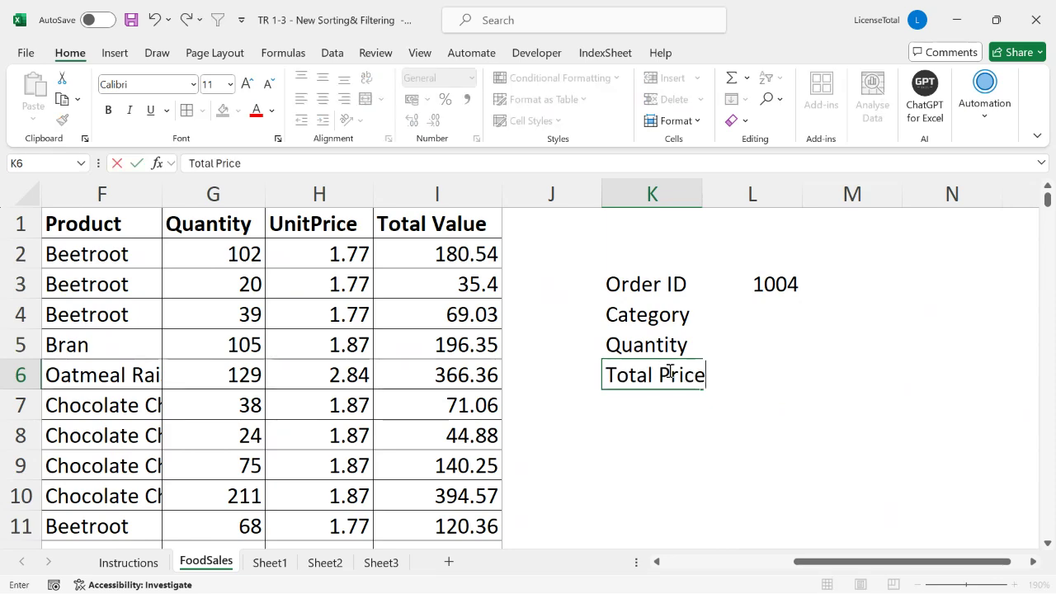
{"action": "key", "text": "Tab"}
- Locate the order number from L3 in the Order ID column and trace across its row to the Category value
{"action": "left_click", "coordinate": [754, 291]}
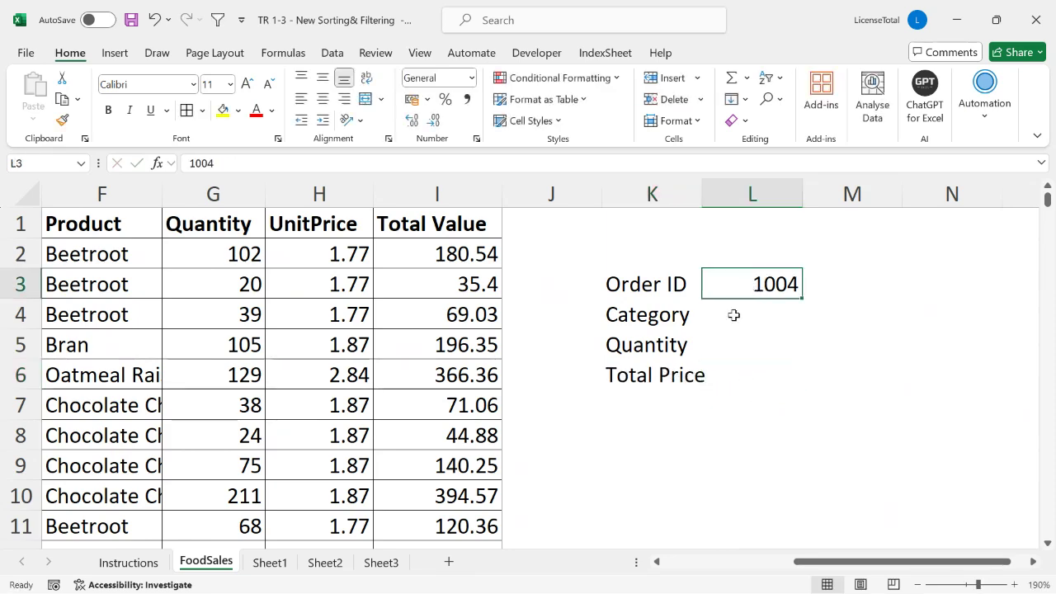
{"action": "left_click", "coordinate": [681, 562]}
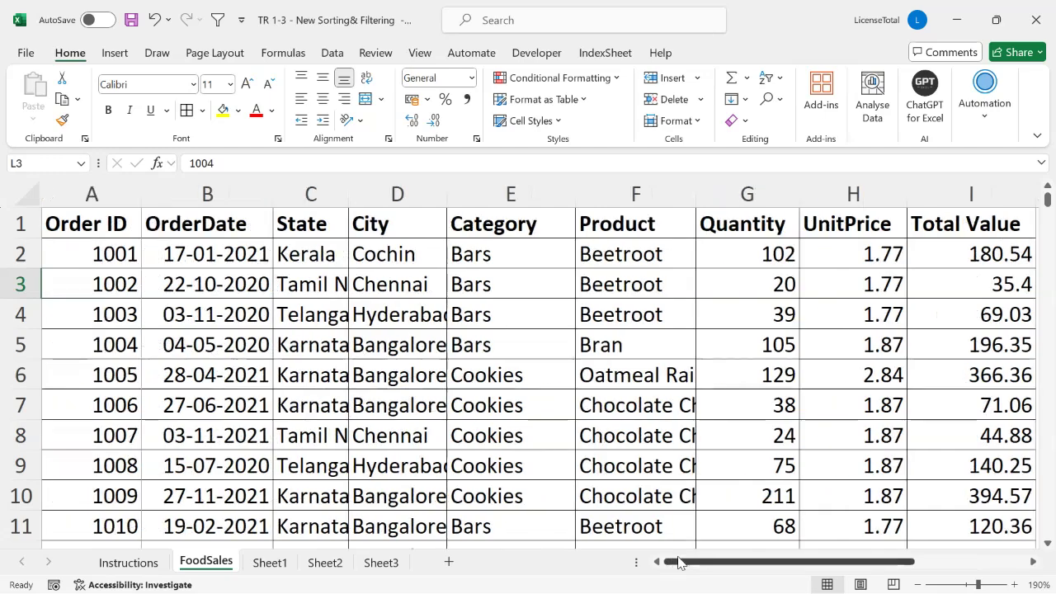
{"action": "left_click_drag", "start_coordinate": [679, 562], "coordinate": [808, 548]}
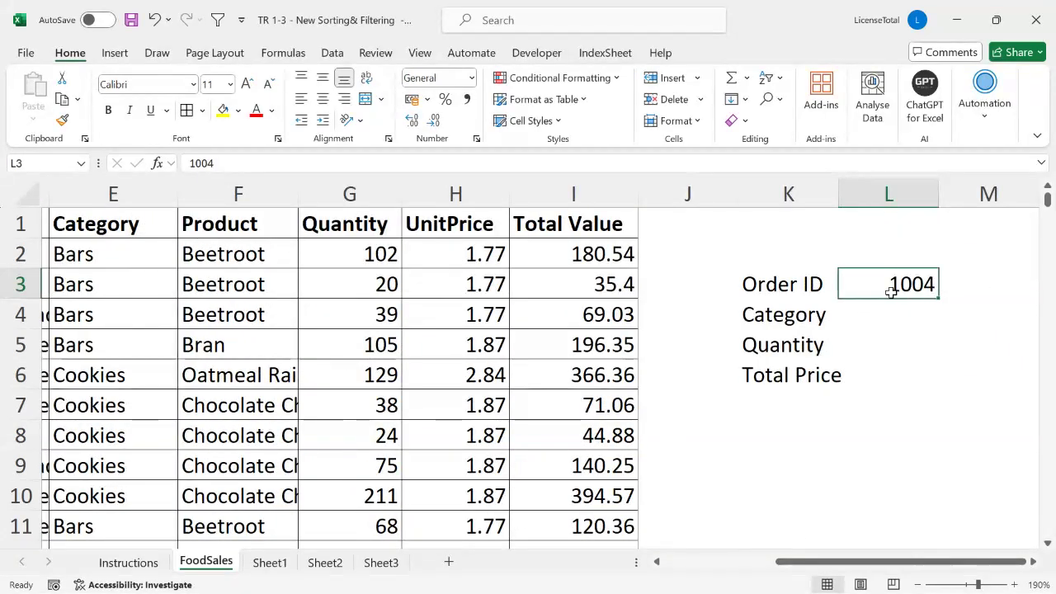
{"action": "left_click", "coordinate": [691, 563]}
{"action": "left_click", "coordinate": [60, 344]}
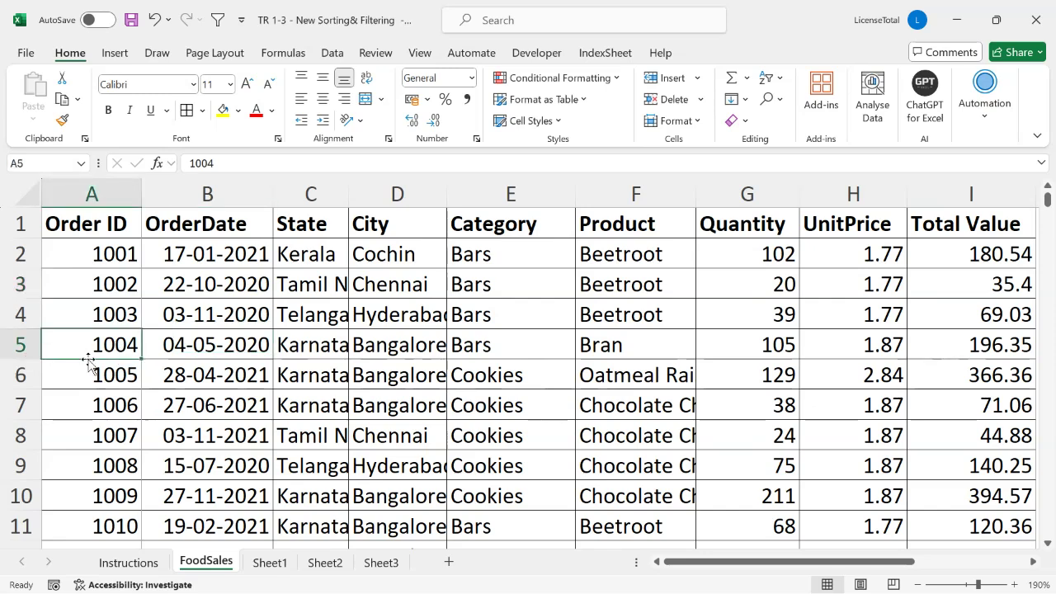
{"action": "left_click", "coordinate": [489, 341]}
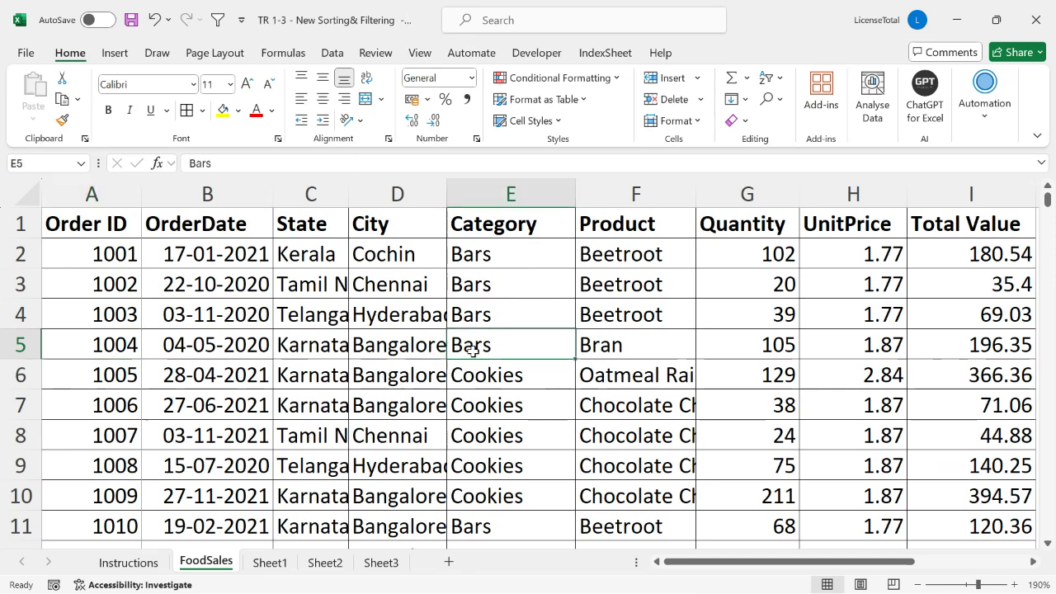
{"action": "left_click", "coordinate": [114, 351]}
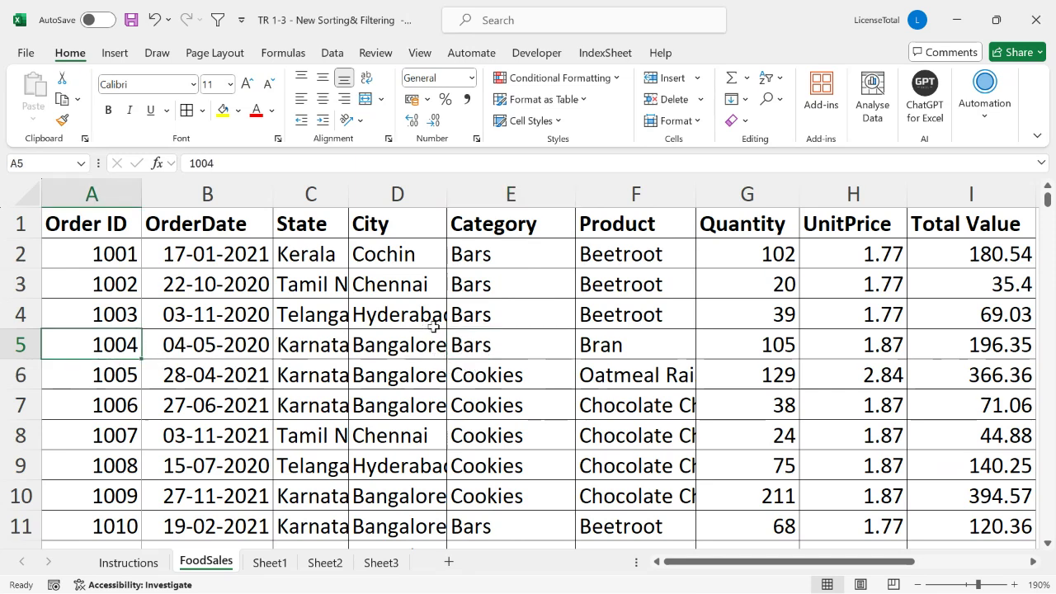
{"action": "left_click", "coordinate": [482, 340]}
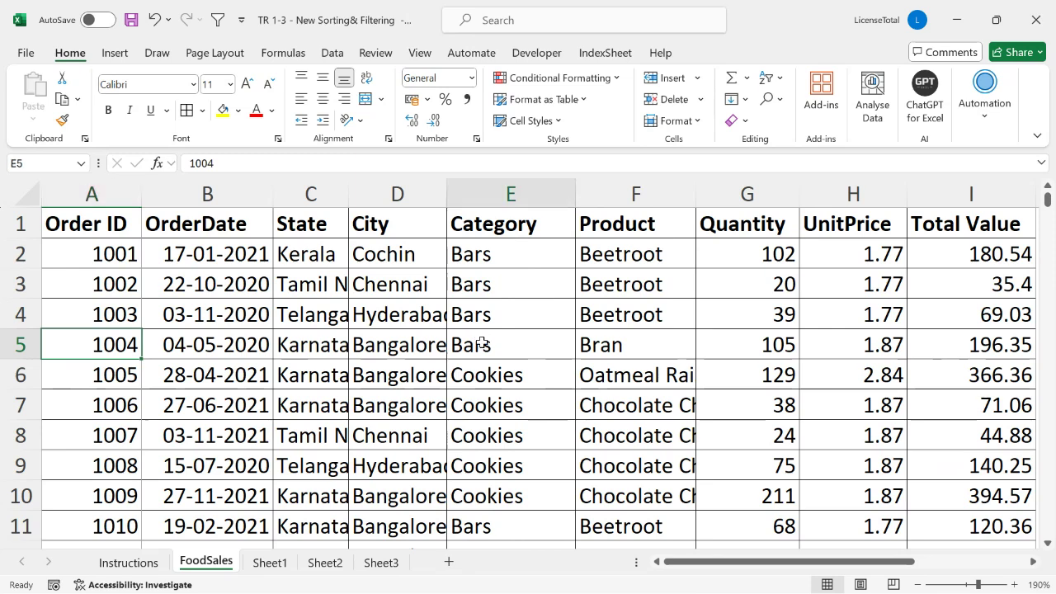
{"action": "left_click", "coordinate": [114, 347]}
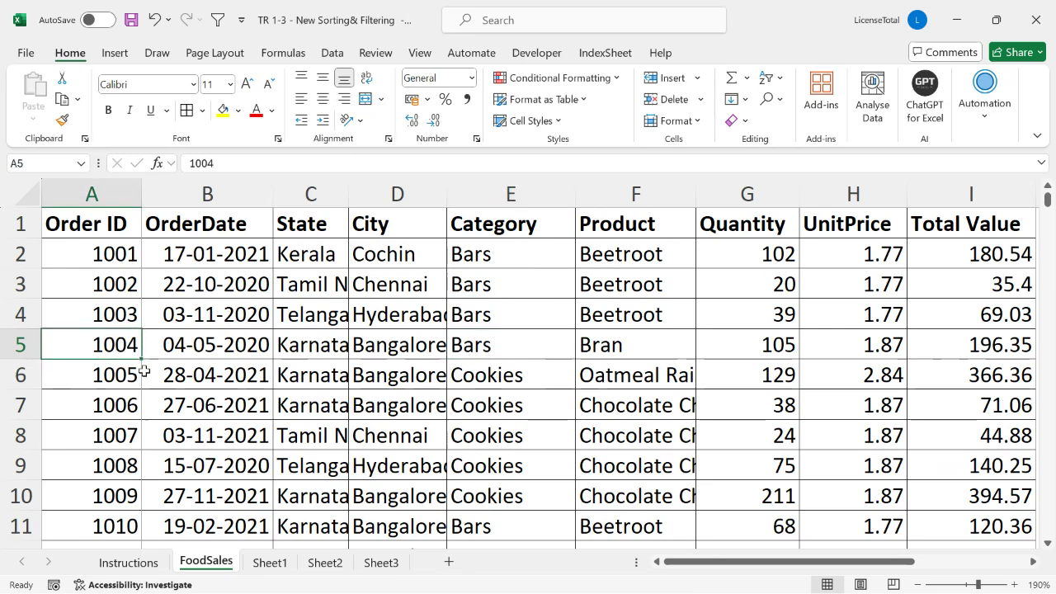
{"action": "left_click", "coordinate": [464, 328]}
{"action": "left_click", "coordinate": [477, 343]}
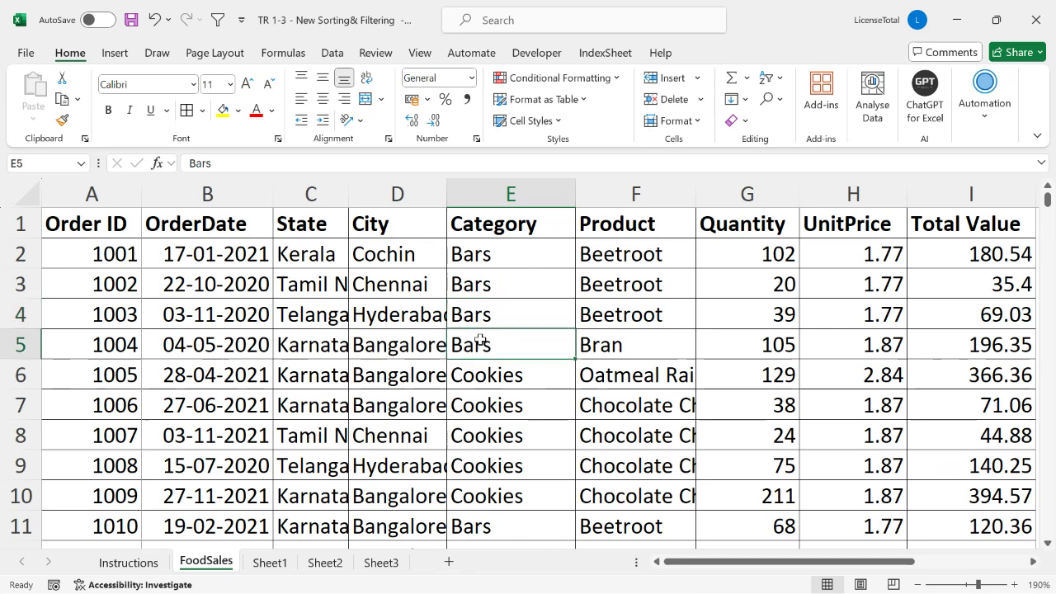
- Trace across the row of order 1004 from its Order ID to its Quantity and Total Value
{"action": "left_click", "coordinate": [110, 344]}
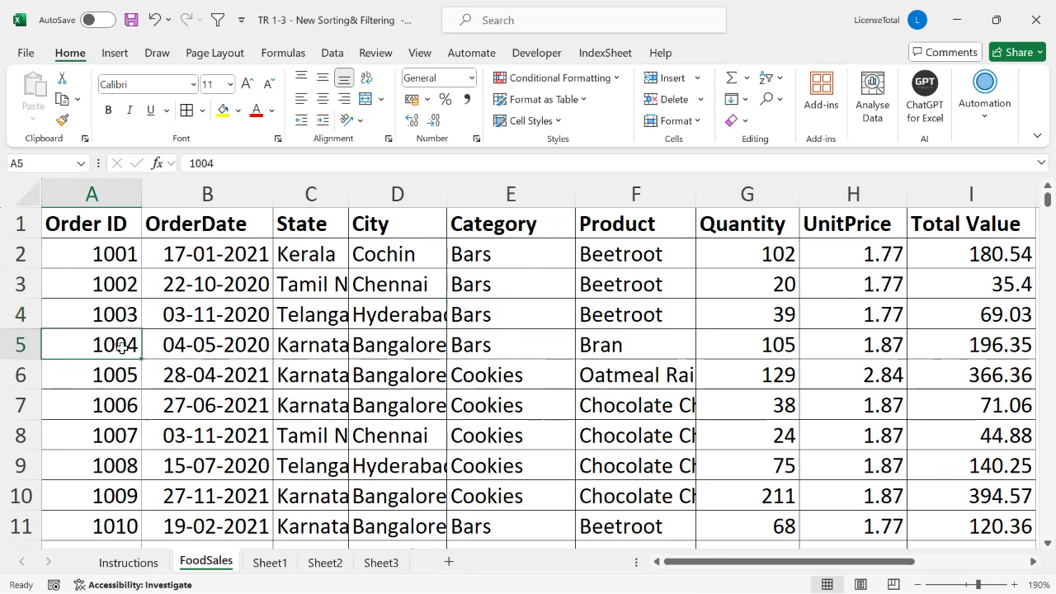
{"action": "left_click", "coordinate": [757, 347]}
{"action": "left_click", "coordinate": [110, 340]}
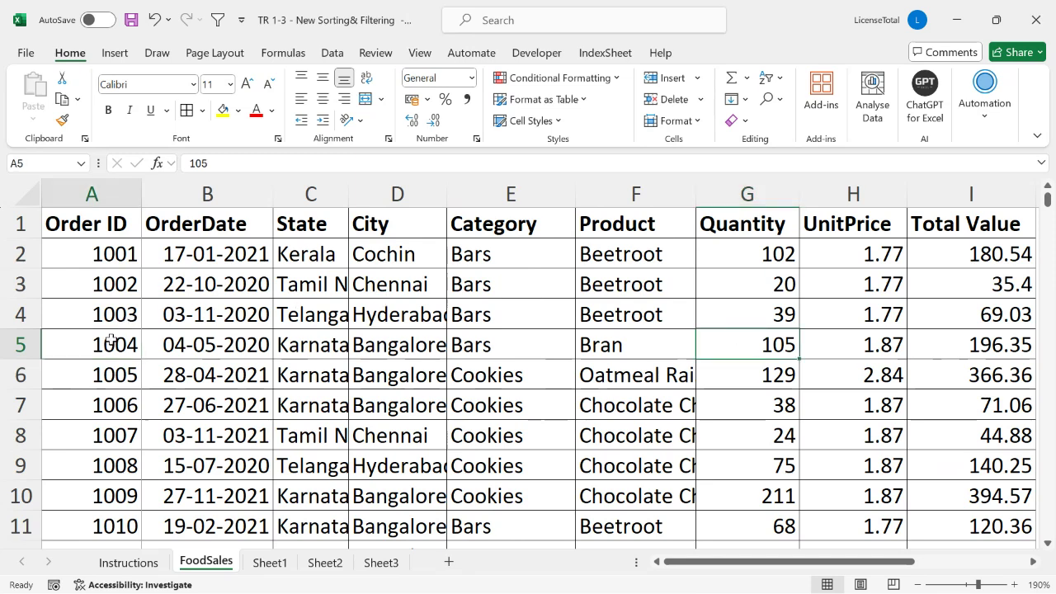
{"action": "left_click", "coordinate": [986, 348]}
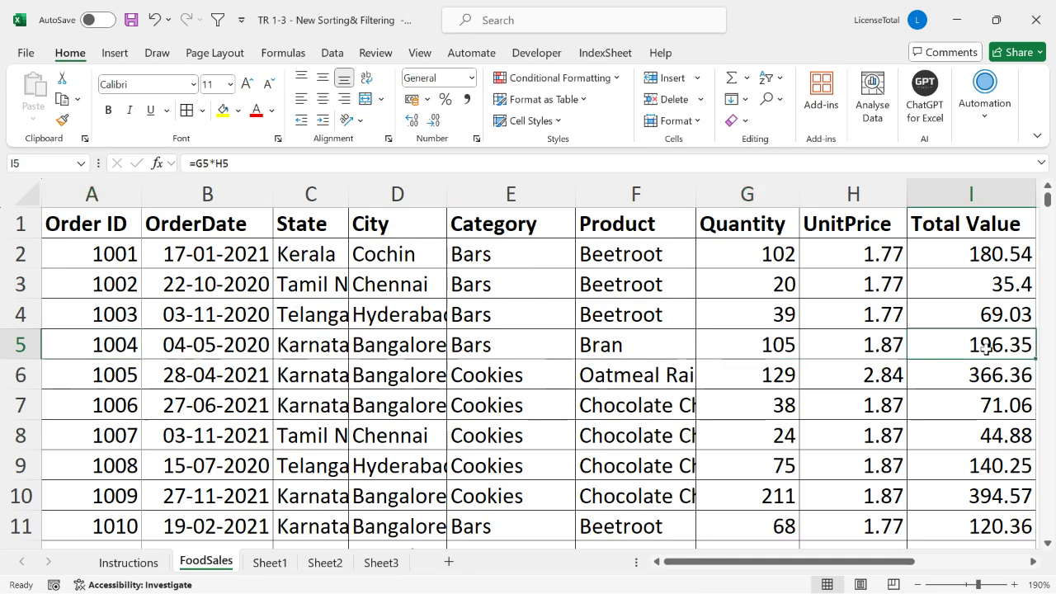
{"action": "left_click", "coordinate": [97, 345]}
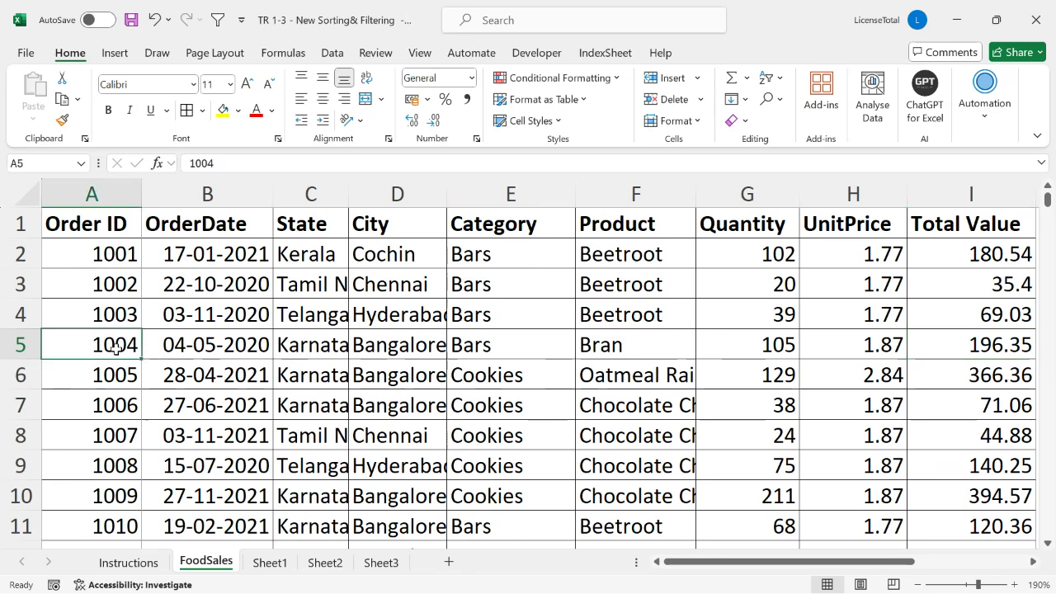
- Enter the label "Lookup Value" in M3, beside the order number in the lookup area
{"action": "left_click_drag", "start_coordinate": [732, 544], "coordinate": [880, 547]}
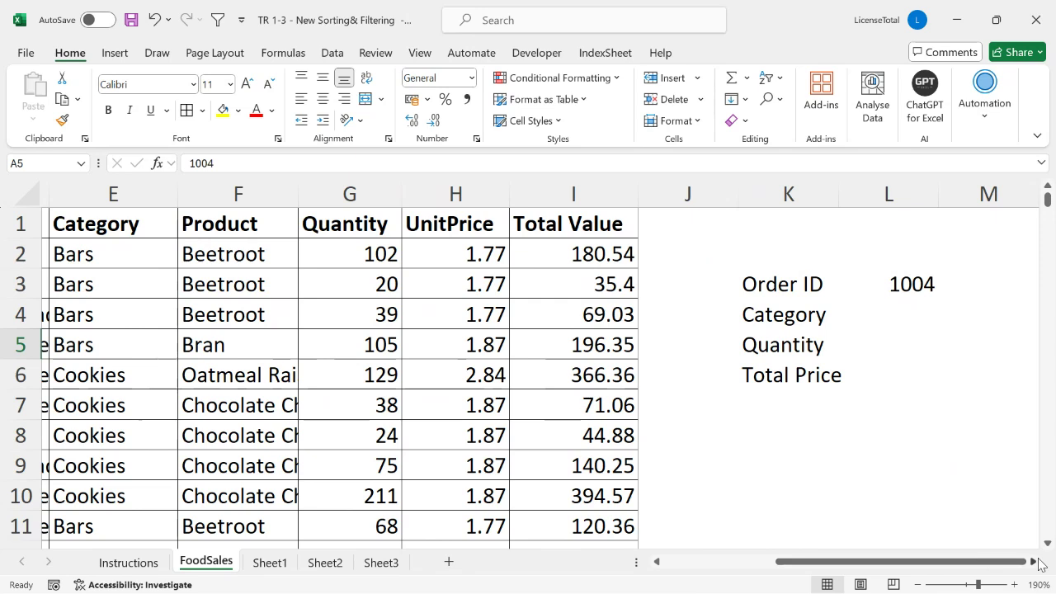
{"action": "double_click", "coordinate": [1033, 562]}
{"action": "left_click", "coordinate": [1033, 562]}
{"action": "left_click", "coordinate": [531, 289]}
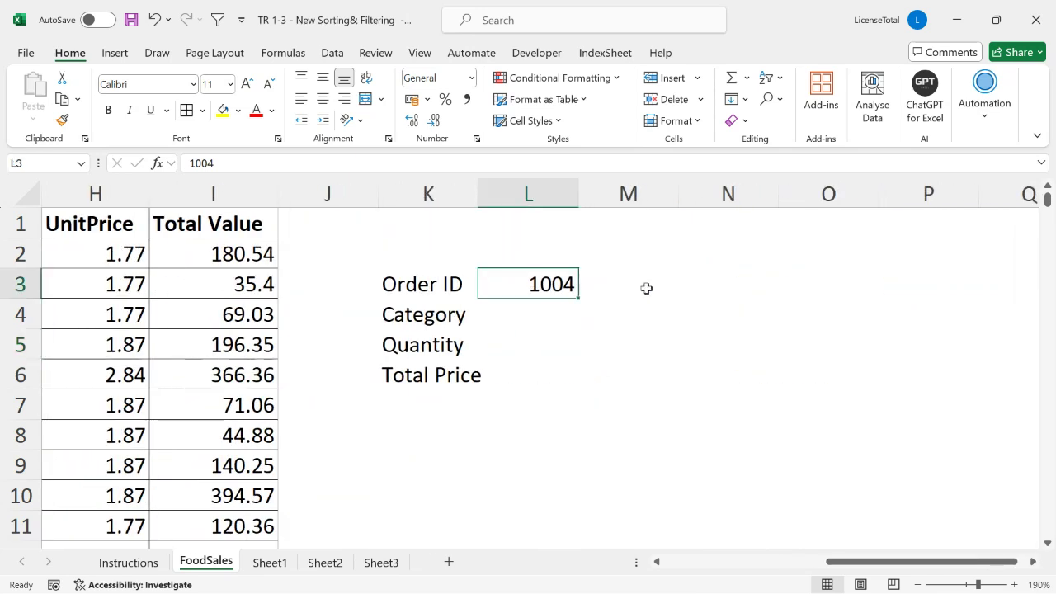
{"action": "left_click", "coordinate": [646, 288]}
{"action": "type", "text": "Loo"}
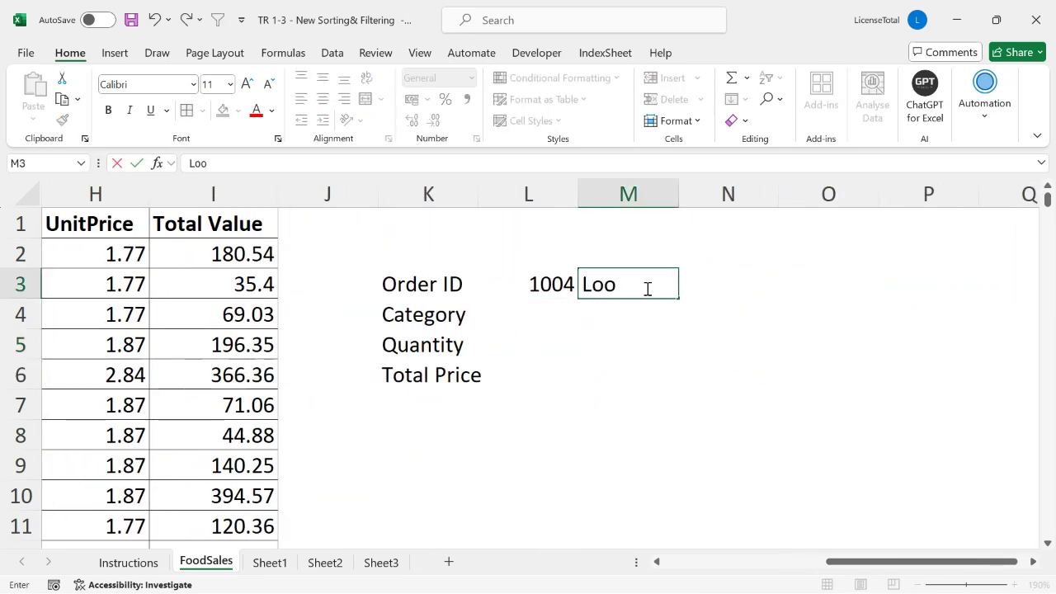
{"action": "type", "text": "kup Value"}
{"action": "key", "text": "Return"}
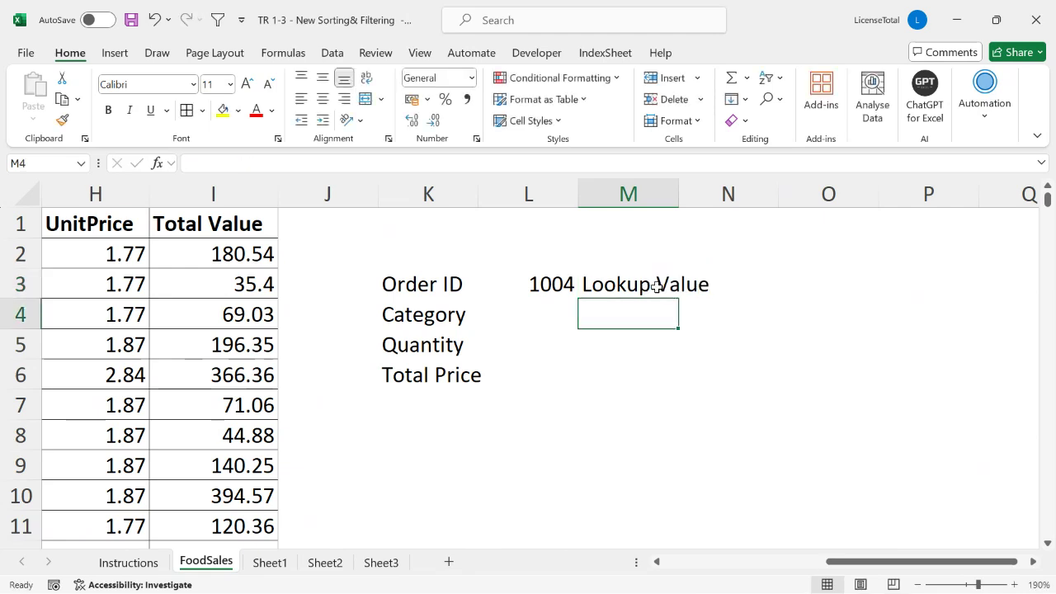
- Draw a right brace shape about 1.33 cm high and 0.33 cm wide in column M, spanning the Category to Total Price rows
{"action": "left_click", "coordinate": [545, 310]}
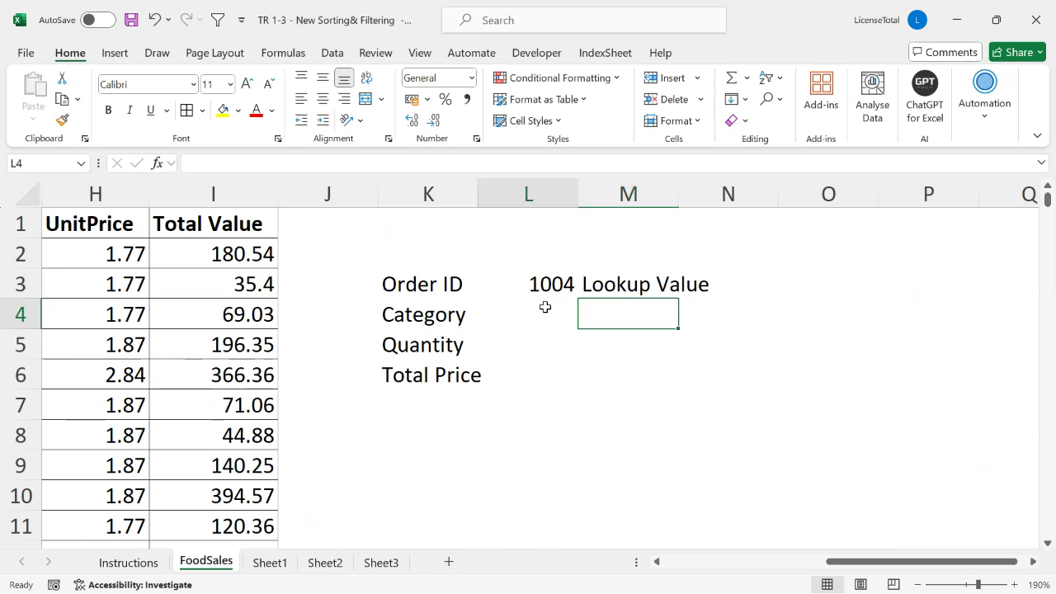
{"action": "left_click", "coordinate": [632, 313]}
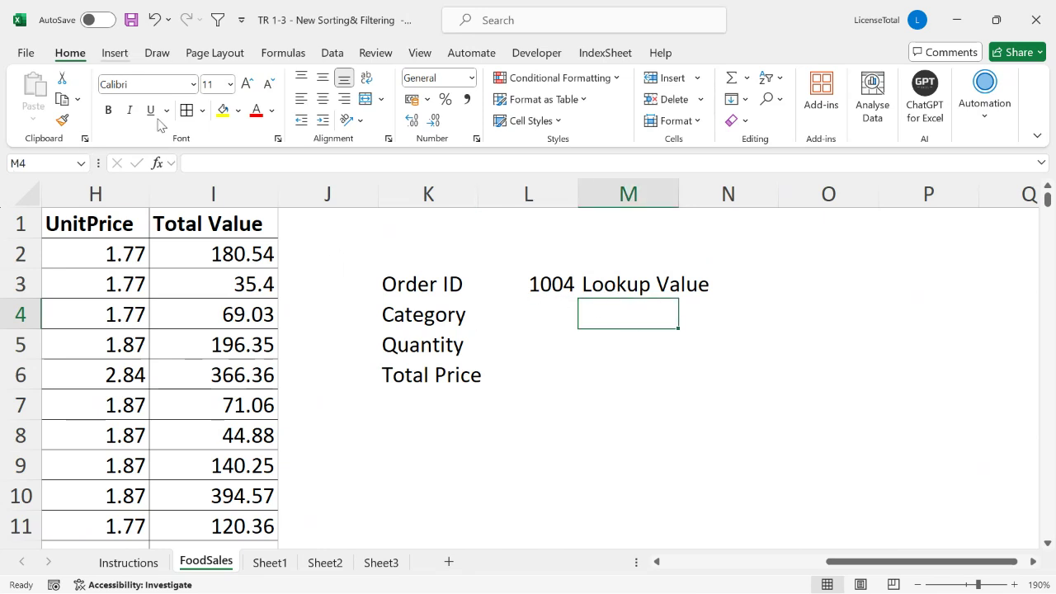
{"action": "left_click", "coordinate": [120, 54]}
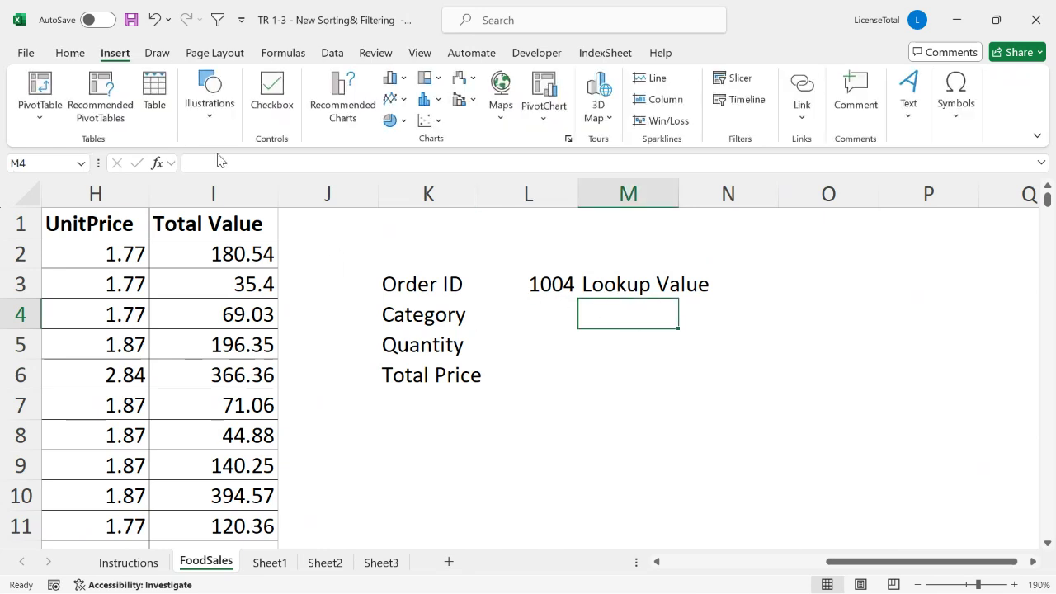
{"action": "left_click", "coordinate": [210, 97]}
{"action": "left_click", "coordinate": [239, 206]}
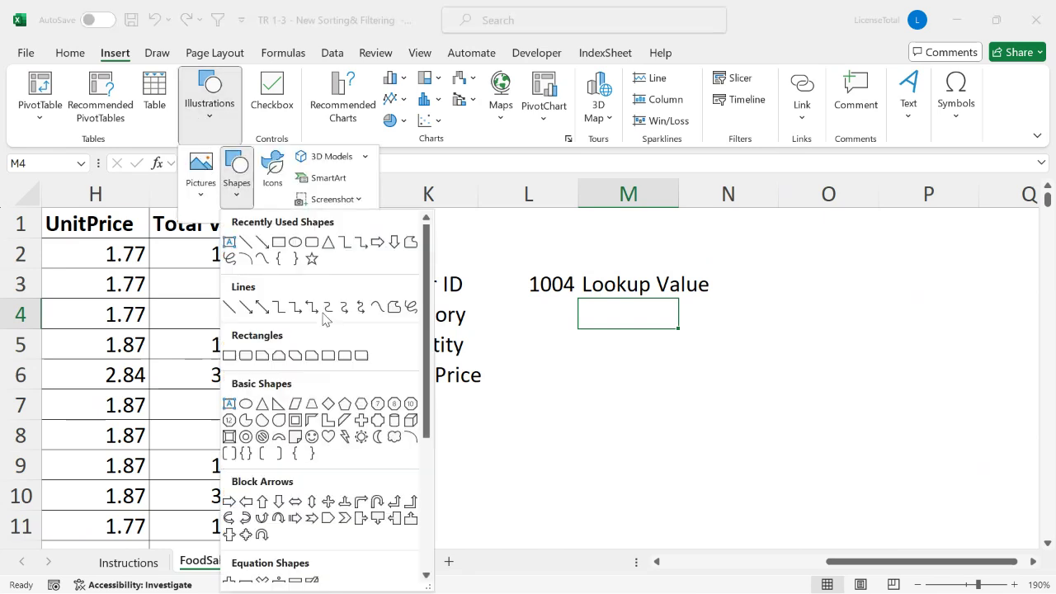
{"action": "left_click", "coordinate": [295, 258]}
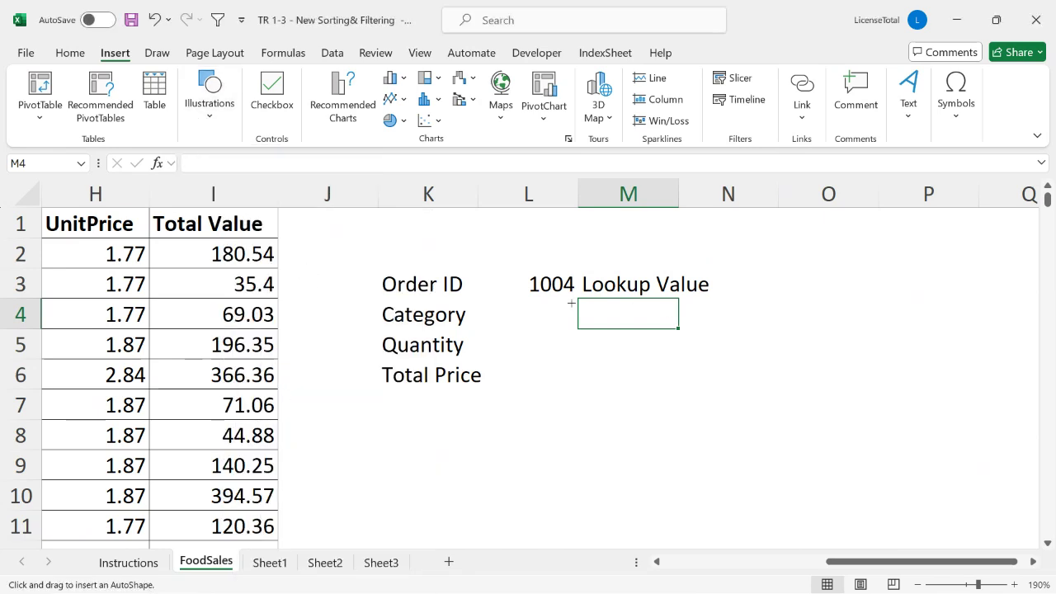
{"action": "left_click_drag", "start_coordinate": [578, 302], "coordinate": [598, 378]}
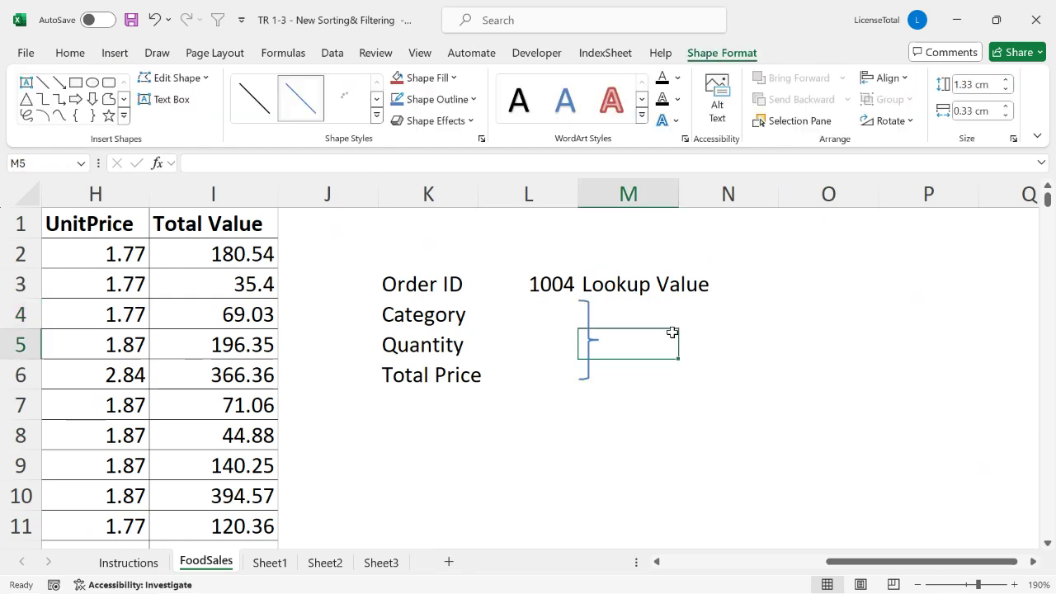
- Enter the label "Retrieve Value" in M5, beside the brace
{"action": "left_click", "coordinate": [672, 332]}
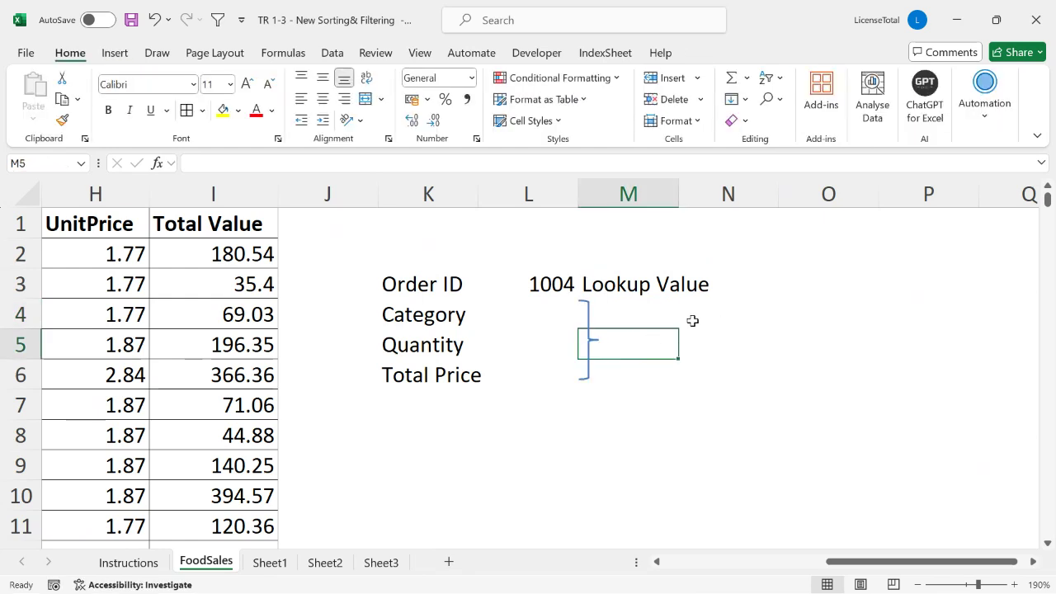
{"action": "type", "text": "Rev"}
{"action": "key", "text": "BackSpace"}
{"action": "type", "text": "r"}
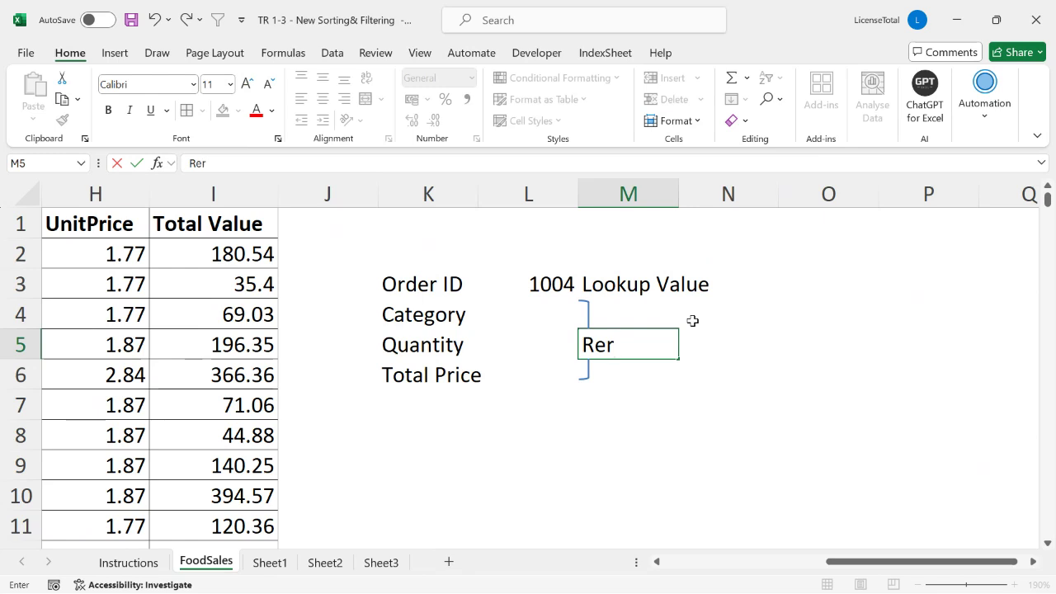
{"action": "key", "text": "BackSpace"}
{"action": "type", "text": "tre"}
{"action": "key", "text": "BackSpace"}
{"action": "type", "text": "ieve Value"}
{"action": "key", "text": "Return"}
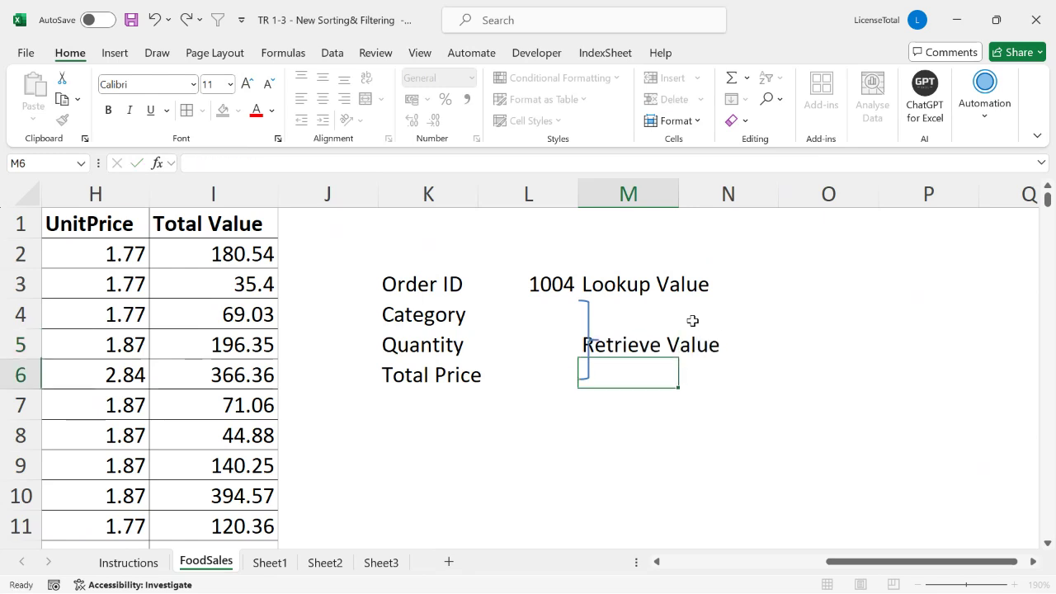
- Narrow column L and move the brace into it so that it clears the Retrieve Value label
{"action": "left_click_drag", "start_coordinate": [580, 195], "coordinate": [632, 196]}
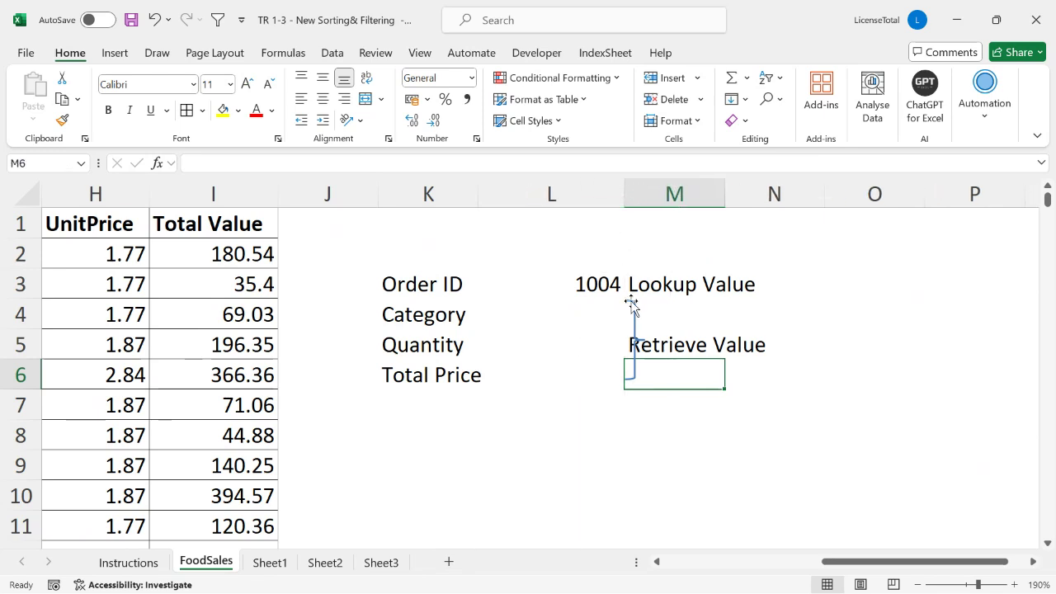
{"action": "left_click_drag", "start_coordinate": [631, 301], "coordinate": [633, 300]}
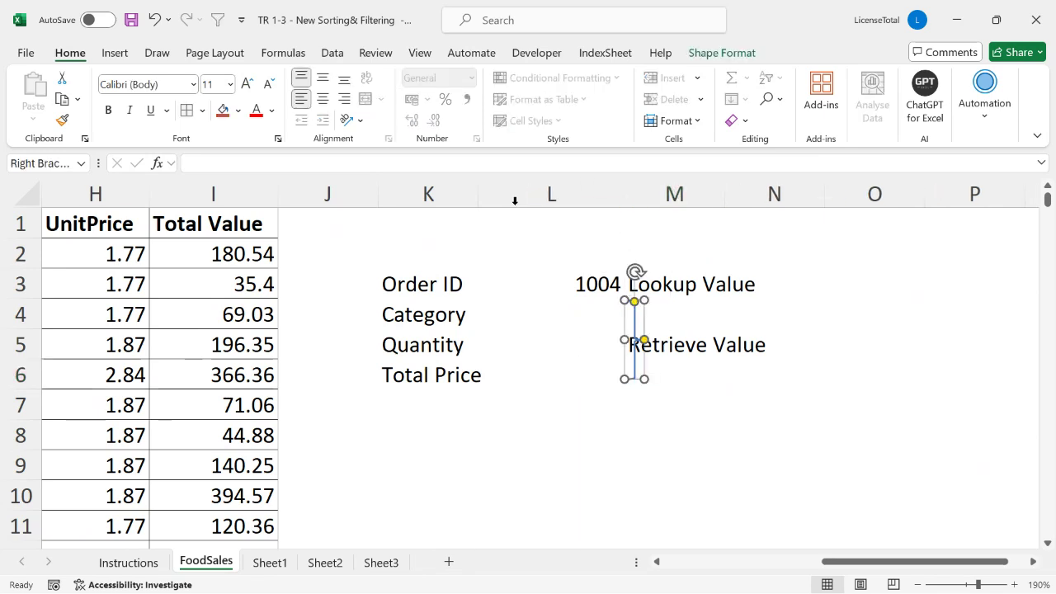
{"action": "left_click_drag", "start_coordinate": [617, 196], "coordinate": [583, 187]}
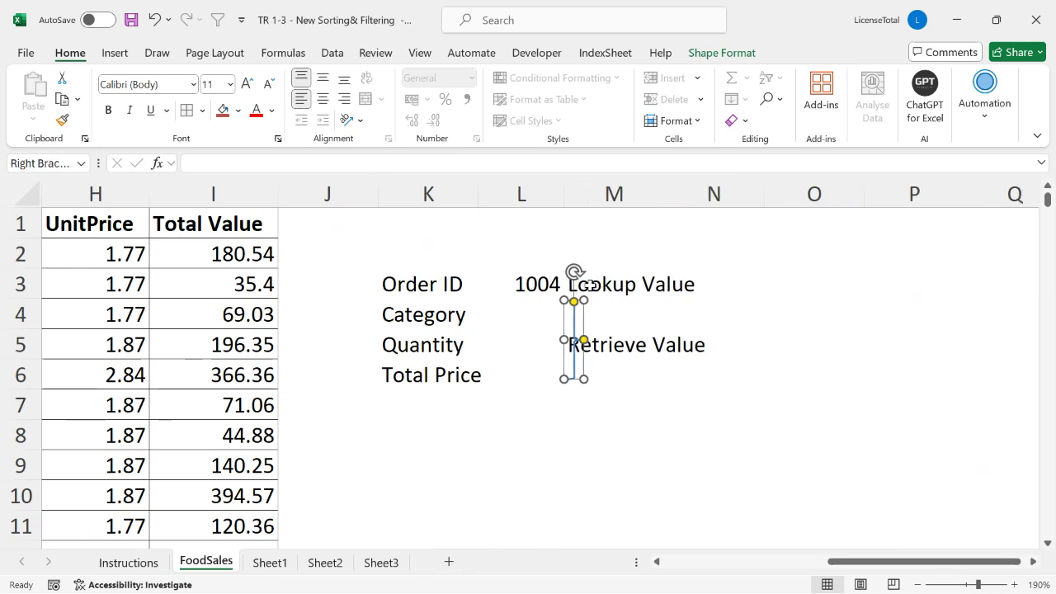
{"action": "left_click_drag", "start_coordinate": [558, 315], "coordinate": [552, 313]}
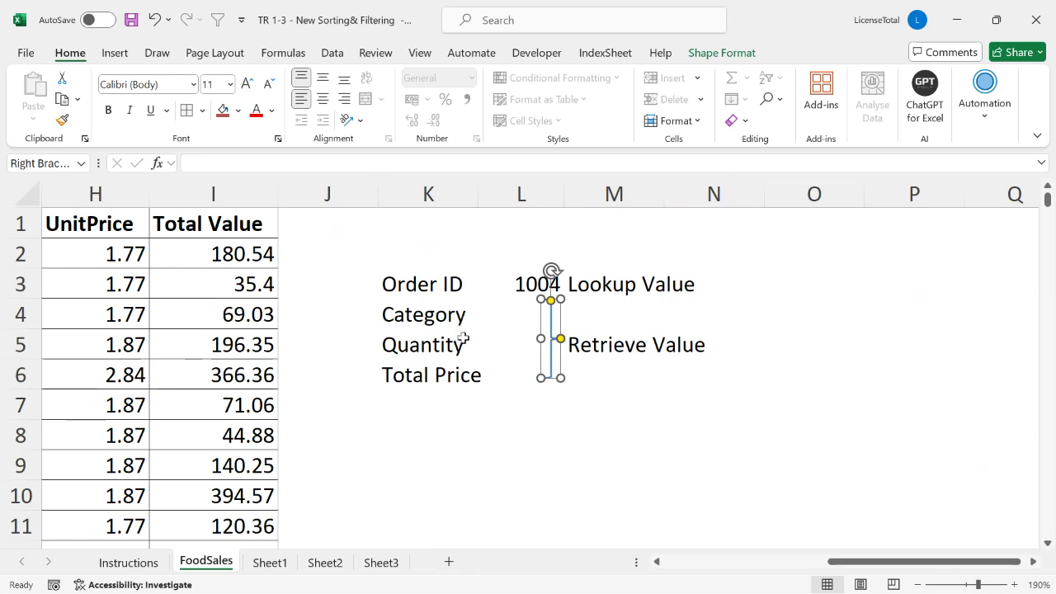
{"action": "left_click", "coordinate": [629, 372]}
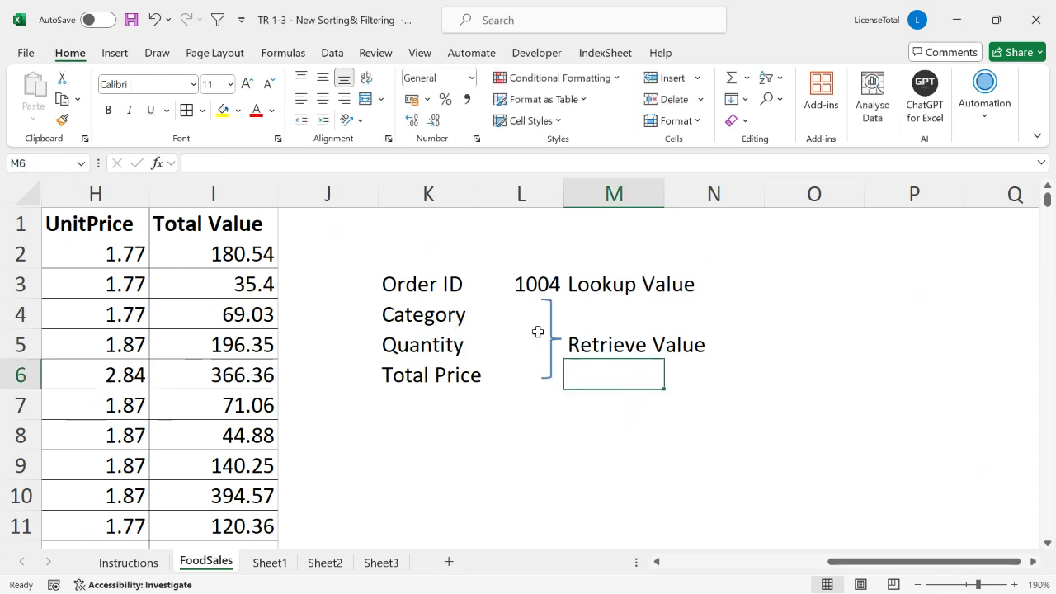
- Compare the Lookup Value and Retrieve Value labels with the lookup area cells they describe
{"action": "left_click", "coordinate": [517, 314]}
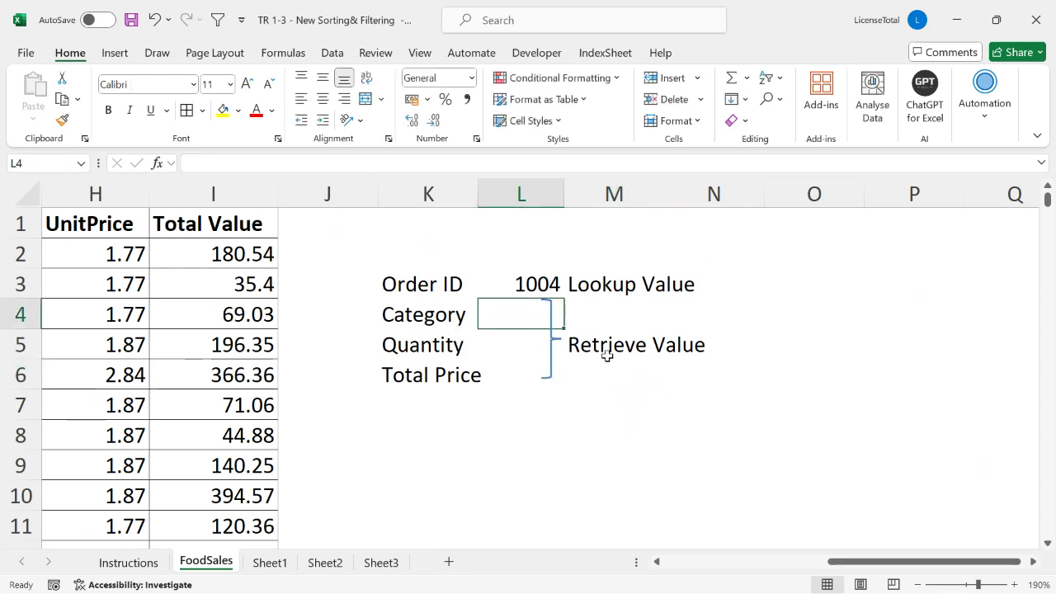
{"action": "left_click", "coordinate": [608, 289]}
{"action": "left_click", "coordinate": [603, 348]}
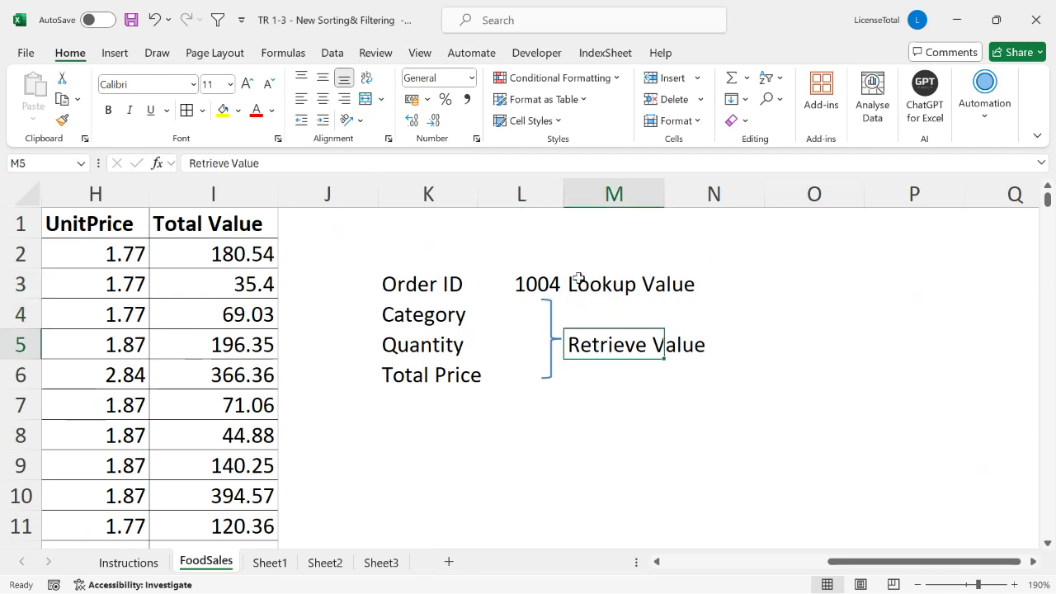
{"action": "left_click", "coordinate": [578, 283]}
{"action": "left_click", "coordinate": [628, 357]}
{"action": "left_click", "coordinate": [618, 285]}
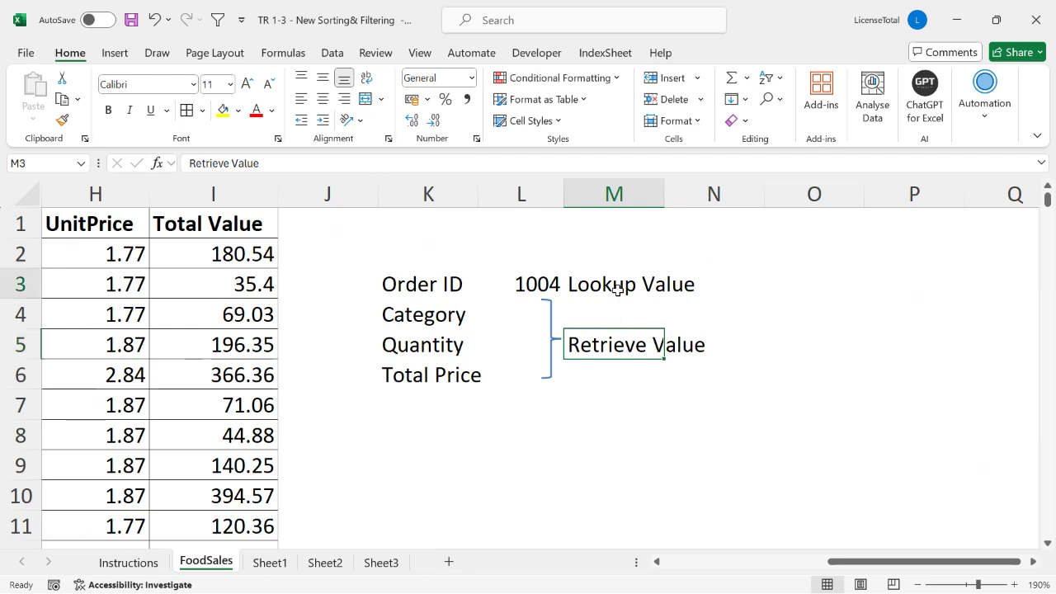
{"action": "left_click", "coordinate": [620, 340]}
{"action": "left_click", "coordinate": [527, 307]}
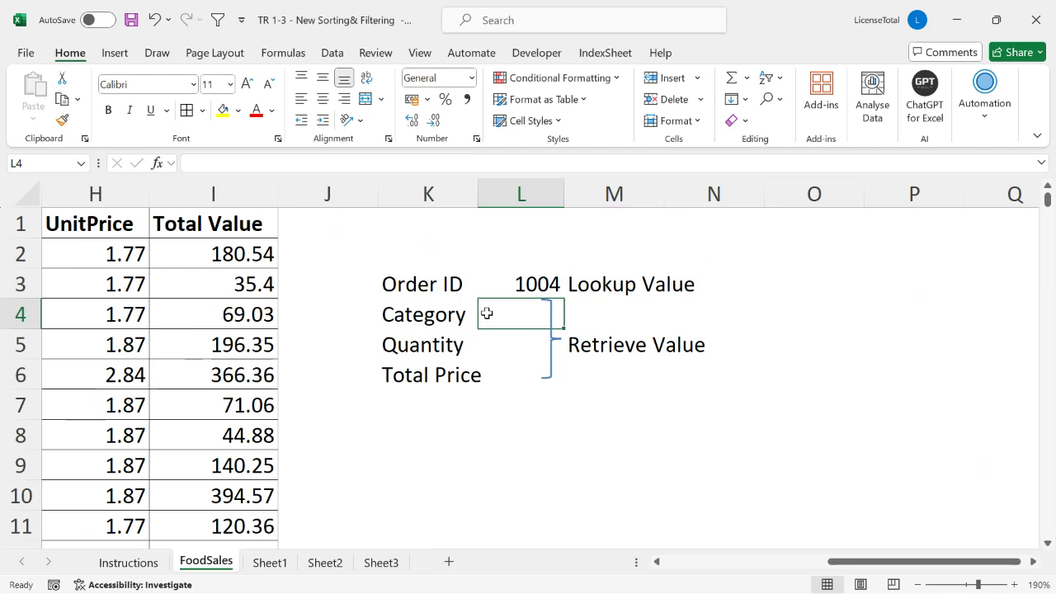
- Switch to the Notepad notes and list VLookup, HLookup and XLookup on separate lines below the Retrieve Value definition
{"action": "key", "text": "alt+Tab"}
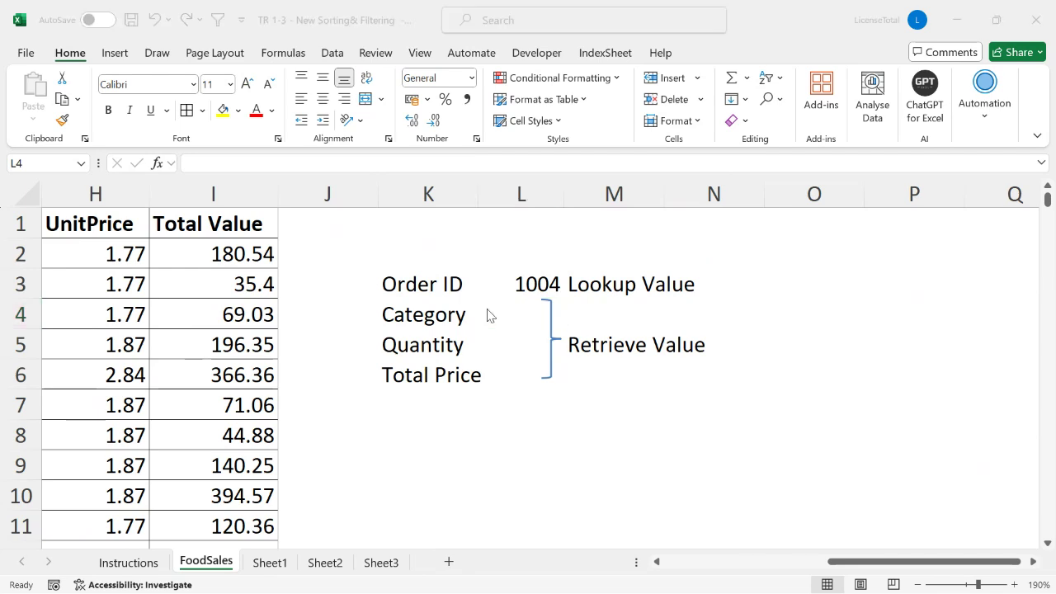
{"action": "key", "text": "Return"}
{"action": "key", "text": "Return"}
{"action": "key", "text": "Return"}
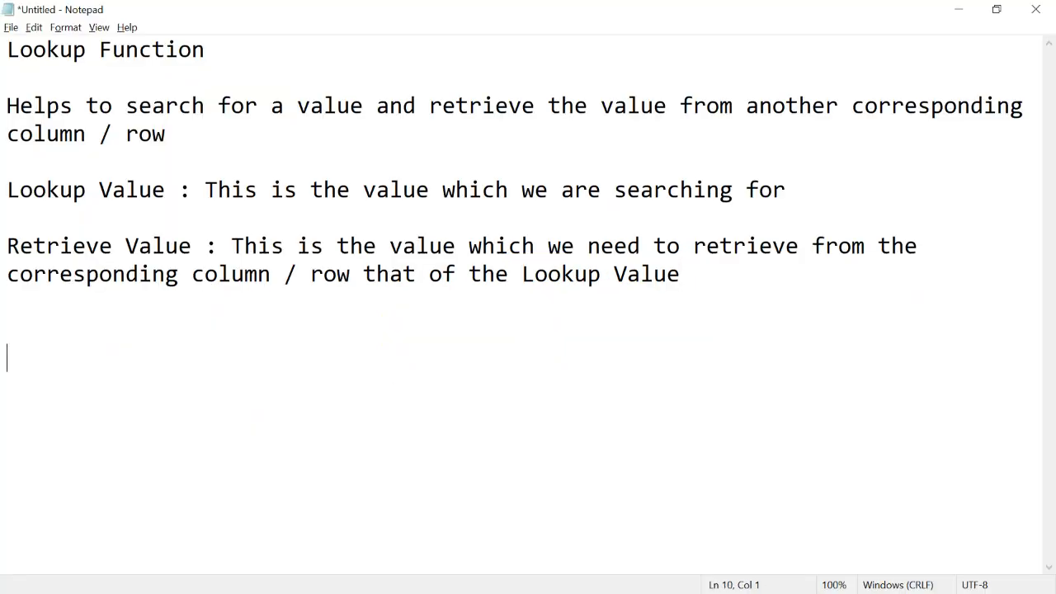
{"action": "type", "text": "V"}
{"action": "type", "text": "ooo"}
{"action": "key", "text": "BackSpace"}
{"action": "type", "text": "k"}
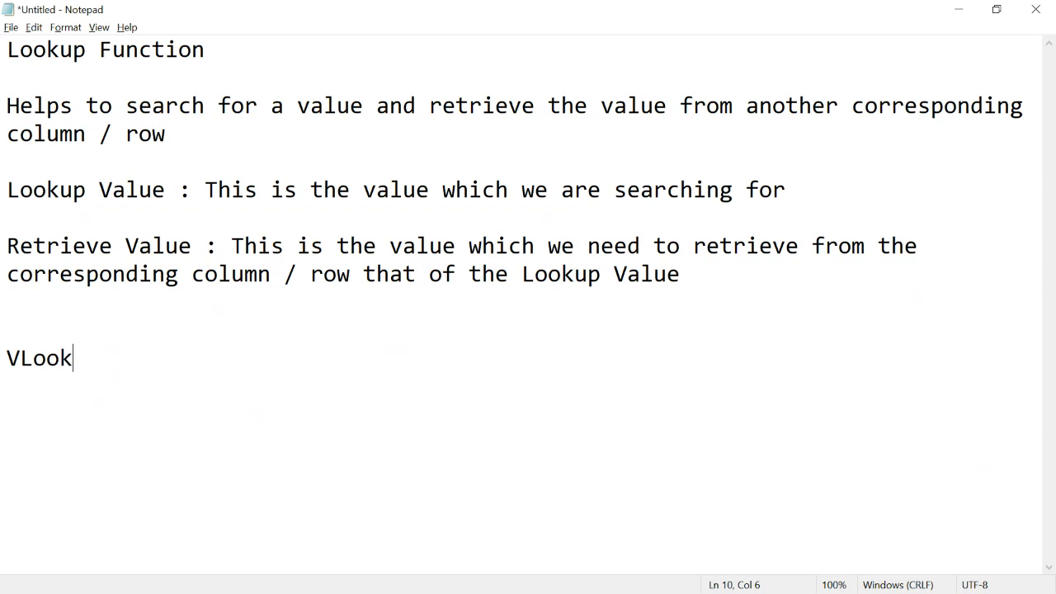
{"action": "type", "text": "up"}
{"action": "key", "text": "Return"}
{"action": "type", "text": "HLookup"}
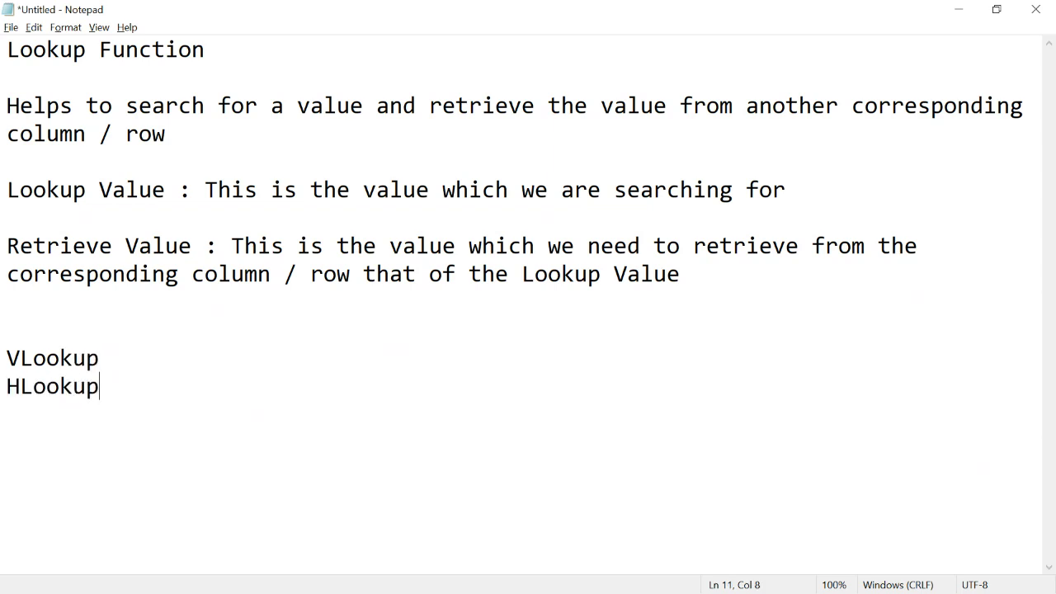
{"action": "key", "text": "Return"}
{"action": "type", "text": "XLookup"}
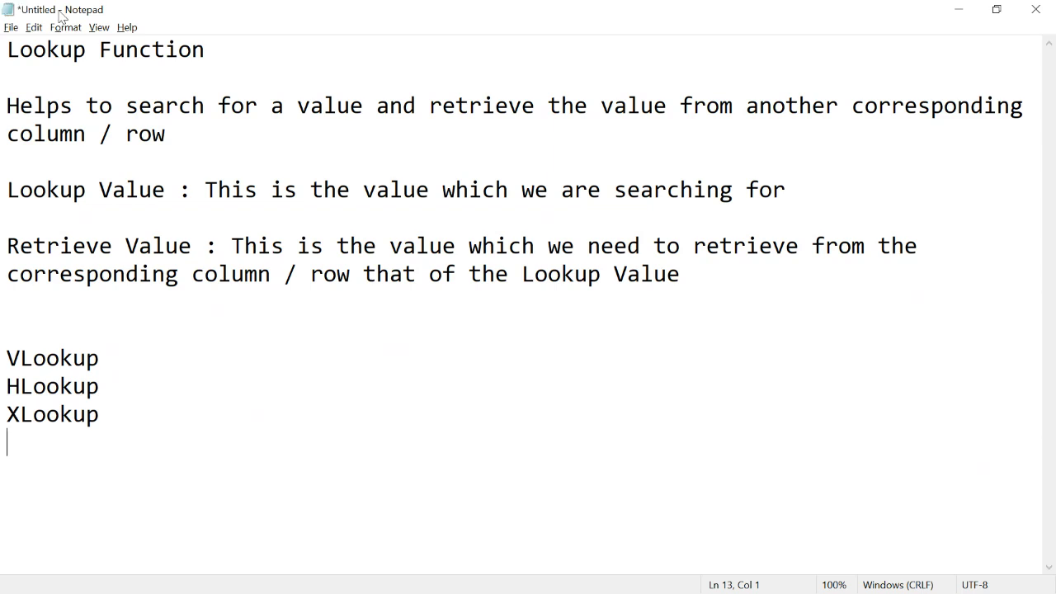
- Insert three blank lines between VLookup and HLookup in the notes
{"action": "left_click", "coordinate": [131, 357]}
{"action": "key", "text": "Return"}
{"action": "key", "text": "Return"}
{"action": "key", "text": "Return"}
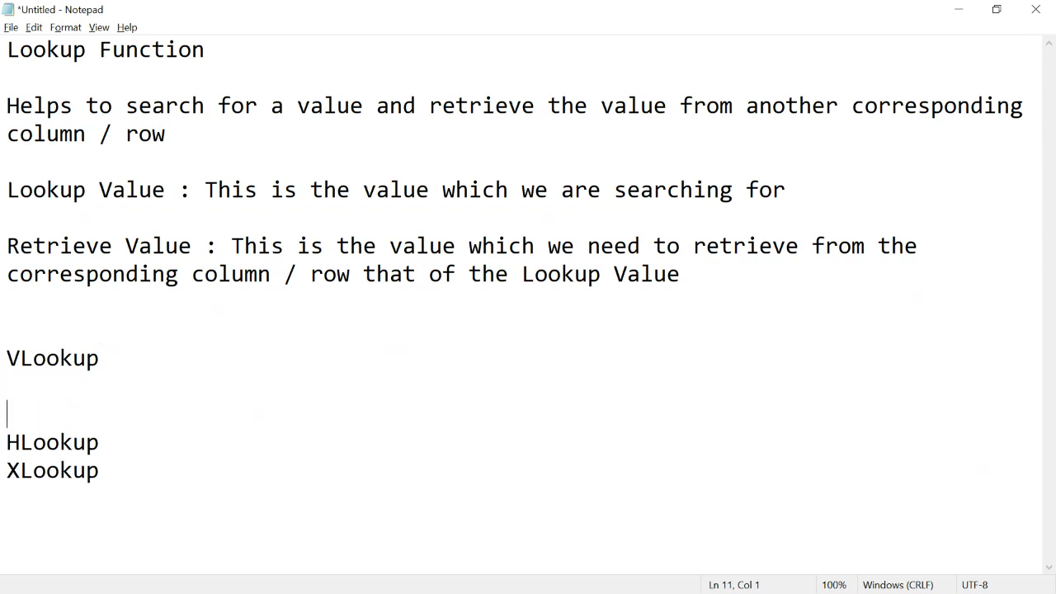
{"action": "key", "text": "Up"}
{"action": "key", "text": "Up"}
{"action": "key", "text": "Up"}
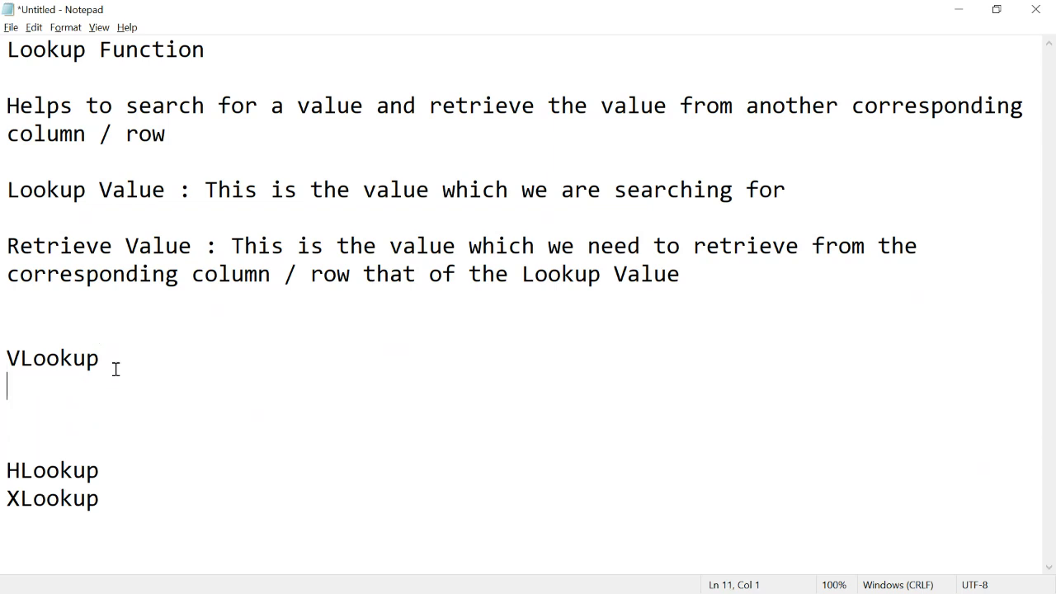
- Write "When we need to retrieve the value from the right side of the Lookup Value" on the line below VLookup in the notes
{"action": "type", "text": "When we nee"}
{"action": "type", "text": "d to "}
{"action": "type", "text": "get"}
{"action": "type", "text": " the"}
{"action": "key", "text": "BackSpace"}
{"action": "key", "text": "BackSpace"}
{"action": "key", "text": "BackSpace"}
{"action": "key", "text": "BackSpace"}
{"action": "key", "text": "BackSpace"}
{"action": "key", "text": "BackSpace"}
{"action": "key", "text": "BackSpace"}
{"action": "key", "text": "BackSpace"}
{"action": "type", "text": "retrieve the value from the"}
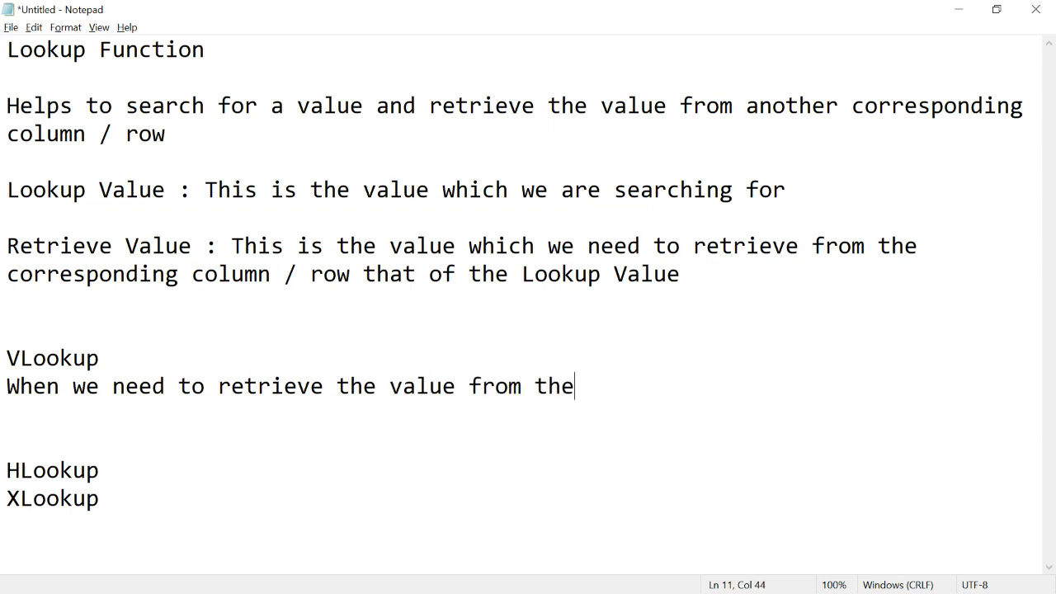
{"action": "type", "text": " right side"}
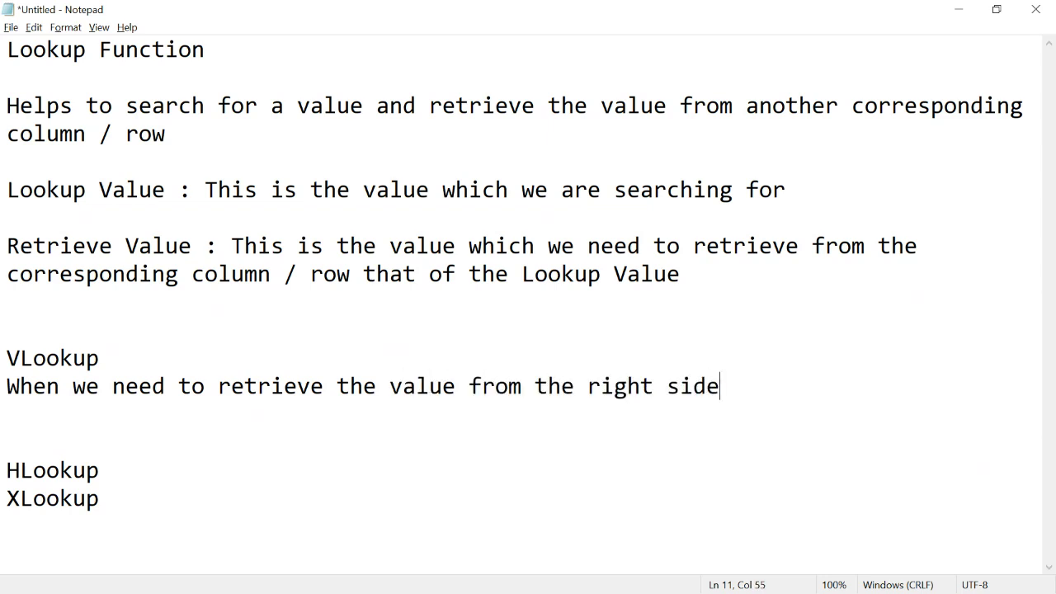
{"action": "type", "text": " of the Lo"}
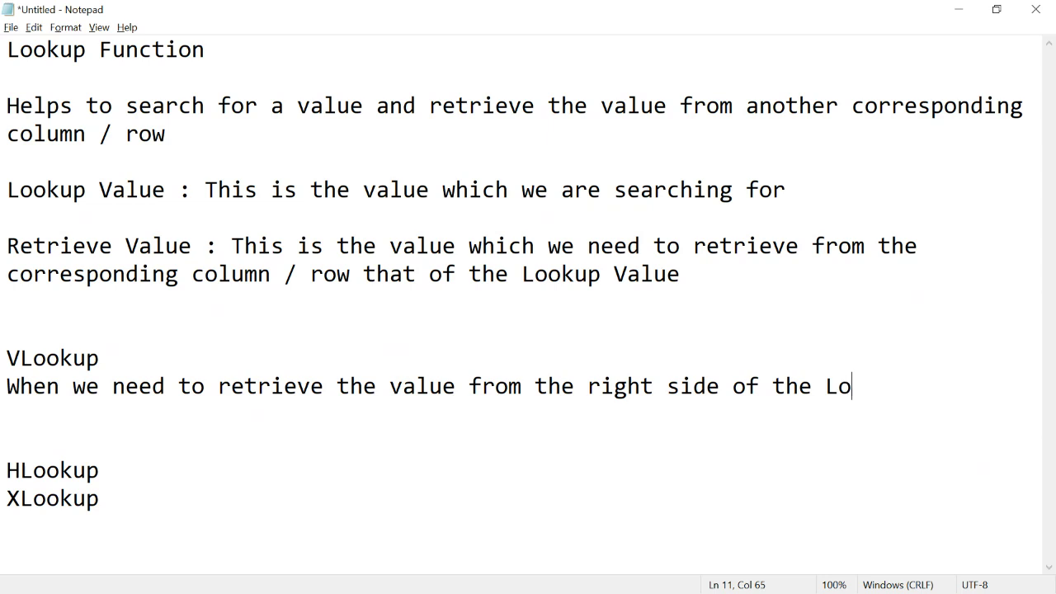
{"action": "type", "text": "okup Value"}
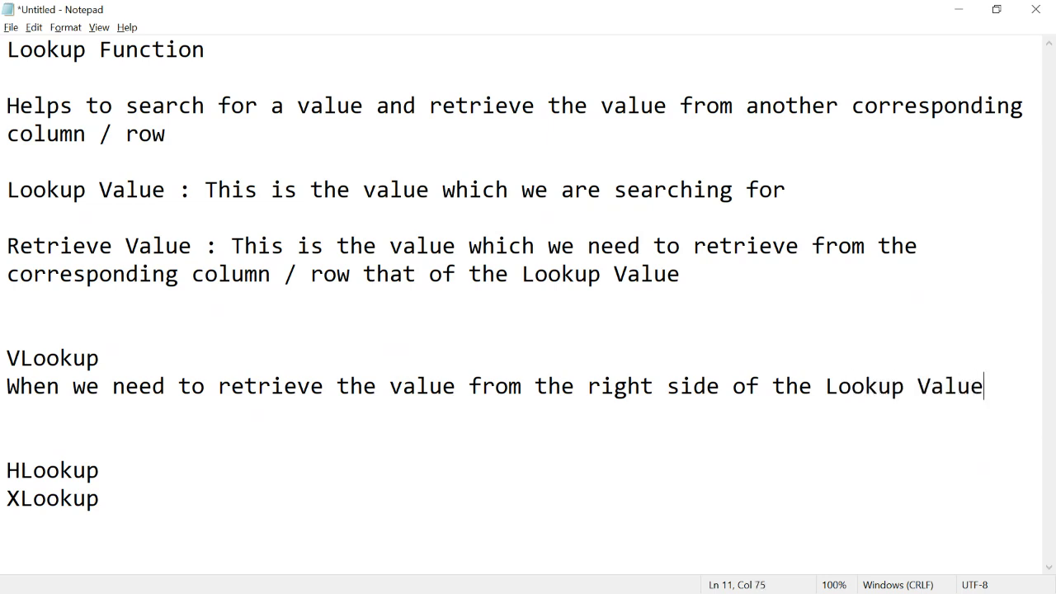
- Switch to the FoodSales sheet in Excel and compare Order ID 1004 with the Category cell in the same row
{"action": "key", "text": "alt+Tab"}
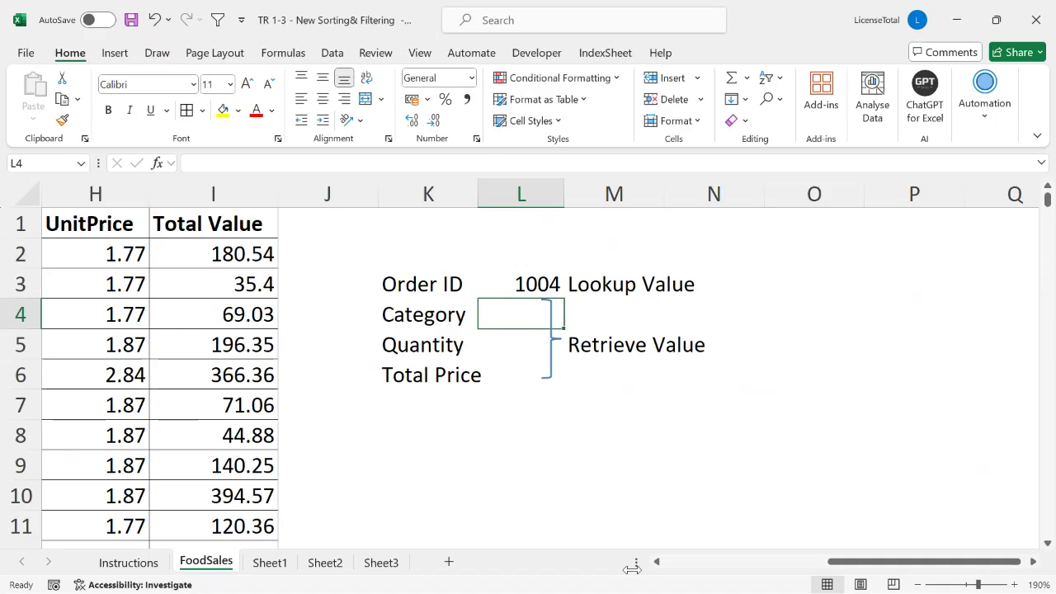
{"action": "left_click", "coordinate": [665, 561]}
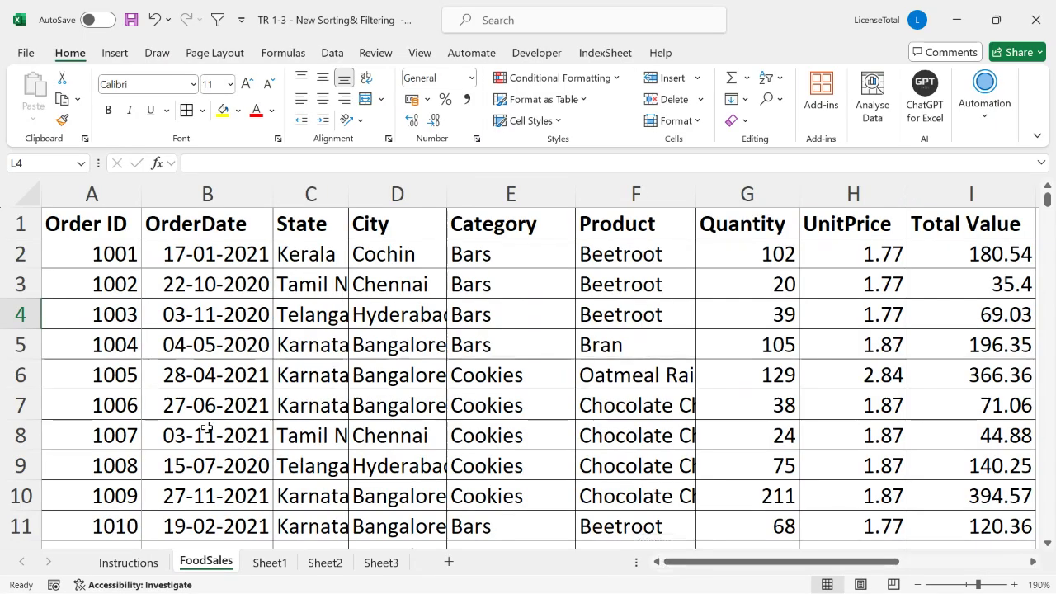
{"action": "left_click", "coordinate": [113, 345]}
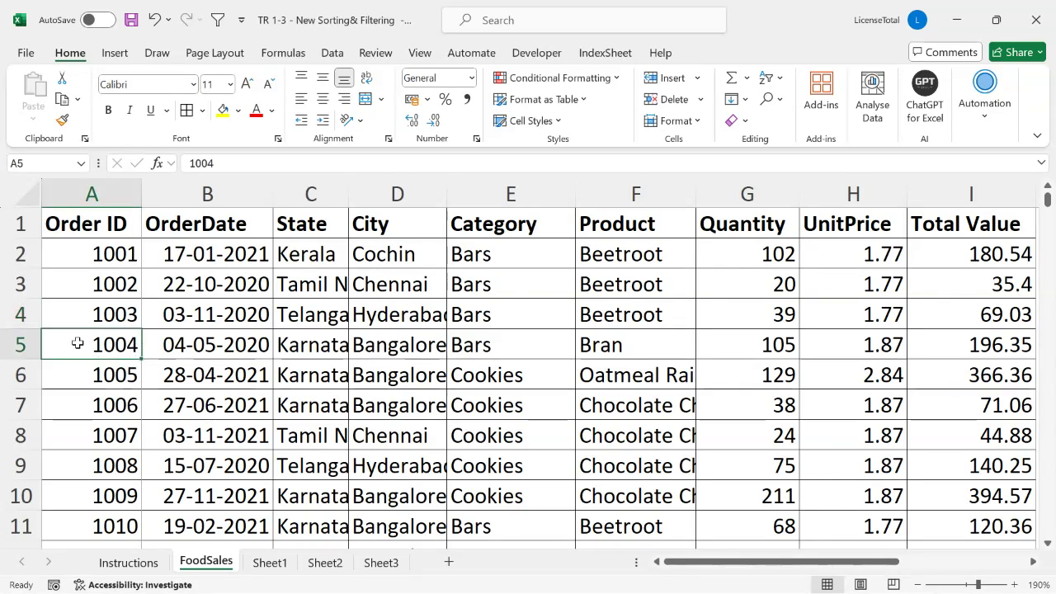
{"action": "left_click", "coordinate": [486, 345]}
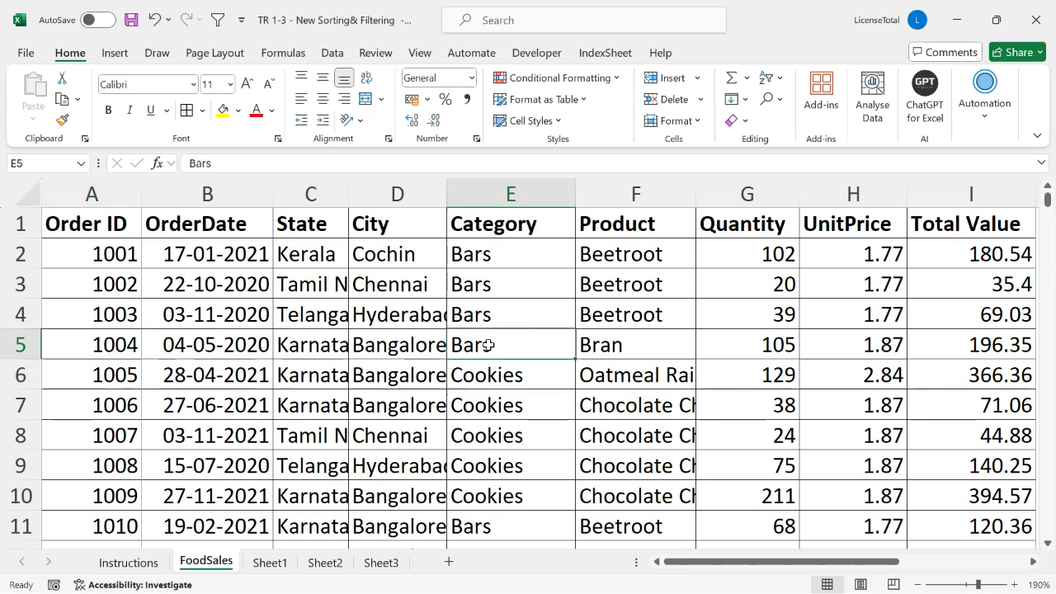
{"action": "left_click", "coordinate": [98, 347]}
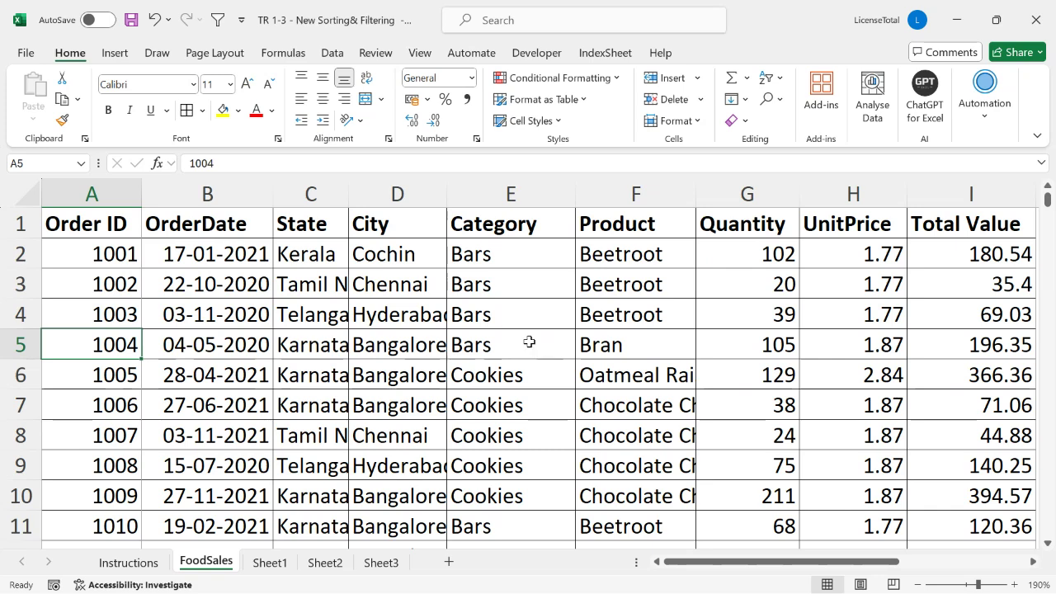
{"action": "left_click", "coordinate": [474, 345]}
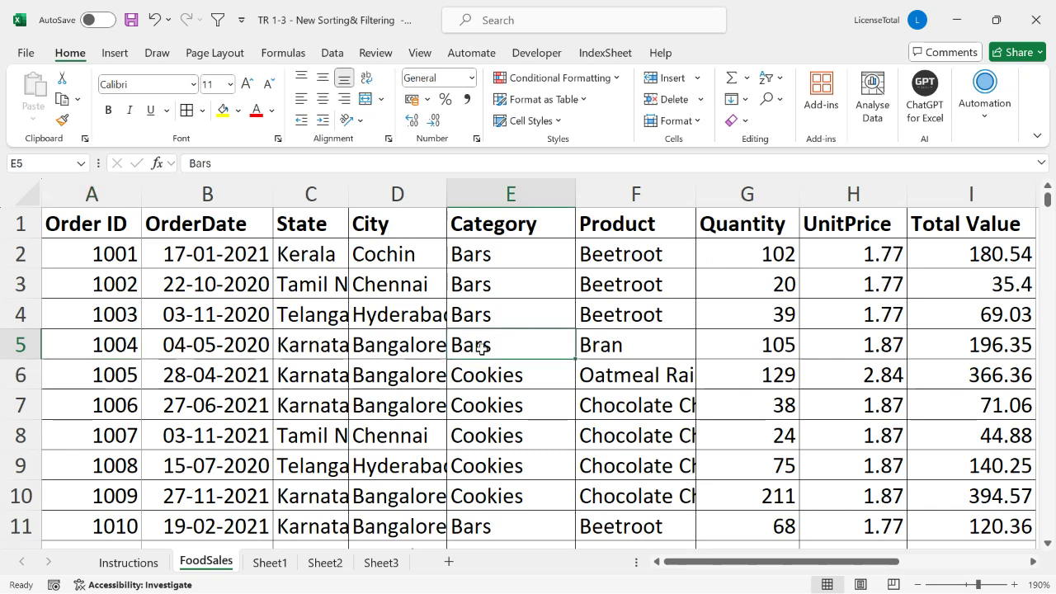
{"action": "left_click", "coordinate": [115, 351]}
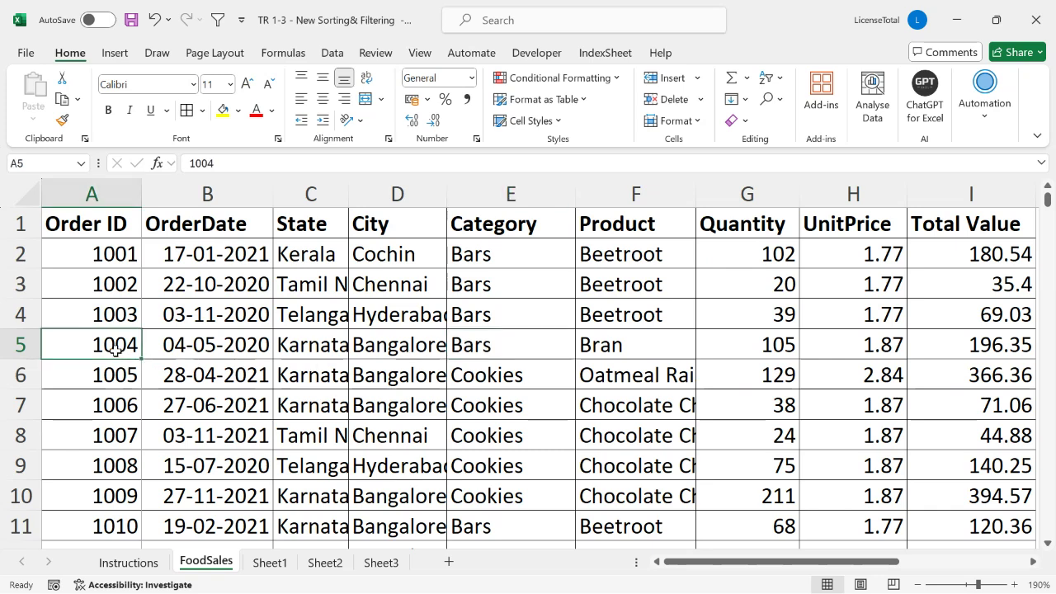
{"action": "left_click", "coordinate": [483, 352]}
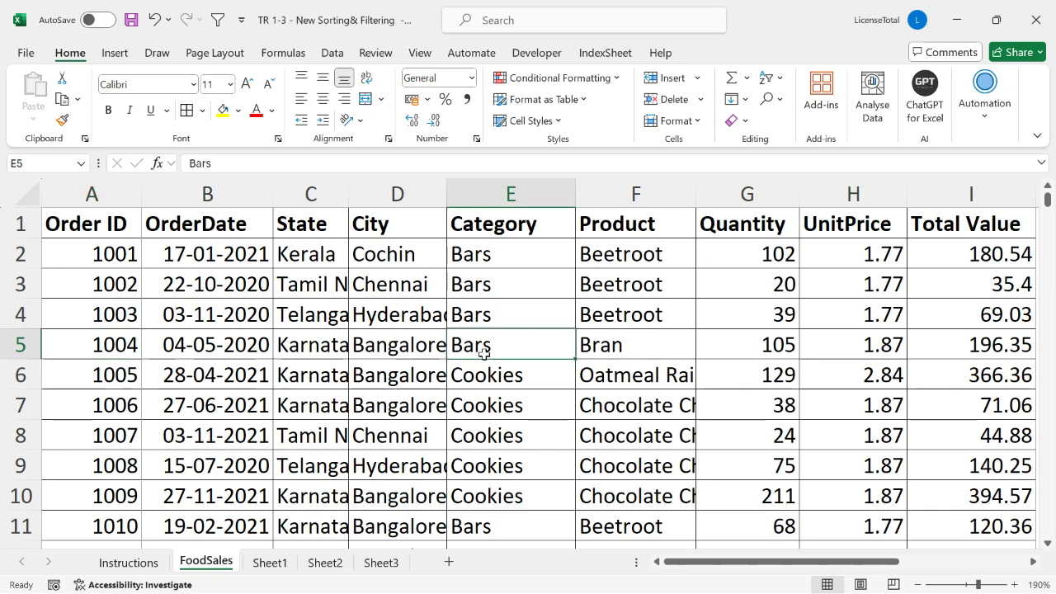
{"action": "left_click", "coordinate": [117, 349]}
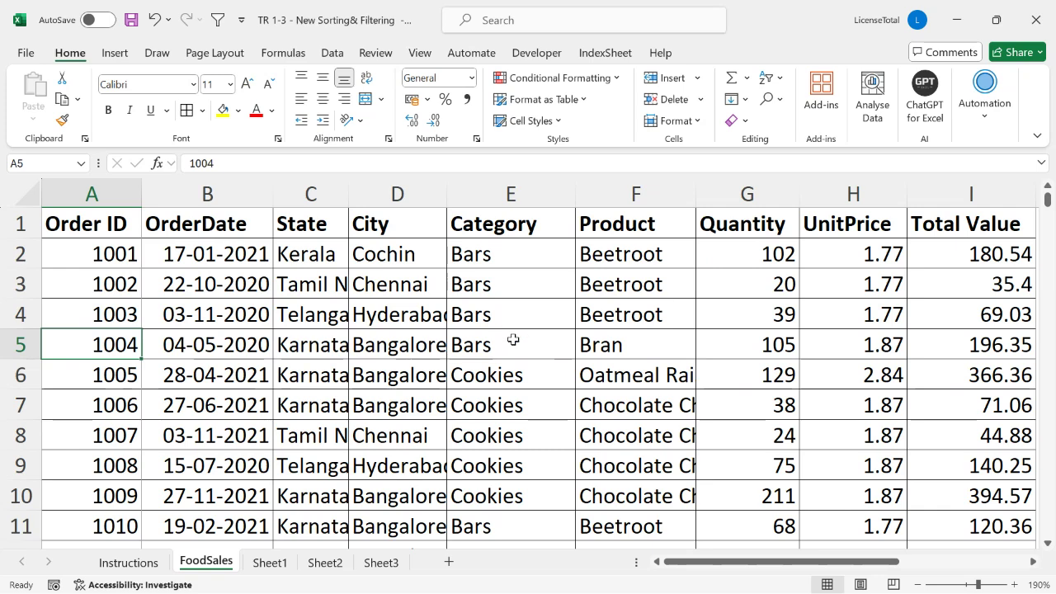
{"action": "left_click", "coordinate": [514, 340]}
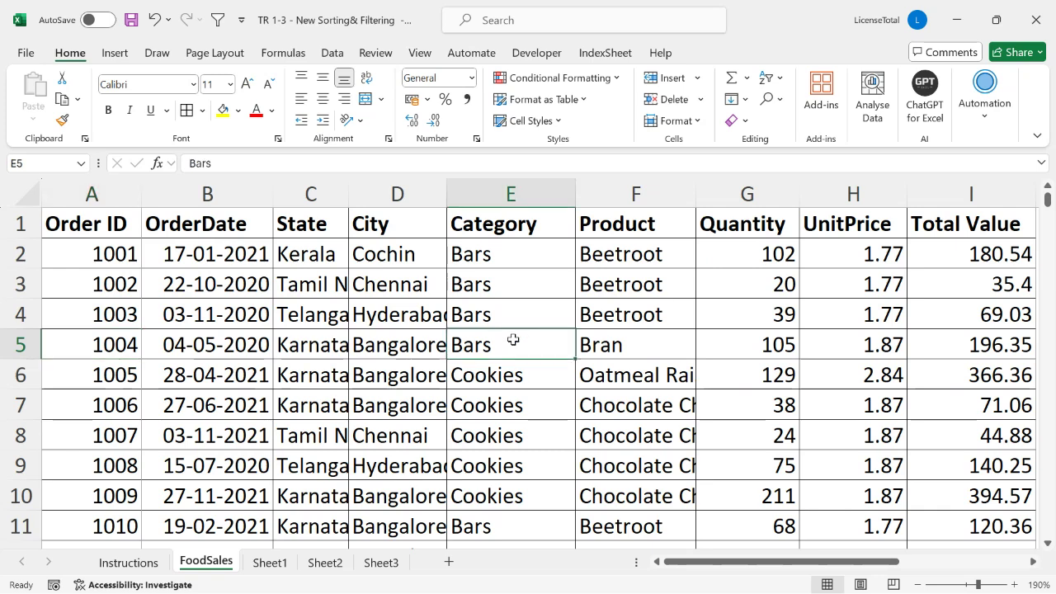
{"action": "left_click_drag", "start_coordinate": [132, 344], "coordinate": [492, 351]}
- Compare Order ID 1004 with the Quantity and Total Value cells in the same row
{"action": "left_click", "coordinate": [130, 345]}
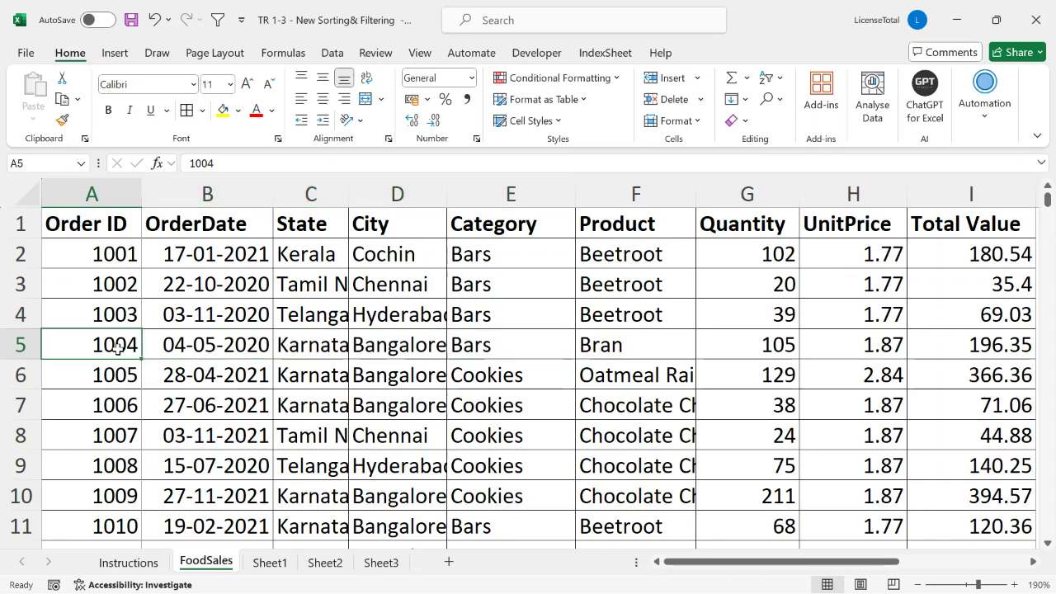
{"action": "left_click", "coordinate": [739, 347]}
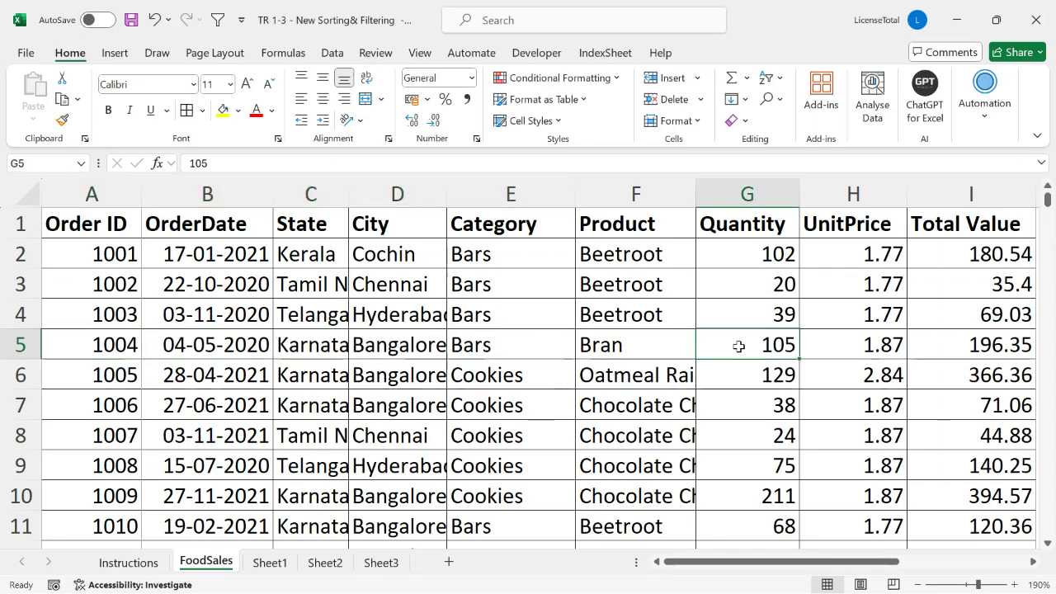
{"action": "left_click", "coordinate": [110, 349]}
{"action": "left_click", "coordinate": [730, 342]}
{"action": "left_click", "coordinate": [981, 349]}
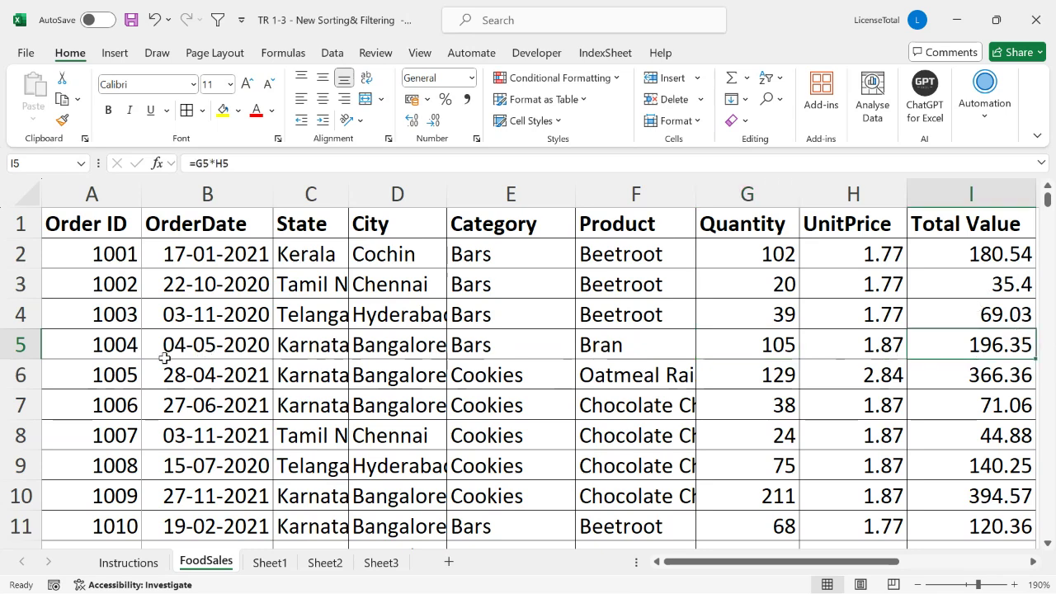
{"action": "left_click", "coordinate": [109, 357]}
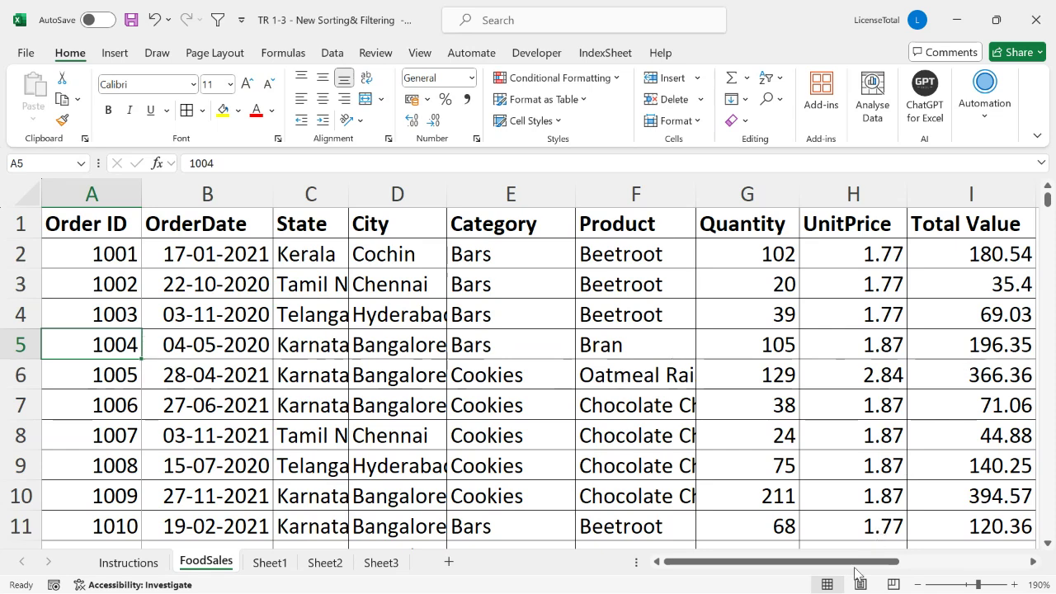
- View the lookup area again, switch to the Notepad notes and review the VLookup entry
{"action": "left_click_drag", "start_coordinate": [859, 569], "coordinate": [985, 561]}
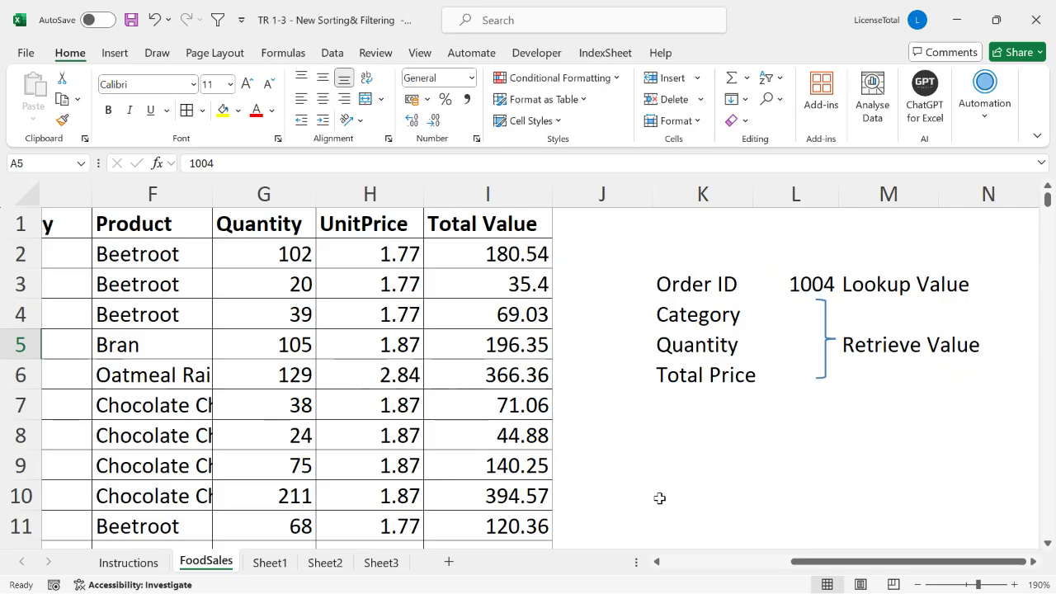
{"action": "key", "text": "alt+Tab"}
{"action": "left_click_drag", "start_coordinate": [94, 360], "coordinate": [3, 351]}
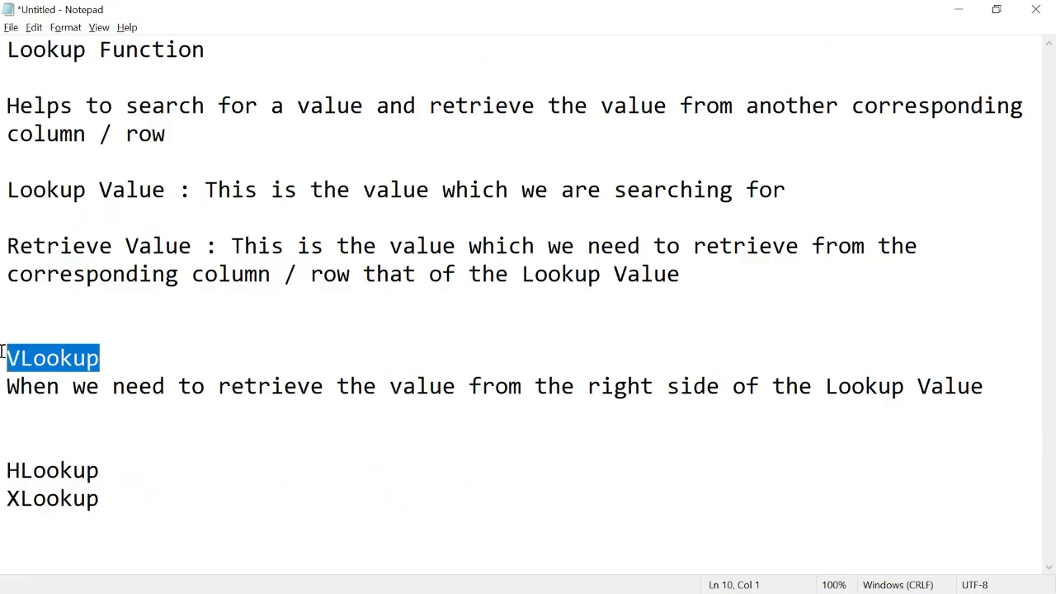
{"action": "left_click", "coordinate": [100, 413]}
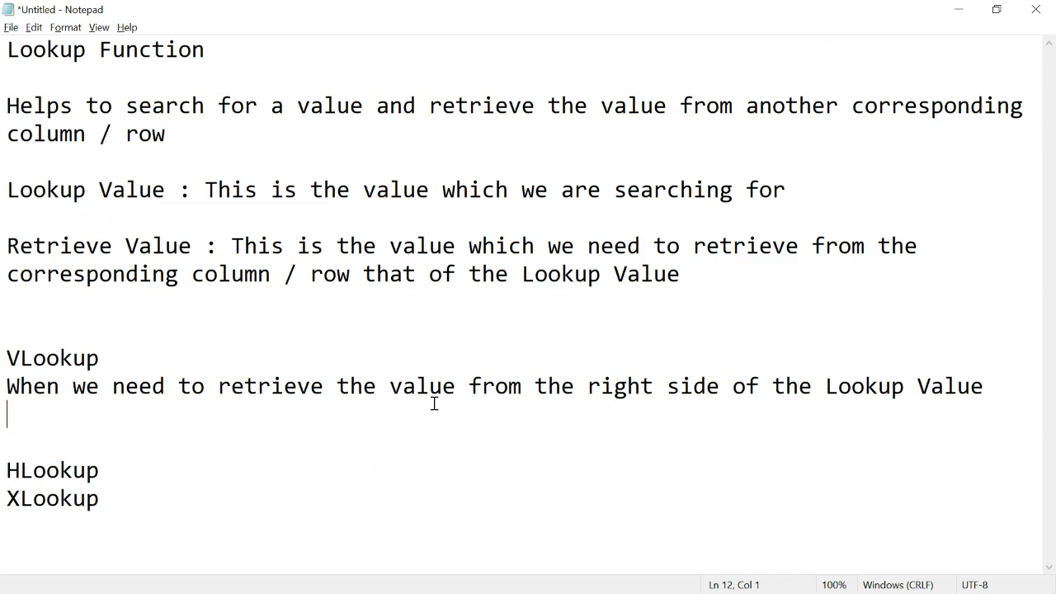
- Switch back to the Excel workbook and delete the brace beside the Retrieve Value label in the lookup area
{"action": "key", "text": "alt+Tab"}
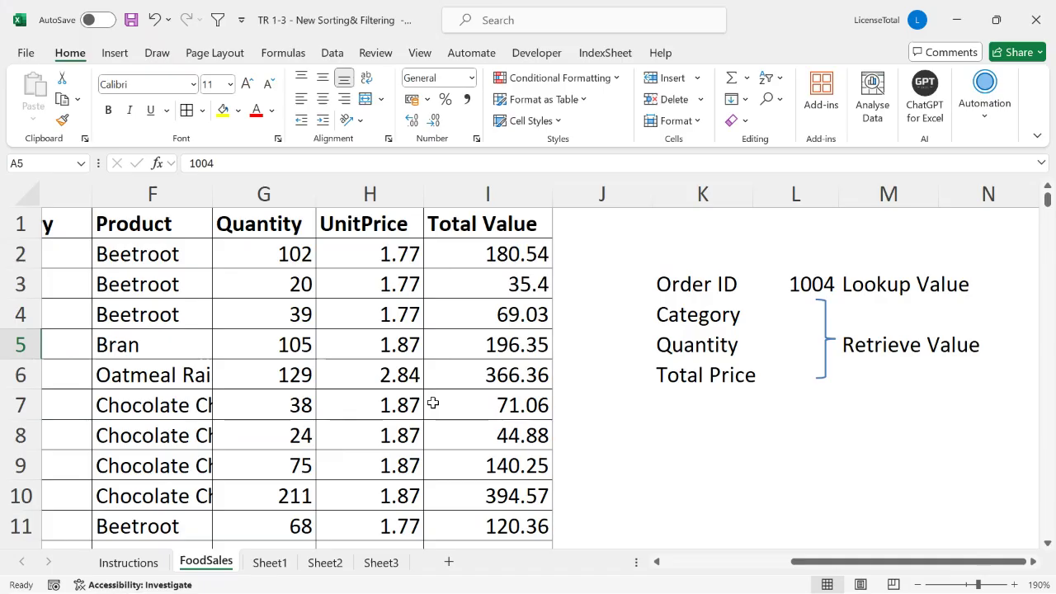
{"action": "left_click", "coordinate": [794, 312]}
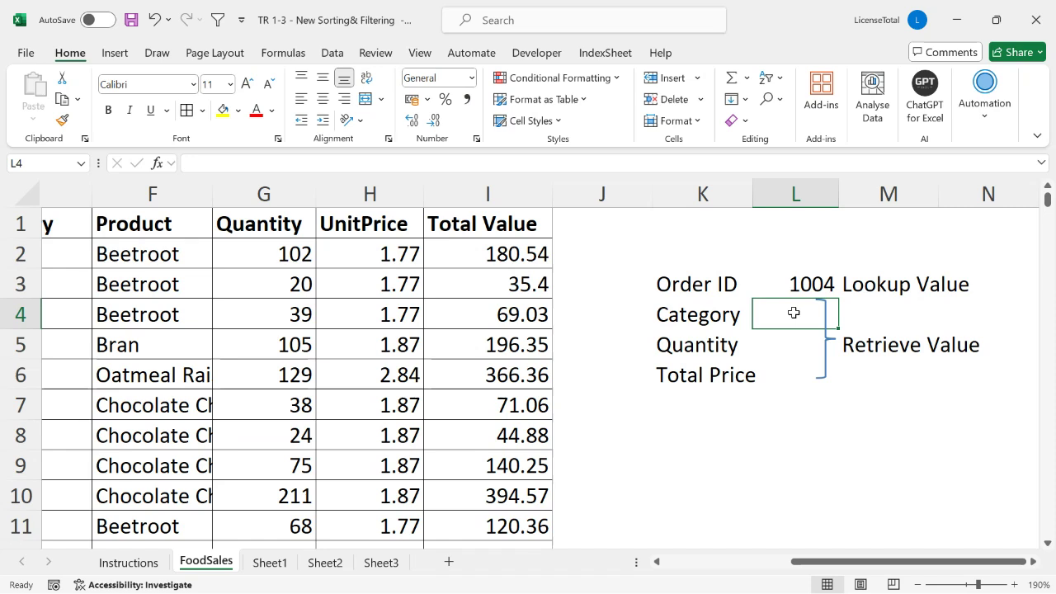
{"action": "left_click", "coordinate": [825, 326]}
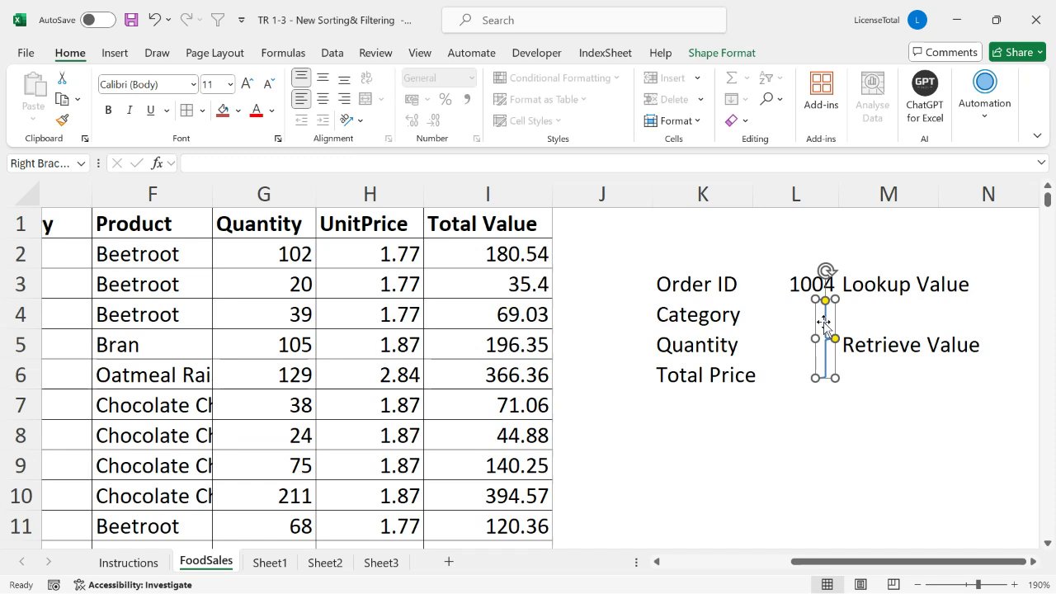
{"action": "key", "text": "Delete"}
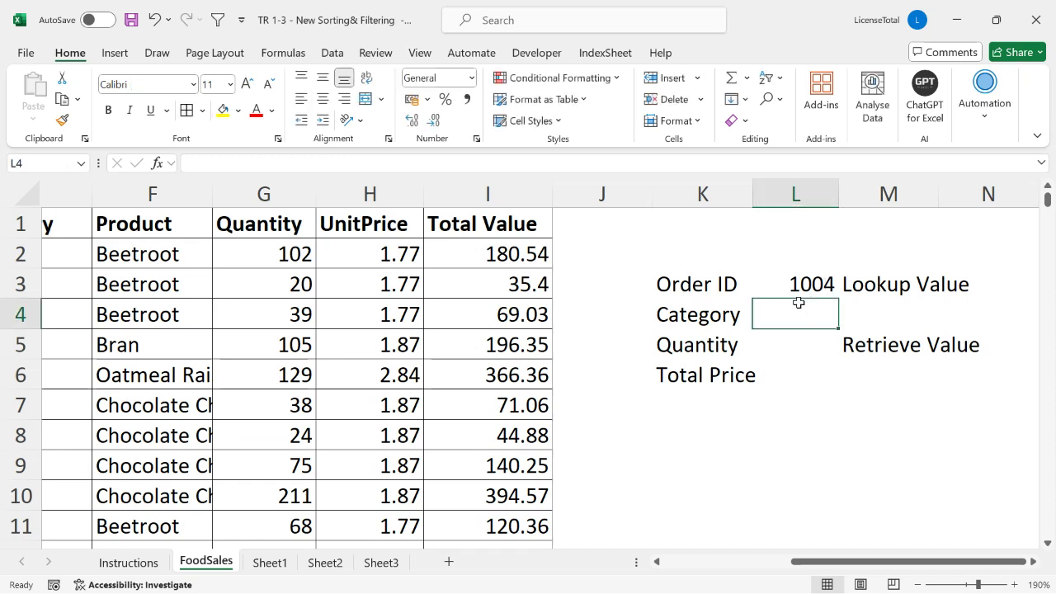
- Start a VLOOKUP formula in cell L4 beside Category, using the Order ID in L3 as the lookup value
{"action": "type", "text": "=vloo"}
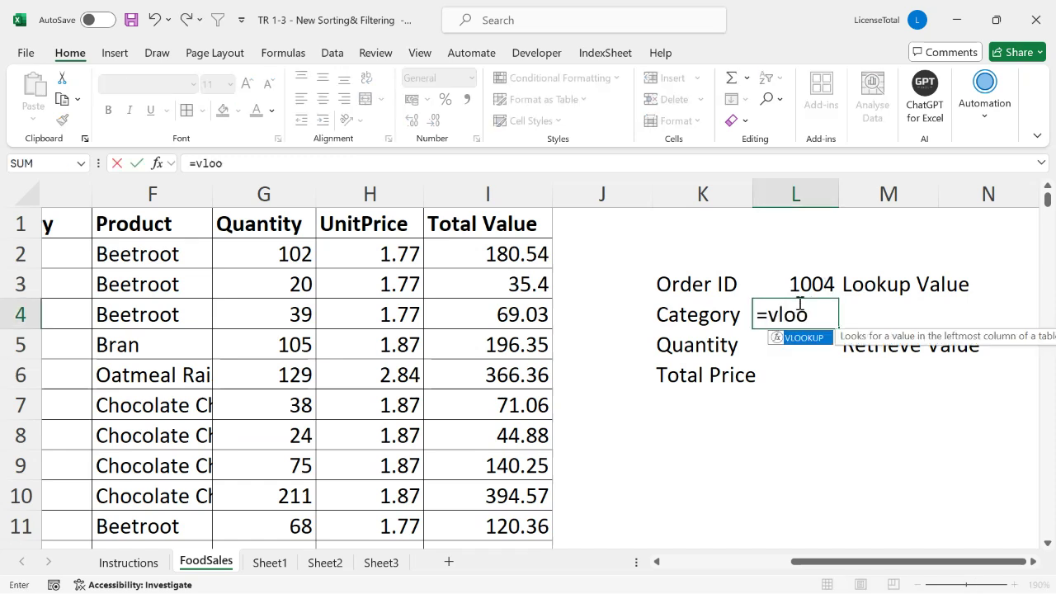
{"action": "key", "text": "Tab"}
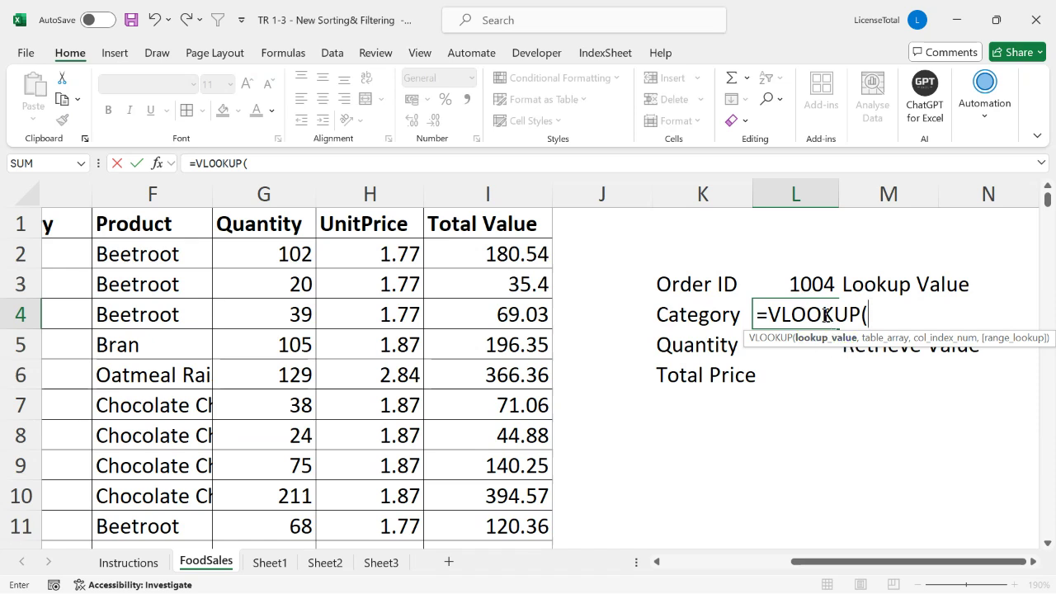
{"action": "left_click", "coordinate": [788, 285]}
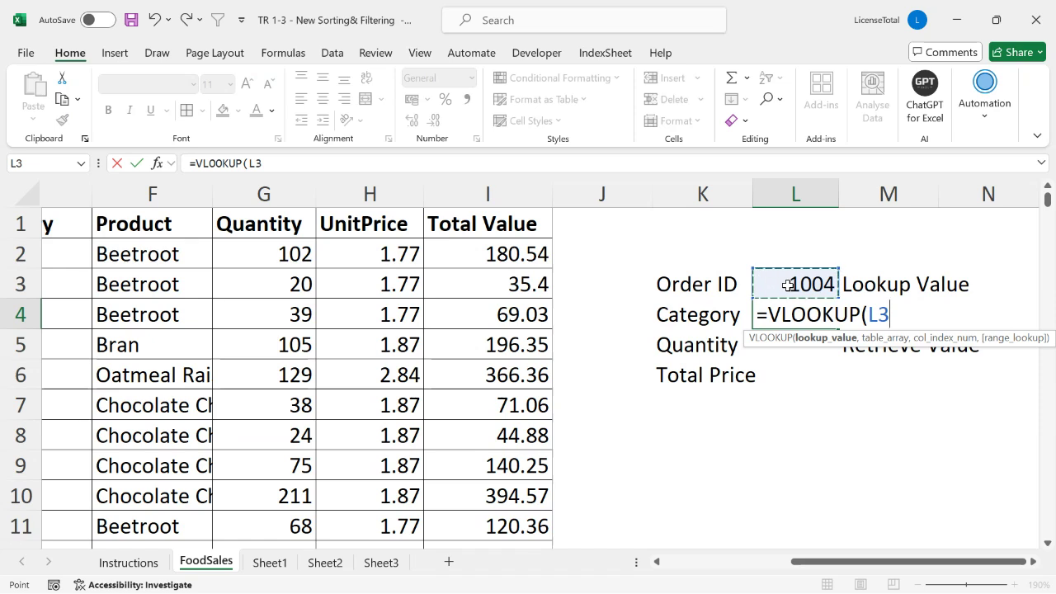
{"action": "type", "text": ","}
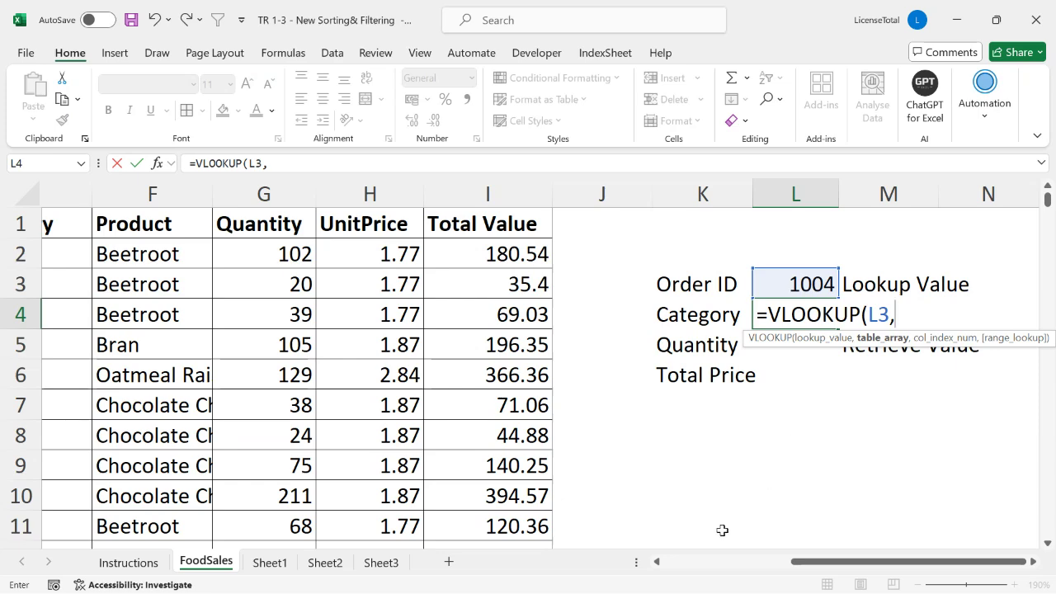
- Set the VLOOKUP table array to the whole FoodSales table, A1:I245, and continue to the column index argument
{"action": "left_click", "coordinate": [675, 565]}
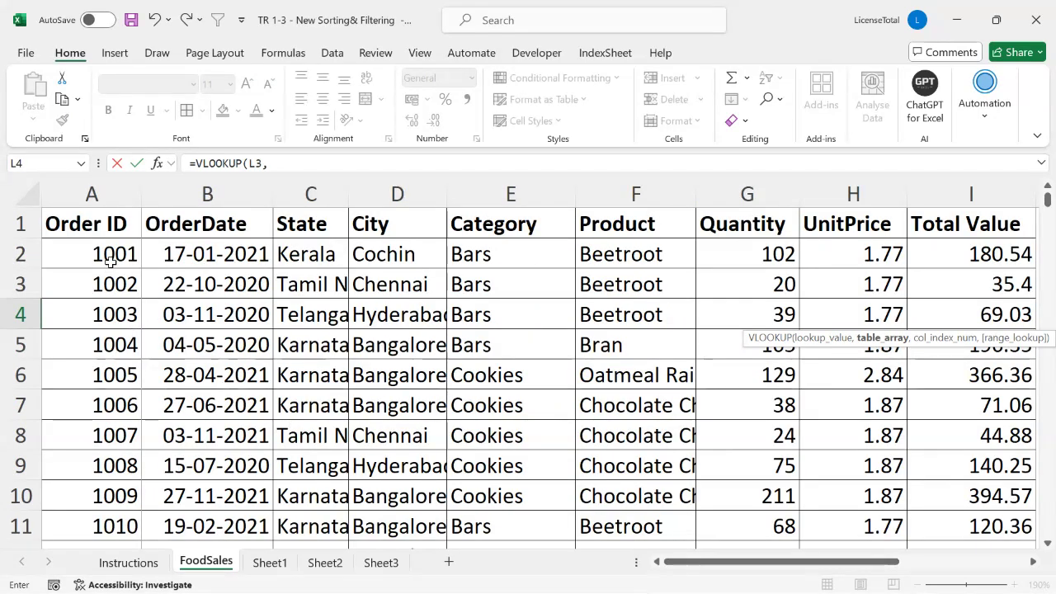
{"action": "left_click", "coordinate": [101, 227]}
{"action": "left_click_drag", "start_coordinate": [101, 228], "coordinate": [102, 228]}
{"action": "key", "text": "ctrl+shift+Down"}
{"action": "key", "text": "ctrl+shift+Right"}
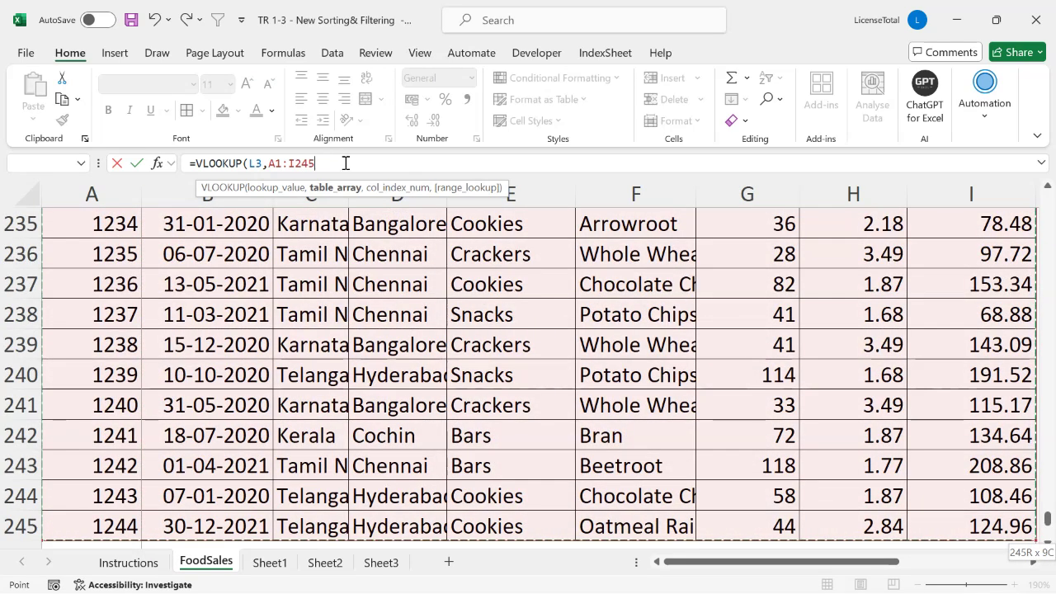
{"action": "type", "text": ","}
{"action": "left_click_drag", "start_coordinate": [1048, 518], "coordinate": [1048, 194]}
{"action": "left_click_drag", "start_coordinate": [861, 564], "coordinate": [1000, 546]}
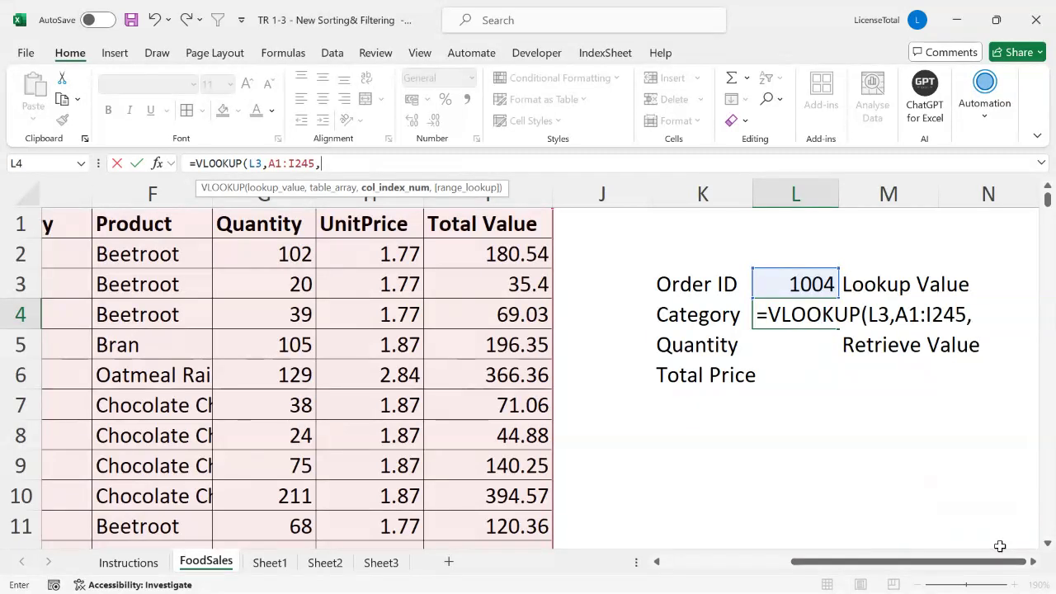
{"action": "left_click", "coordinate": [1009, 312]}
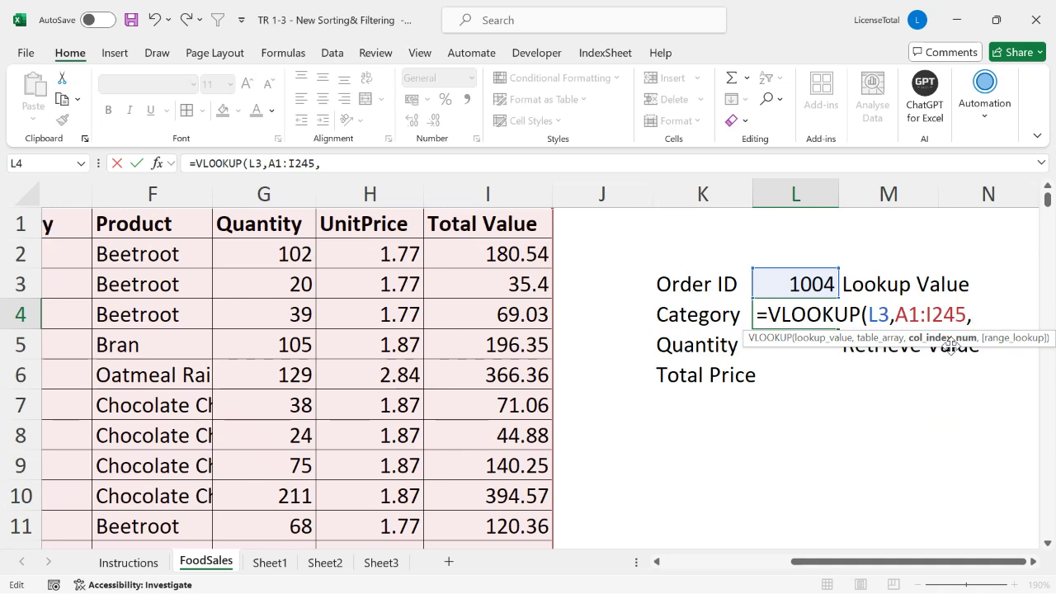
- Set the VLOOKUP column index to 5 for the Category column, counting from Order ID in the FoodSales table
{"action": "left_click", "coordinate": [684, 561]}
{"action": "left_click_drag", "start_coordinate": [813, 557], "coordinate": [940, 558]}
{"action": "left_click_drag", "start_coordinate": [896, 314], "coordinate": [957, 315]}
{"action": "left_click", "coordinate": [979, 315]}
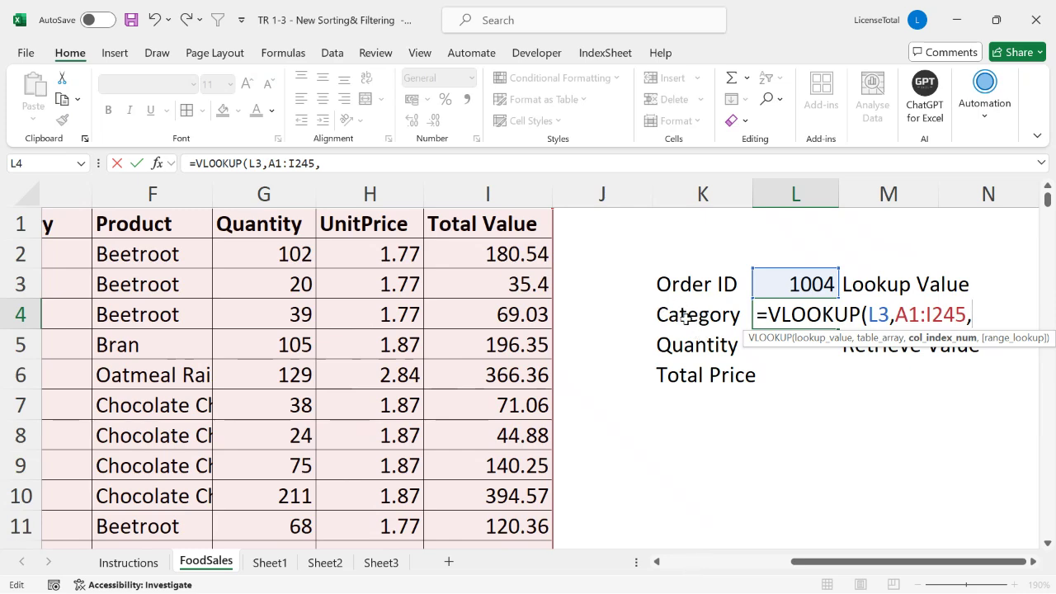
{"action": "left_click", "coordinate": [672, 567]}
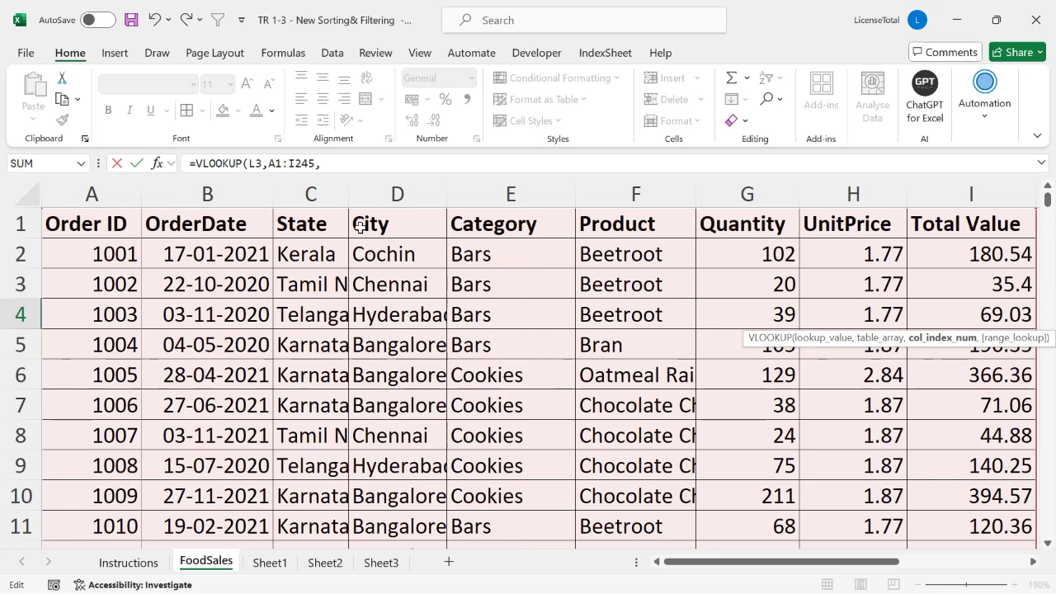
{"action": "left_click", "coordinate": [363, 170]}
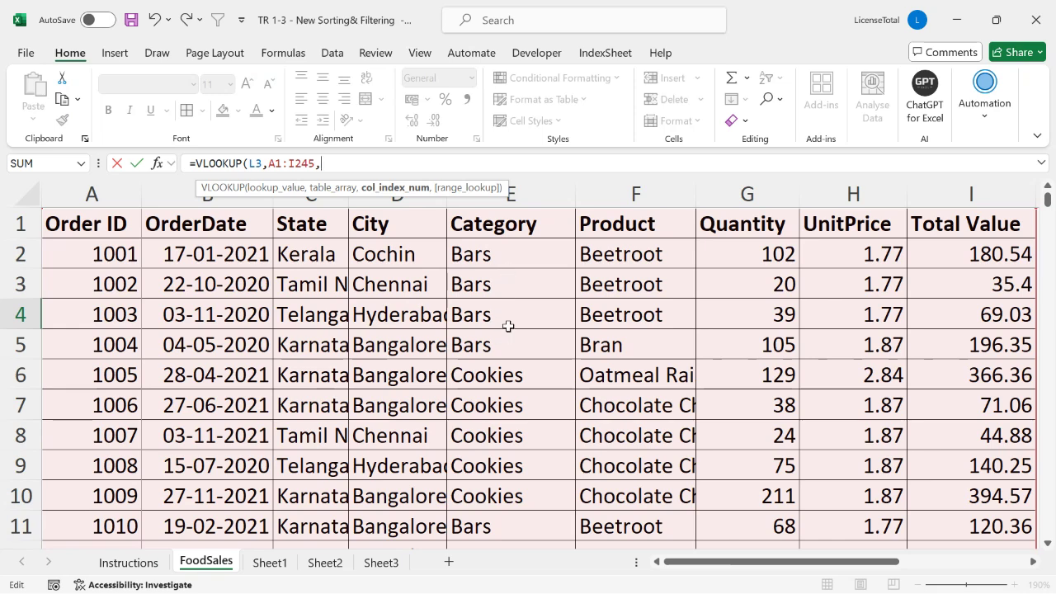
{"action": "left_click_drag", "start_coordinate": [786, 571], "coordinate": [912, 570]}
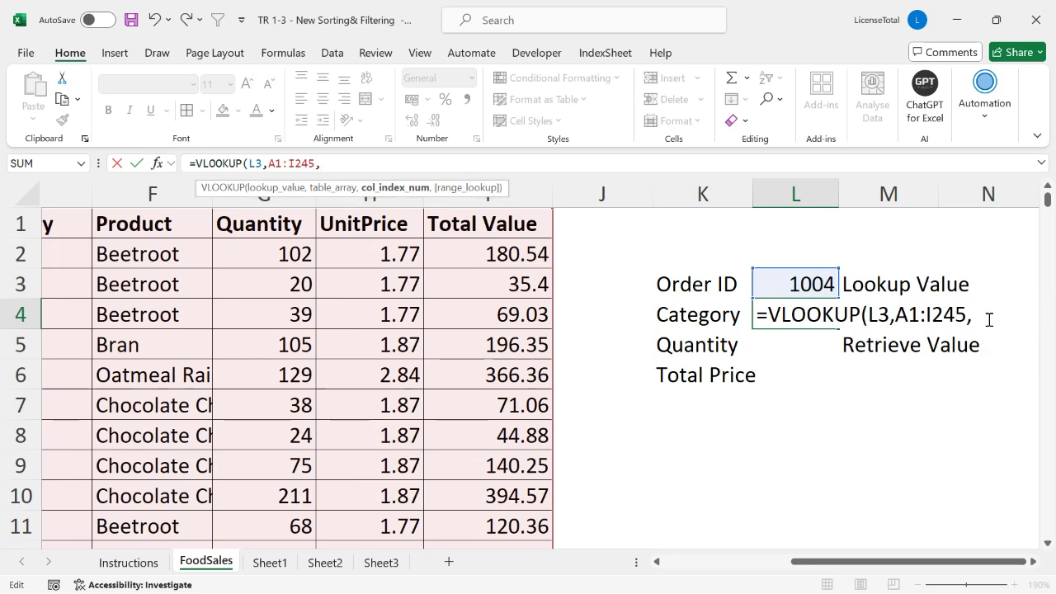
{"action": "left_click", "coordinate": [989, 320]}
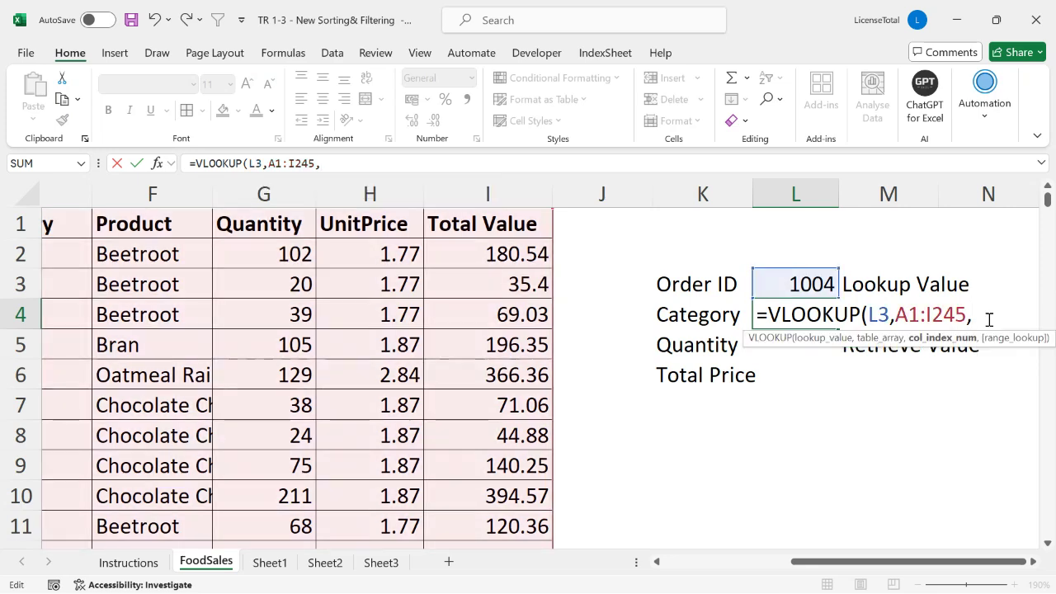
{"action": "type", "text": "5"}
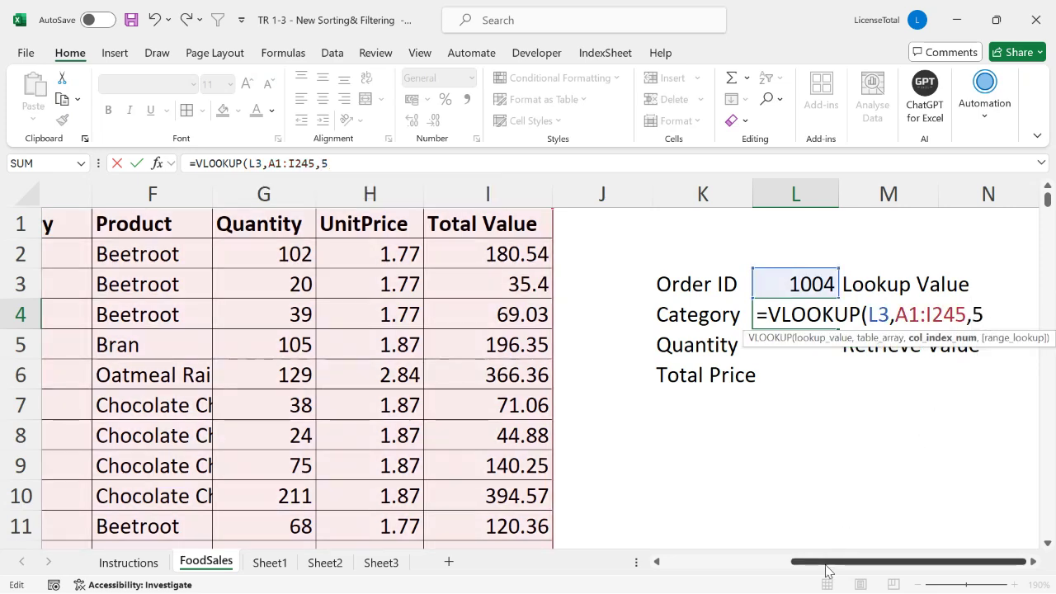
- Set the VLOOKUP range lookup argument to FALSE for an exact match on the Order ID
{"action": "left_click_drag", "start_coordinate": [828, 569], "coordinate": [699, 569]}
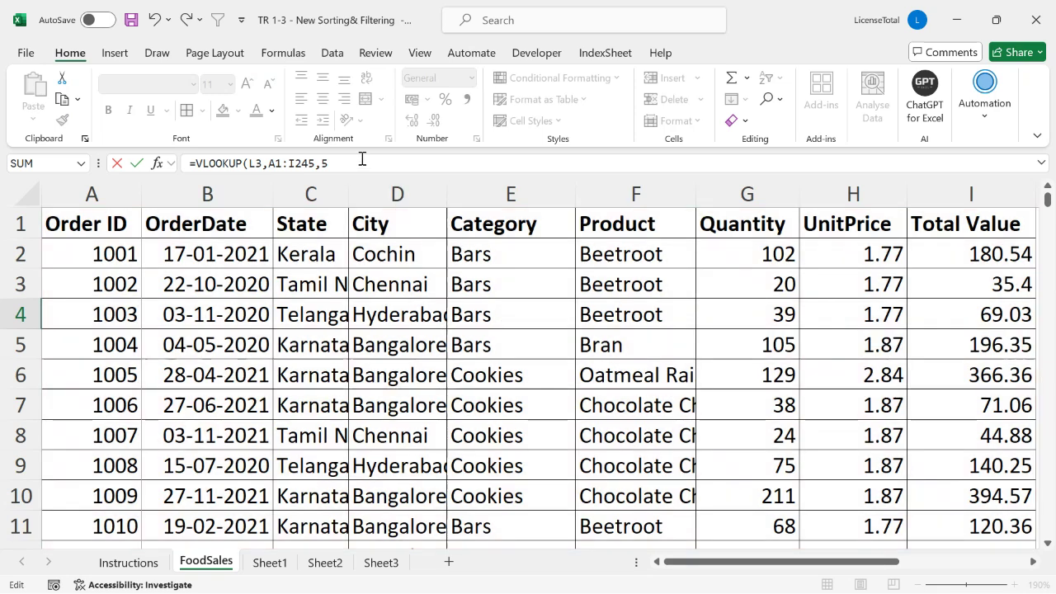
{"action": "left_click", "coordinate": [361, 163]}
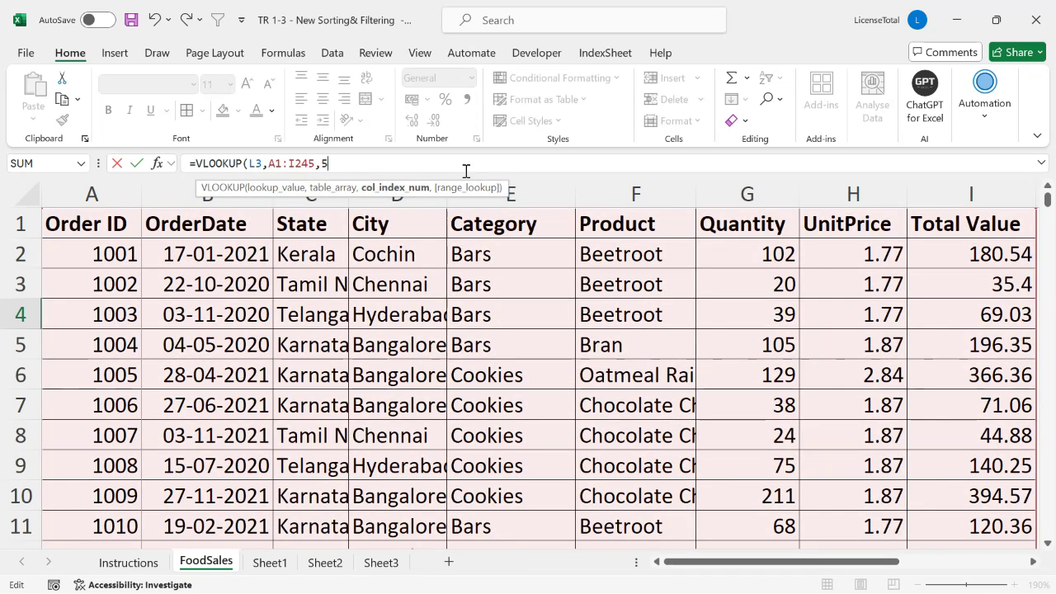
{"action": "type", "text": ","}
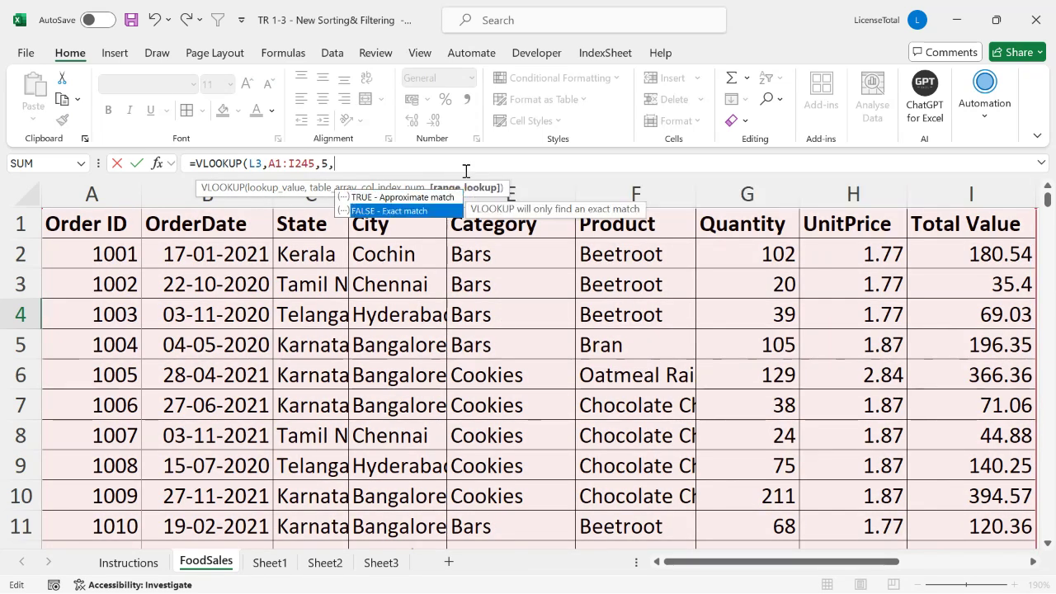
{"action": "type", "text": "FALSE"}
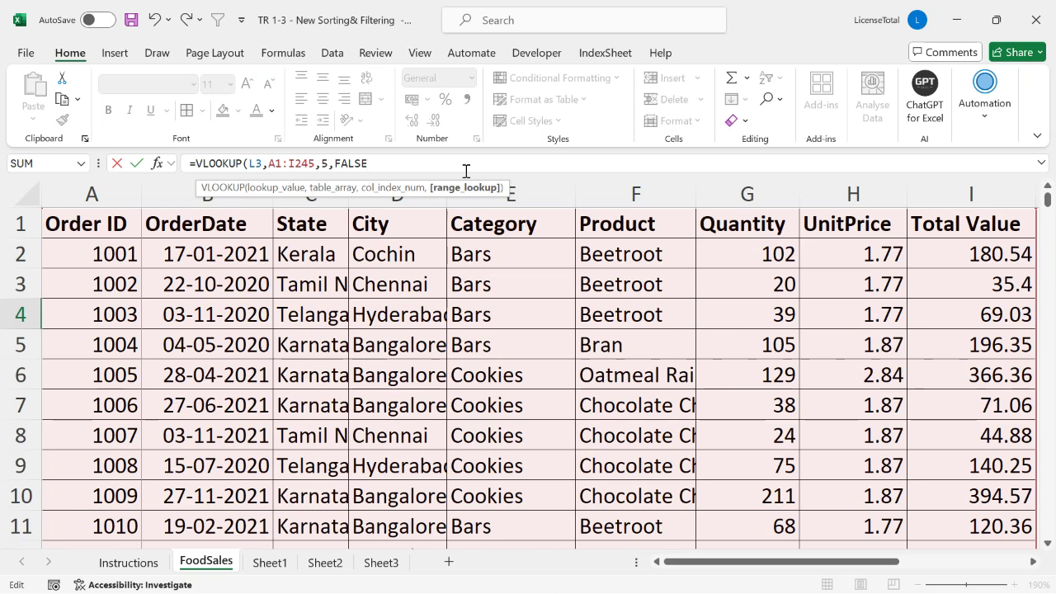